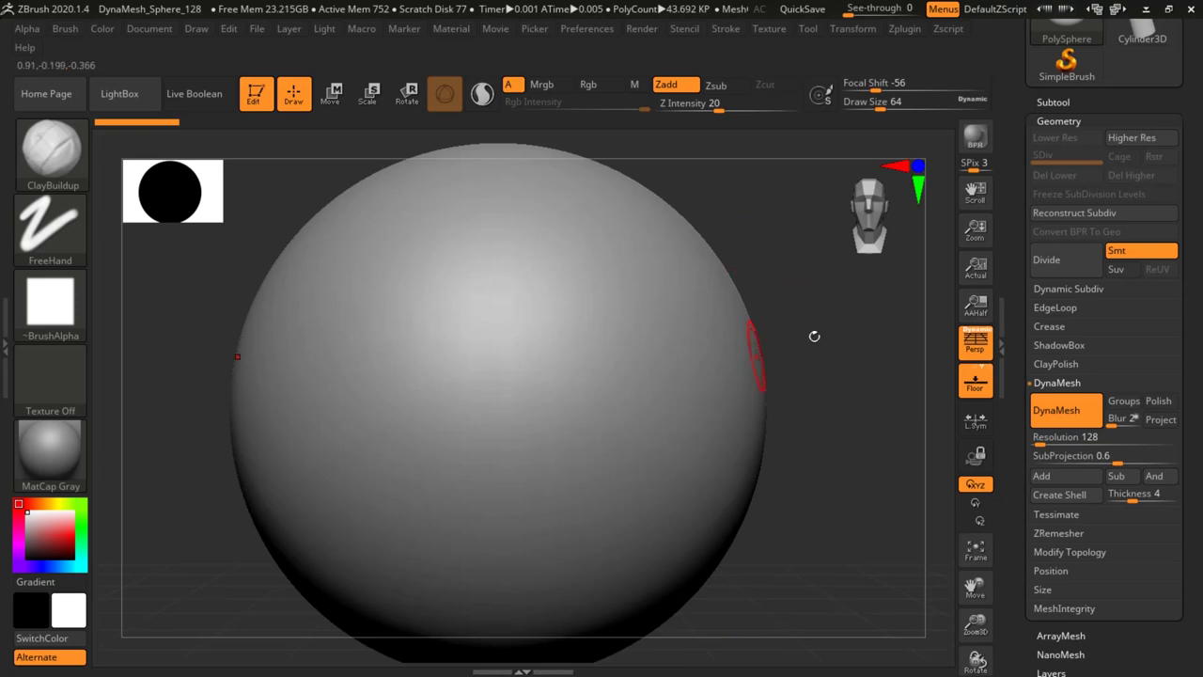
# Turn off perspective and use the Move brush at draw size 393 to pull the sphere's upper back outwards.
pyautogui.keyDown('alt'); pyautogui.moveTo(814, 337); pyautogui.dragTo(912, 329); pyautogui.keyUp('alt')
pyautogui.press('p')
pyautogui.keyDown('alt'); pyautogui.moveTo(806, 322); pyautogui.dragTo(772, 325); pyautogui.keyUp('alt')
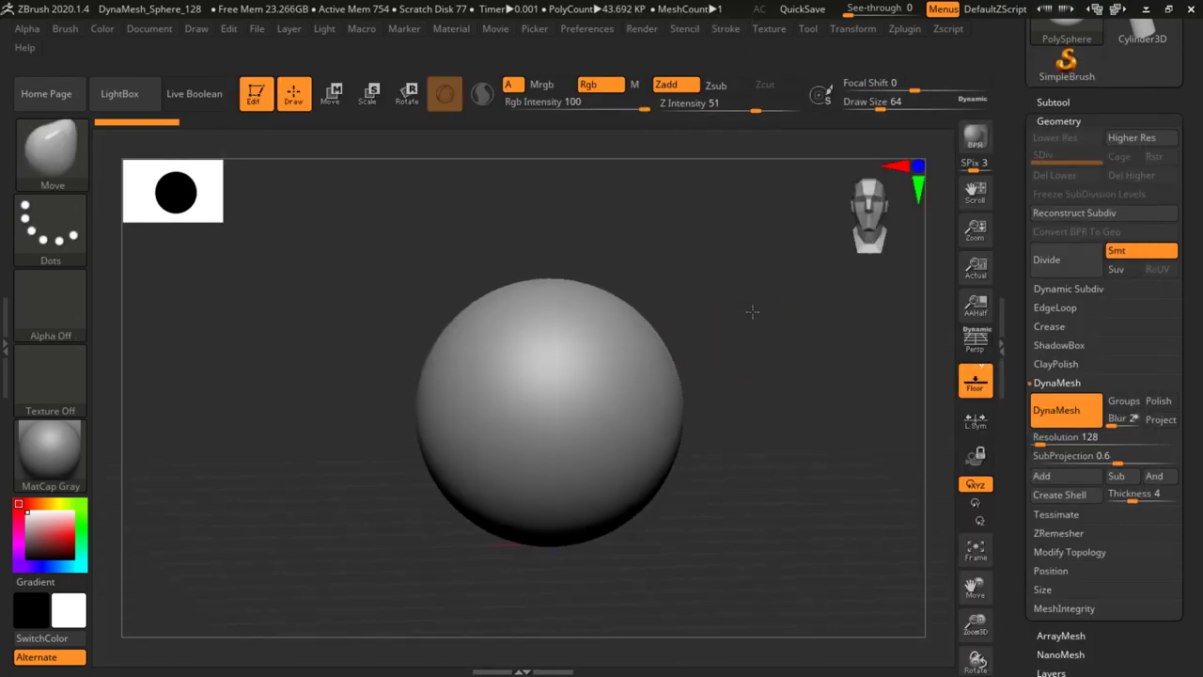
pyautogui.press('space')
pyautogui.moveTo(733, 310)
pyautogui.keyDown('alt'); pyautogui.mouseDown()
pyautogui.moveTo(716, 315)
pyautogui.moveTo(722, 351)
pyautogui.mouseUp(); pyautogui.keyUp('alt')
pyautogui.moveTo(723, 351); pyautogui.dragTo(780, 354)
pyautogui.moveTo(442, 385); pyautogui.dragTo(410, 376)
pyautogui.moveTo(382, 470); pyautogui.dragTo(397, 463)
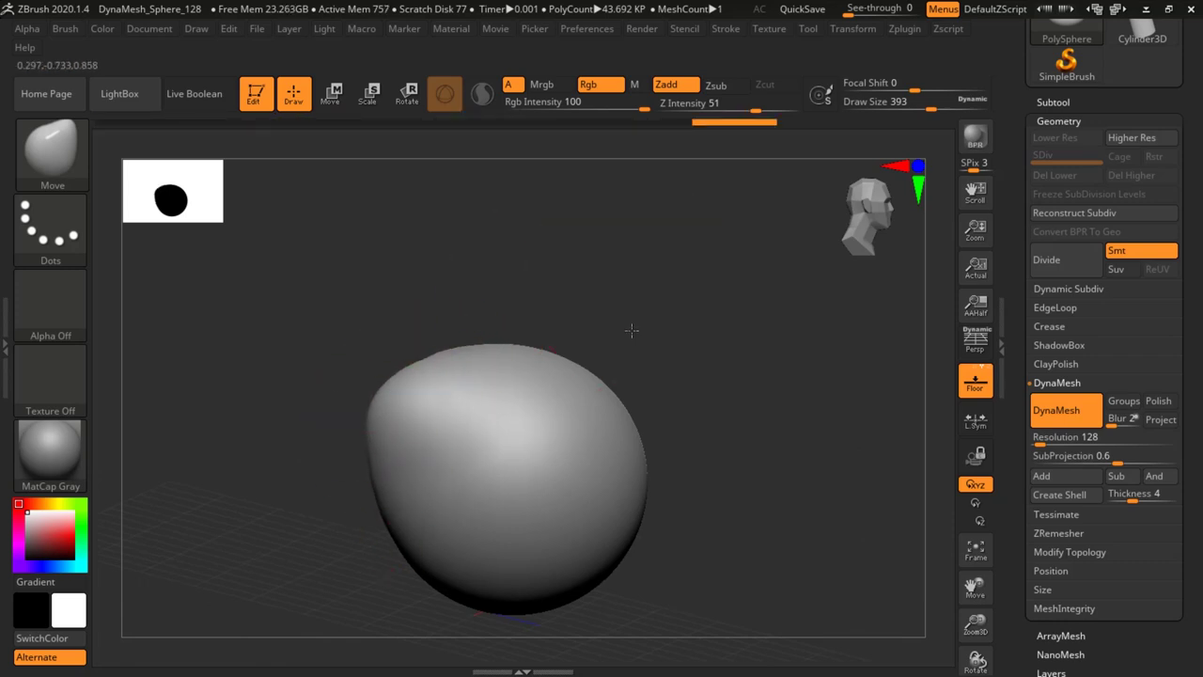
# Pull the top, front and back of the form outwards with the Move brush to block in the head's silhouette.
pyautogui.keyDown('shift'); pyautogui.moveTo(642, 285); pyautogui.dragTo(620, 382); pyautogui.keyUp('shift')
pyautogui.moveTo(395, 286); pyautogui.dragTo(344, 288)
pyautogui.moveTo(384, 352); pyautogui.dragTo(368, 352)
pyautogui.keyDown('shift'); pyautogui.moveTo(658, 385); pyautogui.dragTo(646, 261); pyautogui.keyUp('shift')
pyautogui.moveTo(596, 314); pyautogui.dragTo(624, 295)
pyautogui.moveTo(526, 286); pyautogui.dragTo(531, 269)
pyautogui.moveTo(678, 461); pyautogui.dragTo(756, 457)
pyautogui.moveTo(769, 370); pyautogui.dragTo(786, 372)
pyautogui.moveTo(767, 419); pyautogui.dragTo(787, 413)
# Refine the head's overall outline from several angles with the Move brush, adjusting its sides and underside.
pyautogui.moveTo(820, 305); pyautogui.dragTo(705, 308)
pyautogui.moveTo(652, 468); pyautogui.dragTo(669, 459)
pyautogui.moveTo(652, 347); pyautogui.dragTo(668, 342)
pyautogui.moveTo(731, 451); pyautogui.dragTo(816, 451)
pyautogui.moveTo(671, 508); pyautogui.dragTo(671, 485)
pyautogui.moveTo(878, 425)
pyautogui.mouseDown()
pyautogui.moveTo(849, 422)
pyautogui.moveTo(819, 221)
pyautogui.mouseUp()
pyautogui.moveTo(837, 346); pyautogui.dragTo(811, 349)
pyautogui.keyDown('alt'); pyautogui.moveTo(811, 350); pyautogui.dragTo(818, 279); pyautogui.keyUp('alt')
# Enlarge the Move brush to draw size 567, extend the back of the head and pull the chin down and forward.
pyautogui.press('space')
pyautogui.moveTo(440, 402); pyautogui.dragTo(460, 403)
pyautogui.moveTo(413, 347); pyautogui.dragTo(355, 336)
pyautogui.moveTo(435, 421); pyautogui.dragTo(419, 434)
pyautogui.moveTo(515, 444); pyautogui.dragTo(507, 487)
pyautogui.moveTo(492, 475)
pyautogui.mouseDown()
pyautogui.moveTo(499, 505)
pyautogui.moveTo(556, 512)
pyautogui.mouseUp()
pyautogui.moveTo(614, 416); pyautogui.dragTo(603, 399)
pyautogui.moveTo(752, 389); pyautogui.dragTo(698, 386)
pyautogui.moveTo(621, 376); pyautogui.dragTo(601, 374)
# Adjust the jaw's underside and the lower back of the head with the Move brush.
pyautogui.moveTo(870, 410); pyautogui.dragTo(630, 423)
pyautogui.moveTo(766, 383); pyautogui.dragTo(858, 381)
pyautogui.moveTo(364, 517); pyautogui.dragTo(392, 543)
pyautogui.moveTo(290, 491); pyautogui.dragTo(282, 502)
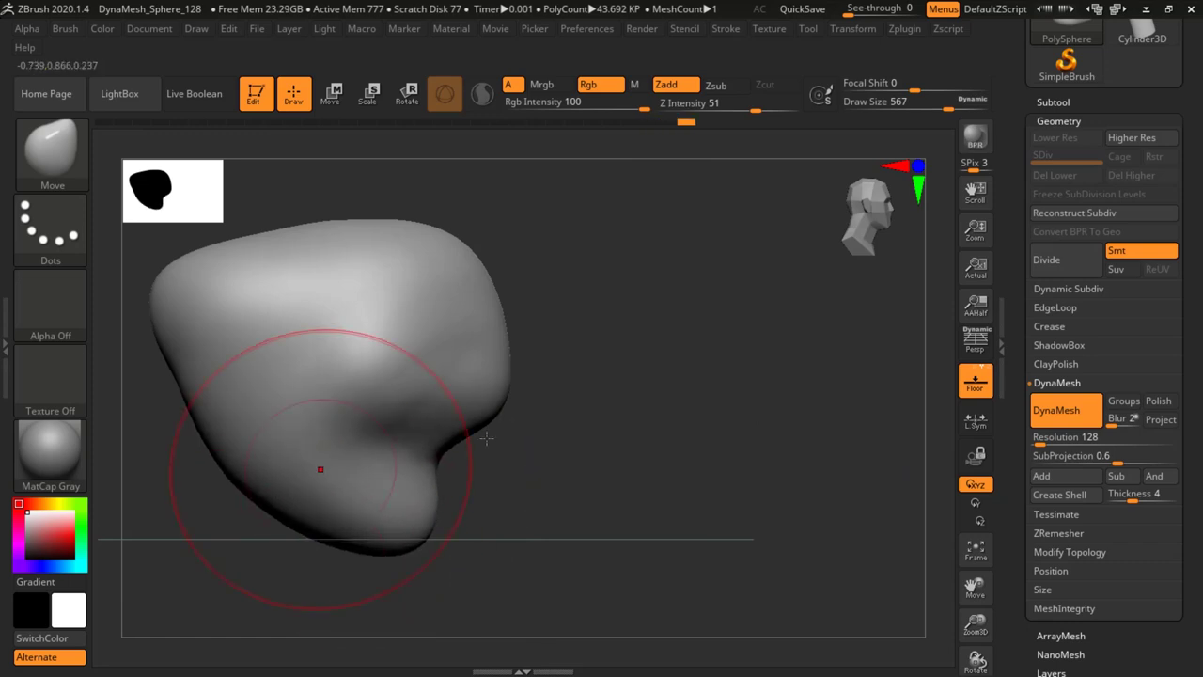
# Build up a ridge across the front and sides of the head above the chin recess with ClayBuildup at draw size 116.
pyautogui.moveTo(851, 410)
pyautogui.mouseDown()
pyautogui.moveTo(676, 430)
pyautogui.moveTo(676, 396)
pyautogui.mouseUp()
pyautogui.press('b')
pyautogui.click(507, 124)
pyautogui.press('space')
pyautogui.moveTo(758, 404); pyautogui.dragTo(846, 404)
pyautogui.press('space')
pyautogui.moveTo(450, 361); pyautogui.dragTo(436, 360)
pyautogui.moveTo(455, 368); pyautogui.dragTo(551, 378)
pyautogui.moveTo(482, 361)
pyautogui.mouseDown()
pyautogui.moveTo(568, 398)
pyautogui.moveTo(652, 388)
pyautogui.mouseUp()
pyautogui.moveTo(511, 367); pyautogui.dragTo(562, 389)
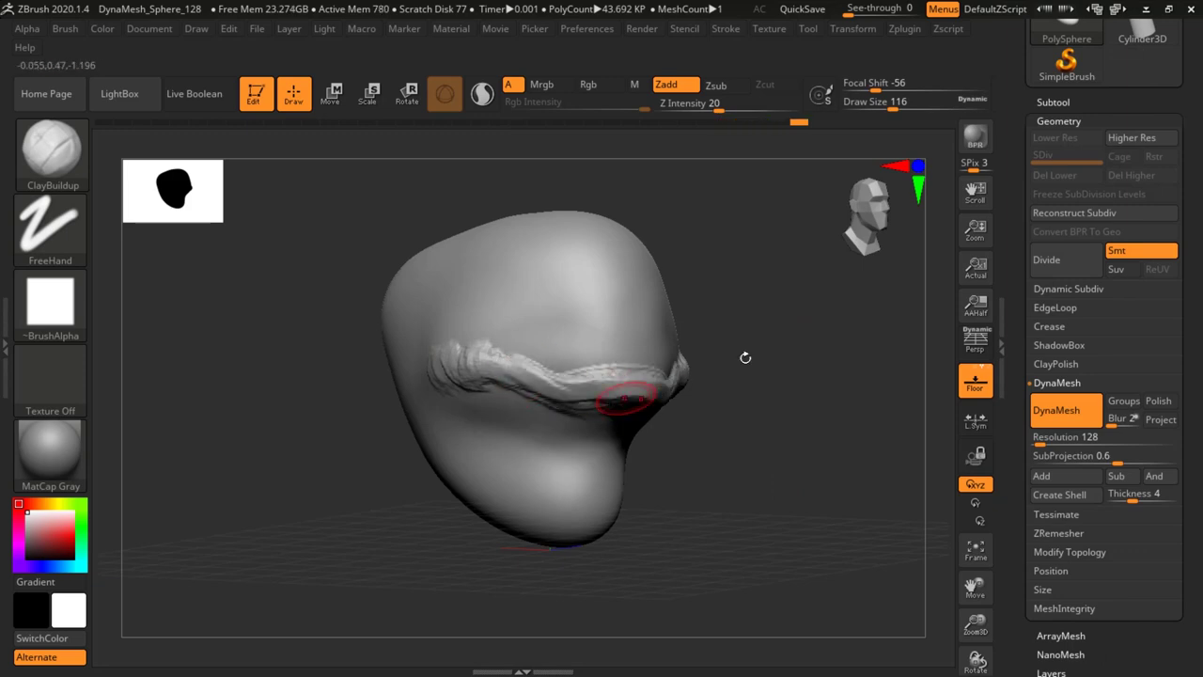
# Thicken the front of the upper-lip ridge with more clay and smooth it into the head.
pyautogui.moveTo(794, 404); pyautogui.dragTo(707, 408)
pyautogui.moveTo(549, 401); pyautogui.dragTo(629, 411)
pyautogui.moveTo(771, 376)
pyautogui.mouseDown()
pyautogui.moveTo(830, 376)
pyautogui.moveTo(812, 387)
pyautogui.mouseUp()
pyautogui.keyDown('shift'); pyautogui.moveTo(492, 347); pyautogui.dragTo(628, 390); pyautogui.keyUp('shift')
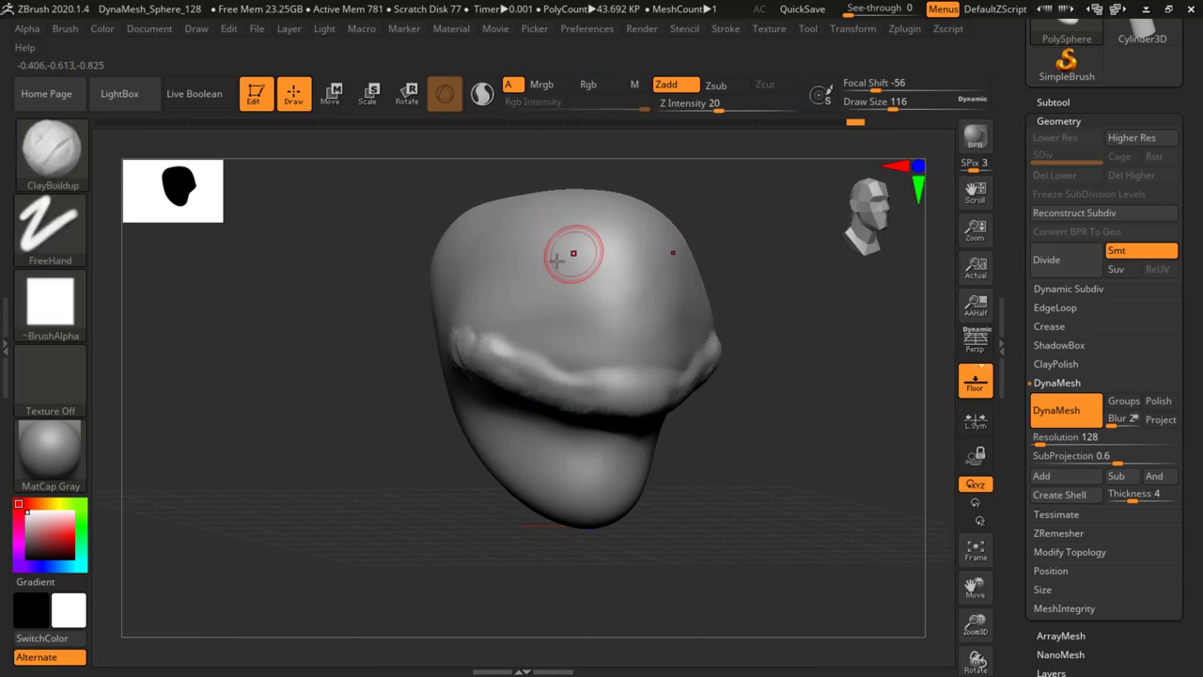
pyautogui.moveTo(460, 347)
pyautogui.mouseDown()
pyautogui.moveTo(461, 327)
pyautogui.moveTo(575, 374)
pyautogui.mouseUp()
pyautogui.keyDown('shift'); pyautogui.moveTo(839, 346); pyautogui.dragTo(749, 332); pyautogui.keyUp('shift')
# Smooth the area under the ridge, then build up and smooth the mouth corner and lower lip.
pyautogui.keyDown('shift'); pyautogui.moveTo(470, 423); pyautogui.dragTo(545, 429); pyautogui.keyUp('shift')
pyautogui.moveTo(452, 442)
pyautogui.mouseDown()
pyautogui.moveTo(438, 417)
pyautogui.moveTo(461, 475)
pyautogui.mouseUp()
pyautogui.moveTo(743, 452); pyautogui.dragTo(677, 450)
pyautogui.moveTo(466, 470)
pyautogui.mouseDown()
pyautogui.moveTo(507, 508)
pyautogui.moveTo(555, 515)
pyautogui.moveTo(497, 498)
pyautogui.moveTo(564, 523)
pyautogui.mouseUp()
pyautogui.moveTo(728, 404)
pyautogui.mouseDown()
pyautogui.moveTo(675, 404)
pyautogui.moveTo(780, 387)
pyautogui.mouseUp()
pyautogui.keyDown('shift'); pyautogui.moveTo(471, 459); pyautogui.dragTo(575, 516); pyautogui.keyUp('shift')
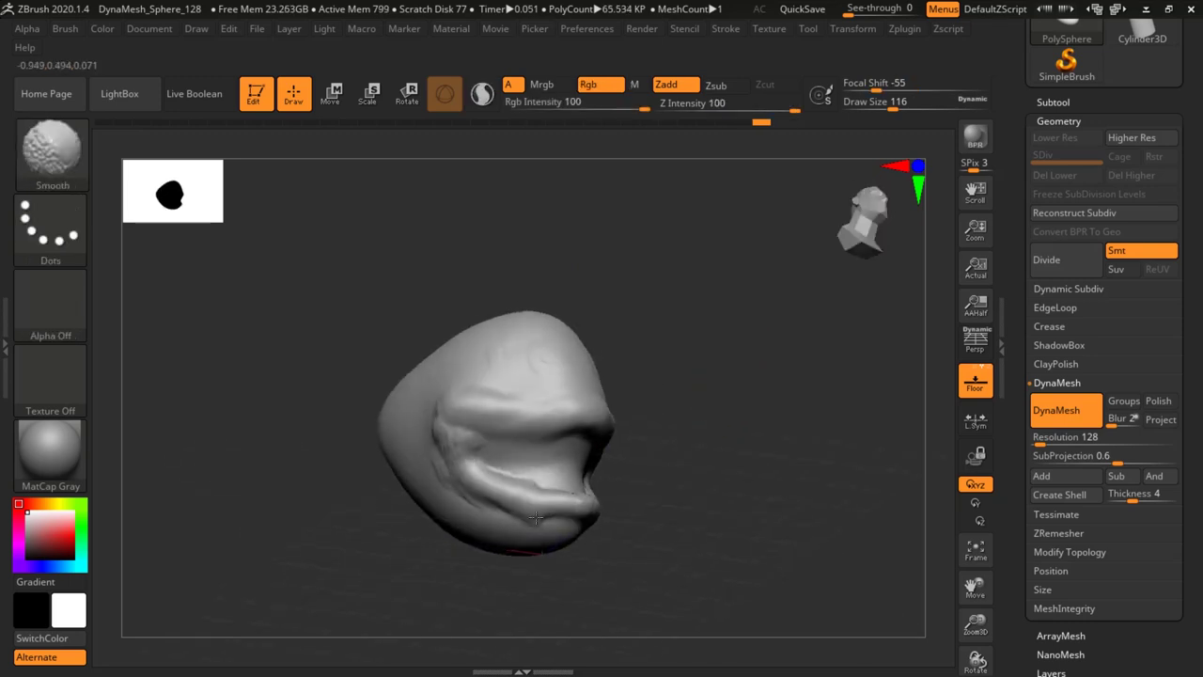
# Smooth the upper lip and add clay strokes over the mouth corner and cheek.
pyautogui.moveTo(684, 376)
pyautogui.keyDown('shift'); pyautogui.mouseDown()
pyautogui.moveTo(746, 351)
pyautogui.moveTo(778, 363)
pyautogui.mouseUp(); pyautogui.keyUp('shift')
pyautogui.keyDown('shift'); pyautogui.moveTo(525, 403); pyautogui.dragTo(453, 426); pyautogui.keyUp('shift')
pyautogui.moveTo(512, 456); pyautogui.dragTo(550, 463)
pyautogui.moveTo(701, 402); pyautogui.dragTo(640, 428)
pyautogui.moveTo(788, 366)
pyautogui.mouseDown()
pyautogui.moveTo(715, 357)
pyautogui.moveTo(805, 363)
pyautogui.mouseUp()
pyautogui.moveTo(434, 468); pyautogui.dragTo(451, 479)
pyautogui.moveTo(436, 483); pyautogui.dragTo(493, 527)
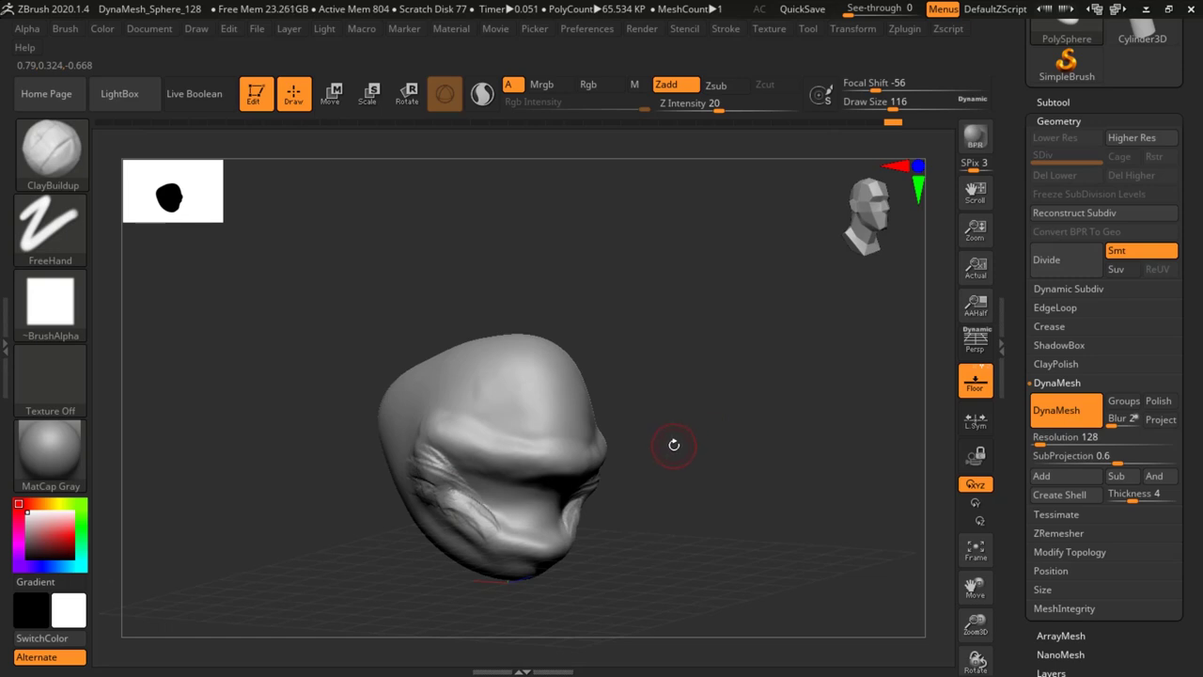
# Add clay to the lower lip, remesh the head with DynaMesh and smooth the lip.
pyautogui.moveTo(677, 435); pyautogui.dragTo(609, 440)
pyautogui.moveTo(498, 506)
pyautogui.mouseDown()
pyautogui.moveTo(485, 499)
pyautogui.moveTo(526, 519)
pyautogui.moveTo(577, 515)
pyautogui.moveTo(564, 489)
pyautogui.mouseUp()
pyautogui.keyDown('ctrl'); pyautogui.moveTo(739, 374); pyautogui.dragTo(763, 398); pyautogui.keyUp('ctrl')
pyautogui.moveTo(711, 368); pyautogui.dragTo(646, 431)
pyautogui.keyDown('shift'); pyautogui.moveTo(575, 505); pyautogui.dragTo(595, 496); pyautogui.keyUp('shift')
# Build up the cheek fold running from the side of the head to the jaw and smooth it.
pyautogui.moveTo(726, 438)
pyautogui.mouseDown()
pyautogui.moveTo(766, 435)
pyautogui.moveTo(806, 389)
pyautogui.moveTo(738, 406)
pyautogui.mouseUp()
pyautogui.keyDown('shift'); pyautogui.moveTo(464, 442); pyautogui.dragTo(484, 470); pyautogui.keyUp('shift')
pyautogui.moveTo(400, 416)
pyautogui.mouseDown()
pyautogui.moveTo(453, 488)
pyautogui.moveTo(501, 503)
pyautogui.mouseUp()
pyautogui.keyDown('shift'); pyautogui.moveTo(414, 449); pyautogui.dragTo(466, 481); pyautogui.keyUp('shift')
pyautogui.keyDown('shift'); pyautogui.moveTo(402, 403); pyautogui.dragTo(391, 382); pyautogui.keyUp('shift')
# Add further clay strokes along the cheek and lower jaw and smooth the mouth area.
pyautogui.moveTo(684, 370); pyautogui.dragTo(816, 288)
pyautogui.moveTo(344, 399)
pyautogui.mouseDown()
pyautogui.moveTo(371, 470)
pyautogui.moveTo(466, 515)
pyautogui.mouseUp()
pyautogui.moveTo(394, 474)
pyautogui.mouseDown()
pyautogui.moveTo(500, 543)
pyautogui.moveTo(368, 428)
pyautogui.moveTo(497, 507)
pyautogui.mouseUp()
pyautogui.keyDown('shift'); pyautogui.moveTo(605, 422); pyautogui.dragTo(555, 431); pyautogui.keyUp('shift')
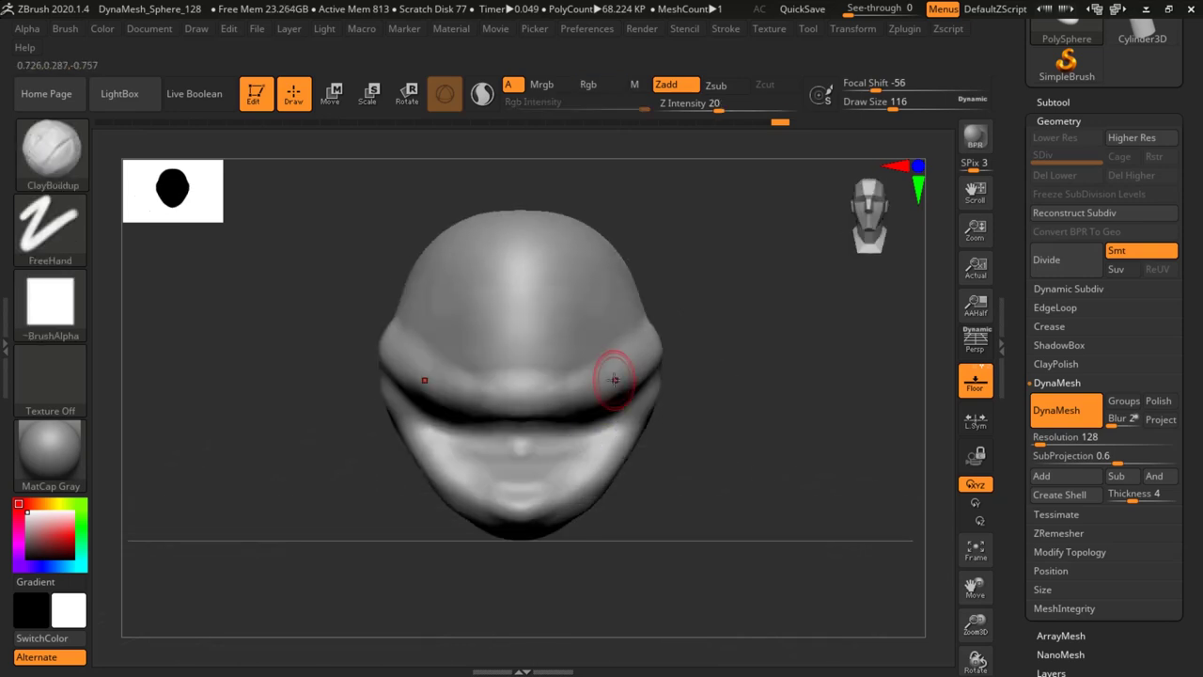
# Carve a large round eye socket into the centre of the forehead with ClayBuildup and smooth it.
pyautogui.keyDown('alt'); pyautogui.moveTo(691, 374); pyautogui.dragTo(628, 368); pyautogui.keyUp('alt')
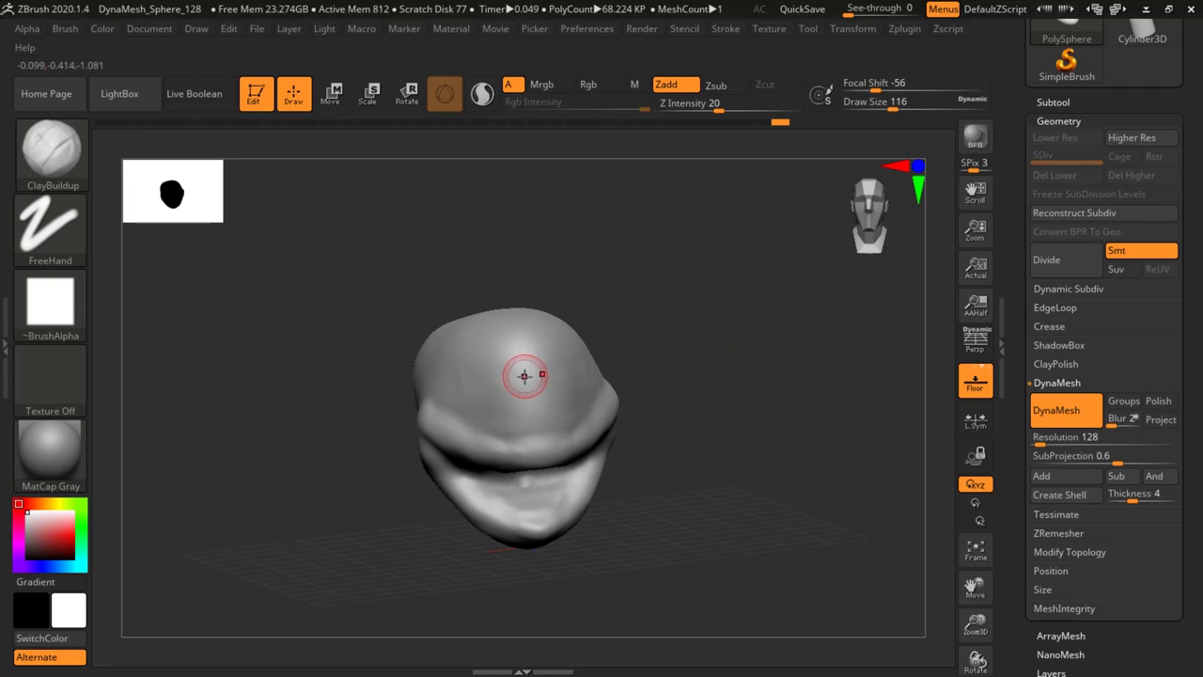
pyautogui.moveTo(524, 376); pyautogui.dragTo(505, 397, button='right')
pyautogui.moveTo(506, 398)
pyautogui.keyDown('alt'); pyautogui.mouseDown()
pyautogui.moveTo(517, 400)
pyautogui.moveTo(504, 432)
pyautogui.mouseUp(); pyautogui.keyUp('alt')
pyautogui.moveTo(648, 352)
pyautogui.mouseDown()
pyautogui.moveTo(674, 185)
pyautogui.moveTo(639, 350)
pyautogui.mouseUp()
pyautogui.moveTo(548, 402)
pyautogui.keyDown('shift'); pyautogui.mouseDown()
pyautogui.moveTo(497, 433)
pyautogui.moveTo(517, 381)
pyautogui.mouseUp(); pyautogui.keyUp('shift')
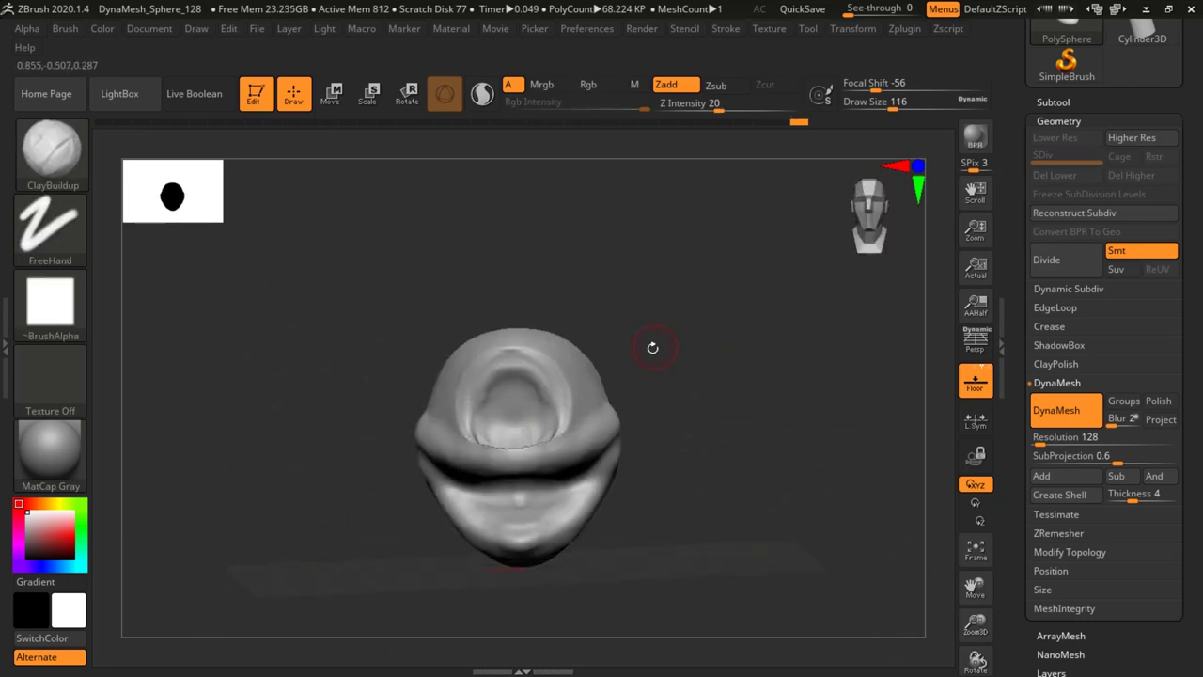
pyautogui.moveTo(611, 289)
pyautogui.mouseDown()
pyautogui.moveTo(706, 389)
pyautogui.moveTo(707, 423)
pyautogui.mouseUp()
pyautogui.keyDown('shift'); pyautogui.moveTo(540, 454); pyautogui.dragTo(485, 447); pyautogui.keyUp('shift')
# Smooth the inside of the central eye socket and build up a raised rim around its lower and upper edges.
pyautogui.moveTo(717, 366)
pyautogui.mouseDown()
pyautogui.moveTo(622, 349)
pyautogui.moveTo(677, 366)
pyautogui.mouseUp()
pyautogui.keyDown('shift'); pyautogui.moveTo(503, 363); pyautogui.dragTo(541, 358); pyautogui.keyUp('shift')
pyautogui.keyDown('shift'); pyautogui.moveTo(501, 413); pyautogui.dragTo(532, 429); pyautogui.keyUp('shift')
pyautogui.moveTo(673, 378); pyautogui.dragTo(669, 457)
pyautogui.moveTo(515, 425); pyautogui.dragTo(573, 432)
pyautogui.moveTo(673, 423); pyautogui.dragTo(666, 331)
pyautogui.moveTo(537, 315); pyautogui.dragTo(485, 344)
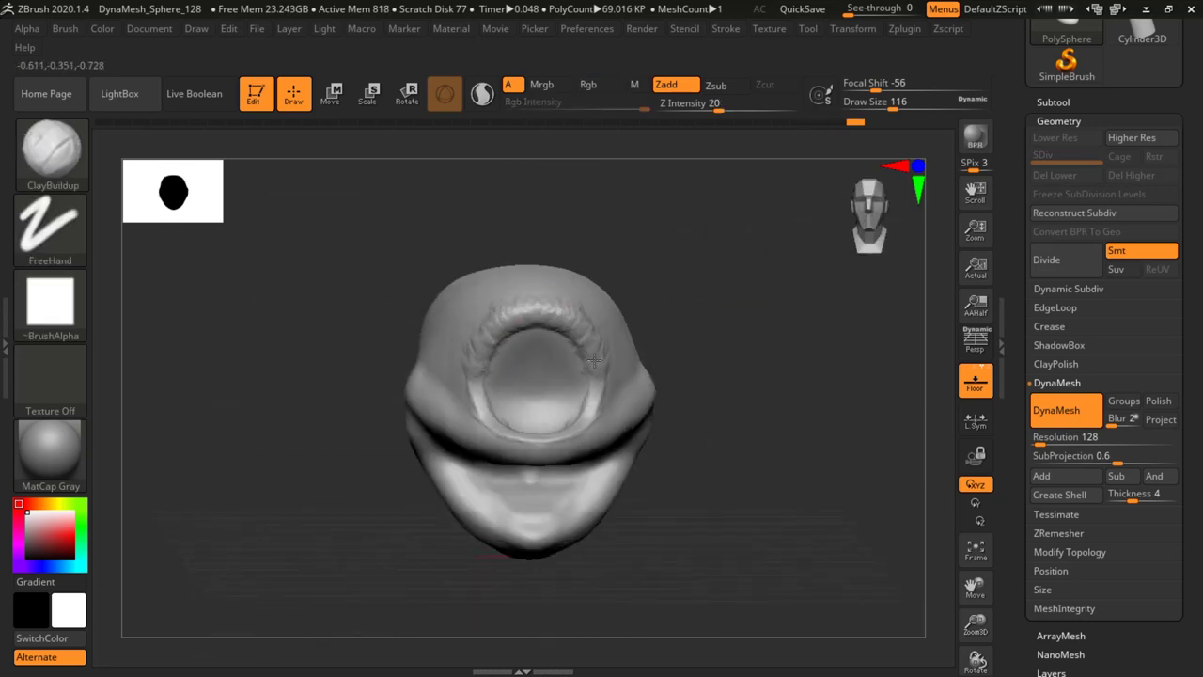
# Smooth the rim of the central eye socket into the surrounding forehead.
pyautogui.press('shift')
pyautogui.keyDown('shift'); pyautogui.moveTo(472, 374); pyautogui.dragTo(476, 281); pyautogui.keyUp('shift')
pyautogui.moveTo(678, 282); pyautogui.dragTo(694, 390)
pyautogui.keyDown('shift'); pyautogui.moveTo(575, 411); pyautogui.dragTo(599, 389); pyautogui.keyUp('shift')
# Form a small round socket on each side of the central one, remesh with DynaMesh and smooth them.
pyautogui.moveTo(718, 342); pyautogui.dragTo(741, 293)
pyautogui.moveTo(631, 348); pyautogui.dragTo(613, 329)
pyautogui.moveTo(707, 340); pyautogui.dragTo(743, 364)
pyautogui.keyDown('shift'); pyautogui.moveTo(451, 341); pyautogui.dragTo(428, 348); pyautogui.keyUp('shift')
pyautogui.keyDown('ctrl'); pyautogui.moveTo(691, 283); pyautogui.dragTo(706, 306); pyautogui.keyUp('ctrl')
pyautogui.moveTo(450, 341)
pyautogui.keyDown('shift'); pyautogui.mouseDown()
pyautogui.moveTo(433, 367)
pyautogui.moveTo(428, 346)
pyautogui.mouseUp(); pyautogui.keyUp('shift')
# Build up the brow above the central eye socket with ClayBuildup and smooth it.
pyautogui.moveTo(695, 288)
pyautogui.mouseDown()
pyautogui.moveTo(680, 304)
pyautogui.moveTo(590, 311)
pyautogui.mouseUp()
pyautogui.moveTo(564, 328)
pyautogui.mouseDown()
pyautogui.moveTo(578, 351)
pyautogui.moveTo(582, 336)
pyautogui.moveTo(613, 355)
pyautogui.mouseUp()
pyautogui.moveTo(770, 264)
pyautogui.mouseDown()
pyautogui.moveTo(673, 318)
pyautogui.moveTo(595, 249)
pyautogui.mouseUp()
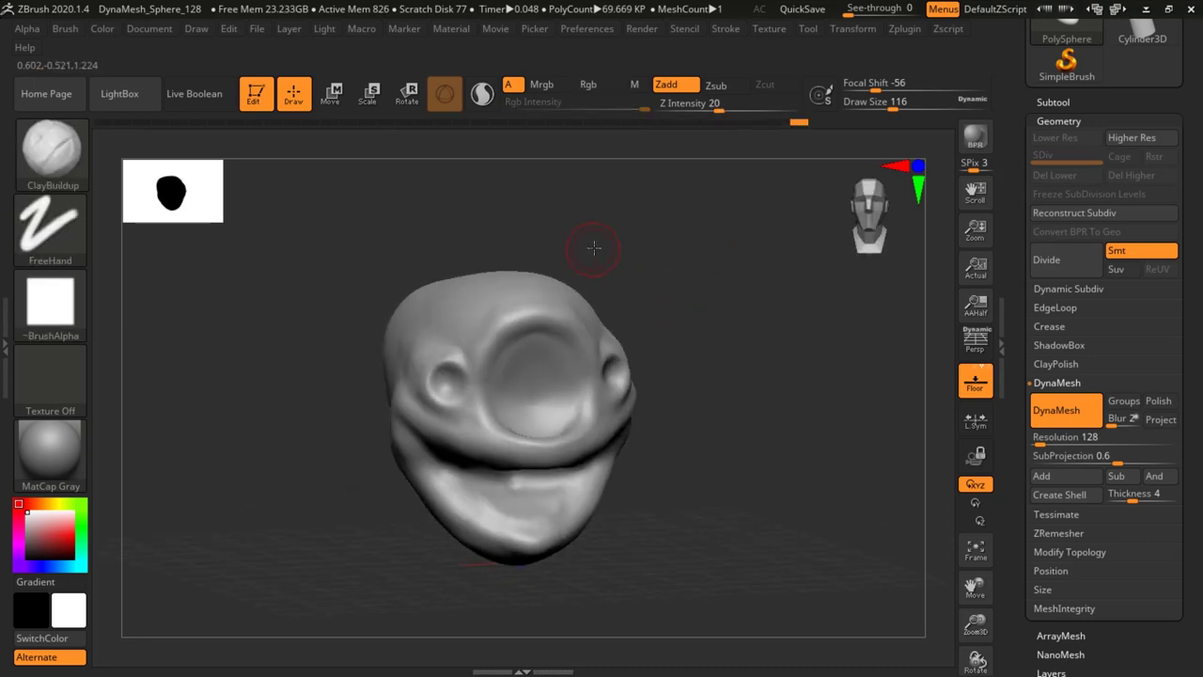
pyautogui.moveTo(593, 248); pyautogui.dragTo(494, 294, button='right')
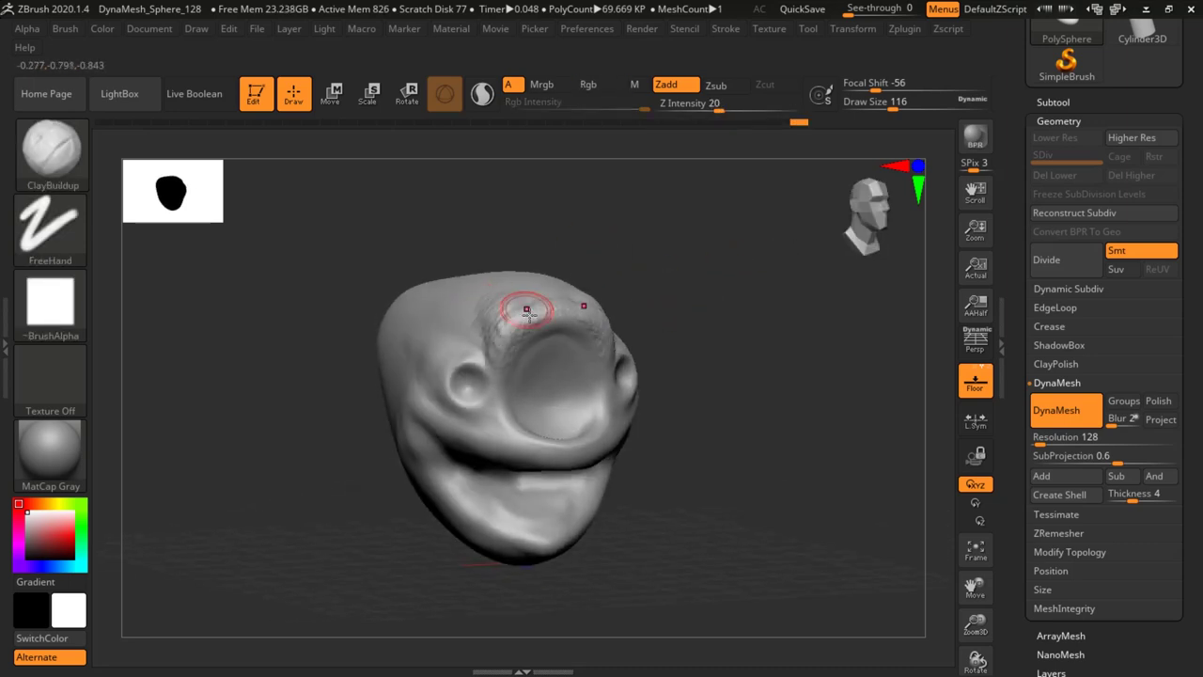
pyautogui.press('shift')
# Add clay between the central and side sockets and smooth the socket edges and cheek.
pyautogui.moveTo(513, 308)
pyautogui.mouseDown(button='right')
pyautogui.moveTo(435, 291)
pyautogui.moveTo(430, 303)
pyautogui.mouseUp(button='right')
pyautogui.moveTo(482, 353); pyautogui.dragTo(495, 374)
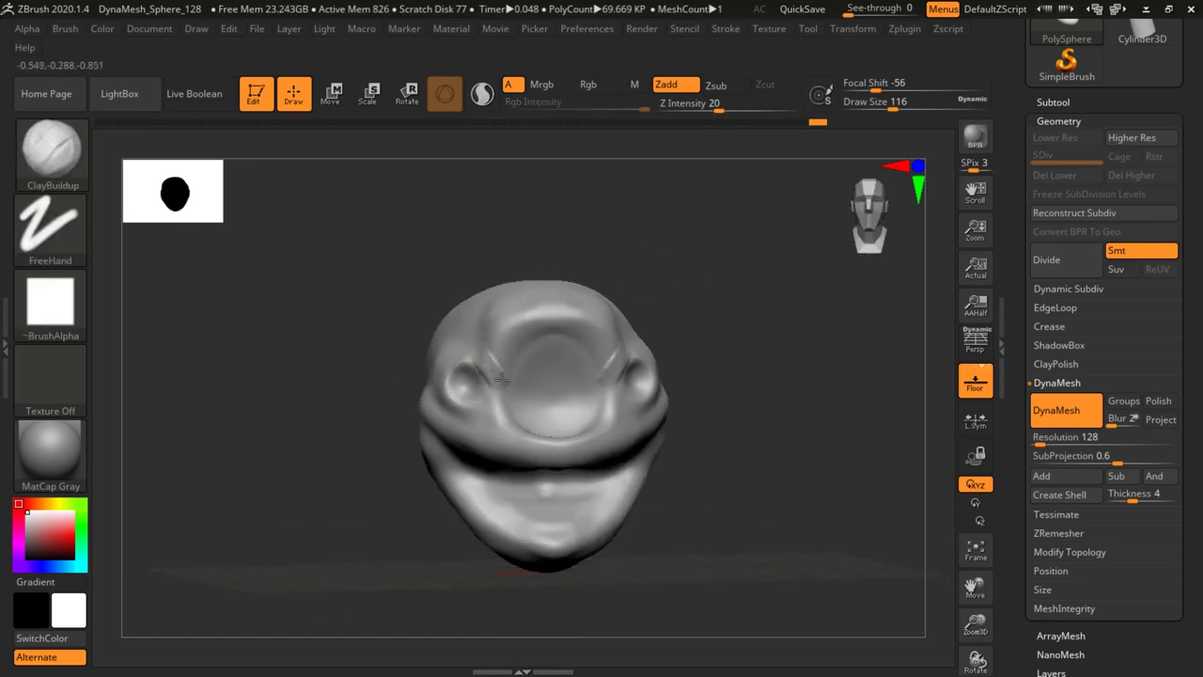
pyautogui.keyDown('shift'); pyautogui.moveTo(508, 438); pyautogui.dragTo(488, 368); pyautogui.keyUp('shift')
pyautogui.moveTo(606, 291)
pyautogui.mouseDown(button='right')
pyautogui.moveTo(711, 282)
pyautogui.moveTo(655, 280)
pyautogui.moveTo(743, 341)
pyautogui.moveTo(673, 392)
pyautogui.mouseUp(button='right')
pyautogui.keyDown('shift'); pyautogui.moveTo(546, 400); pyautogui.dragTo(578, 402); pyautogui.keyUp('shift')
pyautogui.moveTo(672, 376)
pyautogui.mouseDown(button='right')
pyautogui.moveTo(746, 285)
pyautogui.moveTo(718, 333)
pyautogui.mouseUp(button='right')
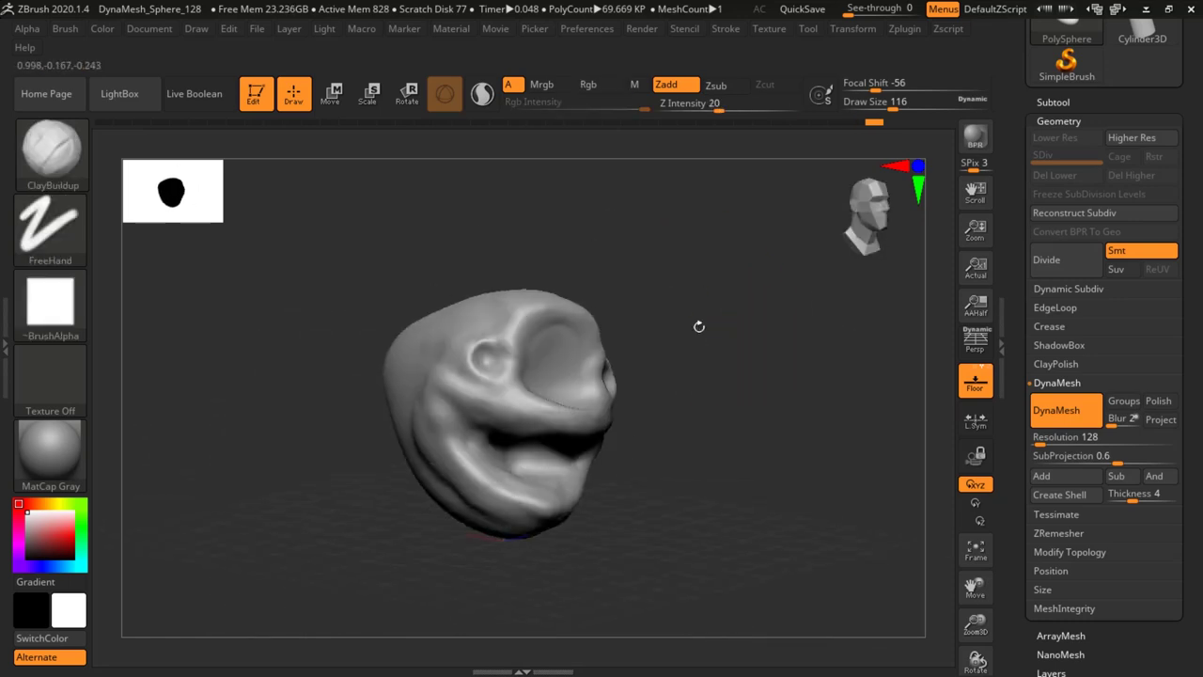
pyautogui.keyDown('shift'); pyautogui.moveTo(461, 402); pyautogui.dragTo(475, 399, button='right'); pyautogui.keyUp('shift')
# Append a sphere subtool, scale it down and position it inside the central eye socket.
pyautogui.click(1054, 101)
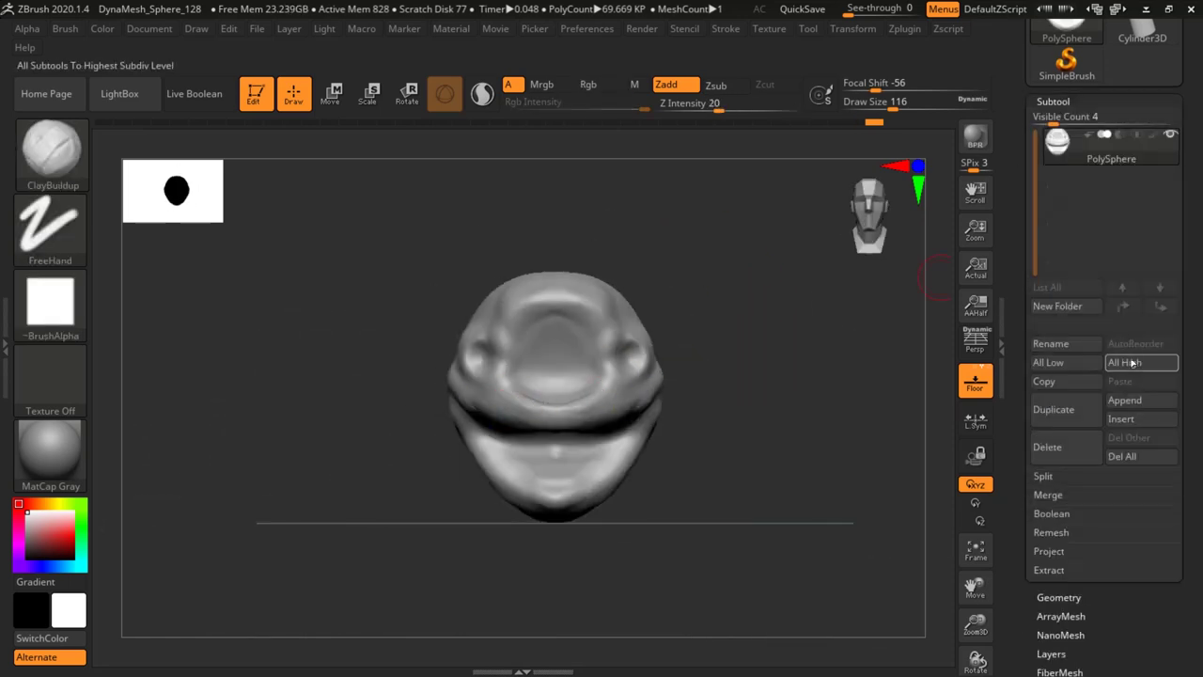
pyautogui.click(1130, 401)
pyautogui.click(595, 337)
pyautogui.click(1068, 191)
pyautogui.moveTo(748, 286); pyautogui.dragTo(781, 288, button='right')
pyautogui.press('w')
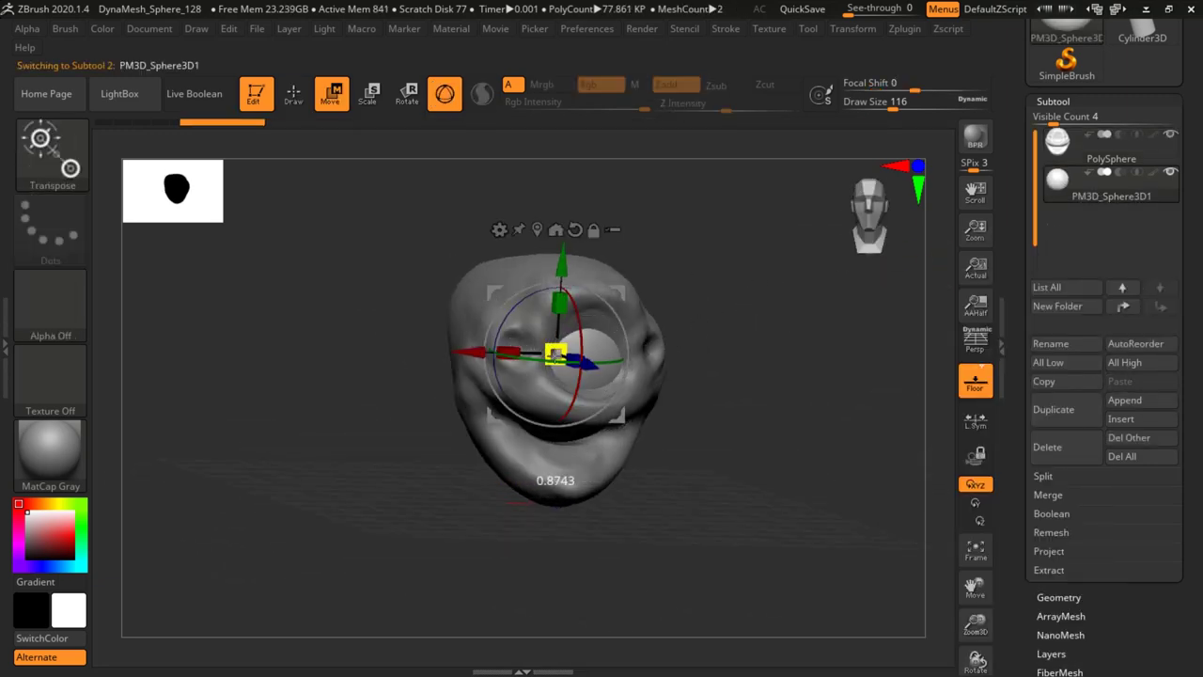
pyautogui.moveTo(557, 354); pyautogui.dragTo(552, 355)
pyautogui.keyDown('shift'); pyautogui.moveTo(705, 291); pyautogui.dragTo(752, 291, button='right'); pyautogui.keyUp('shift')
pyautogui.moveTo(644, 353); pyautogui.dragTo(663, 353)
pyautogui.moveTo(575, 265); pyautogui.dragTo(575, 255)
pyautogui.moveTo(739, 294)
pyautogui.mouseDown(button='right')
pyautogui.moveTo(686, 298)
pyautogui.moveTo(730, 298)
pyautogui.moveTo(720, 295)
pyautogui.mouseUp(button='right')
# Select the PolySphere head subtool and begin fitting the area around the eyeball with the Move brush.
pyautogui.press('q')
pyautogui.press('space')
pyautogui.moveTo(712, 303); pyautogui.dragTo(730, 304)
pyautogui.click(1091, 157)
pyautogui.moveTo(757, 286); pyautogui.dragTo(718, 290, button='right')
pyautogui.press('space')
pyautogui.moveTo(729, 307); pyautogui.dragTo(760, 307)
pyautogui.moveTo(654, 352); pyautogui.dragTo(663, 348)
pyautogui.moveTo(726, 288); pyautogui.dragTo(756, 297, button='right')
pyautogui.moveTo(651, 284); pyautogui.dragTo(653, 296)
# Reshape the brow, lips and lower jaw from the front and side with the Move brush at draw size 492.
pyautogui.moveTo(717, 282)
pyautogui.mouseDown(button='right')
pyautogui.moveTo(738, 303)
pyautogui.moveTo(738, 273)
pyautogui.moveTo(719, 283)
pyautogui.mouseUp(button='right')
pyautogui.moveTo(662, 299); pyautogui.dragTo(663, 308)
pyautogui.moveTo(737, 272)
pyautogui.mouseDown(button='right')
pyautogui.moveTo(771, 258)
pyautogui.moveTo(827, 265)
pyautogui.mouseUp(button='right')
pyautogui.moveTo(684, 410); pyautogui.dragTo(676, 406)
pyautogui.moveTo(799, 297)
pyautogui.mouseDown(button='right')
pyautogui.moveTo(763, 303)
pyautogui.moveTo(744, 287)
pyautogui.mouseUp(button='right')
pyautogui.moveTo(693, 299); pyautogui.dragTo(698, 293)
pyautogui.keyDown('shift'); pyautogui.moveTo(833, 278); pyautogui.dragTo(747, 262, button='right'); pyautogui.keyUp('shift')
pyautogui.moveTo(715, 440); pyautogui.dragTo(705, 440)
pyautogui.moveTo(768, 374); pyautogui.dragTo(842, 383, button='right')
pyautogui.moveTo(720, 485); pyautogui.dragTo(711, 483)
pyautogui.moveTo(773, 430)
pyautogui.keyDown('shift'); pyautogui.mouseDown(button='right')
pyautogui.moveTo(799, 428)
pyautogui.moveTo(794, 352)
pyautogui.mouseUp(button='right'); pyautogui.keyUp('shift')
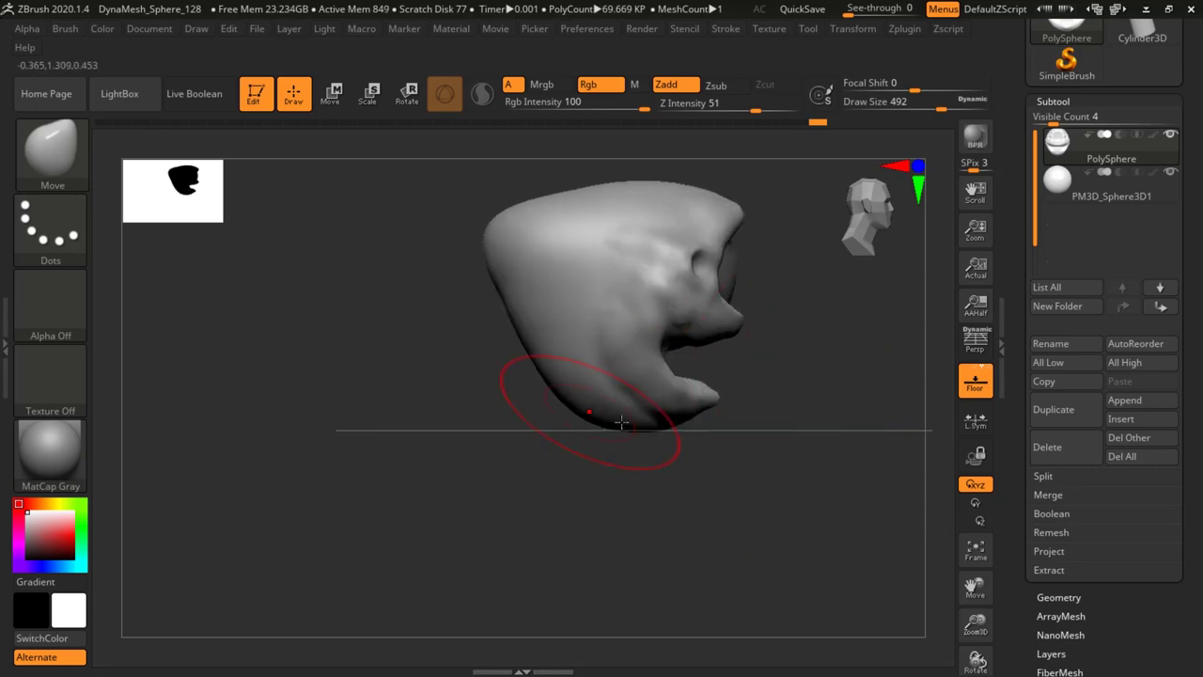
pyautogui.moveTo(795, 307)
pyautogui.mouseDown(button='right')
pyautogui.moveTo(561, 346)
pyautogui.moveTo(693, 331)
pyautogui.mouseUp(button='right')
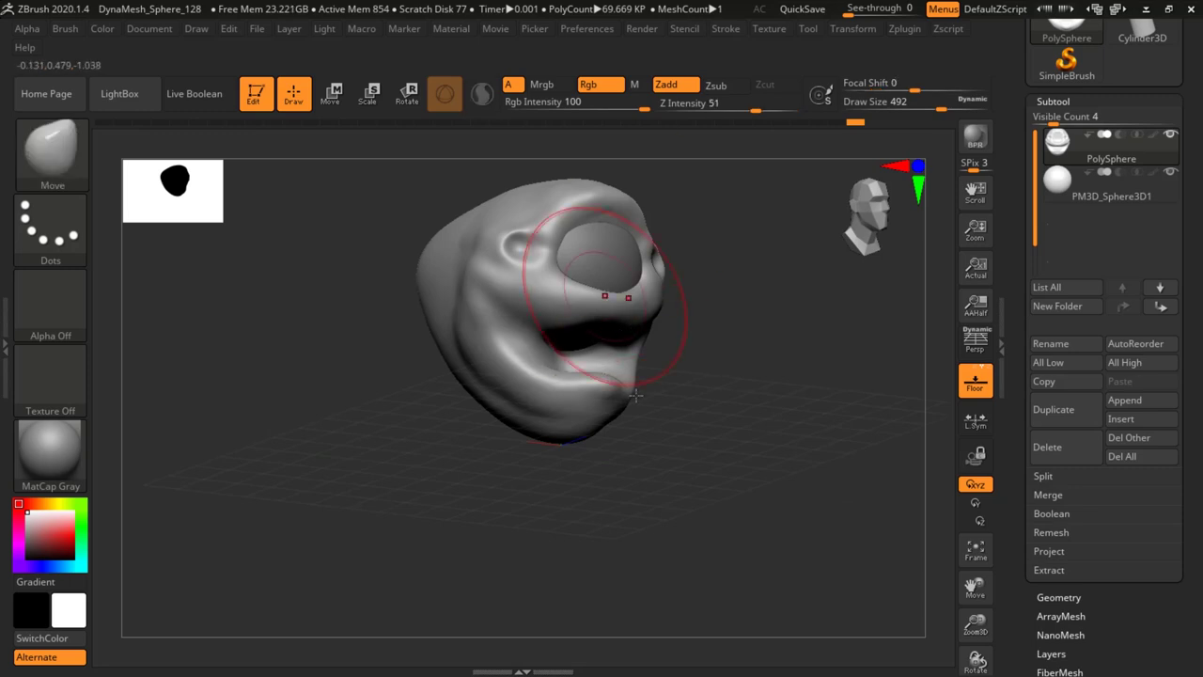
# Switch to ClayBuildup at draw size 80, add clay around the mouth and smooth the lips.
pyautogui.press('b')
pyautogui.click(331, 96)
pyautogui.press('space')
pyautogui.moveTo(696, 371); pyautogui.dragTo(630, 374)
pyautogui.moveTo(744, 315)
pyautogui.keyDown('shift'); pyautogui.mouseDown(button='right')
pyautogui.moveTo(717, 309)
pyautogui.moveTo(723, 335)
pyautogui.mouseUp(button='right'); pyautogui.keyUp('shift')
pyautogui.moveTo(722, 335)
pyautogui.mouseDown(button='right')
pyautogui.moveTo(738, 346)
pyautogui.moveTo(649, 353)
pyautogui.mouseUp(button='right')
pyautogui.keyDown('shift'); pyautogui.moveTo(636, 355); pyautogui.dragTo(643, 348); pyautogui.keyUp('shift')
pyautogui.moveTo(752, 273)
pyautogui.mouseDown(button='right')
pyautogui.moveTo(806, 255)
pyautogui.moveTo(874, 268)
pyautogui.mouseUp(button='right')
pyautogui.moveTo(581, 312)
pyautogui.mouseDown()
pyautogui.moveTo(592, 334)
pyautogui.moveTo(581, 351)
pyautogui.moveTo(515, 325)
pyautogui.mouseUp()
pyautogui.moveTo(724, 310)
pyautogui.keyDown('shift'); pyautogui.mouseDown(button='right')
pyautogui.moveTo(780, 309)
pyautogui.moveTo(753, 340)
pyautogui.mouseUp(button='right'); pyautogui.keyUp('shift')
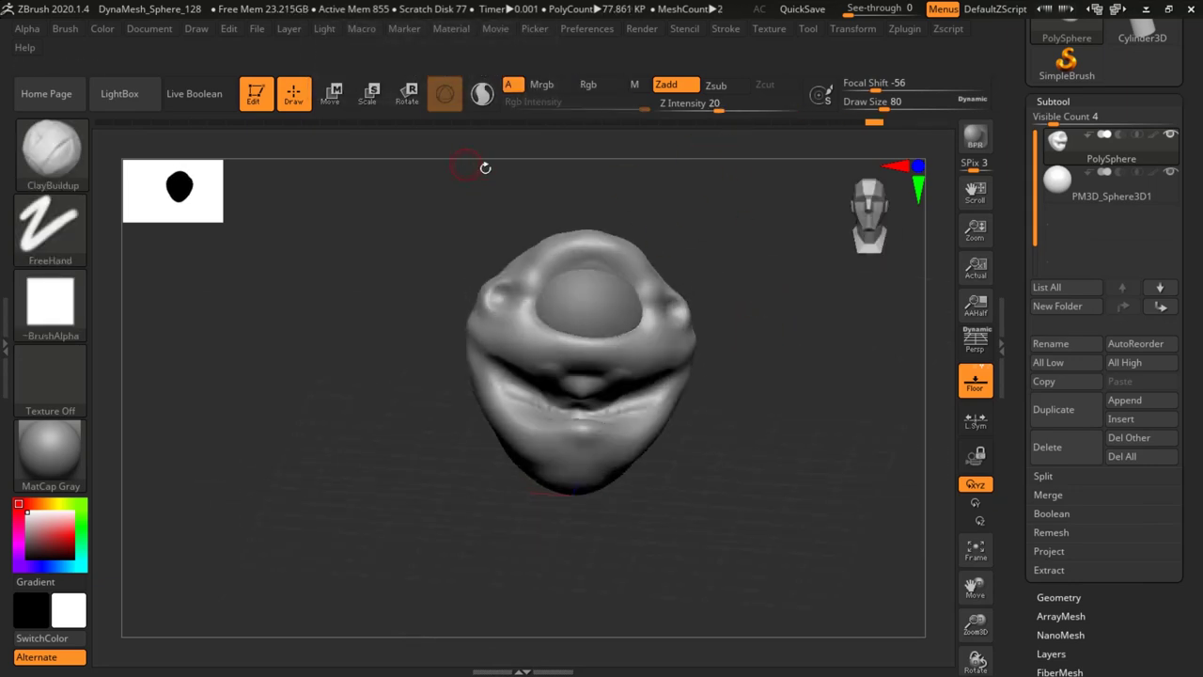
# Build up the rim and brow around the central eye socket with ClayBuildup and smooth the surface.
pyautogui.moveTo(727, 225); pyautogui.dragTo(495, 302, button='right')
pyautogui.keyDown('shift'); pyautogui.moveTo(506, 306); pyautogui.dragTo(504, 298); pyautogui.keyUp('shift')
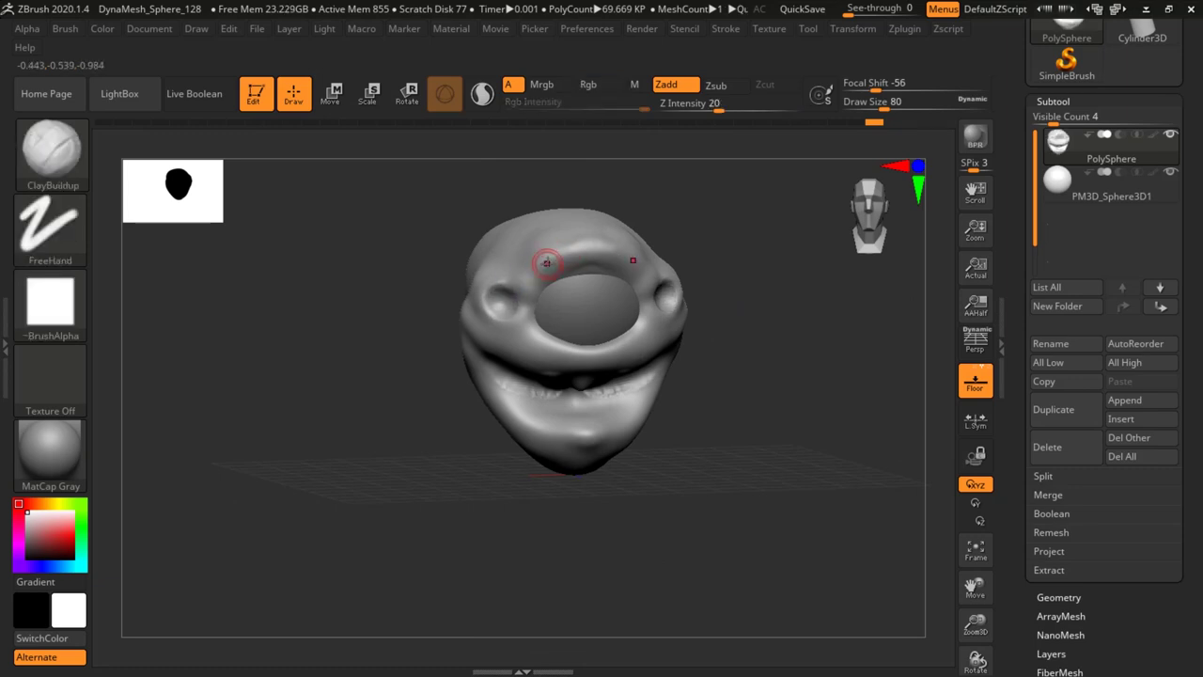
pyautogui.moveTo(720, 240); pyautogui.dragTo(712, 222)
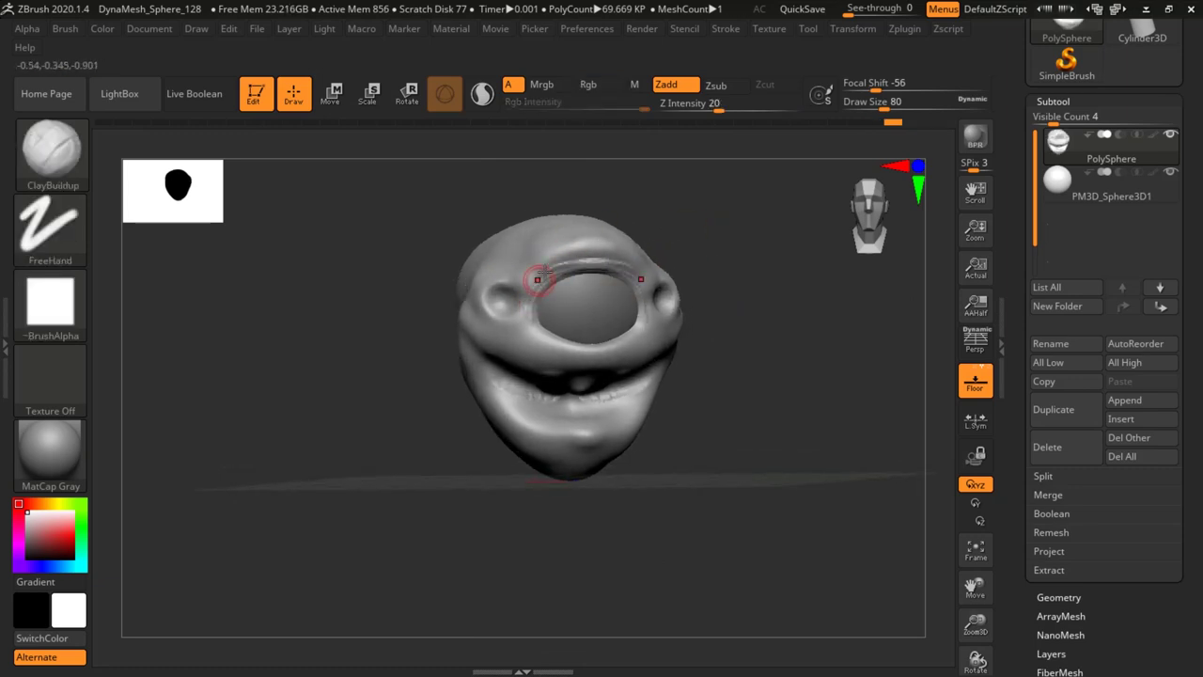
pyautogui.moveTo(543, 346); pyautogui.dragTo(562, 354)
pyautogui.moveTo(737, 212); pyautogui.dragTo(733, 155)
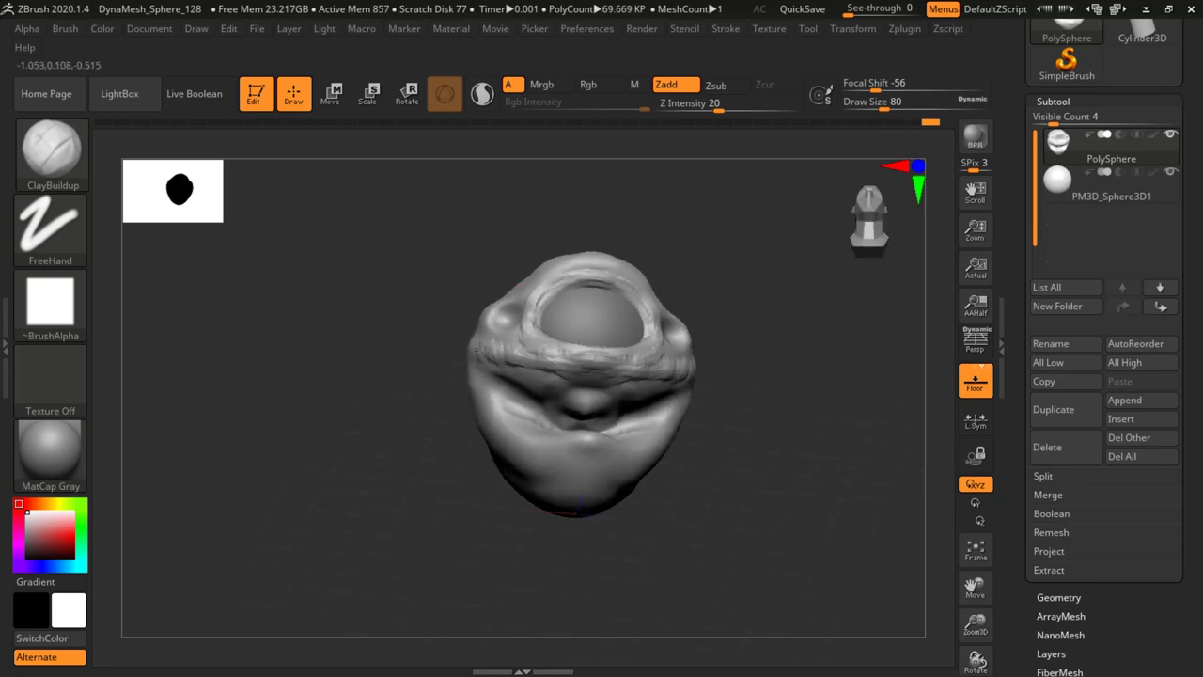
# Add clay to the ridge between the eyeball and the upper lip, smoothing it across the face.
pyautogui.moveTo(523, 355); pyautogui.dragTo(544, 364)
pyautogui.moveTo(777, 278); pyautogui.dragTo(779, 346)
pyautogui.keyDown('shift'); pyautogui.moveTo(532, 361); pyautogui.dragTo(629, 365); pyautogui.keyUp('shift')
pyautogui.moveTo(757, 234)
pyautogui.mouseDown()
pyautogui.moveTo(697, 267)
pyautogui.moveTo(710, 269)
pyautogui.mouseUp()
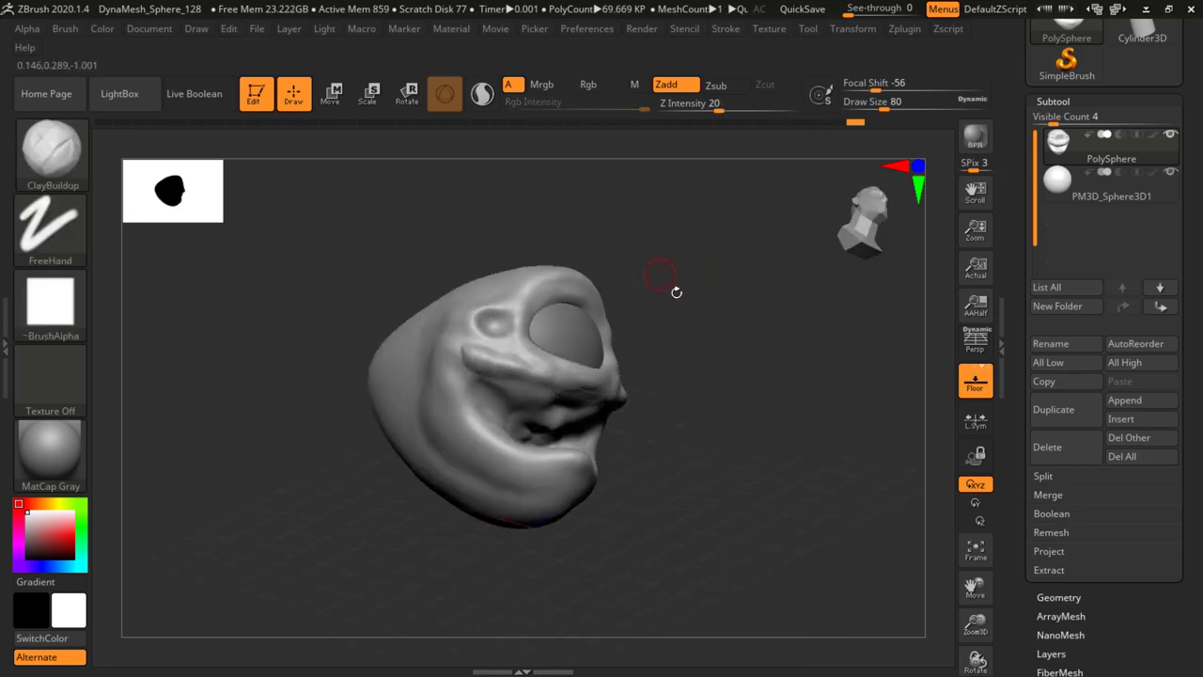
# Build up the upper inside of the mouth and the mouth corner, and smooth the clay strokes.
pyautogui.moveTo(699, 310); pyautogui.dragTo(670, 259)
pyautogui.moveTo(535, 378); pyautogui.dragTo(567, 376)
pyautogui.keyDown('shift'); pyautogui.moveTo(564, 378); pyautogui.dragTo(532, 374); pyautogui.keyUp('shift')
pyautogui.moveTo(701, 305)
pyautogui.mouseDown()
pyautogui.moveTo(726, 354)
pyautogui.moveTo(723, 273)
pyautogui.moveTo(694, 299)
pyautogui.mouseUp()
pyautogui.moveTo(445, 329)
pyautogui.mouseDown()
pyautogui.moveTo(470, 345)
pyautogui.moveTo(458, 342)
pyautogui.mouseUp()
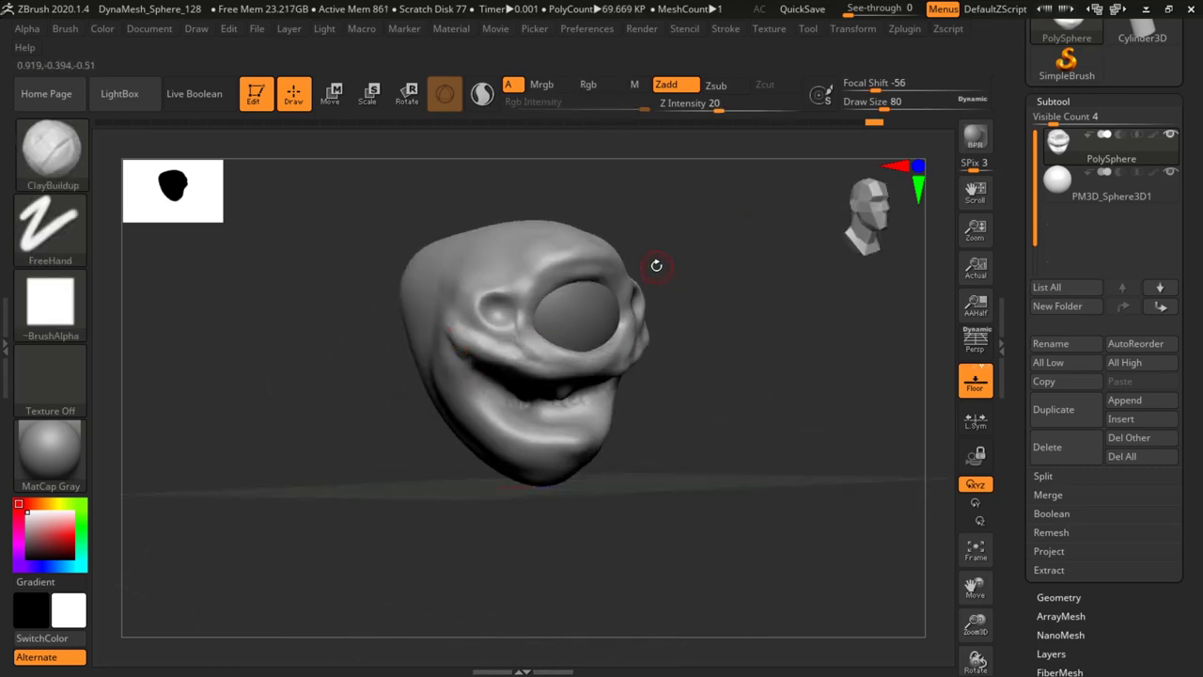
pyautogui.moveTo(692, 301); pyautogui.dragTo(710, 252)
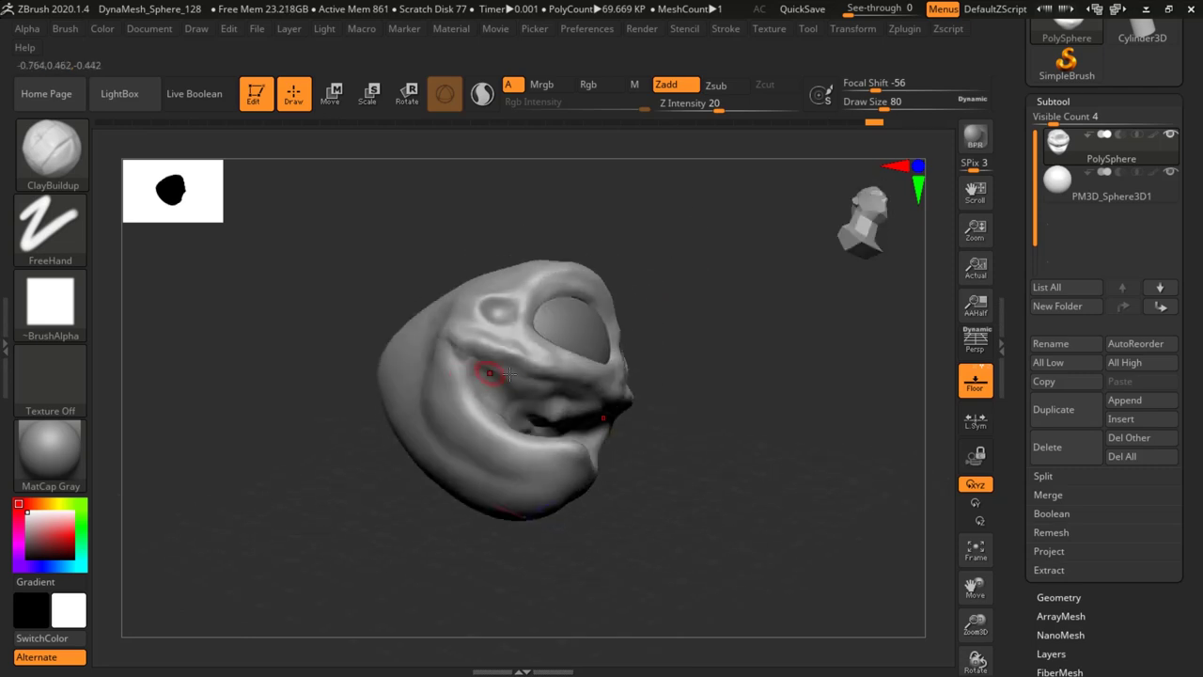
pyautogui.moveTo(575, 393)
pyautogui.keyDown('shift'); pyautogui.mouseDown()
pyautogui.moveTo(534, 397)
pyautogui.moveTo(545, 415)
pyautogui.mouseUp(); pyautogui.keyUp('shift')
# Add a strip of clay on the cheek behind each mouth corner and smooth it into the head.
pyautogui.moveTo(740, 312)
pyautogui.mouseDown()
pyautogui.moveTo(714, 316)
pyautogui.moveTo(731, 348)
pyautogui.mouseUp()
pyautogui.moveTo(788, 265); pyautogui.dragTo(833, 267)
pyautogui.moveTo(434, 322); pyautogui.dragTo(419, 339)
pyautogui.moveTo(661, 272); pyautogui.dragTo(565, 294)
pyautogui.press('shift')
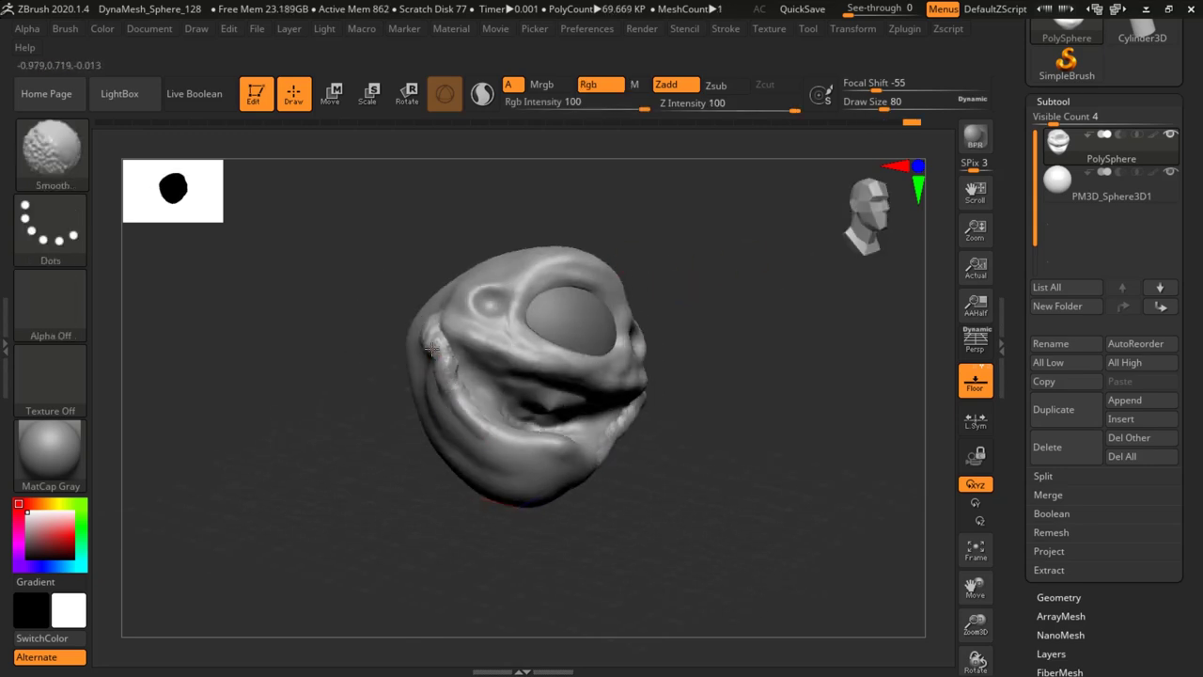
pyautogui.moveTo(799, 282)
pyautogui.mouseDown()
pyautogui.moveTo(723, 288)
pyautogui.moveTo(809, 254)
pyautogui.mouseUp()
pyautogui.moveTo(380, 355)
pyautogui.keyDown('shift'); pyautogui.mouseDown()
pyautogui.moveTo(405, 354)
pyautogui.moveTo(416, 325)
pyautogui.mouseUp(); pyautogui.keyUp('shift')
# Set the draw size to 128 and build up clay over the sides and top of the head.
pyautogui.press('space')
pyautogui.keyDown('shift'); pyautogui.moveTo(696, 311); pyautogui.dragTo(677, 376); pyautogui.keyUp('shift')
pyautogui.moveTo(374, 340)
pyautogui.mouseDown()
pyautogui.moveTo(398, 311)
pyautogui.moveTo(333, 322)
pyautogui.moveTo(402, 331)
pyautogui.moveTo(410, 346)
pyautogui.mouseUp()
pyautogui.moveTo(700, 280)
pyautogui.mouseDown()
pyautogui.moveTo(625, 263)
pyautogui.moveTo(626, 330)
pyautogui.moveTo(663, 371)
pyautogui.mouseUp()
pyautogui.moveTo(361, 248)
pyautogui.mouseDown()
pyautogui.moveTo(355, 268)
pyautogui.moveTo(392, 251)
pyautogui.moveTo(432, 288)
pyautogui.mouseUp()
pyautogui.moveTo(567, 260); pyautogui.dragTo(570, 250)
pyautogui.moveTo(397, 261)
pyautogui.mouseDown()
pyautogui.moveTo(426, 241)
pyautogui.moveTo(462, 335)
pyautogui.moveTo(368, 223)
pyautogui.mouseUp()
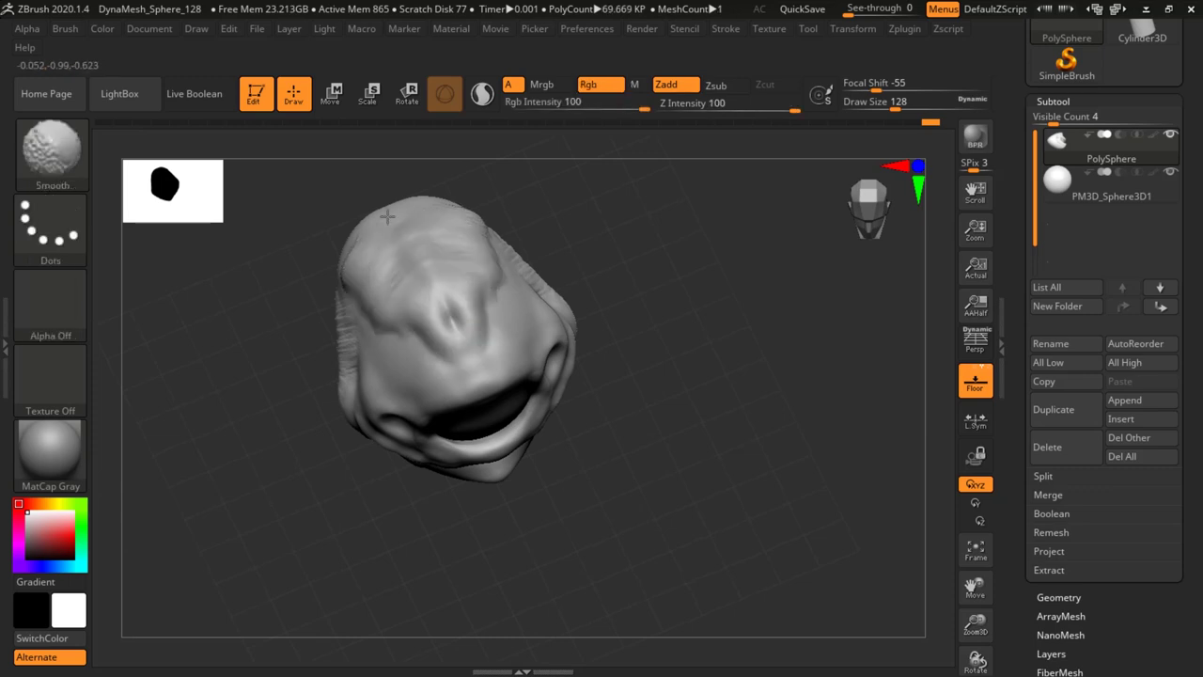
# Add and smooth clay folds over the back of the skull and the forehead above the eye sockets.
pyautogui.moveTo(599, 288)
pyautogui.mouseDown()
pyautogui.moveTo(608, 226)
pyautogui.moveTo(620, 291)
pyautogui.mouseUp()
pyautogui.moveTo(538, 303)
pyautogui.mouseDown()
pyautogui.moveTo(569, 279)
pyautogui.moveTo(646, 260)
pyautogui.mouseUp()
pyautogui.moveTo(635, 263)
pyautogui.keyDown('shift'); pyautogui.mouseDown()
pyautogui.moveTo(572, 271)
pyautogui.moveTo(539, 297)
pyautogui.mouseUp(); pyautogui.keyUp('shift')
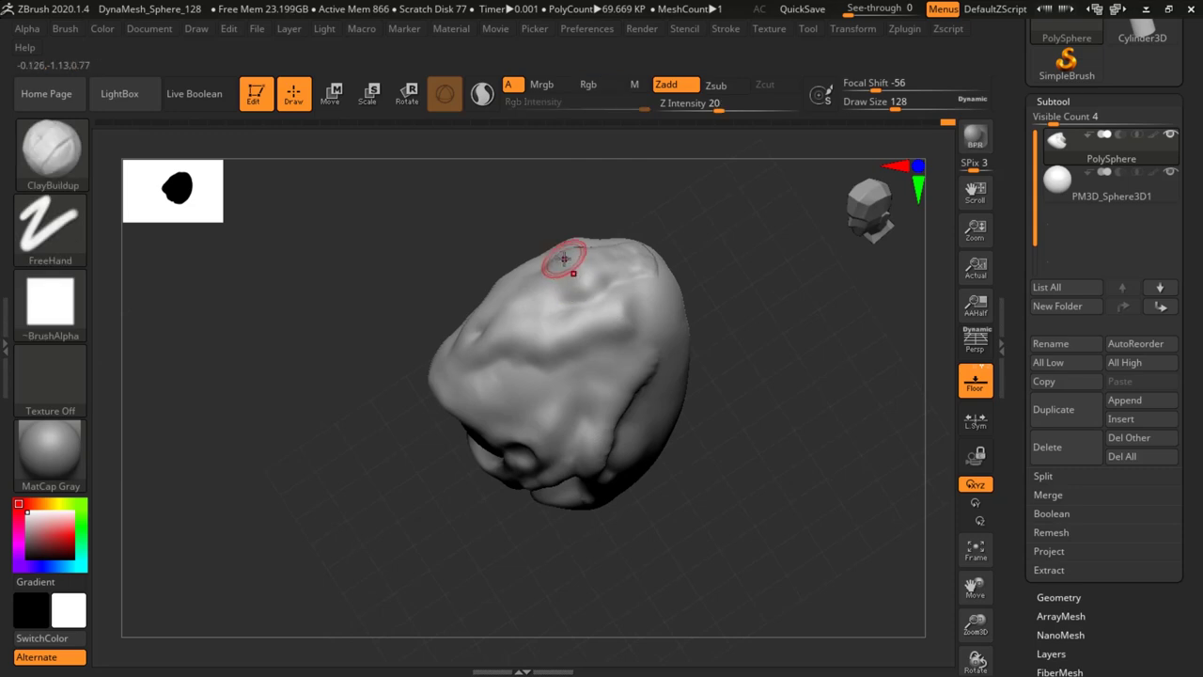
pyautogui.moveTo(586, 225); pyautogui.dragTo(804, 268)
pyautogui.moveTo(530, 303); pyautogui.dragTo(592, 337)
pyautogui.moveTo(561, 290); pyautogui.dragTo(602, 331)
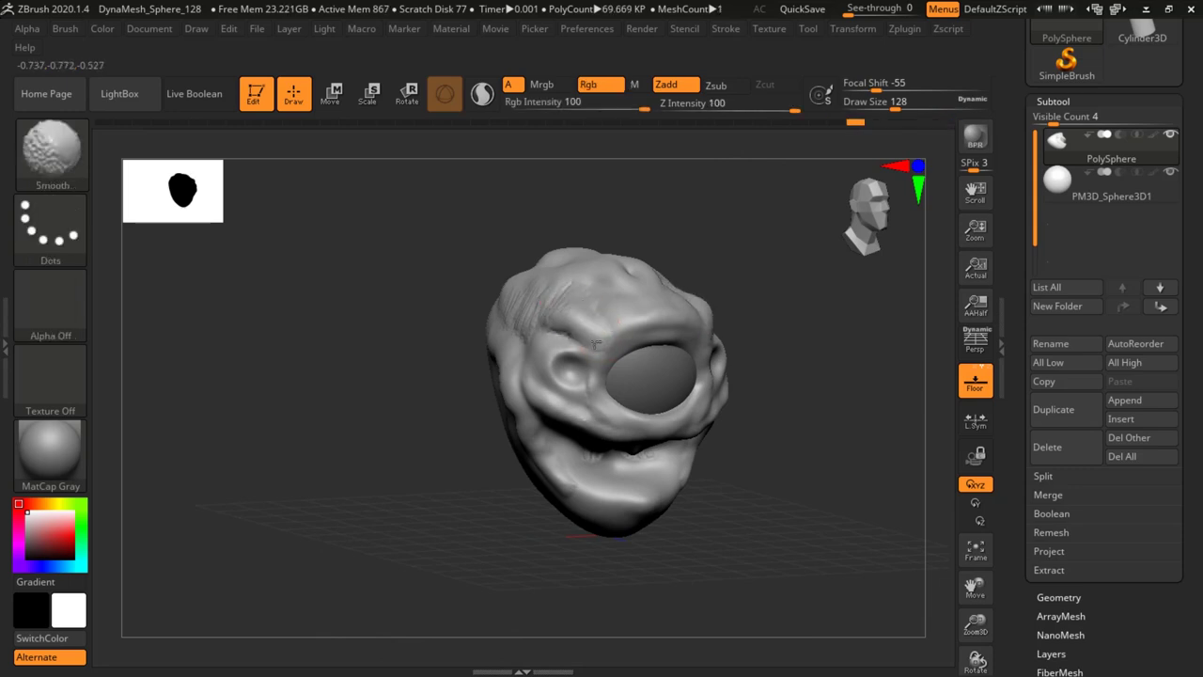
# Smooth the clay along the mouth corner and inner edge of the lower lip.
pyautogui.moveTo(757, 314)
pyautogui.keyDown('alt'); pyautogui.mouseDown()
pyautogui.moveTo(755, 279)
pyautogui.moveTo(816, 252)
pyautogui.mouseUp(); pyautogui.keyUp('alt')
pyautogui.moveTo(546, 408)
pyautogui.keyDown('shift'); pyautogui.mouseDown()
pyautogui.moveTo(564, 398)
pyautogui.moveTo(579, 435)
pyautogui.mouseUp(); pyautogui.keyUp('shift')
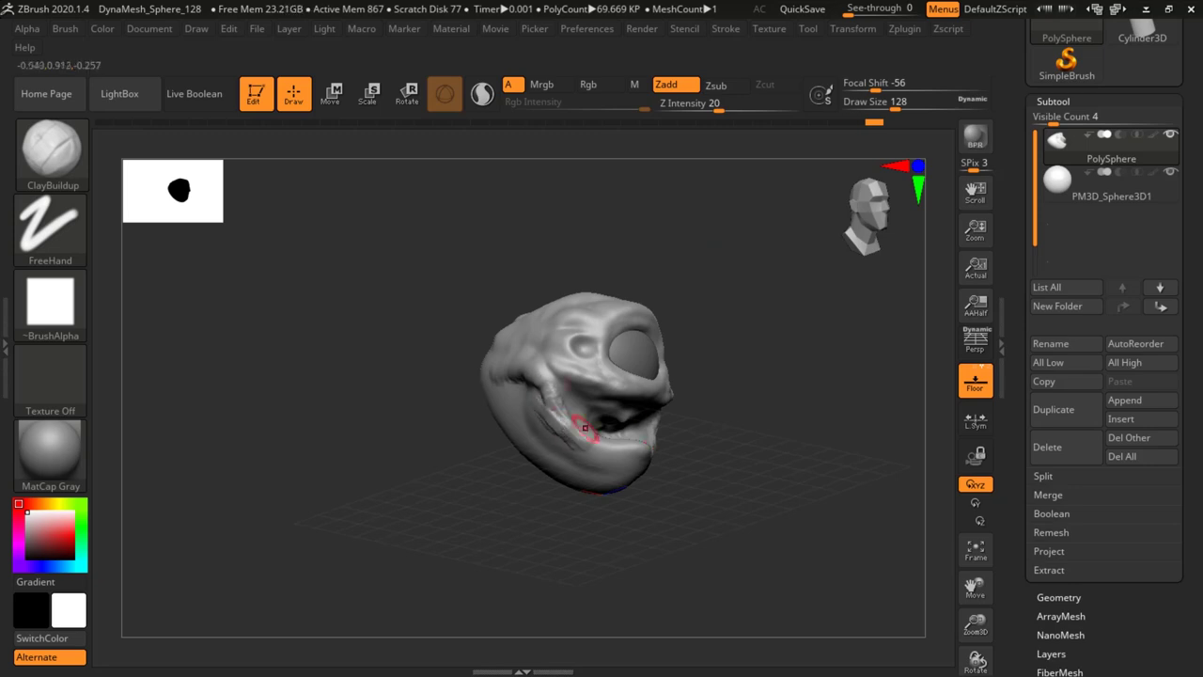
pyautogui.moveTo(785, 325); pyautogui.dragTo(719, 296)
pyautogui.keyDown('shift'); pyautogui.moveTo(569, 417); pyautogui.dragTo(571, 427); pyautogui.keyUp('shift')
pyautogui.moveTo(771, 291)
pyautogui.keyDown('shift'); pyautogui.mouseDown()
pyautogui.moveTo(738, 268)
pyautogui.moveTo(766, 279)
pyautogui.moveTo(572, 400)
pyautogui.mouseUp(); pyautogui.keyUp('shift')
pyautogui.keyDown('shift'); pyautogui.moveTo(765, 333); pyautogui.dragTo(747, 353); pyautogui.keyUp('shift')
pyautogui.moveTo(564, 408)
pyautogui.keyDown('shift'); pyautogui.mouseDown()
pyautogui.moveTo(605, 425)
pyautogui.moveTo(590, 421)
pyautogui.mouseUp(); pyautogui.keyUp('shift')
# Build up the floor of the open mouth behind the lower lip and smooth the added clay.
pyautogui.moveTo(784, 314)
pyautogui.mouseDown()
pyautogui.moveTo(791, 336)
pyautogui.moveTo(773, 329)
pyautogui.mouseUp()
pyautogui.moveTo(780, 273)
pyautogui.mouseDown()
pyautogui.moveTo(766, 225)
pyautogui.moveTo(743, 239)
pyautogui.moveTo(767, 338)
pyautogui.mouseUp()
pyautogui.moveTo(647, 420)
pyautogui.mouseDown()
pyautogui.moveTo(618, 426)
pyautogui.moveTo(641, 429)
pyautogui.mouseUp()
pyautogui.moveTo(757, 301)
pyautogui.mouseDown()
pyautogui.moveTo(782, 312)
pyautogui.moveTo(775, 285)
pyautogui.mouseUp()
pyautogui.keyDown('shift'); pyautogui.moveTo(615, 404); pyautogui.dragTo(632, 406); pyautogui.keyUp('shift')
pyautogui.moveTo(765, 299); pyautogui.dragTo(774, 309)
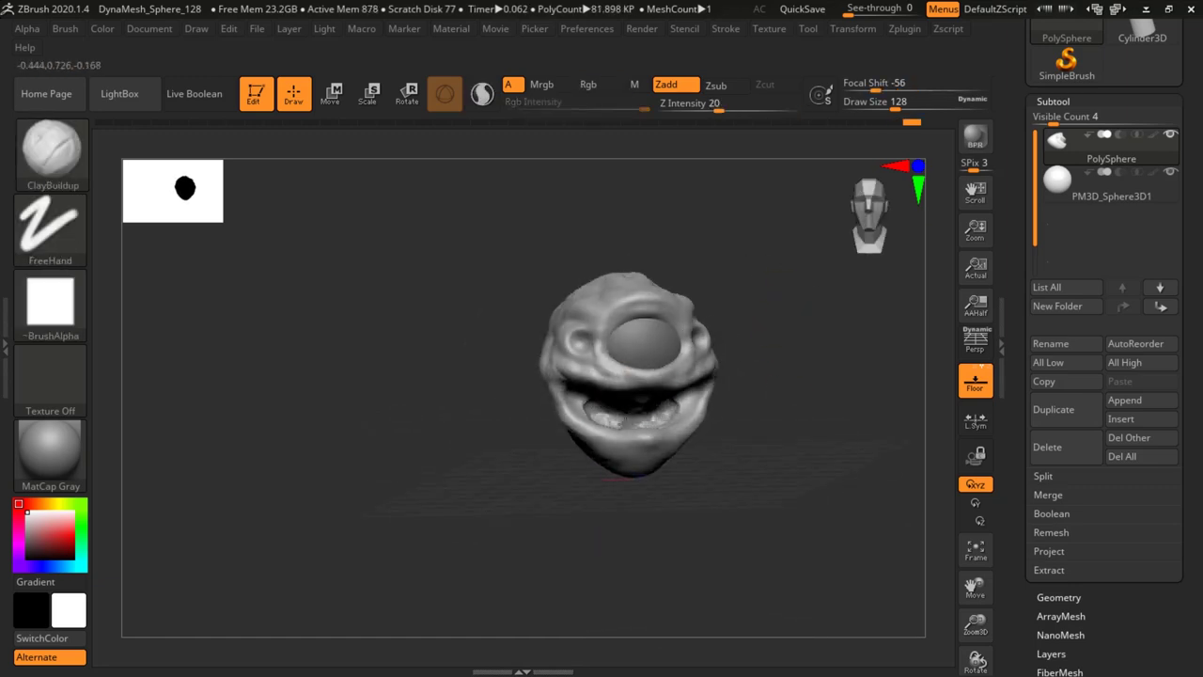
pyautogui.moveTo(626, 418); pyautogui.dragTo(648, 419)
pyautogui.keyDown('shift'); pyautogui.moveTo(649, 420); pyautogui.dragTo(628, 410); pyautogui.keyUp('shift')
pyautogui.moveTo(773, 291); pyautogui.dragTo(758, 325)
pyautogui.moveTo(690, 404)
pyautogui.mouseDown()
pyautogui.moveTo(677, 413)
pyautogui.moveTo(686, 402)
pyautogui.mouseUp()
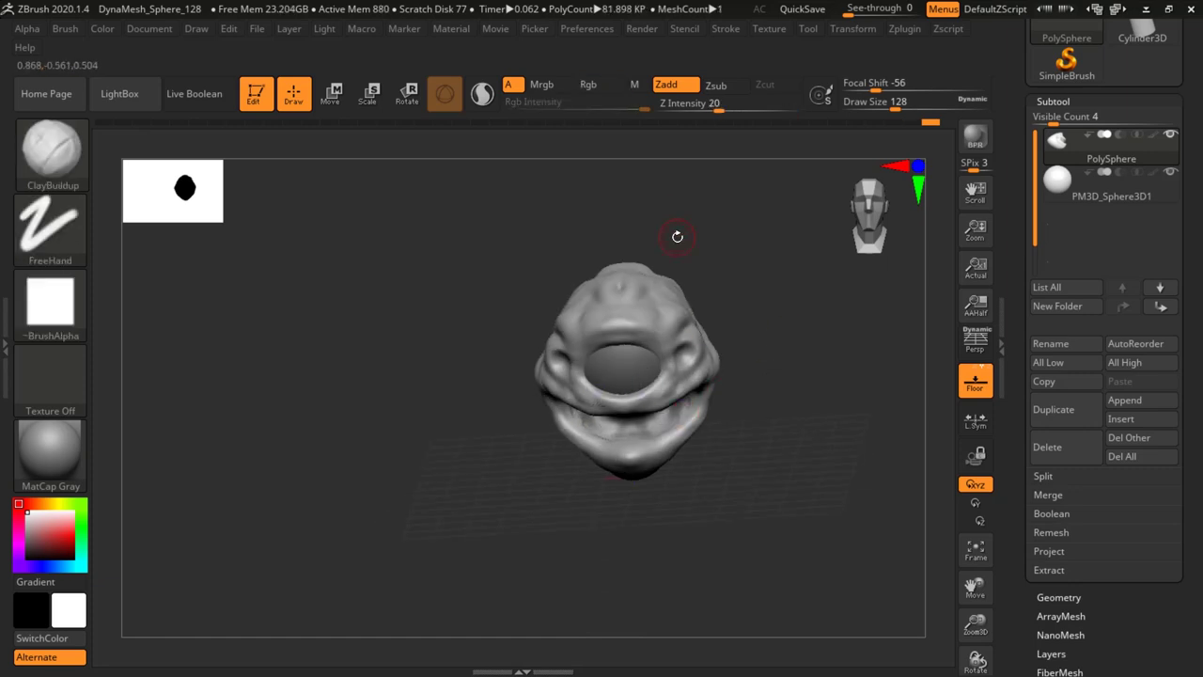
# Add clay along the upper lip, cheek and lower lip, working from below and from the side.
pyautogui.moveTo(731, 309); pyautogui.dragTo(814, 213)
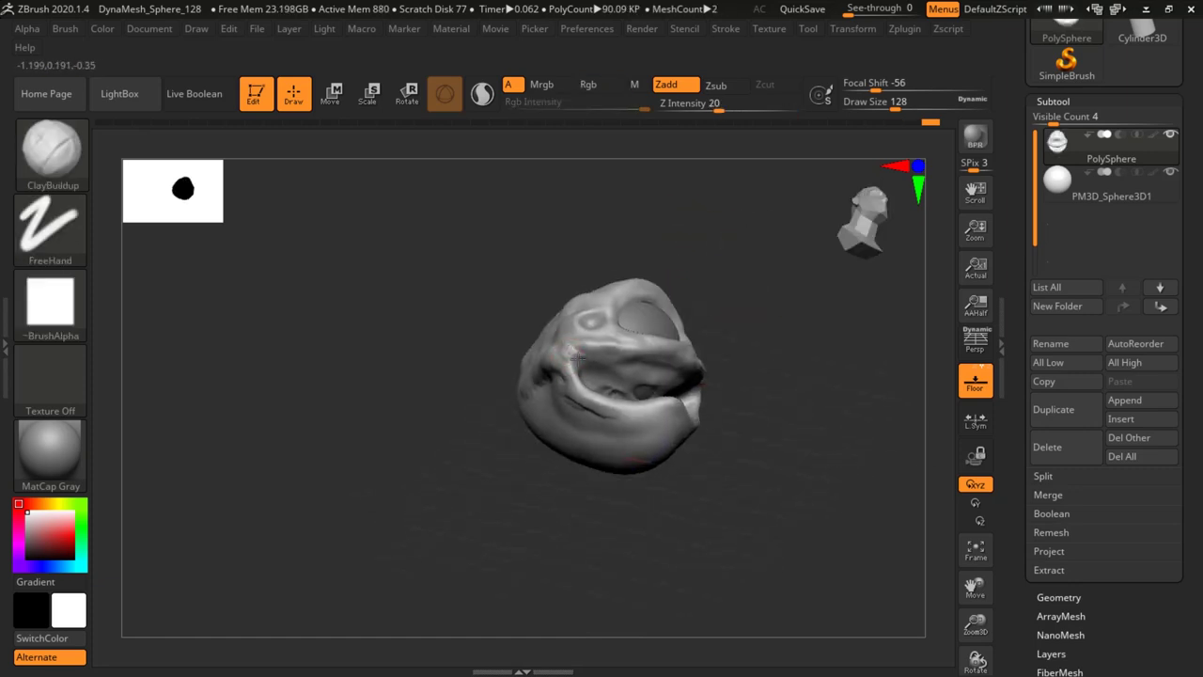
pyautogui.moveTo(606, 354)
pyautogui.mouseDown()
pyautogui.moveTo(647, 365)
pyautogui.moveTo(620, 371)
pyautogui.moveTo(658, 369)
pyautogui.mouseUp()
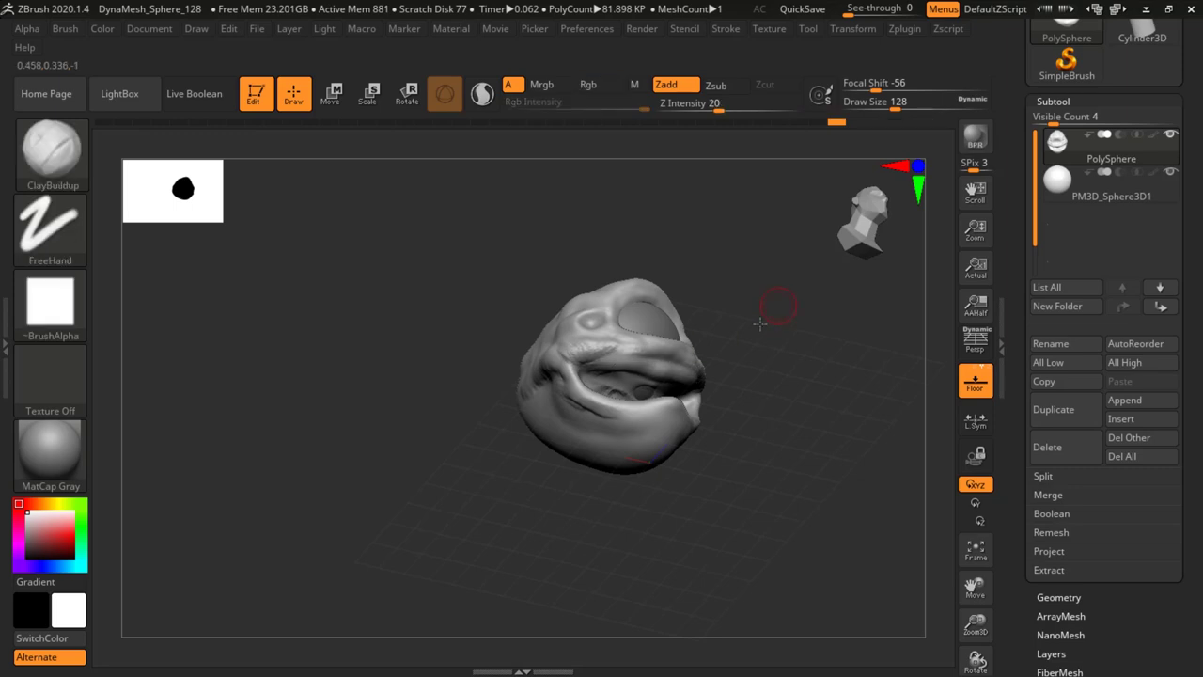
pyautogui.moveTo(779, 303); pyautogui.dragTo(712, 376)
pyautogui.moveTo(757, 276)
pyautogui.mouseDown()
pyautogui.moveTo(664, 346)
pyautogui.moveTo(732, 329)
pyautogui.mouseUp()
pyautogui.moveTo(700, 368)
pyautogui.mouseDown()
pyautogui.moveTo(731, 339)
pyautogui.moveTo(707, 346)
pyautogui.mouseUp()
pyautogui.moveTo(747, 240)
pyautogui.mouseDown()
pyautogui.moveTo(795, 226)
pyautogui.moveTo(814, 240)
pyautogui.mouseUp()
pyautogui.moveTo(760, 329)
pyautogui.mouseDown()
pyautogui.moveTo(781, 329)
pyautogui.moveTo(784, 306)
pyautogui.moveTo(584, 371)
pyautogui.moveTo(647, 389)
pyautogui.mouseUp()
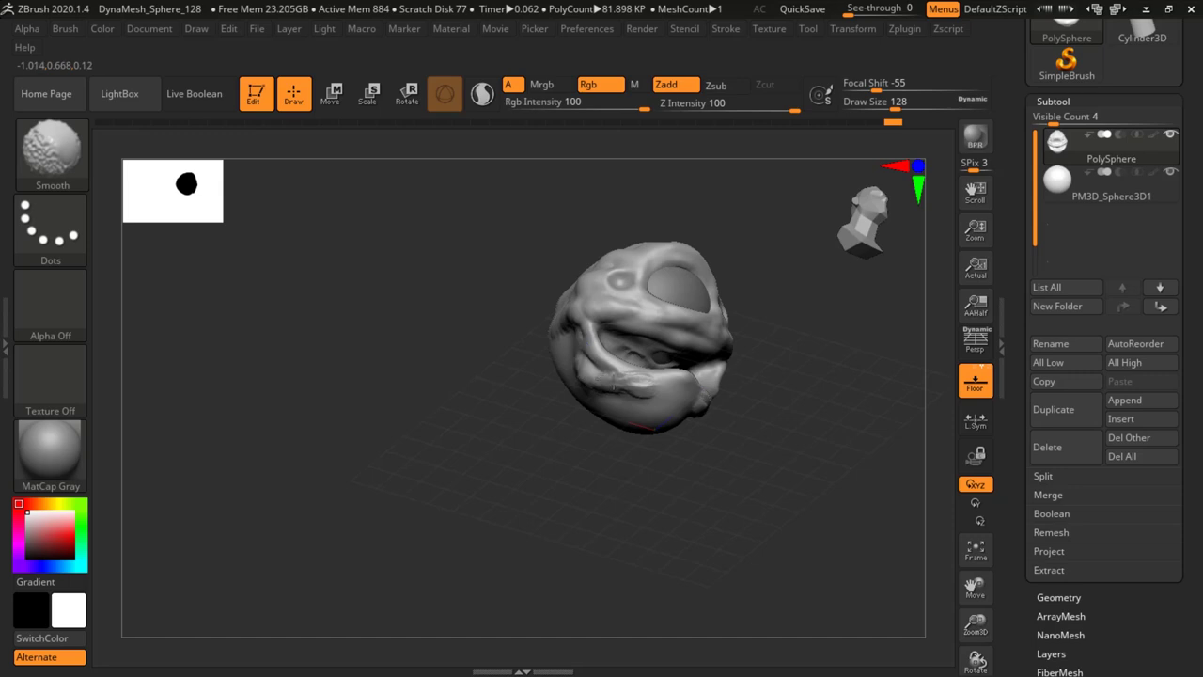
# Smooth the lower lip and build up muscle-like clay forms on the side of the jaw.
pyautogui.keyDown('shift'); pyautogui.moveTo(574, 358); pyautogui.dragTo(589, 376); pyautogui.keyUp('shift')
pyautogui.moveTo(537, 267)
pyautogui.mouseDown()
pyautogui.moveTo(612, 299)
pyautogui.moveTo(532, 344)
pyautogui.mouseUp()
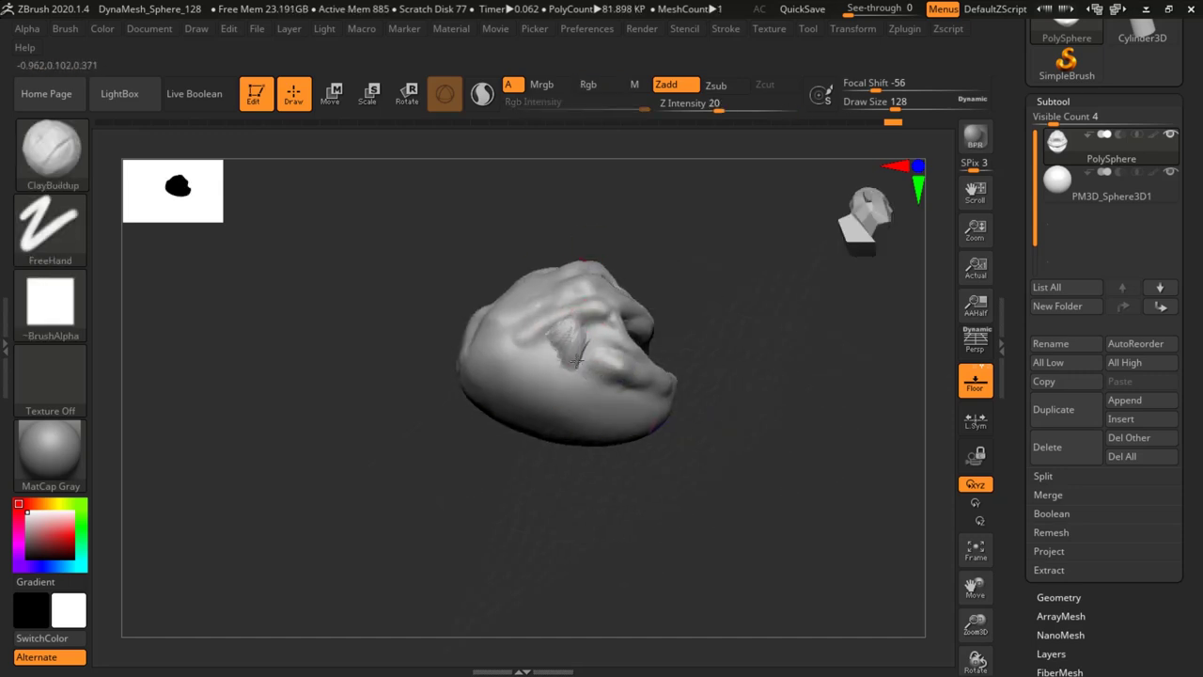
pyautogui.moveTo(707, 307); pyautogui.dragTo(672, 340)
pyautogui.keyDown('shift'); pyautogui.moveTo(570, 335); pyautogui.dragTo(609, 364); pyautogui.keyUp('shift')
pyautogui.moveTo(774, 266)
pyautogui.keyDown('shift'); pyautogui.mouseDown()
pyautogui.moveTo(784, 276)
pyautogui.moveTo(791, 267)
pyautogui.mouseUp(); pyautogui.keyUp('shift')
pyautogui.moveTo(722, 402); pyautogui.dragTo(755, 374)
pyautogui.moveTo(602, 393)
pyautogui.keyDown('shift'); pyautogui.mouseDown()
pyautogui.moveTo(620, 403)
pyautogui.moveTo(591, 400)
pyautogui.mouseUp(); pyautogui.keyUp('shift')
# Turn off the floor grid and add clay across the lower jaw.
pyautogui.moveTo(758, 349)
pyautogui.mouseDown()
pyautogui.moveTo(710, 378)
pyautogui.moveTo(787, 384)
pyautogui.mouseUp()
pyautogui.click(976, 382)
pyautogui.moveTo(752, 435)
pyautogui.keyDown('alt'); pyautogui.mouseDown()
pyautogui.moveTo(771, 400)
pyautogui.moveTo(784, 433)
pyautogui.mouseUp(); pyautogui.keyUp('alt')
pyautogui.moveTo(531, 430)
pyautogui.mouseDown()
pyautogui.moveTo(567, 482)
pyautogui.moveTo(601, 489)
pyautogui.mouseUp()
pyautogui.moveTo(766, 386)
pyautogui.mouseDown()
pyautogui.moveTo(798, 344)
pyautogui.moveTo(790, 310)
pyautogui.moveTo(729, 310)
pyautogui.mouseUp()
pyautogui.moveTo(729, 310); pyautogui.dragTo(704, 254)
# Build up lumpy clay folds on the chin and underside of the jaw.
pyautogui.moveTo(592, 324)
pyautogui.mouseDown()
pyautogui.moveTo(594, 532)
pyautogui.moveTo(592, 282)
pyautogui.moveTo(569, 359)
pyautogui.mouseUp()
pyautogui.moveTo(537, 371)
pyautogui.mouseDown()
pyautogui.moveTo(570, 447)
pyautogui.moveTo(492, 375)
pyautogui.moveTo(539, 409)
pyautogui.mouseUp()
pyautogui.moveTo(506, 373)
pyautogui.mouseDown()
pyautogui.moveTo(551, 444)
pyautogui.moveTo(543, 464)
pyautogui.mouseUp()
pyautogui.moveTo(543, 464); pyautogui.dragTo(556, 481)
pyautogui.moveTo(484, 361)
pyautogui.mouseDown()
pyautogui.moveTo(507, 331)
pyautogui.moveTo(518, 336)
pyautogui.mouseUp()
pyautogui.moveTo(790, 226); pyautogui.dragTo(796, 326)
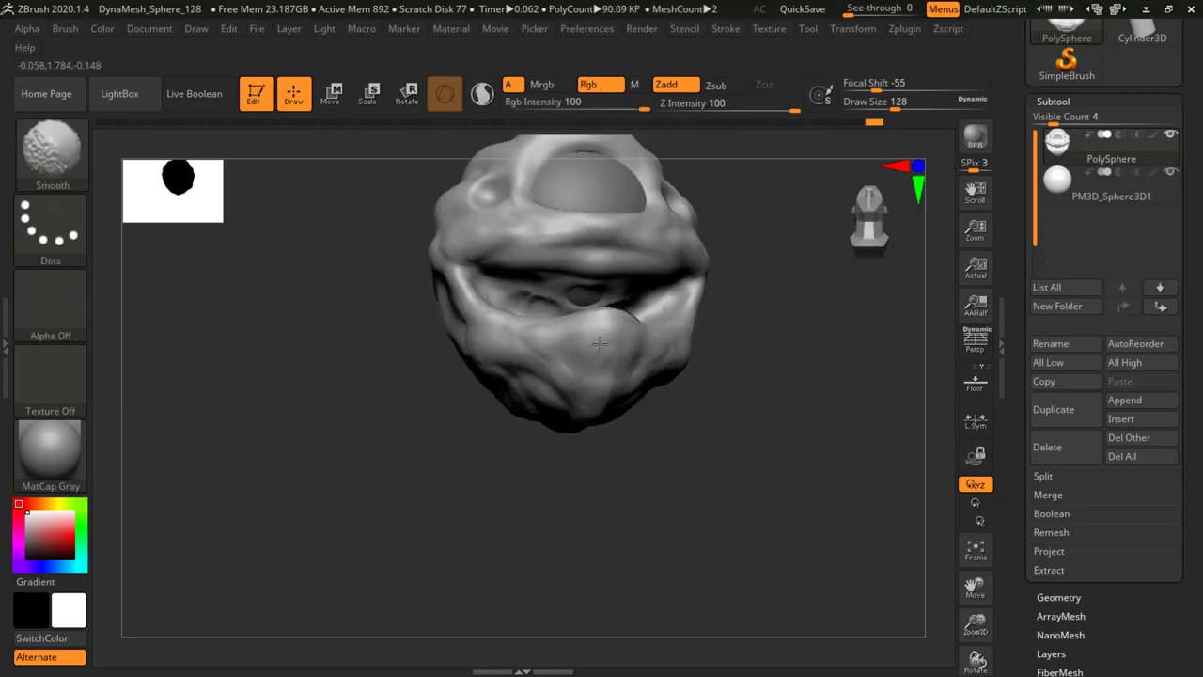
pyautogui.moveTo(722, 246)
pyautogui.mouseDown()
pyautogui.moveTo(728, 301)
pyautogui.moveTo(779, 309)
pyautogui.moveTo(766, 327)
pyautogui.mouseUp()
# With the Move brush at draw size 245, pull the brow down over the eyeball and reshape the side sockets and cheeks.
pyautogui.press('b')
pyautogui.press('m')
pyautogui.press('v')
pyautogui.press('space')
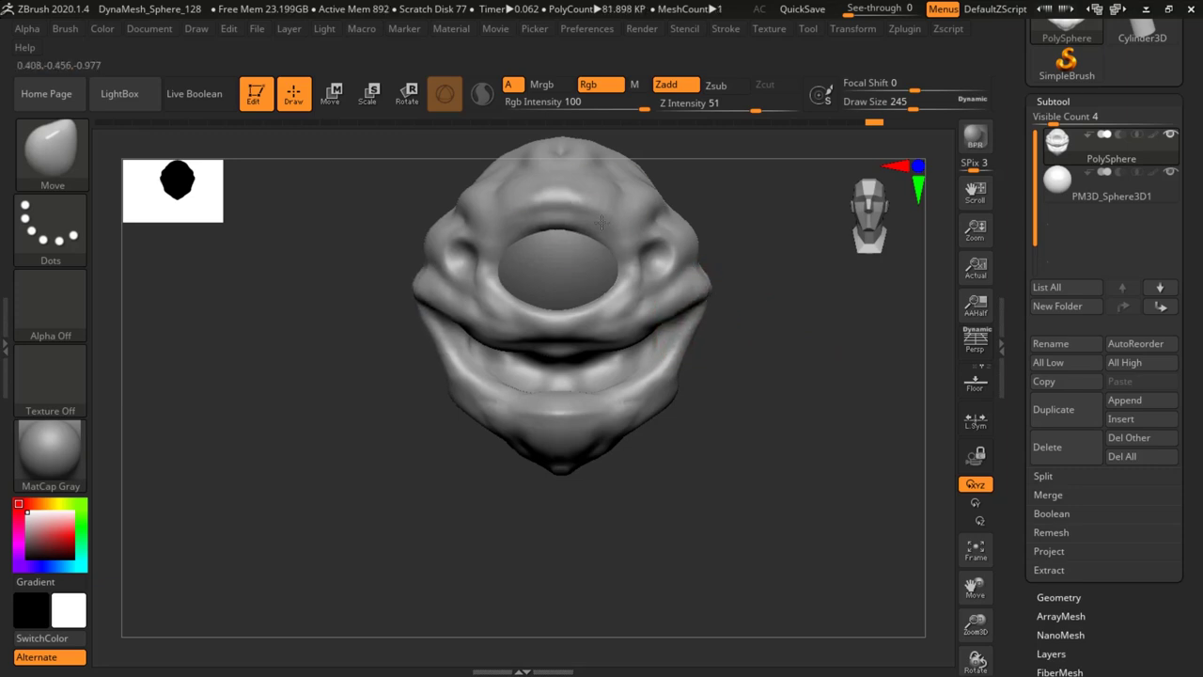
pyautogui.moveTo(566, 216); pyautogui.dragTo(562, 240)
pyautogui.moveTo(650, 266)
pyautogui.mouseDown()
pyautogui.moveTo(663, 272)
pyautogui.moveTo(658, 247)
pyautogui.moveTo(672, 271)
pyautogui.mouseUp()
pyautogui.moveTo(662, 318); pyautogui.dragTo(661, 325)
# Smooth the edge of the upper lip and refine the head shape around the eye sockets.
pyautogui.moveTo(728, 315); pyautogui.dragTo(771, 321)
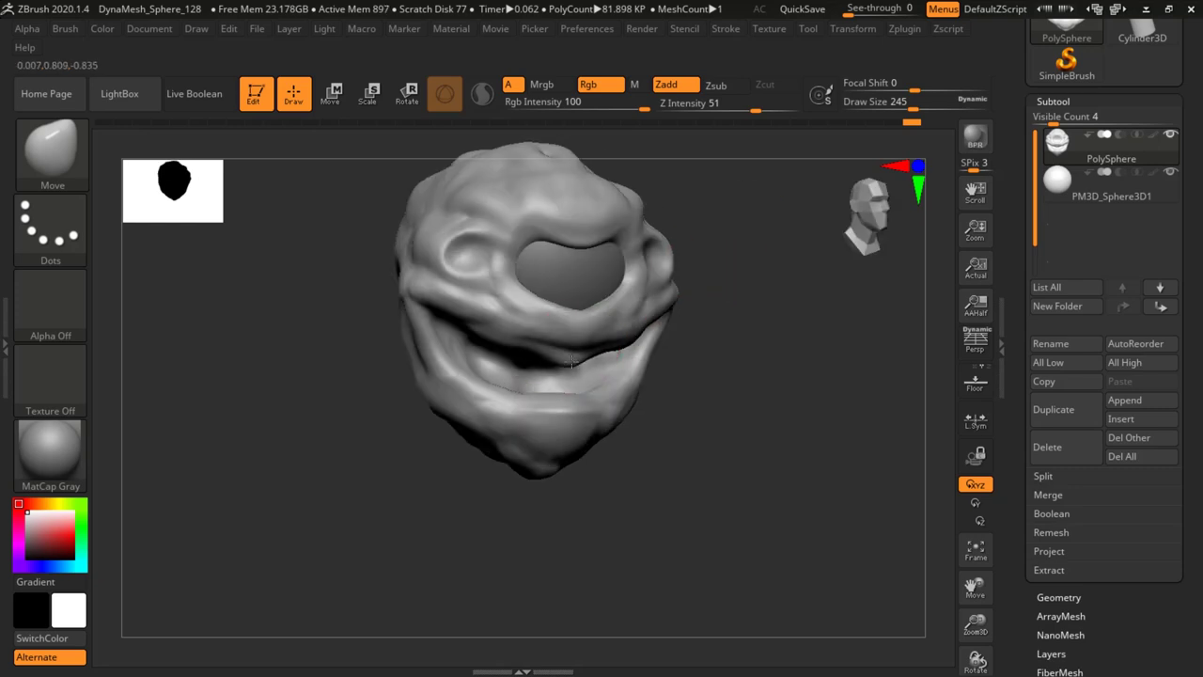
pyautogui.keyDown('shift'); pyautogui.moveTo(577, 355); pyautogui.dragTo(567, 358); pyautogui.keyUp('shift')
pyautogui.moveTo(745, 282)
pyautogui.keyDown('shift'); pyautogui.mouseDown()
pyautogui.moveTo(767, 280)
pyautogui.moveTo(752, 332)
pyautogui.moveTo(677, 345)
pyautogui.mouseUp(); pyautogui.keyUp('shift')
pyautogui.moveTo(795, 355)
pyautogui.mouseDown()
pyautogui.moveTo(728, 336)
pyautogui.moveTo(830, 370)
pyautogui.moveTo(827, 400)
pyautogui.mouseUp()
pyautogui.moveTo(739, 376); pyautogui.dragTo(639, 376)
pyautogui.moveTo(735, 494)
pyautogui.keyDown('shift'); pyautogui.mouseDown()
pyautogui.moveTo(835, 459)
pyautogui.moveTo(870, 415)
pyautogui.mouseUp(); pyautogui.keyUp('shift')
pyautogui.moveTo(492, 264)
pyautogui.mouseDown()
pyautogui.moveTo(567, 273)
pyautogui.moveTo(552, 286)
pyautogui.moveTo(658, 285)
pyautogui.mouseUp()
# Switch to DamStandard at draw size 54 and carve creases around the rim of the central eye.
pyautogui.press('b')
pyautogui.press('d')
pyautogui.press('s')
pyautogui.press('space')
pyautogui.click(700, 256)
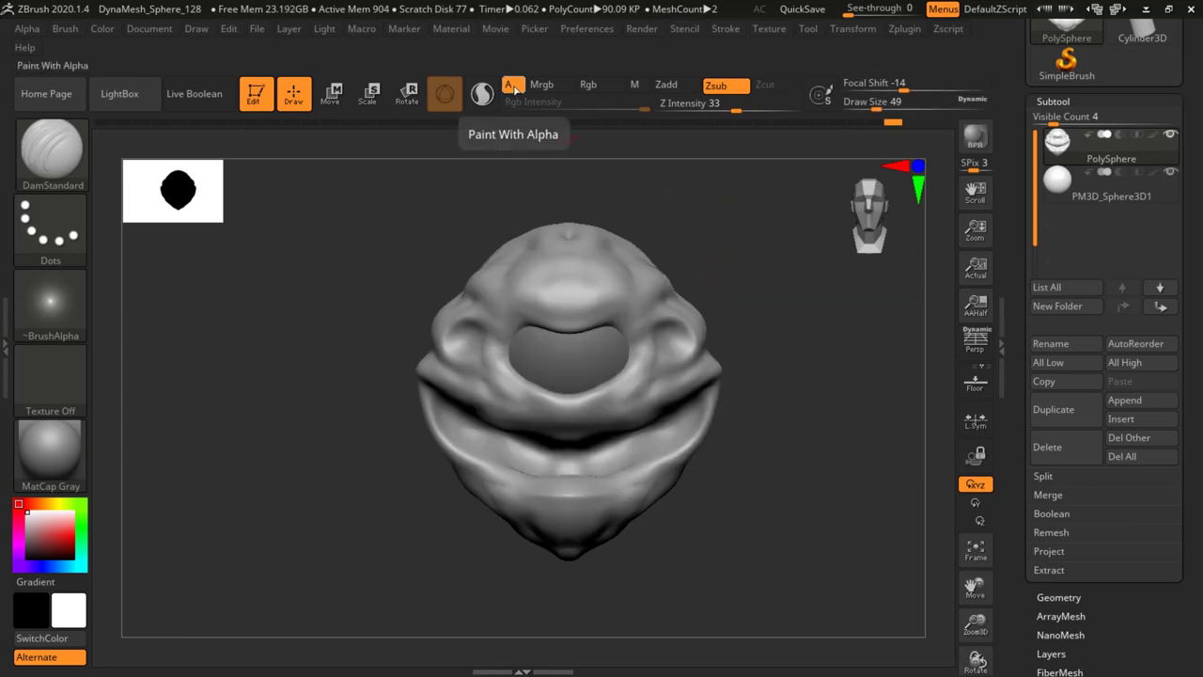
pyautogui.press('space')
pyautogui.click(718, 275)
pyautogui.keyDown('alt'); pyautogui.moveTo(717, 272); pyautogui.dragTo(718, 292); pyautogui.keyUp('alt')
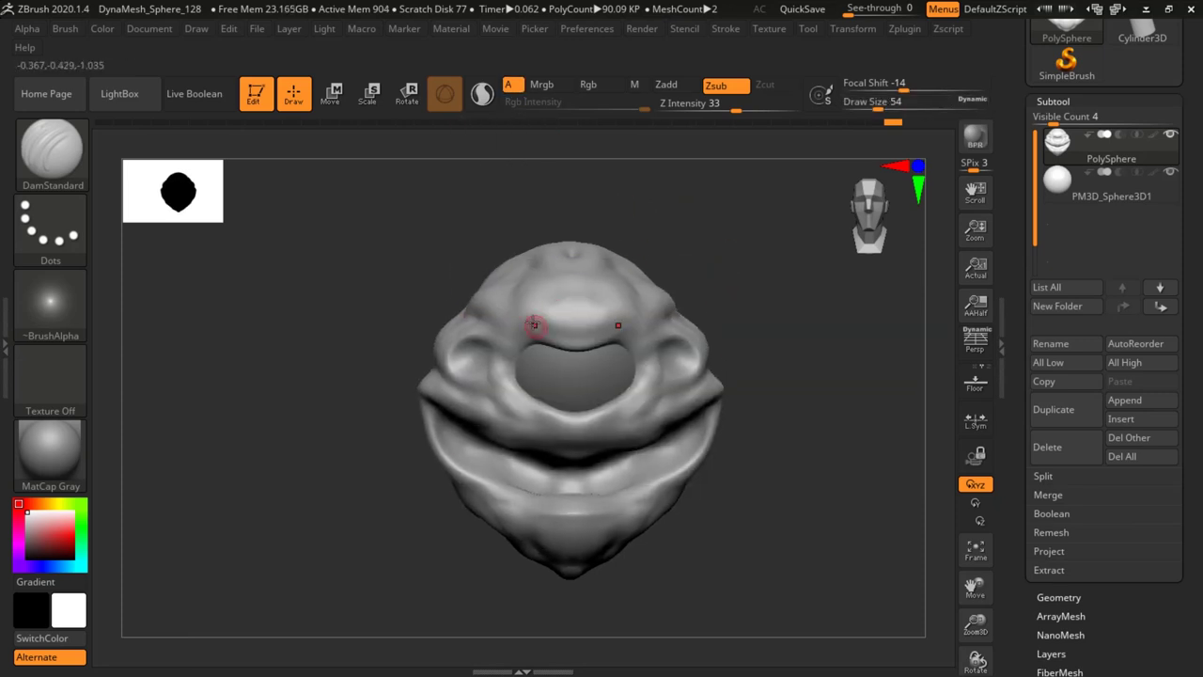
pyautogui.moveTo(514, 348); pyautogui.dragTo(540, 340)
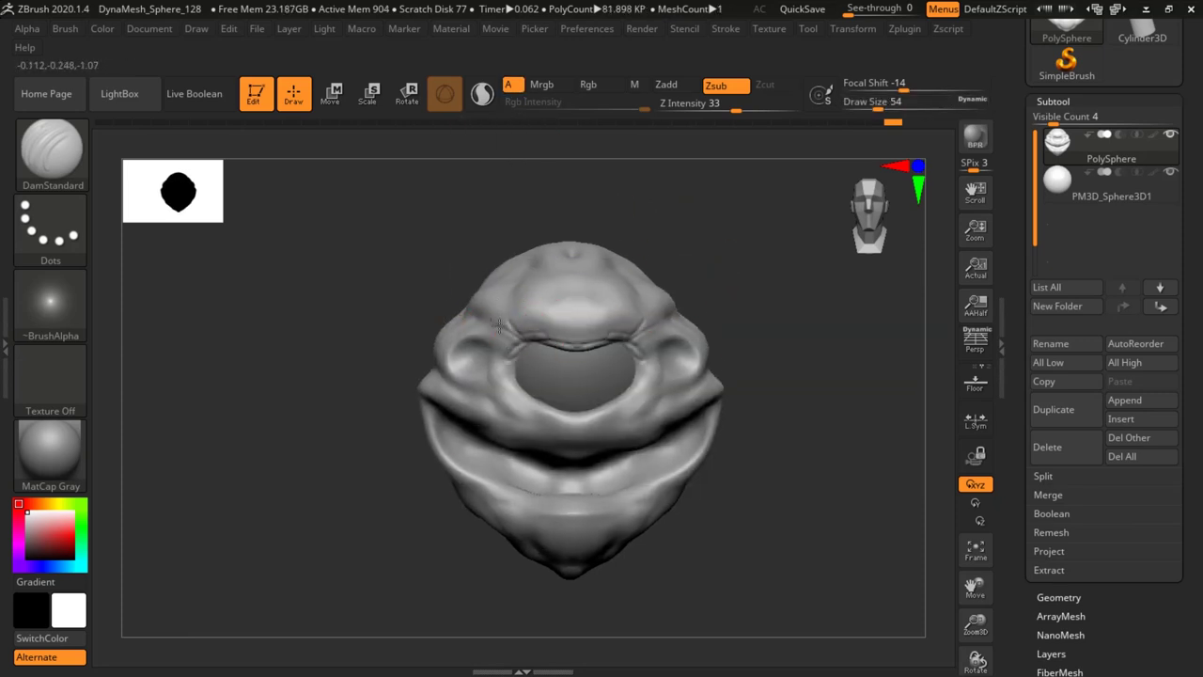
pyautogui.moveTo(526, 407); pyautogui.dragTo(502, 396)
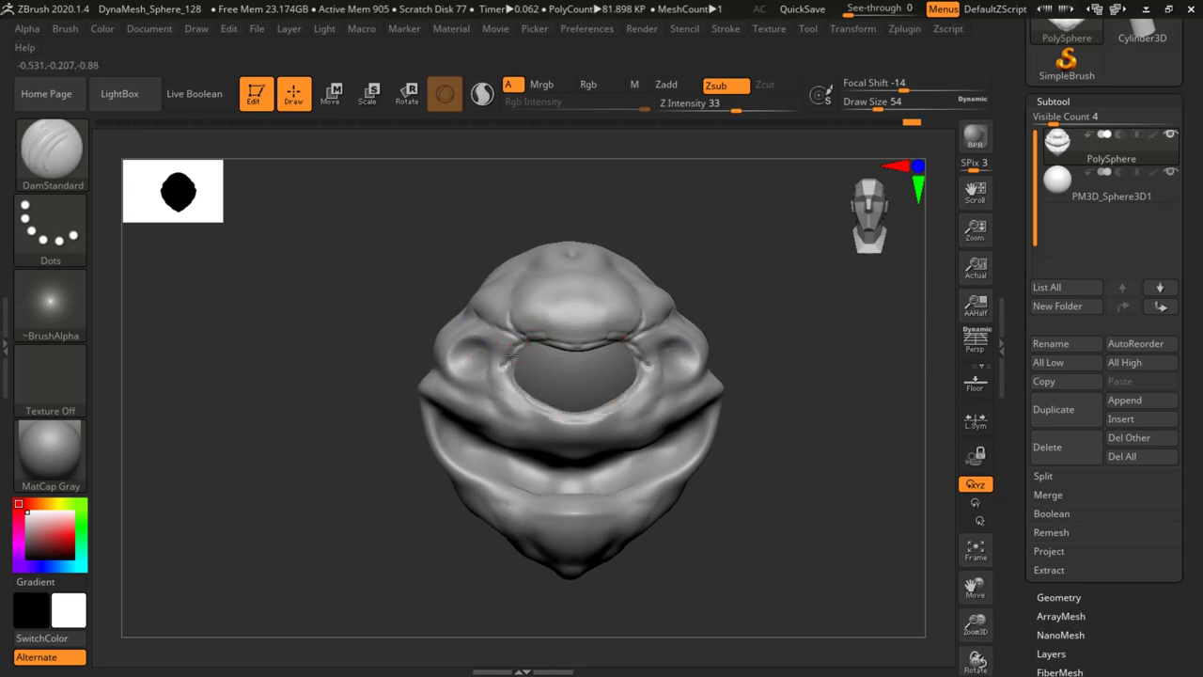
# Carve wrinkles into the brow corners above the central eye, undoing unwanted strokes.
pyautogui.moveTo(751, 326); pyautogui.dragTo(757, 331)
pyautogui.hotkey('ctrl', 'z')
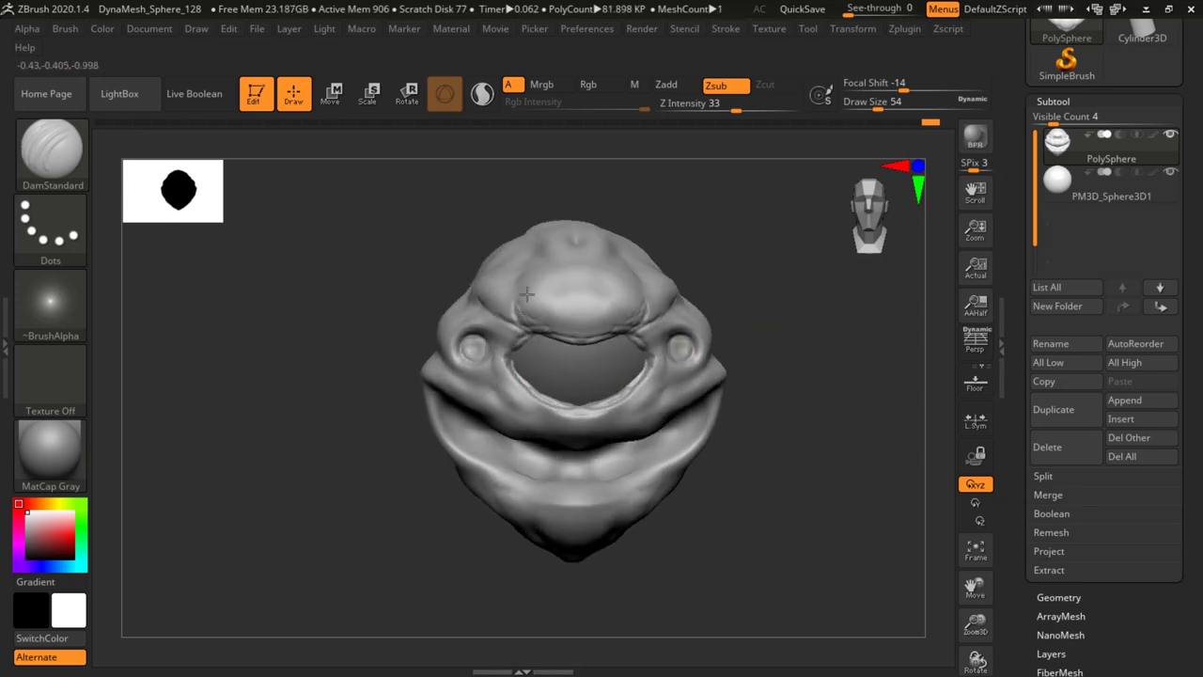
pyautogui.moveTo(520, 311); pyautogui.dragTo(545, 326)
pyautogui.moveTo(752, 326); pyautogui.dragTo(744, 348)
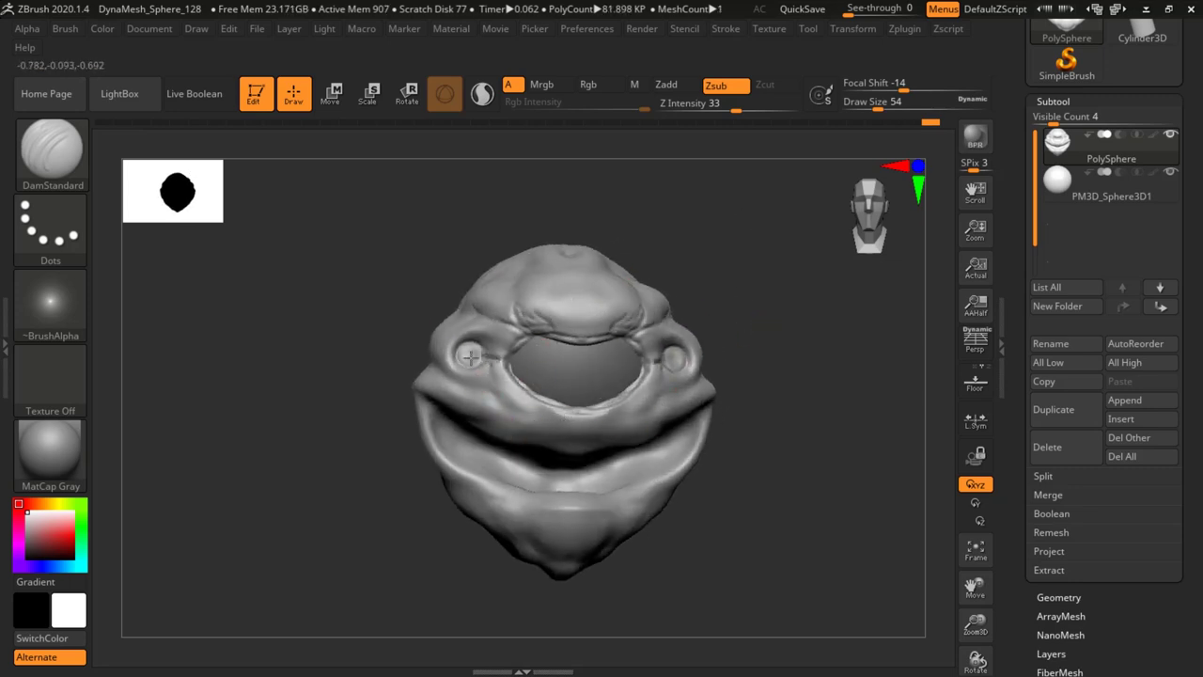
pyautogui.hotkey('ctrl', 'z')
# Carve creases around the small side eyes, undo an unwanted stroke and smooth the brow beside the central eye.
pyautogui.moveTo(705, 348); pyautogui.dragTo(712, 338)
pyautogui.moveTo(710, 269); pyautogui.dragTo(810, 280)
pyautogui.moveTo(502, 354); pyautogui.dragTo(496, 335)
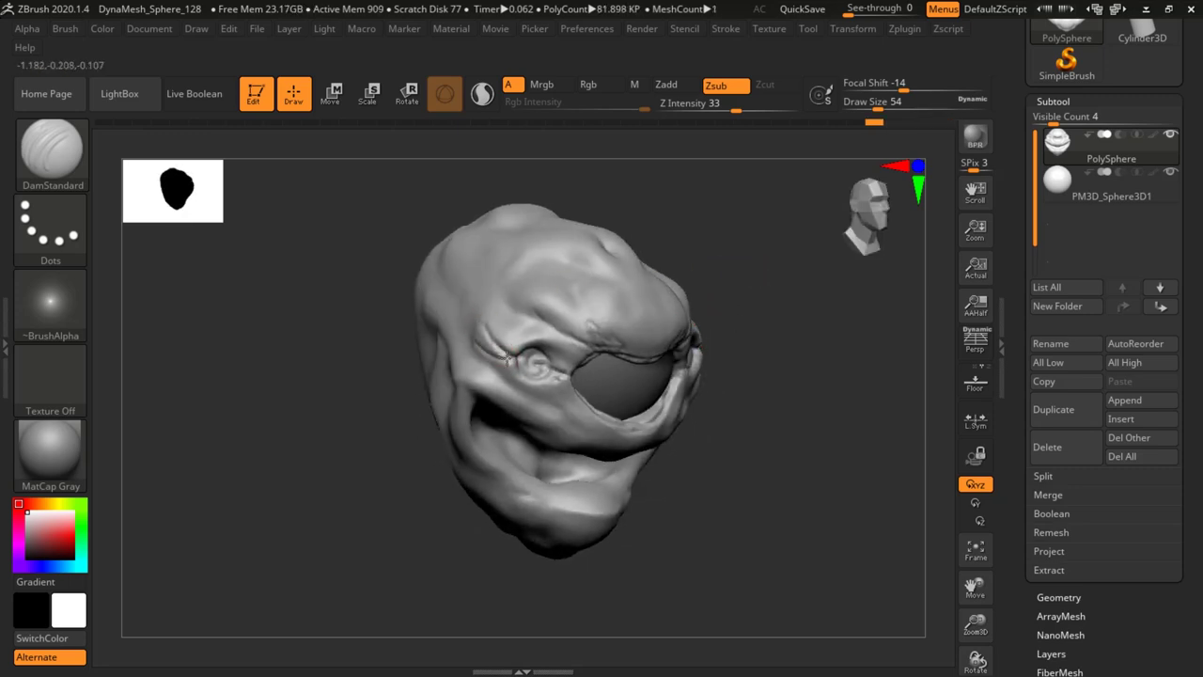
pyautogui.moveTo(738, 277)
pyautogui.mouseDown()
pyautogui.moveTo(564, 366)
pyautogui.moveTo(571, 384)
pyautogui.moveTo(547, 381)
pyautogui.mouseUp()
pyautogui.hotkey('ctrl', 'z')
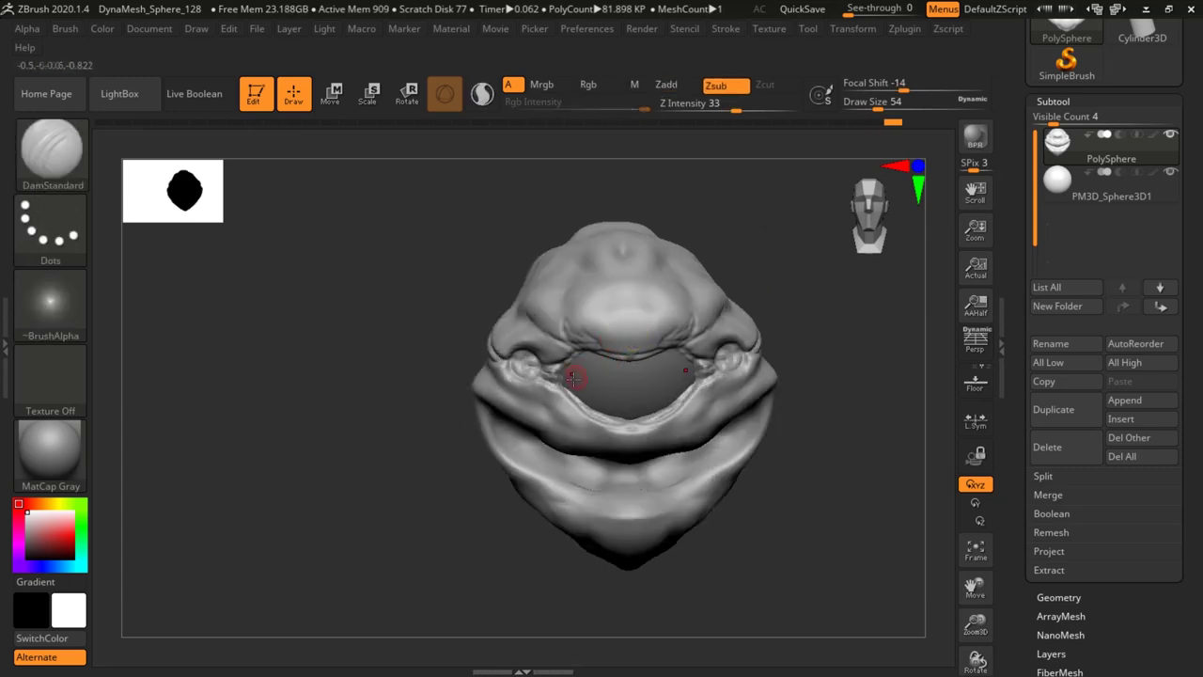
pyautogui.moveTo(577, 397); pyautogui.dragTo(478, 323)
pyautogui.keyDown('shift'); pyautogui.moveTo(574, 336); pyautogui.dragTo(600, 303); pyautogui.keyUp('shift')
# Carve creases along the lower lip and the fold under the central eye, undoing an unwanted lip stroke.
pyautogui.moveTo(865, 306)
pyautogui.mouseDown()
pyautogui.moveTo(803, 304)
pyautogui.moveTo(833, 318)
pyautogui.moveTo(763, 350)
pyautogui.mouseUp()
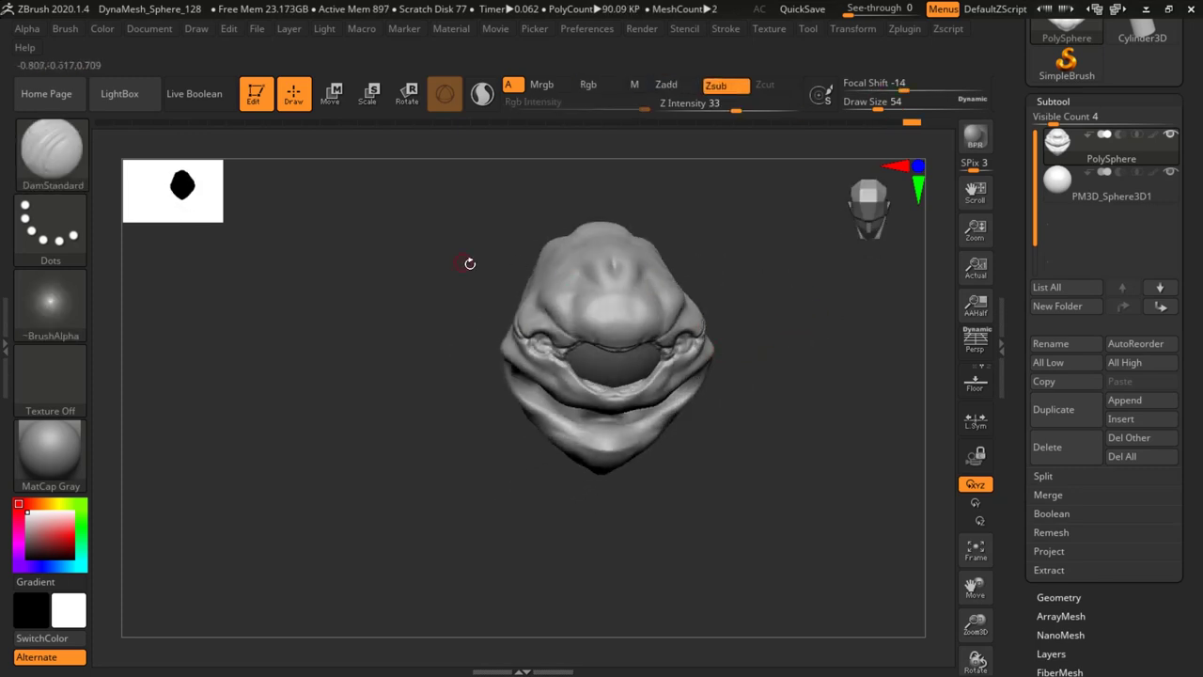
pyautogui.moveTo(518, 380); pyautogui.dragTo(566, 427)
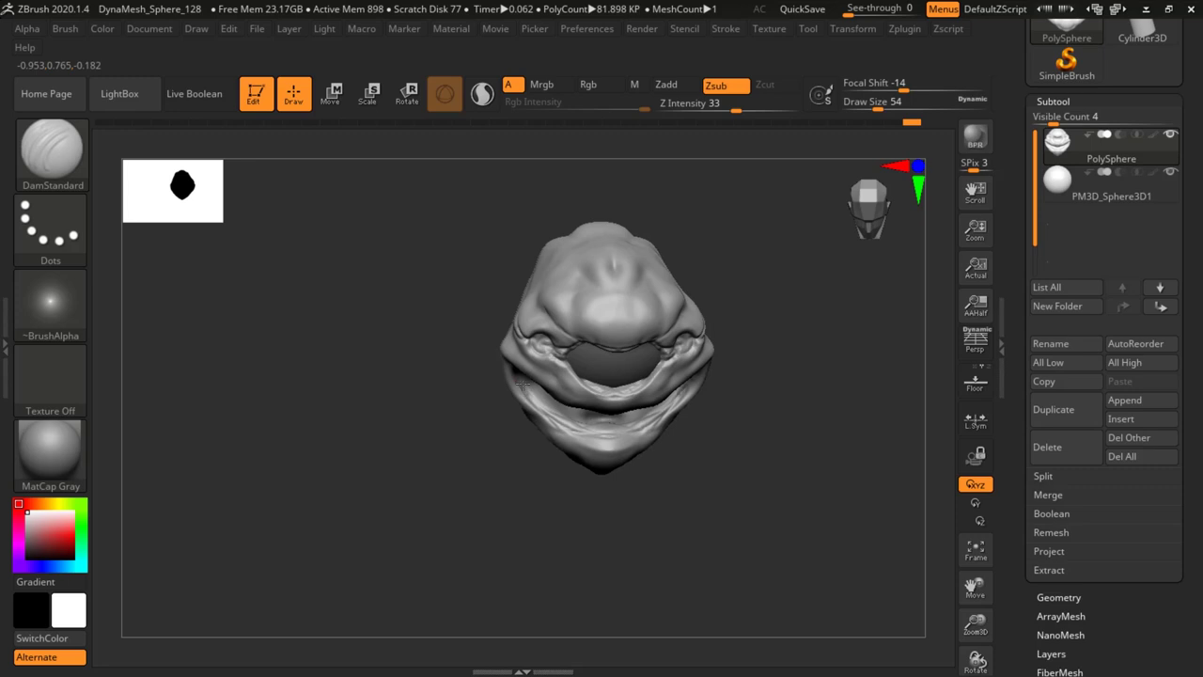
pyautogui.hotkey('ctrl', 'z')
pyautogui.moveTo(526, 365); pyautogui.dragTo(603, 372)
pyautogui.moveTo(738, 273)
pyautogui.mouseDown()
pyautogui.moveTo(763, 326)
pyautogui.moveTo(737, 353)
pyautogui.mouseUp()
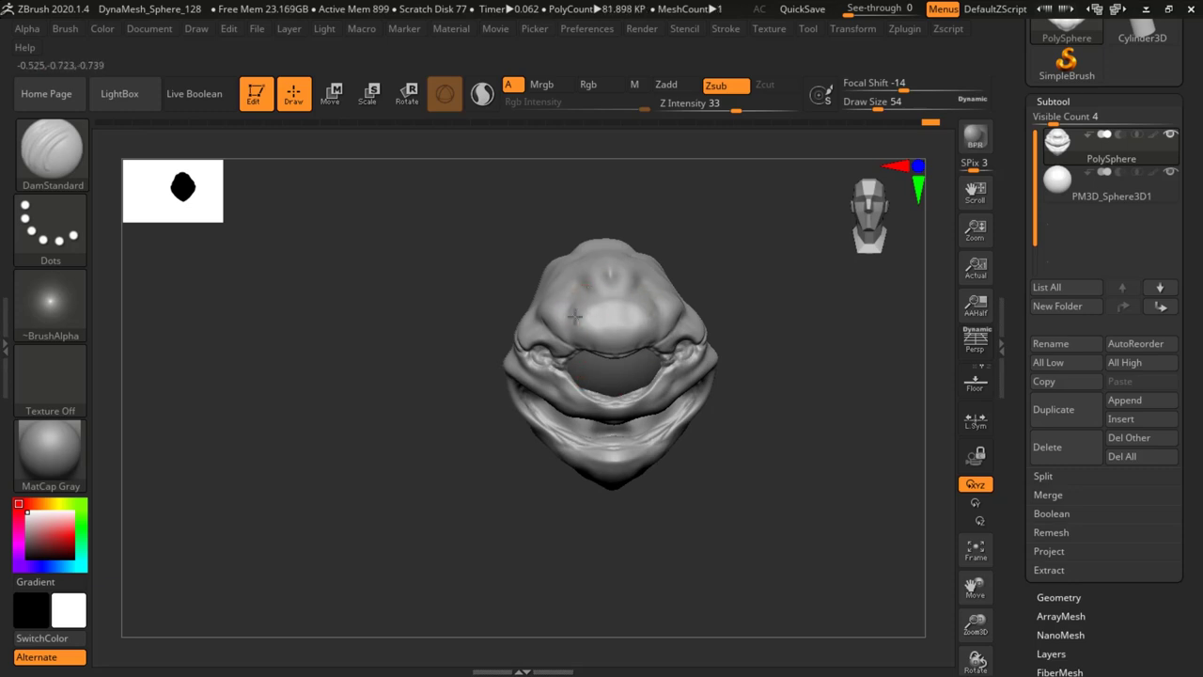
# Carve wrinkles into the cheek and upper lip below the eyes and smooth the lip.
pyautogui.moveTo(731, 269); pyautogui.dragTo(827, 240)
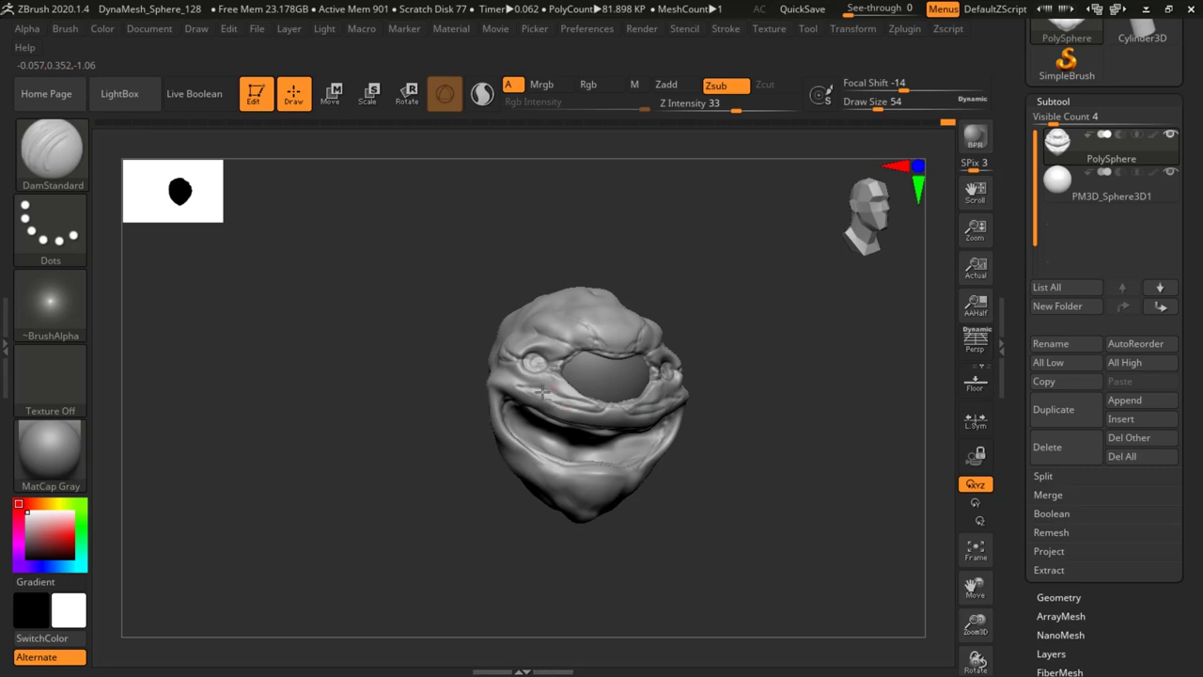
pyautogui.keyDown('shift'); pyautogui.moveTo(593, 410); pyautogui.dragTo(602, 405); pyautogui.keyUp('shift')
pyautogui.moveTo(734, 329)
pyautogui.mouseDown()
pyautogui.moveTo(618, 357)
pyautogui.moveTo(661, 376)
pyautogui.moveTo(793, 340)
pyautogui.moveTo(782, 353)
pyautogui.mouseUp()
pyautogui.moveTo(741, 292); pyautogui.dragTo(681, 304)
pyautogui.moveTo(738, 353)
pyautogui.mouseDown()
pyautogui.moveTo(749, 361)
pyautogui.moveTo(743, 312)
pyautogui.mouseUp()
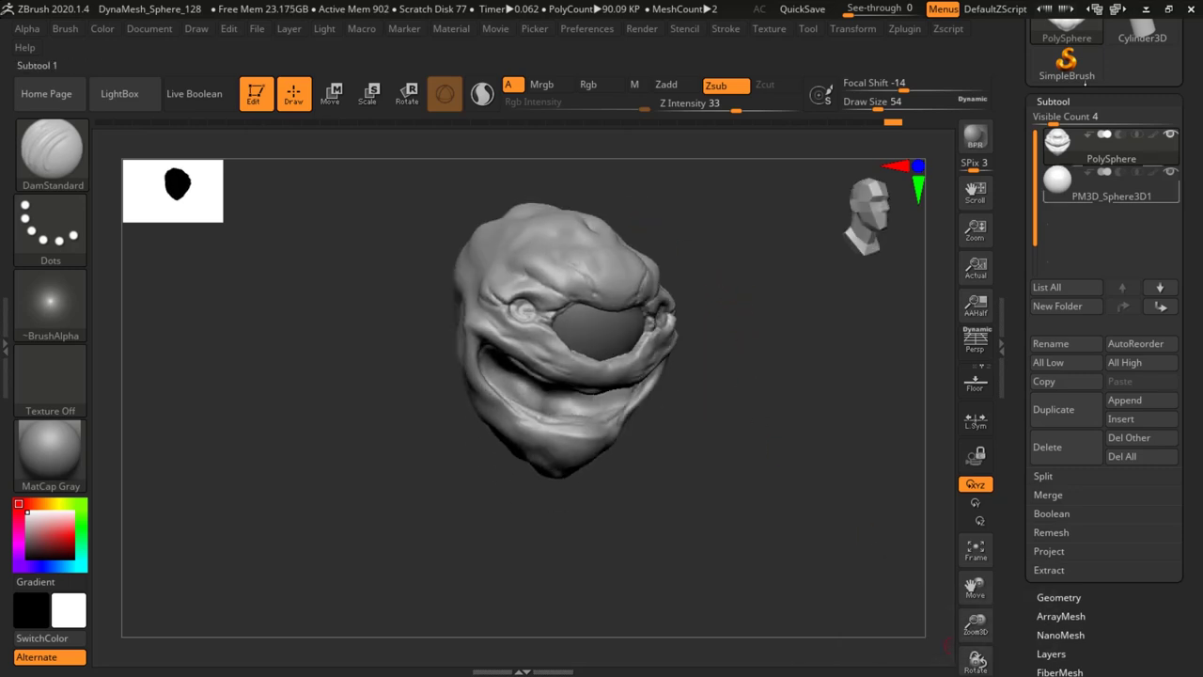
pyautogui.moveTo(827, 329); pyautogui.dragTo(774, 347)
pyautogui.press('super')
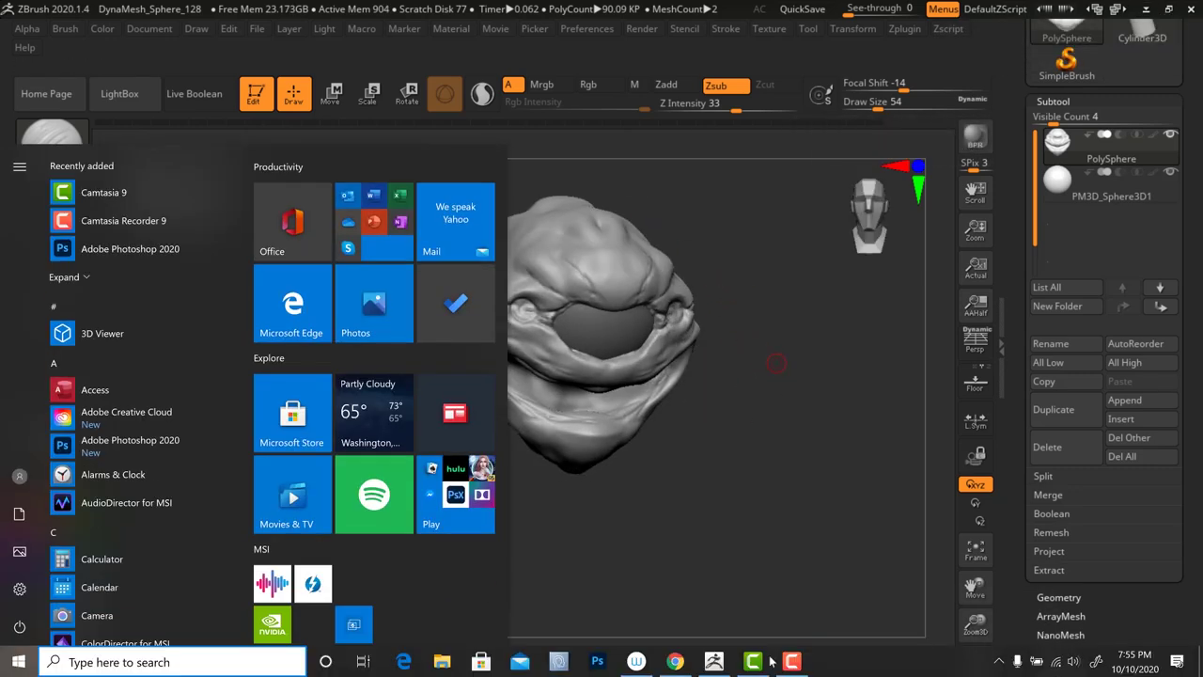
pyautogui.click(757, 663)
pyautogui.click(793, 662)
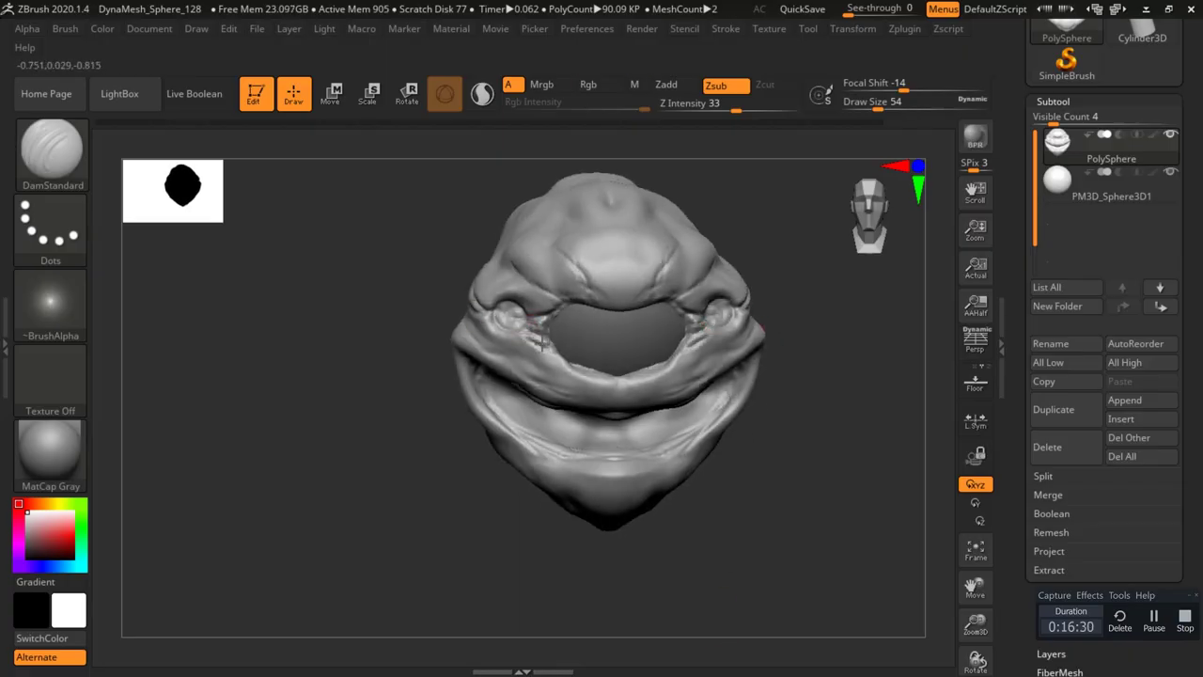
# Carve creases into the cheek beside the central eye and along the chin and lower jaw.
pyautogui.moveTo(551, 349); pyautogui.dragTo(538, 344)
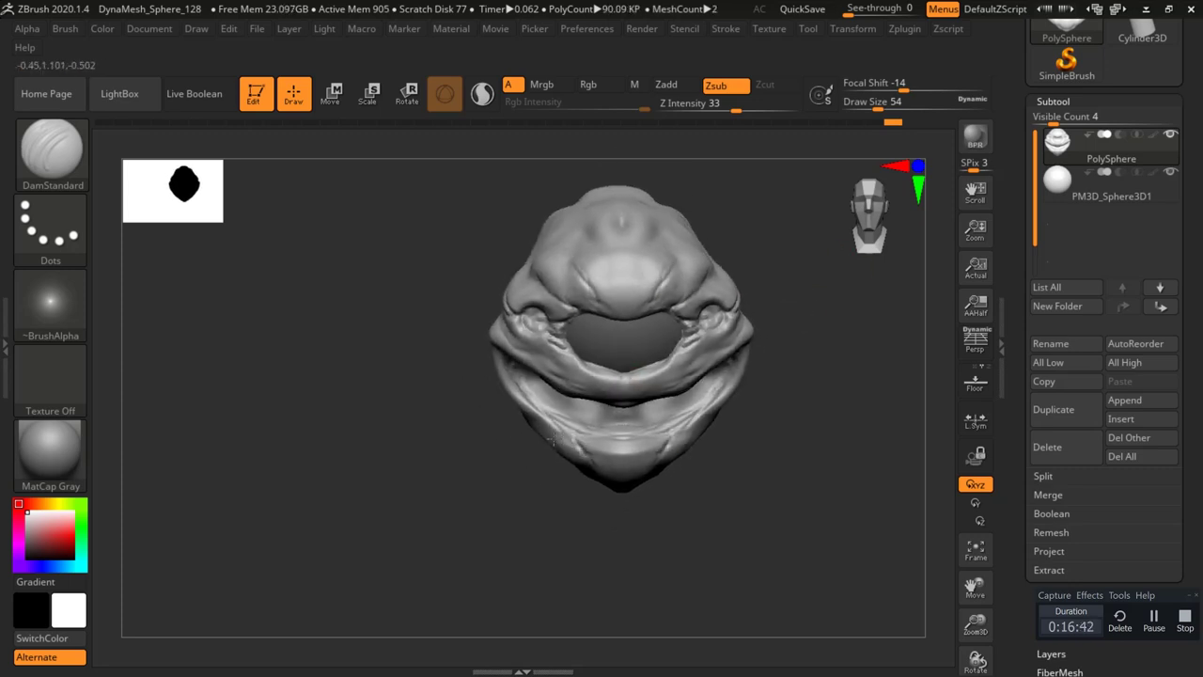
pyautogui.moveTo(546, 416); pyautogui.dragTo(568, 440)
pyautogui.moveTo(811, 334); pyautogui.dragTo(691, 368)
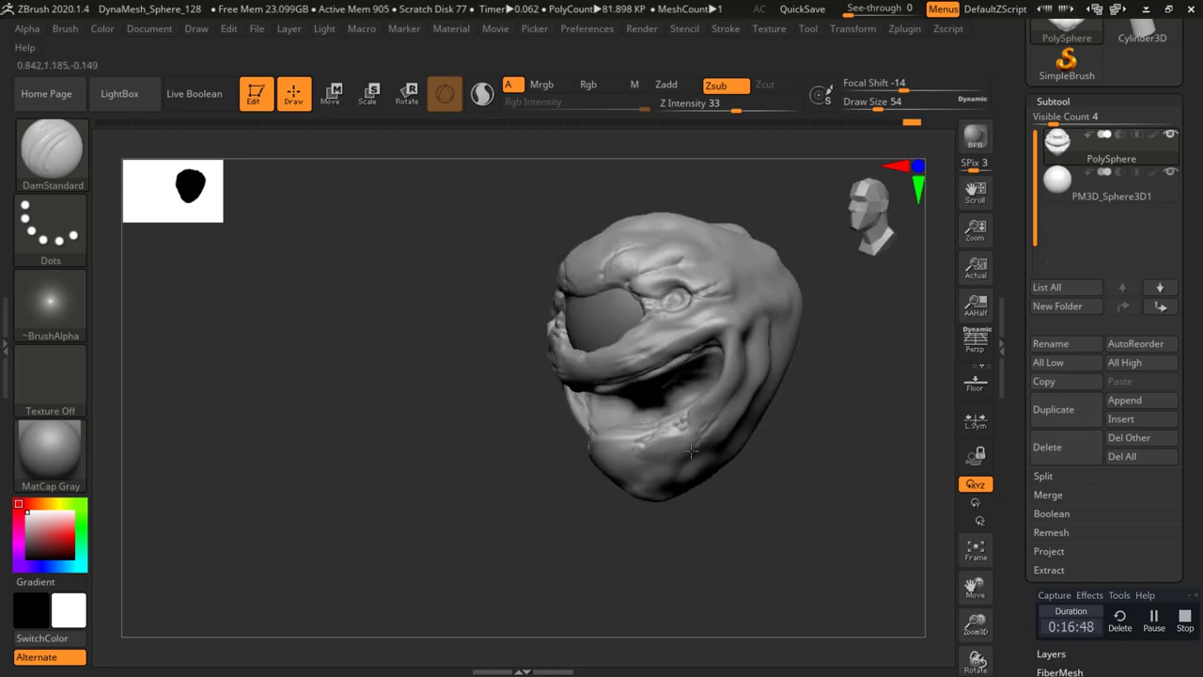
pyautogui.moveTo(816, 434); pyautogui.dragTo(921, 362)
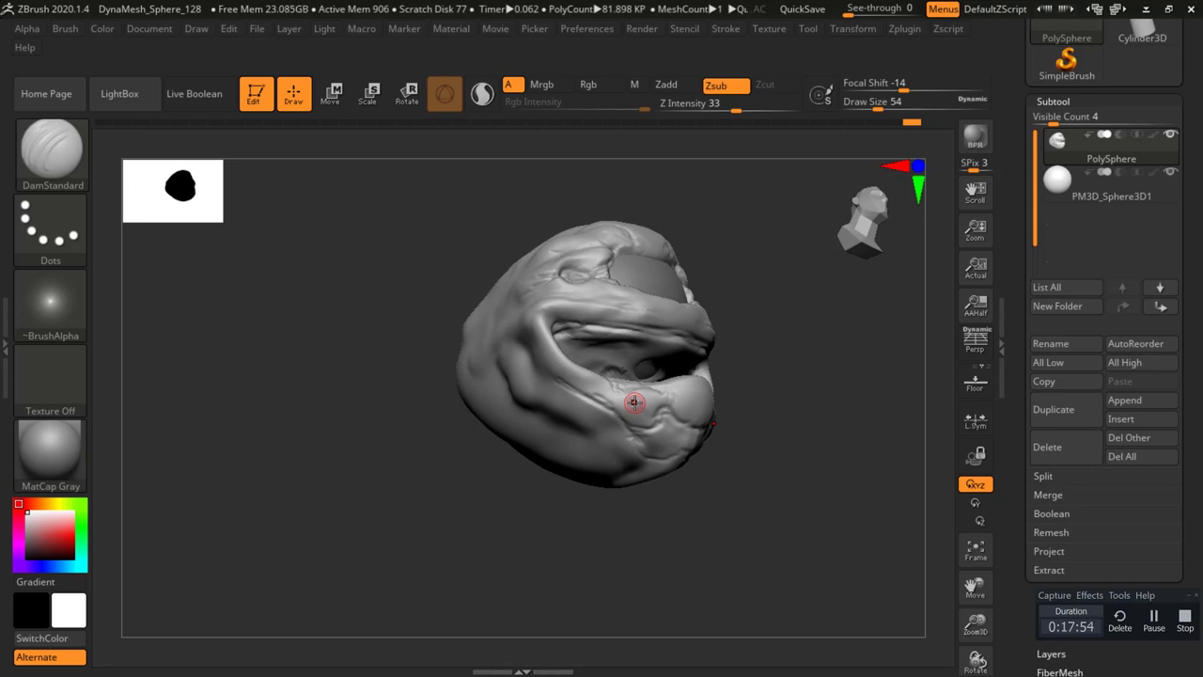
pyautogui.moveTo(719, 310)
pyautogui.mouseDown()
pyautogui.moveTo(747, 357)
pyautogui.moveTo(856, 333)
pyautogui.mouseUp()
# Build up the brow ridge above the small side eyes with ClayBuildup at draw size 124.
pyautogui.moveTo(865, 282)
pyautogui.keyDown('alt'); pyautogui.mouseDown()
pyautogui.moveTo(806, 342)
pyautogui.moveTo(804, 361)
pyautogui.mouseUp(); pyautogui.keyUp('alt')
pyautogui.press('b')
pyautogui.press('c')
pyautogui.press('b')
pyautogui.moveTo(756, 274)
pyautogui.mouseDown()
pyautogui.moveTo(849, 145)
pyautogui.moveTo(671, 252)
pyautogui.mouseUp()
pyautogui.press('space')
pyautogui.click(562, 288)
pyautogui.moveTo(539, 292)
pyautogui.mouseDown()
pyautogui.moveTo(584, 341)
pyautogui.moveTo(598, 339)
pyautogui.mouseUp()
# Add clay to the forehead and extend the brow ridge toward the central eye.
pyautogui.moveTo(721, 223); pyautogui.dragTo(649, 228)
pyautogui.moveTo(621, 276); pyautogui.dragTo(608, 291)
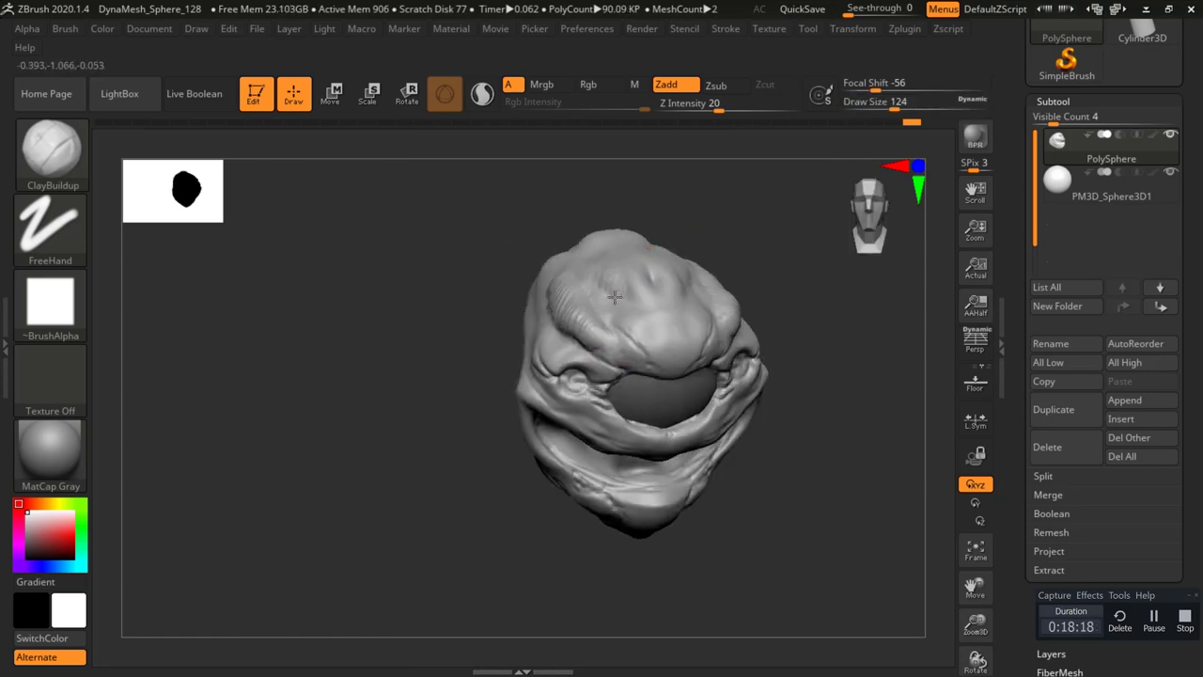
pyautogui.moveTo(639, 226); pyautogui.dragTo(709, 224)
pyautogui.moveTo(506, 288)
pyautogui.mouseDown()
pyautogui.moveTo(635, 366)
pyautogui.moveTo(519, 313)
pyautogui.moveTo(646, 382)
pyautogui.moveTo(632, 363)
pyautogui.mouseUp()
pyautogui.moveTo(810, 348); pyautogui.dragTo(769, 346)
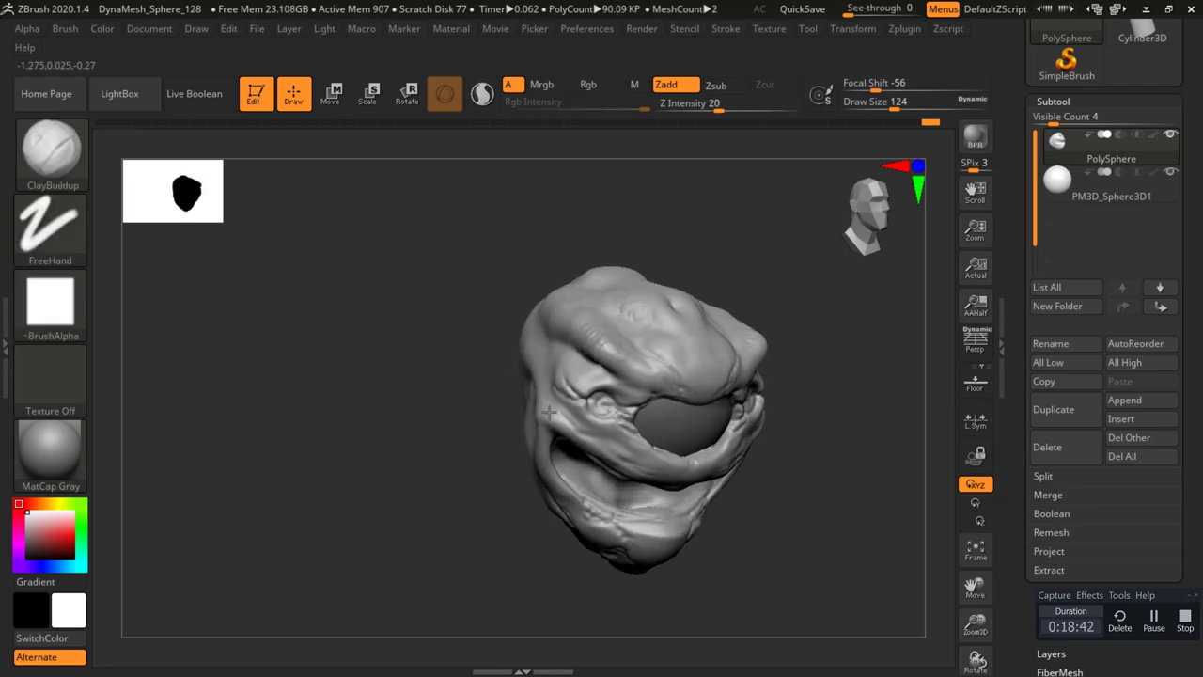
# Build up the cheek ridge and upper lip below the side eyes at draw size 62 and smooth them.
pyautogui.press('space')
pyautogui.moveTo(555, 399); pyautogui.dragTo(538, 400)
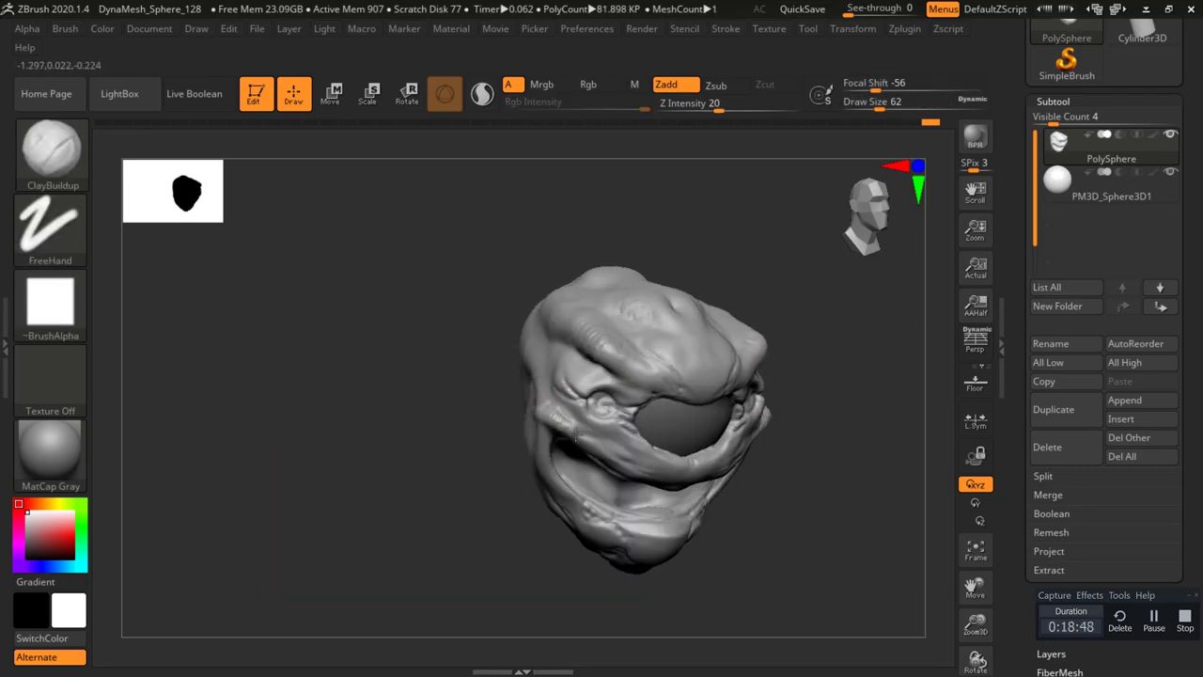
pyautogui.moveTo(489, 442); pyautogui.dragTo(442, 445)
pyautogui.moveTo(561, 433); pyautogui.dragTo(575, 448)
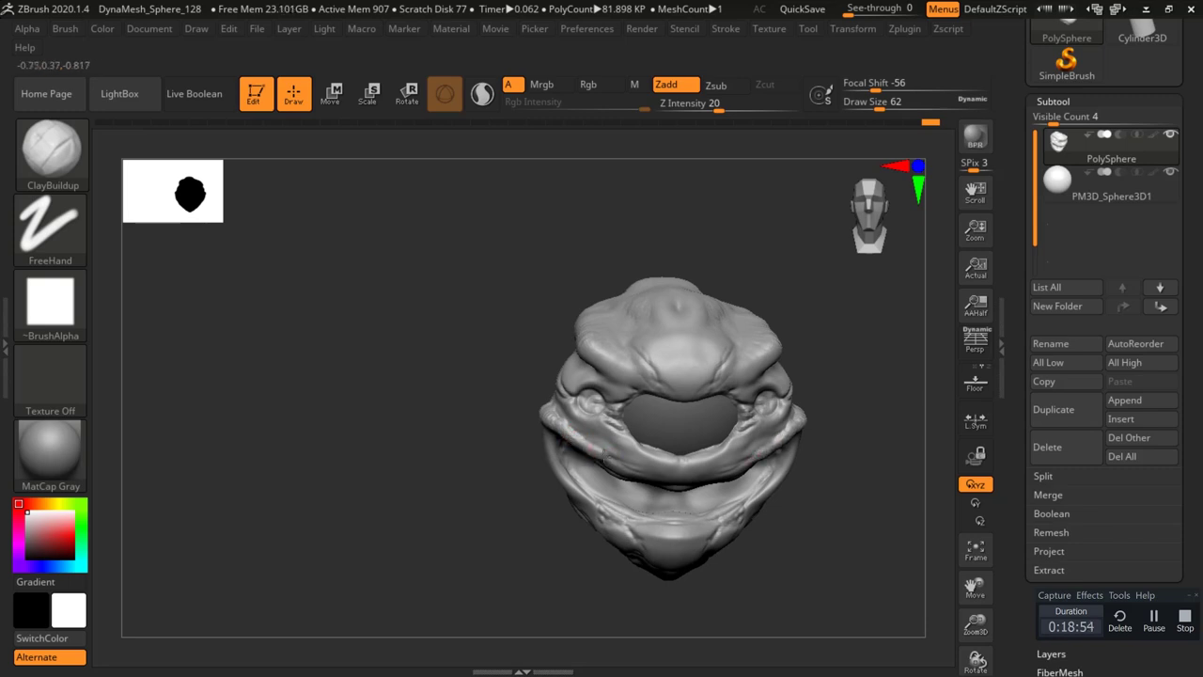
pyautogui.keyDown('shift'); pyautogui.moveTo(628, 451); pyautogui.dragTo(592, 440); pyautogui.keyUp('shift')
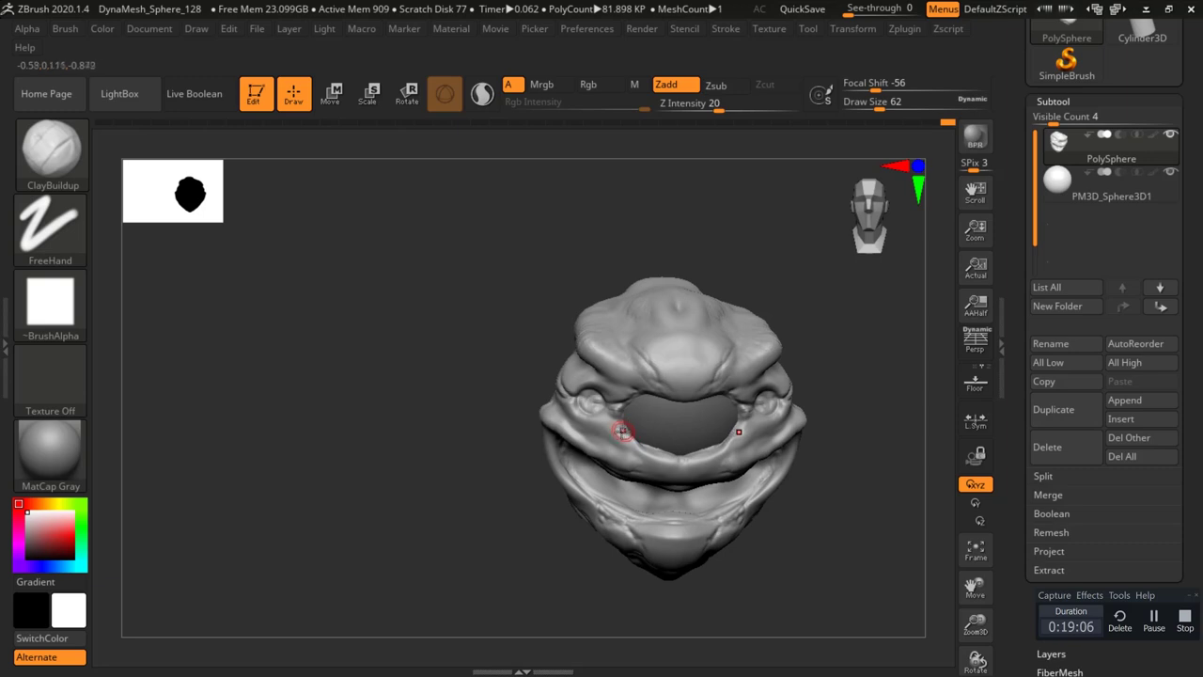
pyautogui.moveTo(597, 457); pyautogui.dragTo(650, 455)
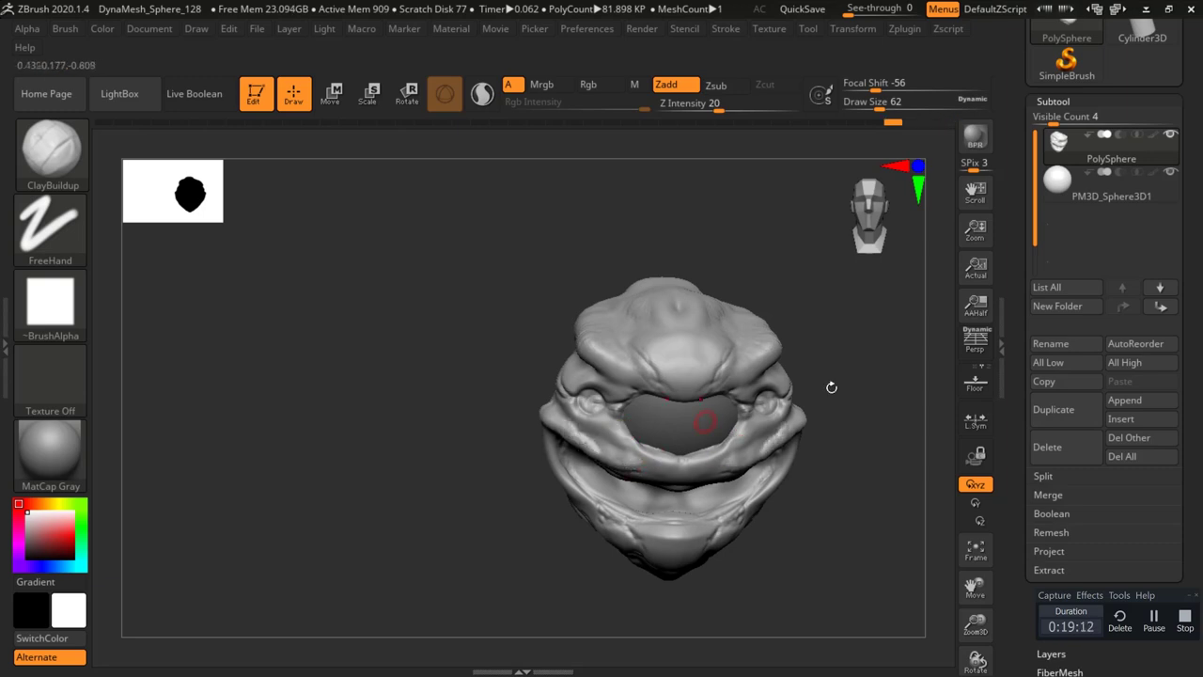
# Add clay along the middle of the upper lip below the central eye.
pyautogui.moveTo(834, 419); pyautogui.dragTo(827, 344)
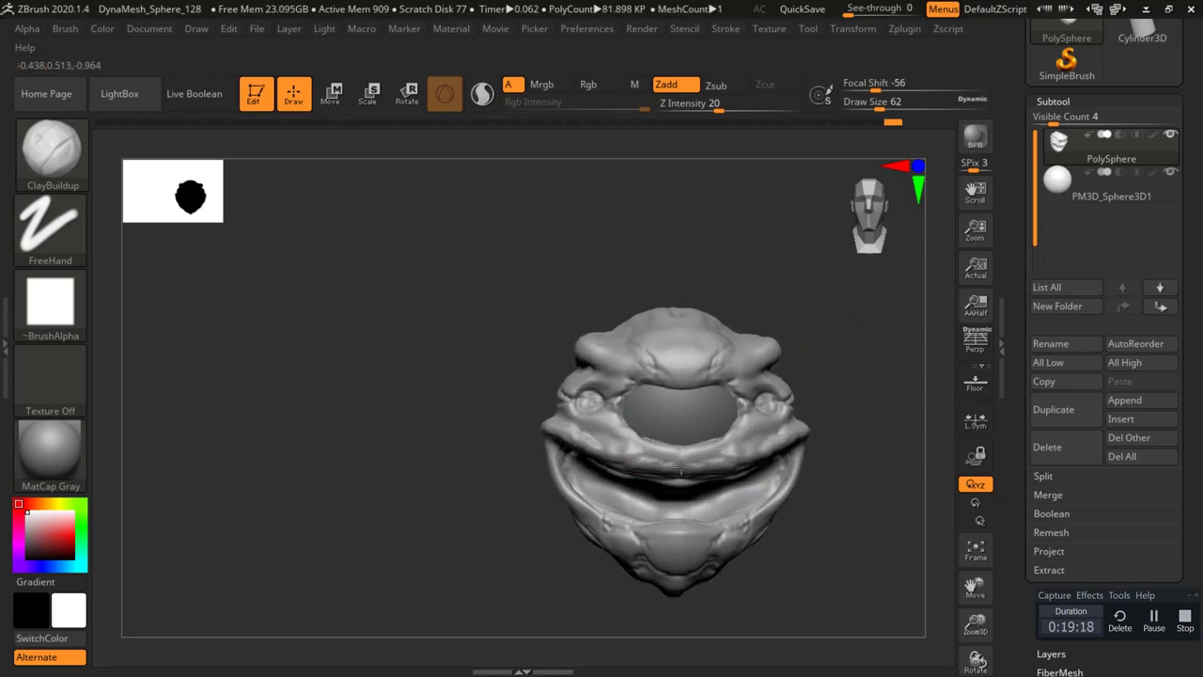
pyautogui.moveTo(711, 458)
pyautogui.mouseDown()
pyautogui.moveTo(741, 453)
pyautogui.moveTo(659, 464)
pyautogui.mouseUp()
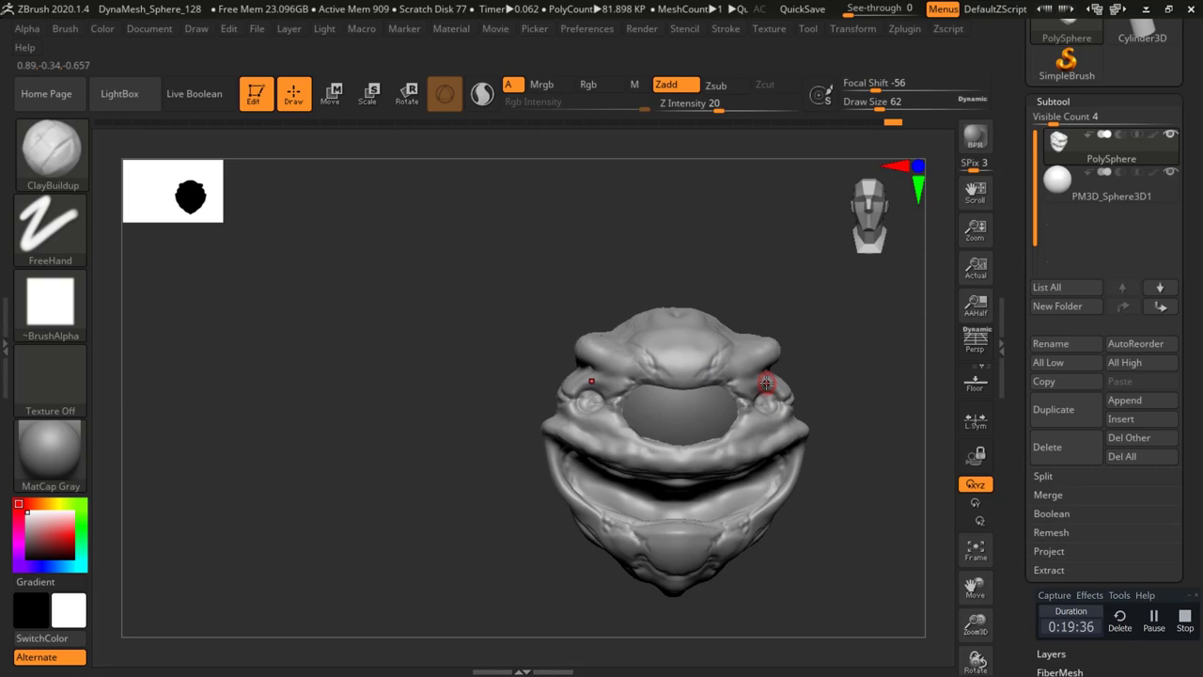
pyautogui.moveTo(812, 355)
pyautogui.mouseDown()
pyautogui.moveTo(817, 341)
pyautogui.moveTo(814, 365)
pyautogui.mouseUp()
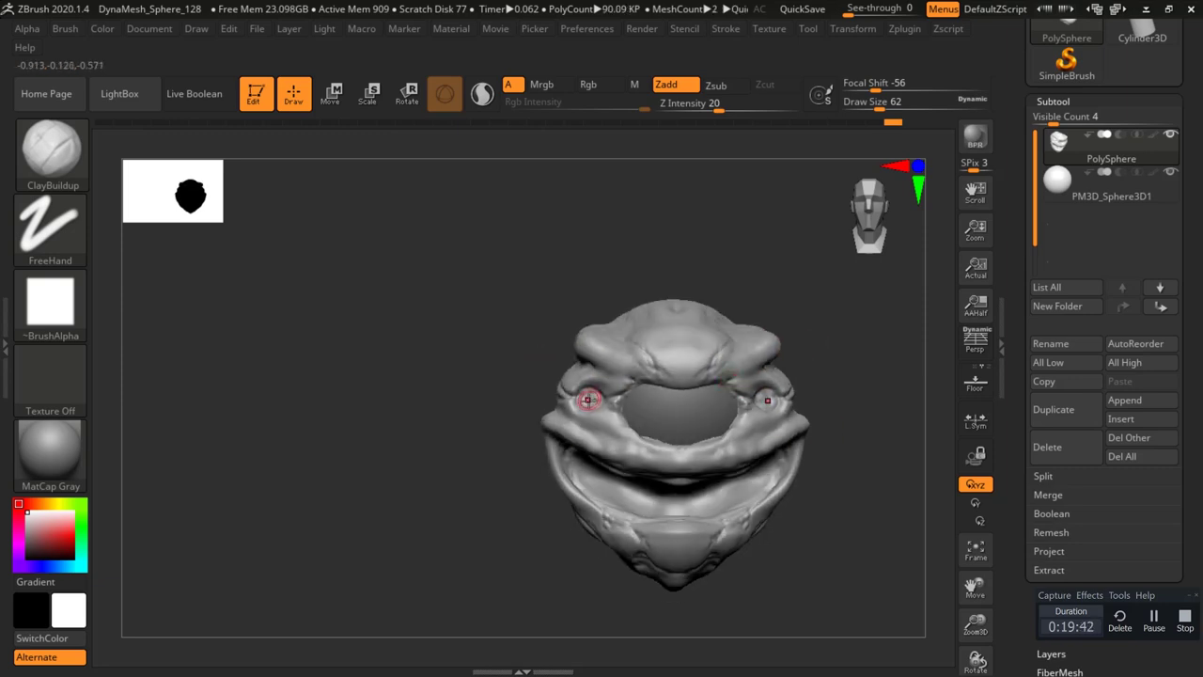
pyautogui.moveTo(816, 315)
pyautogui.mouseDown()
pyautogui.moveTo(791, 324)
pyautogui.moveTo(810, 331)
pyautogui.mouseUp()
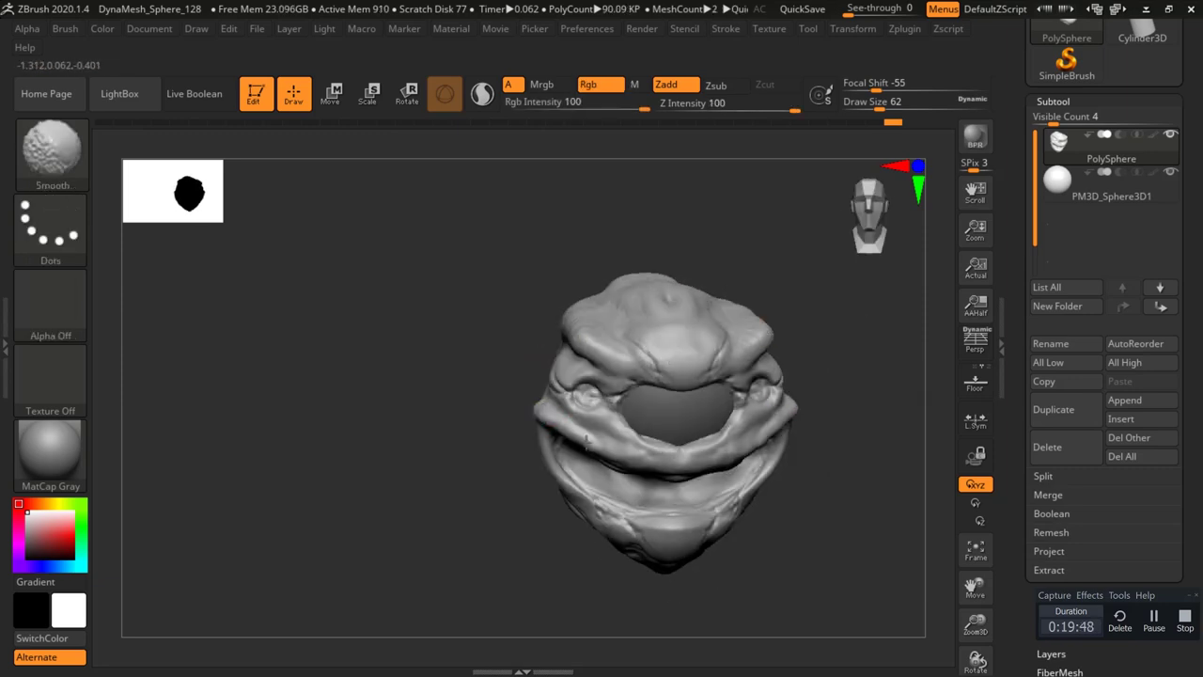
pyautogui.press('super')
pyautogui.click(791, 662)
pyautogui.click(791, 662)
pyautogui.click(1153, 620)
# Open the Auto Masking settings of the ClayBuildup brush.
pyautogui.moveTo(840, 532); pyautogui.dragTo(817, 428)
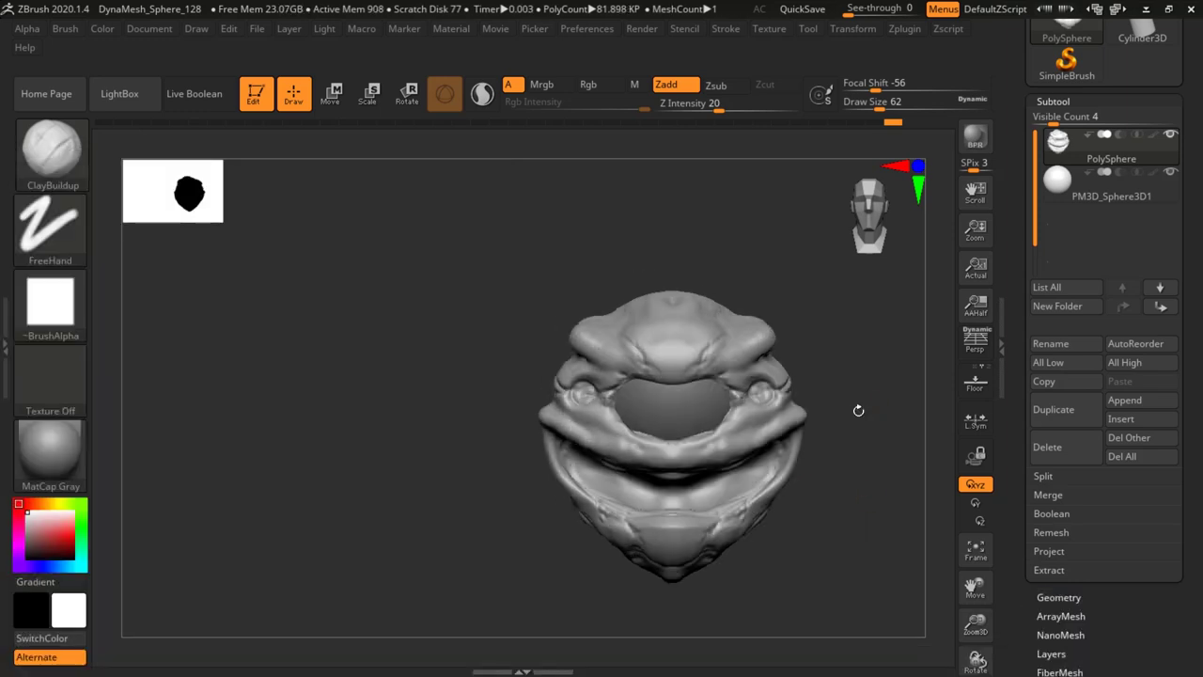
pyautogui.moveTo(806, 351)
pyautogui.mouseDown()
pyautogui.moveTo(776, 383)
pyautogui.moveTo(823, 376)
pyautogui.moveTo(799, 381)
pyautogui.mouseUp()
pyautogui.click(68, 30)
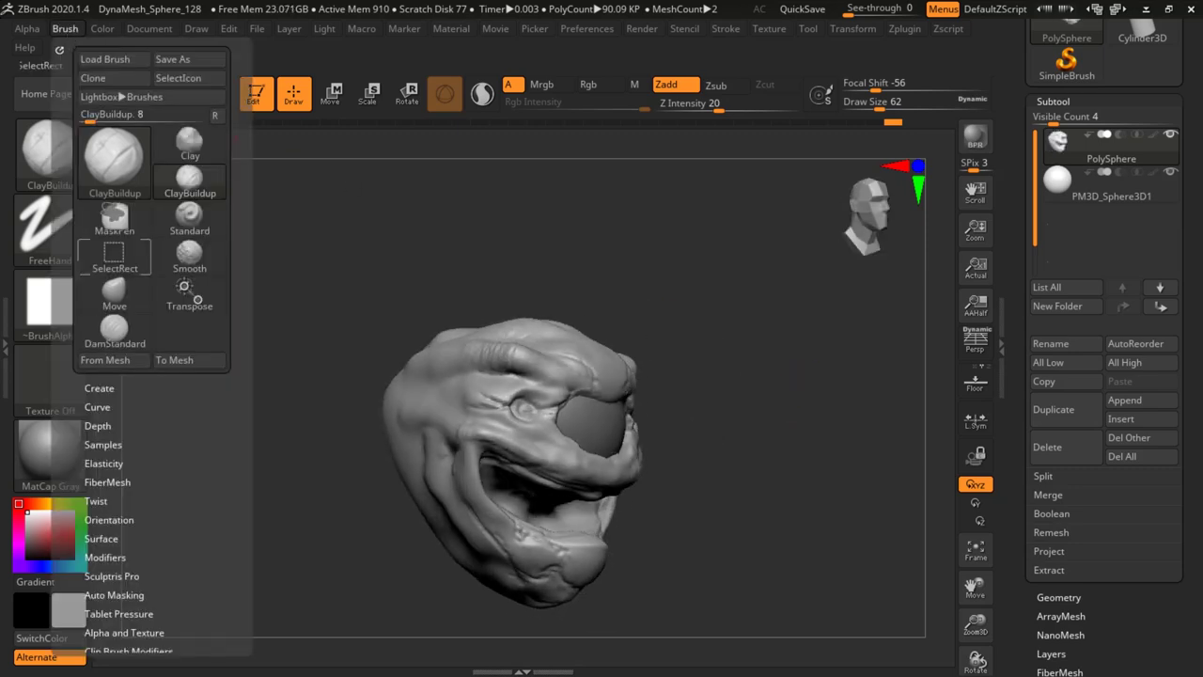
pyautogui.moveTo(139, 541); pyautogui.dragTo(139, 357)
pyautogui.click(115, 411)
pyautogui.moveTo(185, 309); pyautogui.dragTo(185, 193)
# Build up the cheek and the fold around the mouth corner at draw size 112.
pyautogui.moveTo(728, 258)
pyautogui.mouseDown()
pyautogui.moveTo(696, 280)
pyautogui.moveTo(799, 305)
pyautogui.mouseUp()
pyautogui.press('space')
pyautogui.moveTo(724, 362); pyautogui.dragTo(740, 363)
pyautogui.moveTo(771, 310)
pyautogui.mouseDown()
pyautogui.moveTo(809, 317)
pyautogui.moveTo(696, 367)
pyautogui.mouseUp()
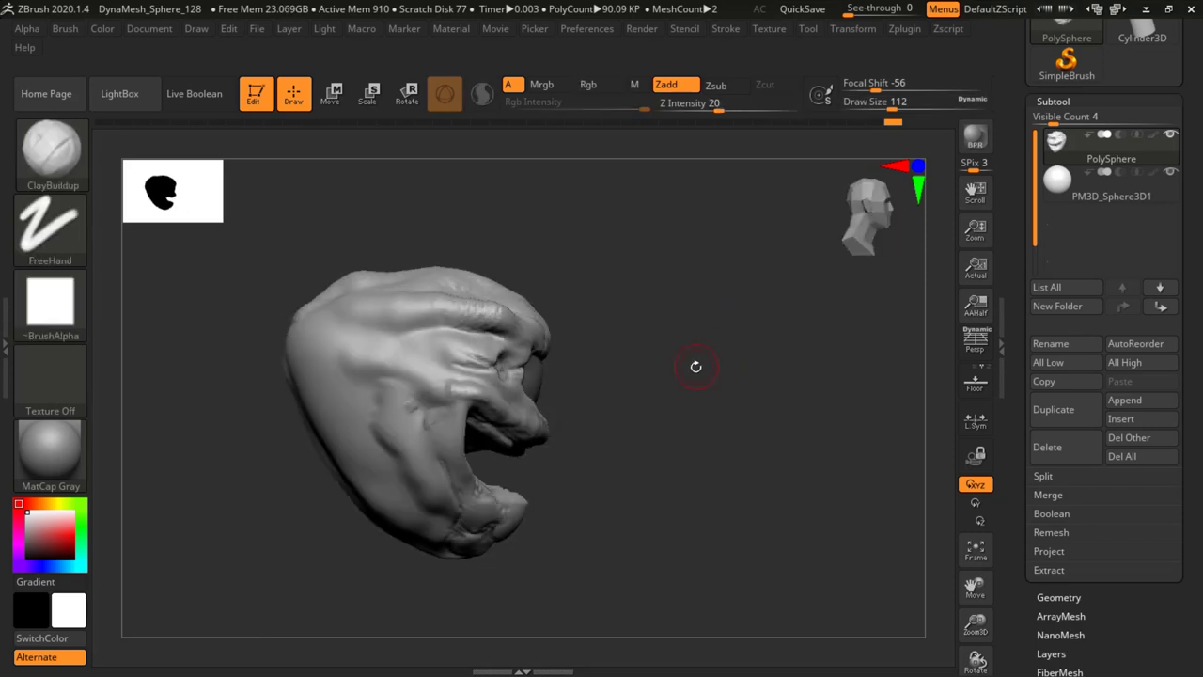
pyautogui.keyDown('alt'); pyautogui.moveTo(677, 327); pyautogui.dragTo(705, 310); pyautogui.keyUp('alt')
pyautogui.moveTo(460, 371)
pyautogui.mouseDown()
pyautogui.moveTo(444, 389)
pyautogui.moveTo(436, 378)
pyautogui.moveTo(466, 444)
pyautogui.mouseUp()
pyautogui.moveTo(705, 414)
pyautogui.mouseDown()
pyautogui.moveTo(611, 413)
pyautogui.moveTo(658, 414)
pyautogui.mouseUp()
pyautogui.moveTo(480, 444)
pyautogui.mouseDown()
pyautogui.moveTo(493, 461)
pyautogui.moveTo(451, 429)
pyautogui.mouseUp()
pyautogui.moveTo(449, 376); pyautogui.dragTo(490, 457)
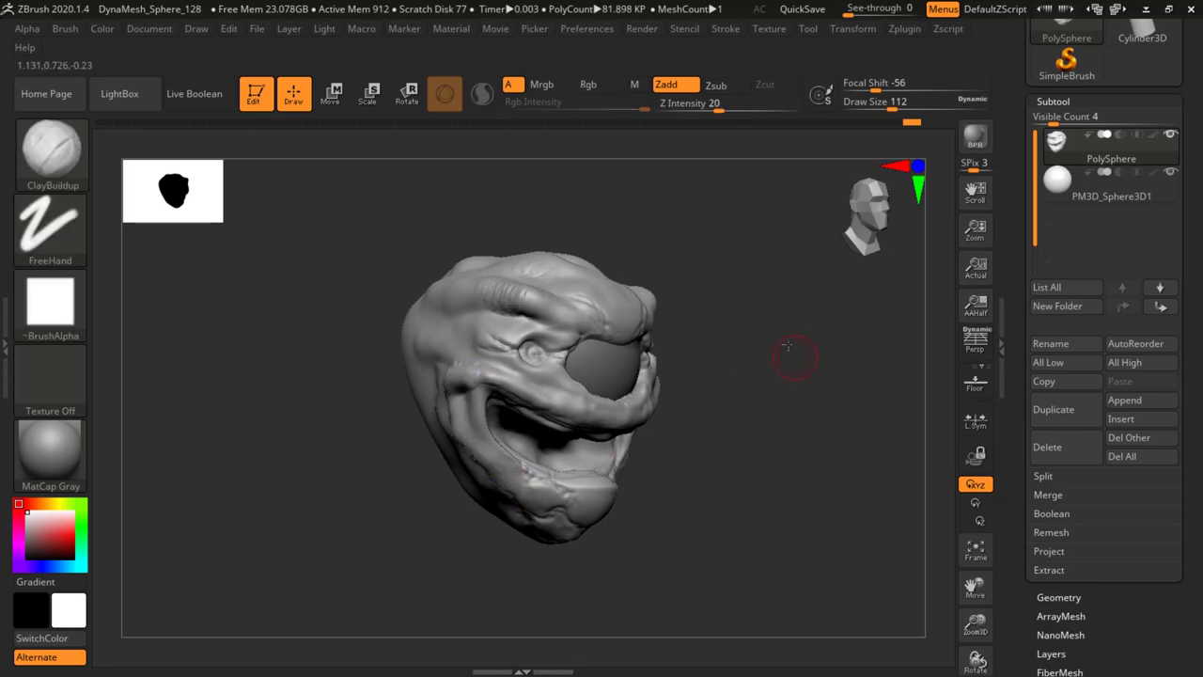
# Build up and smooth the side of the lower jaw and the chin.
pyautogui.moveTo(800, 349); pyautogui.dragTo(658, 371)
pyautogui.keyDown('shift'); pyautogui.moveTo(508, 475); pyautogui.dragTo(569, 423); pyautogui.keyUp('shift')
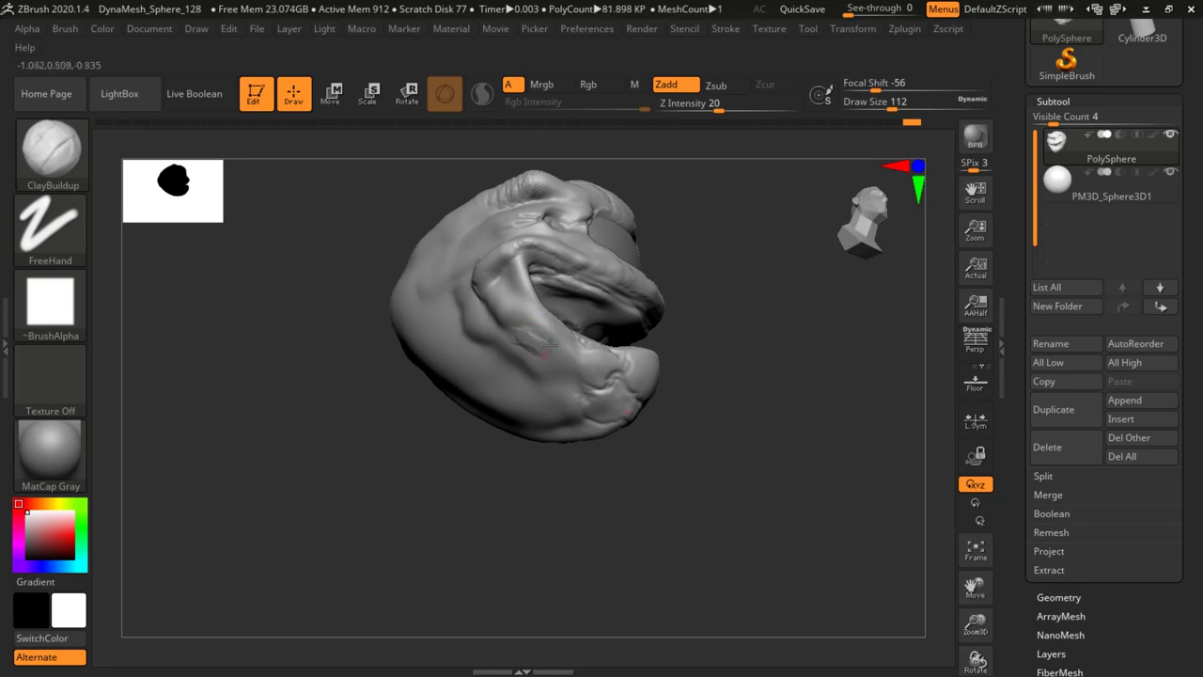
pyautogui.moveTo(573, 395)
pyautogui.mouseDown()
pyautogui.moveTo(609, 397)
pyautogui.moveTo(534, 355)
pyautogui.moveTo(566, 389)
pyautogui.mouseUp()
pyautogui.moveTo(846, 385); pyautogui.dragTo(731, 391)
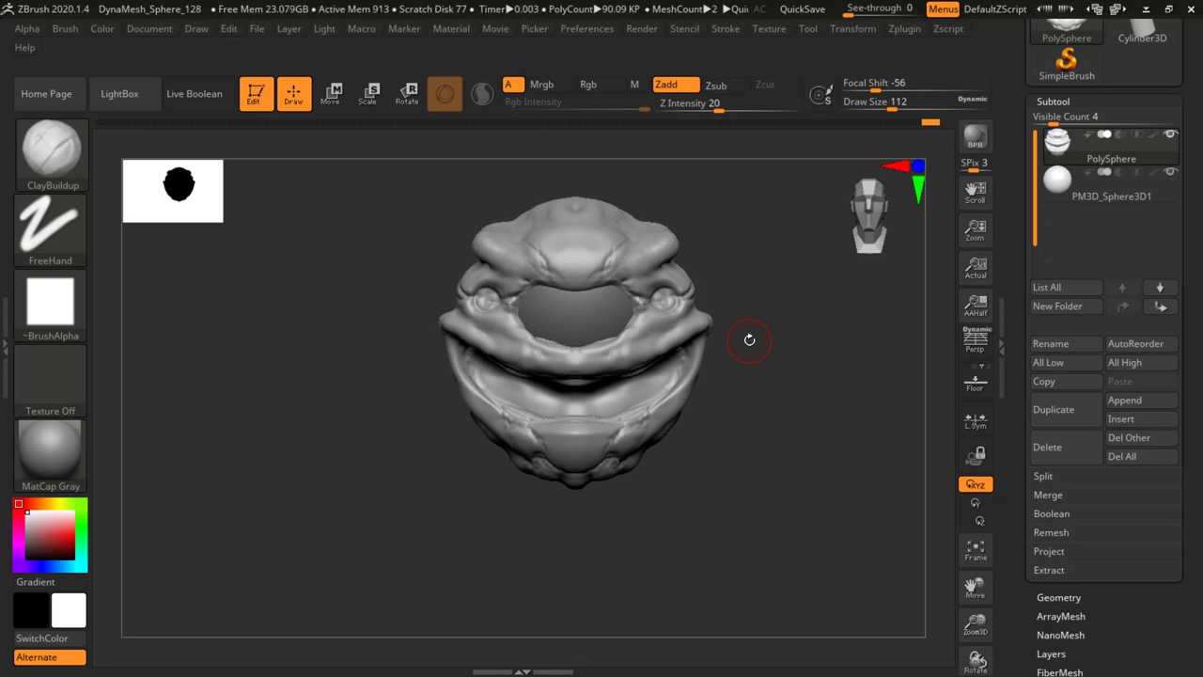
pyautogui.moveTo(643, 156)
pyautogui.mouseDown()
pyautogui.moveTo(768, 288)
pyautogui.moveTo(768, 358)
pyautogui.moveTo(762, 311)
pyautogui.mouseUp()
pyautogui.moveTo(547, 434)
pyautogui.mouseDown()
pyautogui.moveTo(564, 475)
pyautogui.moveTo(577, 433)
pyautogui.moveTo(568, 458)
pyautogui.mouseUp()
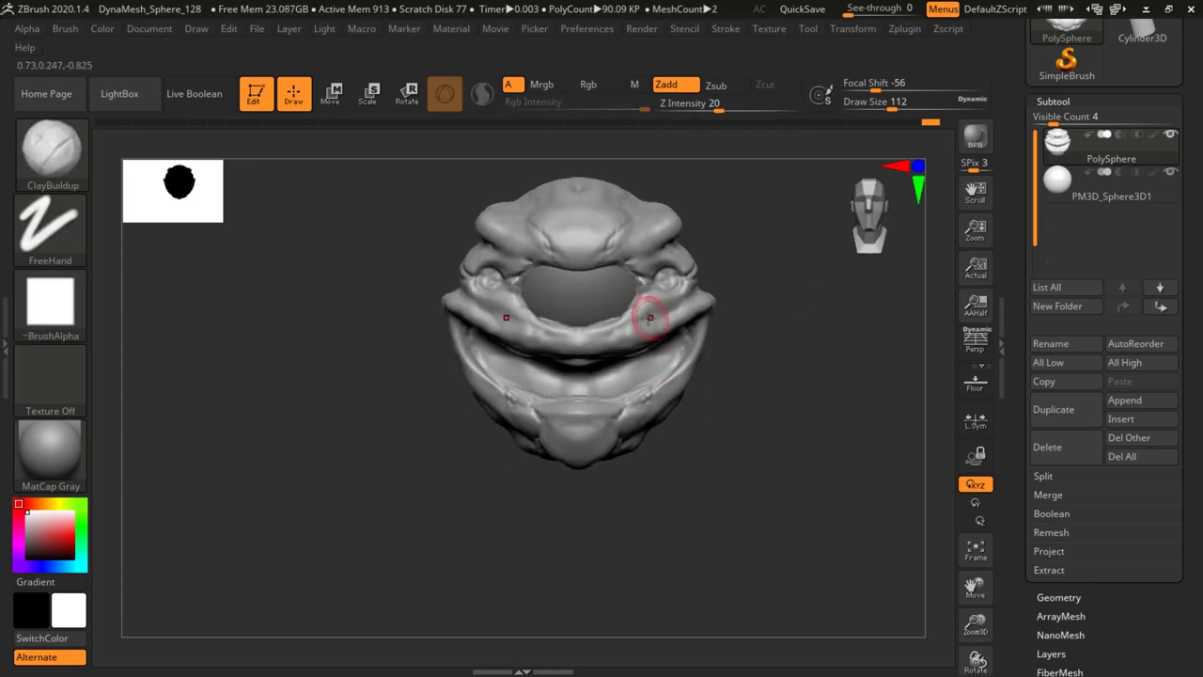
# Add eyelid and cheek folds below the central and side eyes at draw size 56 and smooth the cheek.
pyautogui.press('space')
pyautogui.click(582, 337)
pyautogui.moveTo(749, 298); pyautogui.dragTo(719, 302)
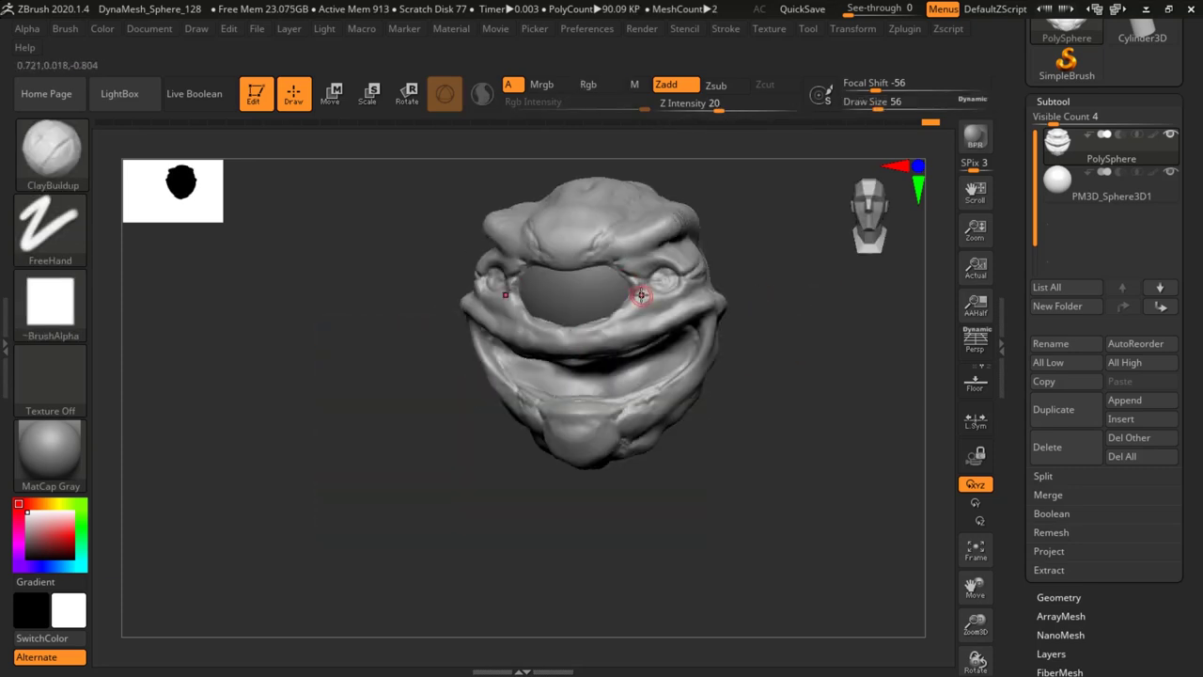
pyautogui.moveTo(626, 316); pyautogui.dragTo(614, 325)
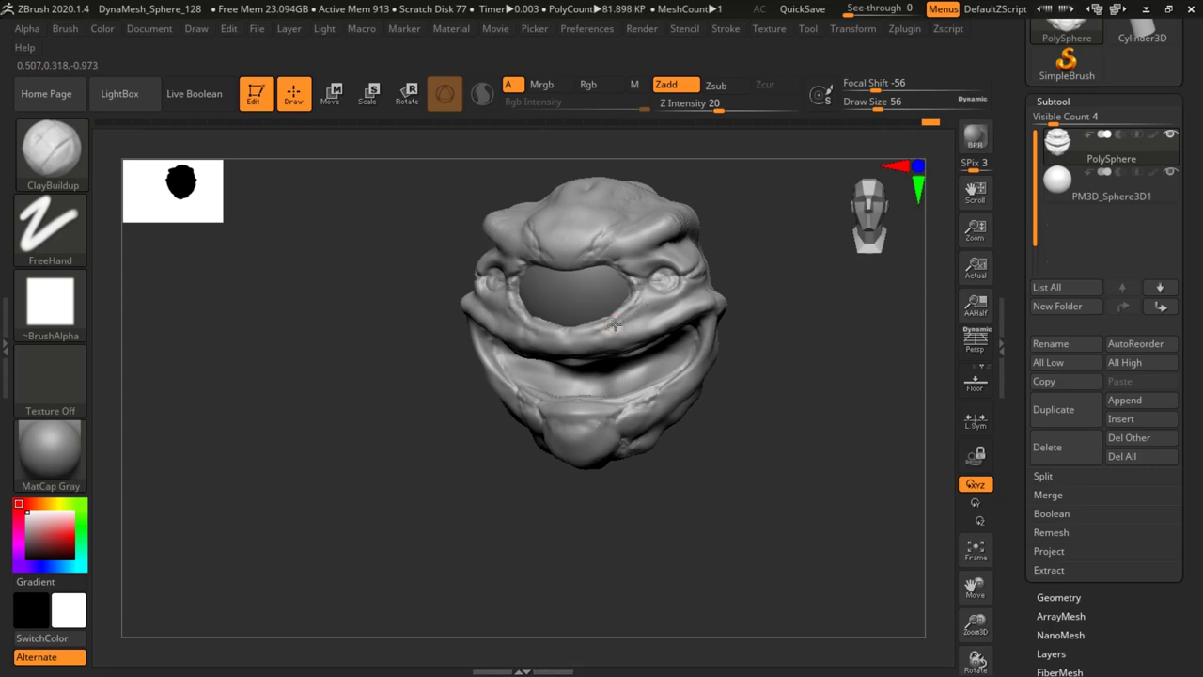
pyautogui.moveTo(533, 323); pyautogui.dragTo(692, 311)
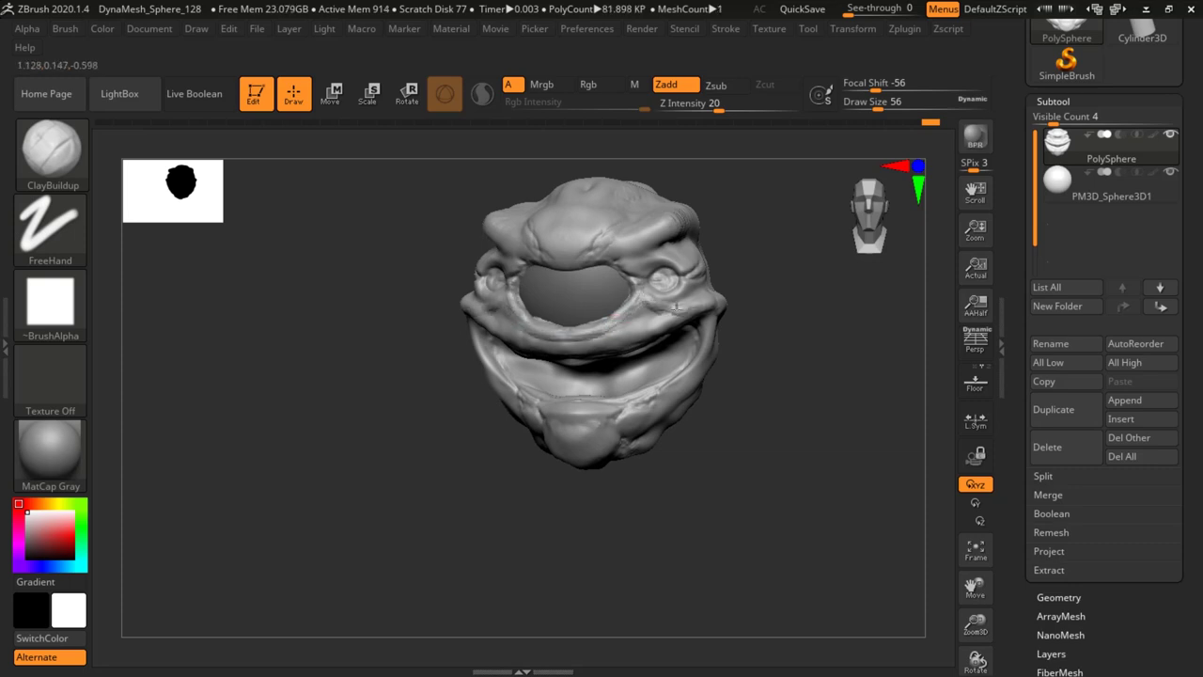
pyautogui.moveTo(787, 249); pyautogui.dragTo(820, 249)
pyautogui.moveTo(671, 306); pyautogui.dragTo(645, 320)
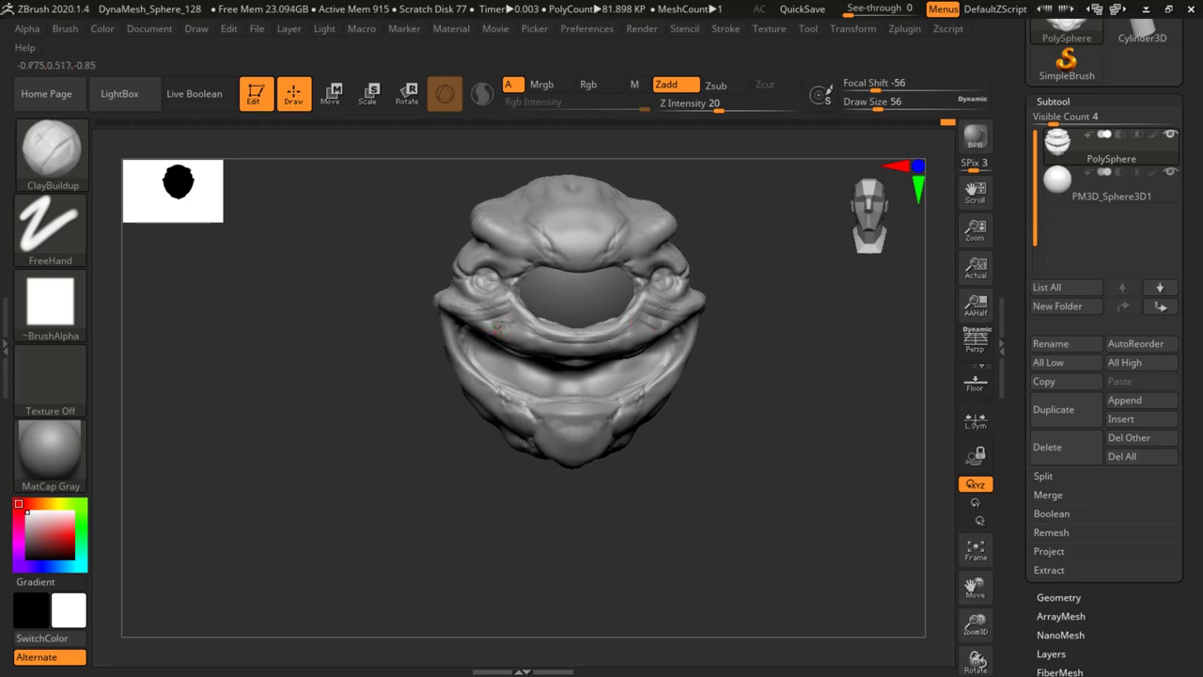
pyautogui.keyDown('shift'); pyautogui.moveTo(525, 329); pyautogui.dragTo(482, 316); pyautogui.keyUp('shift')
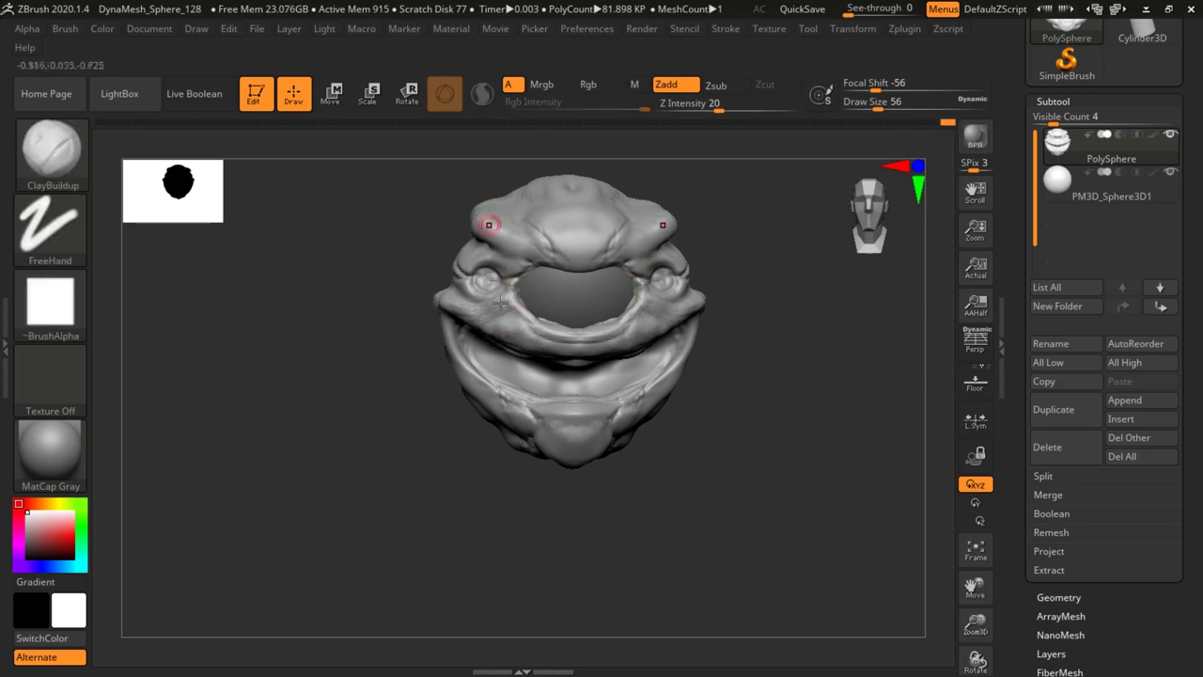
# Build up wrinkled folds on the brow above the central eye and on the forehead.
pyautogui.moveTo(515, 268)
pyautogui.mouseDown()
pyautogui.moveTo(546, 266)
pyautogui.moveTo(529, 246)
pyautogui.moveTo(557, 252)
pyautogui.mouseUp()
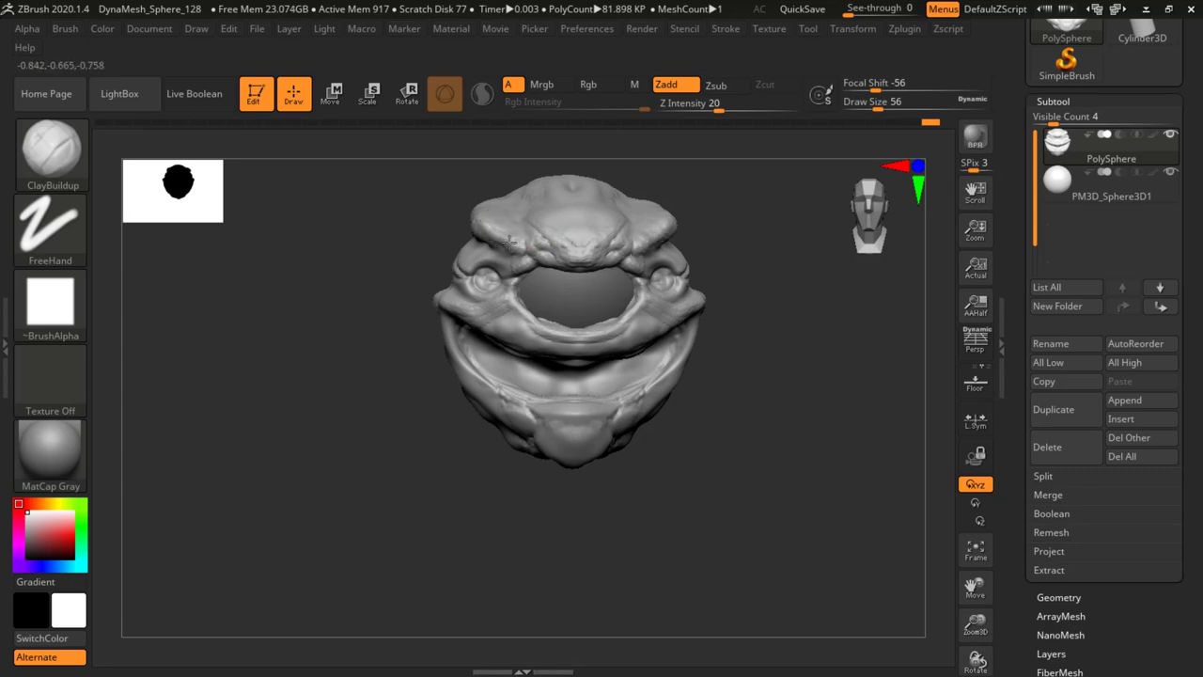
pyautogui.moveTo(715, 212); pyautogui.dragTo(739, 213)
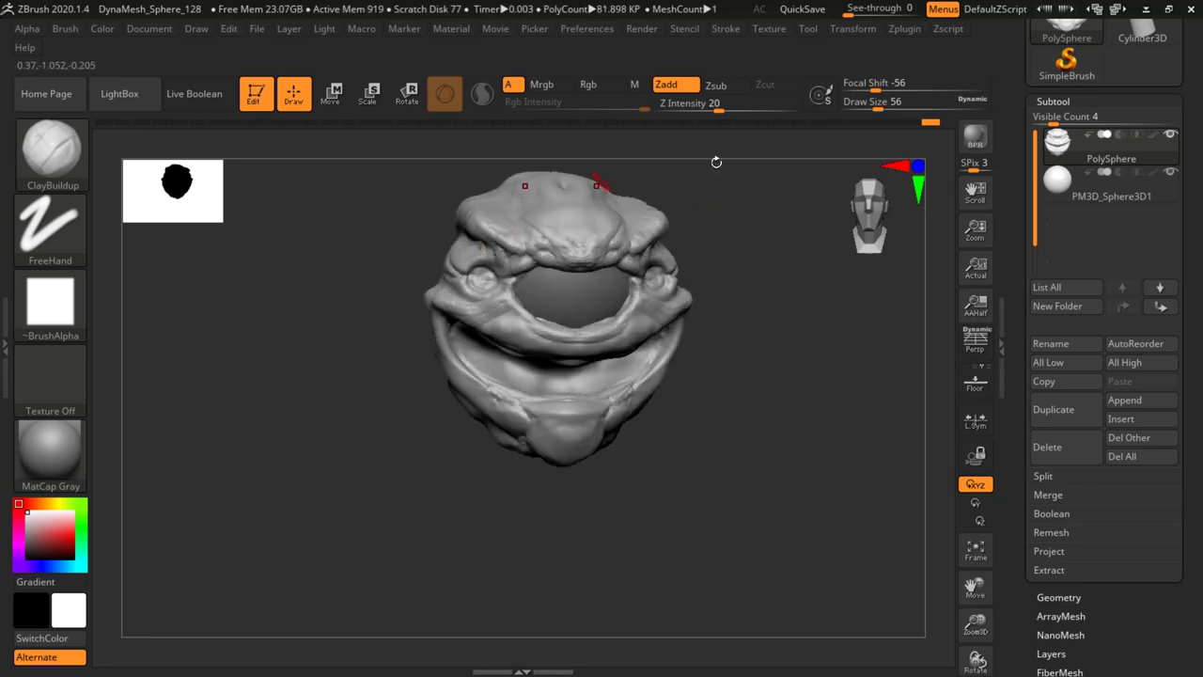
pyautogui.moveTo(636, 170); pyautogui.dragTo(554, 183)
pyautogui.moveTo(569, 231); pyautogui.dragTo(583, 221)
# Add small clay wrinkles between the side eye and the brow ridge.
pyautogui.moveTo(627, 216)
pyautogui.mouseDown(button='right')
pyautogui.moveTo(564, 221)
pyautogui.moveTo(497, 207)
pyautogui.mouseUp(button='right')
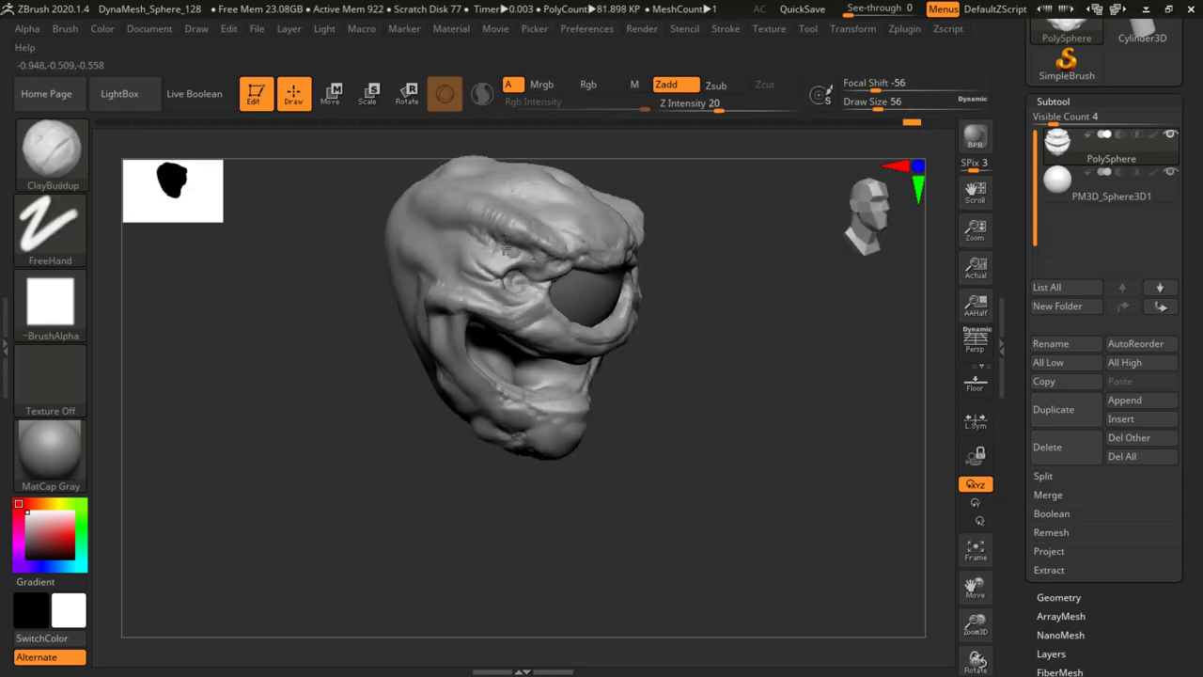
pyautogui.moveTo(685, 209)
pyautogui.mouseDown()
pyautogui.moveTo(603, 209)
pyautogui.moveTo(690, 205)
pyautogui.mouseUp()
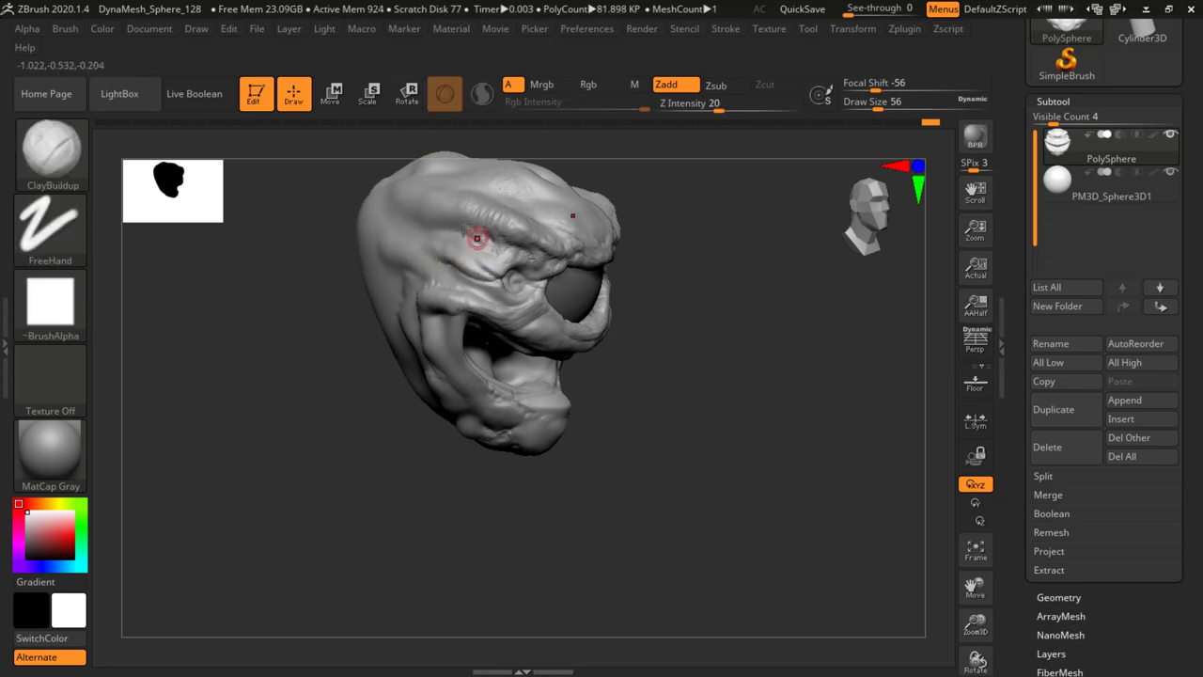
pyautogui.moveTo(483, 236); pyautogui.dragTo(685, 217, button='right')
pyautogui.moveTo(684, 217)
pyautogui.mouseDown()
pyautogui.moveTo(658, 204)
pyautogui.moveTo(668, 207)
pyautogui.mouseUp()
pyautogui.moveTo(668, 208)
pyautogui.keyDown('alt'); pyautogui.mouseDown()
pyautogui.moveTo(685, 250)
pyautogui.moveTo(668, 217)
pyautogui.mouseUp(); pyautogui.keyUp('alt')
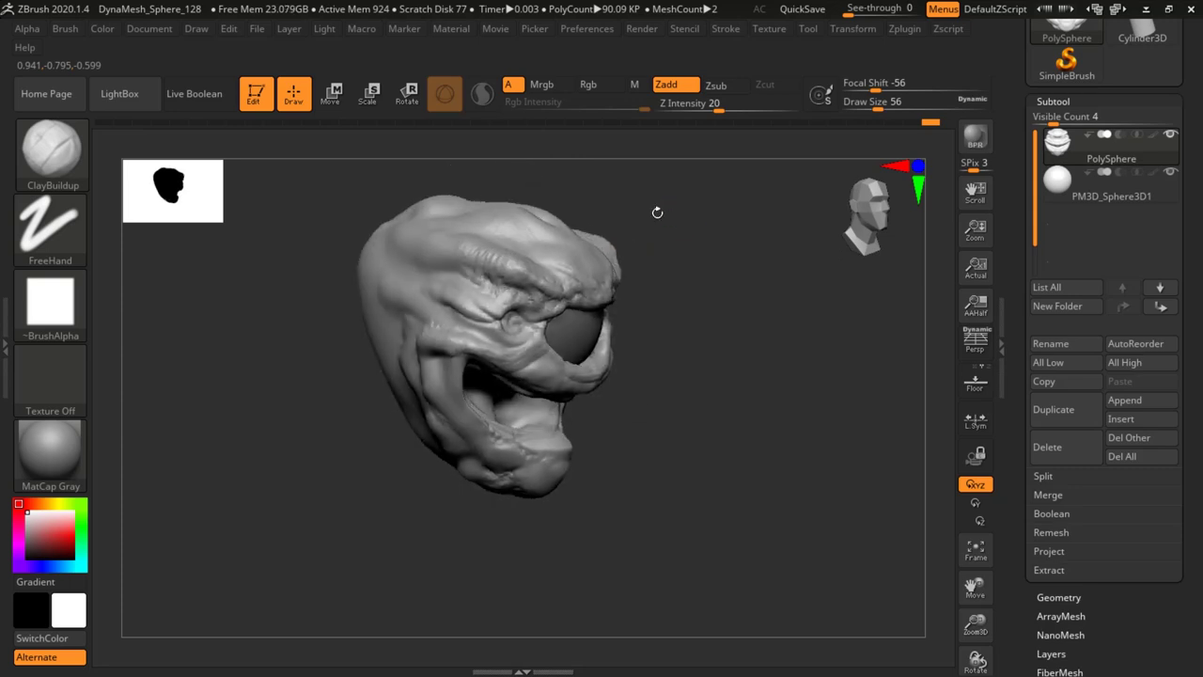
# Extend the wrinkled brow ridge back along the side of the head and smooth it.
pyautogui.moveTo(442, 260); pyautogui.dragTo(447, 253)
pyautogui.moveTo(699, 236); pyautogui.dragTo(639, 217)
pyautogui.moveTo(451, 262); pyautogui.dragTo(427, 269)
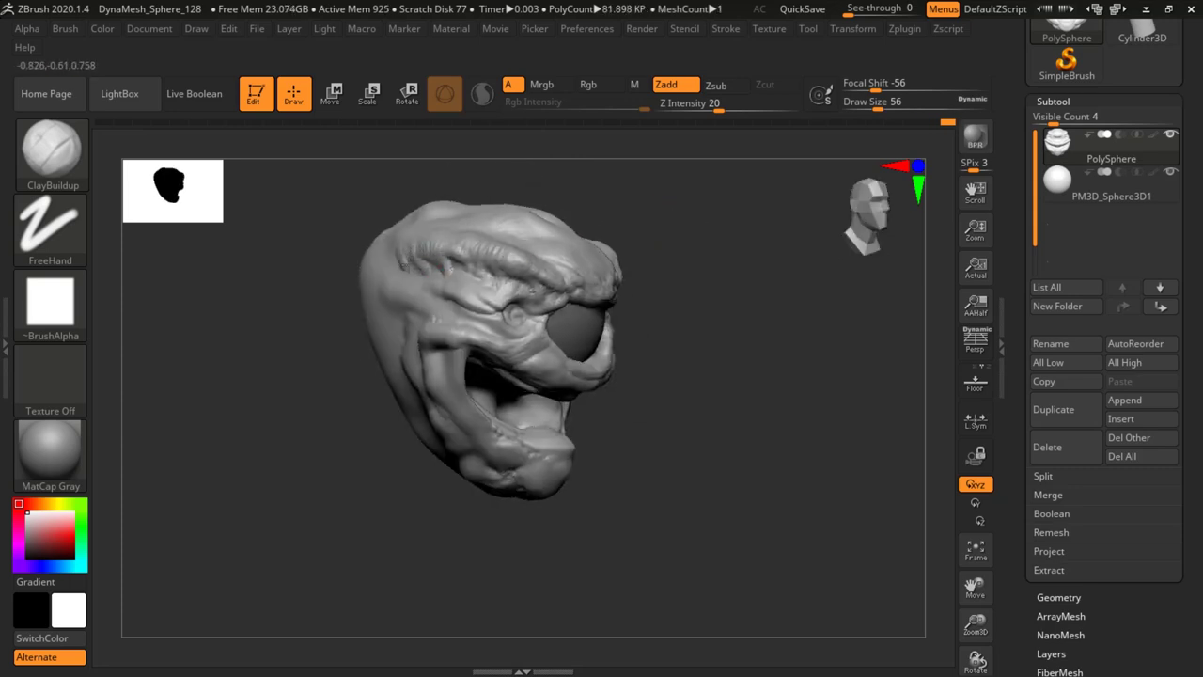
pyautogui.press('shift')
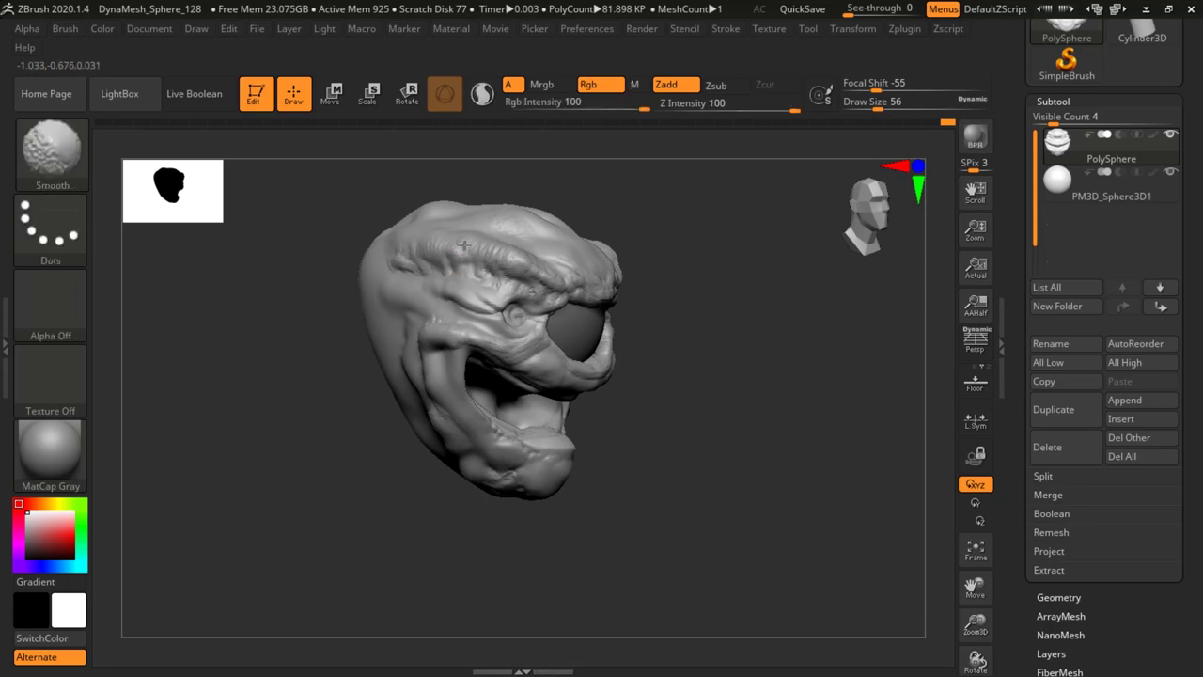
pyautogui.keyDown('shift'); pyautogui.moveTo(449, 247); pyautogui.dragTo(482, 244); pyautogui.keyUp('shift')
# Add clay along the cheek and upper lip below the central eye and smooth the far cheek.
pyautogui.moveTo(693, 207)
pyautogui.mouseDown()
pyautogui.moveTo(744, 245)
pyautogui.moveTo(727, 276)
pyautogui.moveTo(722, 215)
pyautogui.mouseUp()
pyautogui.moveTo(535, 337); pyautogui.dragTo(626, 366)
pyautogui.moveTo(694, 212); pyautogui.dragTo(755, 192)
pyautogui.keyDown('shift'); pyautogui.moveTo(719, 324); pyautogui.dragTo(710, 337); pyautogui.keyUp('shift')
pyautogui.moveTo(807, 226)
pyautogui.mouseDown()
pyautogui.moveTo(751, 218)
pyautogui.moveTo(769, 228)
pyautogui.mouseUp()
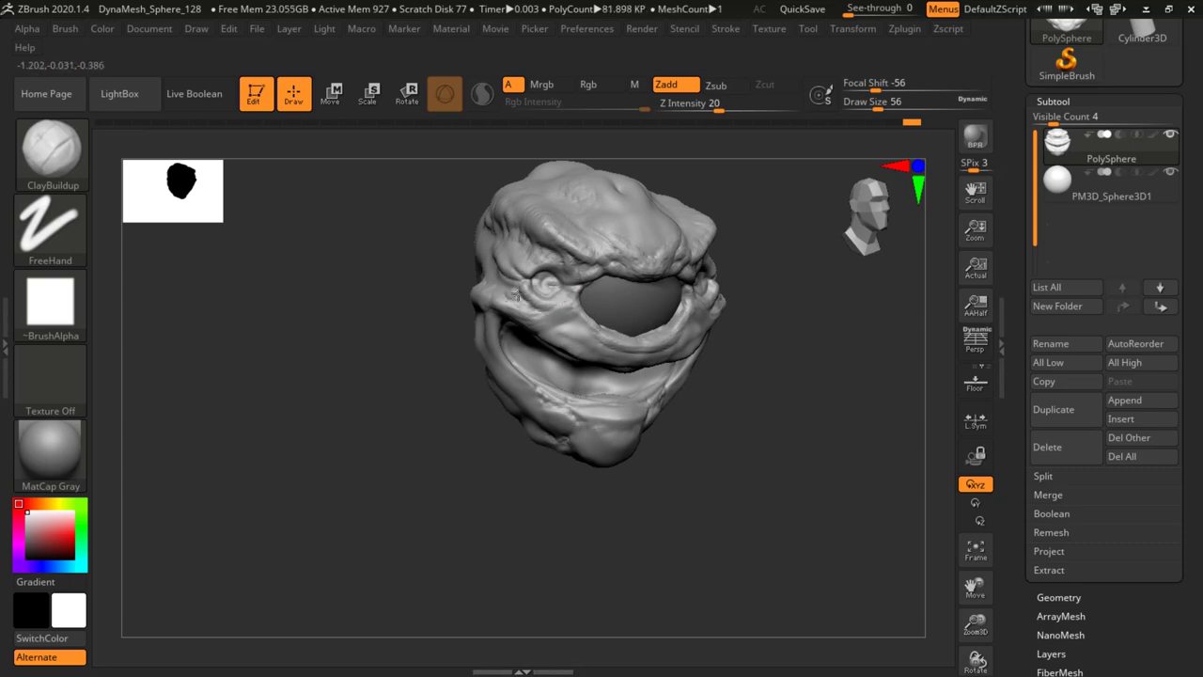
pyautogui.moveTo(828, 297)
pyautogui.mouseDown()
pyautogui.moveTo(766, 284)
pyautogui.moveTo(711, 326)
pyautogui.moveTo(805, 335)
pyautogui.moveTo(790, 331)
pyautogui.moveTo(795, 344)
pyautogui.moveTo(773, 358)
pyautogui.mouseUp()
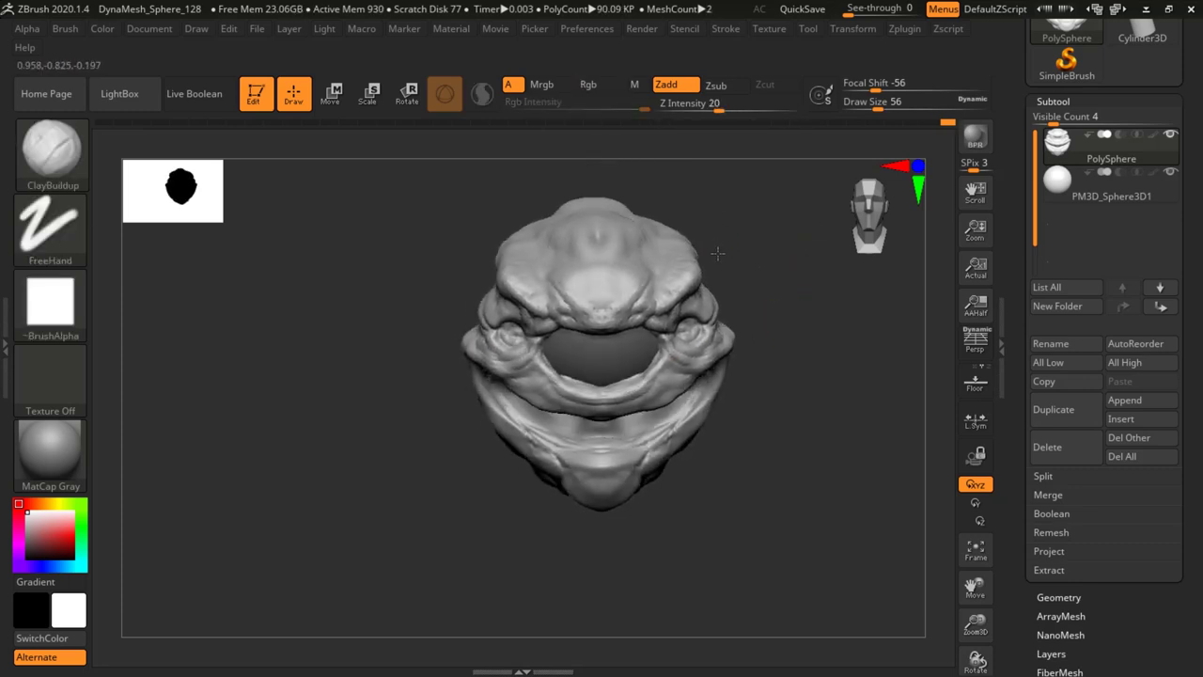
# Build up clay on the middle of the forehead, around the side eye and on the side of the head.
pyautogui.moveTo(589, 257)
pyautogui.mouseDown()
pyautogui.moveTo(577, 274)
pyautogui.moveTo(601, 307)
pyautogui.moveTo(602, 282)
pyautogui.mouseUp()
pyautogui.moveTo(831, 261)
pyautogui.mouseDown()
pyautogui.moveTo(771, 225)
pyautogui.moveTo(746, 328)
pyautogui.moveTo(785, 305)
pyautogui.mouseUp()
pyautogui.moveTo(505, 333)
pyautogui.mouseDown()
pyautogui.moveTo(506, 315)
pyautogui.moveTo(519, 325)
pyautogui.moveTo(431, 312)
pyautogui.moveTo(513, 343)
pyautogui.mouseUp()
pyautogui.moveTo(832, 266)
pyautogui.mouseDown()
pyautogui.moveTo(755, 271)
pyautogui.moveTo(792, 291)
pyautogui.mouseUp()
pyautogui.moveTo(474, 323); pyautogui.dragTo(465, 330)
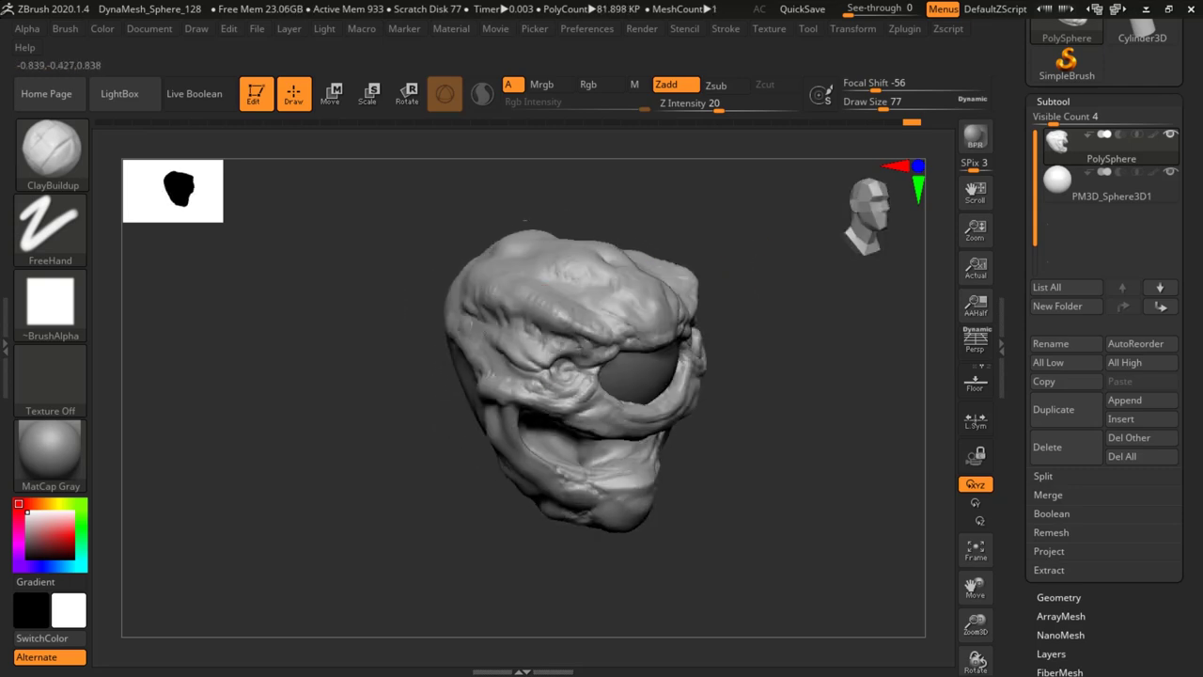
# Add clay to the side of the head and smooth the area around the central eye and brow.
pyautogui.moveTo(489, 368); pyautogui.dragTo(495, 373)
pyautogui.moveTo(791, 256)
pyautogui.mouseDown()
pyautogui.moveTo(747, 261)
pyautogui.moveTo(707, 293)
pyautogui.mouseUp()
pyautogui.keyDown('shift'); pyautogui.moveTo(636, 363); pyautogui.dragTo(646, 376); pyautogui.keyUp('shift')
pyautogui.moveTo(705, 310)
pyautogui.mouseDown()
pyautogui.moveTo(729, 269)
pyautogui.moveTo(718, 242)
pyautogui.mouseUp()
pyautogui.moveTo(693, 368); pyautogui.dragTo(709, 270)
pyautogui.keyDown('shift'); pyautogui.moveTo(596, 320); pyautogui.dragTo(570, 329); pyautogui.keyUp('shift')
pyautogui.moveTo(741, 231); pyautogui.dragTo(716, 272)
pyautogui.moveTo(613, 318)
pyautogui.mouseDown()
pyautogui.moveTo(546, 325)
pyautogui.moveTo(601, 326)
pyautogui.mouseUp()
# Smooth the folds around the mouth and upper lip from below.
pyautogui.moveTo(717, 275)
pyautogui.mouseDown()
pyautogui.moveTo(744, 238)
pyautogui.moveTo(436, 439)
pyautogui.moveTo(483, 442)
pyautogui.moveTo(453, 428)
pyautogui.moveTo(513, 456)
pyautogui.mouseUp()
pyautogui.moveTo(729, 475); pyautogui.dragTo(649, 456)
pyautogui.moveTo(750, 365)
pyautogui.mouseDown()
pyautogui.moveTo(781, 352)
pyautogui.moveTo(762, 367)
pyautogui.moveTo(767, 300)
pyautogui.moveTo(664, 273)
pyautogui.mouseUp()
pyautogui.press('shift')
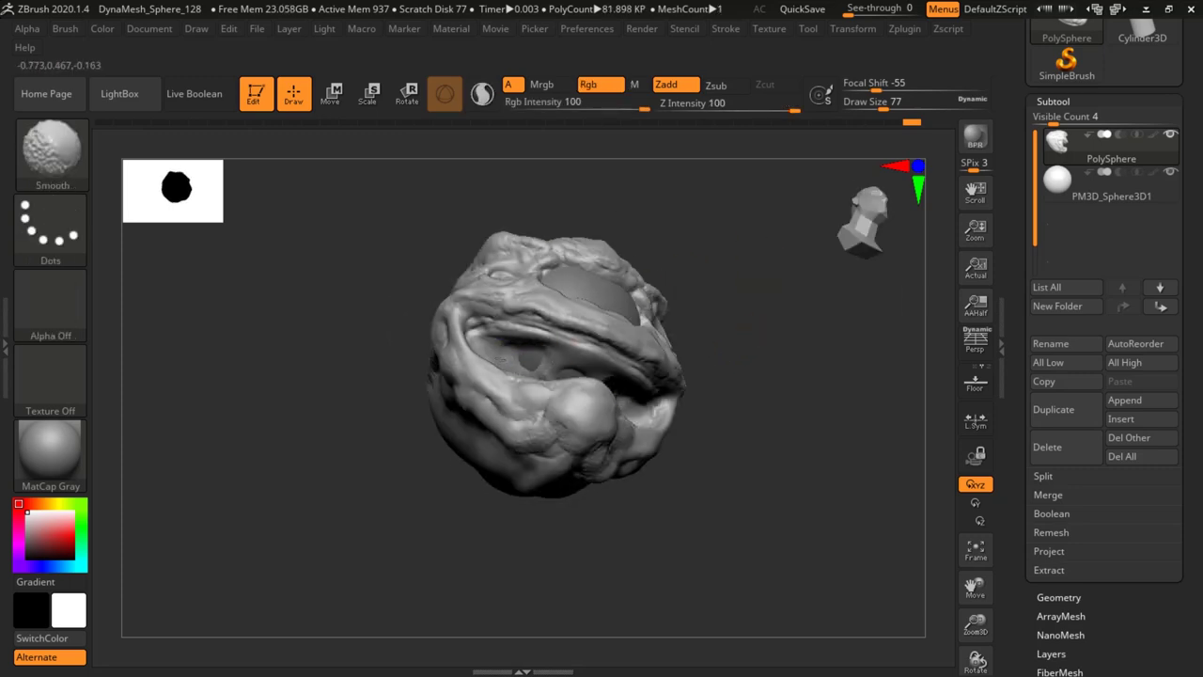
pyautogui.moveTo(782, 350); pyautogui.dragTo(720, 363)
pyautogui.keyDown('shift'); pyautogui.moveTo(586, 366); pyautogui.dragTo(553, 353); pyautogui.keyUp('shift')
pyautogui.moveTo(738, 235); pyautogui.dragTo(681, 322)
pyautogui.moveTo(755, 258)
pyautogui.mouseDown()
pyautogui.moveTo(762, 228)
pyautogui.moveTo(759, 246)
pyautogui.mouseUp()
# Carve around the side eye with the DamStandard brush at draw size 59 and smooth its socket.
pyautogui.press('b')
pyautogui.press('d')
pyautogui.press('s')
pyautogui.moveTo(755, 292); pyautogui.dragTo(725, 324)
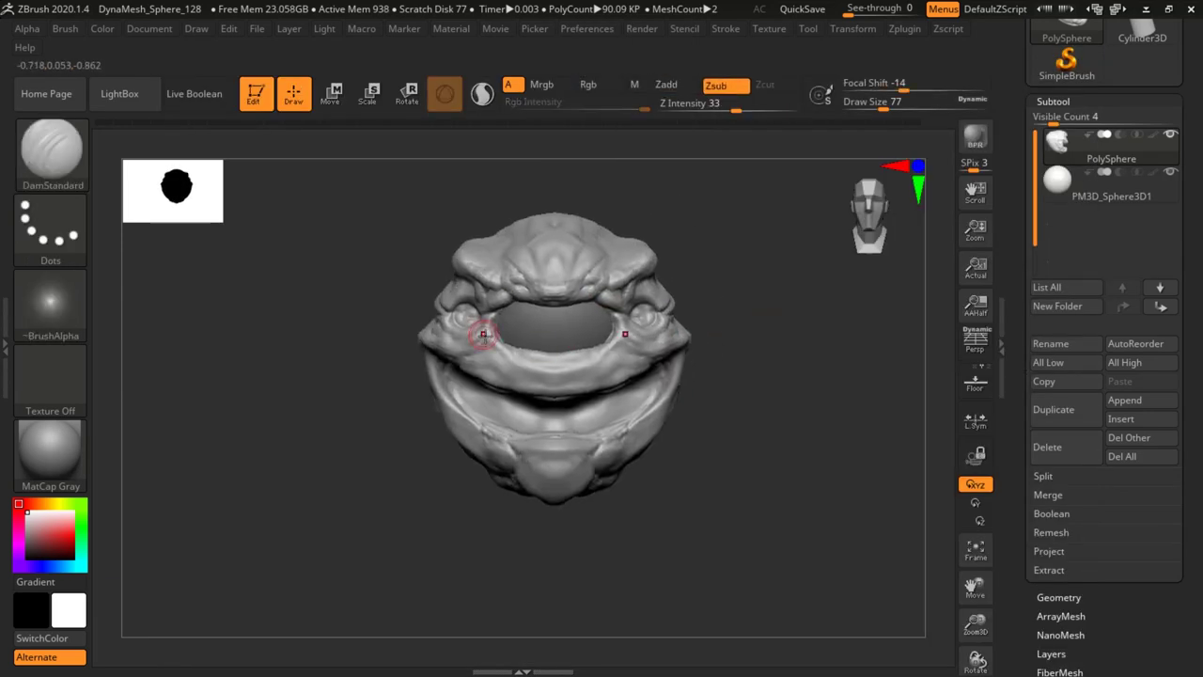
pyautogui.press('space')
pyautogui.moveTo(482, 347); pyautogui.dragTo(468, 309)
pyautogui.keyDown('shift'); pyautogui.moveTo(644, 316); pyautogui.dragTo(630, 318); pyautogui.keyUp('shift')
pyautogui.moveTo(712, 255); pyautogui.dragTo(699, 293)
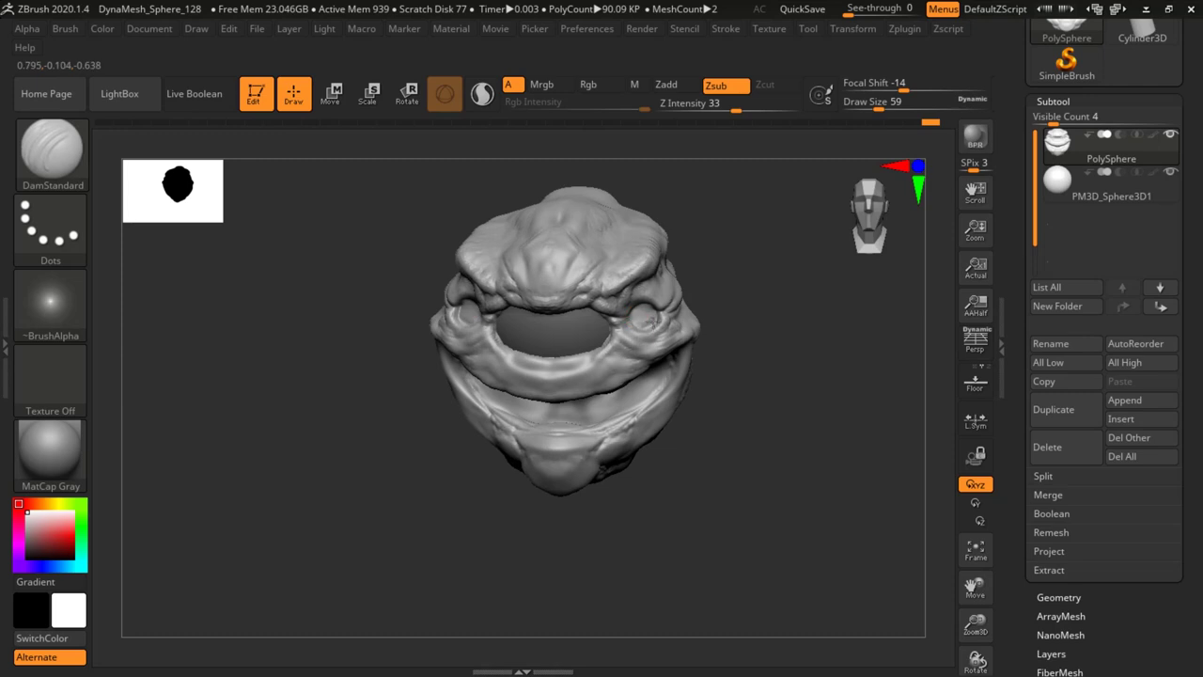
# Carve a crease along the lower lid of the central eye towards its outer corner.
pyautogui.moveTo(727, 244)
pyautogui.mouseDown()
pyautogui.moveTo(742, 210)
pyautogui.moveTo(747, 240)
pyautogui.mouseUp()
pyautogui.moveTo(565, 364); pyautogui.dragTo(622, 334)
pyautogui.moveTo(723, 289); pyautogui.dragTo(722, 257)
pyautogui.moveTo(621, 333); pyautogui.dragTo(625, 326)
pyautogui.moveTo(718, 263)
pyautogui.mouseDown()
pyautogui.moveTo(716, 231)
pyautogui.moveTo(729, 291)
pyautogui.mouseUp()
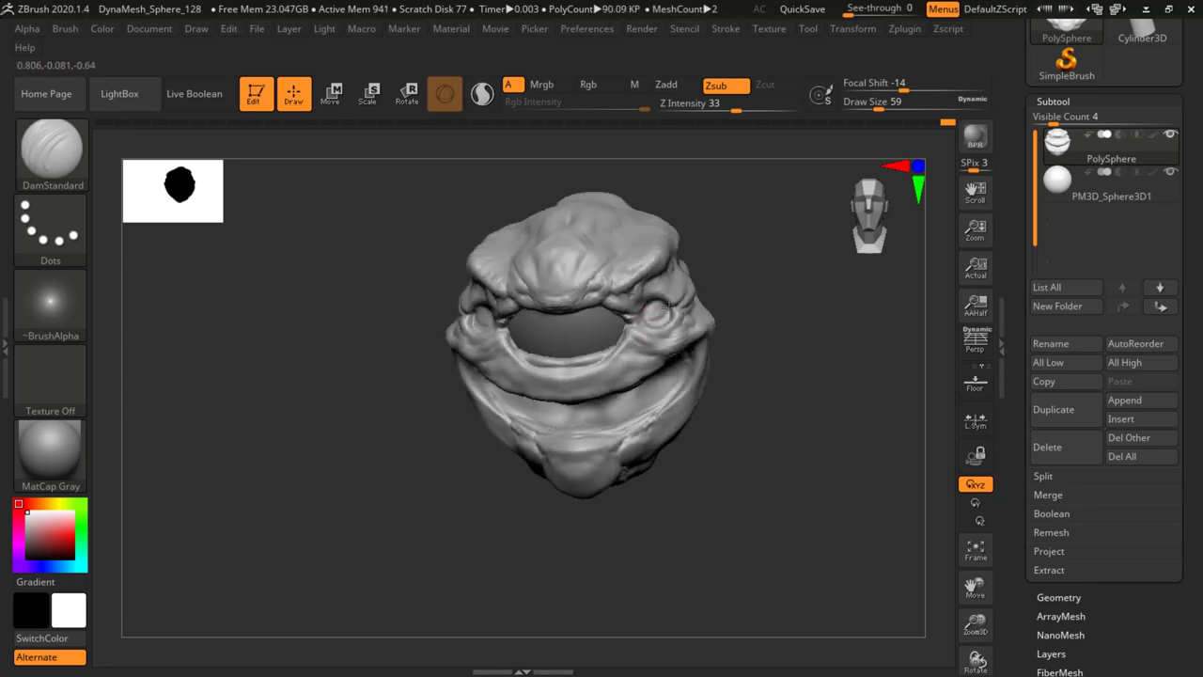
# Deepen the rim of the side eye socket and sharpen the crease beside the central eye.
pyautogui.moveTo(652, 324); pyautogui.dragTo(668, 313)
pyautogui.moveTo(773, 252); pyautogui.dragTo(769, 197)
pyautogui.moveTo(657, 307); pyautogui.dragTo(643, 311)
pyautogui.moveTo(739, 270); pyautogui.dragTo(747, 317)
pyautogui.moveTo(674, 246); pyautogui.dragTo(680, 270)
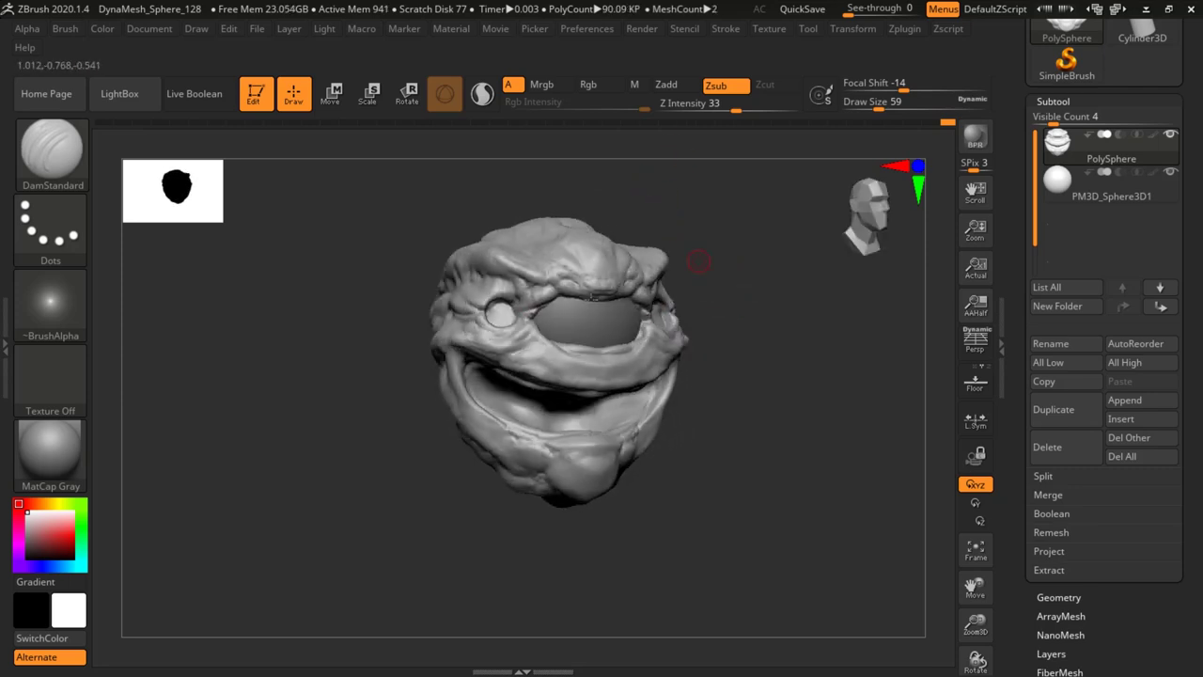
pyautogui.hotkey('ctrl', 'shift', 'z')
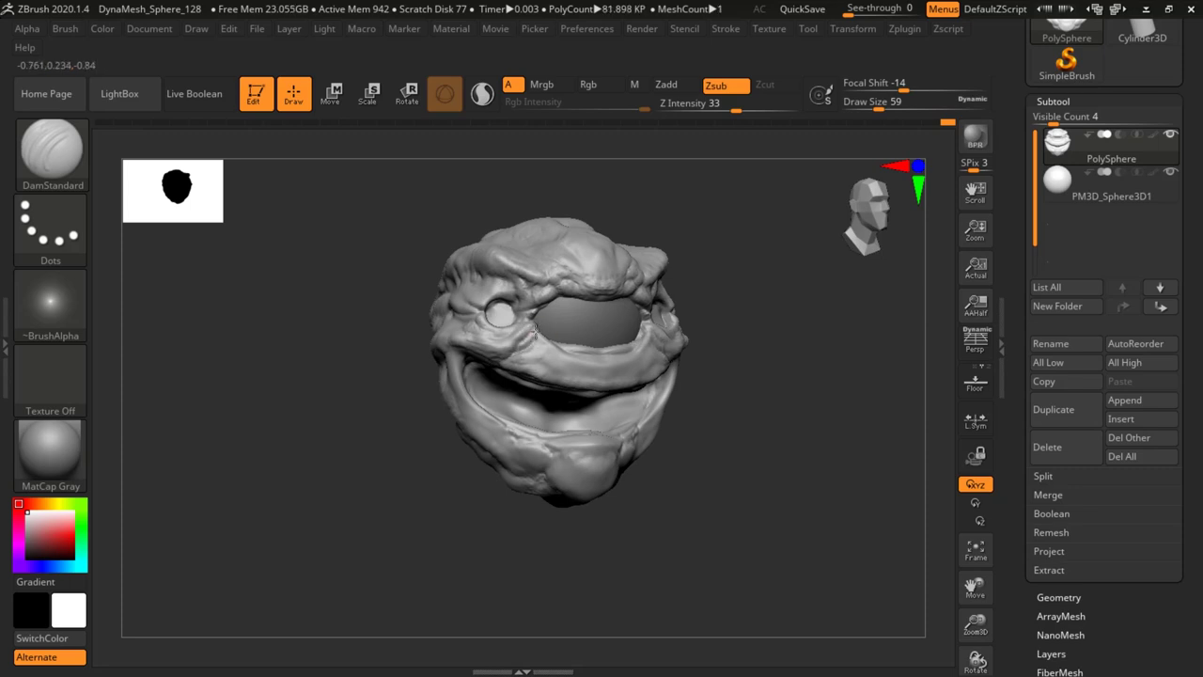
# Carve wrinkles into the cheek between the side eye, central eye and upper lip.
pyautogui.moveTo(810, 235)
pyautogui.mouseDown()
pyautogui.moveTo(757, 258)
pyautogui.moveTo(732, 252)
pyautogui.mouseUp()
pyautogui.moveTo(650, 338); pyautogui.dragTo(678, 343)
pyautogui.moveTo(822, 245)
pyautogui.mouseDown()
pyautogui.moveTo(666, 336)
pyautogui.moveTo(659, 326)
pyautogui.mouseUp()
pyautogui.moveTo(757, 256)
pyautogui.mouseDown()
pyautogui.moveTo(811, 285)
pyautogui.moveTo(809, 305)
pyautogui.mouseUp()
pyautogui.keyDown('shift'); pyautogui.moveTo(539, 357); pyautogui.dragTo(515, 324); pyautogui.keyUp('shift')
pyautogui.moveTo(518, 376); pyautogui.dragTo(530, 355)
pyautogui.moveTo(740, 319); pyautogui.dragTo(748, 235)
pyautogui.moveTo(595, 382); pyautogui.dragTo(631, 378)
# Carve creases from the side eye down the cheek to the corner of the mouth.
pyautogui.moveTo(739, 324)
pyautogui.mouseDown()
pyautogui.moveTo(743, 362)
pyautogui.moveTo(752, 311)
pyautogui.moveTo(647, 247)
pyautogui.mouseUp()
pyautogui.moveTo(708, 280); pyautogui.dragTo(651, 231)
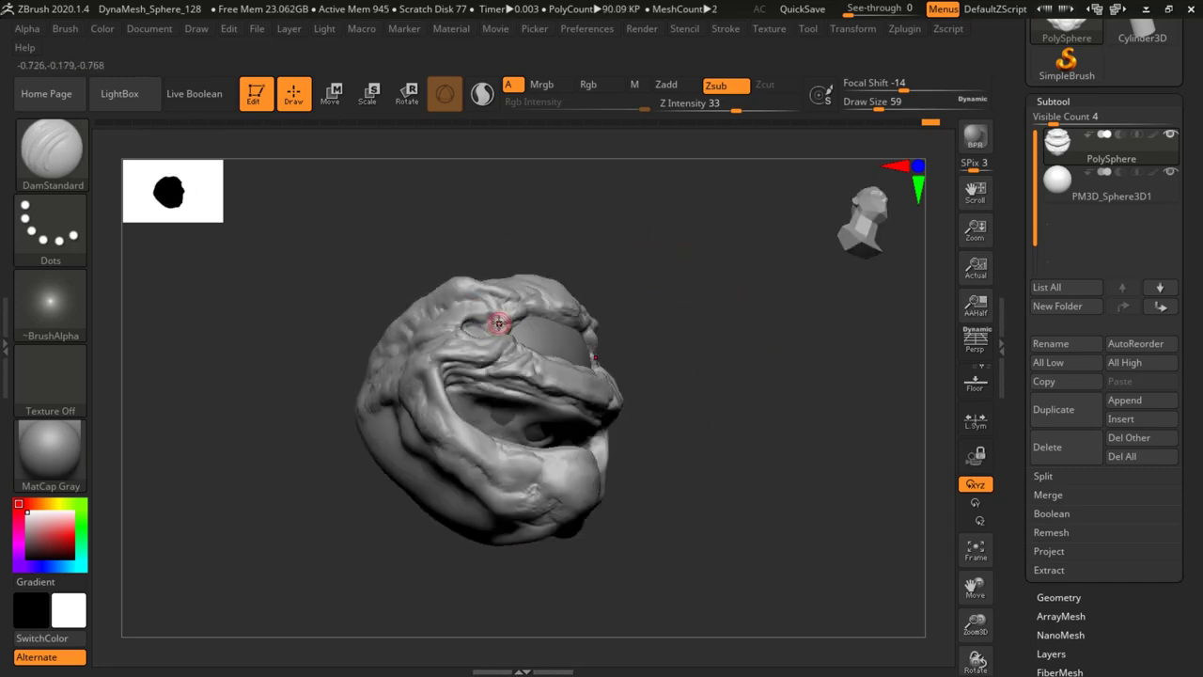
pyautogui.moveTo(612, 297); pyautogui.dragTo(532, 297)
pyautogui.moveTo(529, 380); pyautogui.dragTo(459, 389)
pyautogui.moveTo(719, 282)
pyautogui.mouseDown()
pyautogui.moveTo(687, 285)
pyautogui.moveTo(733, 335)
pyautogui.moveTo(709, 329)
pyautogui.mouseUp()
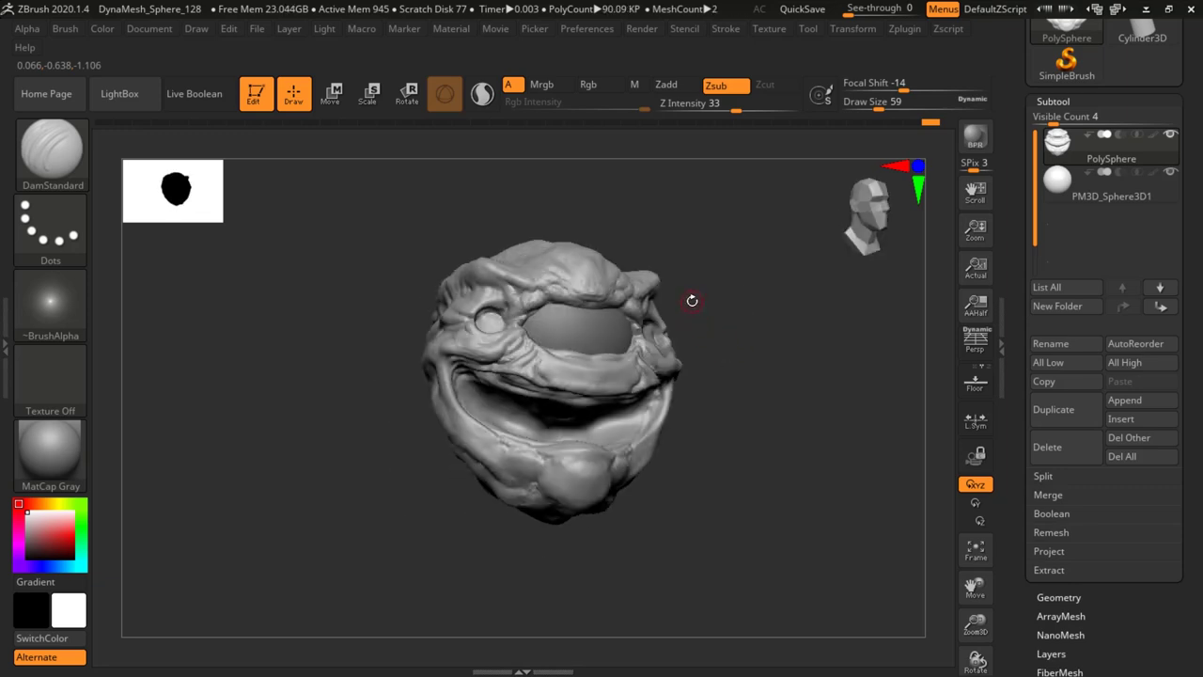
pyautogui.moveTo(711, 271)
pyautogui.mouseDown()
pyautogui.moveTo(661, 247)
pyautogui.moveTo(762, 255)
pyautogui.moveTo(732, 314)
pyautogui.moveTo(706, 282)
pyautogui.moveTo(630, 288)
pyautogui.moveTo(763, 301)
pyautogui.moveTo(752, 352)
pyautogui.moveTo(663, 255)
pyautogui.moveTo(726, 274)
pyautogui.mouseUp()
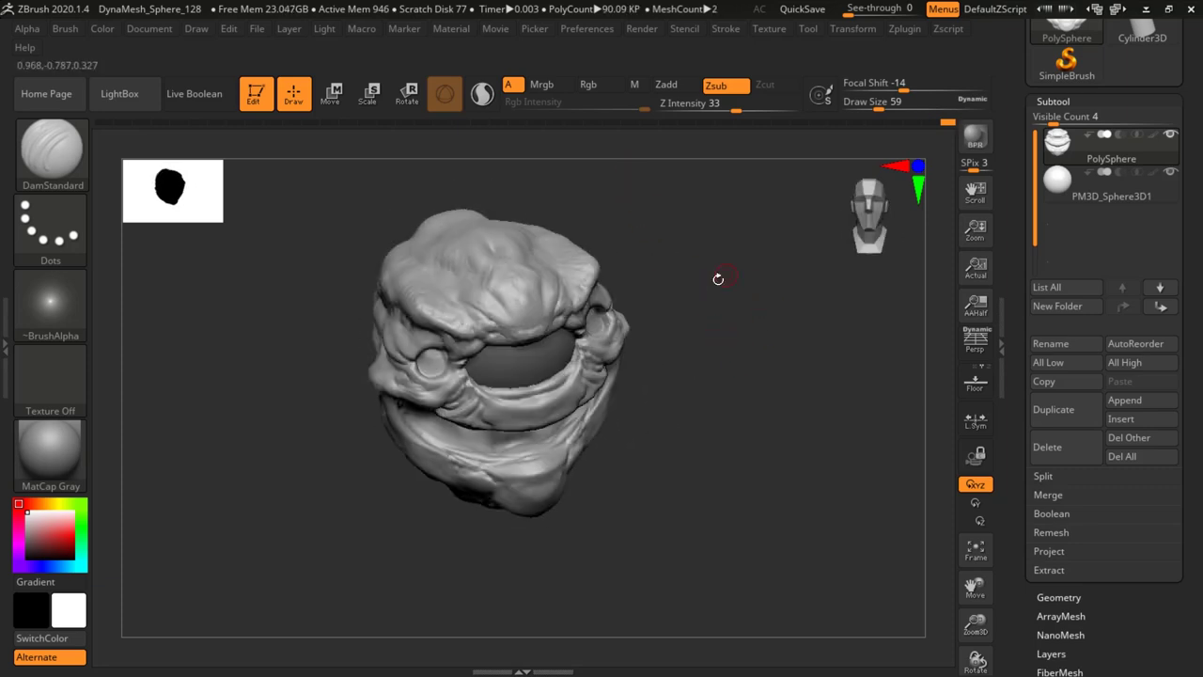
# Carve curved, mirrored grooves into the top of the forehead.
pyautogui.moveTo(453, 273); pyautogui.dragTo(446, 255)
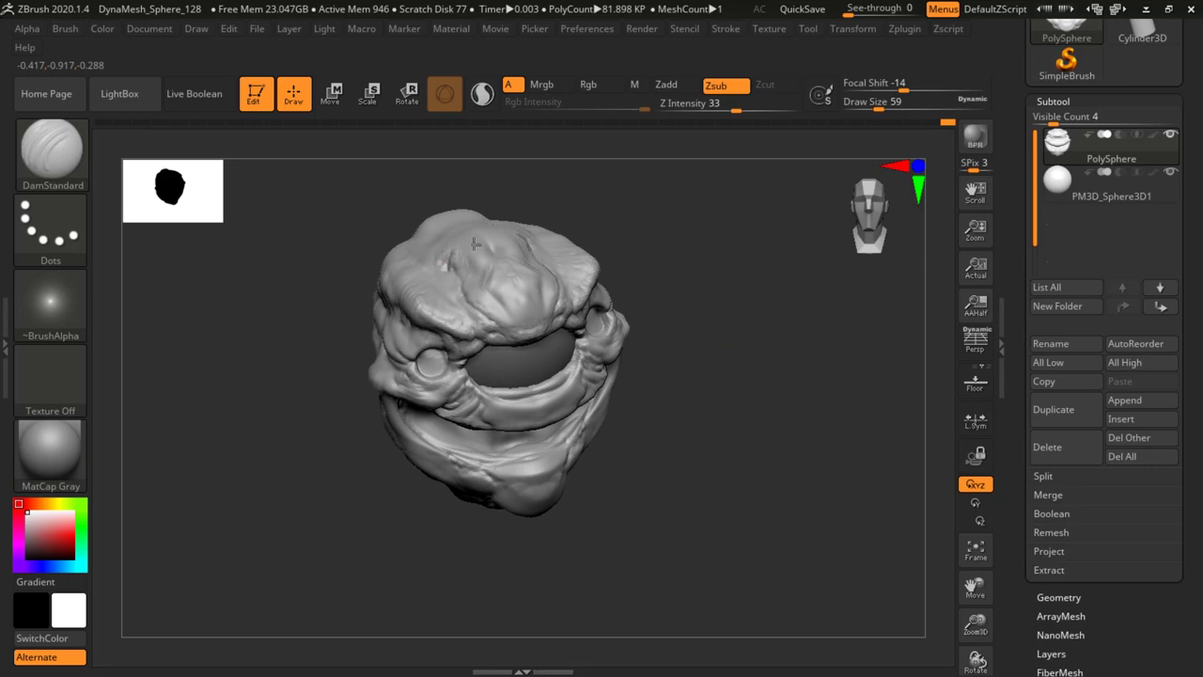
pyautogui.moveTo(333, 212); pyautogui.dragTo(327, 307)
pyautogui.moveTo(408, 213); pyautogui.dragTo(439, 271)
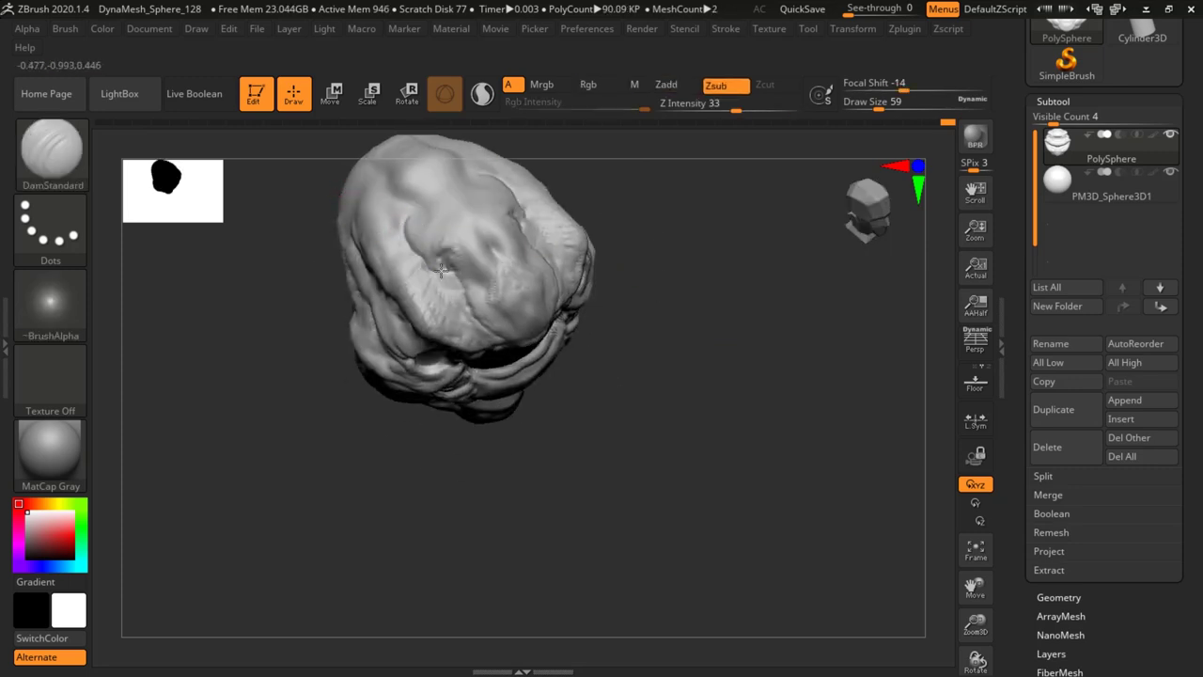
pyautogui.moveTo(624, 189)
pyautogui.mouseDown()
pyautogui.moveTo(614, 201)
pyautogui.moveTo(658, 242)
pyautogui.moveTo(649, 248)
pyautogui.mouseUp()
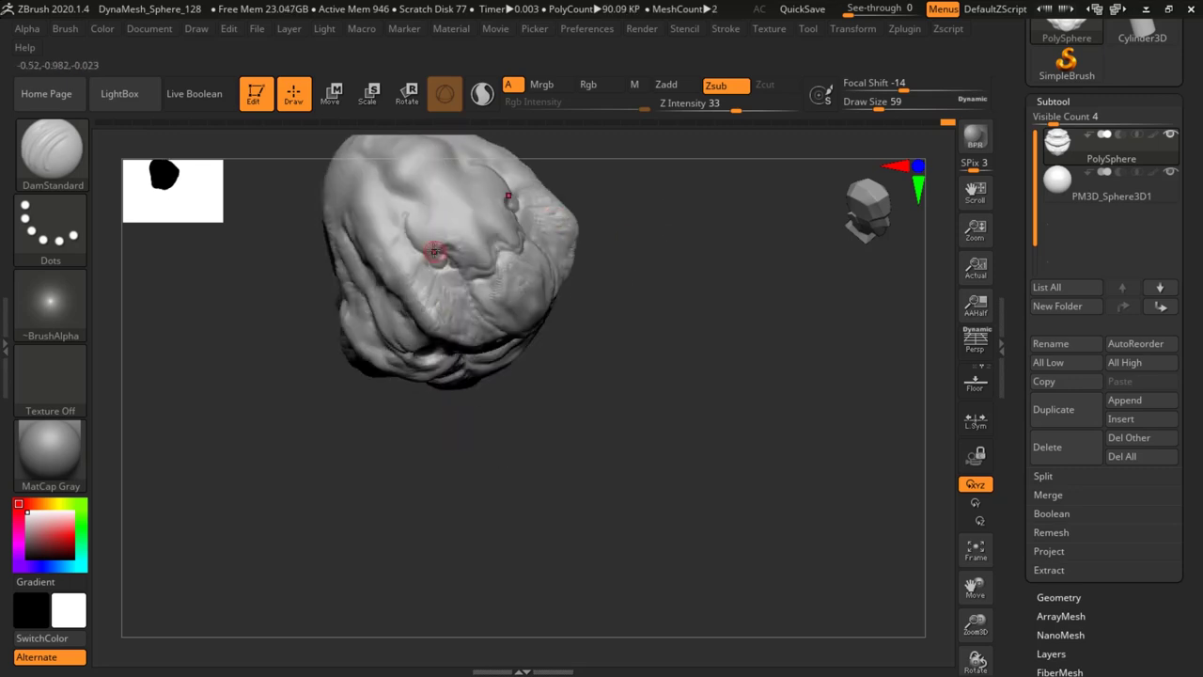
pyautogui.moveTo(437, 251); pyautogui.dragTo(461, 260)
pyautogui.moveTo(607, 300); pyautogui.dragTo(602, 259)
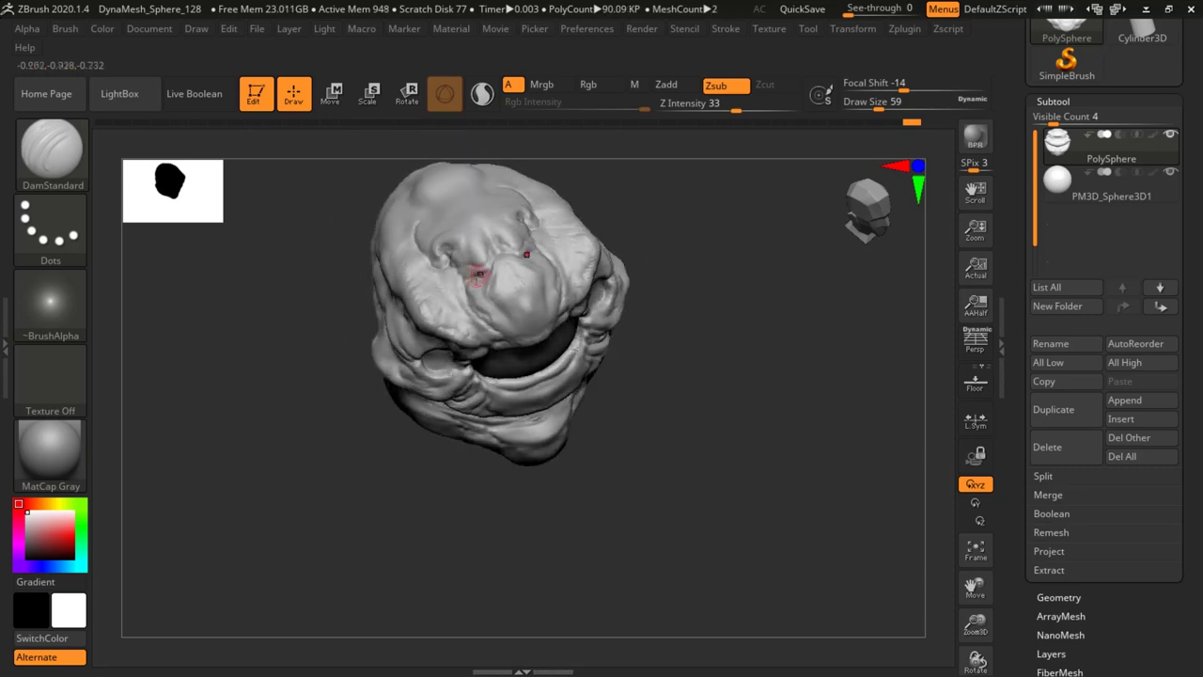
# Connect and extend the forehead grooves with winding creases above the central bump.
pyautogui.keyDown('ctrl'); pyautogui.keyDown('shift'); pyautogui.click(456, 262); pyautogui.keyUp('shift'); pyautogui.keyUp('ctrl')
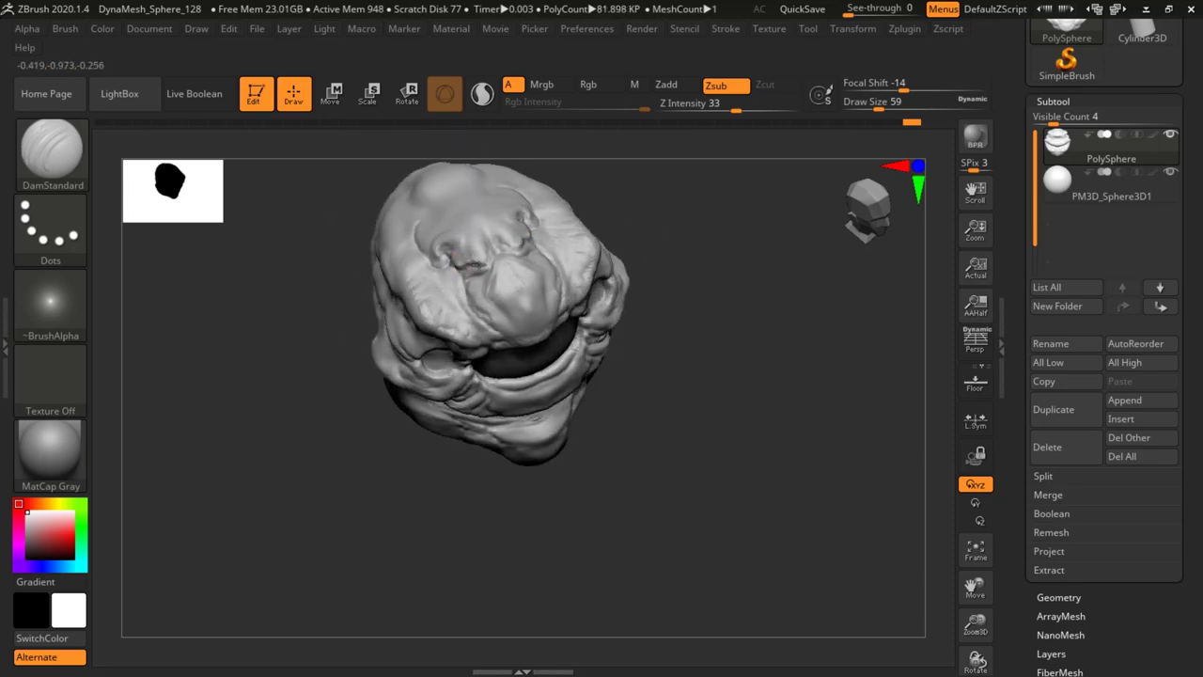
pyautogui.moveTo(450, 251); pyautogui.dragTo(456, 265)
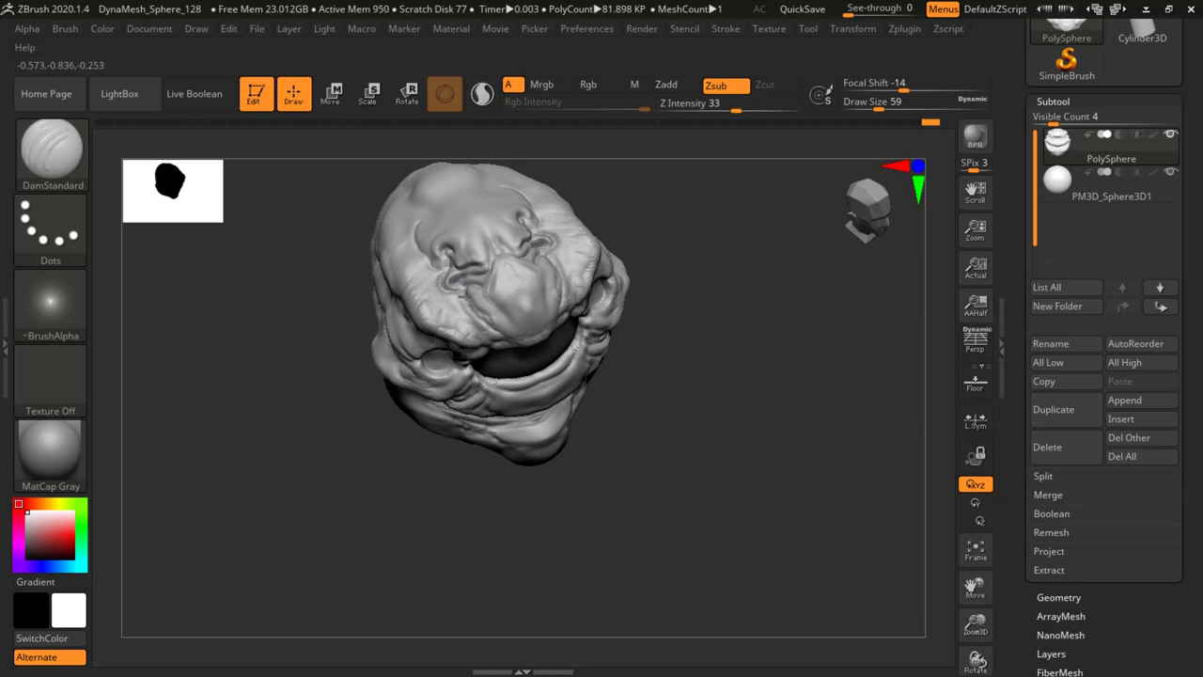
pyautogui.moveTo(658, 310); pyautogui.dragTo(654, 268)
pyautogui.moveTo(551, 229)
pyautogui.mouseDown()
pyautogui.moveTo(556, 254)
pyautogui.moveTo(530, 185)
pyautogui.mouseUp()
pyautogui.moveTo(686, 275)
pyautogui.mouseDown()
pyautogui.moveTo(685, 201)
pyautogui.moveTo(644, 224)
pyautogui.mouseUp()
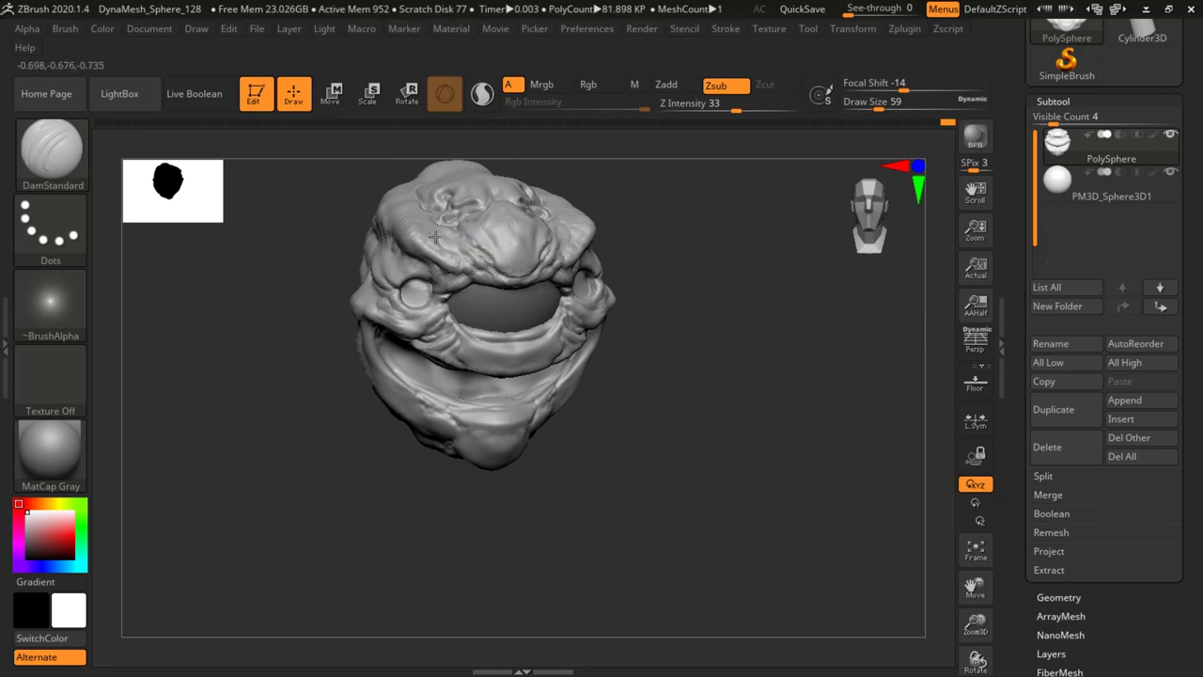
# Carve further creases along the brow and around the side eye.
pyautogui.moveTo(505, 216); pyautogui.dragTo(536, 211, button='right')
pyautogui.moveTo(681, 287)
pyautogui.mouseDown()
pyautogui.moveTo(690, 210)
pyautogui.moveTo(746, 212)
pyautogui.mouseUp()
pyautogui.moveTo(491, 251)
pyautogui.mouseDown(button='right')
pyautogui.moveTo(562, 279)
pyautogui.moveTo(693, 212)
pyautogui.moveTo(599, 275)
pyautogui.mouseUp(button='right')
pyautogui.moveTo(646, 231)
pyautogui.mouseDown(button='right')
pyautogui.moveTo(448, 242)
pyautogui.moveTo(712, 263)
pyautogui.moveTo(714, 246)
pyautogui.mouseUp(button='right')
pyautogui.moveTo(498, 321)
pyautogui.mouseDown()
pyautogui.moveTo(475, 323)
pyautogui.moveTo(465, 306)
pyautogui.mouseUp()
pyautogui.moveTo(672, 265)
pyautogui.mouseDown(button='right')
pyautogui.moveTo(755, 234)
pyautogui.moveTo(752, 247)
pyautogui.moveTo(736, 232)
pyautogui.mouseUp(button='right')
pyautogui.moveTo(470, 294); pyautogui.dragTo(409, 318, button='right')
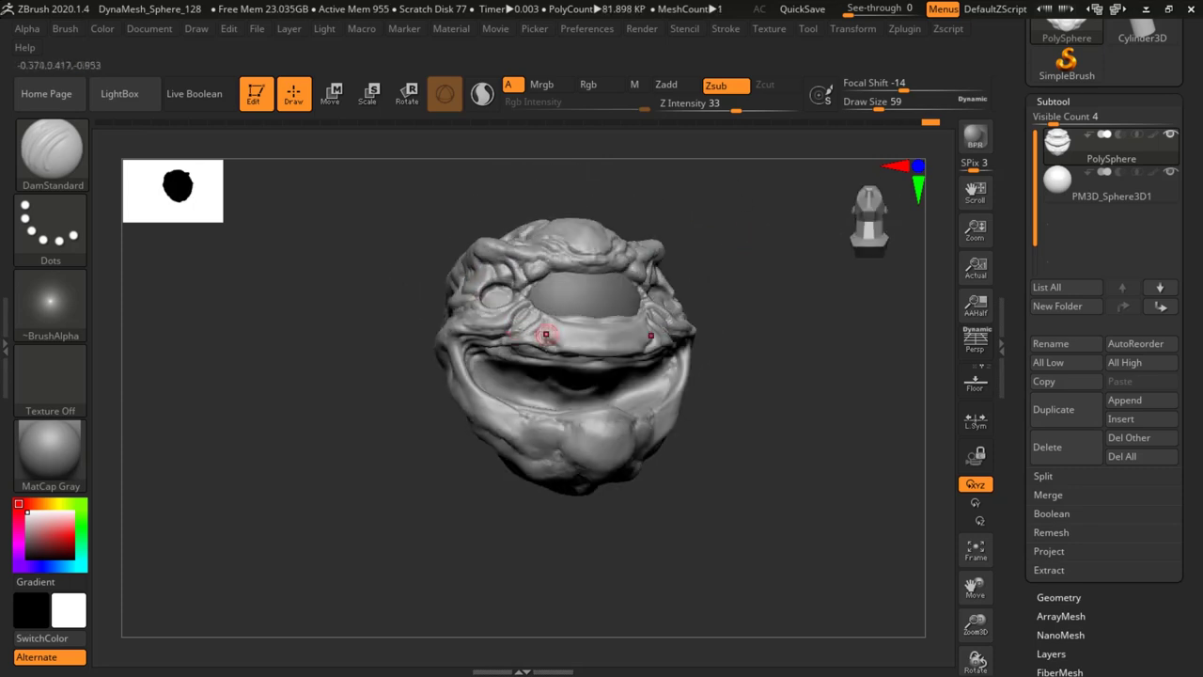
# Carve creases along the upper lip, mouth corner and around the chin bump.
pyautogui.moveTo(807, 272)
pyautogui.mouseDown(button='right')
pyautogui.moveTo(765, 295)
pyautogui.moveTo(711, 276)
pyautogui.moveTo(765, 304)
pyautogui.moveTo(801, 282)
pyautogui.mouseUp(button='right')
pyautogui.moveTo(471, 335); pyautogui.dragTo(543, 376)
pyautogui.moveTo(778, 340)
pyautogui.mouseDown()
pyautogui.moveTo(742, 342)
pyautogui.moveTo(768, 292)
pyautogui.moveTo(712, 268)
pyautogui.moveTo(722, 260)
pyautogui.mouseUp()
pyautogui.moveTo(489, 467); pyautogui.dragTo(517, 485)
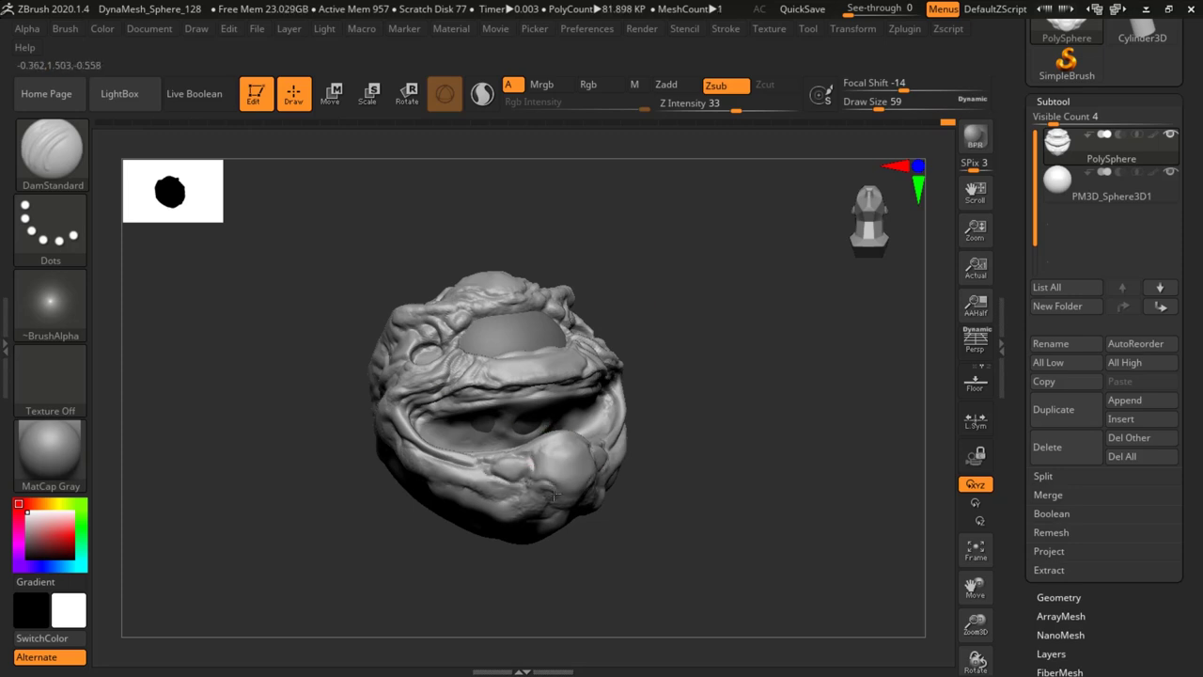
pyautogui.keyDown('shift'); pyautogui.moveTo(729, 280); pyautogui.dragTo(742, 351); pyautogui.keyUp('shift')
pyautogui.moveTo(515, 416)
pyautogui.mouseDown()
pyautogui.moveTo(529, 438)
pyautogui.moveTo(631, 426)
pyautogui.mouseUp()
# Carve folds into the inside of the mouth behind the lower lip.
pyautogui.moveTo(697, 382); pyautogui.dragTo(675, 279)
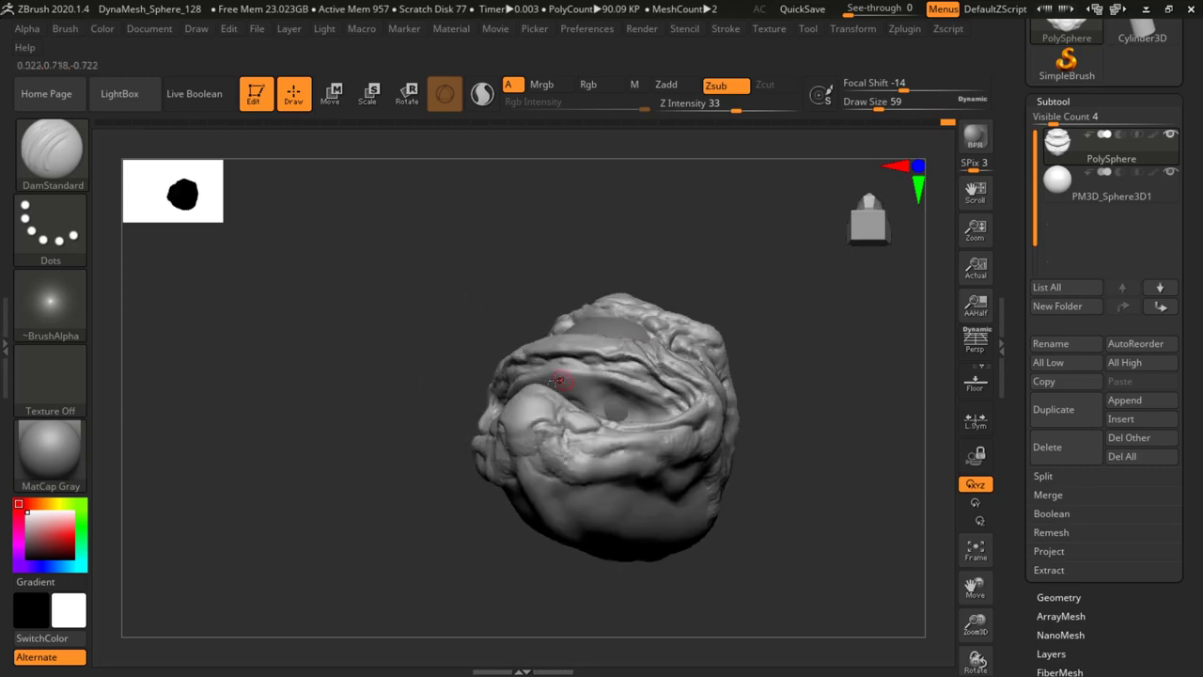
pyautogui.moveTo(806, 293); pyautogui.dragTo(848, 329)
pyautogui.moveTo(491, 412)
pyautogui.mouseDown()
pyautogui.moveTo(485, 420)
pyautogui.moveTo(522, 439)
pyautogui.mouseUp()
pyautogui.moveTo(734, 331); pyautogui.dragTo(710, 387)
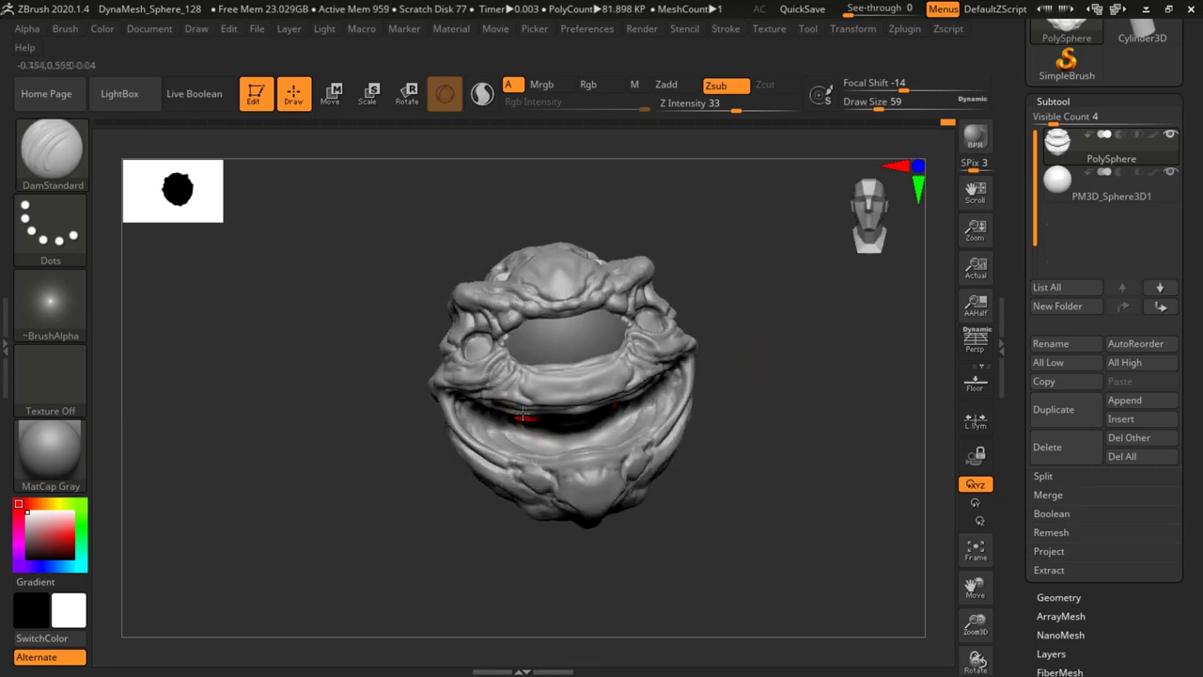
pyautogui.moveTo(752, 342); pyautogui.dragTo(786, 221)
pyautogui.moveTo(490, 405); pyautogui.dragTo(482, 422)
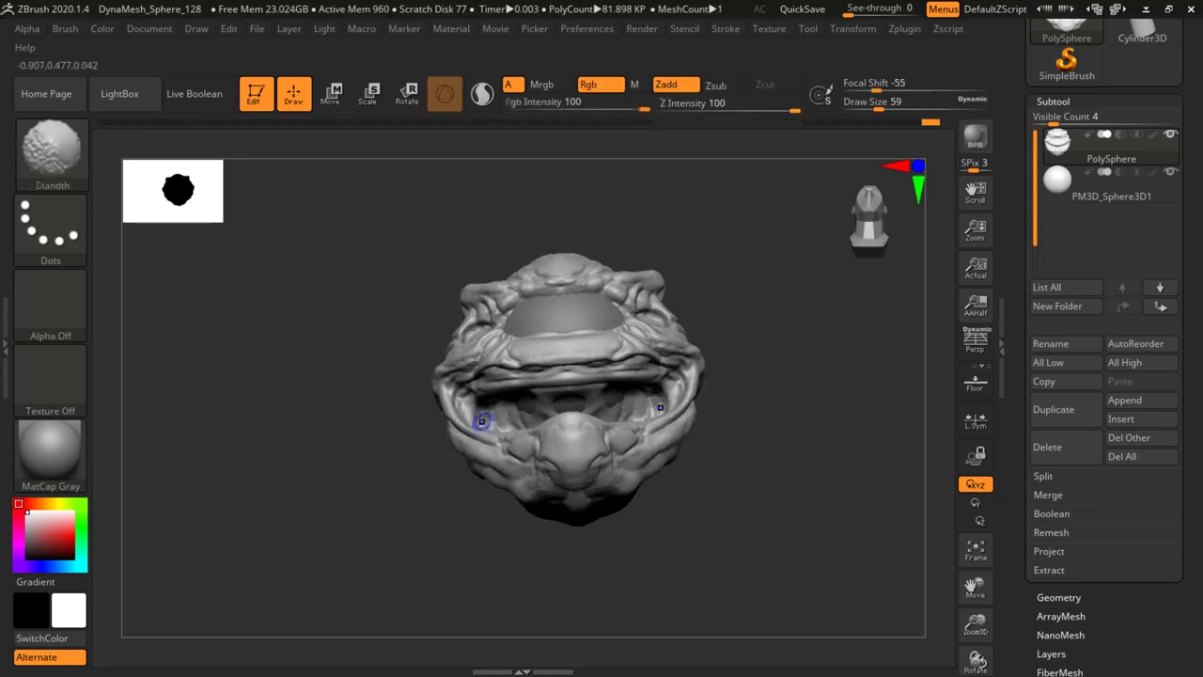
# Smooth the inner mouth corner and carve a crease beneath the upper lip.
pyautogui.moveTo(483, 420); pyautogui.dragTo(662, 381, button='right')
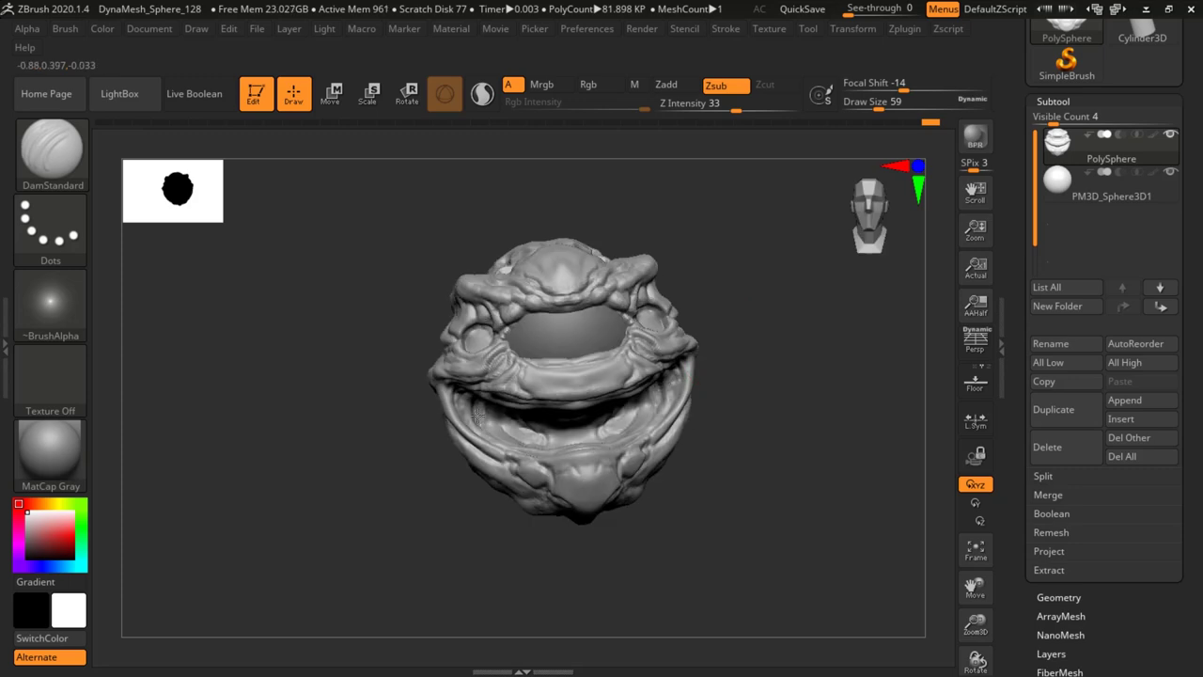
pyautogui.keyDown('shift'); pyautogui.moveTo(483, 421); pyautogui.dragTo(477, 406); pyautogui.keyUp('shift')
pyautogui.moveTo(808, 290)
pyautogui.mouseDown()
pyautogui.moveTo(822, 333)
pyautogui.moveTo(784, 239)
pyautogui.moveTo(763, 296)
pyautogui.moveTo(706, 302)
pyautogui.mouseUp()
pyautogui.moveTo(481, 372); pyautogui.dragTo(605, 383)
pyautogui.moveTo(699, 331)
pyautogui.mouseDown()
pyautogui.moveTo(720, 360)
pyautogui.moveTo(765, 306)
pyautogui.mouseUp()
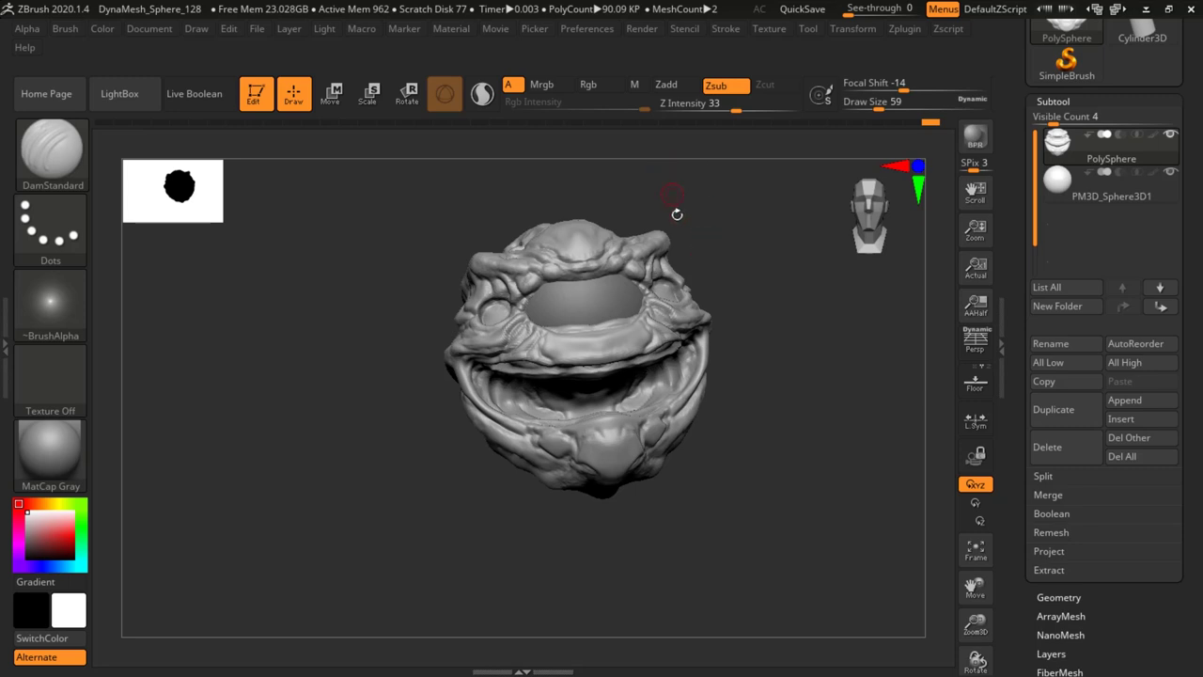
# Carve a long crease along the side of the crown behind the brow.
pyautogui.moveTo(778, 181); pyautogui.dragTo(752, 362)
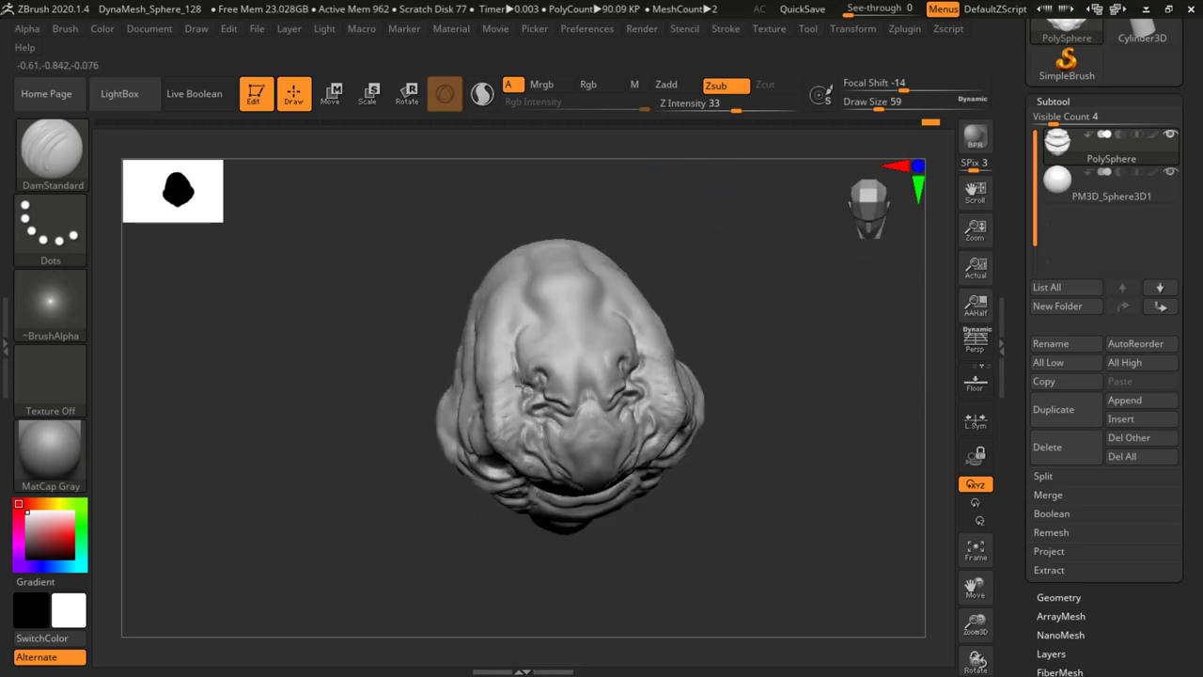
pyautogui.moveTo(512, 381)
pyautogui.mouseDown()
pyautogui.moveTo(524, 264)
pyautogui.moveTo(537, 297)
pyautogui.mouseUp()
pyautogui.moveTo(751, 362)
pyautogui.mouseDown()
pyautogui.moveTo(717, 247)
pyautogui.moveTo(690, 246)
pyautogui.mouseUp()
pyautogui.hotkey('ctrl', 'shift', 'z')
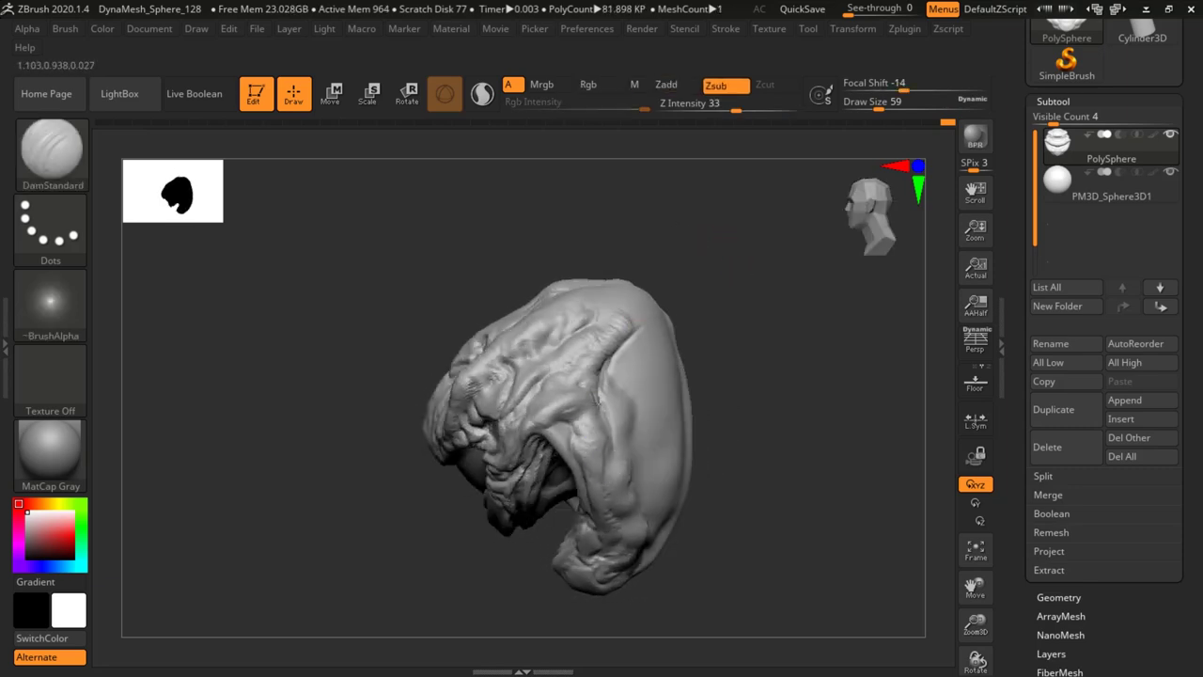
# Rework the back of the head with the Clay brush at draw size 212, building up a thick ridge.
pyautogui.moveTo(776, 266)
pyautogui.mouseDown()
pyautogui.moveTo(746, 328)
pyautogui.moveTo(794, 286)
pyautogui.moveTo(752, 328)
pyautogui.moveTo(720, 328)
pyautogui.moveTo(770, 302)
pyautogui.moveTo(814, 310)
pyautogui.mouseUp()
pyautogui.press('b')
pyautogui.press('c')
pyautogui.press('l')
pyautogui.press('space')
pyautogui.moveTo(638, 319)
pyautogui.keyDown('alt'); pyautogui.mouseDown()
pyautogui.moveTo(596, 435)
pyautogui.moveTo(687, 325)
pyautogui.moveTo(653, 276)
pyautogui.mouseUp(); pyautogui.keyUp('alt')
pyautogui.keyDown('alt'); pyautogui.moveTo(573, 315); pyautogui.dragTo(589, 300); pyautogui.keyUp('alt')
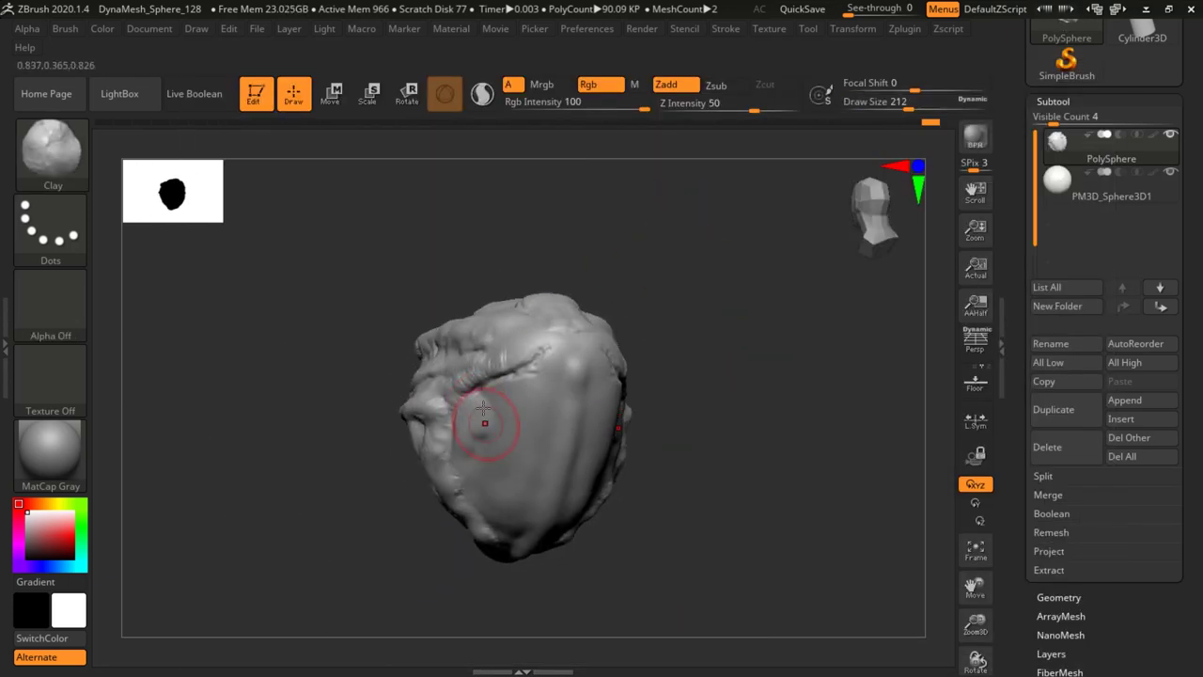
pyautogui.moveTo(484, 402); pyautogui.dragTo(526, 389)
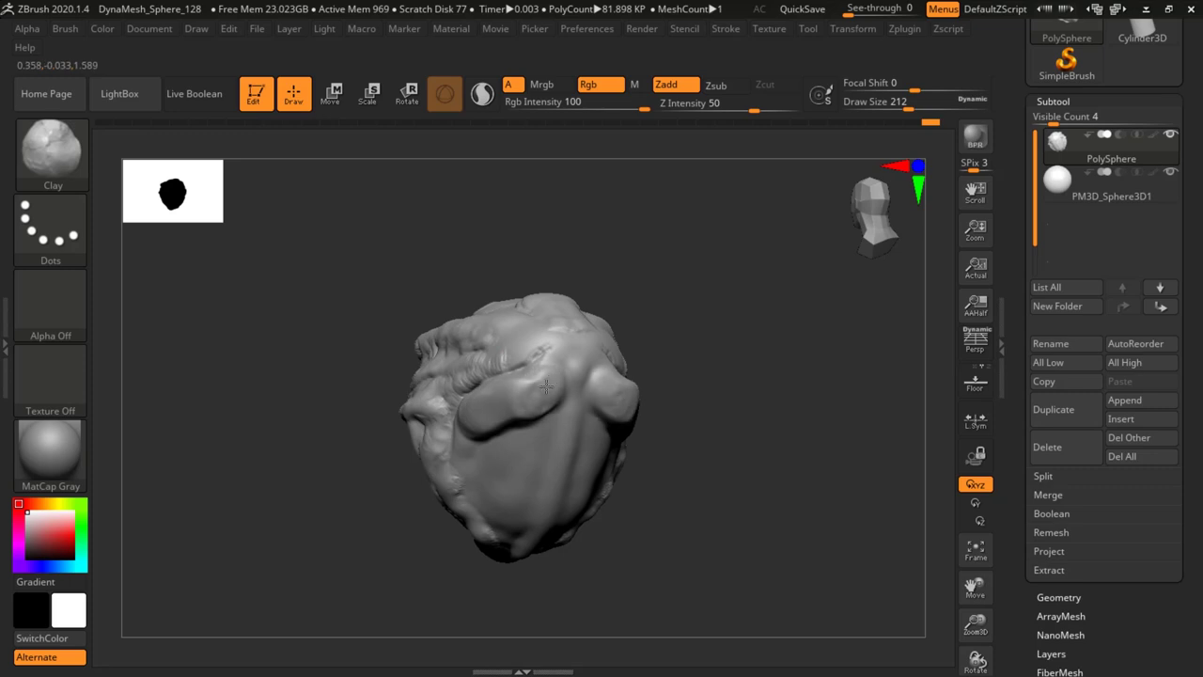
# Add large rounded lumps of clay to the upper back of the head and soften them.
pyautogui.moveTo(699, 289); pyautogui.dragTo(685, 328)
pyautogui.moveTo(526, 332); pyautogui.dragTo(539, 373)
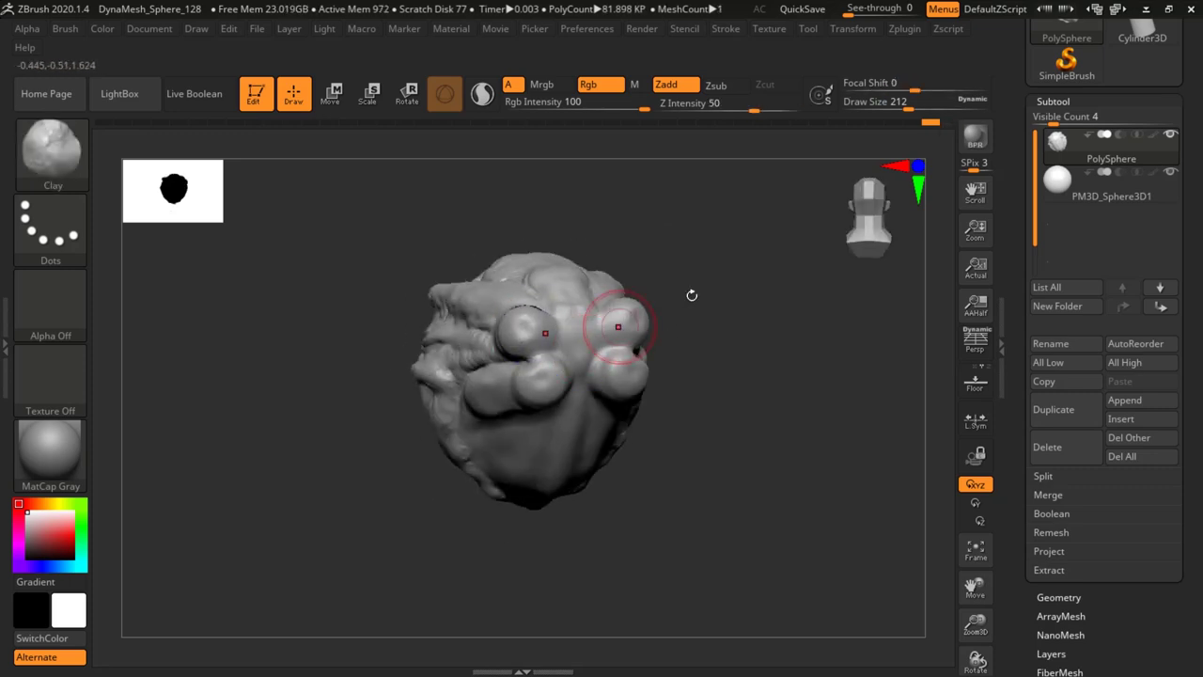
pyautogui.moveTo(683, 384); pyautogui.dragTo(717, 371)
pyautogui.keyDown('shift'); pyautogui.moveTo(527, 326); pyautogui.dragTo(541, 374); pyautogui.keyUp('shift')
# Set the Clay brush's draw size to 112 and add smaller lumps lower on the back of the head.
pyautogui.click(537, 426)
pyautogui.press('space')
pyautogui.click(536, 436)
pyautogui.click(518, 398)
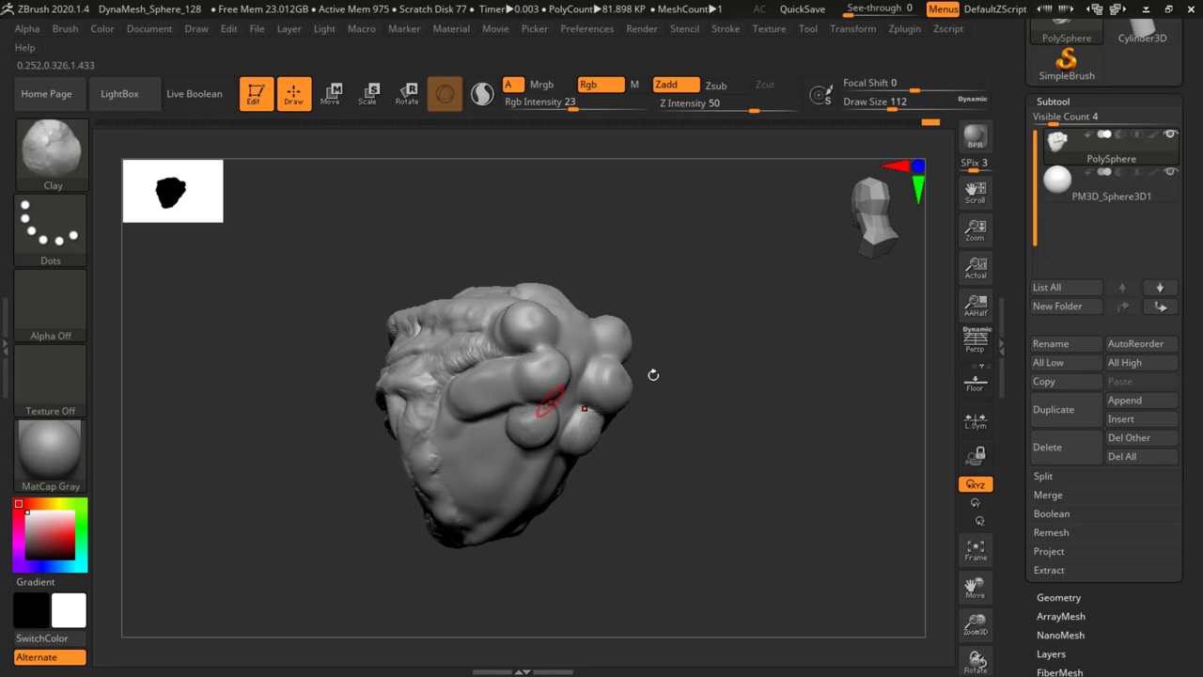
pyautogui.moveTo(604, 389); pyautogui.dragTo(508, 406, button='right')
pyautogui.moveTo(531, 398)
pyautogui.mouseDown()
pyautogui.moveTo(572, 414)
pyautogui.moveTo(590, 395)
pyautogui.mouseUp()
pyautogui.moveTo(637, 321)
pyautogui.mouseDown()
pyautogui.moveTo(658, 381)
pyautogui.moveTo(569, 345)
pyautogui.mouseUp()
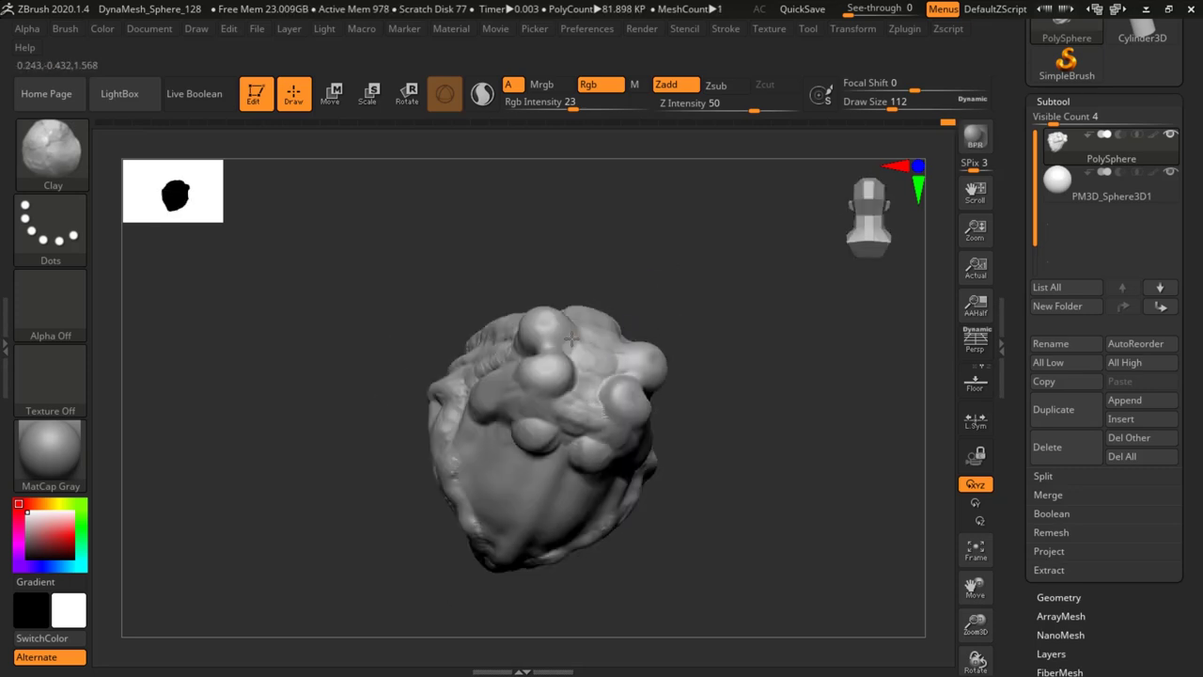
# Fill in clay between the lumps and across the side of the lower back of the head.
pyautogui.moveTo(576, 407); pyautogui.dragTo(587, 399)
pyautogui.moveTo(678, 387)
pyautogui.mouseDown()
pyautogui.moveTo(736, 370)
pyautogui.moveTo(736, 409)
pyautogui.moveTo(699, 368)
pyautogui.moveTo(733, 282)
pyautogui.mouseUp()
pyautogui.moveTo(512, 375); pyautogui.dragTo(518, 375)
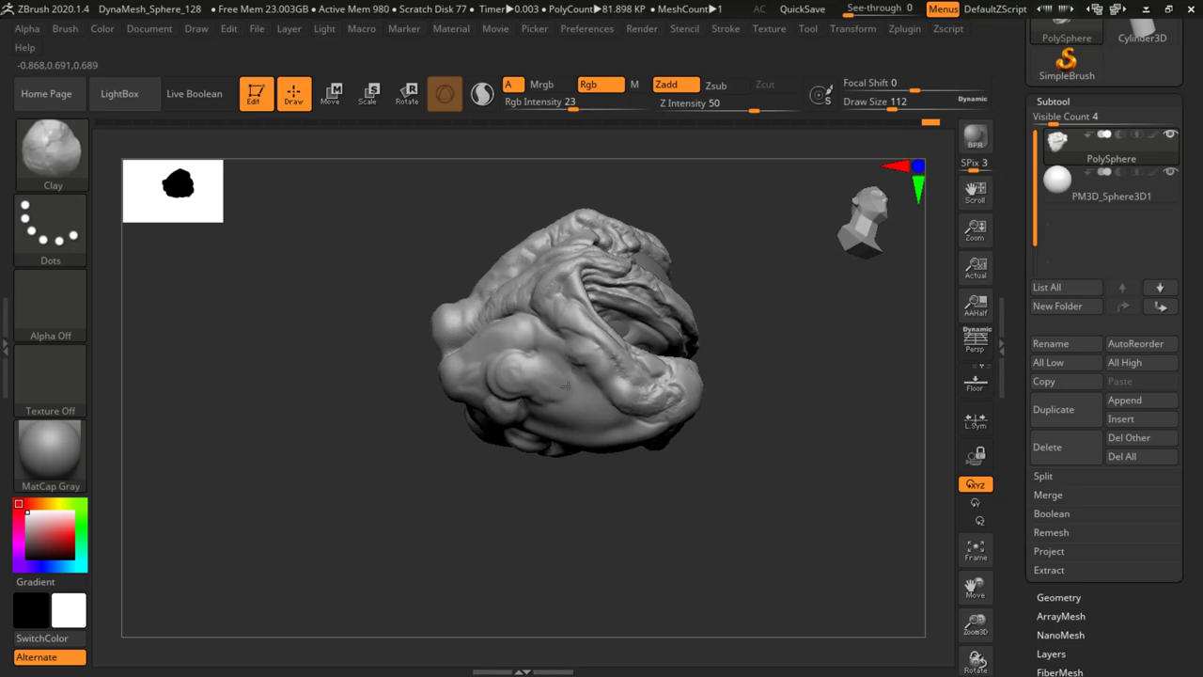
pyautogui.moveTo(541, 370); pyautogui.dragTo(563, 373)
# Smooth the lumps on the underside and back of the head so they blend into the surface.
pyautogui.moveTo(757, 283)
pyautogui.mouseDown()
pyautogui.moveTo(720, 269)
pyautogui.moveTo(718, 235)
pyautogui.mouseUp()
pyautogui.keyDown('shift'); pyautogui.moveTo(513, 398); pyautogui.dragTo(485, 393); pyautogui.keyUp('shift')
pyautogui.hotkey('ctrl', 'shift', 'z')
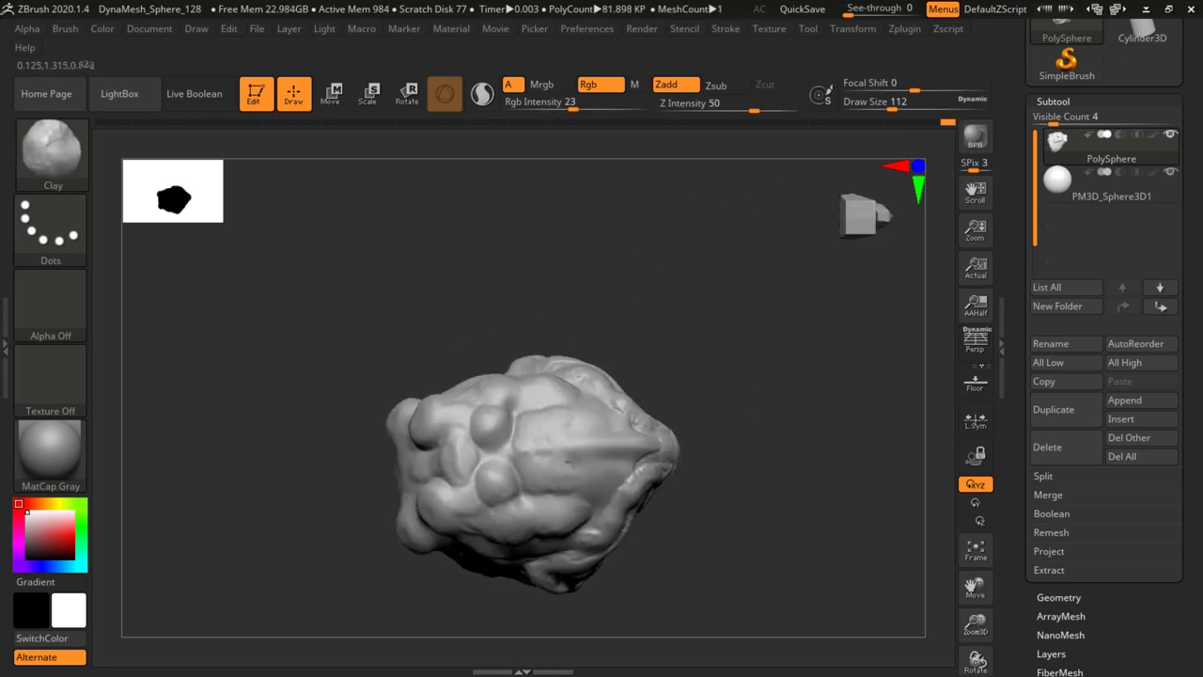
pyautogui.moveTo(711, 328); pyautogui.dragTo(795, 339)
pyautogui.keyDown('shift'); pyautogui.moveTo(524, 427); pyautogui.dragTo(519, 417); pyautogui.keyUp('shift')
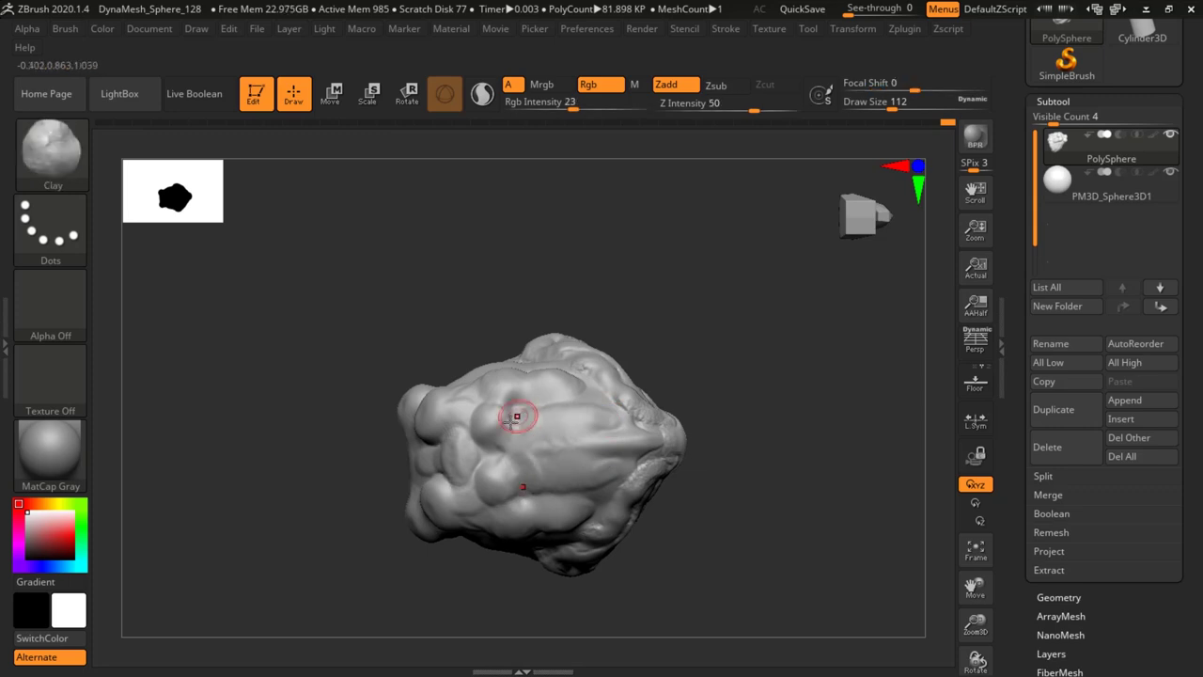
pyautogui.moveTo(733, 355); pyautogui.dragTo(745, 414)
pyautogui.keyDown('shift'); pyautogui.moveTo(512, 383); pyautogui.dragTo(506, 376); pyautogui.keyUp('shift')
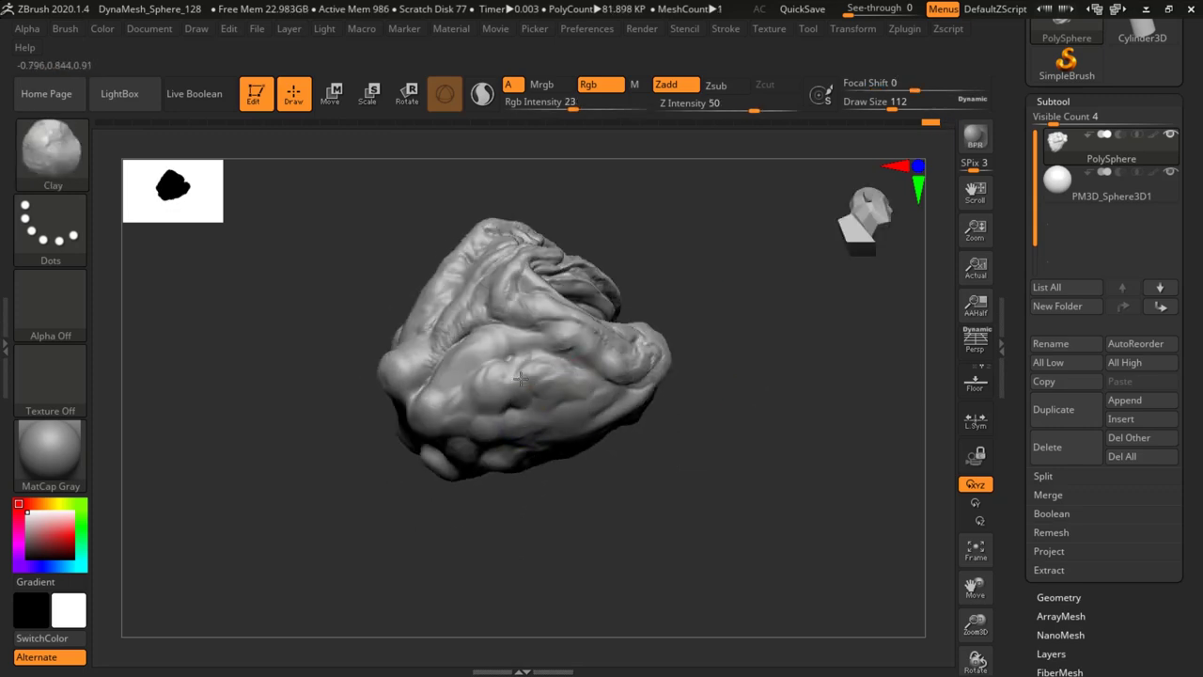
pyautogui.keyDown('shift'); pyautogui.moveTo(576, 387); pyautogui.dragTo(572, 384); pyautogui.keyUp('shift')
pyautogui.moveTo(727, 323)
pyautogui.mouseDown()
pyautogui.moveTo(758, 333)
pyautogui.moveTo(733, 335)
pyautogui.moveTo(728, 392)
pyautogui.moveTo(729, 381)
pyautogui.mouseUp()
pyautogui.press('super')
pyautogui.click(792, 662)
pyautogui.click(1145, 620)
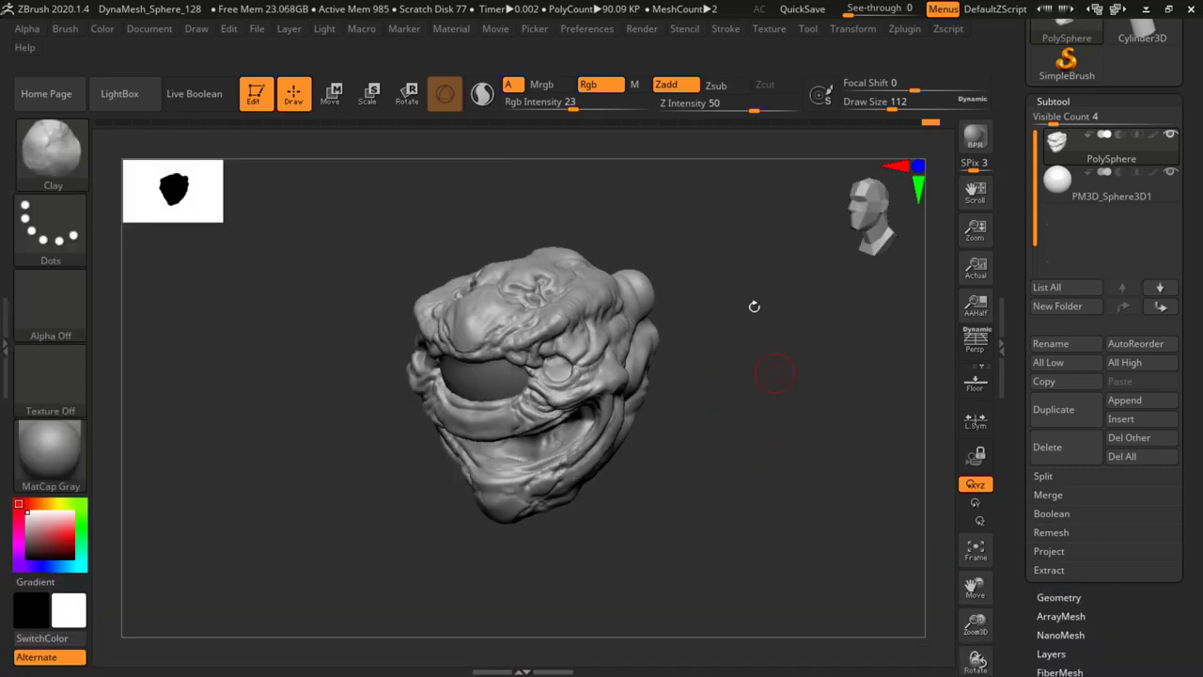
# Carve creases between the lumps on the back of the head with the DamStandard brush at draw size 101.
pyautogui.moveTo(754, 307)
pyautogui.mouseDown()
pyautogui.moveTo(695, 349)
pyautogui.moveTo(739, 363)
pyautogui.moveTo(805, 342)
pyautogui.moveTo(789, 326)
pyautogui.moveTo(814, 309)
pyautogui.moveTo(749, 231)
pyautogui.moveTo(827, 295)
pyautogui.moveTo(852, 291)
pyautogui.mouseUp()
pyautogui.moveTo(374, 259)
pyautogui.mouseDown()
pyautogui.moveTo(447, 278)
pyautogui.moveTo(471, 302)
pyautogui.mouseUp()
pyautogui.moveTo(824, 335)
pyautogui.mouseDown()
pyautogui.moveTo(766, 341)
pyautogui.moveTo(743, 325)
pyautogui.mouseUp()
pyautogui.moveTo(821, 306)
pyautogui.keyDown('alt'); pyautogui.mouseDown()
pyautogui.moveTo(770, 316)
pyautogui.moveTo(797, 359)
pyautogui.mouseUp(); pyautogui.keyUp('alt')
pyautogui.moveTo(778, 299)
pyautogui.mouseDown()
pyautogui.moveTo(745, 268)
pyautogui.moveTo(558, 271)
pyautogui.moveTo(556, 254)
pyautogui.mouseUp()
pyautogui.press('b')
pyautogui.press('d')
pyautogui.press('s')
pyautogui.moveTo(695, 306)
pyautogui.mouseDown()
pyautogui.moveTo(704, 274)
pyautogui.moveTo(667, 307)
pyautogui.moveTo(714, 320)
pyautogui.mouseUp()
pyautogui.moveTo(658, 310); pyautogui.dragTo(705, 301)
pyautogui.press('space')
pyautogui.moveTo(383, 369); pyautogui.dragTo(456, 362)
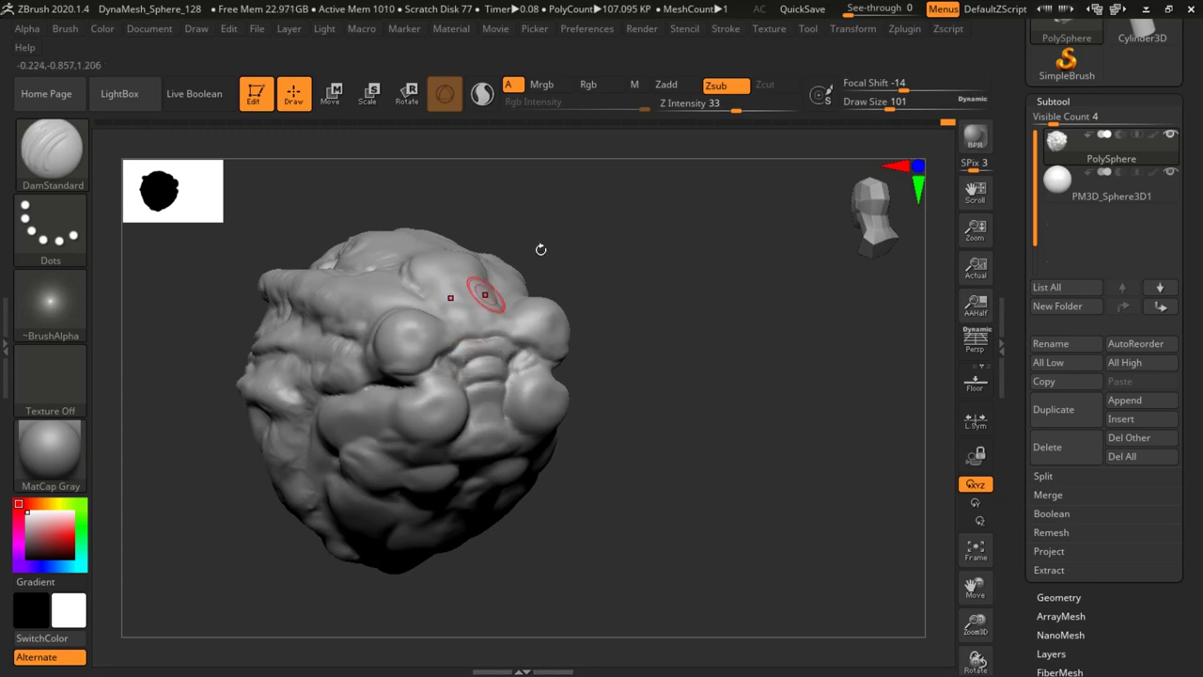
# Deepen the creases around the upper lumps and along the centre of the back of the head.
pyautogui.moveTo(492, 282); pyautogui.dragTo(523, 303, button='right')
pyautogui.moveTo(476, 296)
pyautogui.mouseDown()
pyautogui.moveTo(510, 302)
pyautogui.moveTo(462, 332)
pyautogui.mouseUp()
pyautogui.moveTo(509, 321)
pyautogui.mouseDown()
pyautogui.moveTo(503, 295)
pyautogui.moveTo(432, 277)
pyautogui.moveTo(494, 264)
pyautogui.mouseUp()
pyautogui.moveTo(633, 270)
pyautogui.mouseDown()
pyautogui.moveTo(377, 284)
pyautogui.moveTo(481, 261)
pyautogui.mouseUp()
pyautogui.moveTo(675, 265)
pyautogui.keyDown('shift'); pyautogui.mouseDown()
pyautogui.moveTo(671, 295)
pyautogui.moveTo(460, 309)
pyautogui.moveTo(473, 317)
pyautogui.mouseUp(); pyautogui.keyUp('shift')
pyautogui.moveTo(694, 268)
pyautogui.mouseDown()
pyautogui.moveTo(714, 263)
pyautogui.moveTo(663, 269)
pyautogui.mouseUp()
pyautogui.moveTo(483, 358); pyautogui.dragTo(471, 390)
pyautogui.moveTo(451, 344); pyautogui.dragTo(458, 374)
# Carve creases around the lumps on the side of the head and soften the rough spots.
pyautogui.moveTo(690, 254)
pyautogui.mouseDown()
pyautogui.moveTo(763, 182)
pyautogui.moveTo(808, 177)
pyautogui.mouseUp()
pyautogui.moveTo(593, 320); pyautogui.dragTo(526, 317)
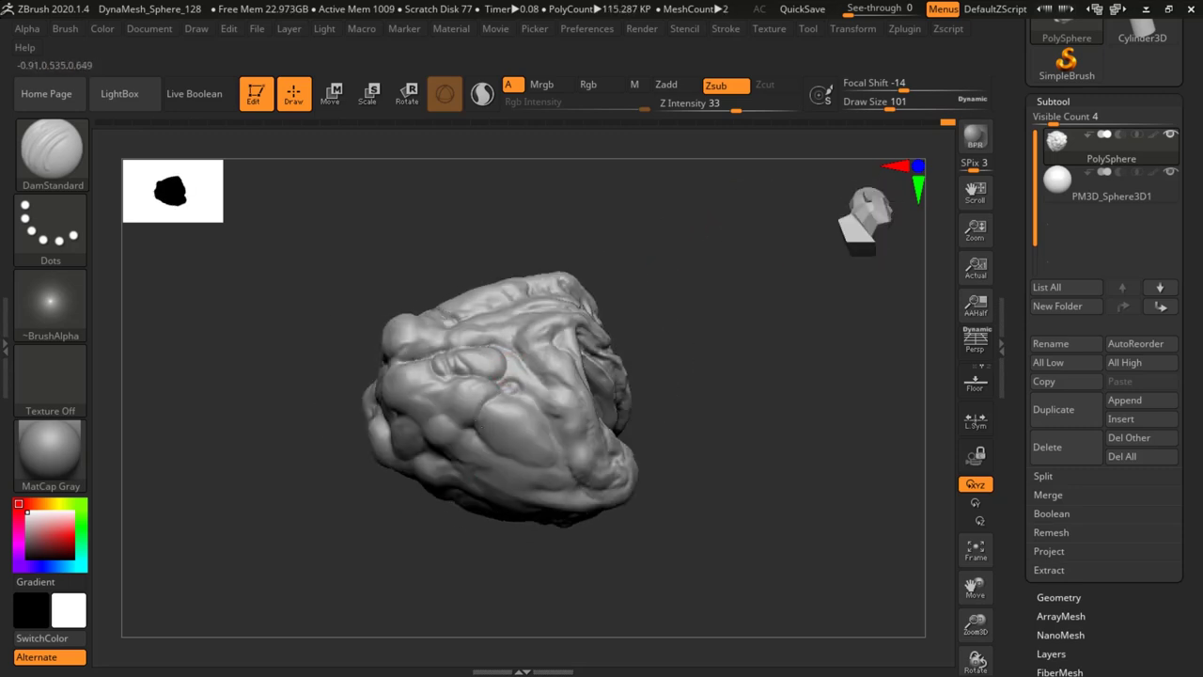
pyautogui.moveTo(423, 431); pyautogui.dragTo(429, 465)
pyautogui.moveTo(658, 291); pyautogui.dragTo(710, 232)
pyautogui.moveTo(430, 429); pyautogui.dragTo(398, 450)
pyautogui.moveTo(613, 243)
pyautogui.mouseDown()
pyautogui.moveTo(559, 271)
pyautogui.moveTo(484, 341)
pyautogui.mouseUp()
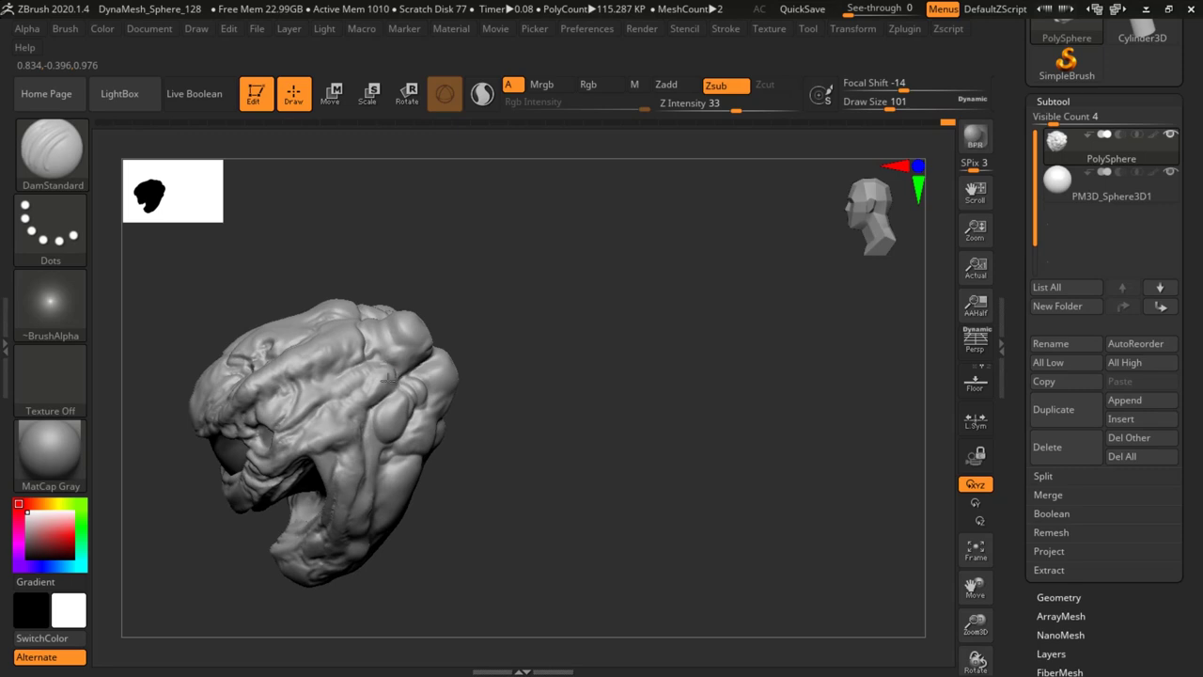
pyautogui.moveTo(398, 357)
pyautogui.mouseDown(button='right')
pyautogui.moveTo(537, 277)
pyautogui.moveTo(536, 259)
pyautogui.moveTo(486, 250)
pyautogui.moveTo(398, 421)
pyautogui.mouseUp(button='right')
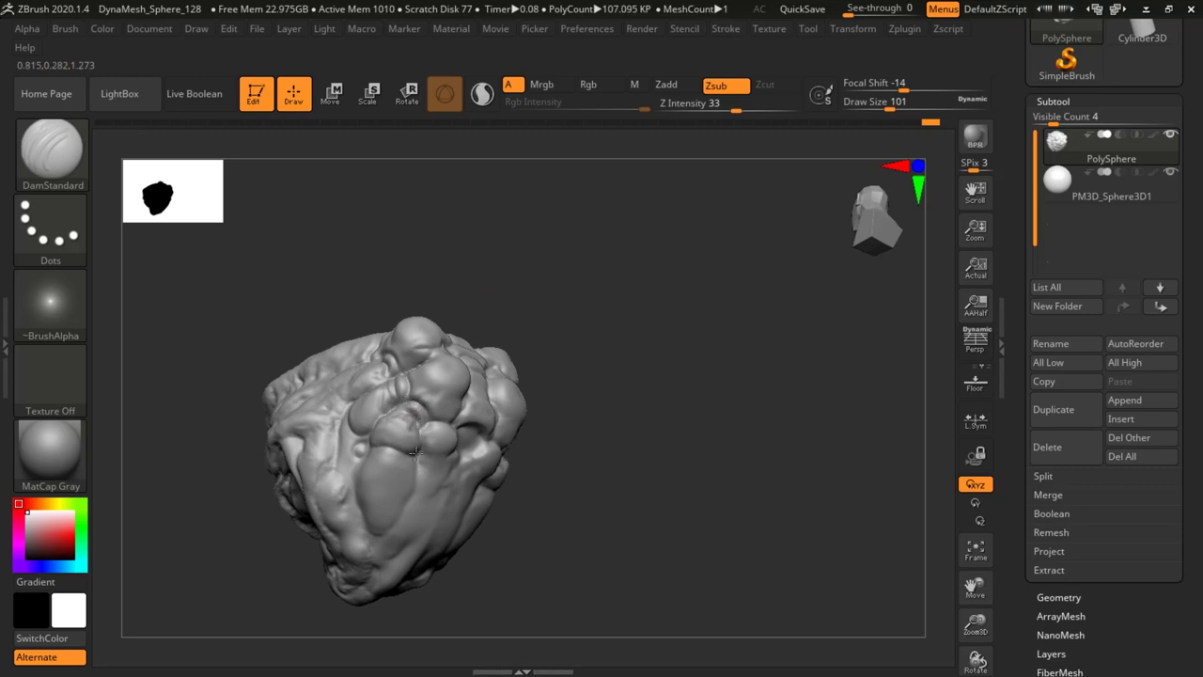
pyautogui.keyDown('shift'); pyautogui.moveTo(414, 425); pyautogui.dragTo(411, 410); pyautogui.keyUp('shift')
# Set the DamStandard brush's draw size to 74, refine the creases between the side lumps and undo the last stroke.
pyautogui.moveTo(421, 406)
pyautogui.mouseDown(button='right')
pyautogui.moveTo(648, 351)
pyautogui.moveTo(614, 333)
pyautogui.mouseUp(button='right')
pyautogui.moveTo(355, 392)
pyautogui.mouseDown(button='right')
pyautogui.moveTo(461, 332)
pyautogui.moveTo(710, 326)
pyautogui.moveTo(661, 302)
pyautogui.mouseUp(button='right')
pyautogui.moveTo(411, 433); pyautogui.dragTo(405, 423)
pyautogui.press('space')
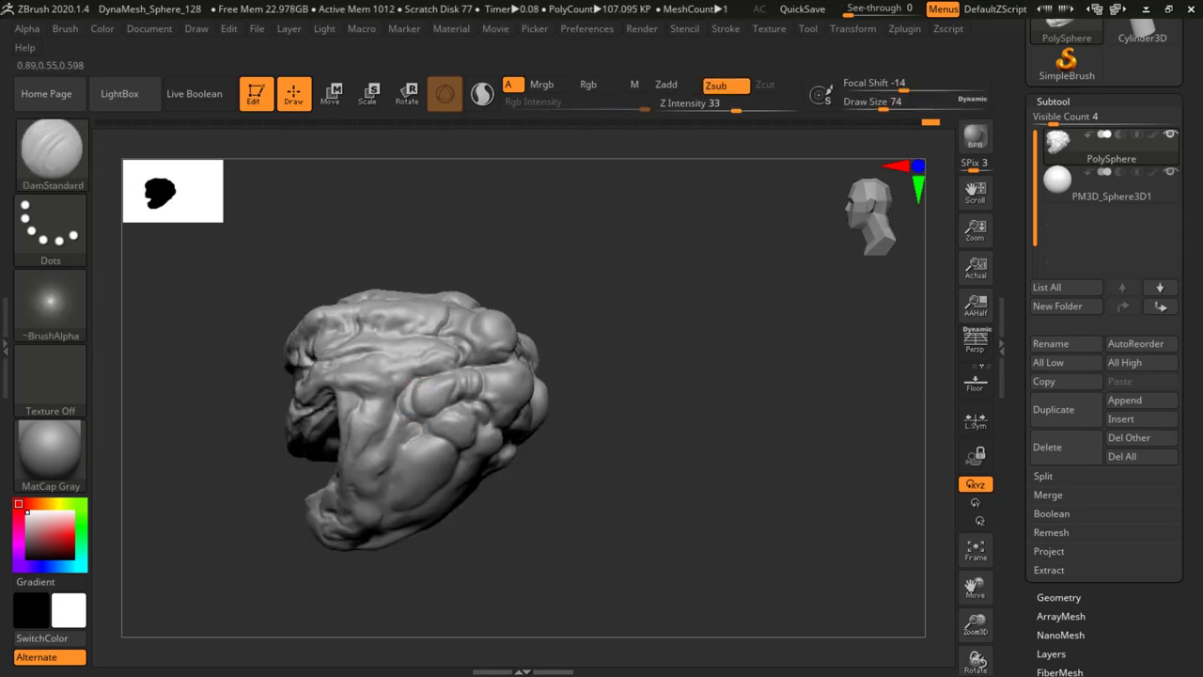
pyautogui.moveTo(635, 315)
pyautogui.mouseDown(button='right')
pyautogui.moveTo(578, 201)
pyautogui.moveTo(597, 330)
pyautogui.moveTo(564, 336)
pyautogui.mouseUp(button='right')
pyautogui.moveTo(457, 458); pyautogui.dragTo(465, 444)
pyautogui.hotkey('ctrl', 'z')
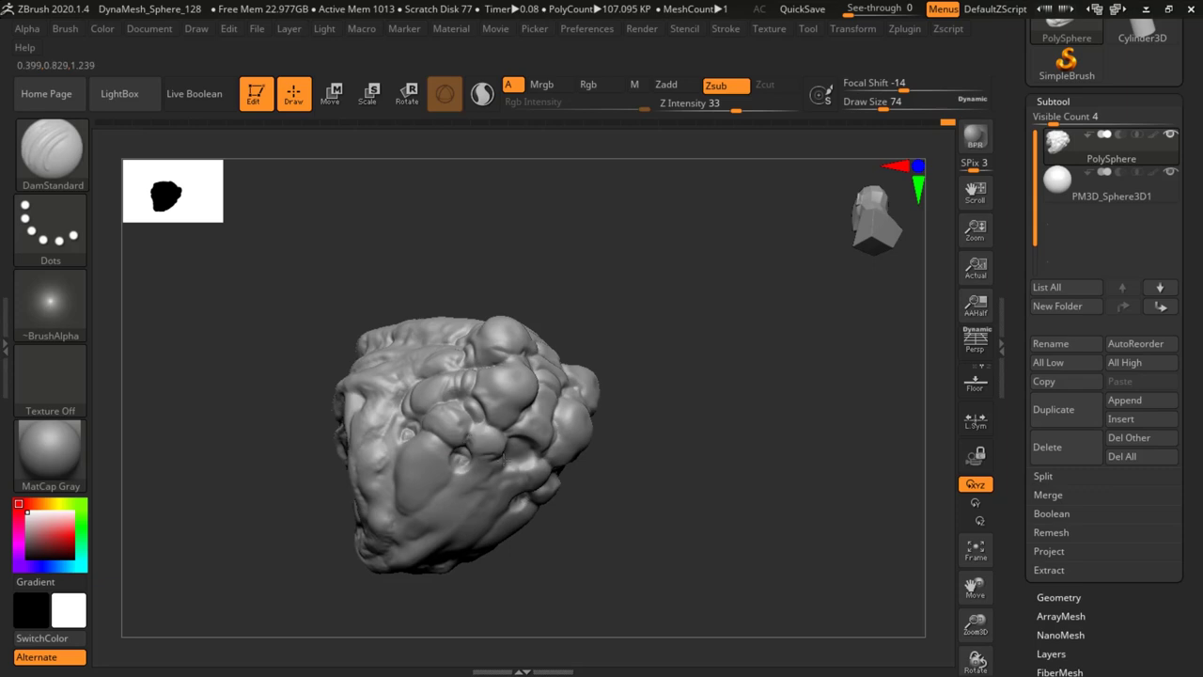
# Carve finer creases between the lumps on the underside and along the rear of the jaw.
pyautogui.moveTo(505, 449); pyautogui.dragTo(510, 432, button='right')
pyautogui.moveTo(511, 435); pyautogui.dragTo(529, 473)
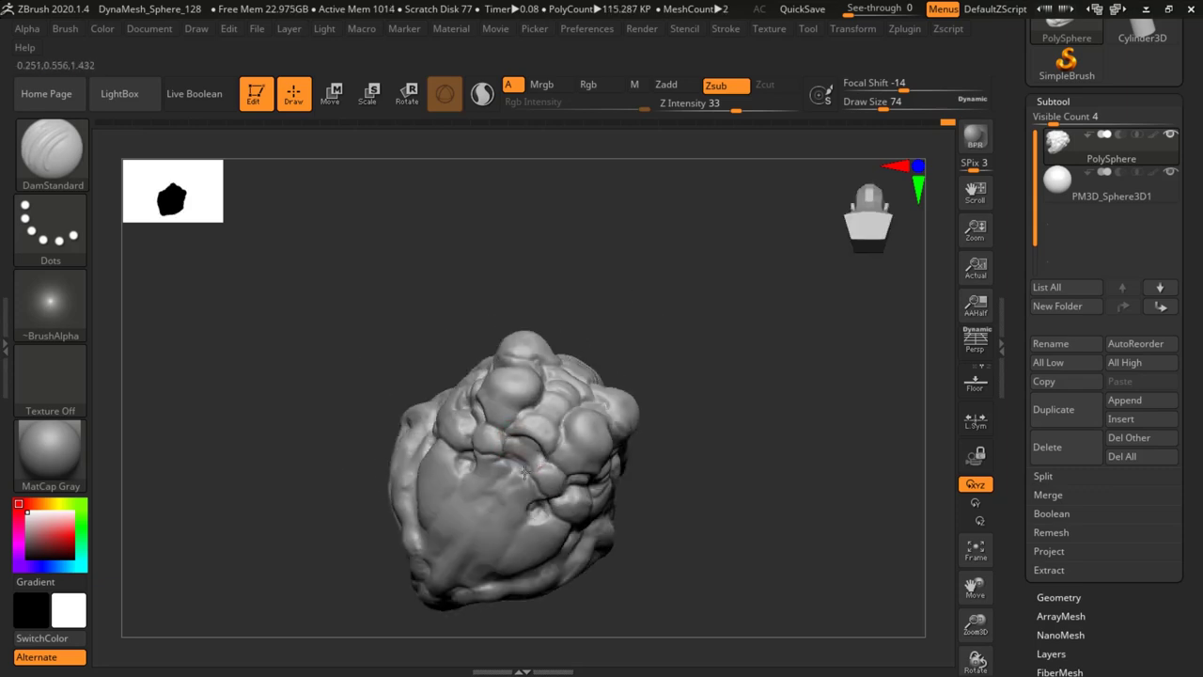
pyautogui.moveTo(601, 318)
pyautogui.mouseDown()
pyautogui.moveTo(618, 316)
pyautogui.moveTo(650, 354)
pyautogui.moveTo(623, 321)
pyautogui.mouseUp()
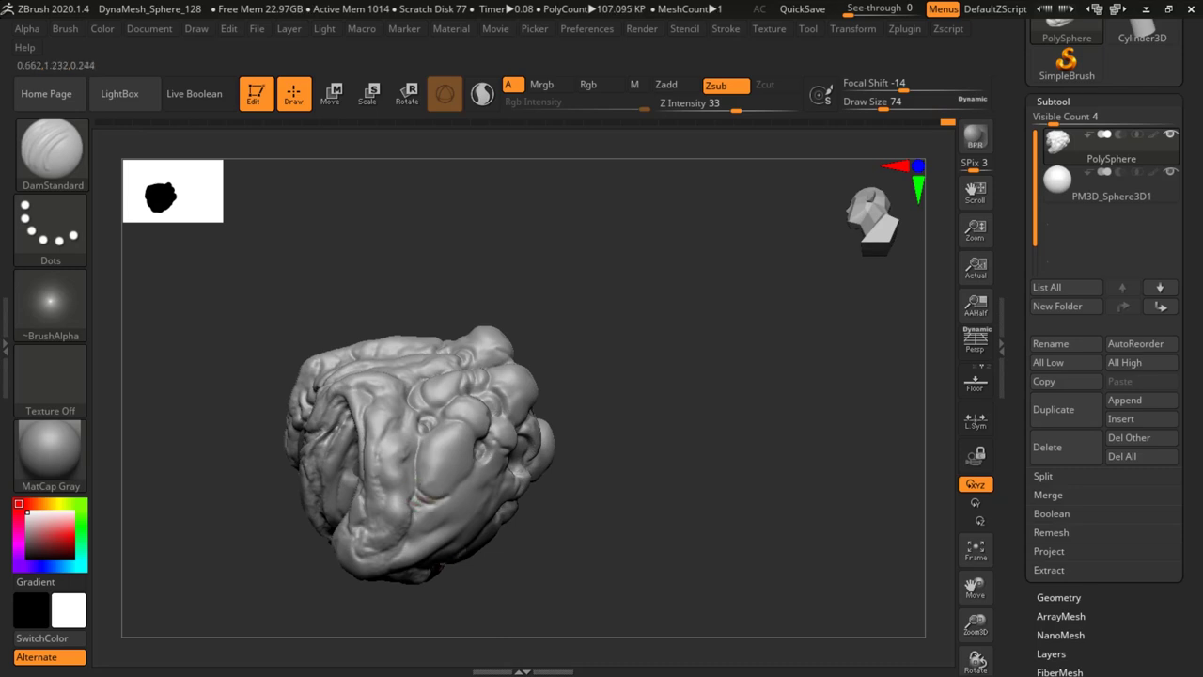
pyautogui.moveTo(627, 368)
pyautogui.mouseDown()
pyautogui.moveTo(655, 330)
pyautogui.moveTo(613, 282)
pyautogui.mouseUp()
pyautogui.moveTo(425, 441)
pyautogui.mouseDown(button='right')
pyautogui.moveTo(617, 304)
pyautogui.moveTo(626, 314)
pyautogui.moveTo(602, 276)
pyautogui.moveTo(541, 284)
pyautogui.mouseUp(button='right')
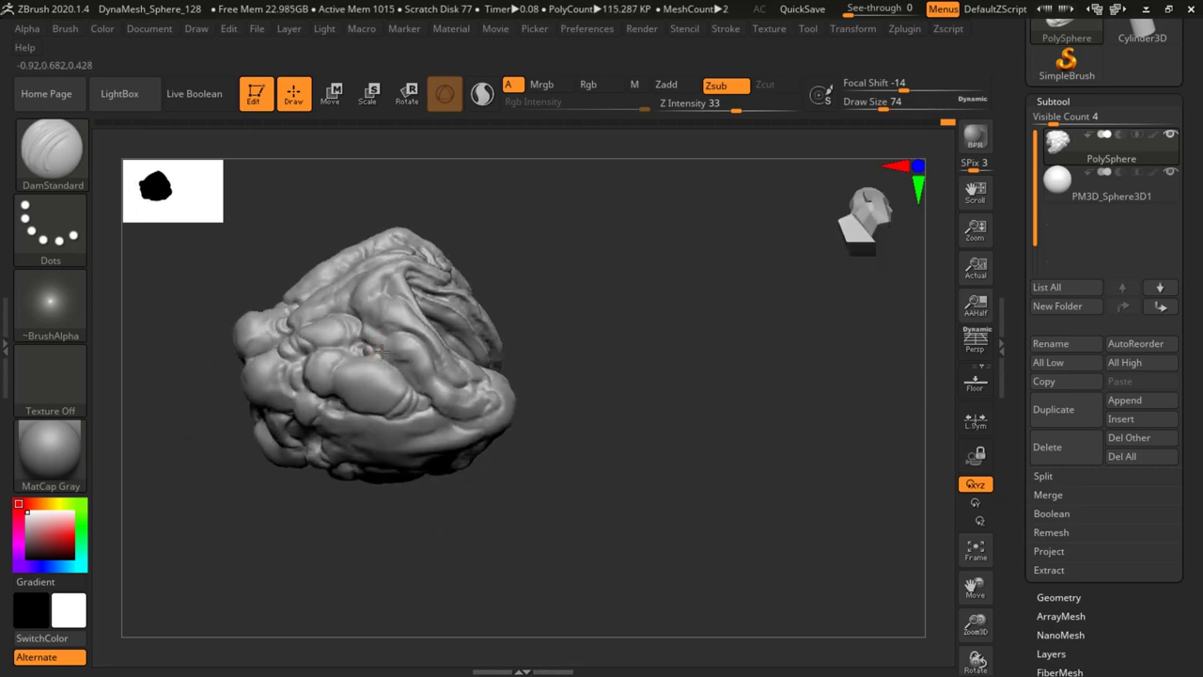
pyautogui.moveTo(417, 386)
pyautogui.mouseDown(button='right')
pyautogui.moveTo(634, 301)
pyautogui.moveTo(618, 314)
pyautogui.moveTo(584, 308)
pyautogui.mouseUp(button='right')
# Reshape the lumps on the back of the head with the Move brush at draw size 379.
pyautogui.press('b')
pyautogui.press('v')
pyautogui.press('space')
pyautogui.moveTo(585, 304); pyautogui.dragTo(635, 300)
pyautogui.moveTo(540, 269); pyautogui.dragTo(512, 330)
pyautogui.moveTo(568, 302); pyautogui.dragTo(532, 263, button='right')
pyautogui.moveTo(498, 362); pyautogui.dragTo(512, 385)
pyautogui.moveTo(672, 282); pyautogui.dragTo(583, 233, button='right')
pyautogui.moveTo(537, 416); pyautogui.dragTo(503, 431)
# Push the protruding lumps into a more compact outline across the back and side of the head.
pyautogui.moveTo(687, 459)
pyautogui.mouseDown()
pyautogui.moveTo(611, 470)
pyautogui.moveTo(663, 449)
pyautogui.mouseUp()
pyautogui.moveTo(555, 395); pyautogui.dragTo(564, 381)
pyautogui.moveTo(705, 404); pyautogui.dragTo(622, 399)
pyautogui.moveTo(602, 419); pyautogui.dragTo(609, 406)
pyautogui.keyDown('ctrl'); pyautogui.moveTo(723, 404); pyautogui.dragTo(762, 437); pyautogui.keyUp('ctrl')
pyautogui.moveTo(654, 365); pyautogui.dragTo(657, 340)
pyautogui.moveTo(663, 299); pyautogui.dragTo(655, 292)
pyautogui.moveTo(711, 263); pyautogui.dragTo(679, 329)
pyautogui.moveTo(703, 246); pyautogui.dragTo(722, 226)
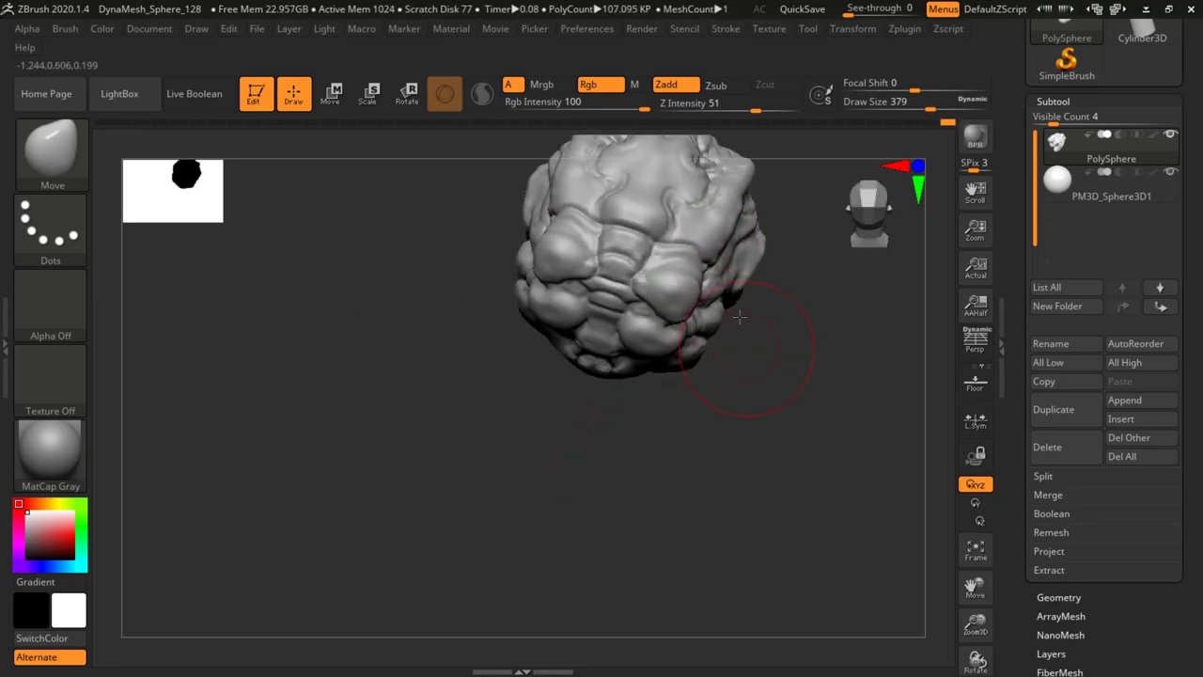
# Adjust the outer contour of the lumps along the side of the head.
pyautogui.moveTo(747, 343); pyautogui.dragTo(786, 390)
pyautogui.moveTo(712, 275); pyautogui.dragTo(705, 260)
pyautogui.moveTo(771, 436); pyautogui.dragTo(837, 456)
pyautogui.keyDown('alt'); pyautogui.moveTo(823, 461); pyautogui.dragTo(516, 497); pyautogui.keyUp('alt')
pyautogui.moveTo(663, 399)
pyautogui.mouseDown()
pyautogui.moveTo(749, 325)
pyautogui.moveTo(792, 339)
pyautogui.moveTo(748, 330)
pyautogui.mouseUp()
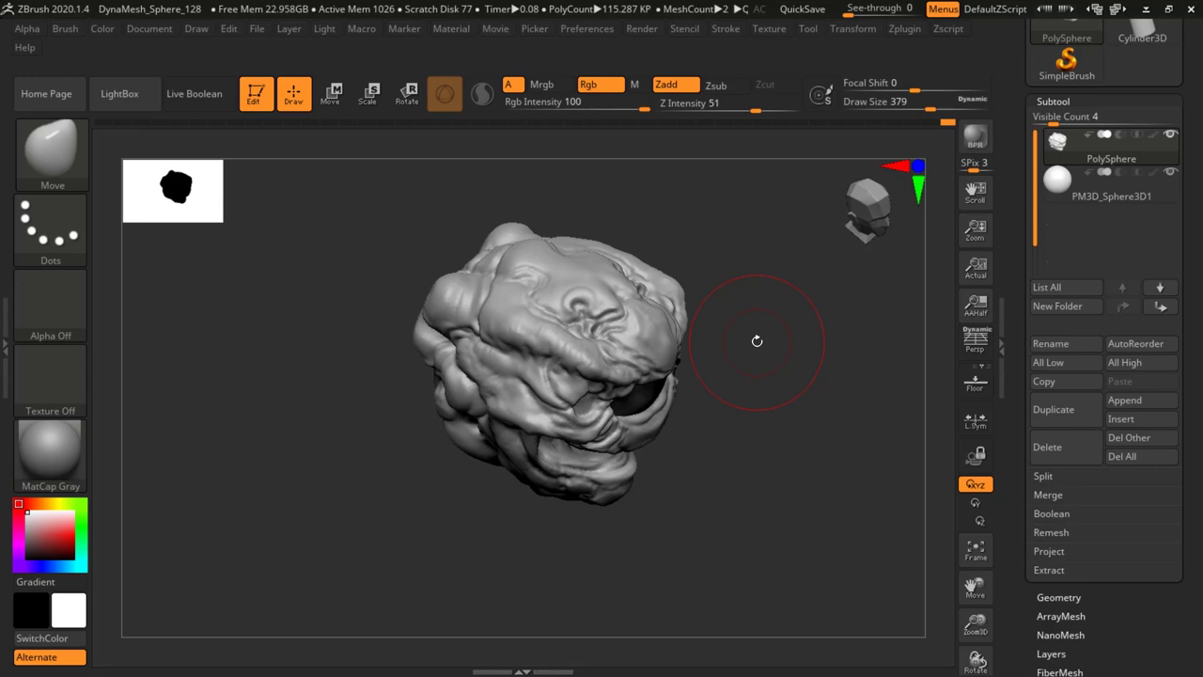
# Set the Move brush's draw size to 324 and reshape the top and sides of the head.
pyautogui.moveTo(740, 282)
pyautogui.mouseDown()
pyautogui.moveTo(762, 381)
pyautogui.moveTo(773, 362)
pyautogui.moveTo(746, 357)
pyautogui.mouseUp()
pyautogui.press('space')
pyautogui.moveTo(766, 299)
pyautogui.mouseDown()
pyautogui.moveTo(786, 312)
pyautogui.moveTo(800, 352)
pyautogui.moveTo(788, 361)
pyautogui.mouseUp()
pyautogui.press('space')
pyautogui.moveTo(634, 355)
pyautogui.mouseDown()
pyautogui.moveTo(658, 355)
pyautogui.moveTo(664, 340)
pyautogui.mouseUp()
pyautogui.moveTo(697, 252)
pyautogui.mouseDown()
pyautogui.moveTo(693, 274)
pyautogui.moveTo(649, 264)
pyautogui.moveTo(696, 256)
pyautogui.mouseUp()
pyautogui.moveTo(795, 287)
pyautogui.mouseDown()
pyautogui.moveTo(833, 314)
pyautogui.moveTo(713, 307)
pyautogui.mouseUp()
pyautogui.moveTo(713, 306)
pyautogui.mouseDown()
pyautogui.moveTo(707, 284)
pyautogui.moveTo(860, 306)
pyautogui.mouseUp()
pyautogui.moveTo(814, 338)
pyautogui.mouseDown()
pyautogui.moveTo(757, 356)
pyautogui.moveTo(760, 337)
pyautogui.mouseUp()
pyautogui.moveTo(784, 245); pyautogui.dragTo(870, 287)
pyautogui.moveTo(758, 315); pyautogui.dragTo(778, 309)
pyautogui.moveTo(867, 290)
pyautogui.mouseDown()
pyautogui.moveTo(799, 290)
pyautogui.moveTo(835, 295)
pyautogui.moveTo(816, 329)
pyautogui.mouseUp()
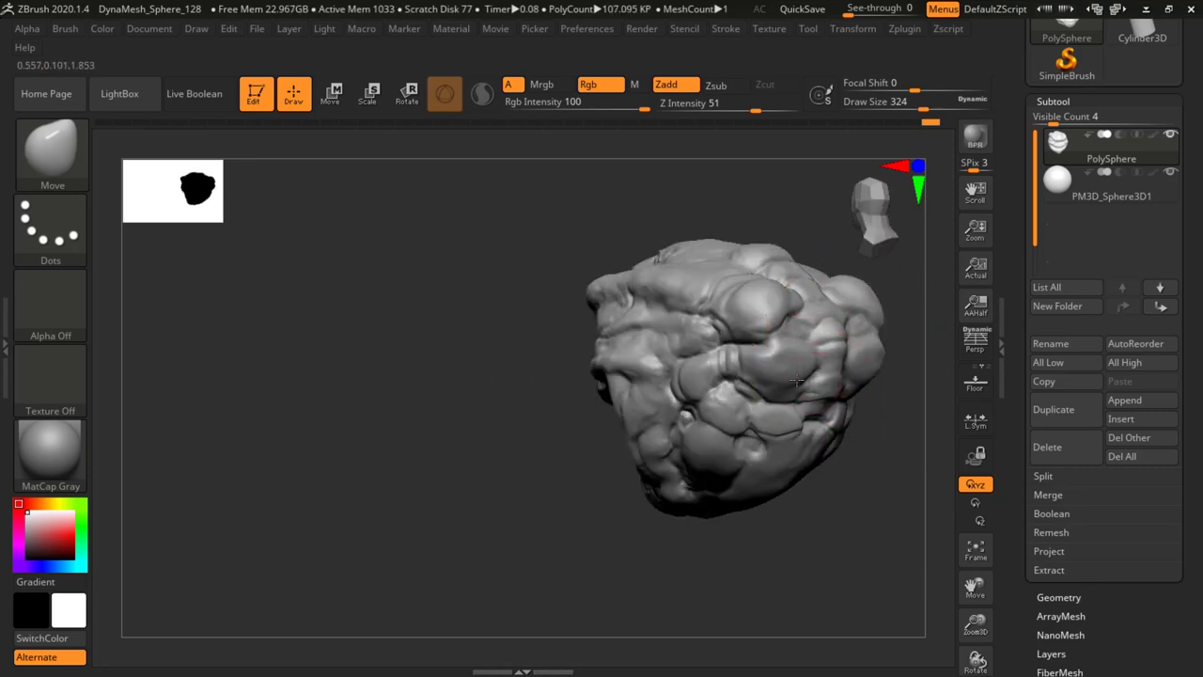
# Shift the lower rear lumps and refine the contour of the upper back of the head.
pyautogui.moveTo(838, 429); pyautogui.dragTo(880, 440)
pyautogui.moveTo(790, 444); pyautogui.dragTo(745, 438)
pyautogui.moveTo(725, 282); pyautogui.dragTo(718, 293)
pyautogui.moveTo(656, 199)
pyautogui.mouseDown()
pyautogui.moveTo(697, 203)
pyautogui.moveTo(706, 235)
pyautogui.mouseUp()
# Set the Move brush's draw size to 525 and reshape the crown and back of the head in profile.
pyautogui.press('space')
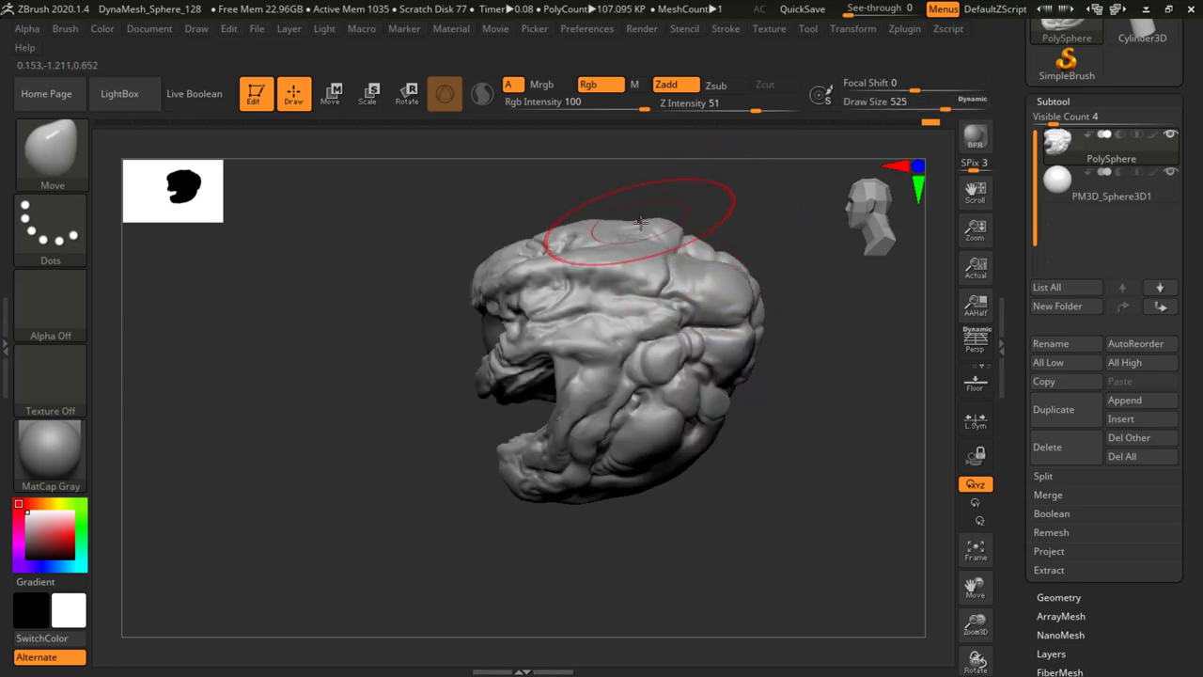
pyautogui.moveTo(701, 315)
pyautogui.mouseDown()
pyautogui.moveTo(701, 296)
pyautogui.moveTo(686, 303)
pyautogui.mouseUp()
pyautogui.moveTo(828, 414); pyautogui.dragTo(766, 410)
pyautogui.moveTo(778, 329); pyautogui.dragTo(773, 308)
pyautogui.moveTo(461, 251); pyautogui.dragTo(530, 255)
pyautogui.moveTo(705, 141)
pyautogui.keyDown('alt'); pyautogui.mouseDown()
pyautogui.moveTo(620, 236)
pyautogui.moveTo(599, 201)
pyautogui.mouseUp(); pyautogui.keyUp('alt')
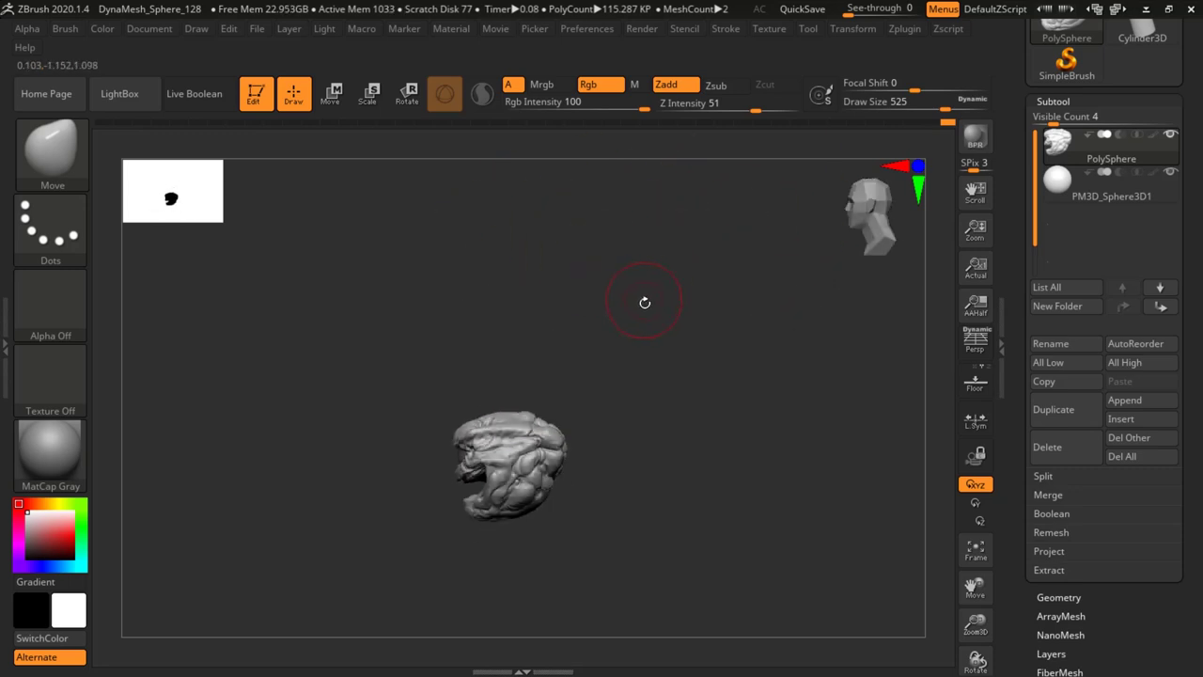
pyautogui.moveTo(669, 344)
pyautogui.keyDown('alt'); pyautogui.mouseDown()
pyautogui.moveTo(710, 338)
pyautogui.moveTo(639, 380)
pyautogui.mouseUp(); pyautogui.keyUp('alt')
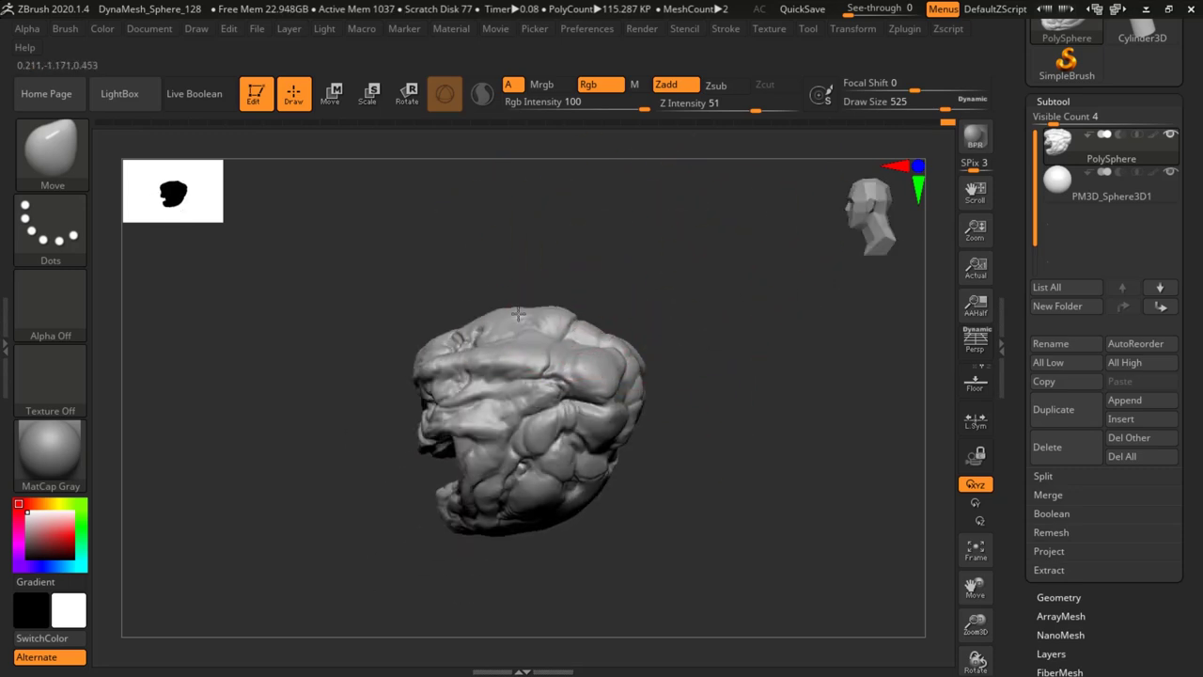
# Pull the crown and rear contour into a rounder overall head silhouette.
pyautogui.moveTo(592, 324); pyautogui.dragTo(716, 393, button='right')
pyautogui.moveTo(716, 394)
pyautogui.mouseDown()
pyautogui.moveTo(710, 264)
pyautogui.moveTo(656, 293)
pyautogui.mouseUp()
pyautogui.press(']')
pyautogui.moveTo(588, 360)
pyautogui.mouseDown(button='right')
pyautogui.moveTo(720, 306)
pyautogui.moveTo(603, 394)
pyautogui.mouseUp(button='right')
pyautogui.moveTo(593, 437)
pyautogui.mouseDown(button='right')
pyautogui.moveTo(655, 336)
pyautogui.moveTo(604, 344)
pyautogui.moveTo(599, 279)
pyautogui.moveTo(567, 275)
pyautogui.mouseUp(button='right')
pyautogui.press('[')
pyautogui.moveTo(569, 268)
pyautogui.mouseDown()
pyautogui.moveTo(555, 284)
pyautogui.moveTo(718, 314)
pyautogui.moveTo(757, 227)
pyautogui.mouseUp()
pyautogui.moveTo(662, 401)
pyautogui.mouseDown()
pyautogui.moveTo(717, 386)
pyautogui.moveTo(749, 315)
pyautogui.mouseUp()
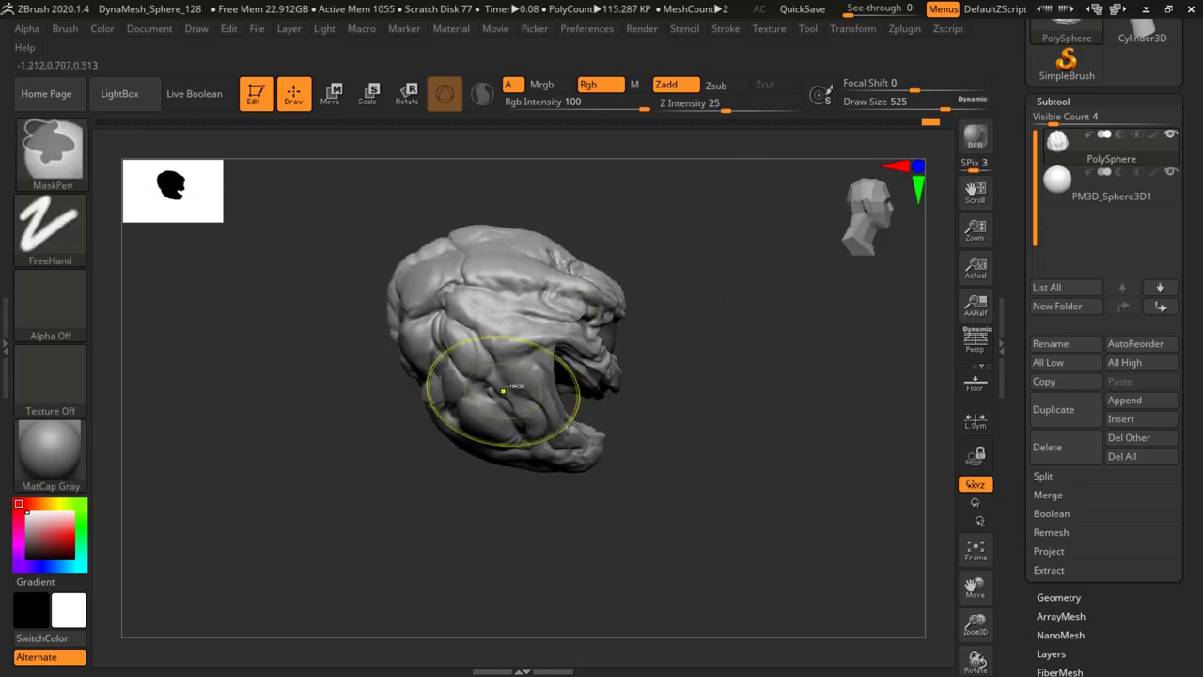
pyautogui.moveTo(747, 254)
pyautogui.mouseDown()
pyautogui.moveTo(669, 220)
pyautogui.moveTo(719, 235)
pyautogui.moveTo(672, 268)
pyautogui.mouseUp()
pyautogui.moveTo(762, 326); pyautogui.dragTo(702, 337, button='right')
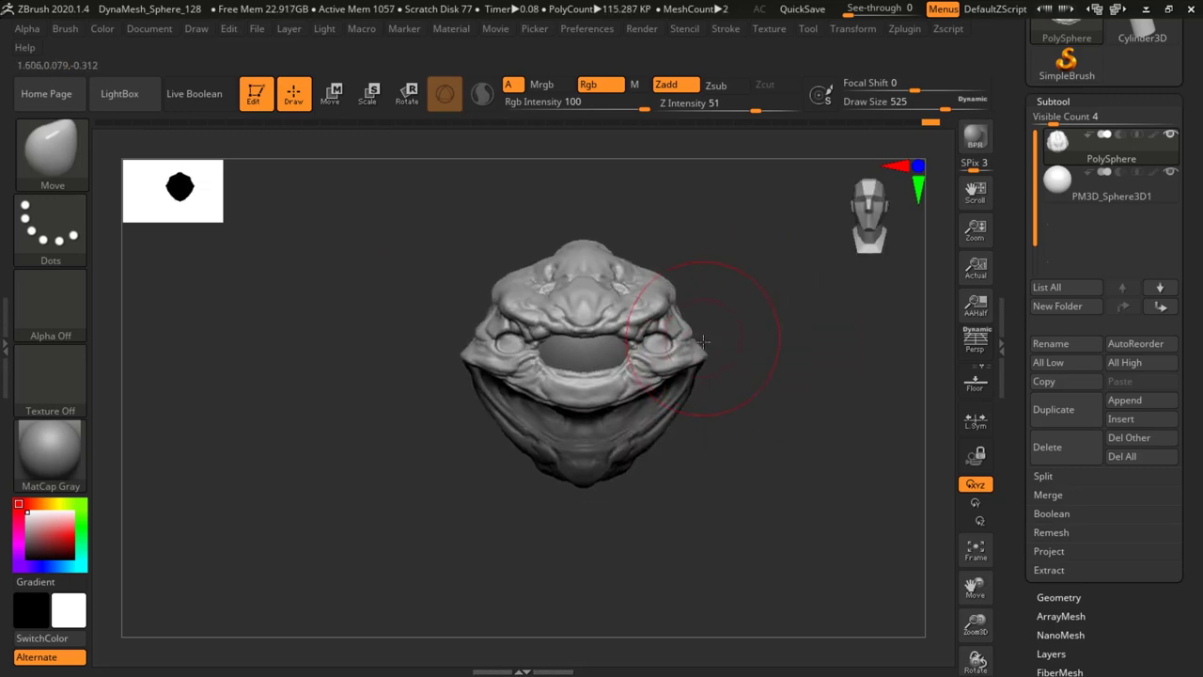
# Mask the upper face and head with the MaskPen brush at draw size 305, leaving the lower jaw unmasked.
pyautogui.moveTo(780, 339)
pyautogui.mouseDown()
pyautogui.moveTo(730, 258)
pyautogui.moveTo(749, 369)
pyautogui.moveTo(723, 387)
pyautogui.mouseUp()
pyautogui.keyDown('ctrl'); pyautogui.click(750, 369); pyautogui.keyUp('ctrl')
pyautogui.moveTo(855, 330); pyautogui.dragTo(888, 333)
pyautogui.moveTo(804, 379); pyautogui.dragTo(799, 315)
pyautogui.press('space')
pyautogui.moveTo(635, 340); pyautogui.dragTo(614, 342)
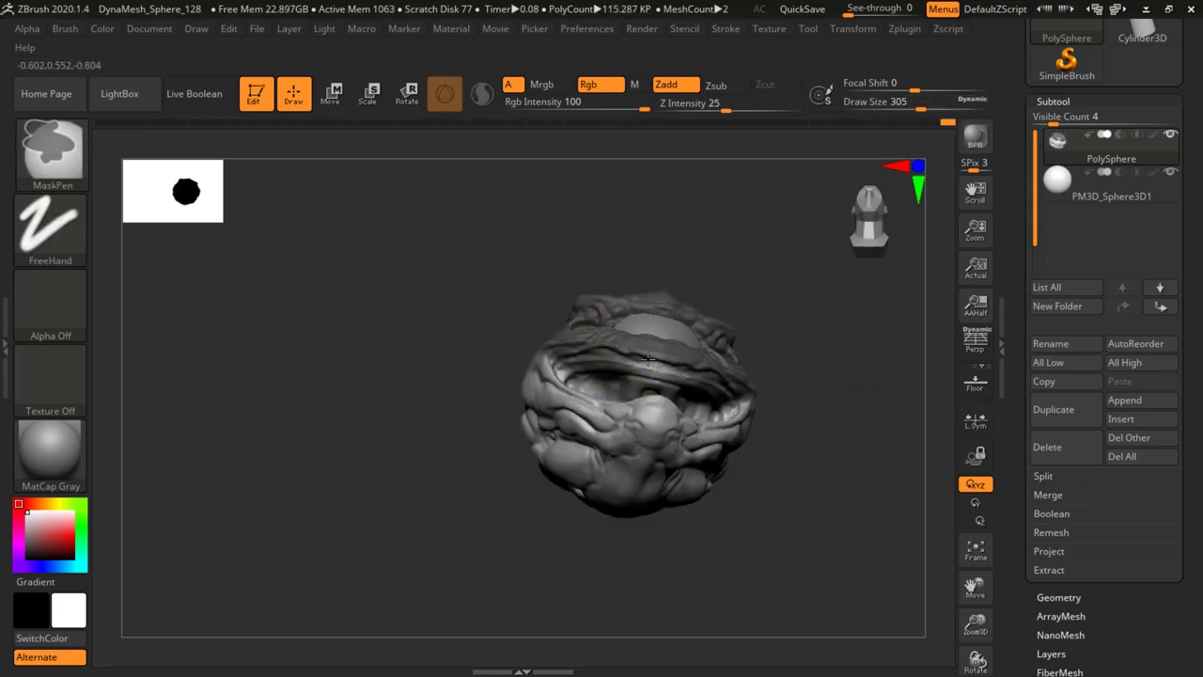
pyautogui.moveTo(796, 351)
pyautogui.keyDown('shift'); pyautogui.mouseDown()
pyautogui.moveTo(792, 408)
pyautogui.moveTo(805, 382)
pyautogui.moveTo(765, 387)
pyautogui.mouseUp(); pyautogui.keyUp('shift')
# Set the Move brush's draw size to 437 and reshape the unmasked lower jaw and chin.
pyautogui.press('space')
pyautogui.moveTo(718, 329); pyautogui.dragTo(703, 329)
pyautogui.keyDown('shift'); pyautogui.moveTo(817, 406); pyautogui.dragTo(827, 406); pyautogui.keyUp('shift')
pyautogui.moveTo(634, 354); pyautogui.dragTo(690, 370, button='right')
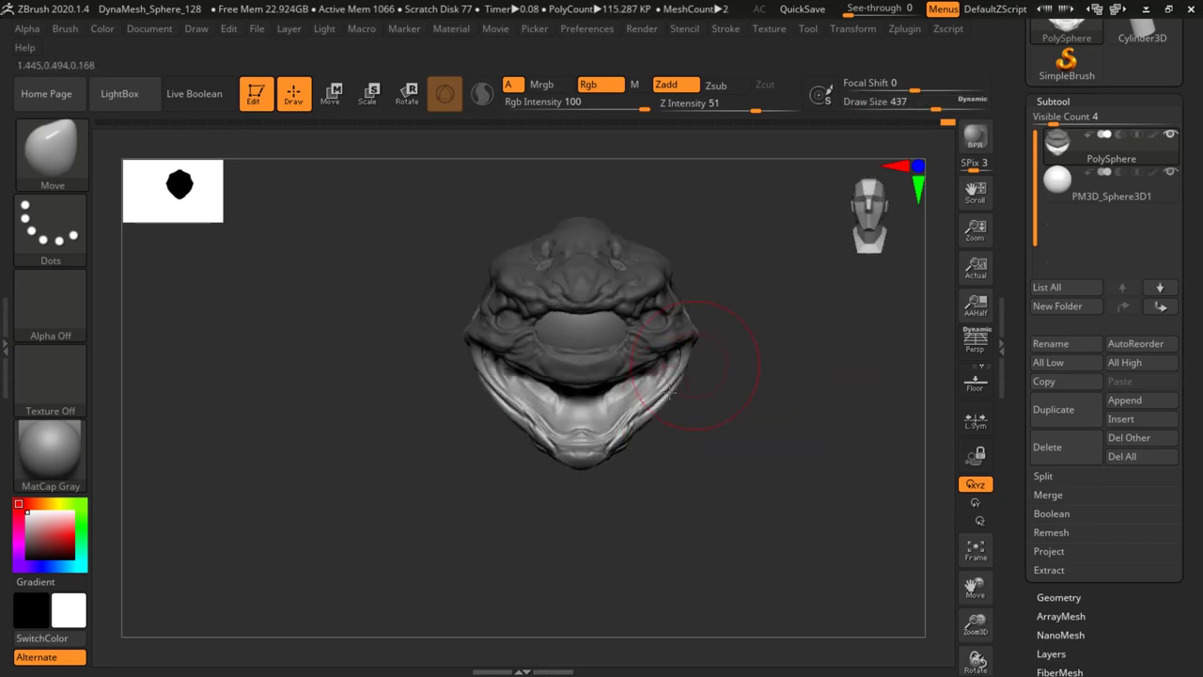
pyautogui.moveTo(630, 445); pyautogui.dragTo(733, 446, button='right')
pyautogui.moveTo(594, 446); pyautogui.dragTo(569, 483)
pyautogui.moveTo(742, 447); pyautogui.dragTo(606, 434, button='right')
pyautogui.moveTo(782, 394); pyautogui.dragTo(757, 394, button='right')
pyautogui.moveTo(686, 419); pyautogui.dragTo(665, 390, button='right')
pyautogui.moveTo(766, 350)
pyautogui.mouseDown(button='right')
pyautogui.moveTo(744, 382)
pyautogui.moveTo(765, 374)
pyautogui.mouseUp(button='right')
pyautogui.moveTo(746, 225)
pyautogui.mouseDown(button='right')
pyautogui.moveTo(782, 279)
pyautogui.moveTo(738, 259)
pyautogui.mouseUp(button='right')
# Pull the sides and rear of the unmasked jaw outward into a fuller shape.
pyautogui.moveTo(722, 291); pyautogui.dragTo(786, 298)
pyautogui.moveTo(787, 298); pyautogui.dragTo(824, 299, button='right')
pyautogui.moveTo(736, 305); pyautogui.dragTo(779, 295)
pyautogui.moveTo(778, 295)
pyautogui.mouseDown(button='right')
pyautogui.moveTo(752, 317)
pyautogui.moveTo(793, 322)
pyautogui.moveTo(795, 341)
pyautogui.moveTo(530, 376)
pyautogui.moveTo(766, 335)
pyautogui.moveTo(725, 370)
pyautogui.mouseUp(button='right')
pyautogui.moveTo(725, 370); pyautogui.dragTo(733, 390)
pyautogui.moveTo(733, 390); pyautogui.dragTo(841, 399, button='right')
pyautogui.keyDown('shift'); pyautogui.moveTo(842, 398); pyautogui.dragTo(846, 387); pyautogui.keyUp('shift')
pyautogui.moveTo(562, 408); pyautogui.dragTo(724, 413)
pyautogui.moveTo(752, 247); pyautogui.dragTo(745, 274)
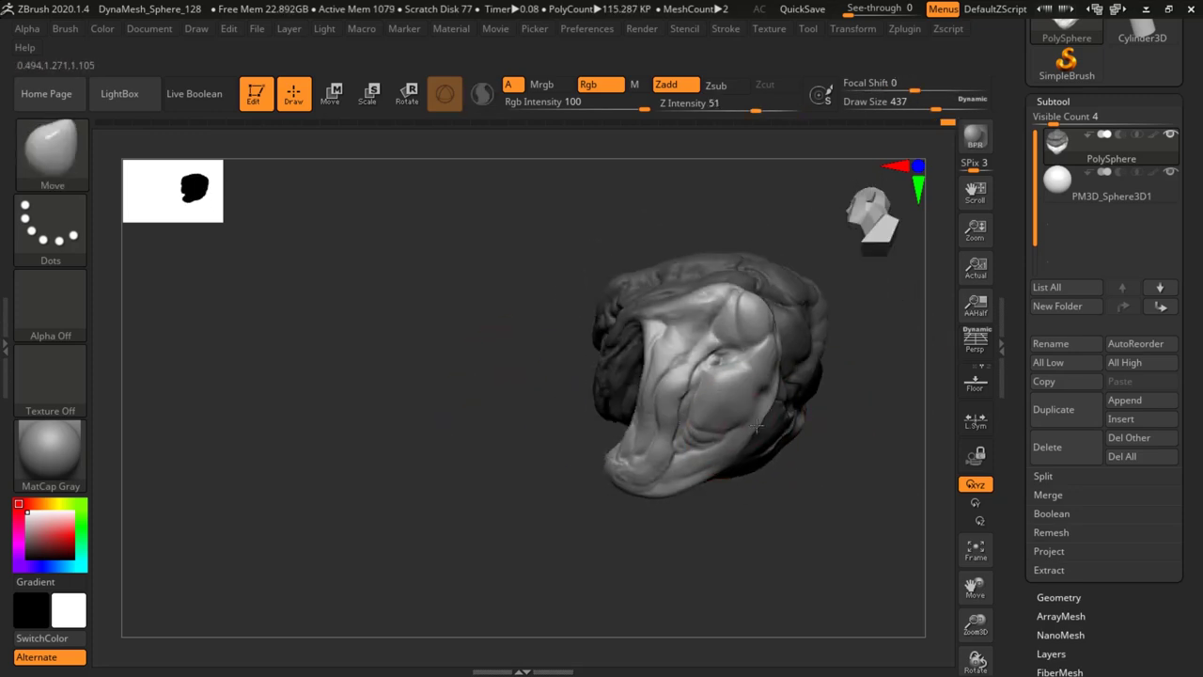
# Invert the mask to protect the jaw and adjust the head behind it with a larger Move brush.
pyautogui.keyDown('ctrl'); pyautogui.click(847, 430); pyautogui.keyUp('ctrl')
pyautogui.press('space')
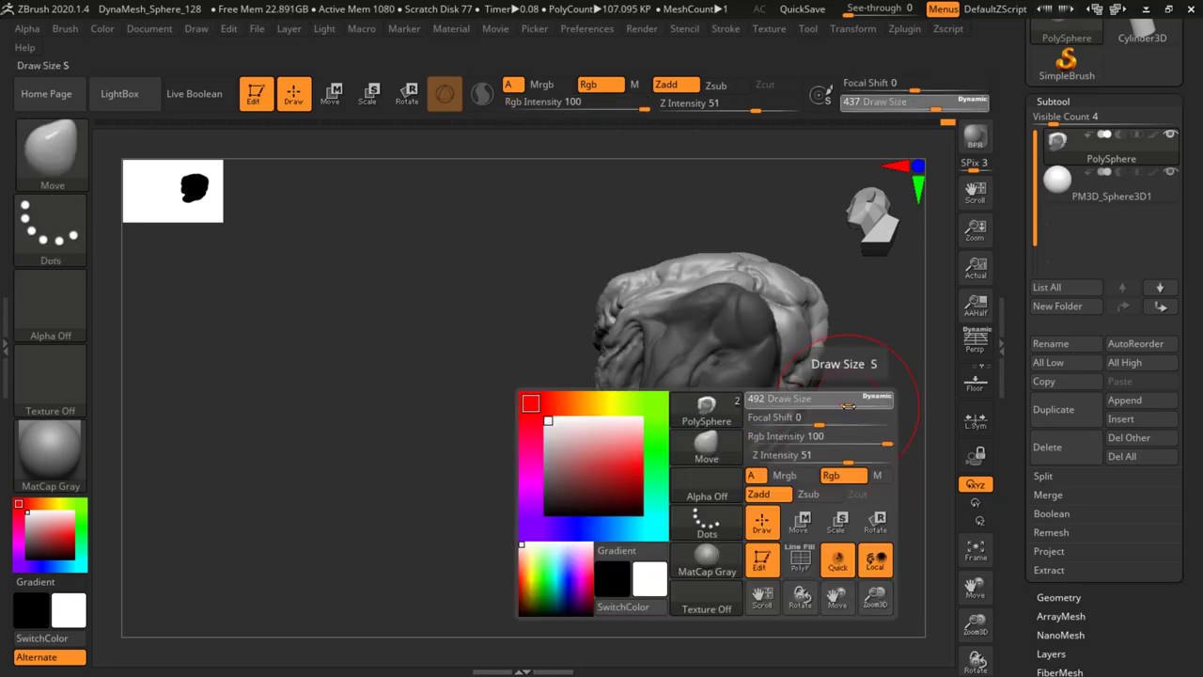
pyautogui.moveTo(843, 402); pyautogui.dragTo(863, 401)
pyautogui.moveTo(781, 416); pyautogui.dragTo(807, 405)
# Clear the mask, then smooth and reshape the transition between the jaw and the back of the head.
pyautogui.keyDown('ctrl'); pyautogui.moveTo(869, 437); pyautogui.dragTo(888, 460); pyautogui.keyUp('ctrl')
pyautogui.moveTo(865, 442); pyautogui.dragTo(812, 430, button='right')
pyautogui.keyDown('shift'); pyautogui.moveTo(811, 430); pyautogui.dragTo(789, 437); pyautogui.keyUp('shift')
pyautogui.moveTo(790, 423); pyautogui.dragTo(882, 386, button='right')
pyautogui.moveTo(882, 387); pyautogui.dragTo(851, 376)
pyautogui.moveTo(743, 361); pyautogui.dragTo(658, 395, button='right')
pyautogui.keyDown('shift'); pyautogui.moveTo(740, 425); pyautogui.dragTo(747, 408); pyautogui.keyUp('shift')
pyautogui.moveTo(649, 434); pyautogui.dragTo(878, 425, button='right')
pyautogui.moveTo(782, 356); pyautogui.dragTo(796, 363)
pyautogui.moveTo(814, 415)
pyautogui.mouseDown(button='right')
pyautogui.moveTo(871, 420)
pyautogui.moveTo(771, 403)
pyautogui.moveTo(829, 403)
pyautogui.moveTo(803, 408)
pyautogui.mouseUp(button='right')
# Build up clay on the side of the head above the jaw with the ClayBuildup brush at draw size 101.
pyautogui.press('b')
pyautogui.press('c')
pyautogui.press('b')
pyautogui.press('space')
pyautogui.moveTo(755, 304); pyautogui.dragTo(697, 305)
pyautogui.moveTo(763, 299)
pyautogui.mouseDown(button='right')
pyautogui.moveTo(760, 316)
pyautogui.moveTo(711, 321)
pyautogui.moveTo(707, 295)
pyautogui.mouseUp(button='right')
pyautogui.moveTo(707, 270); pyautogui.dragTo(706, 277)
pyautogui.moveTo(708, 272); pyautogui.dragTo(787, 243, button='right')
pyautogui.press('space')
pyautogui.moveTo(558, 315); pyautogui.dragTo(573, 288)
pyautogui.moveTo(879, 308)
pyautogui.mouseDown(button='right')
pyautogui.moveTo(809, 308)
pyautogui.moveTo(814, 298)
pyautogui.moveTo(759, 329)
pyautogui.mouseUp(button='right')
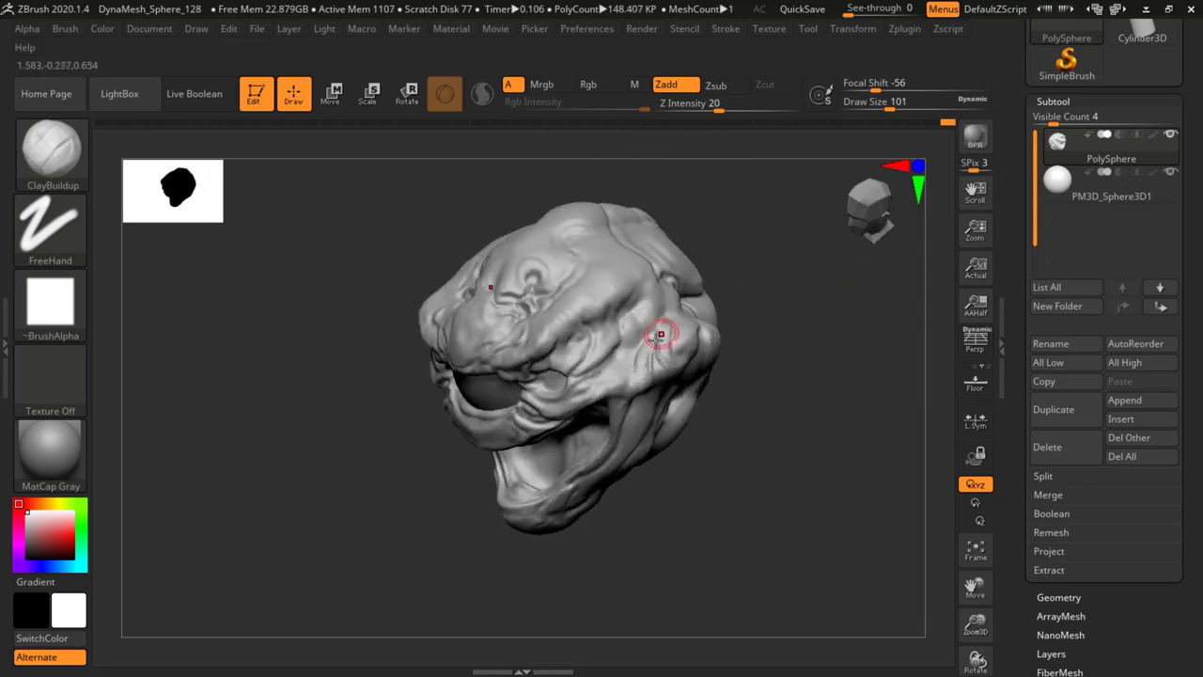
# Add clay around the jaw joint behind the mouth corner and smooth it into the cheek.
pyautogui.moveTo(649, 360)
pyautogui.mouseDown(button='right')
pyautogui.moveTo(760, 349)
pyautogui.moveTo(665, 393)
pyautogui.mouseUp(button='right')
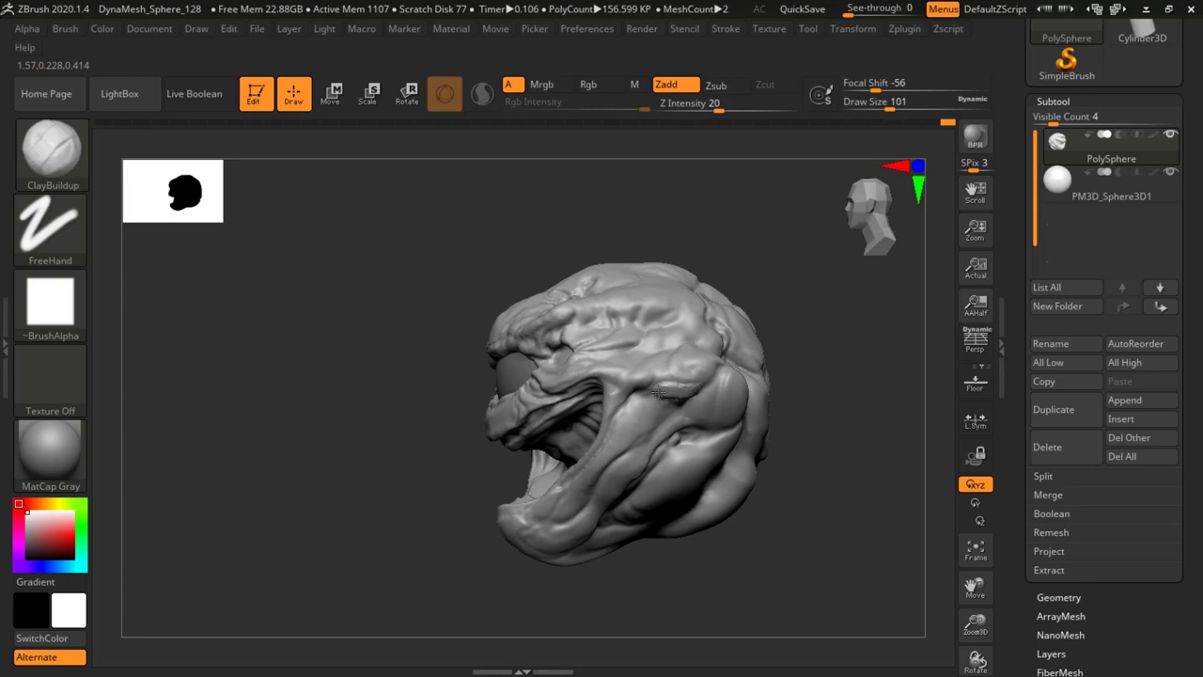
pyautogui.moveTo(668, 395); pyautogui.dragTo(695, 388)
pyautogui.moveTo(782, 374); pyautogui.dragTo(724, 311, button='right')
pyautogui.moveTo(709, 390)
pyautogui.mouseDown()
pyautogui.moveTo(645, 410)
pyautogui.moveTo(660, 397)
pyautogui.mouseUp()
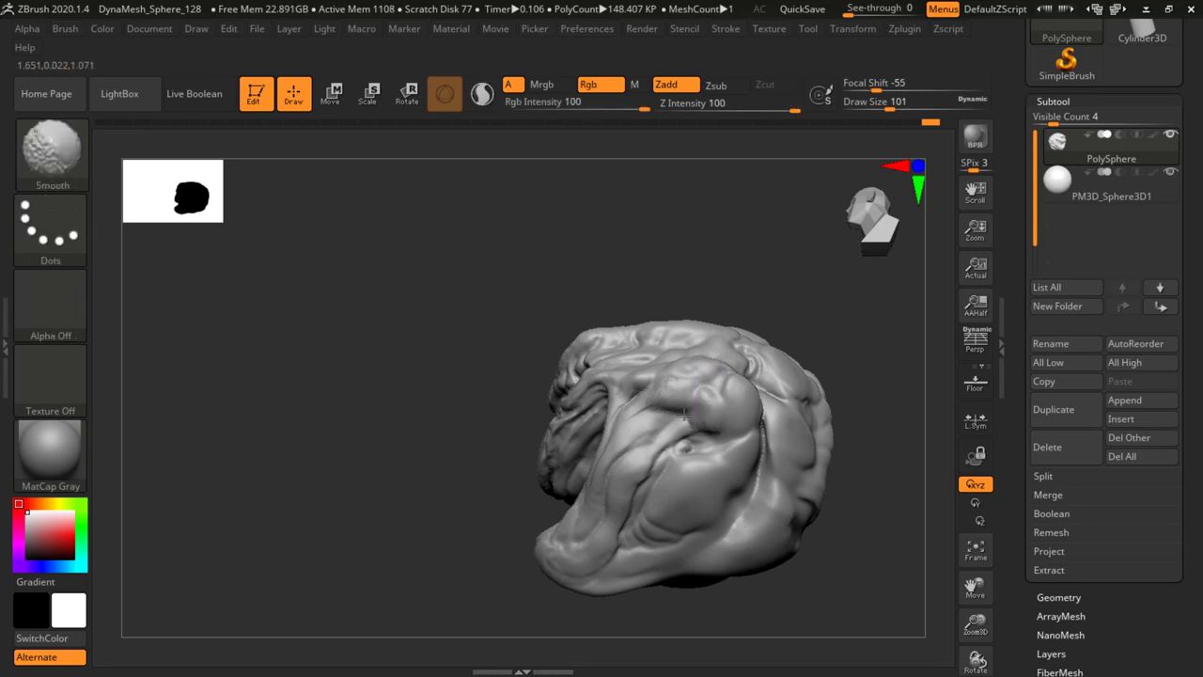
pyautogui.moveTo(721, 436); pyautogui.dragTo(723, 442)
pyautogui.moveTo(833, 339); pyautogui.dragTo(846, 318)
pyautogui.moveTo(776, 294); pyautogui.dragTo(706, 276)
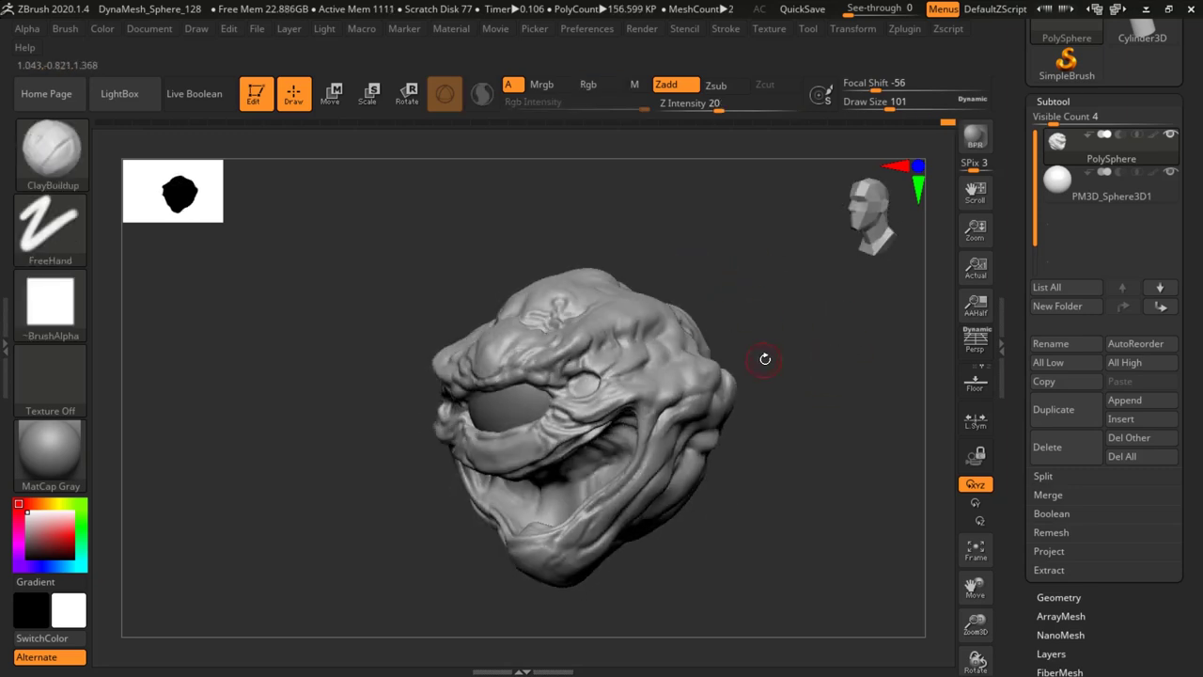
# Smooth the lumps on the floor of the open mouth.
pyautogui.moveTo(773, 356); pyautogui.dragTo(731, 375, button='right')
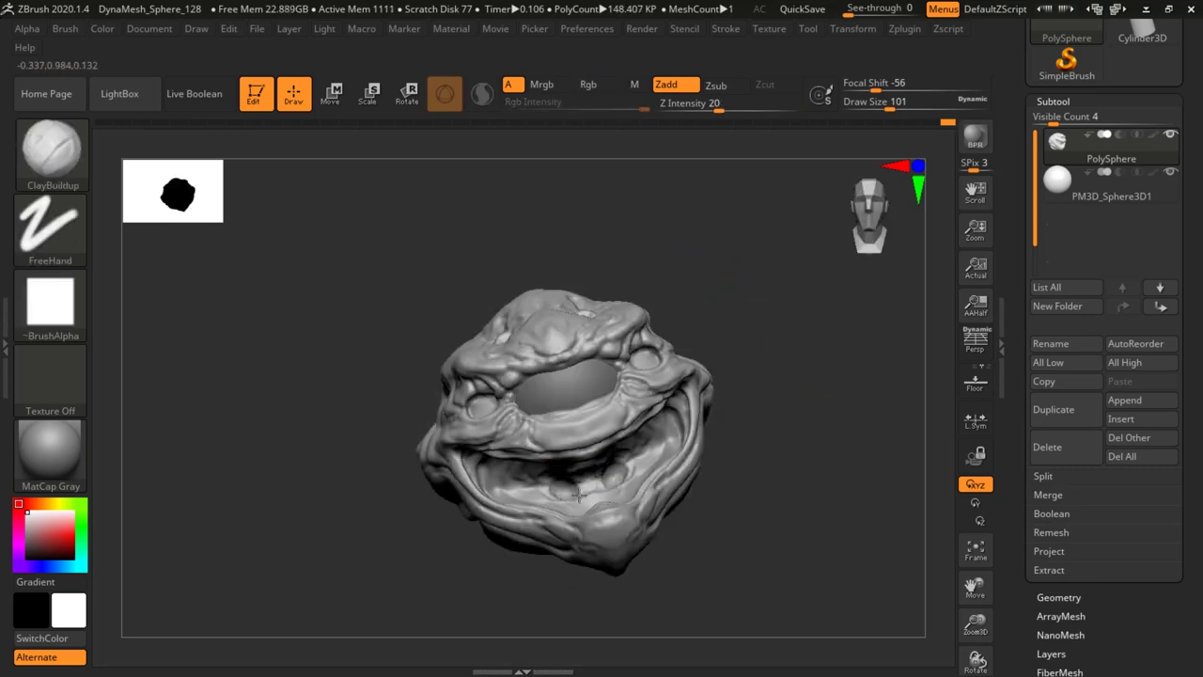
pyautogui.keyDown('shift'); pyautogui.moveTo(585, 480); pyautogui.dragTo(613, 468); pyautogui.keyUp('shift')
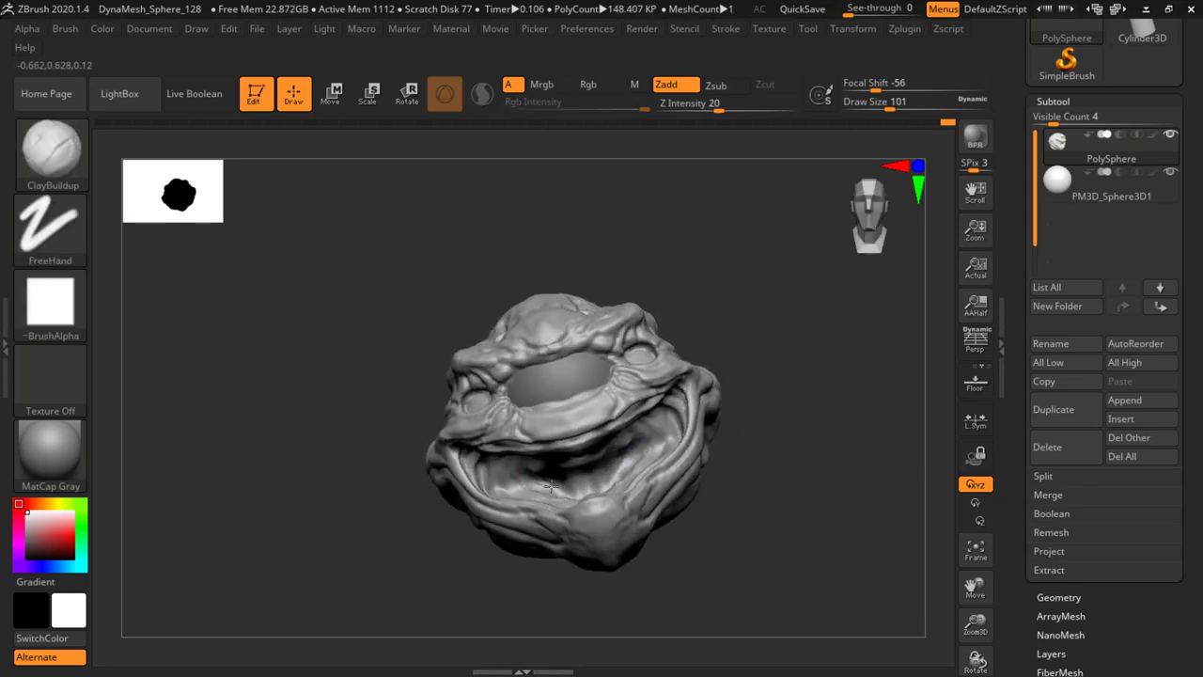
pyautogui.keyDown('shift'); pyautogui.moveTo(533, 470); pyautogui.dragTo(528, 480); pyautogui.keyUp('shift')
pyautogui.moveTo(780, 423)
pyautogui.mouseDown()
pyautogui.moveTo(799, 376)
pyautogui.moveTo(796, 311)
pyautogui.moveTo(827, 330)
pyautogui.moveTo(796, 339)
pyautogui.mouseUp()
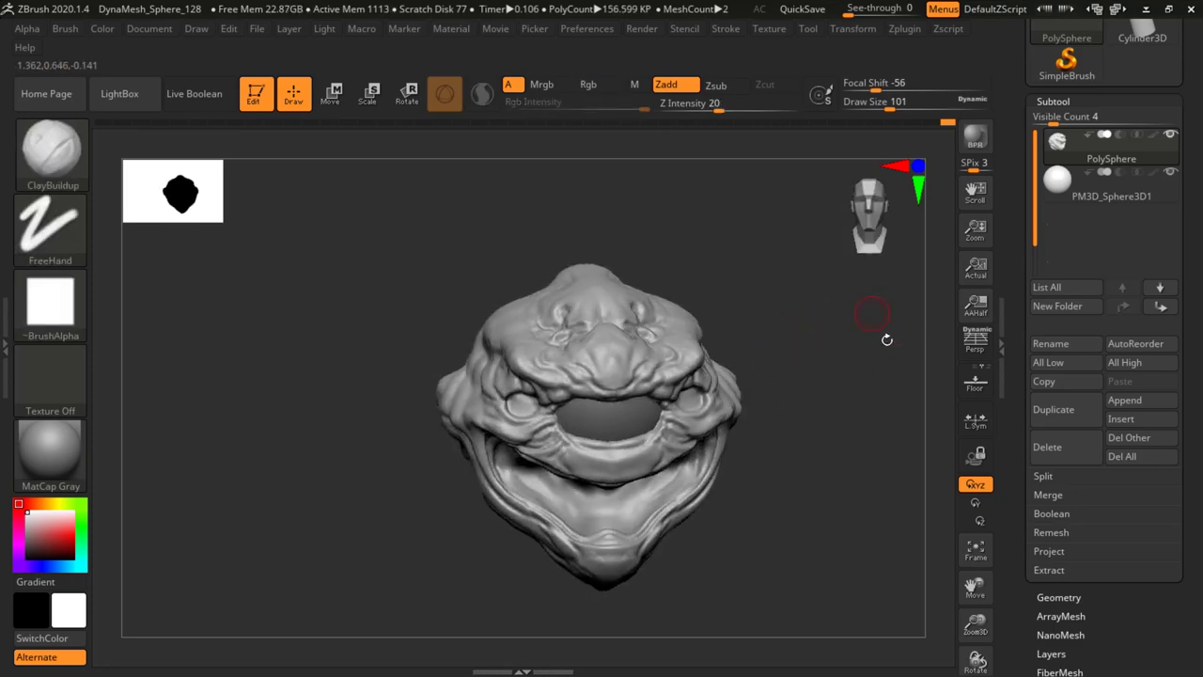
# Append a sphere as a new subtool, select it and activate the Move gizmo.
pyautogui.click(1122, 405)
pyautogui.click(599, 342)
pyautogui.click(1063, 228)
pyautogui.press('w')
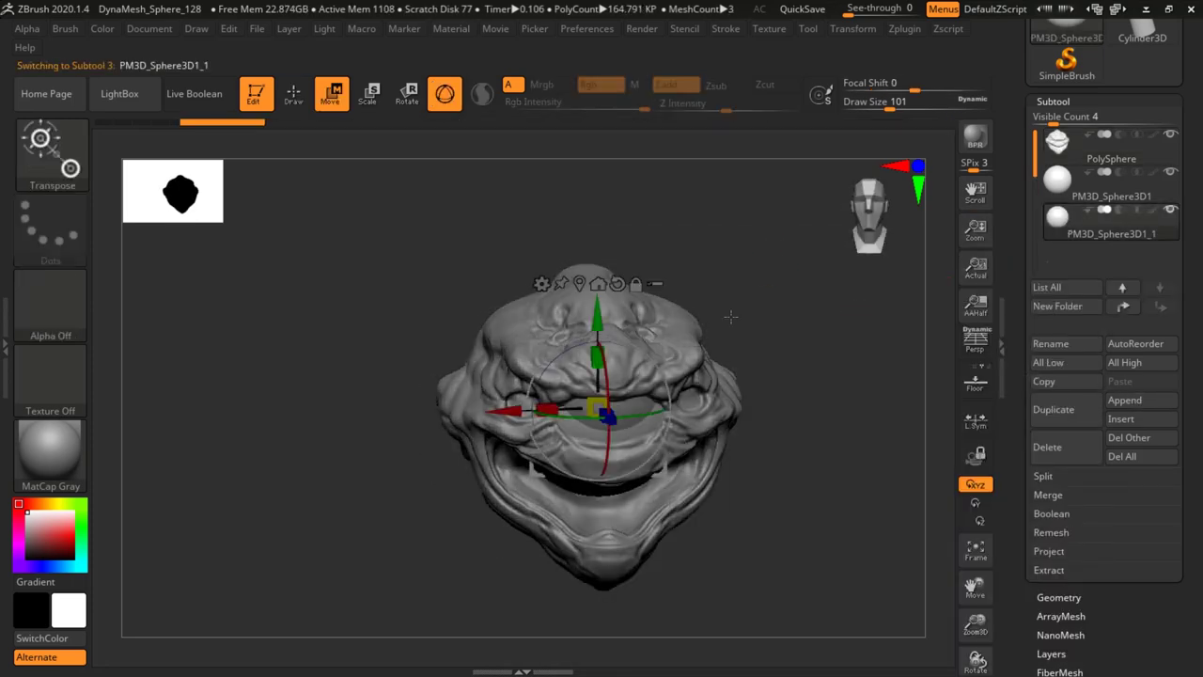
# Shrink the new sphere and position it as an eyeball in the small side eye socket.
pyautogui.moveTo(510, 412); pyautogui.dragTo(553, 480)
pyautogui.keyDown('shift'); pyautogui.moveTo(781, 315); pyautogui.dragTo(603, 333); pyautogui.keyUp('shift')
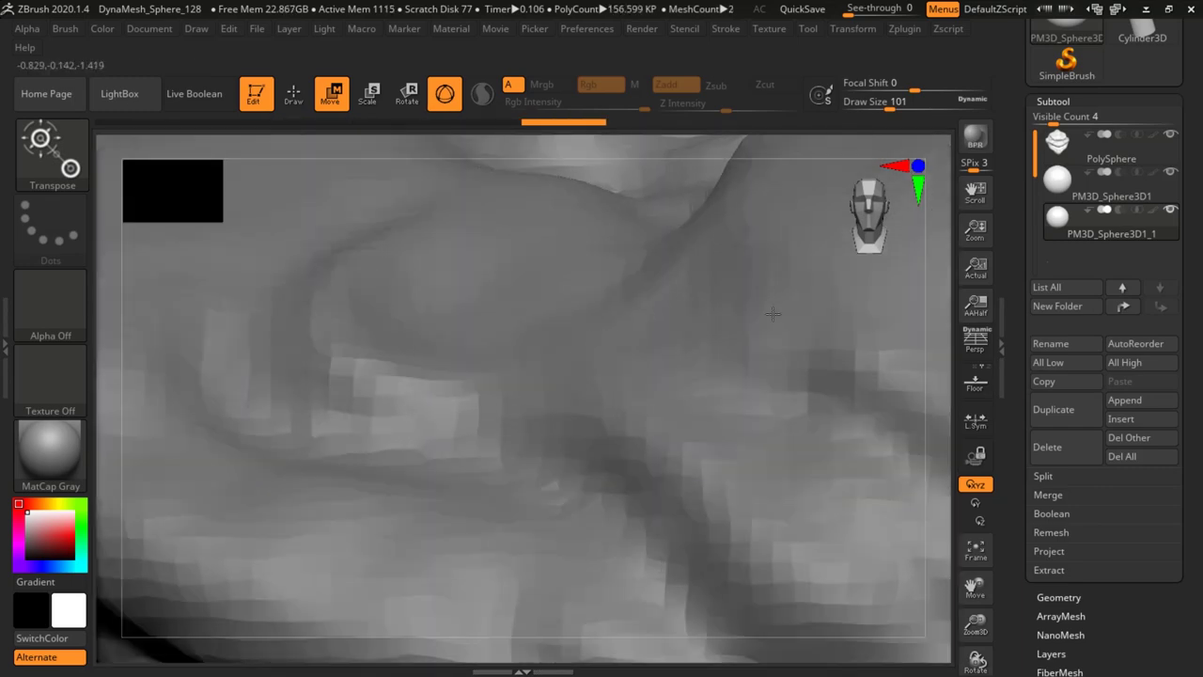
pyautogui.press('f')
pyautogui.moveTo(393, 347); pyautogui.dragTo(395, 365)
pyautogui.moveTo(302, 359); pyautogui.dragTo(290, 359)
pyautogui.moveTo(384, 264); pyautogui.dragTo(384, 244)
pyautogui.moveTo(722, 246); pyautogui.dragTo(795, 241)
pyautogui.keyDown('alt'); pyautogui.moveTo(513, 329); pyautogui.dragTo(540, 371); pyautogui.keyUp('alt')
pyautogui.moveTo(671, 298); pyautogui.dragTo(645, 303)
# Mirror and weld the small eyeball so that the opposite socket also gets one.
pyautogui.click(1060, 598)
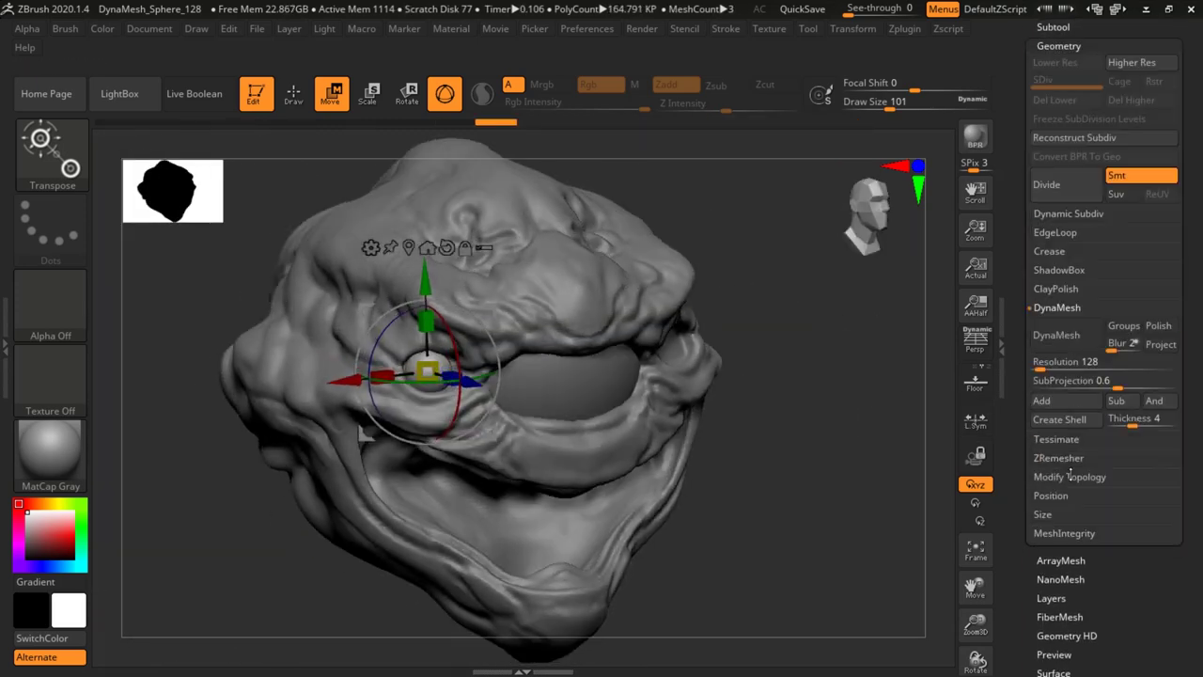
pyautogui.click(1078, 476)
pyautogui.click(1091, 422)
pyautogui.keyDown('shift'); pyautogui.moveTo(883, 395); pyautogui.dragTo(711, 408); pyautogui.keyUp('shift')
# Select the PolySphere head subtool and crease the brow above the central eye with DamStandard at draw size 51.
pyautogui.press('n')
pyautogui.click(468, 461)
pyautogui.press('n')
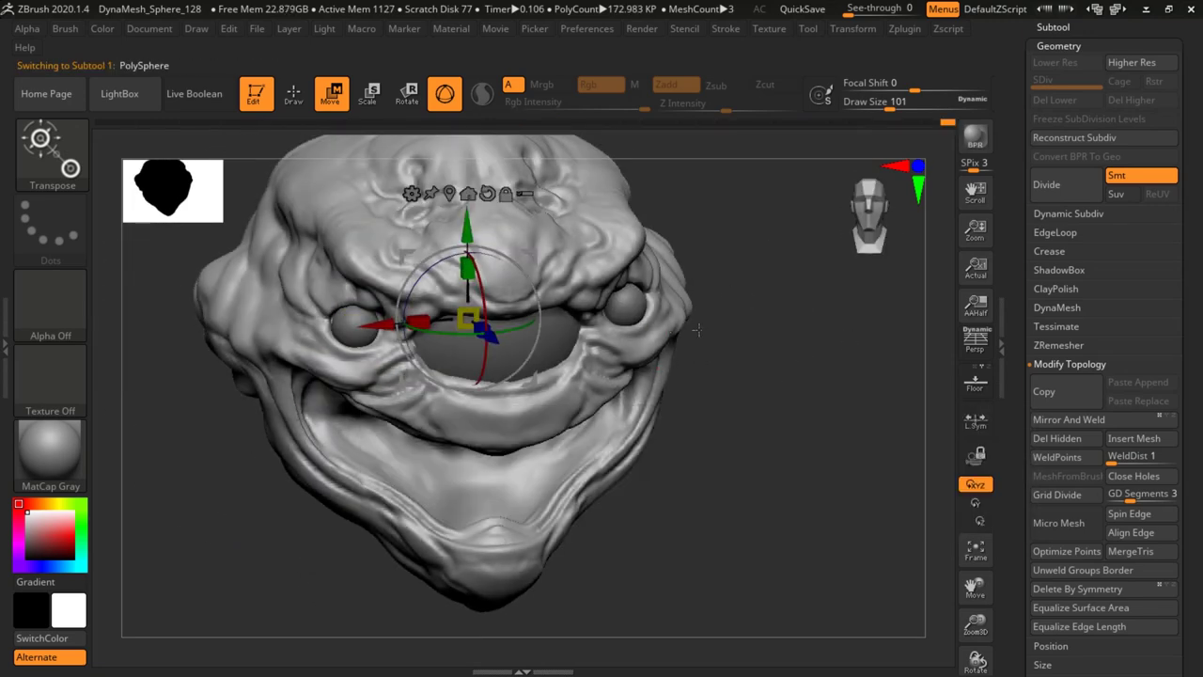
pyautogui.press('b')
pyautogui.press('d')
pyautogui.click(522, 242)
pyautogui.press('space')
pyautogui.moveTo(760, 386); pyautogui.dragTo(747, 386)
pyautogui.moveTo(748, 384)
pyautogui.mouseDown()
pyautogui.moveTo(765, 349)
pyautogui.moveTo(777, 371)
pyautogui.mouseUp()
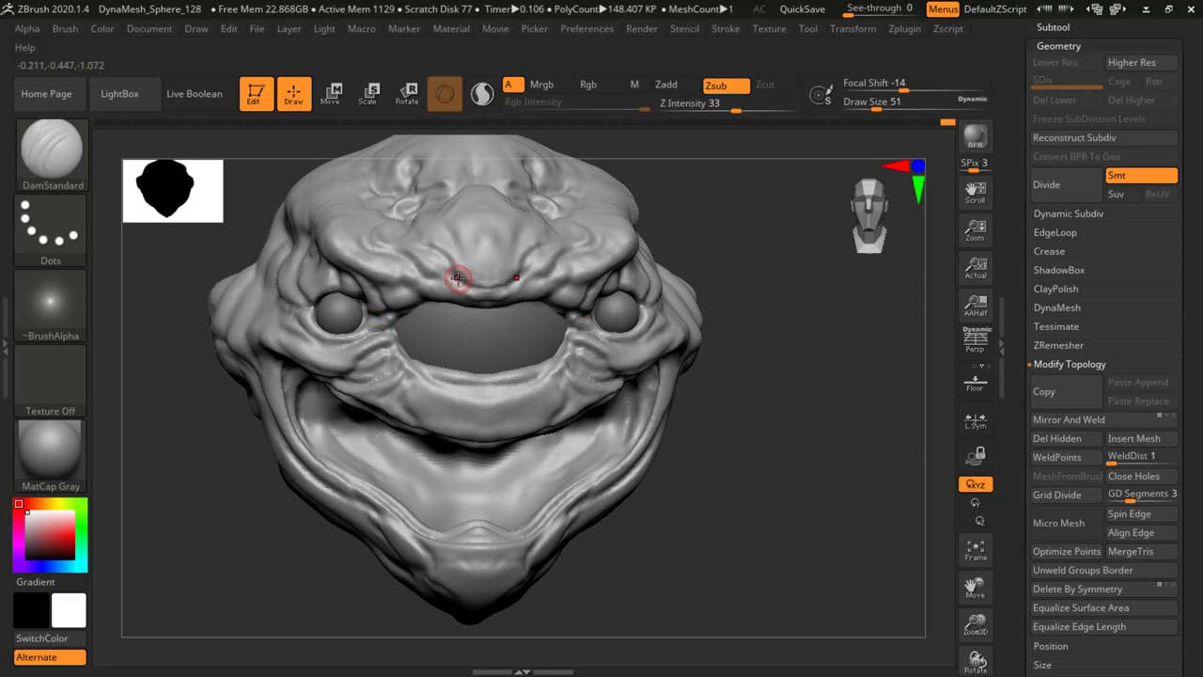
# Carve creases at the central eye's corners, beside the small eyes and along the lower jaw's lip.
pyautogui.moveTo(737, 264)
pyautogui.keyDown('alt'); pyautogui.mouseDown()
pyautogui.moveTo(760, 252)
pyautogui.moveTo(681, 269)
pyautogui.mouseUp(); pyautogui.keyUp('alt')
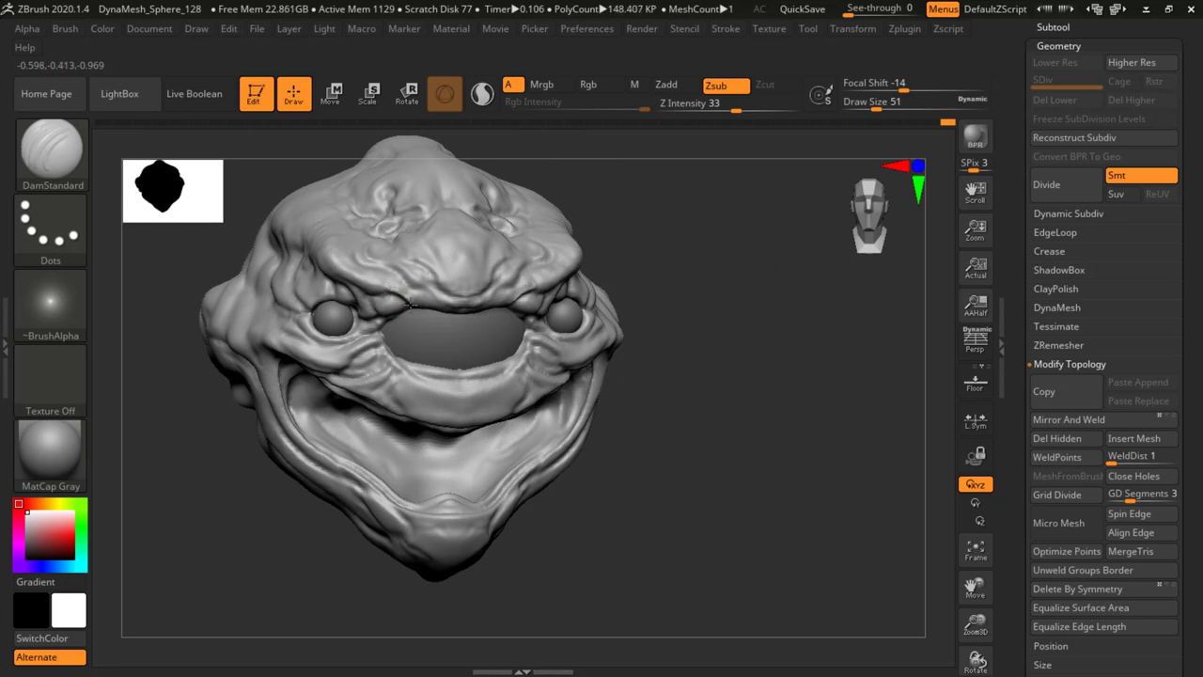
pyautogui.moveTo(675, 239)
pyautogui.mouseDown()
pyautogui.moveTo(673, 179)
pyautogui.moveTo(656, 242)
pyautogui.mouseUp()
pyautogui.moveTo(516, 353); pyautogui.dragTo(455, 373)
pyautogui.moveTo(645, 243); pyautogui.dragTo(340, 324)
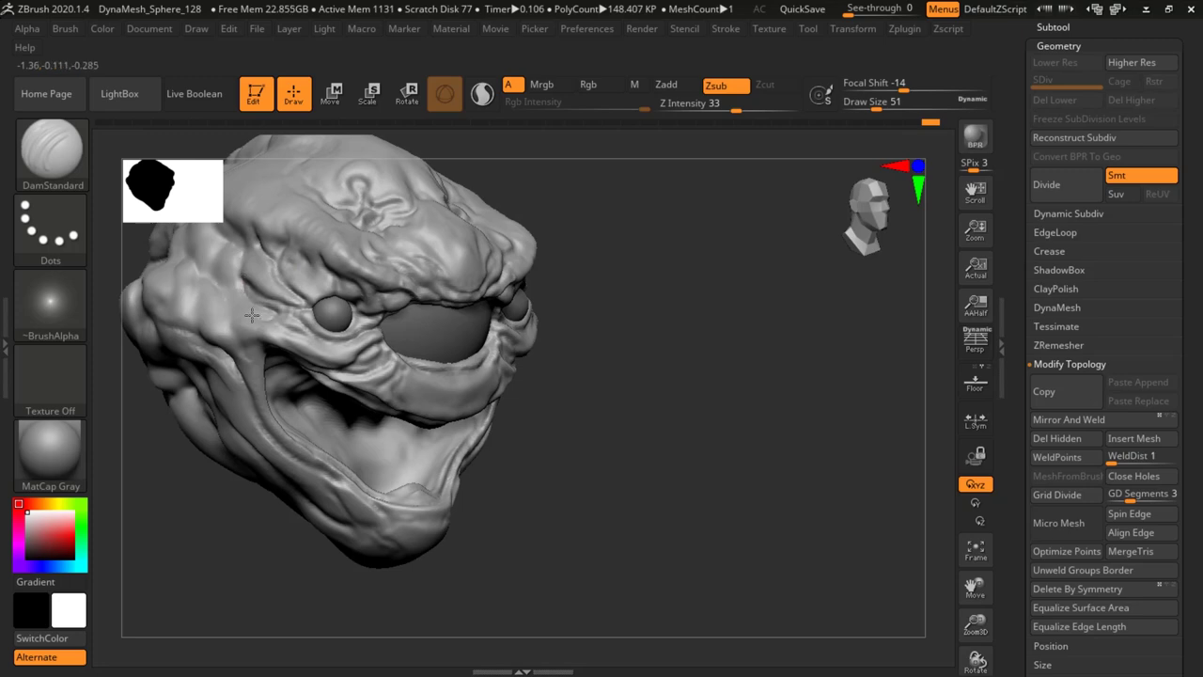
pyautogui.moveTo(636, 218); pyautogui.dragTo(716, 311)
pyautogui.keyDown('alt'); pyautogui.moveTo(716, 311); pyautogui.dragTo(679, 218); pyautogui.keyUp('alt')
pyautogui.moveTo(400, 378)
pyautogui.mouseDown(button='right')
pyautogui.moveTo(631, 272)
pyautogui.moveTo(461, 448)
pyautogui.mouseUp(button='right')
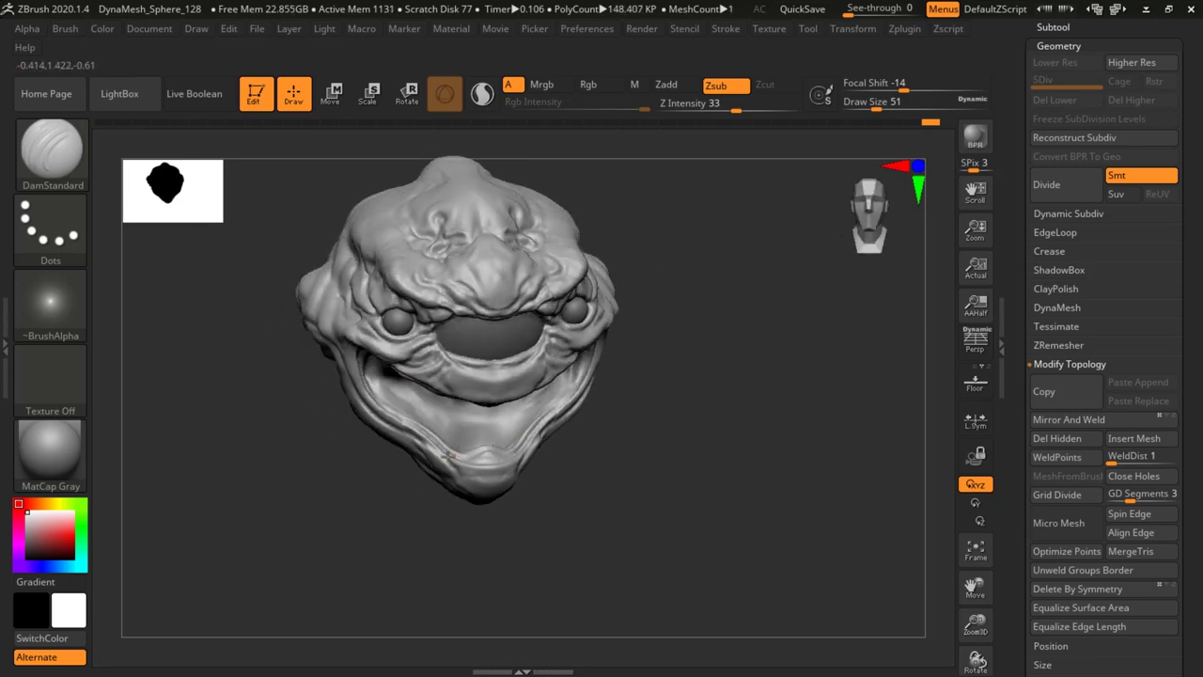
pyautogui.moveTo(618, 420); pyautogui.dragTo(607, 366)
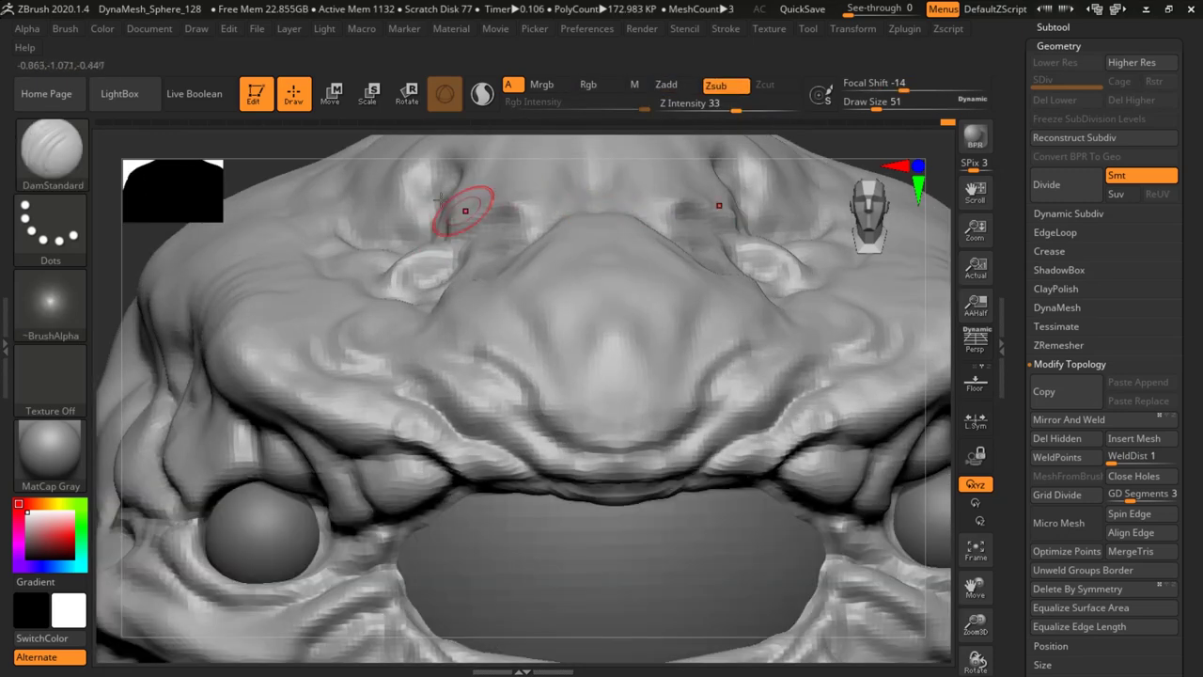
# Pull the surrounding skin over the small eyeballs with the Move brush at draw size 192.
pyautogui.press('f')
pyautogui.moveTo(639, 194)
pyautogui.keyDown('ctrl'); pyautogui.mouseDown(button='right')
pyautogui.moveTo(749, 220)
pyautogui.moveTo(752, 266)
pyautogui.mouseUp(button='right'); pyautogui.keyUp('ctrl')
pyautogui.press('b')
pyautogui.press('m')
pyautogui.press('v')
pyautogui.press('space')
pyautogui.moveTo(723, 268); pyautogui.dragTo(753, 270)
pyautogui.moveTo(700, 247); pyautogui.dragTo(800, 227, button='right')
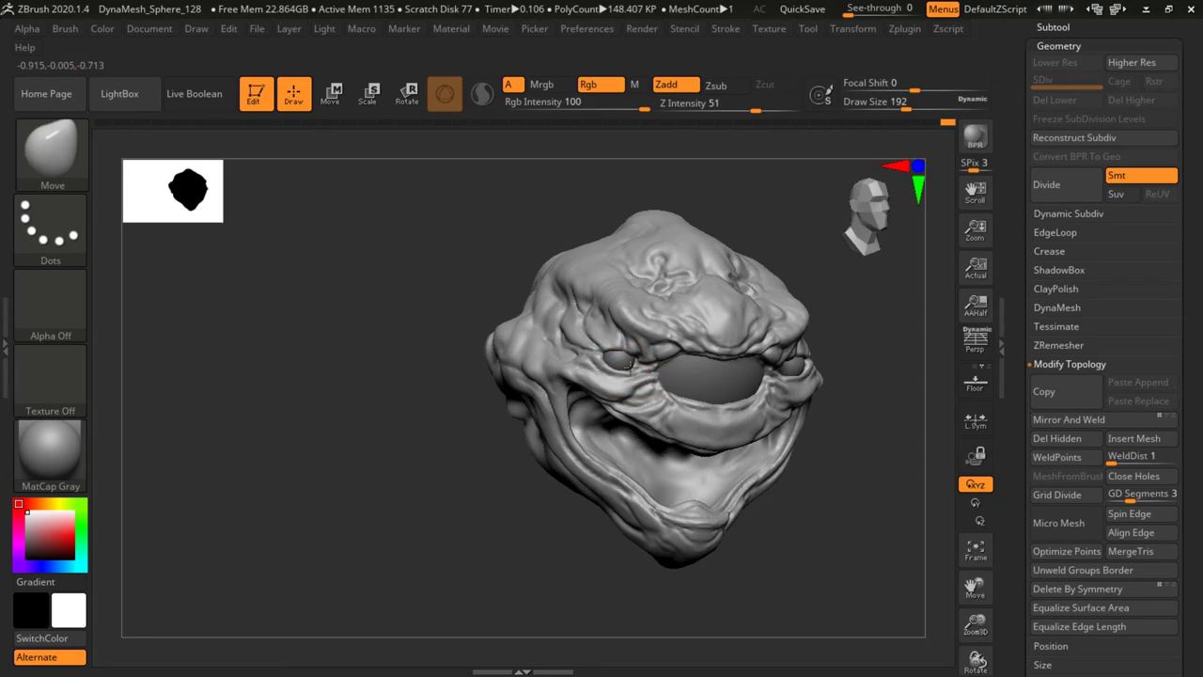
pyautogui.moveTo(628, 364); pyautogui.dragTo(635, 351)
# Refine the lids around the small eyes with the Move brush at draw size 104.
pyautogui.moveTo(893, 291); pyautogui.dragTo(814, 294, button='right')
pyautogui.moveTo(814, 294); pyautogui.dragTo(799, 221, button='right')
pyautogui.press('space')
pyautogui.moveTo(761, 308); pyautogui.dragTo(741, 309)
pyautogui.moveTo(752, 235); pyautogui.dragTo(769, 302, button='right')
pyautogui.moveTo(572, 351); pyautogui.dragTo(560, 348)
pyautogui.moveTo(752, 234); pyautogui.dragTo(733, 246, button='right')
pyautogui.moveTo(743, 353); pyautogui.dragTo(741, 346)
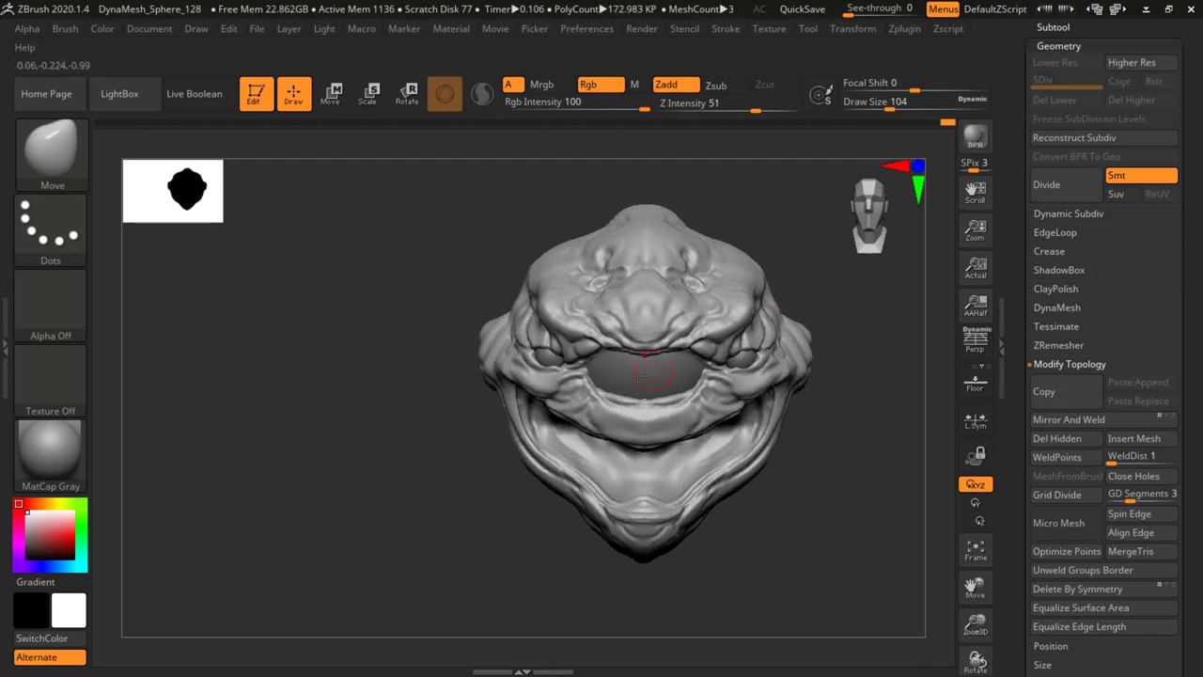
# Set the draw size to 74, then crease and smooth the skin around the small eyes with DamStandard.
pyautogui.press('b')
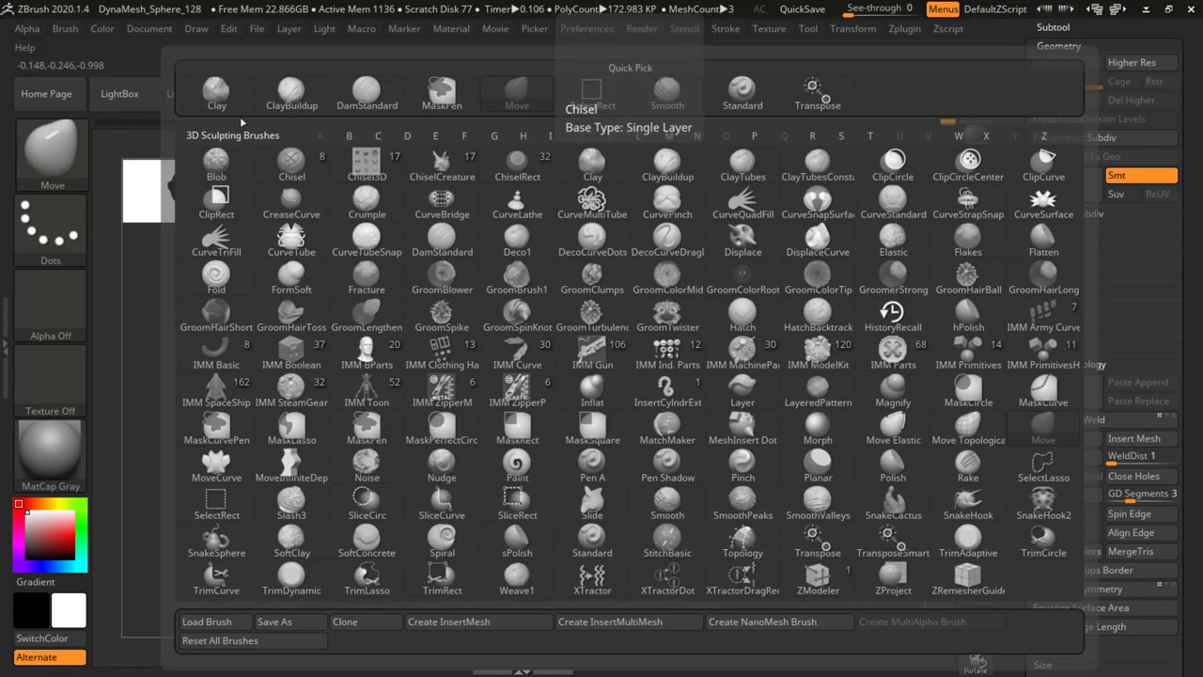
pyautogui.click(386, 355)
pyautogui.press('space')
pyautogui.moveTo(411, 334); pyautogui.dragTo(405, 333)
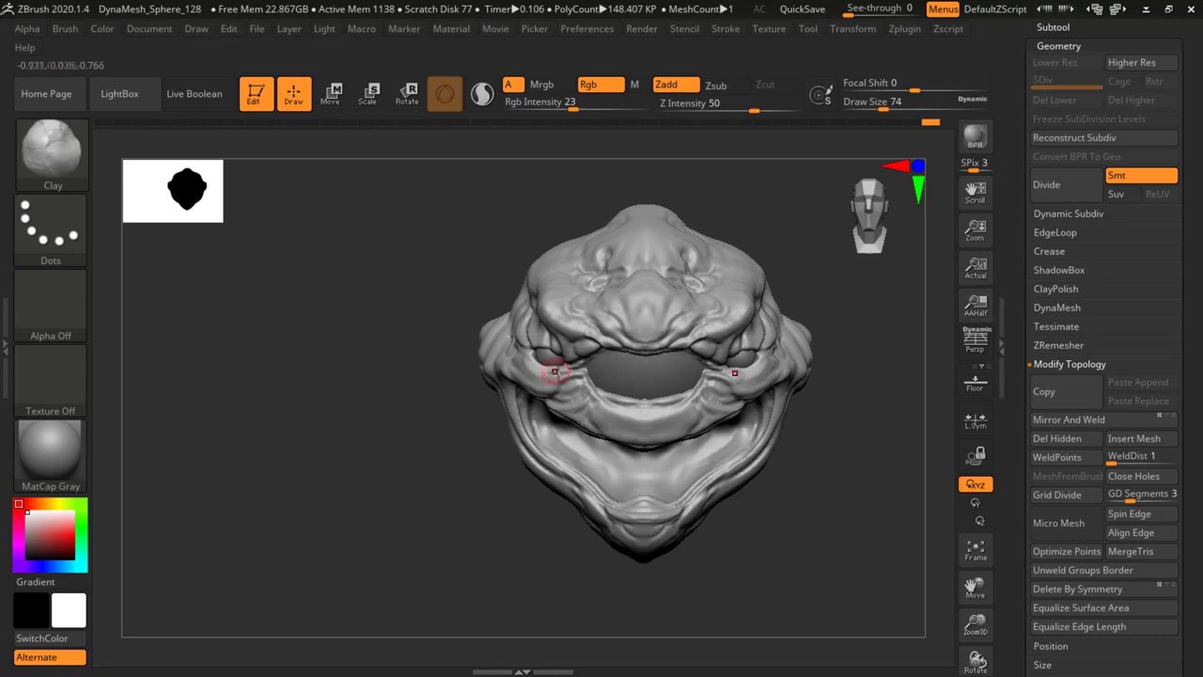
pyautogui.press('b')
pyautogui.press('s')
pyautogui.press('m')
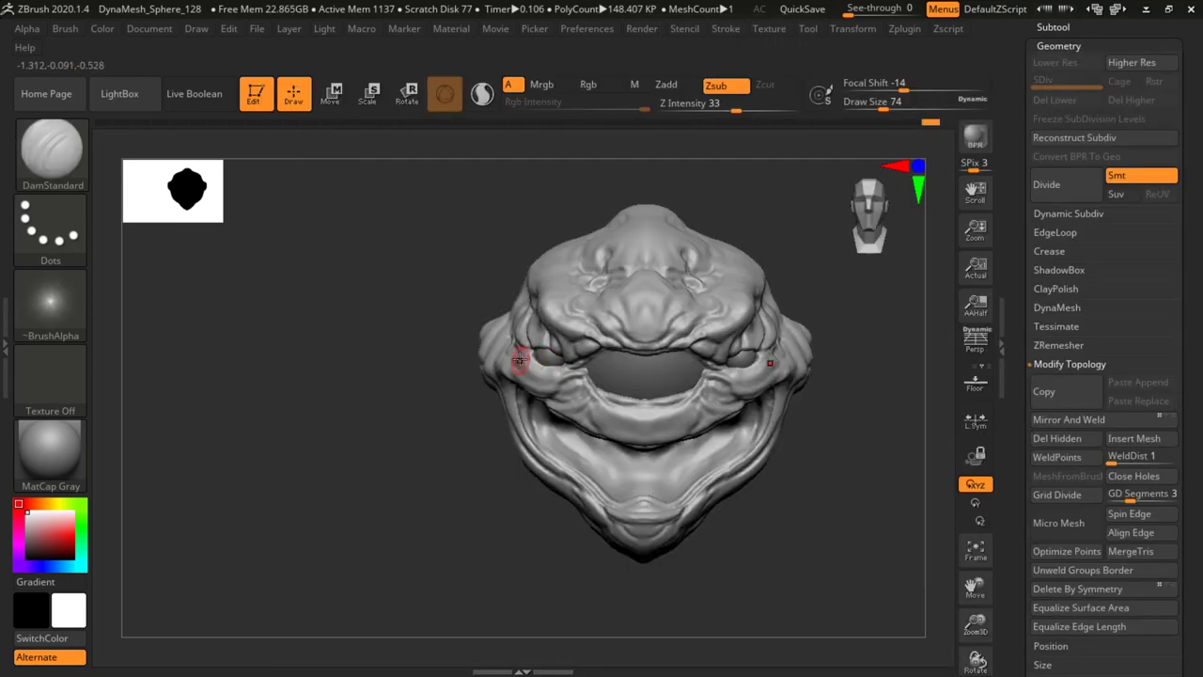
pyautogui.moveTo(525, 367)
pyautogui.keyDown('shift'); pyautogui.mouseDown()
pyautogui.moveTo(545, 374)
pyautogui.moveTo(516, 351)
pyautogui.moveTo(553, 374)
pyautogui.mouseUp(); pyautogui.keyUp('shift')
pyautogui.keyDown('alt'); pyautogui.moveTo(780, 235); pyautogui.dragTo(770, 290); pyautogui.keyUp('alt')
pyautogui.moveTo(814, 370)
pyautogui.keyDown('alt'); pyautogui.mouseDown()
pyautogui.moveTo(843, 382)
pyautogui.moveTo(770, 315)
pyautogui.mouseUp(); pyautogui.keyUp('alt')
pyautogui.moveTo(770, 315)
pyautogui.mouseDown()
pyautogui.moveTo(728, 264)
pyautogui.moveTo(758, 298)
pyautogui.moveTo(704, 330)
pyautogui.moveTo(726, 269)
pyautogui.mouseUp()
pyautogui.moveTo(725, 270)
pyautogui.mouseDown(button='right')
pyautogui.moveTo(771, 277)
pyautogui.moveTo(722, 310)
pyautogui.mouseUp(button='right')
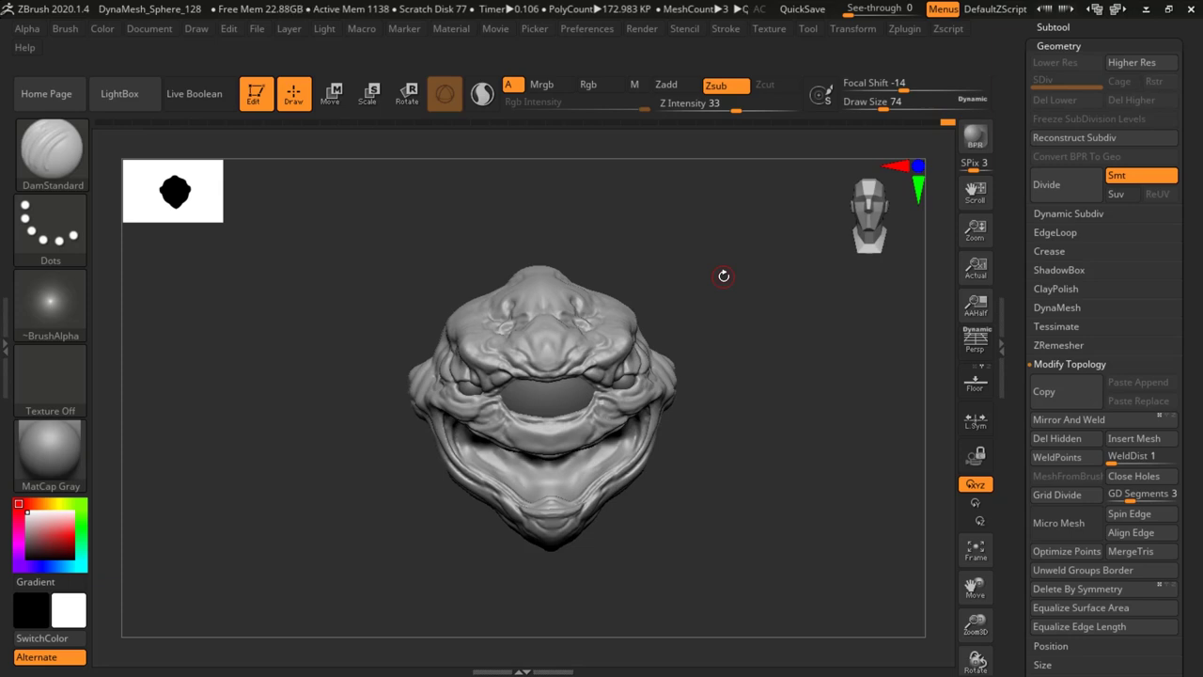
# Deepen the creases around the forehead pits and smooth the cheek behind the small eye.
pyautogui.moveTo(702, 257); pyautogui.dragTo(810, 340)
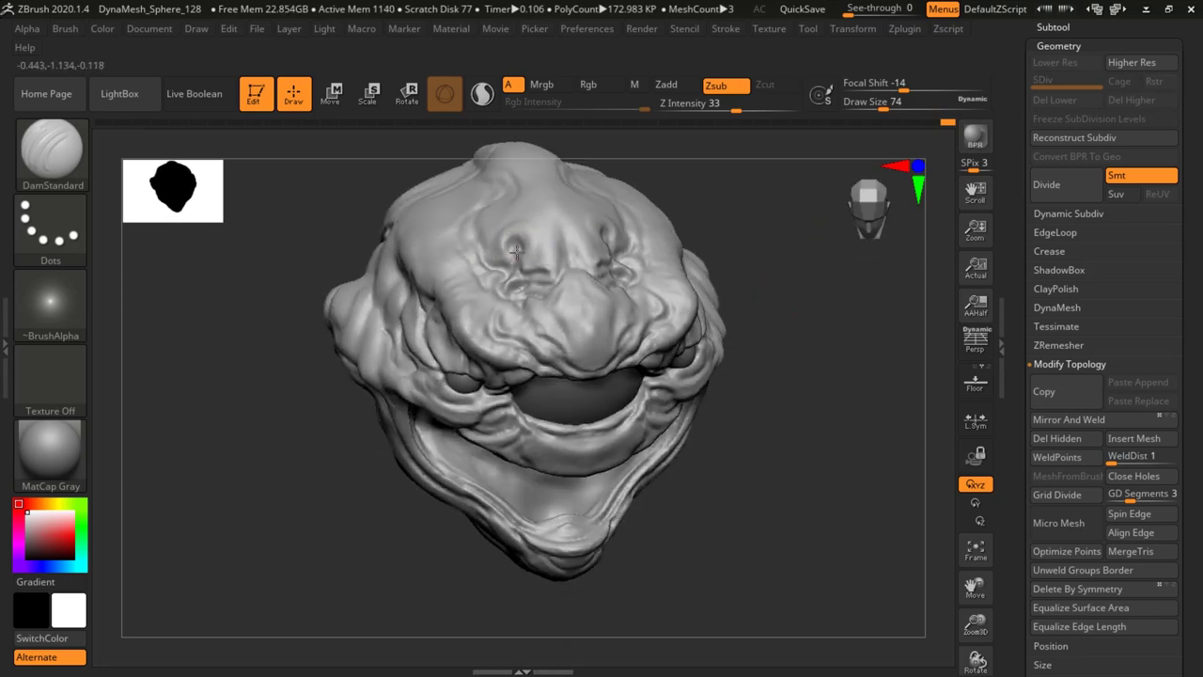
pyautogui.moveTo(555, 260); pyautogui.dragTo(542, 270)
pyautogui.moveTo(480, 245)
pyautogui.mouseDown()
pyautogui.moveTo(513, 204)
pyautogui.moveTo(473, 239)
pyautogui.mouseUp()
pyautogui.moveTo(757, 252); pyautogui.dragTo(755, 346)
pyautogui.moveTo(502, 246)
pyautogui.mouseDown()
pyautogui.moveTo(532, 238)
pyautogui.moveTo(514, 202)
pyautogui.moveTo(462, 235)
pyautogui.mouseUp()
pyautogui.moveTo(720, 213)
pyautogui.mouseDown()
pyautogui.moveTo(739, 257)
pyautogui.moveTo(723, 258)
pyautogui.moveTo(698, 303)
pyautogui.moveTo(596, 368)
pyautogui.mouseUp()
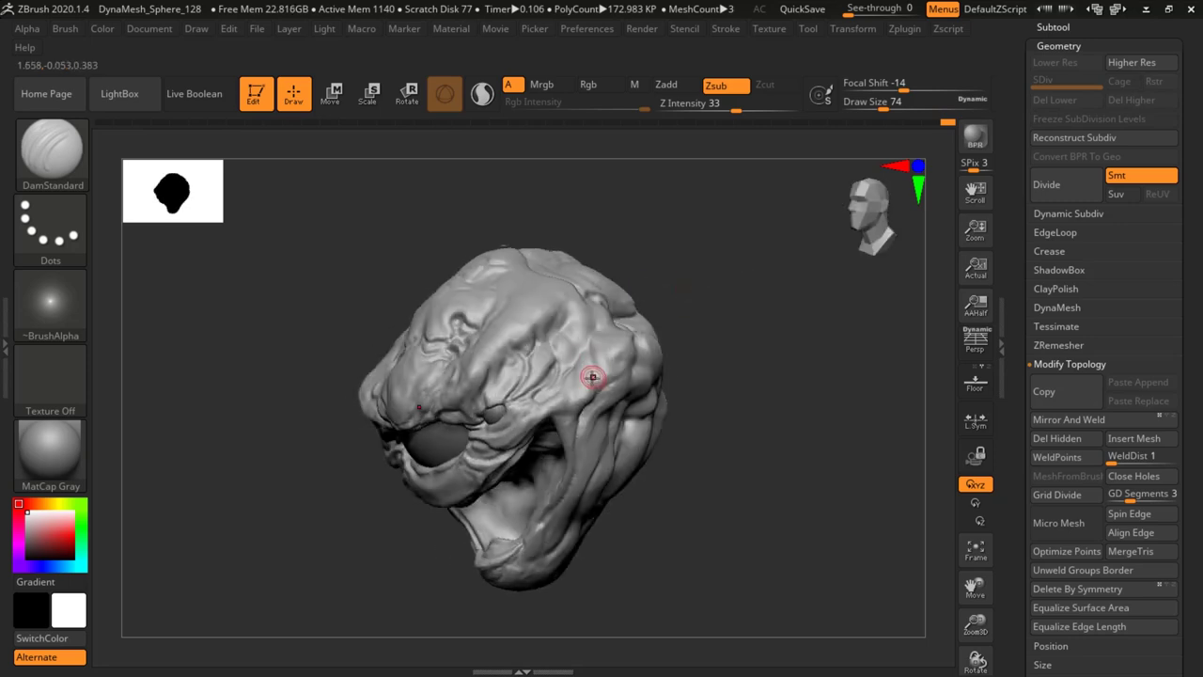
pyautogui.moveTo(550, 411); pyautogui.dragTo(585, 393)
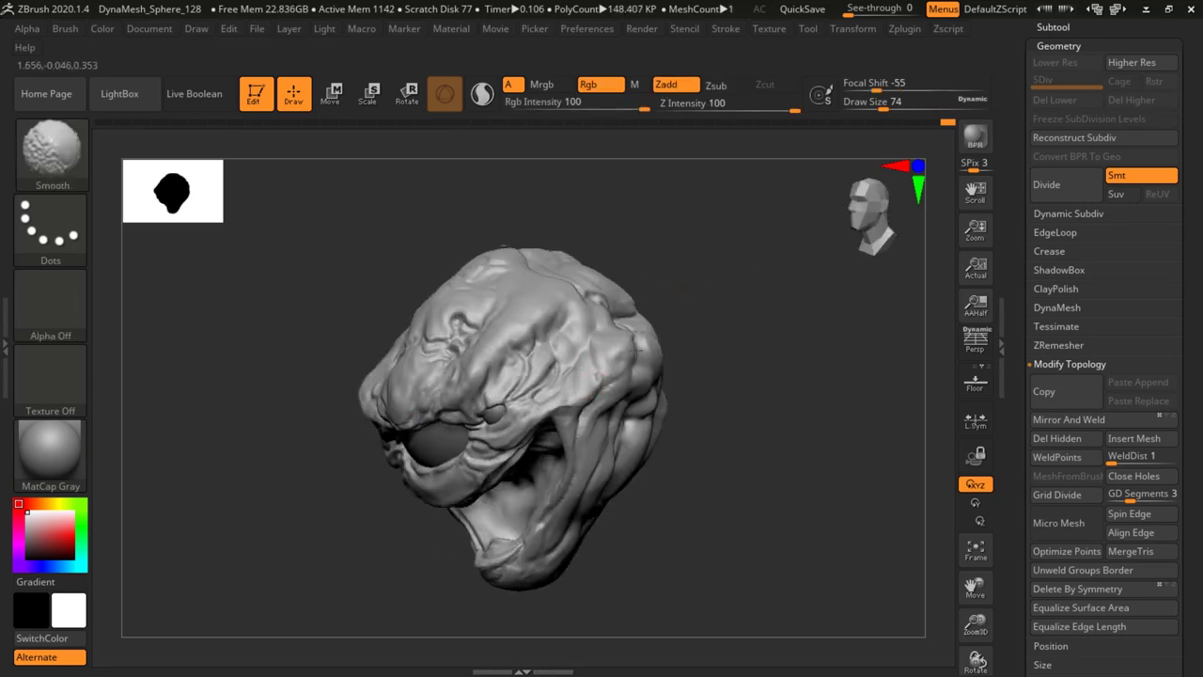
# Carve a row of parallel gill-like grooves behind the jaw on the side of the head.
pyautogui.moveTo(690, 287); pyautogui.dragTo(808, 282)
pyautogui.moveTo(353, 441); pyautogui.dragTo(391, 465)
pyautogui.moveTo(712, 288)
pyautogui.mouseDown()
pyautogui.moveTo(687, 253)
pyautogui.moveTo(716, 219)
pyautogui.mouseUp()
pyautogui.moveTo(407, 468); pyautogui.dragTo(412, 483)
pyautogui.moveTo(727, 392); pyautogui.dragTo(639, 341)
pyautogui.moveTo(392, 459); pyautogui.dragTo(451, 480)
pyautogui.moveTo(423, 445); pyautogui.dragTo(442, 464)
pyautogui.moveTo(369, 454); pyautogui.dragTo(432, 477)
pyautogui.moveTo(648, 389)
pyautogui.mouseDown()
pyautogui.moveTo(642, 244)
pyautogui.moveTo(593, 221)
pyautogui.mouseUp()
# Carve and smooth creases between the lumps behind the gill grooves and across the back of the head.
pyautogui.moveTo(383, 498); pyautogui.dragTo(356, 520)
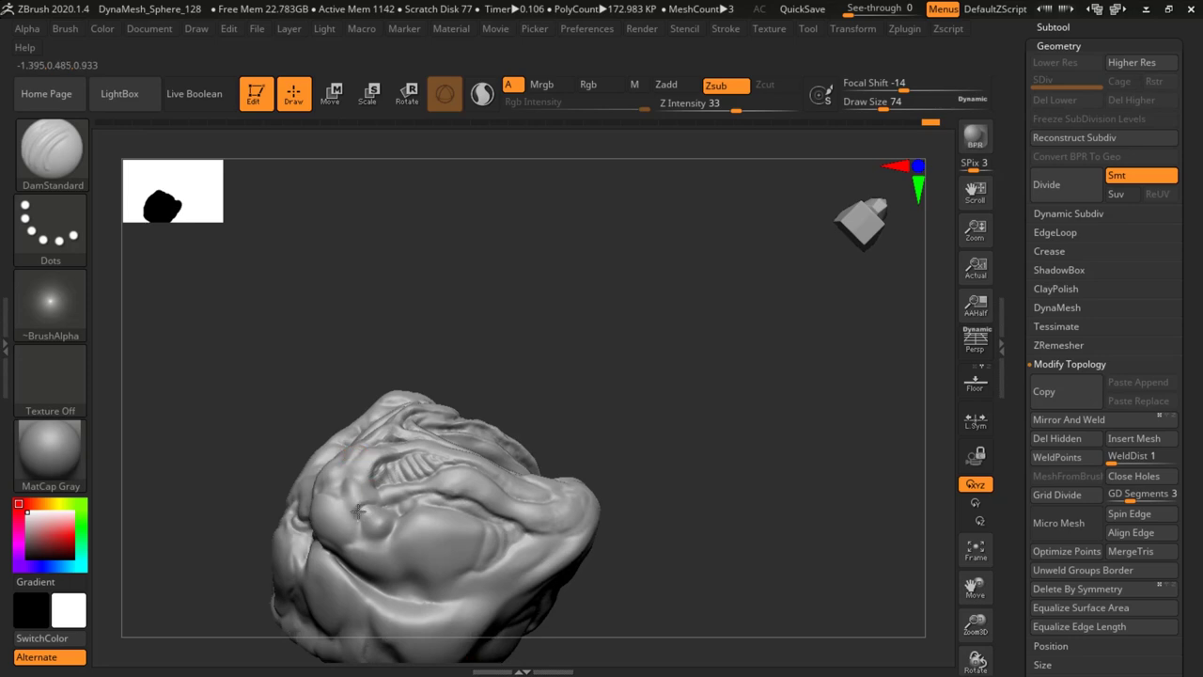
pyautogui.moveTo(677, 253); pyautogui.dragTo(649, 329)
pyautogui.moveTo(432, 358); pyautogui.dragTo(464, 354)
pyautogui.moveTo(672, 273); pyautogui.dragTo(596, 269)
pyautogui.moveTo(471, 338)
pyautogui.mouseDown()
pyautogui.moveTo(477, 347)
pyautogui.moveTo(453, 326)
pyautogui.mouseUp()
pyautogui.moveTo(716, 268)
pyautogui.mouseDown()
pyautogui.moveTo(790, 292)
pyautogui.moveTo(696, 319)
pyautogui.moveTo(713, 303)
pyautogui.mouseUp()
pyautogui.moveTo(445, 253)
pyautogui.keyDown('shift'); pyautogui.mouseDown()
pyautogui.moveTo(459, 286)
pyautogui.moveTo(463, 273)
pyautogui.mouseUp(); pyautogui.keyUp('shift')
pyautogui.moveTo(712, 292)
pyautogui.mouseDown()
pyautogui.moveTo(639, 299)
pyautogui.moveTo(669, 310)
pyautogui.mouseUp()
pyautogui.moveTo(487, 271)
pyautogui.mouseDown()
pyautogui.moveTo(547, 284)
pyautogui.moveTo(562, 250)
pyautogui.mouseUp()
# Redo and undo the most recent crease strokes on the back of the head.
pyautogui.hotkey('ctrl', 'shift', 'z')
pyautogui.hotkey('ctrl', 'shift', 'z')
pyautogui.hotkey('ctrl', 'shift', 'z')
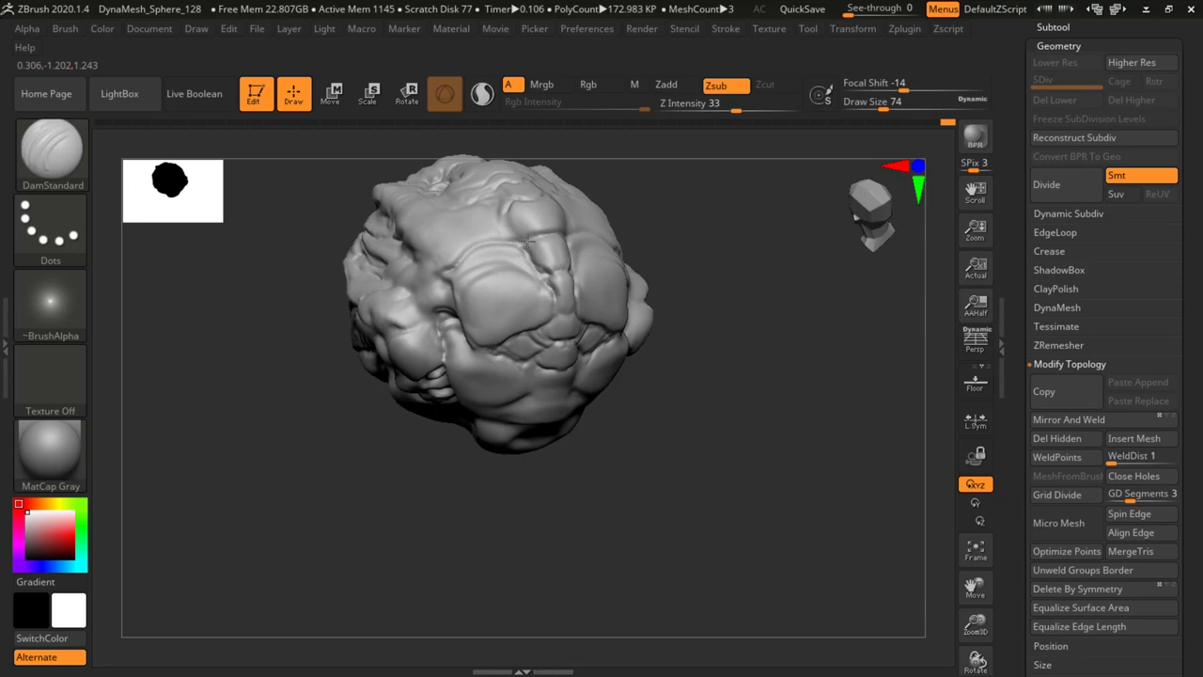
pyautogui.hotkey('ctrl', 'z')
pyautogui.moveTo(693, 235)
pyautogui.mouseDown()
pyautogui.moveTo(690, 307)
pyautogui.moveTo(685, 229)
pyautogui.mouseUp()
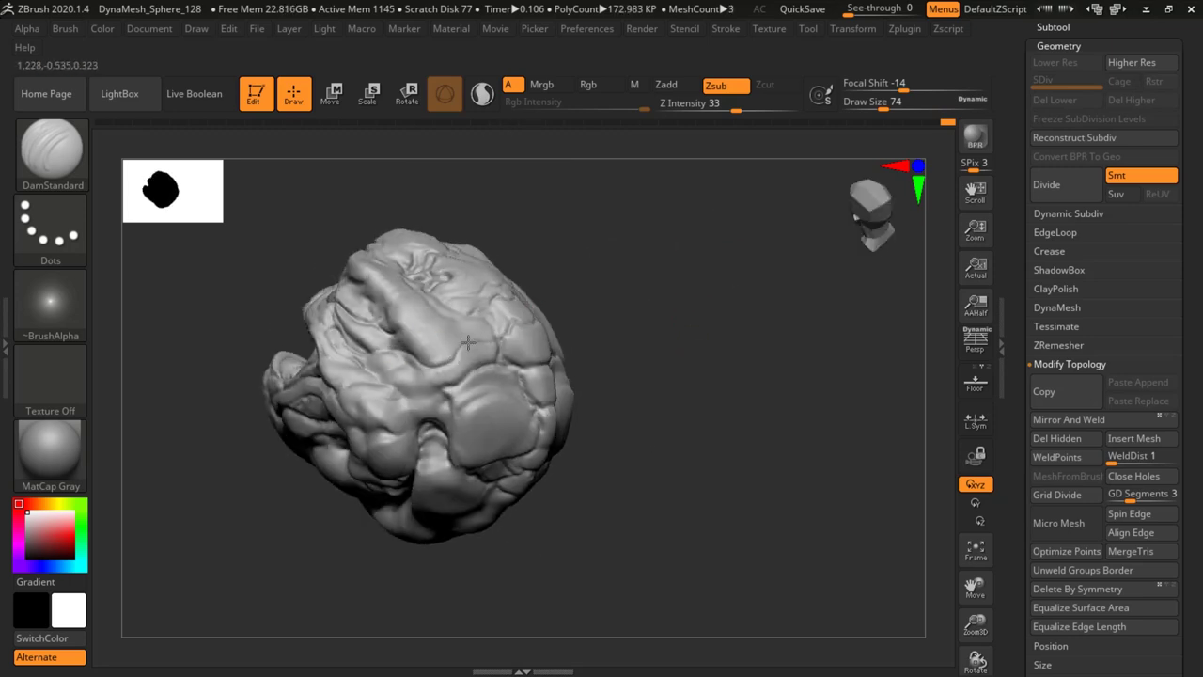
pyautogui.hotkey('ctrl', 'shift', 'z')
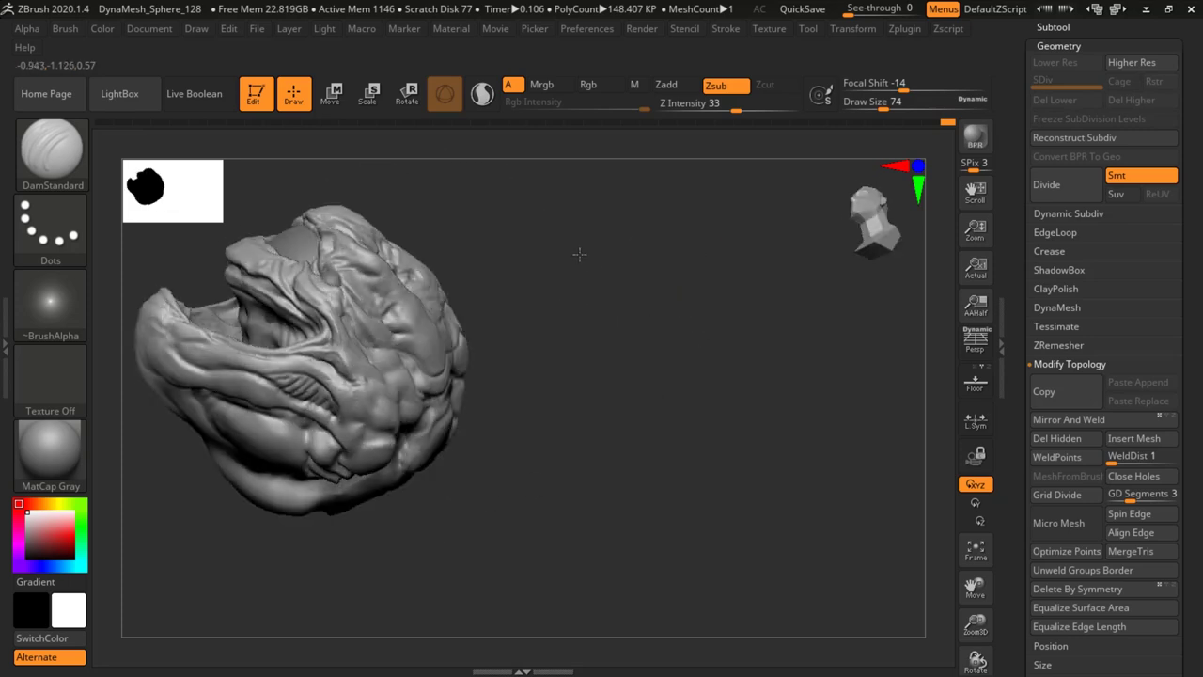
# Crease and smooth the large bulge beneath the gill grooves.
pyautogui.moveTo(375, 365); pyautogui.dragTo(435, 400)
pyautogui.hotkey('ctrl', 'shift', 'z')
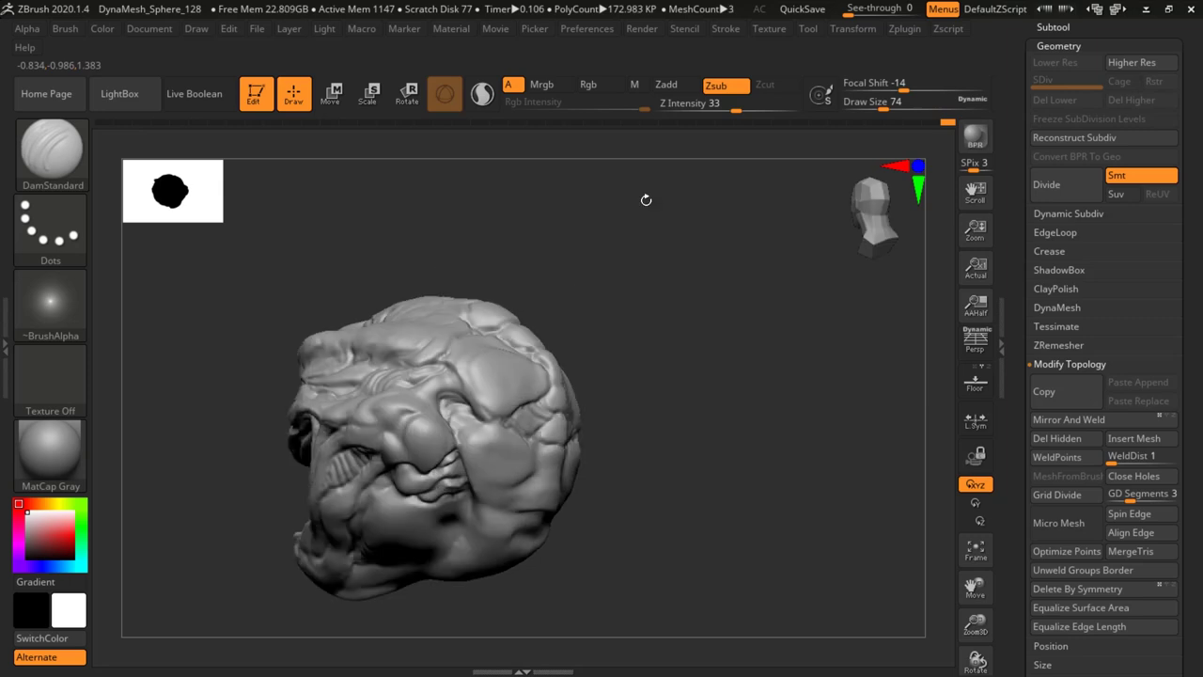
pyautogui.hotkey('ctrl', 'z')
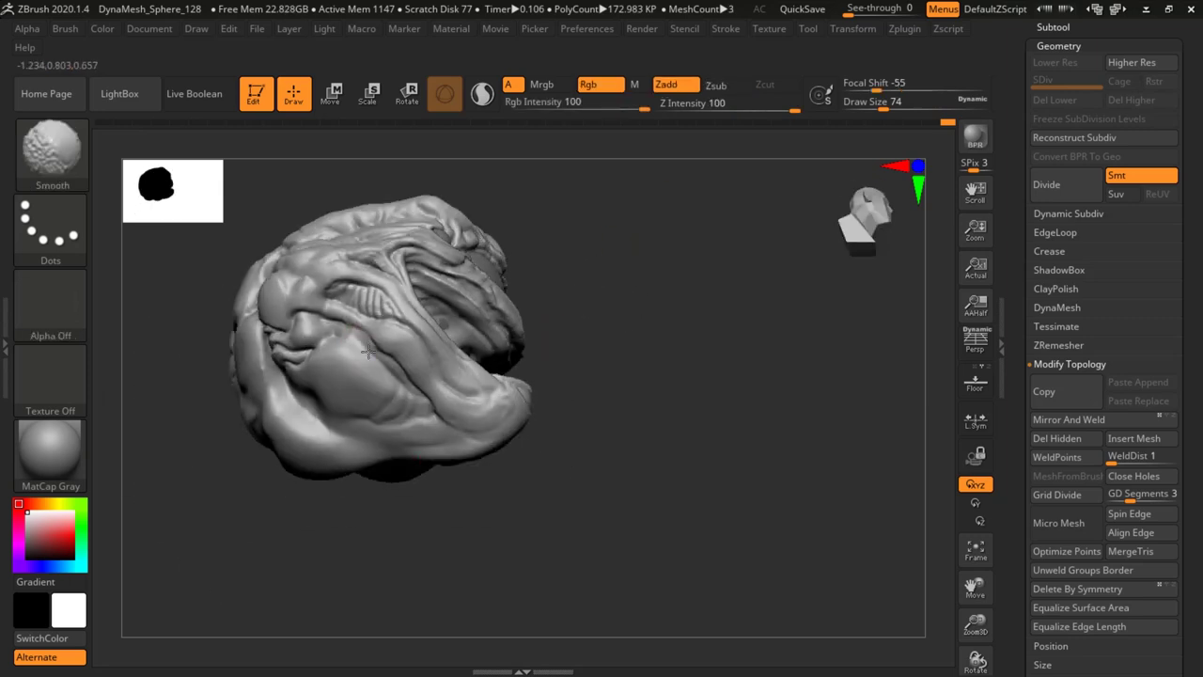
pyautogui.moveTo(387, 372); pyautogui.dragTo(395, 389)
pyautogui.moveTo(358, 332); pyautogui.dragTo(398, 392)
pyautogui.moveTo(562, 322)
pyautogui.mouseDown()
pyautogui.moveTo(630, 300)
pyautogui.moveTo(564, 306)
pyautogui.mouseUp()
pyautogui.moveTo(691, 315); pyautogui.dragTo(601, 280)
# Smooth the folds along the outer side of the lower jaw.
pyautogui.moveTo(714, 272)
pyautogui.mouseDown()
pyautogui.moveTo(642, 236)
pyautogui.moveTo(658, 202)
pyautogui.mouseUp()
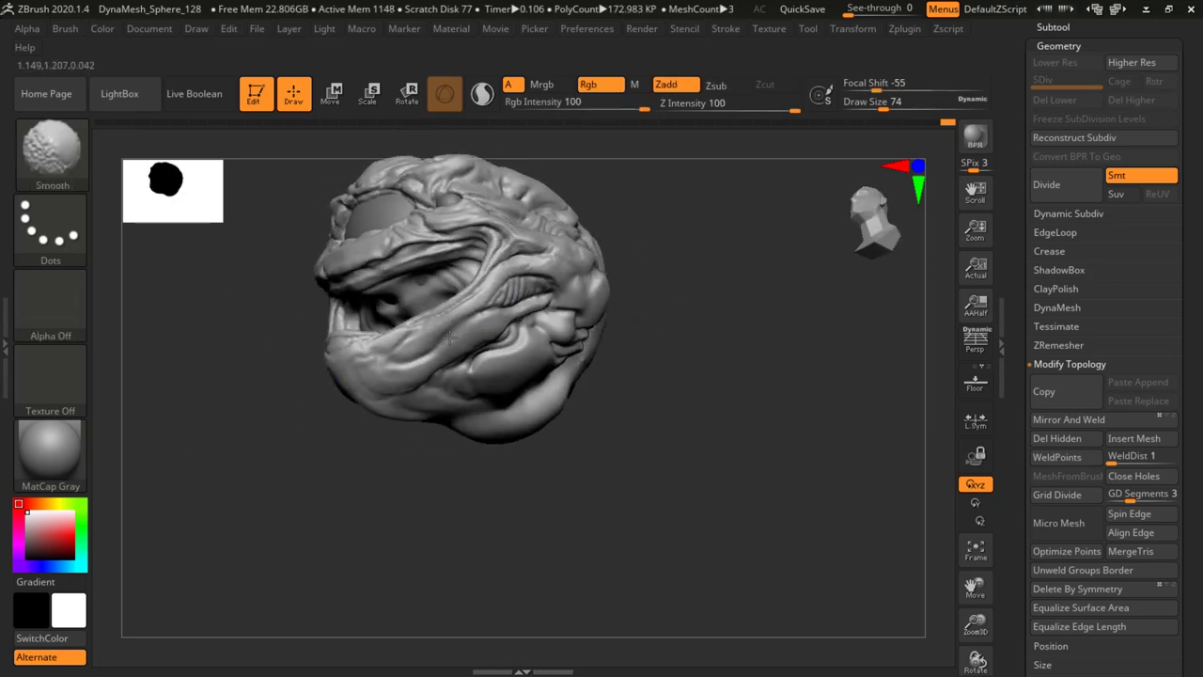
pyautogui.keyDown('shift'); pyautogui.moveTo(432, 329); pyautogui.dragTo(456, 324); pyautogui.keyUp('shift')
pyautogui.moveTo(384, 350)
pyautogui.mouseDown()
pyautogui.moveTo(498, 298)
pyautogui.moveTo(452, 333)
pyautogui.mouseUp()
pyautogui.moveTo(645, 282)
pyautogui.mouseDown()
pyautogui.moveTo(693, 311)
pyautogui.moveTo(658, 344)
pyautogui.mouseUp()
pyautogui.moveTo(737, 318)
pyautogui.mouseDown()
pyautogui.moveTo(698, 305)
pyautogui.moveTo(707, 262)
pyautogui.moveTo(703, 291)
pyautogui.mouseUp()
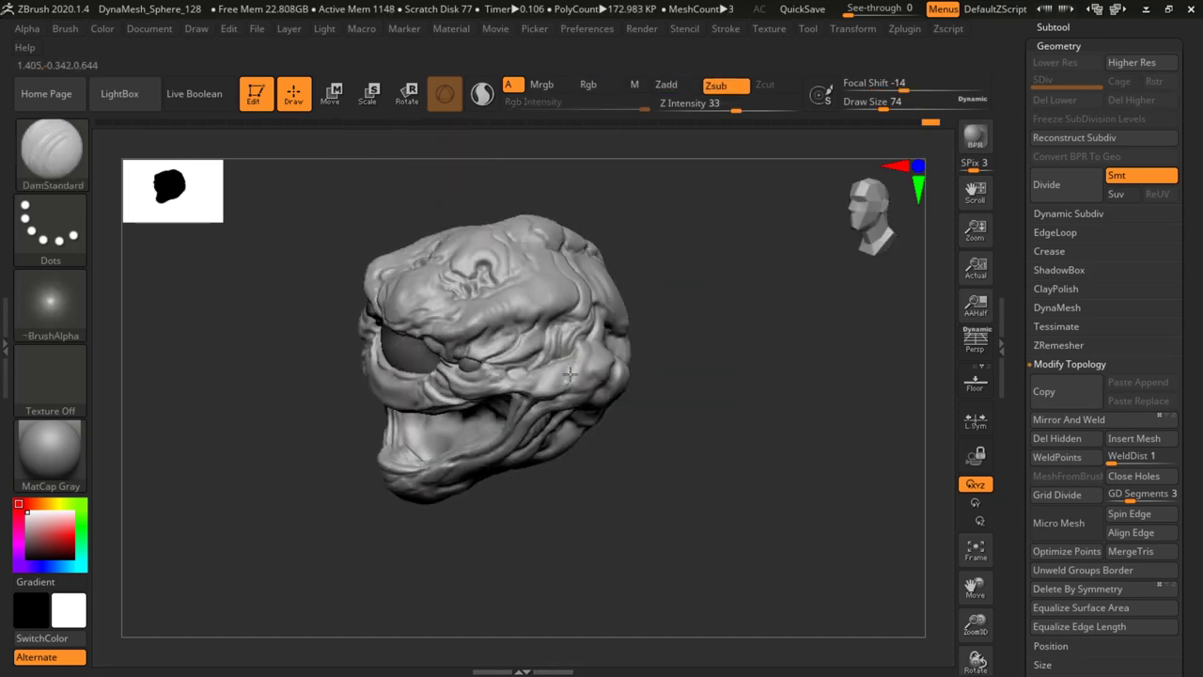
# Undo the last three strokes and rework the crease in the cheek behind the small eye.
pyautogui.hotkey('ctrl', 'z')
pyautogui.hotkey('ctrl', 'z')
pyautogui.hotkey('ctrl', 'z')
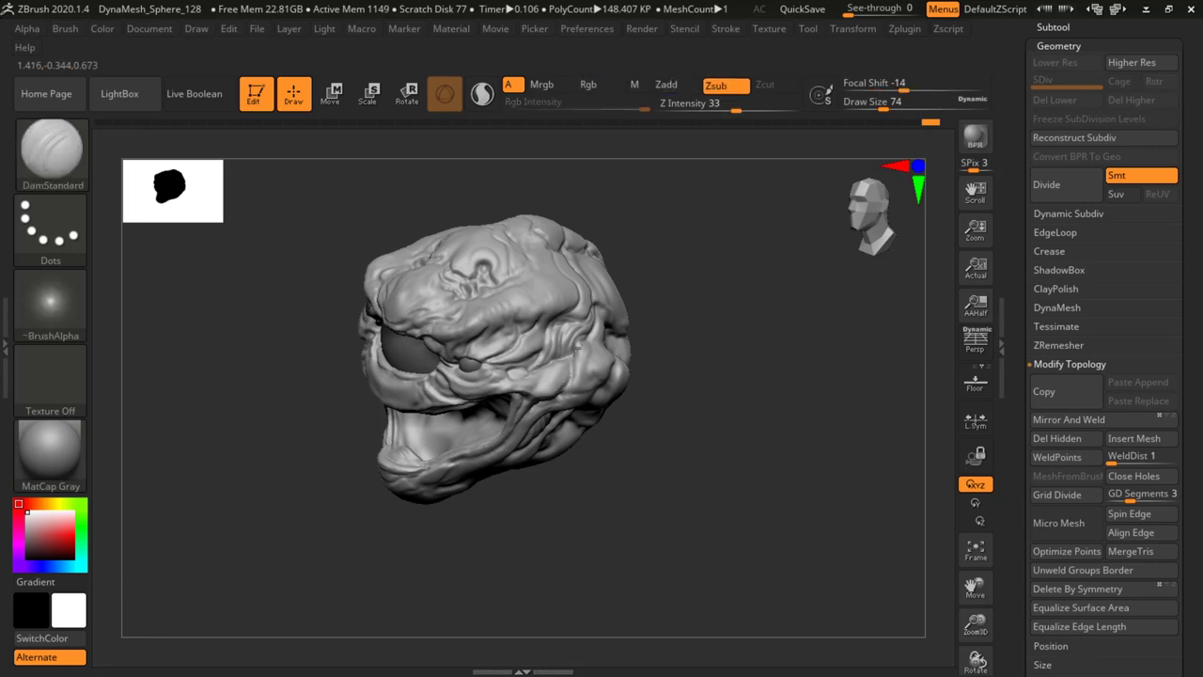
# Carve a crease across the top of the head behind the forehead pits.
pyautogui.moveTo(679, 344)
pyautogui.mouseDown()
pyautogui.moveTo(734, 325)
pyautogui.moveTo(641, 336)
pyautogui.mouseUp()
pyautogui.moveTo(778, 329)
pyautogui.mouseDown()
pyautogui.moveTo(762, 285)
pyautogui.moveTo(638, 281)
pyautogui.mouseUp()
pyautogui.moveTo(713, 295)
pyautogui.mouseDown()
pyautogui.moveTo(648, 261)
pyautogui.moveTo(649, 302)
pyautogui.mouseUp()
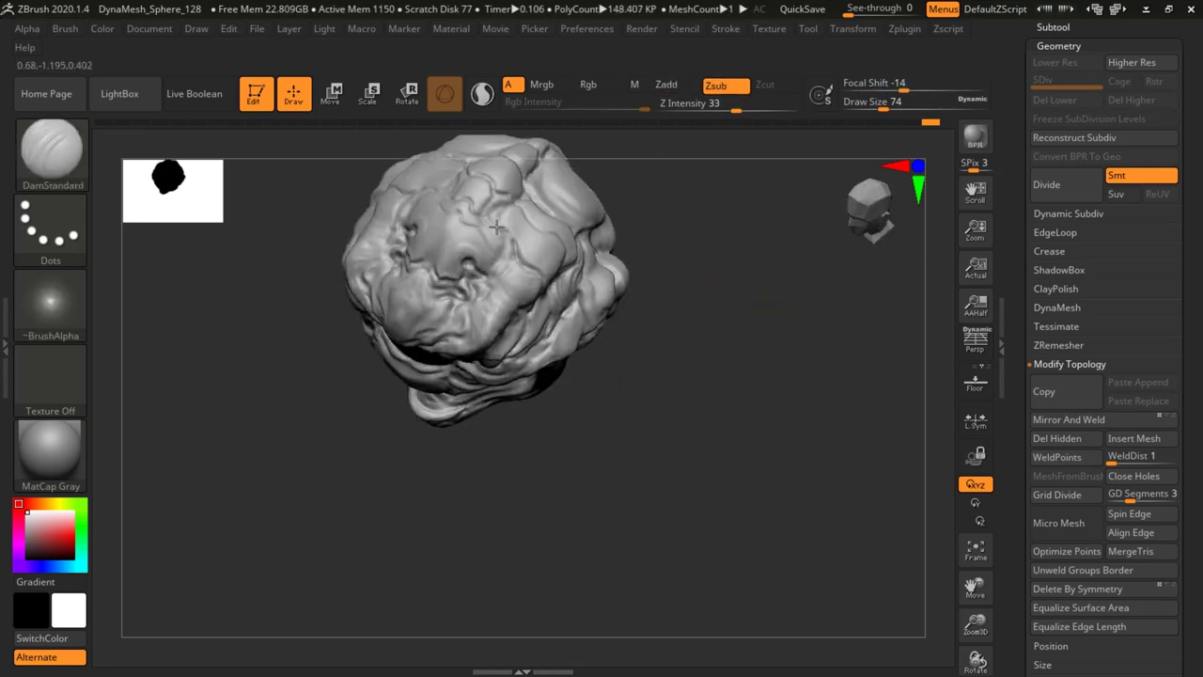
pyautogui.moveTo(502, 232); pyautogui.dragTo(498, 203)
# Crease and smooth the brow folds between the central eye and the small eyes.
pyautogui.moveTo(712, 255)
pyautogui.mouseDown()
pyautogui.moveTo(693, 181)
pyautogui.moveTo(622, 237)
pyautogui.moveTo(655, 241)
pyautogui.moveTo(664, 298)
pyautogui.moveTo(676, 267)
pyautogui.moveTo(669, 236)
pyautogui.moveTo(642, 314)
pyautogui.moveTo(606, 313)
pyautogui.mouseUp()
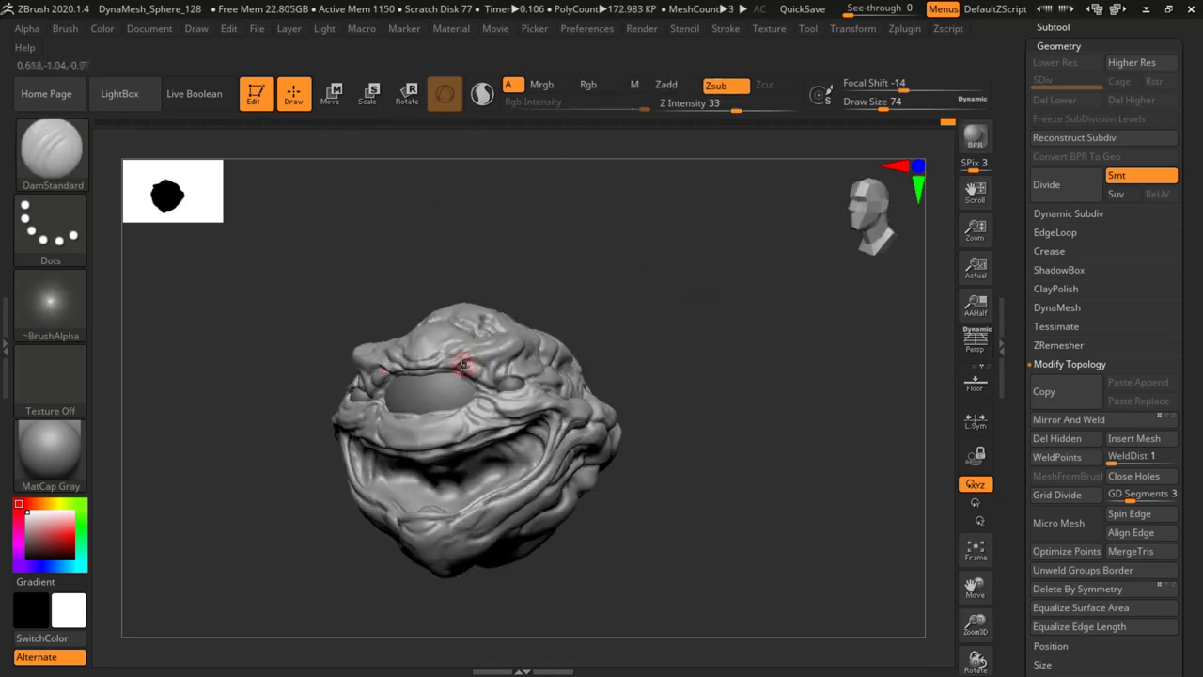
pyautogui.moveTo(485, 381); pyautogui.dragTo(500, 384)
pyautogui.keyDown('shift'); pyautogui.moveTo(621, 282); pyautogui.dragTo(681, 289); pyautogui.keyUp('shift')
pyautogui.keyDown('shift'); pyautogui.moveTo(384, 375); pyautogui.dragTo(404, 363); pyautogui.keyUp('shift')
pyautogui.moveTo(652, 287); pyautogui.dragTo(590, 290)
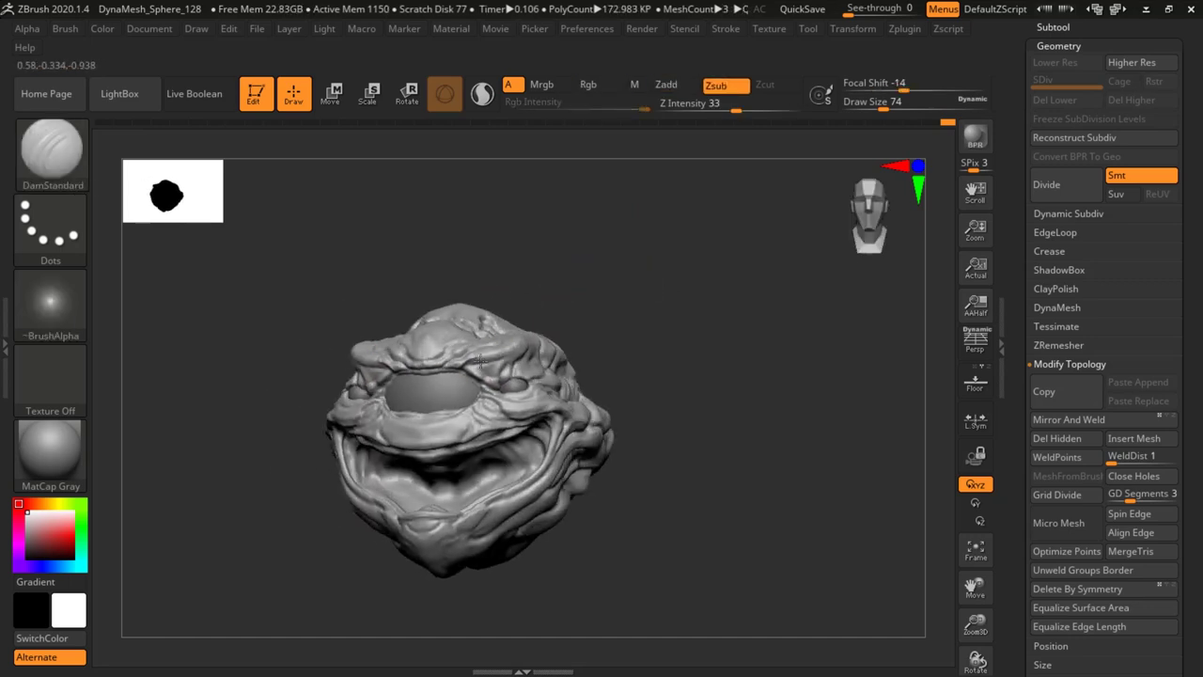
pyautogui.moveTo(470, 373); pyautogui.dragTo(508, 359)
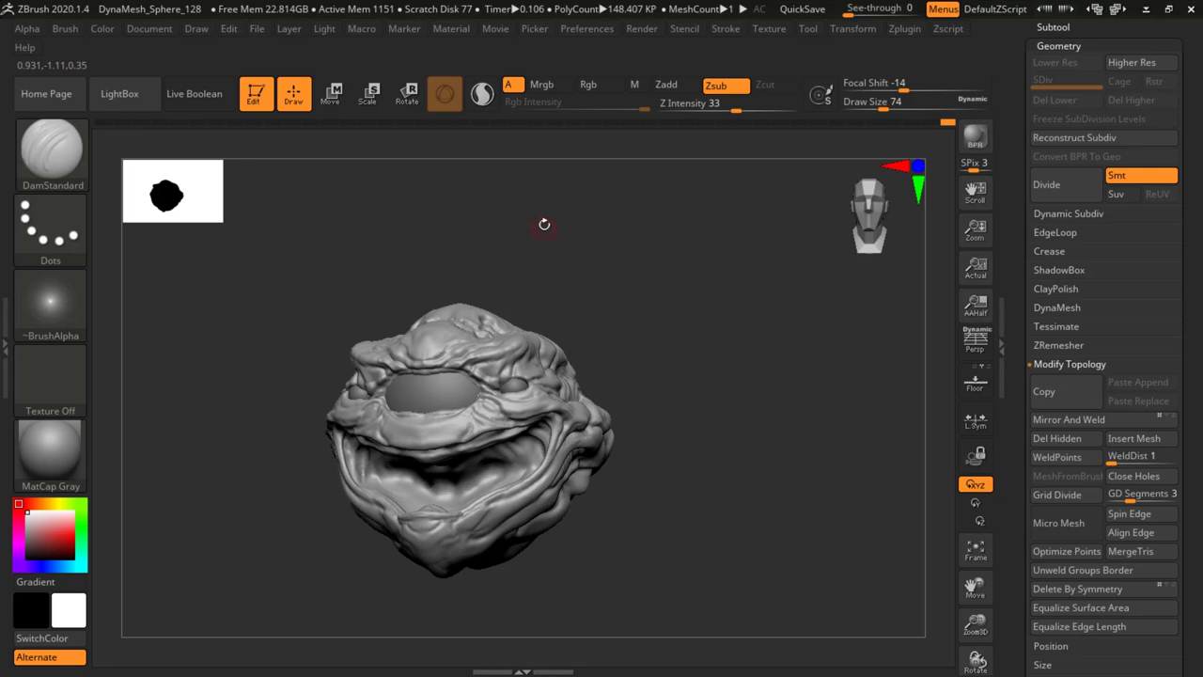
# Define the folds at the central eye's corner and beneath the small eye with DamStandard.
pyautogui.moveTo(652, 309)
pyautogui.mouseDown()
pyautogui.moveTo(704, 276)
pyautogui.moveTo(643, 337)
pyautogui.moveTo(705, 285)
pyautogui.mouseUp()
pyautogui.moveTo(705, 286); pyautogui.dragTo(658, 303)
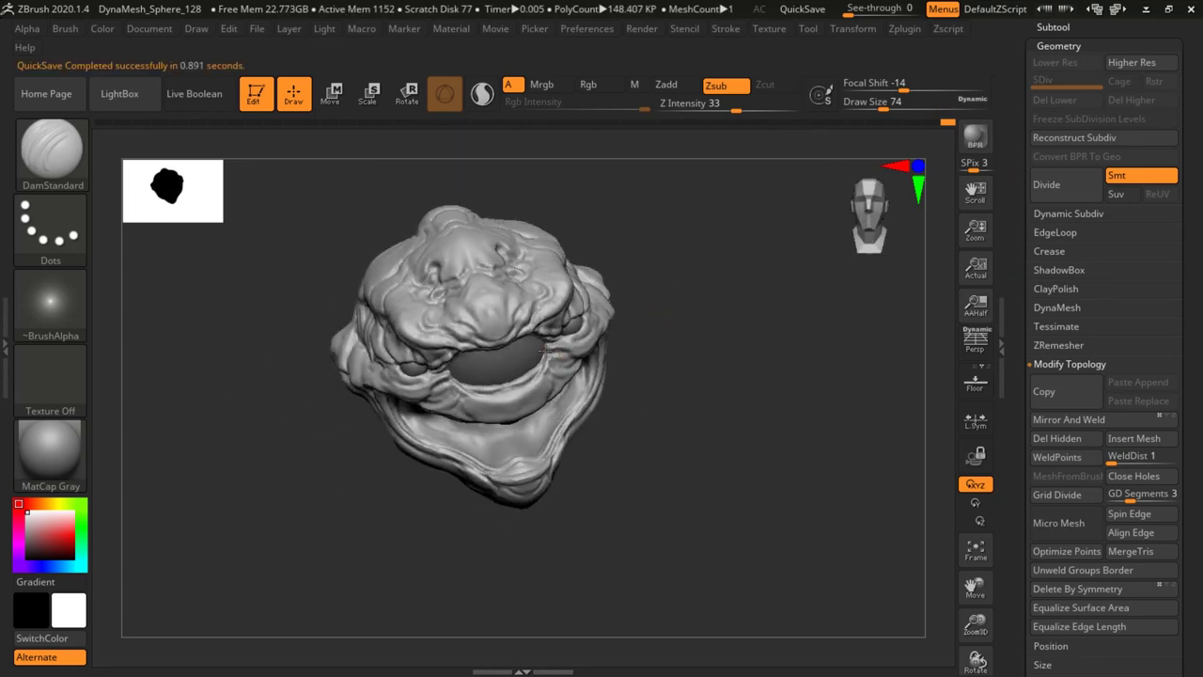
pyautogui.moveTo(554, 352); pyautogui.dragTo(553, 279)
pyautogui.moveTo(435, 388); pyautogui.dragTo(425, 403)
pyautogui.moveTo(648, 324)
pyautogui.mouseDown()
pyautogui.moveTo(682, 344)
pyautogui.moveTo(758, 248)
pyautogui.moveTo(599, 239)
pyautogui.moveTo(669, 263)
pyautogui.moveTo(653, 295)
pyautogui.mouseUp()
pyautogui.moveTo(384, 387); pyautogui.dragTo(416, 405)
pyautogui.moveTo(500, 320)
pyautogui.mouseDown()
pyautogui.moveTo(695, 295)
pyautogui.moveTo(626, 276)
pyautogui.mouseUp()
# Carve curled creases on top of the skull and hollow the recesses beside its central ridge.
pyautogui.moveTo(729, 282); pyautogui.dragTo(682, 226)
pyautogui.moveTo(583, 273); pyautogui.dragTo(562, 286)
pyautogui.moveTo(682, 221); pyautogui.dragTo(687, 286)
pyautogui.moveTo(575, 250)
pyautogui.mouseDown()
pyautogui.moveTo(516, 247)
pyautogui.moveTo(554, 220)
pyautogui.mouseUp()
pyautogui.moveTo(641, 209)
pyautogui.mouseDown()
pyautogui.moveTo(688, 220)
pyautogui.moveTo(620, 193)
pyautogui.moveTo(682, 226)
pyautogui.mouseUp()
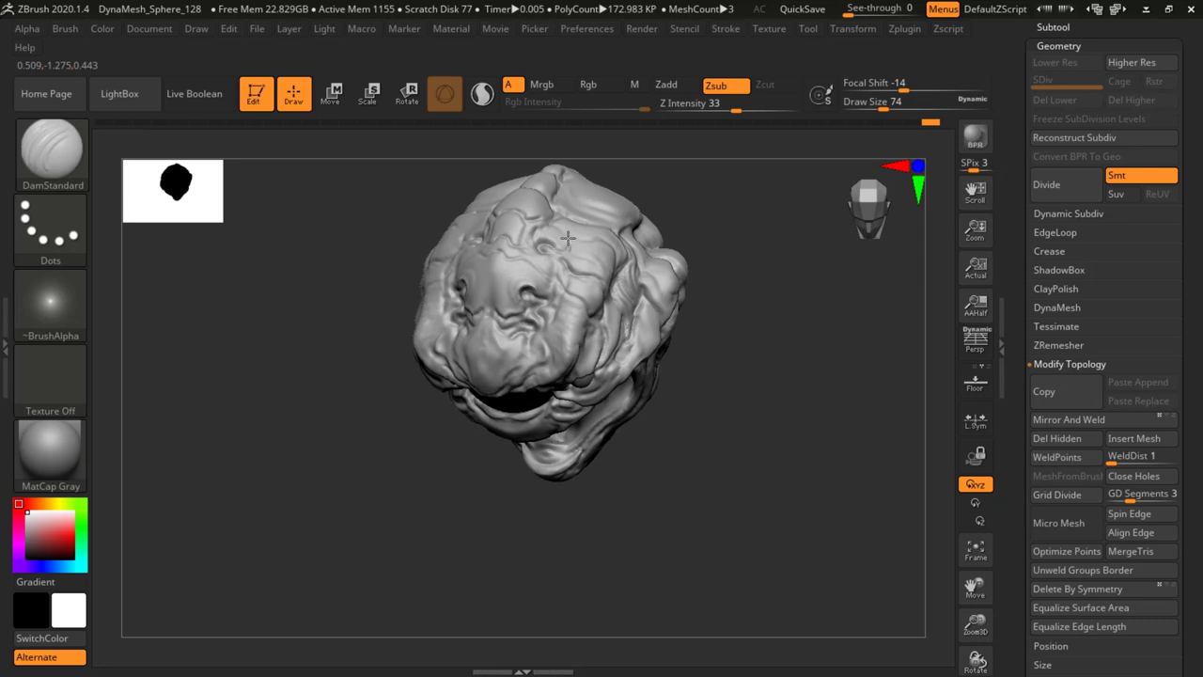
pyautogui.moveTo(549, 238); pyautogui.dragTo(564, 230)
pyautogui.keyDown('shift'); pyautogui.moveTo(711, 229); pyautogui.dragTo(704, 282); pyautogui.keyUp('shift')
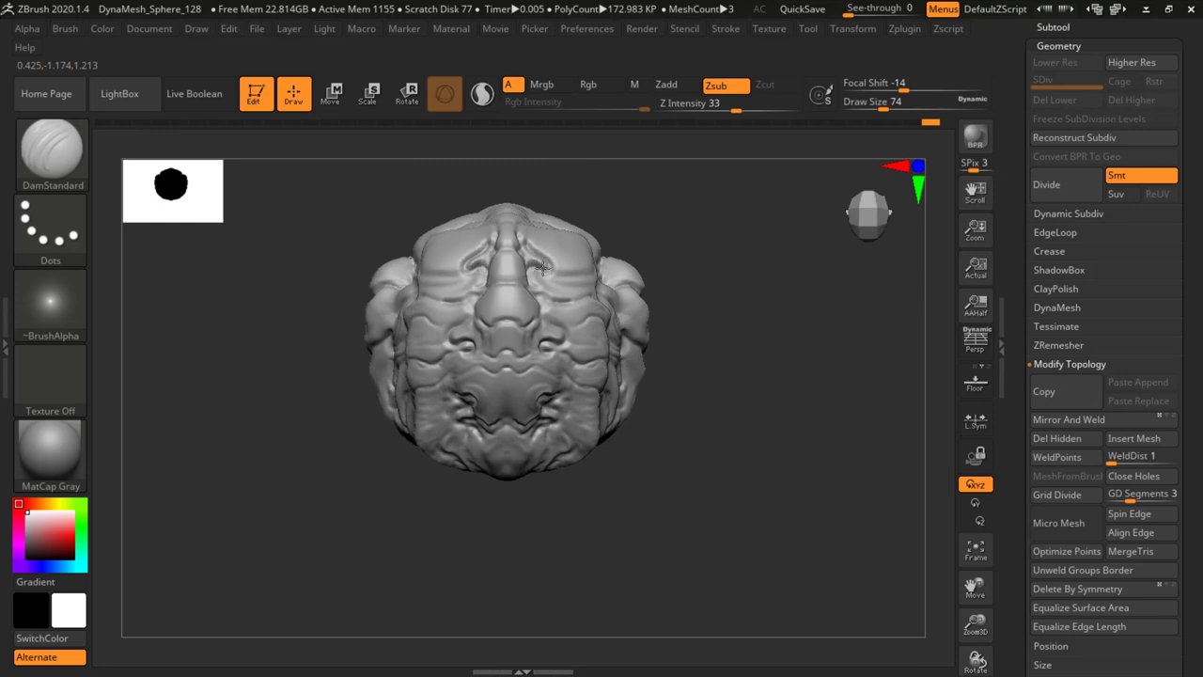
pyautogui.moveTo(532, 276); pyautogui.dragTo(553, 279)
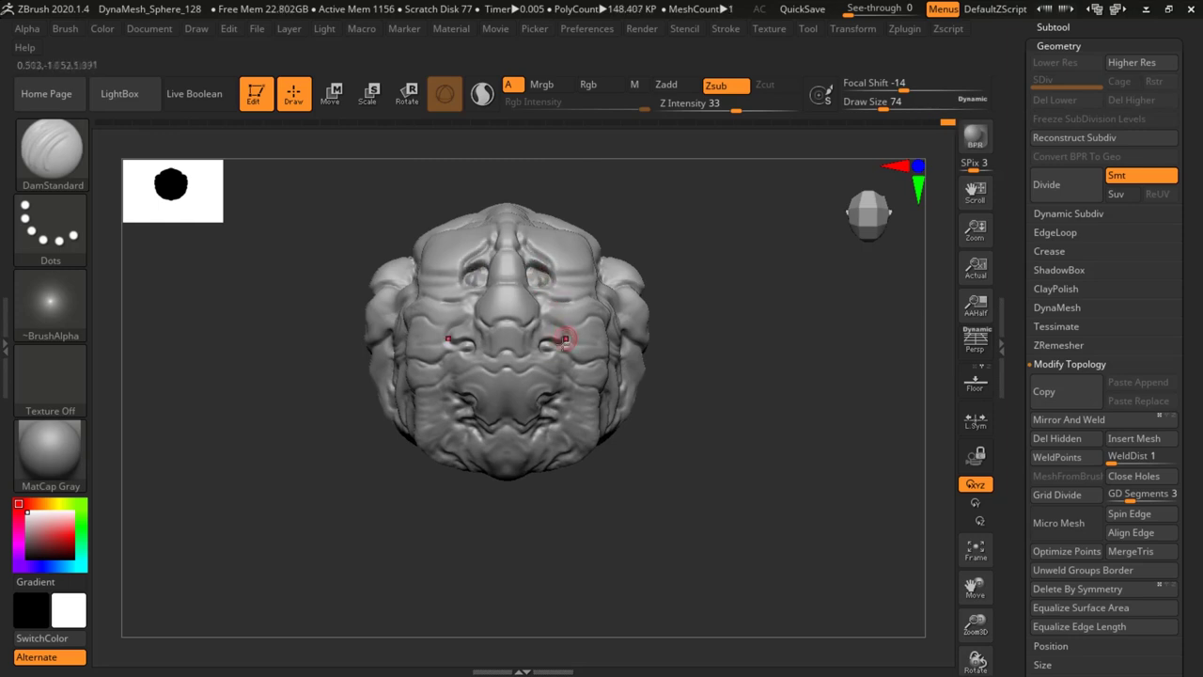
# Smooth the lump beneath the gill grooves and crease the folds along the neck, undoing unwanted strokes.
pyautogui.moveTo(675, 300)
pyautogui.mouseDown()
pyautogui.moveTo(602, 245)
pyautogui.moveTo(642, 217)
pyautogui.moveTo(499, 360)
pyautogui.mouseUp()
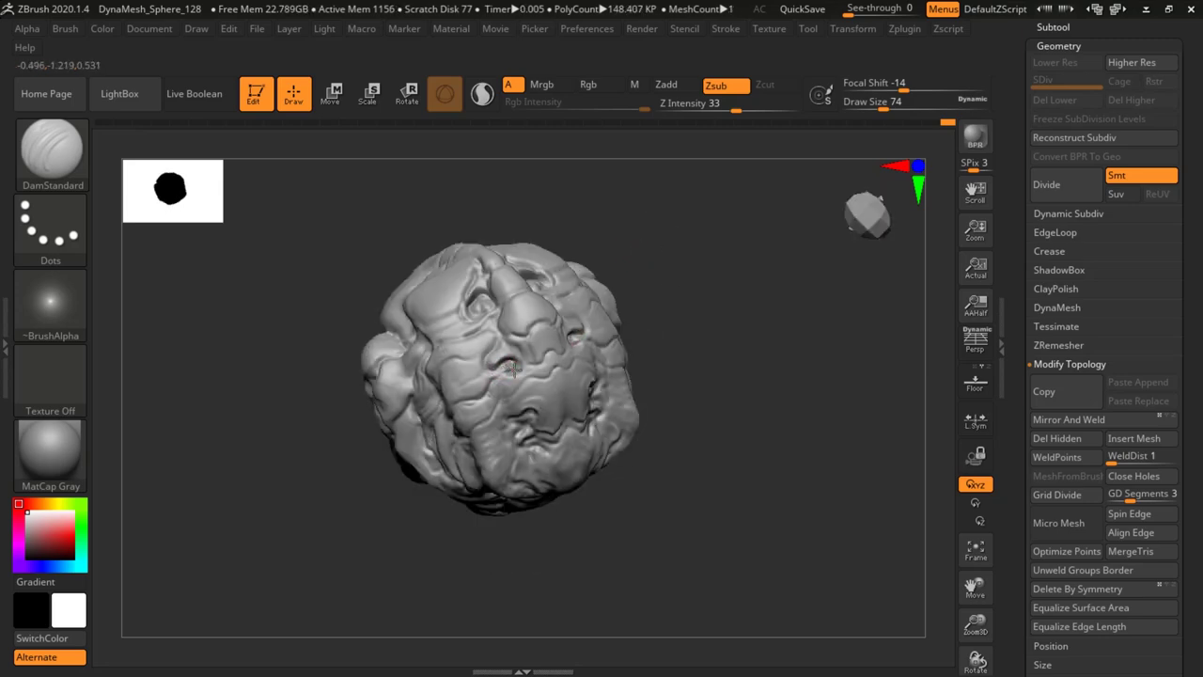
pyautogui.moveTo(704, 244)
pyautogui.mouseDown()
pyautogui.moveTo(717, 220)
pyautogui.moveTo(649, 247)
pyautogui.moveTo(642, 273)
pyautogui.moveTo(677, 243)
pyautogui.moveTo(645, 235)
pyautogui.mouseUp()
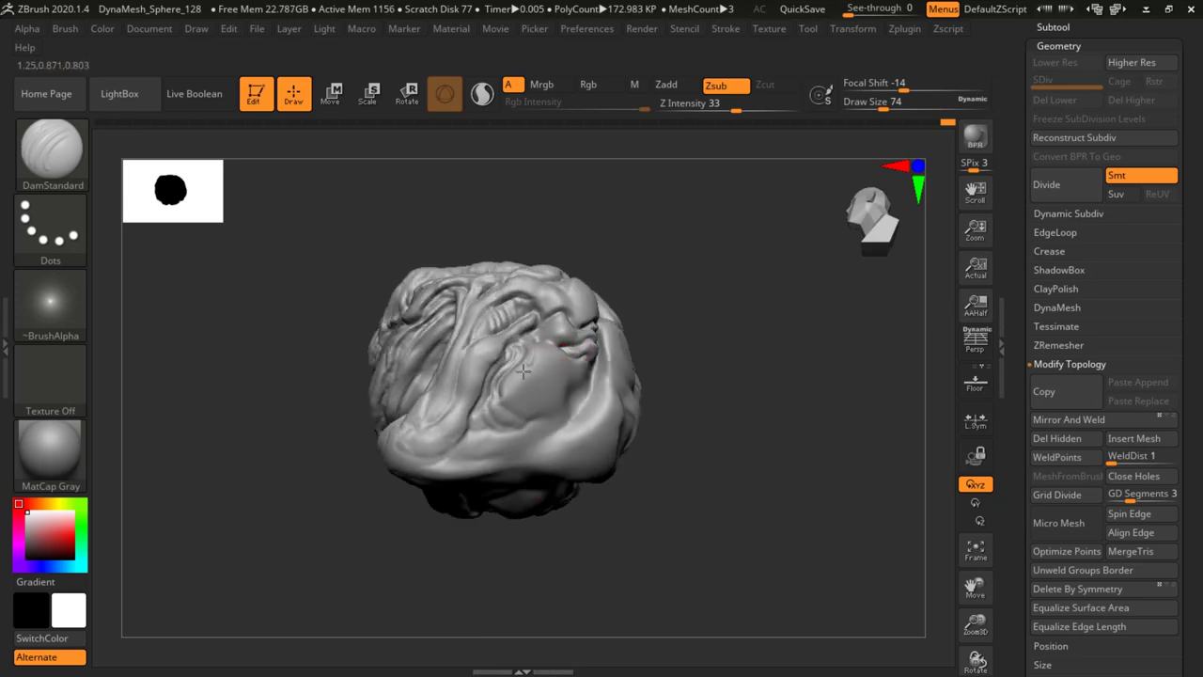
pyautogui.moveTo(528, 357)
pyautogui.keyDown('shift'); pyautogui.mouseDown()
pyautogui.moveTo(529, 418)
pyautogui.moveTo(517, 381)
pyautogui.moveTo(529, 419)
pyautogui.mouseUp(); pyautogui.keyUp('shift')
pyautogui.moveTo(698, 225); pyautogui.dragTo(657, 220)
pyautogui.hotkey('ctrl', 'z')
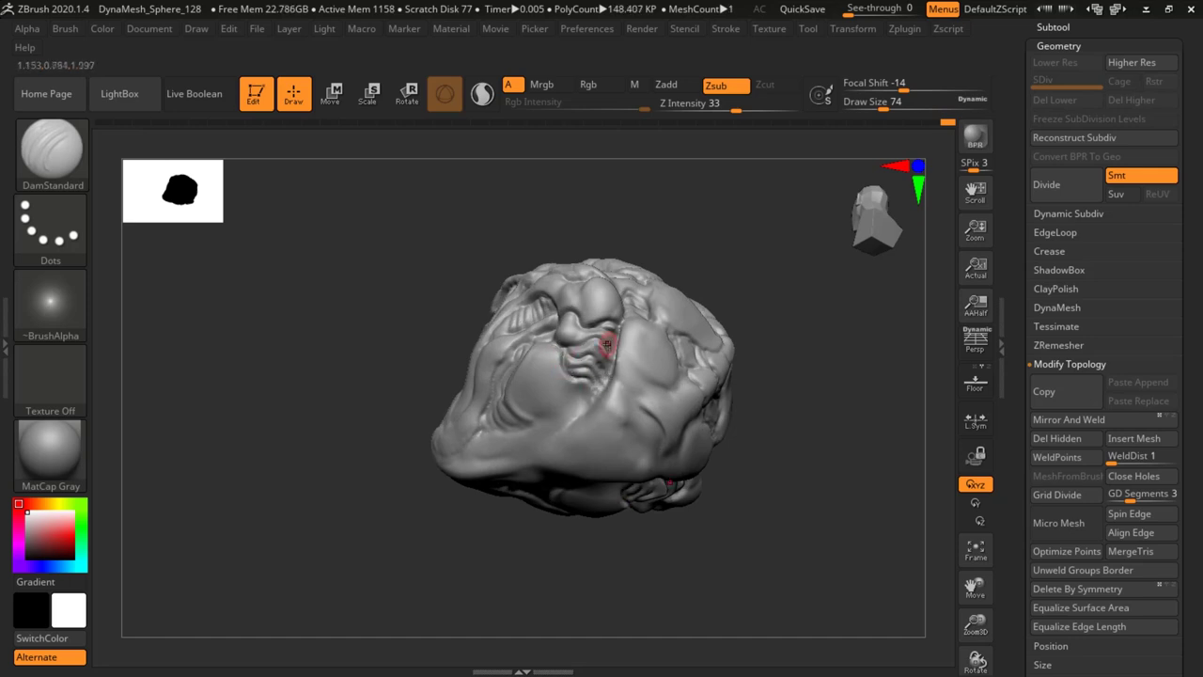
pyautogui.moveTo(774, 288)
pyautogui.mouseDown()
pyautogui.moveTo(743, 285)
pyautogui.moveTo(784, 325)
pyautogui.moveTo(762, 257)
pyautogui.moveTo(787, 269)
pyautogui.mouseUp()
pyautogui.moveTo(673, 350); pyautogui.dragTo(699, 368)
pyautogui.moveTo(599, 353)
pyautogui.mouseDown()
pyautogui.moveTo(619, 391)
pyautogui.moveTo(686, 410)
pyautogui.mouseUp()
pyautogui.moveTo(787, 255)
pyautogui.mouseDown()
pyautogui.moveTo(795, 350)
pyautogui.moveTo(773, 320)
pyautogui.moveTo(812, 282)
pyautogui.moveTo(816, 221)
pyautogui.mouseUp()
pyautogui.hotkey('ctrl', 'z')
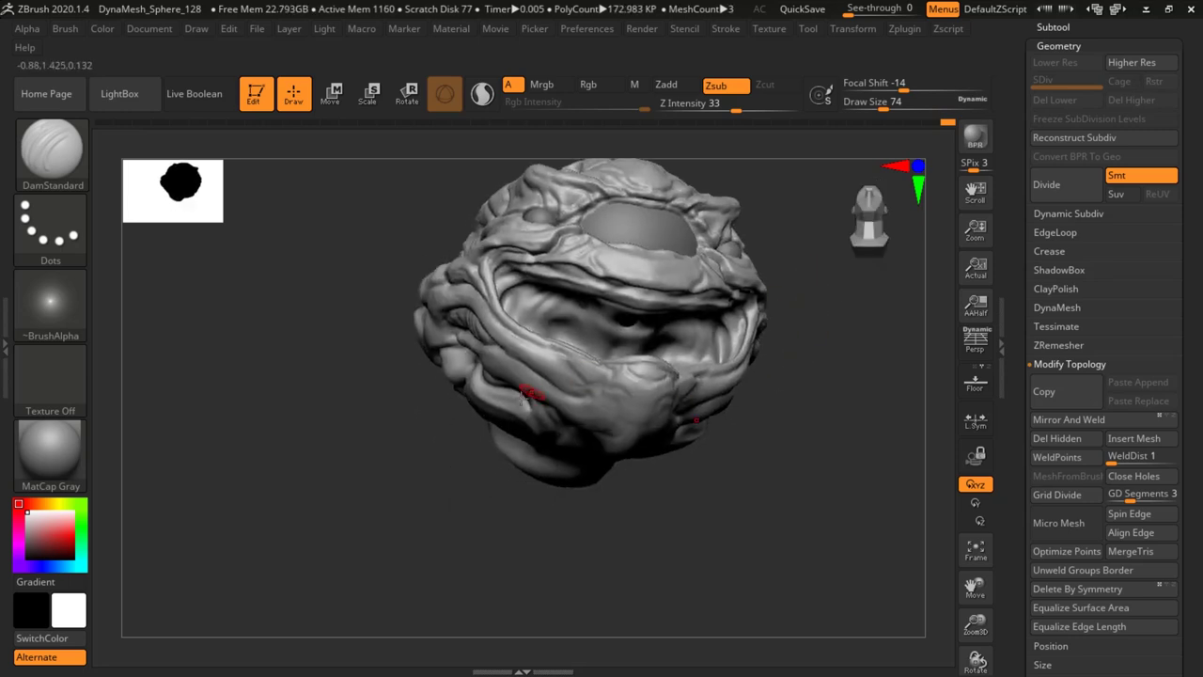
# Carve creases below the lower jaw with DamStandard and smooth the surface around them.
pyautogui.moveTo(553, 370)
pyautogui.mouseDown()
pyautogui.moveTo(604, 399)
pyautogui.moveTo(577, 397)
pyautogui.mouseUp()
pyautogui.moveTo(790, 325)
pyautogui.mouseDown()
pyautogui.moveTo(768, 400)
pyautogui.moveTo(749, 396)
pyautogui.mouseUp()
pyautogui.moveTo(536, 332); pyautogui.dragTo(627, 322)
pyautogui.moveTo(524, 351); pyautogui.dragTo(557, 352)
pyautogui.moveTo(795, 385); pyautogui.dragTo(793, 330)
pyautogui.keyDown('shift'); pyautogui.moveTo(649, 355); pyautogui.dragTo(641, 361); pyautogui.keyUp('shift')
pyautogui.moveTo(767, 251)
pyautogui.mouseDown()
pyautogui.moveTo(745, 314)
pyautogui.moveTo(829, 288)
pyautogui.mouseUp()
pyautogui.keyDown('shift'); pyautogui.moveTo(645, 358); pyautogui.dragTo(658, 350); pyautogui.keyUp('shift')
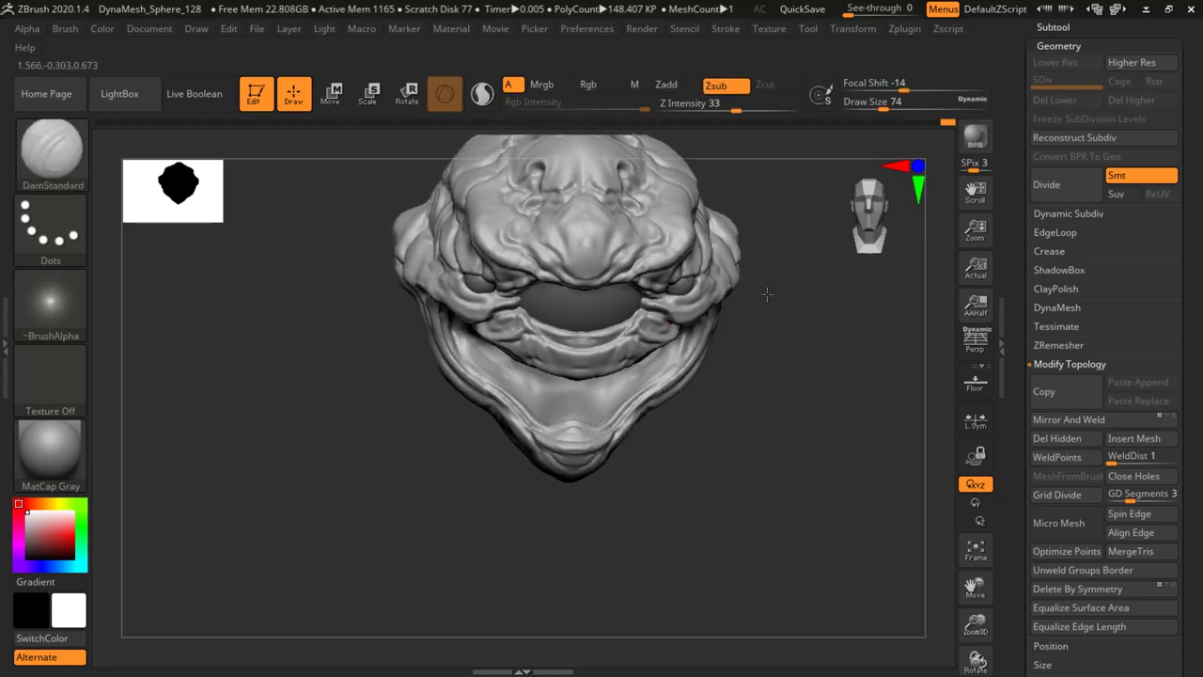
# Crease the skin around the small side eye and cut stepped grooves under the jaw.
pyautogui.moveTo(669, 290)
pyautogui.mouseDown()
pyautogui.moveTo(687, 293)
pyautogui.moveTo(685, 306)
pyautogui.mouseUp()
pyautogui.moveTo(788, 294)
pyautogui.mouseDown()
pyautogui.moveTo(799, 268)
pyautogui.moveTo(778, 277)
pyautogui.moveTo(733, 258)
pyautogui.mouseUp()
pyautogui.moveTo(777, 311)
pyautogui.mouseDown()
pyautogui.moveTo(831, 257)
pyautogui.moveTo(784, 282)
pyautogui.moveTo(733, 270)
pyautogui.mouseUp()
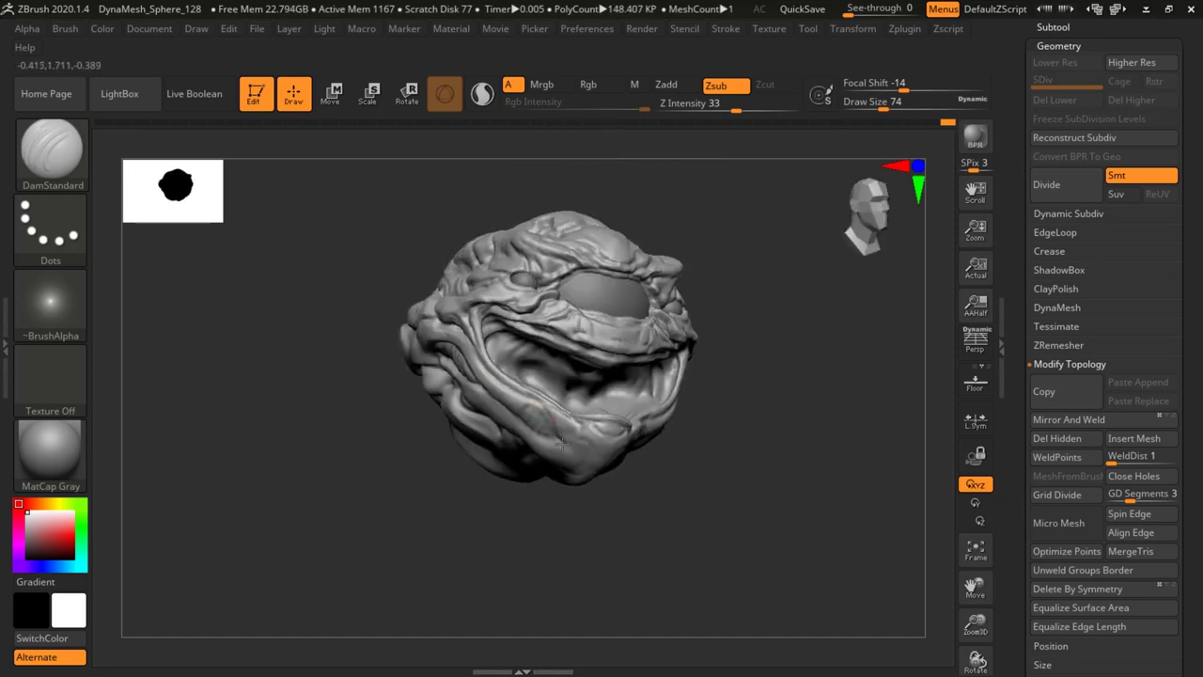
pyautogui.moveTo(694, 424); pyautogui.dragTo(718, 326)
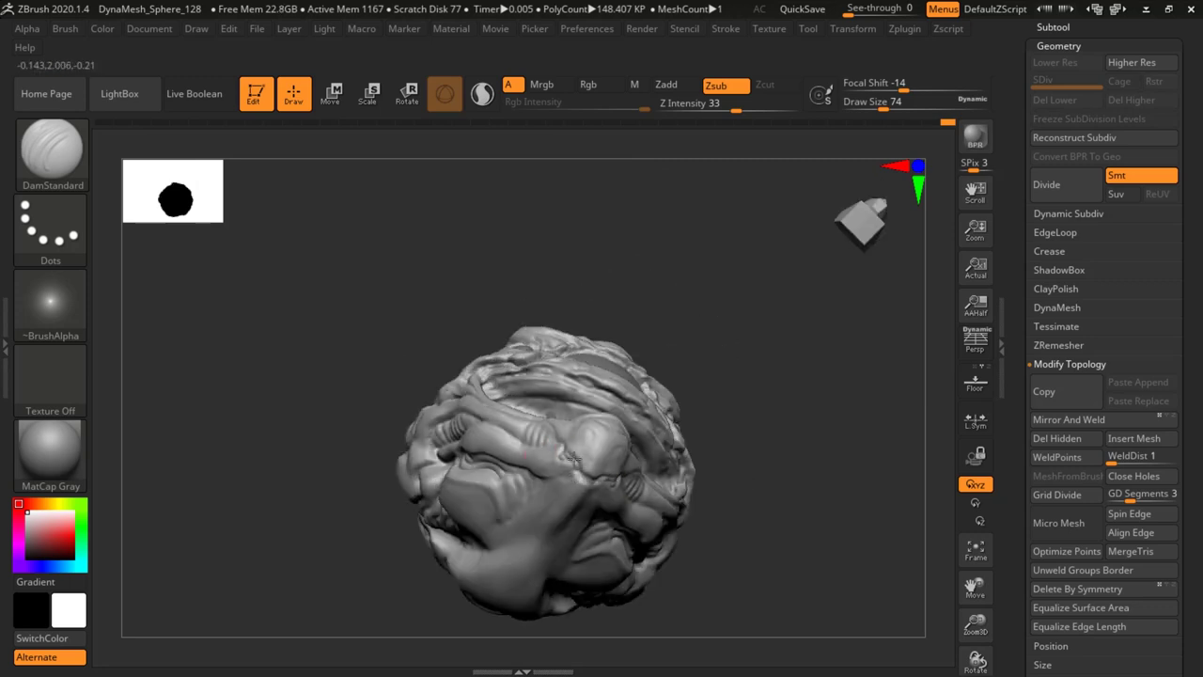
pyautogui.moveTo(738, 395); pyautogui.dragTo(738, 365)
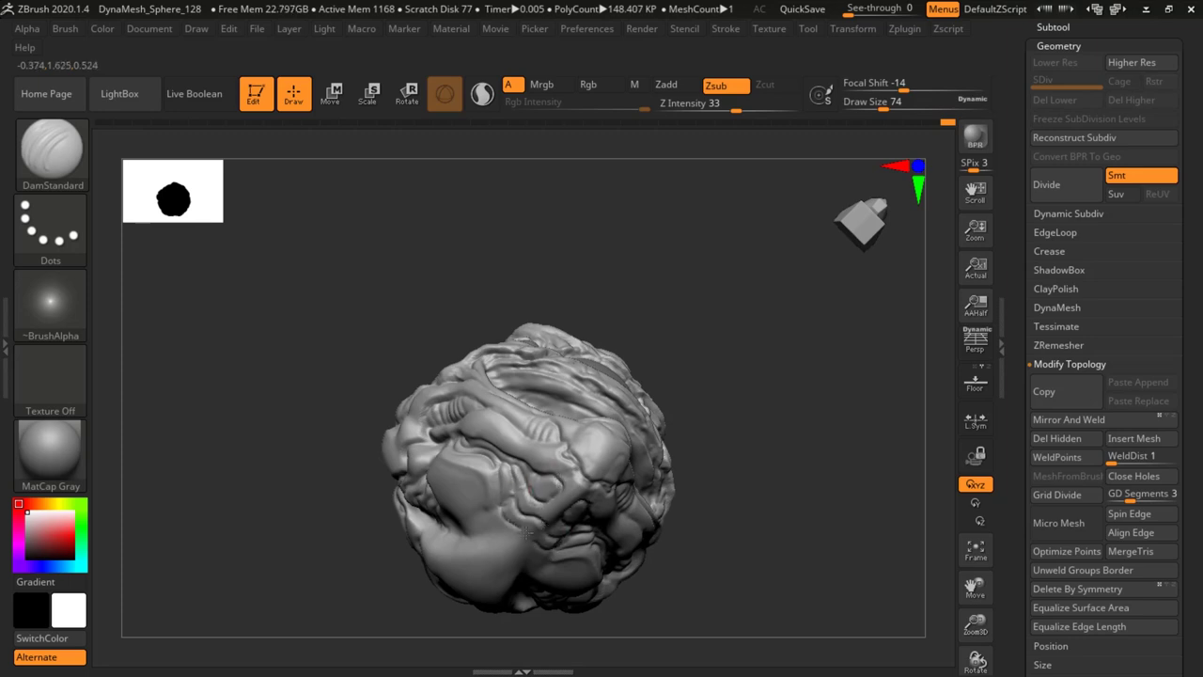
pyautogui.moveTo(674, 397); pyautogui.dragTo(688, 322)
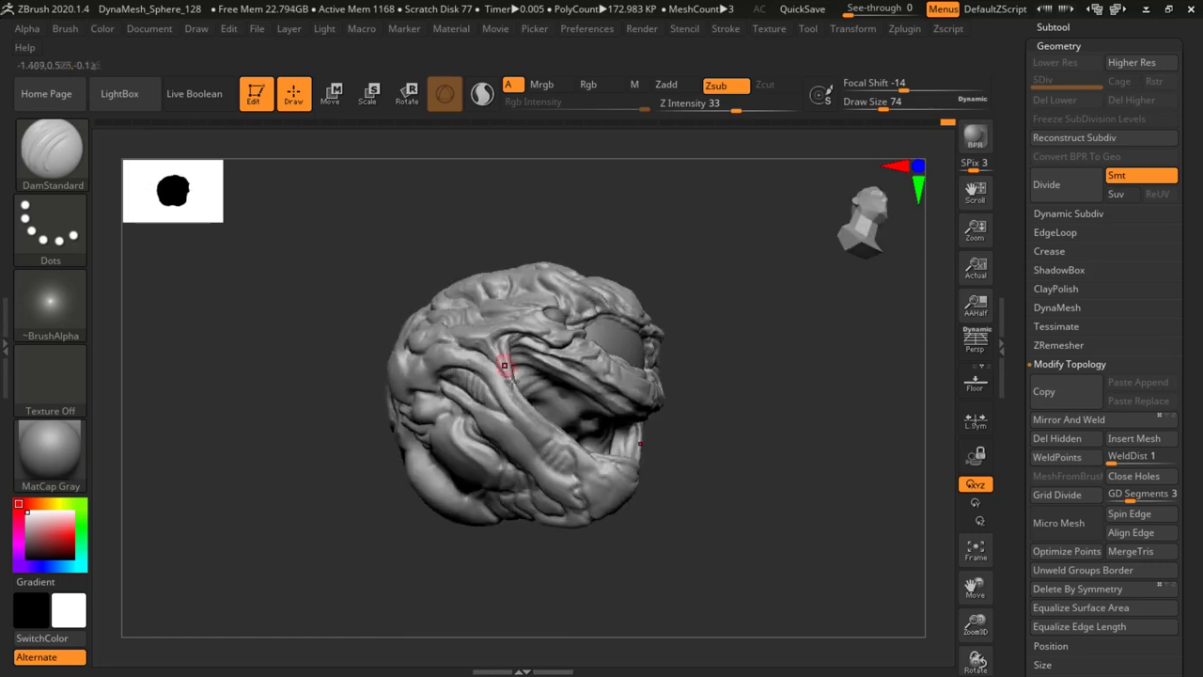
# Carve creases along the cheek band from the mouth corner down towards the chin.
pyautogui.moveTo(511, 386); pyautogui.dragTo(538, 418)
pyautogui.moveTo(728, 269); pyautogui.dragTo(658, 291)
pyautogui.moveTo(508, 362); pyautogui.dragTo(542, 429)
pyautogui.moveTo(750, 278)
pyautogui.mouseDown()
pyautogui.moveTo(647, 220)
pyautogui.moveTo(669, 247)
pyautogui.mouseUp()
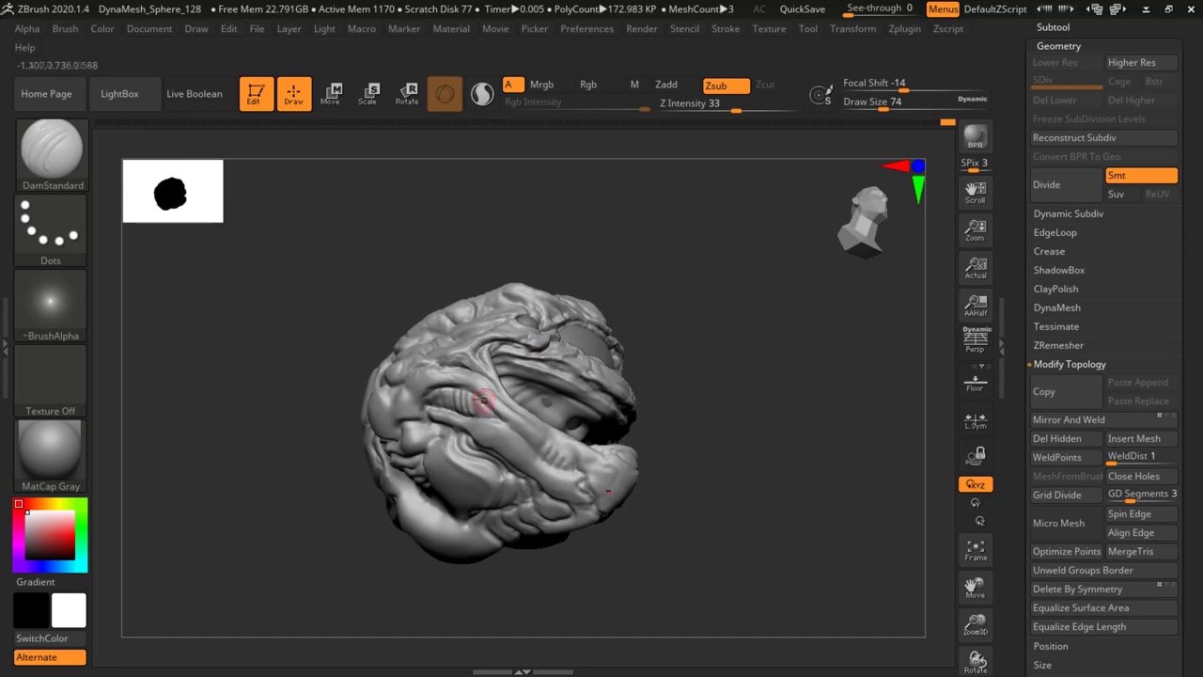
pyautogui.moveTo(480, 403)
pyautogui.mouseDown()
pyautogui.moveTo(520, 442)
pyautogui.moveTo(527, 428)
pyautogui.mouseUp()
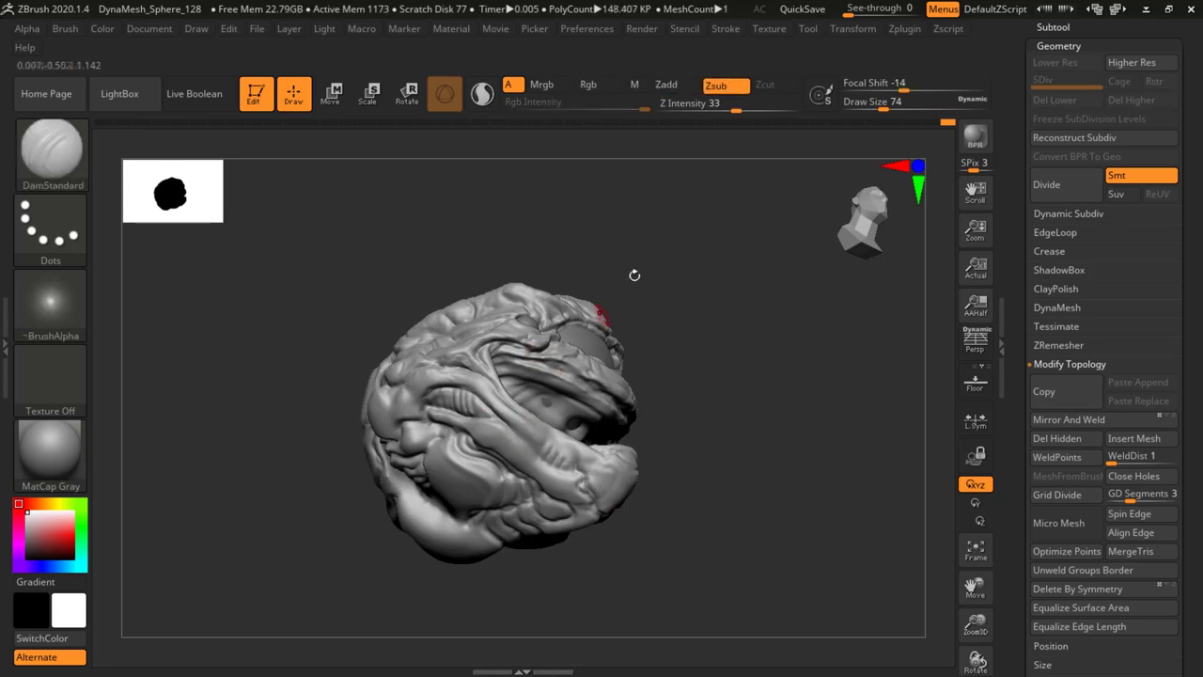
pyautogui.moveTo(669, 270); pyautogui.dragTo(685, 282)
pyautogui.moveTo(505, 363); pyautogui.dragTo(524, 364)
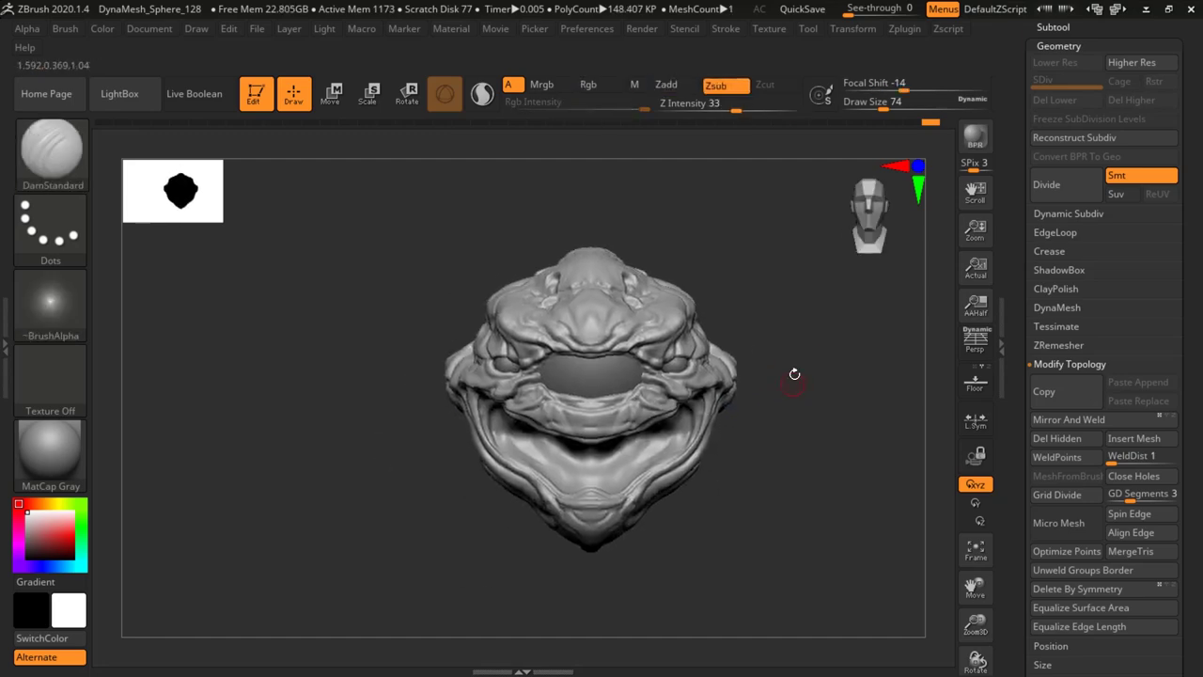
# Append a cube to the sculpt as a new subtool.
pyautogui.moveTo(795, 370)
pyautogui.mouseDown()
pyautogui.moveTo(795, 348)
pyautogui.moveTo(798, 376)
pyautogui.moveTo(778, 400)
pyautogui.moveTo(780, 332)
pyautogui.moveTo(768, 362)
pyautogui.moveTo(747, 306)
pyautogui.mouseUp()
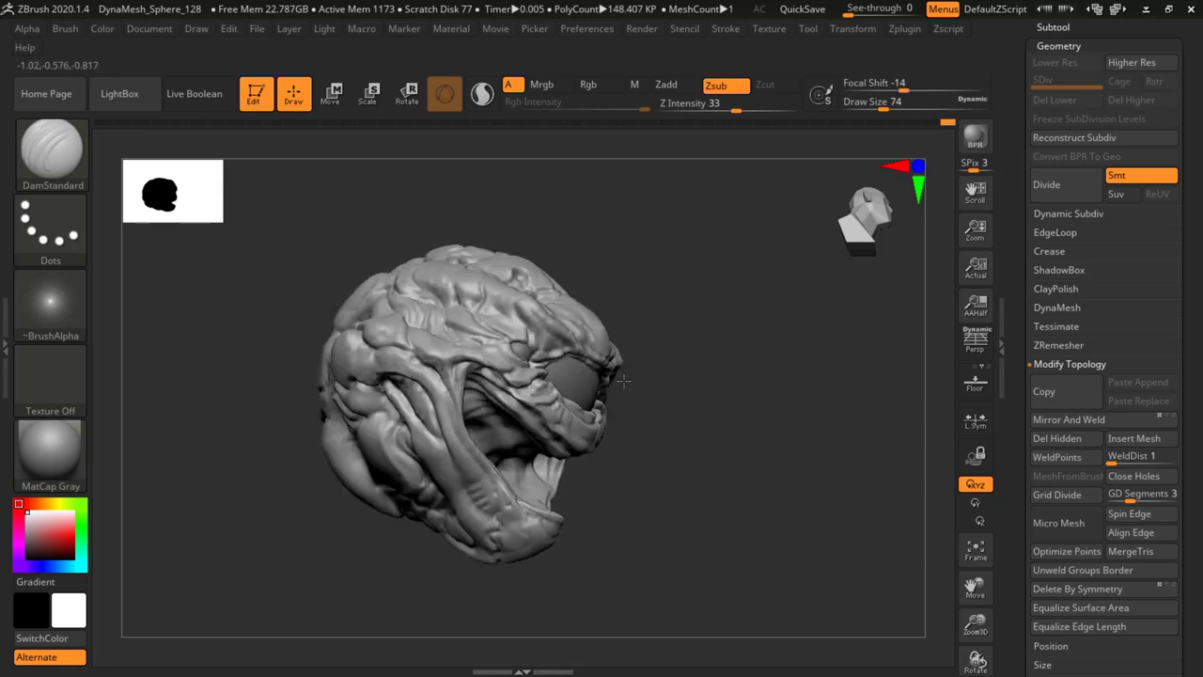
pyautogui.moveTo(649, 300); pyautogui.dragTo(661, 282)
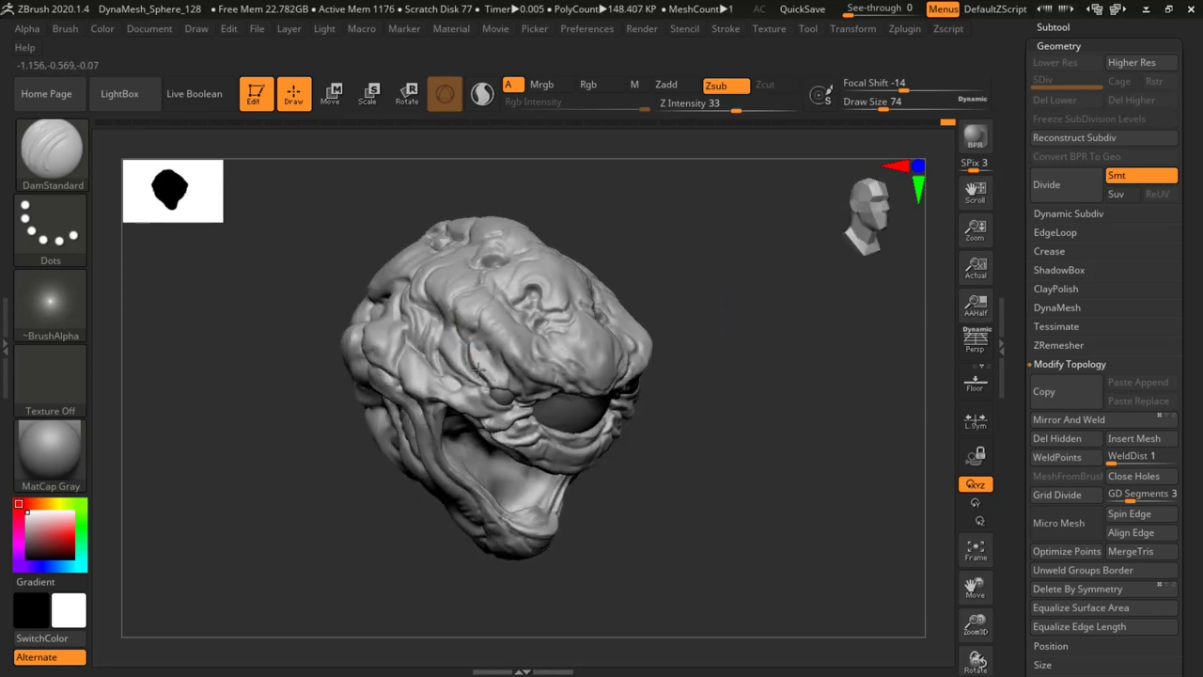
pyautogui.moveTo(685, 278); pyautogui.dragTo(695, 307)
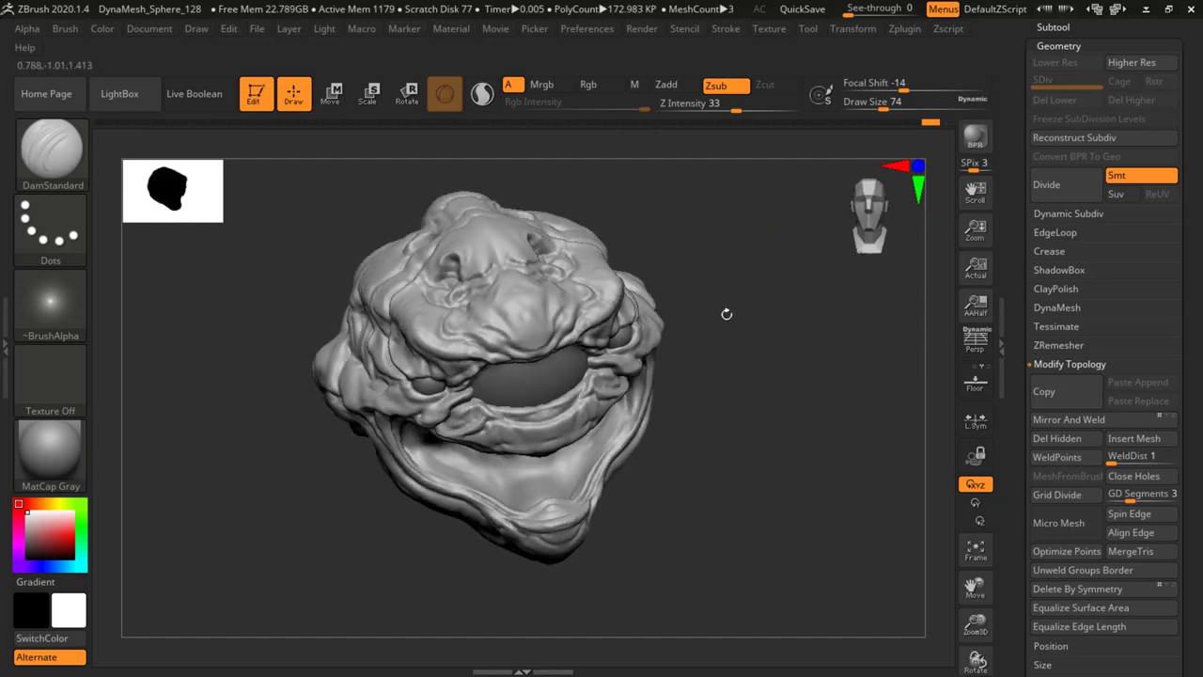
pyautogui.keyDown('alt'); pyautogui.moveTo(749, 333); pyautogui.dragTo(721, 323); pyautogui.keyUp('alt')
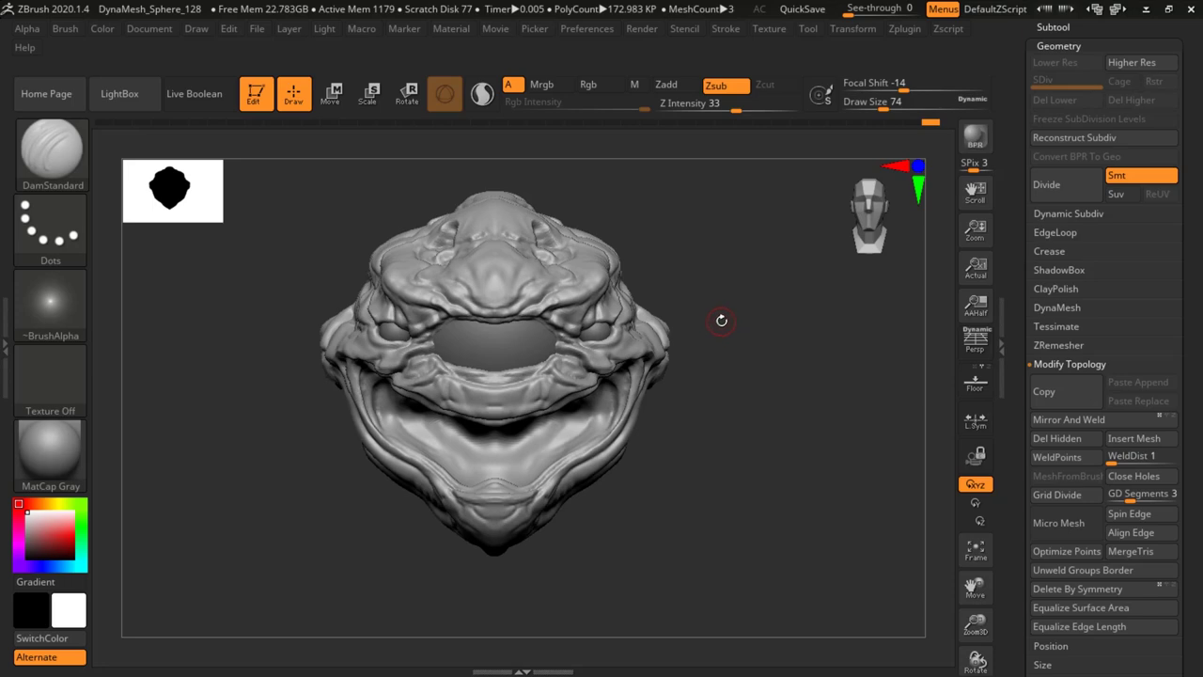
pyautogui.moveTo(1012, 182); pyautogui.dragTo(1018, 316)
pyautogui.click(1055, 325)
pyautogui.moveTo(1019, 379); pyautogui.dragTo(1019, 202)
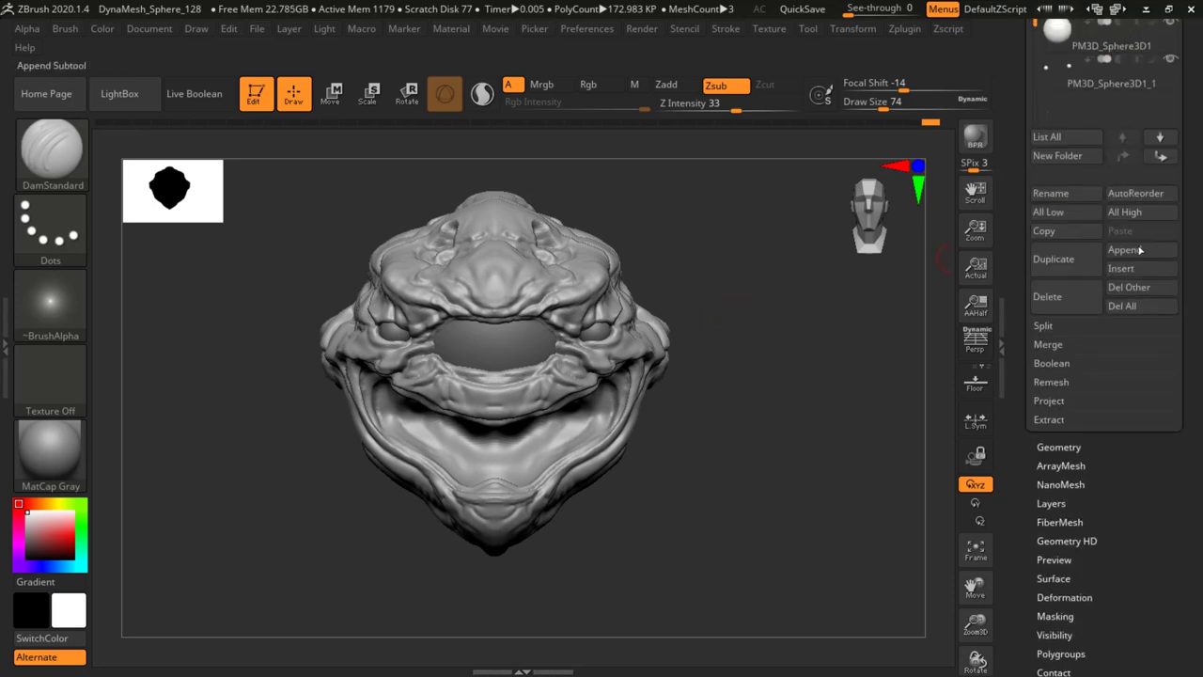
pyautogui.click(1130, 250)
pyautogui.click(664, 342)
# Scale the cube into a wide flat block and position it inside the mouth beneath the upper lip.
pyautogui.moveTo(721, 260); pyautogui.dragTo(741, 302)
pyautogui.press('w')
pyautogui.moveTo(615, 346); pyautogui.dragTo(538, 347)
pyautogui.moveTo(658, 346); pyautogui.dragTo(789, 346)
pyautogui.moveTo(693, 295); pyautogui.dragTo(721, 346)
pyautogui.moveTo(799, 441); pyautogui.dragTo(697, 434)
pyautogui.keyDown('alt'); pyautogui.moveTo(697, 435); pyautogui.dragTo(598, 549); pyautogui.keyUp('alt')
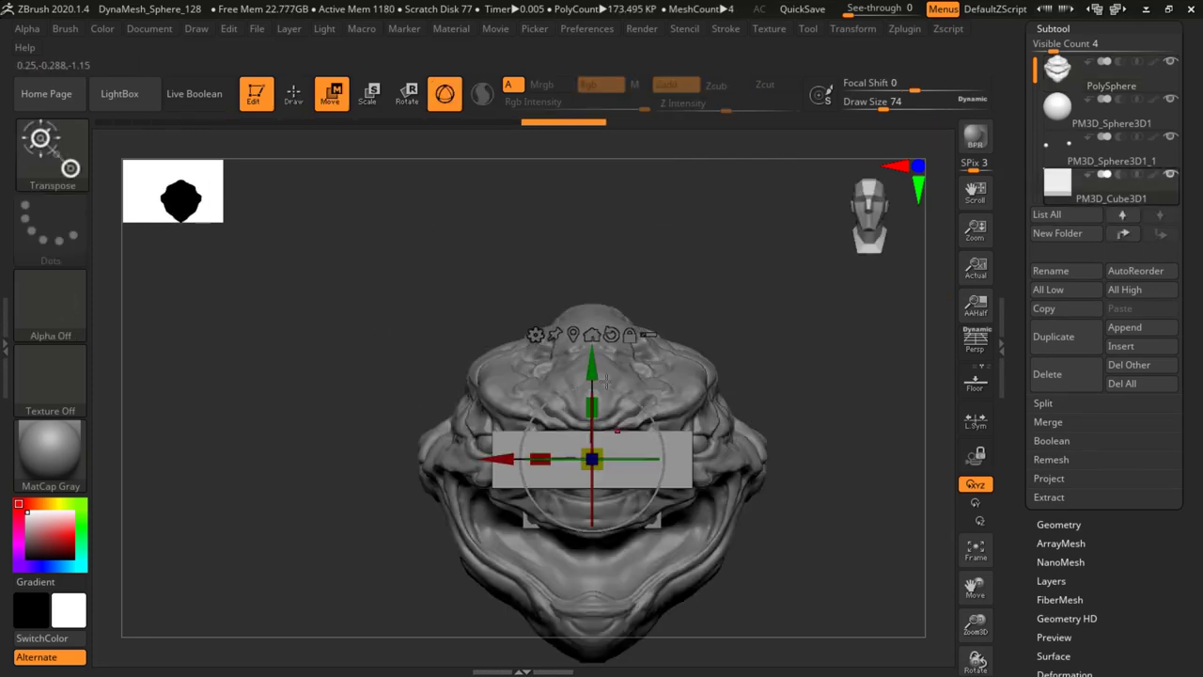
pyautogui.moveTo(592, 364); pyautogui.dragTo(593, 423)
pyautogui.keyDown('shift'); pyautogui.moveTo(724, 337); pyautogui.dragTo(799, 346); pyautogui.keyUp('shift')
pyautogui.moveTo(680, 519); pyautogui.dragTo(605, 519)
pyautogui.moveTo(707, 367)
pyautogui.mouseDown()
pyautogui.moveTo(632, 250)
pyautogui.moveTo(703, 435)
pyautogui.moveTo(679, 388)
pyautogui.moveTo(730, 390)
pyautogui.mouseUp()
# Choose the Move brush and convert the block to a DynaMesh at resolution 128.
pyautogui.press('b')
pyautogui.press('m')
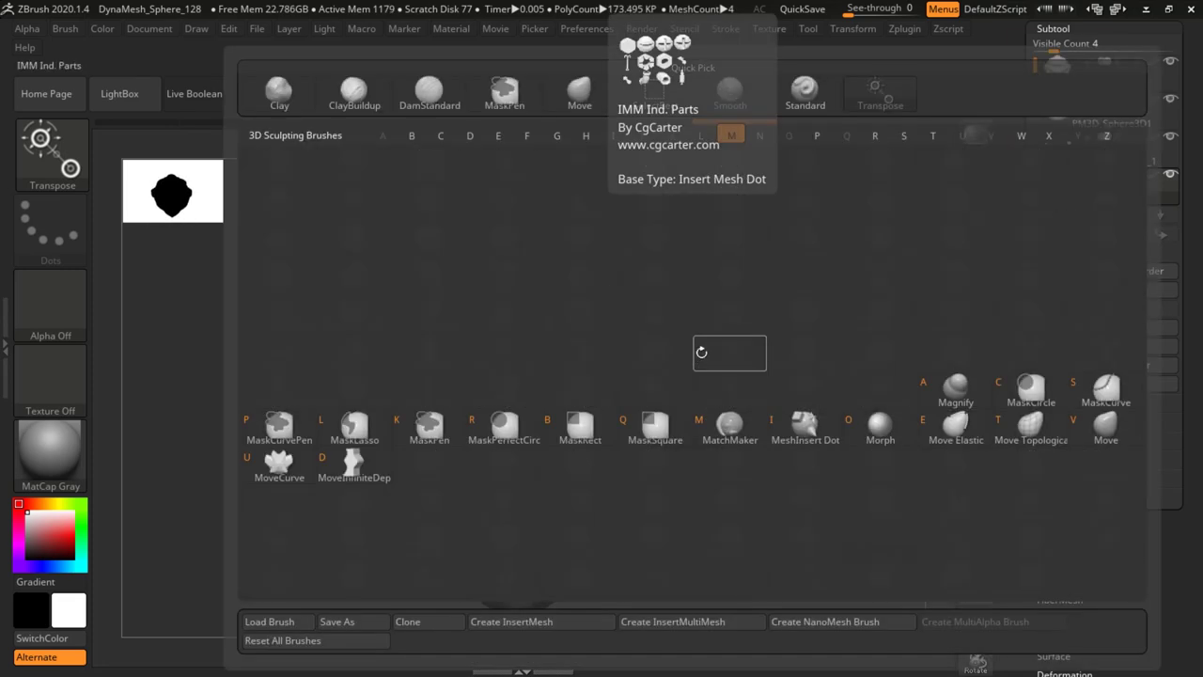
pyautogui.press('v')
pyautogui.click(1052, 522)
pyautogui.click(1085, 310)
pyautogui.click(1156, 345)
pyautogui.click(1076, 338)
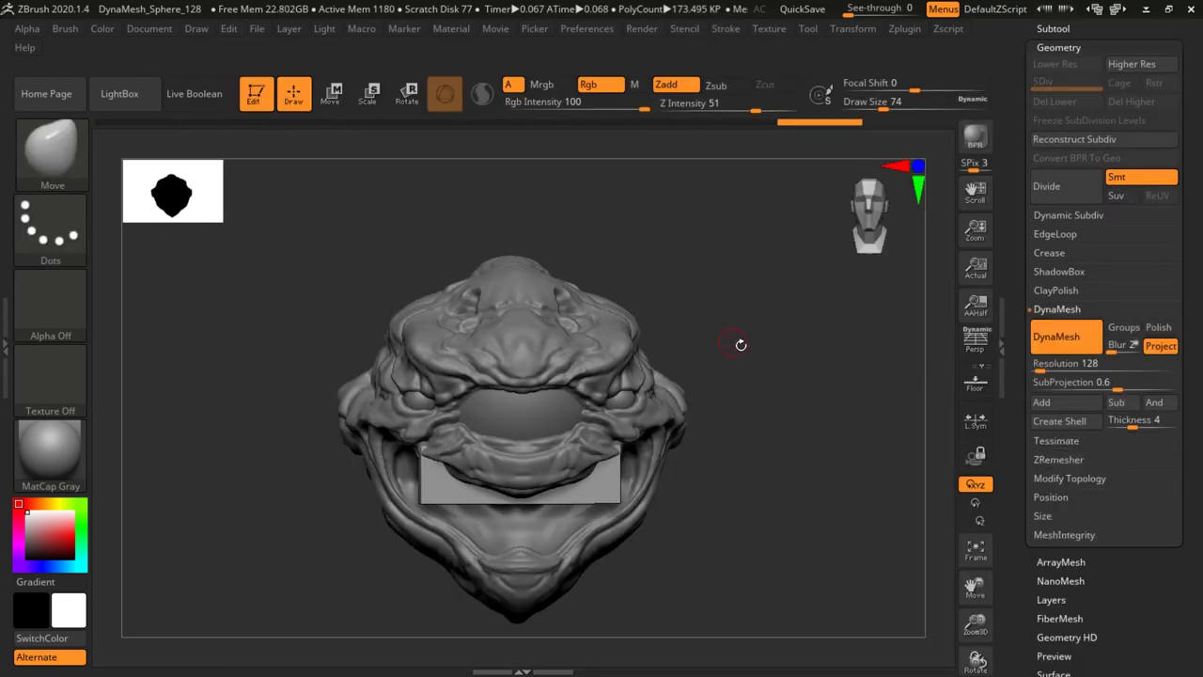
# Set the draw size to 280, smooth the block's edges and pull it towards the upper lip.
pyautogui.moveTo(731, 342); pyautogui.dragTo(735, 354)
pyautogui.press('space')
pyautogui.moveTo(735, 354); pyautogui.dragTo(745, 355)
pyautogui.keyDown('shift'); pyautogui.moveTo(490, 479); pyautogui.dragTo(469, 481); pyautogui.keyUp('shift')
pyautogui.keyDown('shift'); pyautogui.moveTo(561, 479); pyautogui.dragTo(599, 481); pyautogui.keyUp('shift')
pyautogui.moveTo(503, 491)
pyautogui.keyDown('shift'); pyautogui.mouseDown()
pyautogui.moveTo(470, 496)
pyautogui.moveTo(488, 500)
pyautogui.mouseUp(); pyautogui.keyUp('shift')
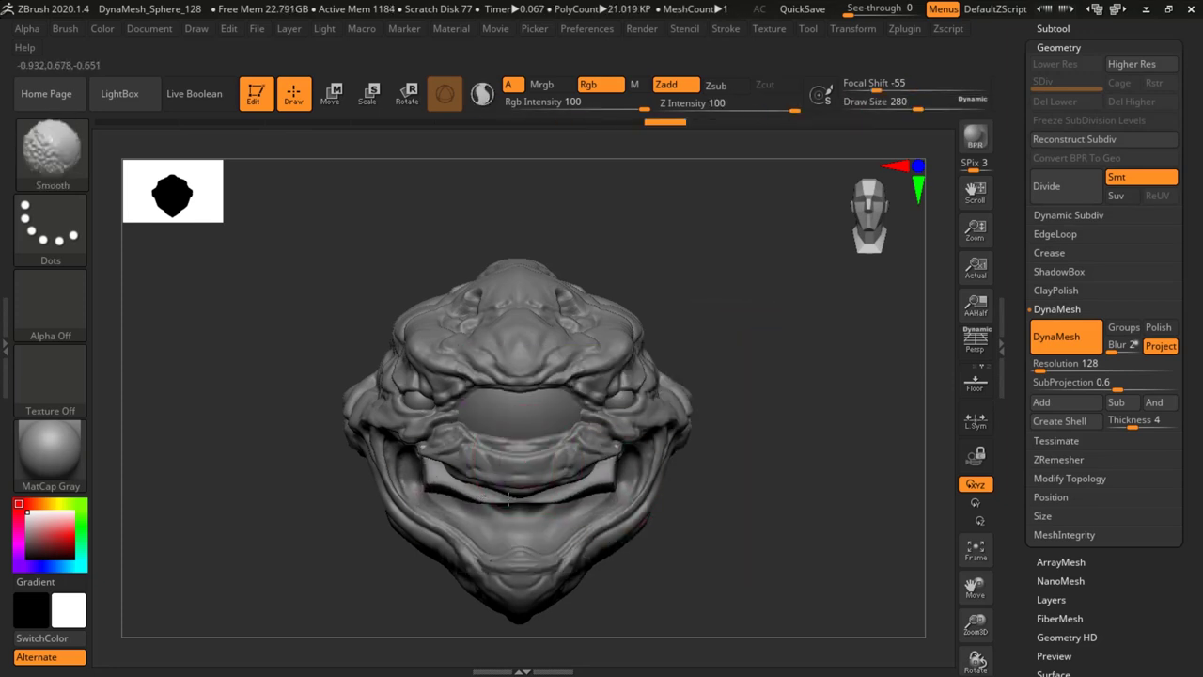
pyautogui.moveTo(702, 294); pyautogui.dragTo(594, 360)
pyautogui.moveTo(503, 479); pyautogui.dragTo(490, 462)
# Bend the block with the Move brush into a curved upper gum that follows the mouth's arc.
pyautogui.press('space')
pyautogui.click(549, 417)
pyautogui.moveTo(549, 405); pyautogui.dragTo(545, 437)
pyautogui.moveTo(684, 282); pyautogui.dragTo(829, 307)
pyautogui.moveTo(420, 463)
pyautogui.mouseDown()
pyautogui.moveTo(428, 476)
pyautogui.moveTo(438, 460)
pyautogui.mouseUp()
pyautogui.moveTo(650, 376); pyautogui.dragTo(548, 304)
pyautogui.moveTo(423, 444); pyautogui.dragTo(425, 463)
pyautogui.moveTo(521, 433); pyautogui.dragTo(522, 442)
pyautogui.moveTo(729, 301)
pyautogui.mouseDown()
pyautogui.moveTo(672, 333)
pyautogui.moveTo(744, 398)
pyautogui.mouseUp()
# Build up the upper gum's surface using the Clay brush at draw size 101.
pyautogui.press('b')
pyautogui.press('c')
pyautogui.press('l')
pyautogui.press('space')
pyautogui.moveTo(731, 311); pyautogui.dragTo(706, 310)
pyautogui.moveTo(710, 282); pyautogui.dragTo(784, 262)
pyautogui.moveTo(423, 425); pyautogui.dragTo(452, 430)
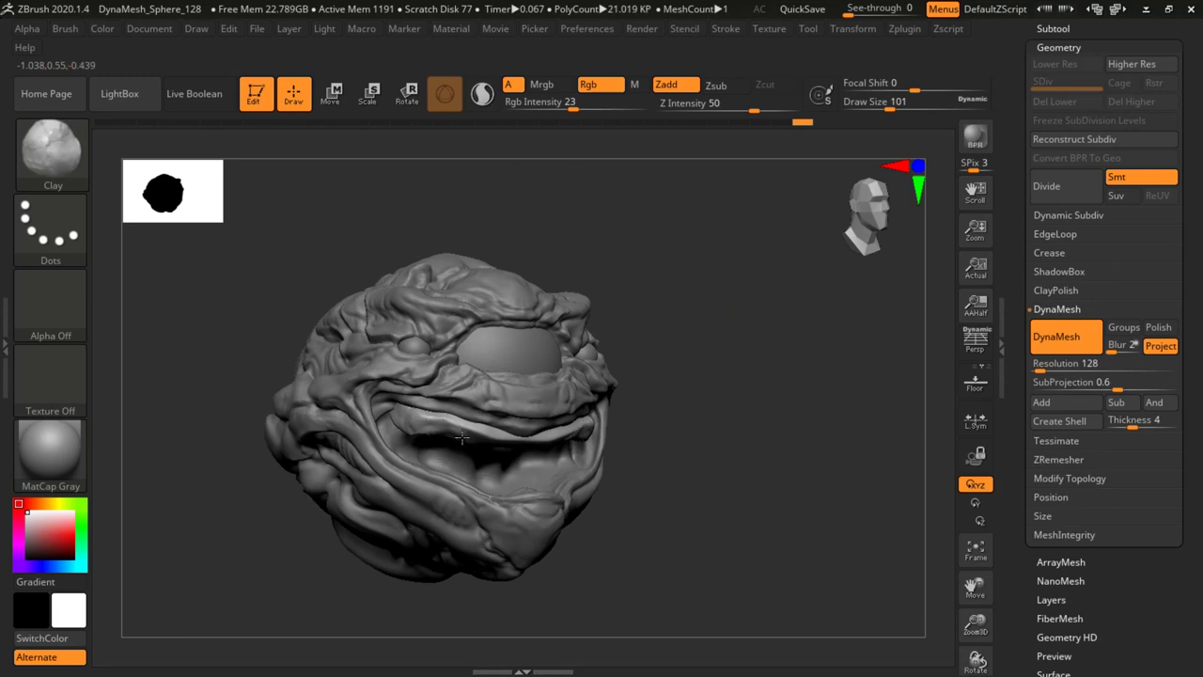
pyautogui.moveTo(766, 324); pyautogui.dragTo(699, 339)
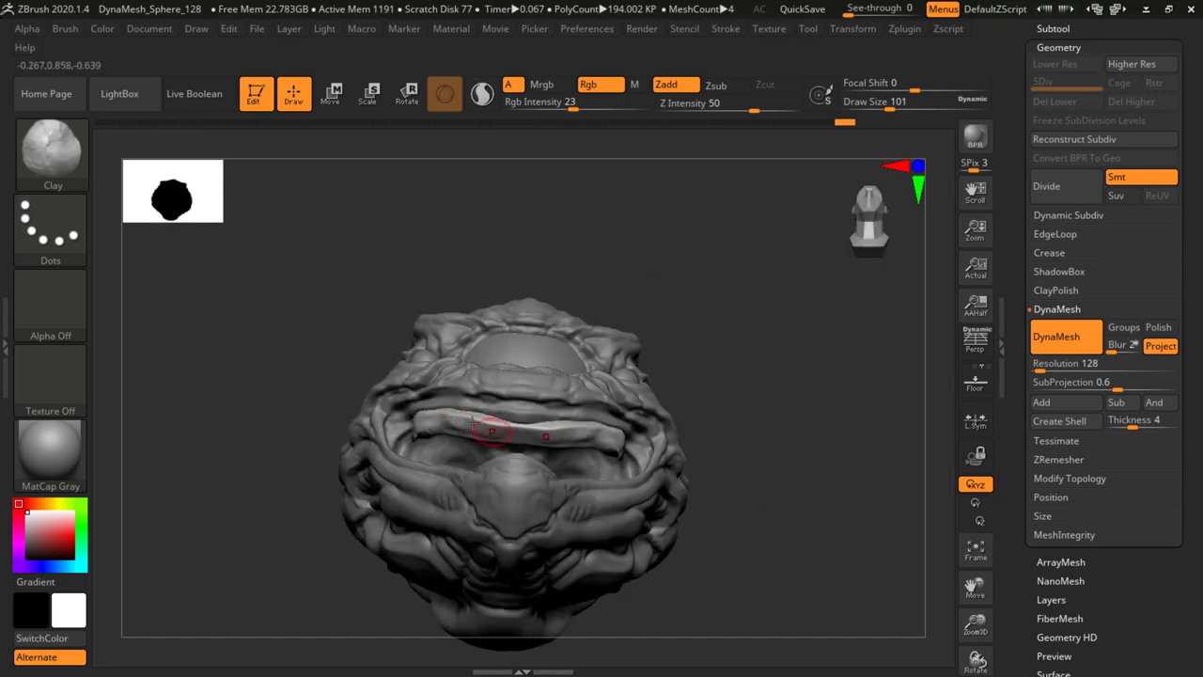
# Remesh the upper gum and thicken its rounded front with the Clay brush.
pyautogui.press('ctrl')
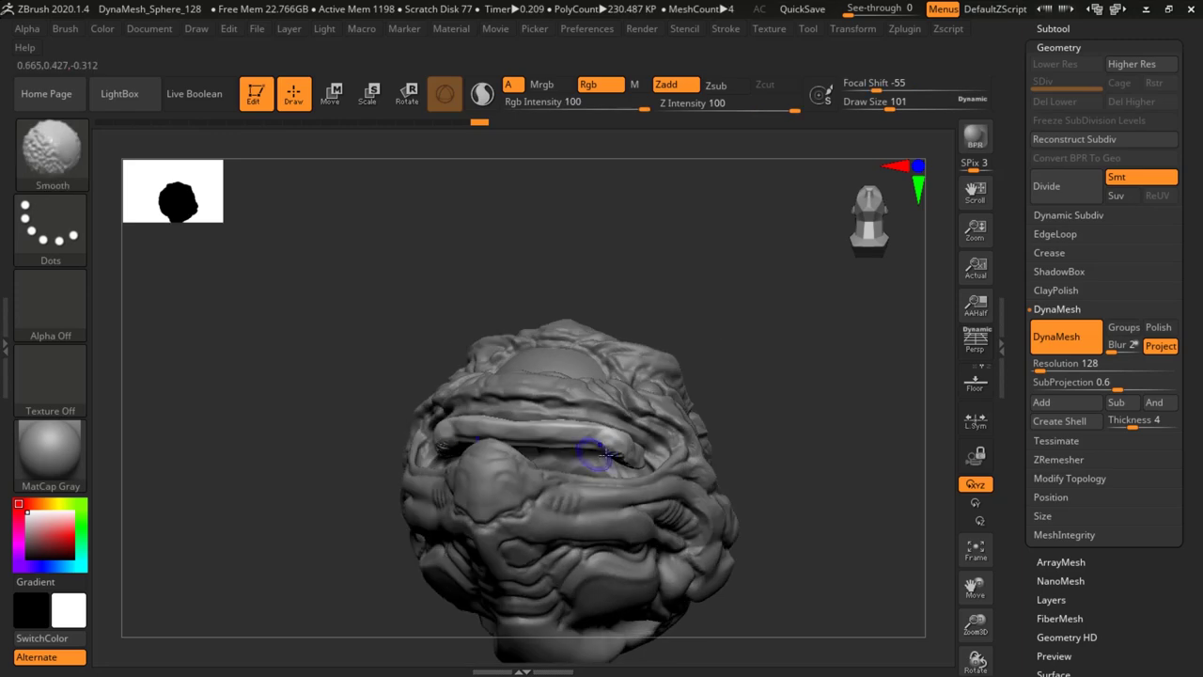
pyautogui.press('ctrl')
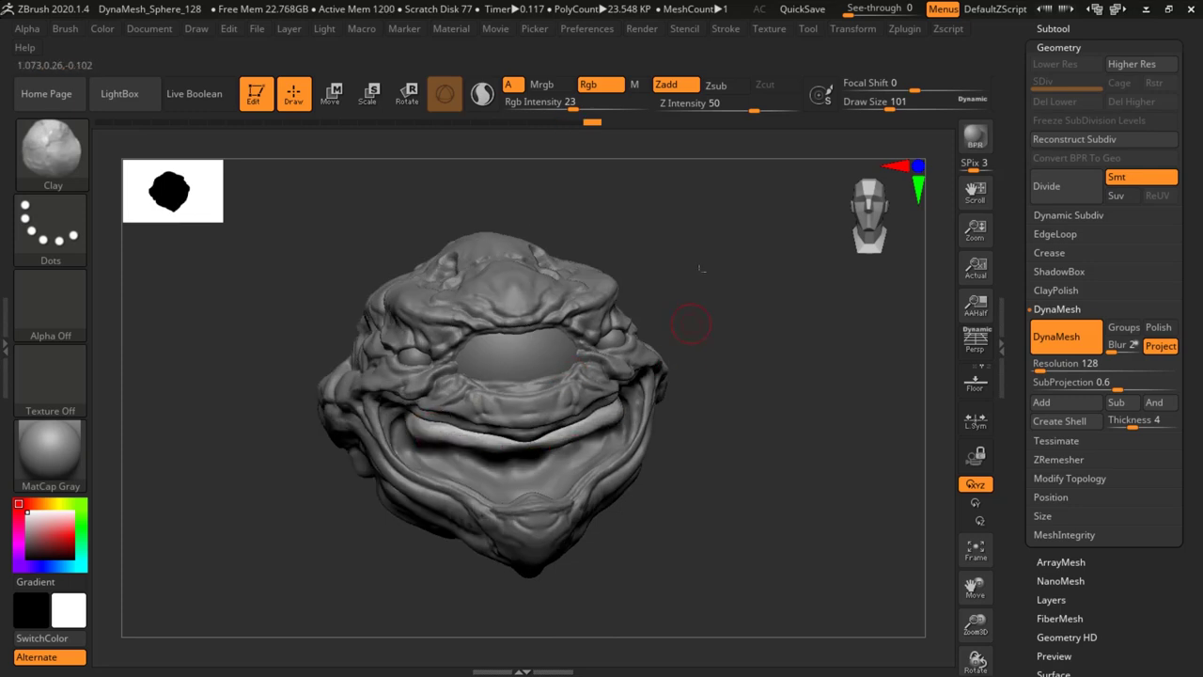
pyautogui.moveTo(701, 268); pyautogui.dragTo(698, 192)
pyautogui.moveTo(519, 435); pyautogui.dragTo(539, 435)
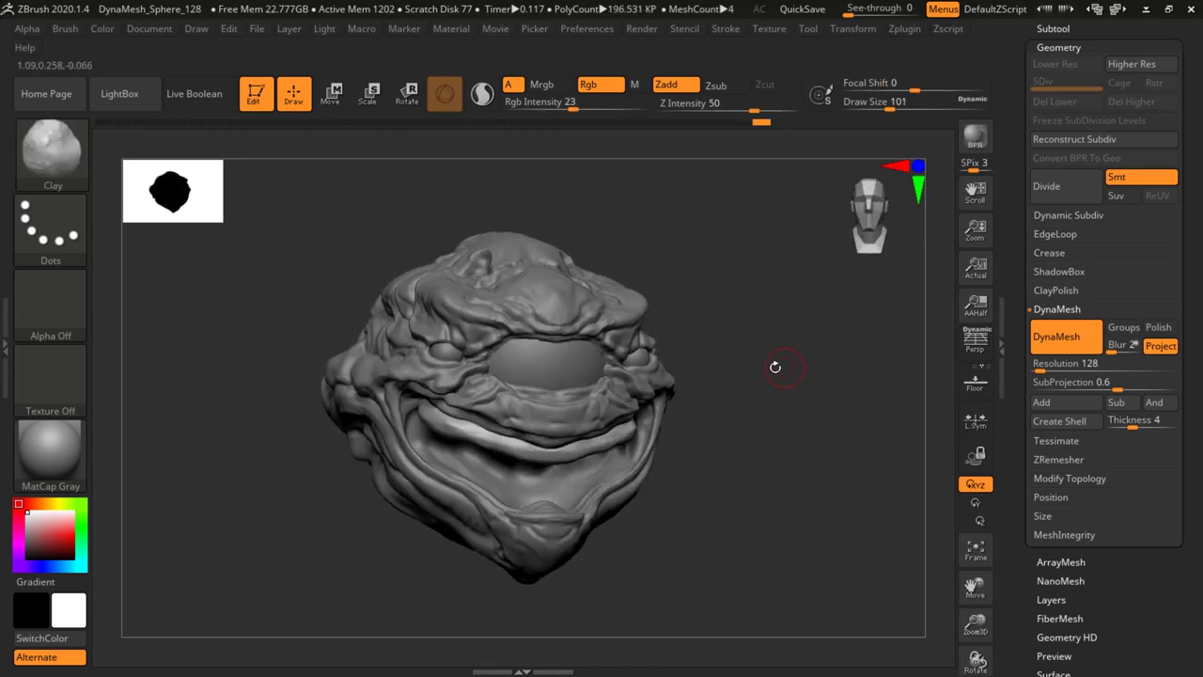
# Add volume along the upper gum with ClayBuildup and smooth its ends.
pyautogui.press('b')
pyautogui.click(366, 92)
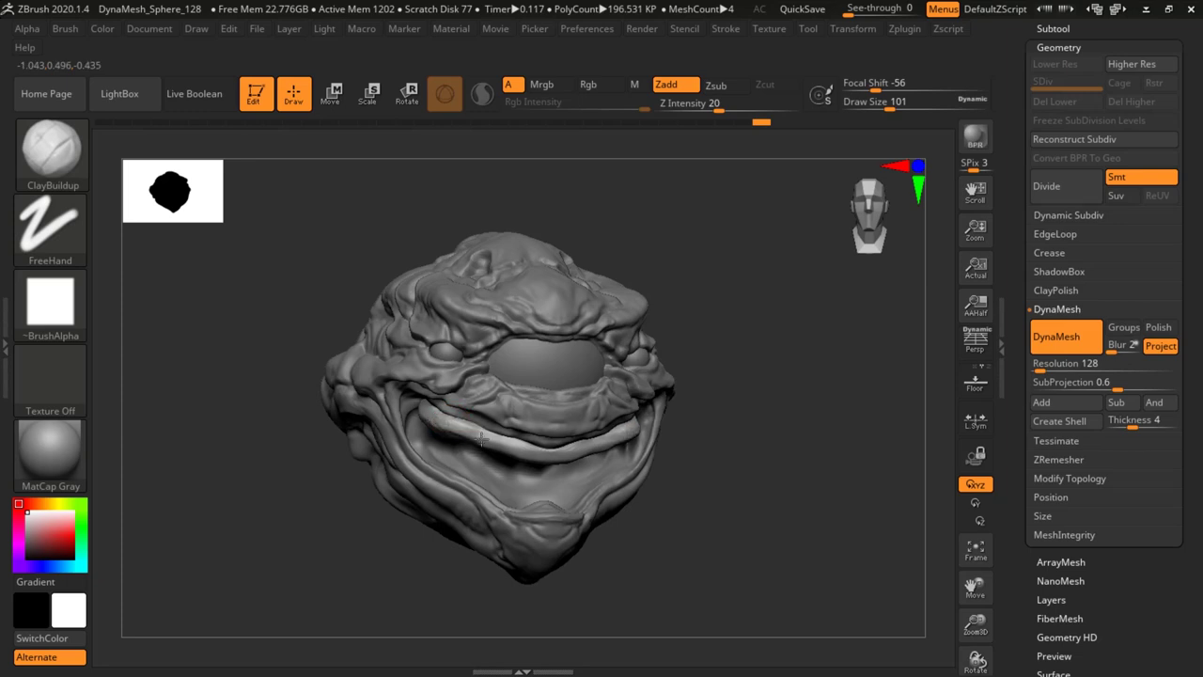
pyautogui.moveTo(733, 347); pyautogui.dragTo(698, 236)
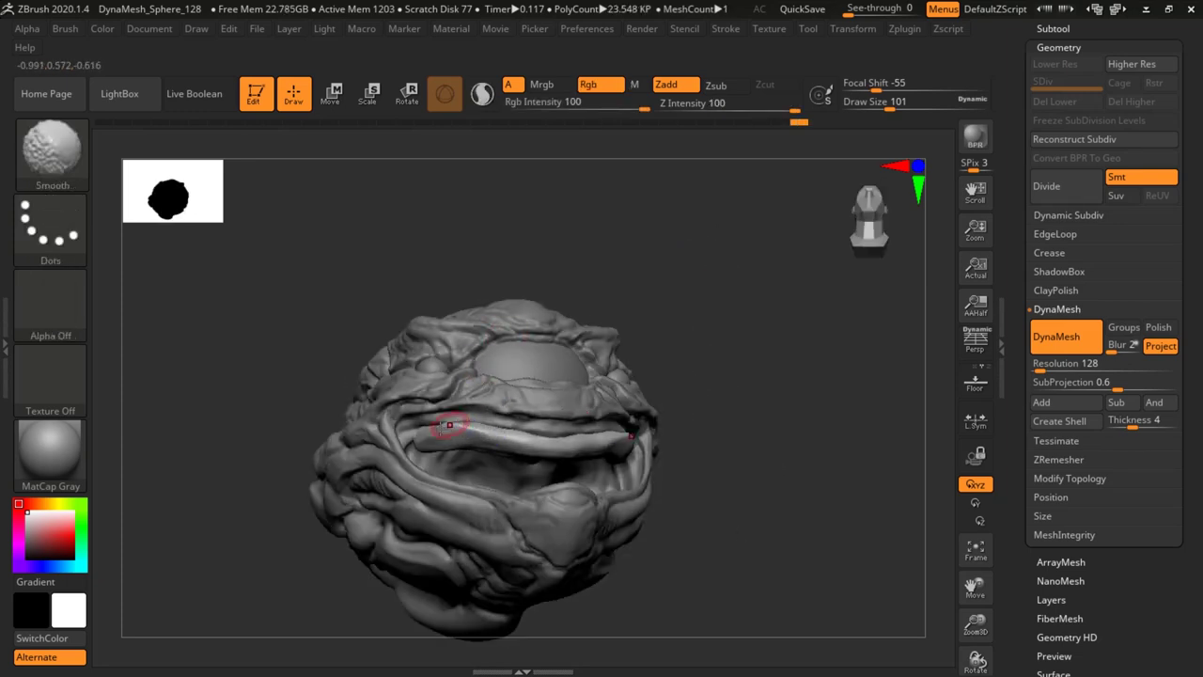
pyautogui.moveTo(449, 425)
pyautogui.keyDown('shift'); pyautogui.mouseDown()
pyautogui.moveTo(479, 431)
pyautogui.moveTo(470, 426)
pyautogui.mouseUp(); pyautogui.keyUp('shift')
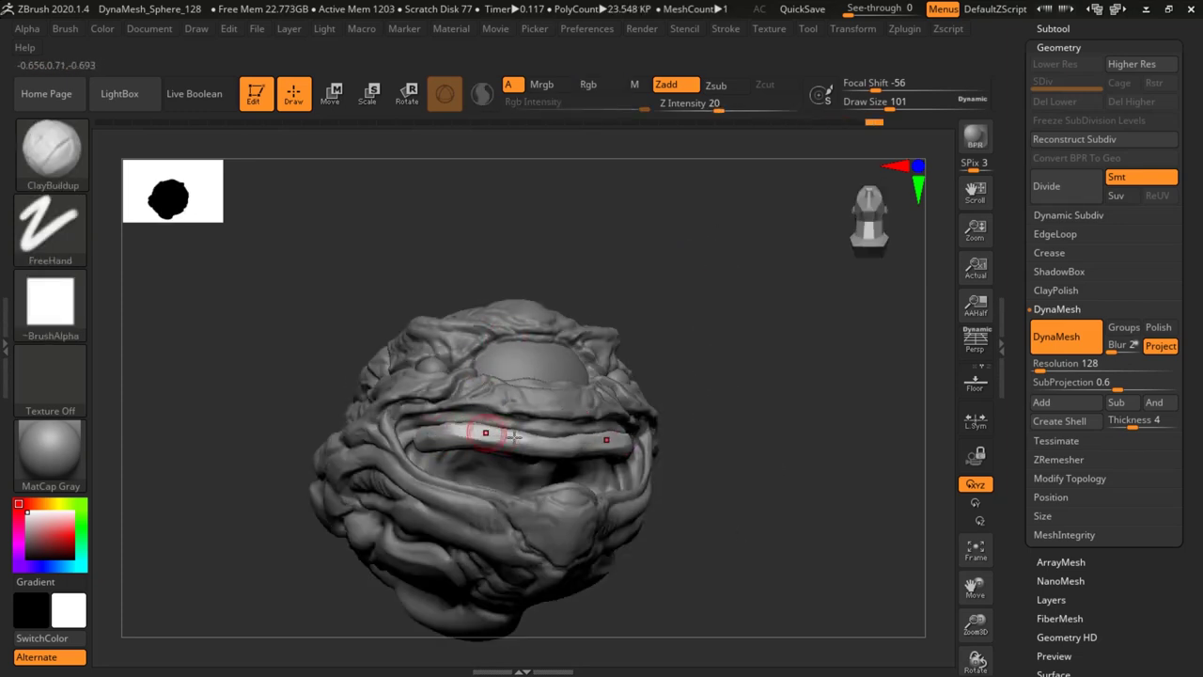
pyautogui.press('shift')
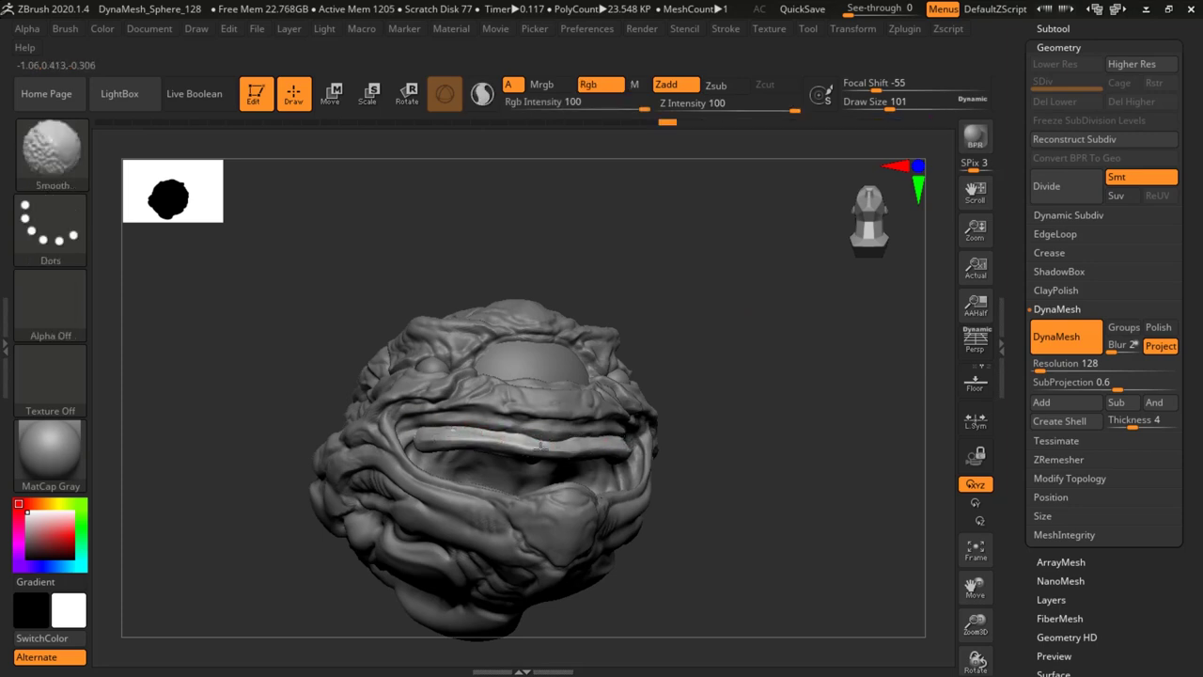
pyautogui.keyDown('shift'); pyautogui.moveTo(427, 435); pyautogui.dragTo(423, 428); pyautogui.keyUp('shift')
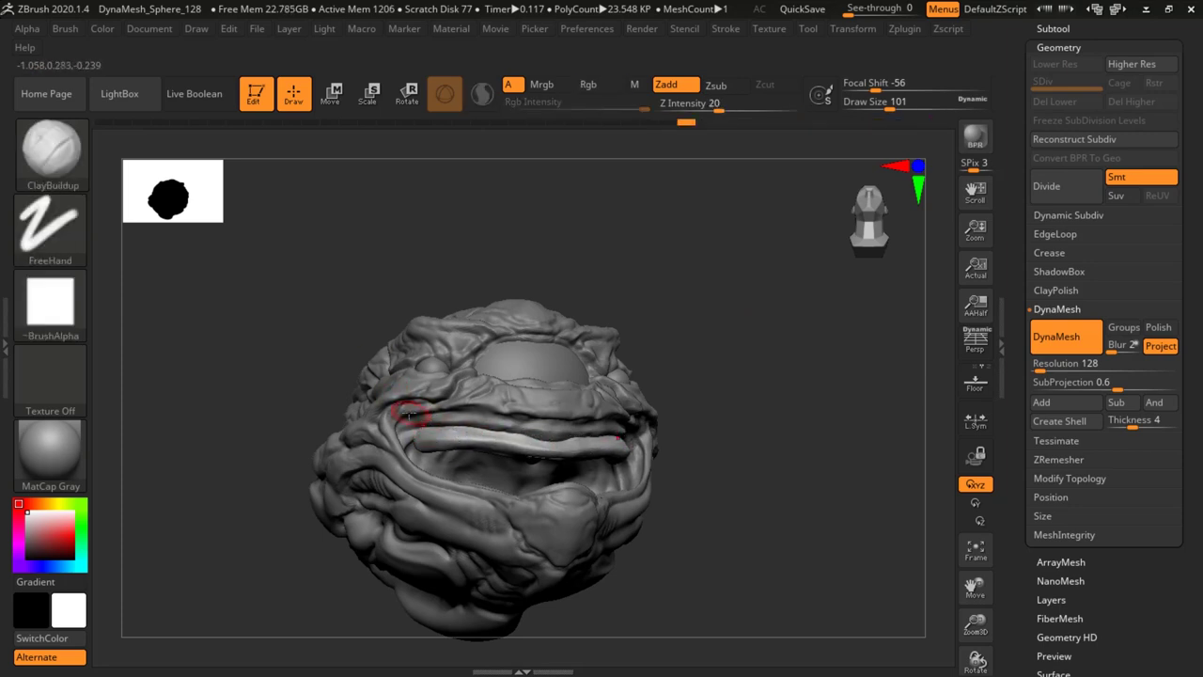
pyautogui.press('shift')
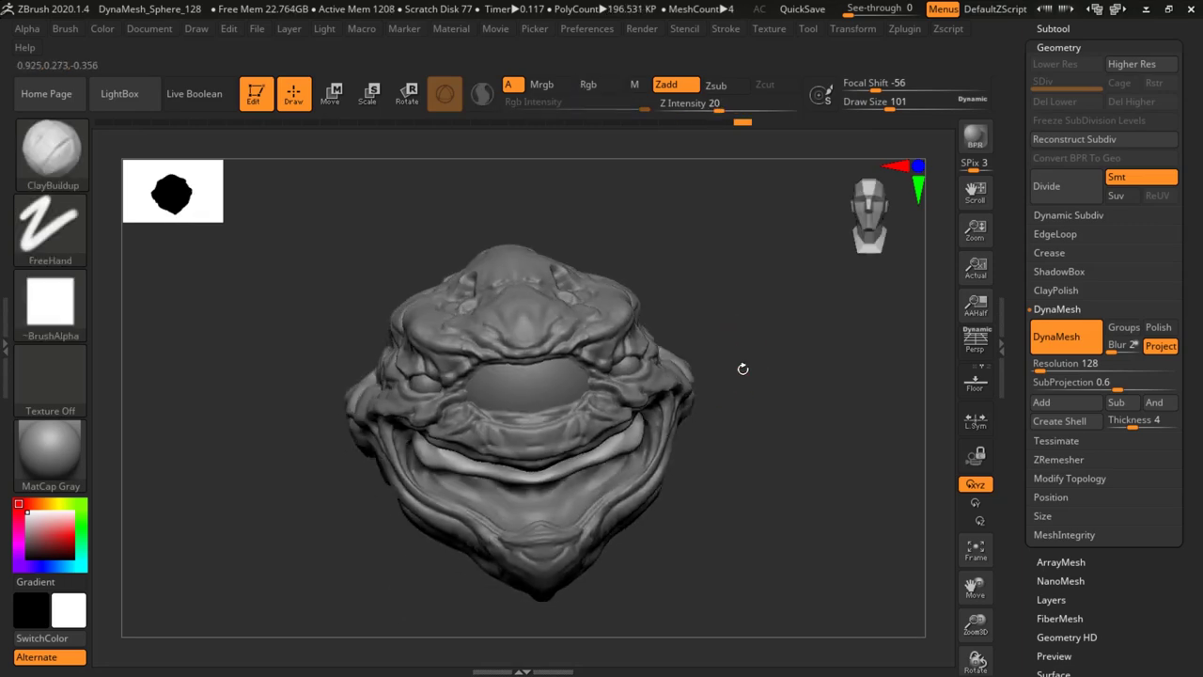
# Build up the underside of the upper gum and smooth it out.
pyautogui.moveTo(742, 366)
pyautogui.mouseDown()
pyautogui.moveTo(755, 332)
pyautogui.moveTo(714, 253)
pyautogui.moveTo(463, 422)
pyautogui.mouseUp()
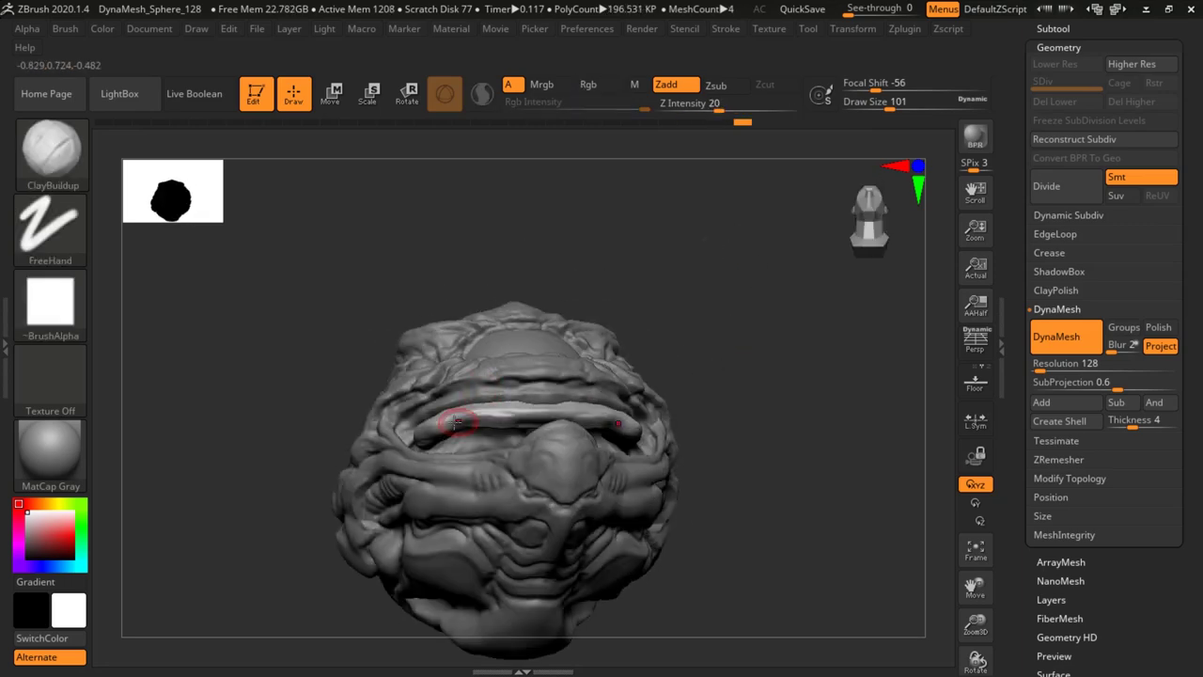
pyautogui.keyDown('shift'); pyautogui.moveTo(537, 420); pyautogui.dragTo(483, 412); pyautogui.keyUp('shift')
pyautogui.moveTo(664, 279)
pyautogui.mouseDown()
pyautogui.moveTo(569, 386)
pyautogui.moveTo(602, 428)
pyautogui.moveTo(555, 371)
pyautogui.mouseUp()
pyautogui.keyDown('shift'); pyautogui.moveTo(515, 410); pyautogui.dragTo(556, 416); pyautogui.keyUp('shift')
pyautogui.moveTo(749, 320)
pyautogui.keyDown('shift'); pyautogui.mouseDown()
pyautogui.moveTo(717, 263)
pyautogui.moveTo(775, 282)
pyautogui.mouseUp(); pyautogui.keyUp('shift')
# Tuck the upper gum up under the lip using the Move brush at draw size 344.
pyautogui.press('b')
pyautogui.press('m')
pyautogui.press('v')
pyautogui.press('space')
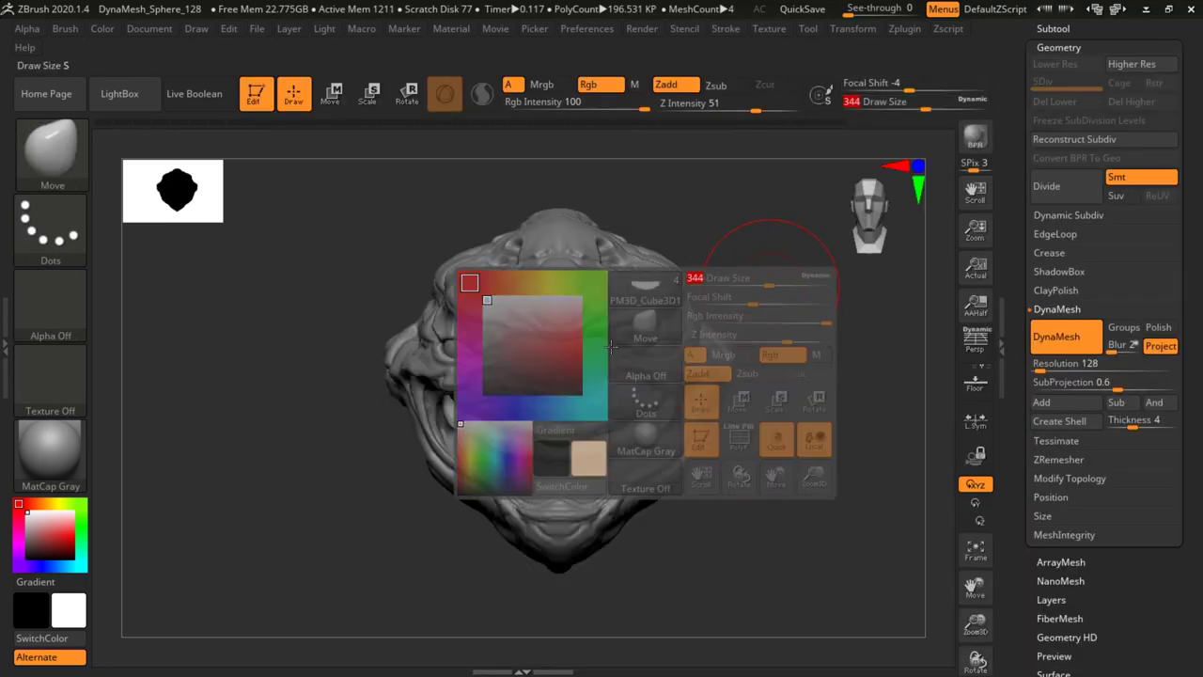
pyautogui.moveTo(493, 442); pyautogui.dragTo(550, 470)
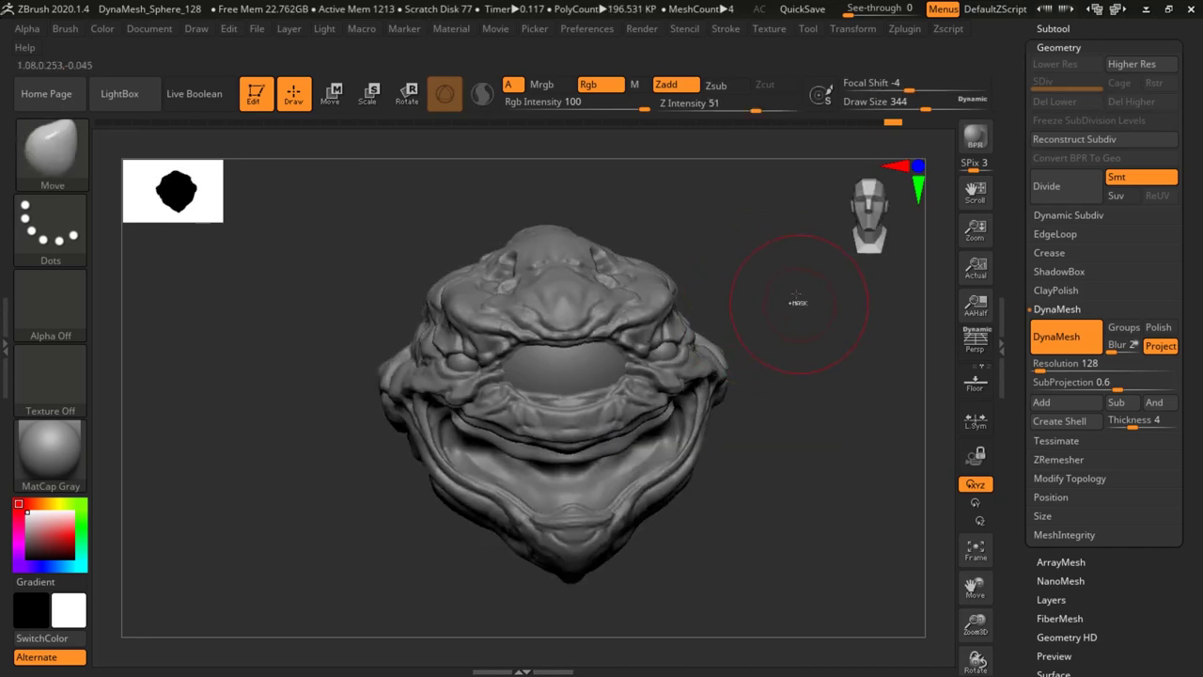
# Append a Cube3D as a new subtool and make it the active one.
pyautogui.moveTo(795, 304); pyautogui.dragTo(798, 341)
pyautogui.moveTo(1011, 192); pyautogui.dragTo(1012, 280)
pyautogui.click(1012, 279)
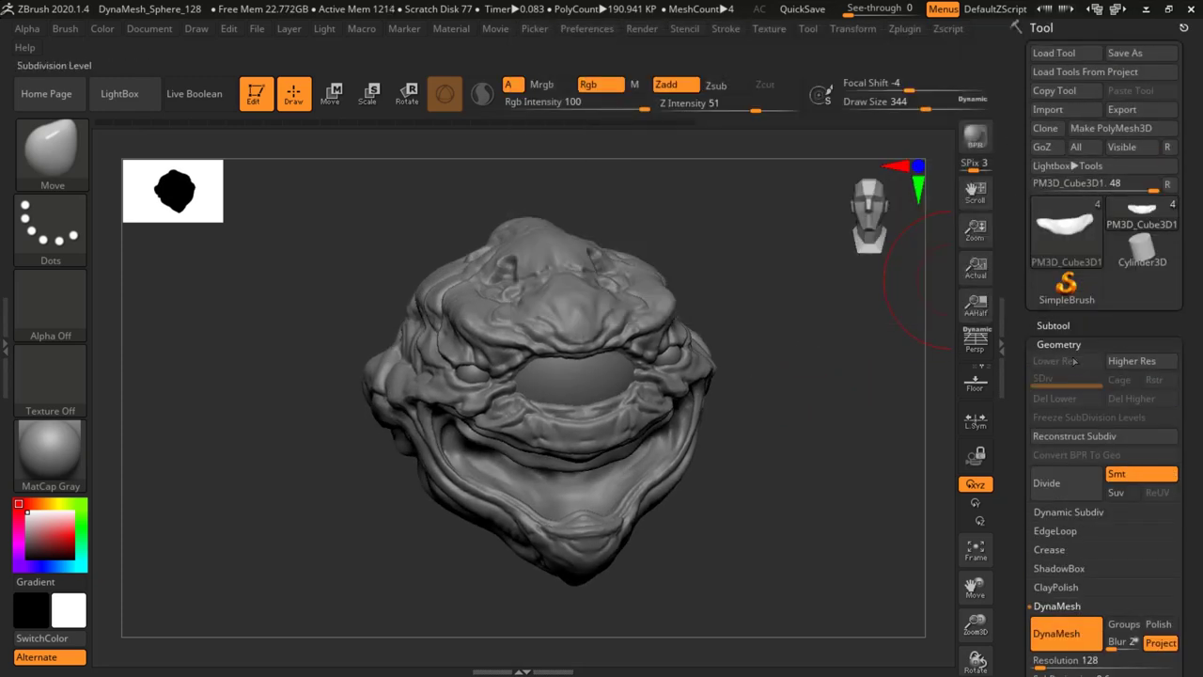
pyautogui.click(1053, 325)
pyautogui.moveTo(1109, 549); pyautogui.dragTo(1109, 318)
pyautogui.click(1128, 392)
pyautogui.click(673, 339)
pyautogui.moveTo(790, 334); pyautogui.dragTo(869, 324)
pyautogui.press('n')
pyautogui.click(762, 402)
# Scale the cube into a wide, flat bar and position it in front of the lower jaw.
pyautogui.keyDown('shift'); pyautogui.moveTo(752, 376); pyautogui.dragTo(799, 343); pyautogui.keyUp('shift')
pyautogui.press('w')
pyautogui.moveTo(691, 365); pyautogui.dragTo(663, 366)
pyautogui.moveTo(756, 366); pyautogui.dragTo(867, 367)
pyautogui.moveTo(827, 367); pyautogui.dragTo(791, 366)
pyautogui.moveTo(774, 316); pyautogui.dragTo(774, 355)
pyautogui.keyDown('shift'); pyautogui.moveTo(870, 318); pyautogui.dragTo(825, 310); pyautogui.keyUp('shift')
pyautogui.keyDown('alt'); pyautogui.moveTo(552, 243); pyautogui.dragTo(339, 307); pyautogui.keyUp('alt')
pyautogui.moveTo(563, 337); pyautogui.dragTo(566, 446)
pyautogui.moveTo(563, 391); pyautogui.dragTo(562, 445)
pyautogui.moveTo(904, 356); pyautogui.dragTo(853, 369)
# Convert the bar to a DynaMesh at resolution 128.
pyautogui.moveTo(1035, 527); pyautogui.dragTo(1035, 247)
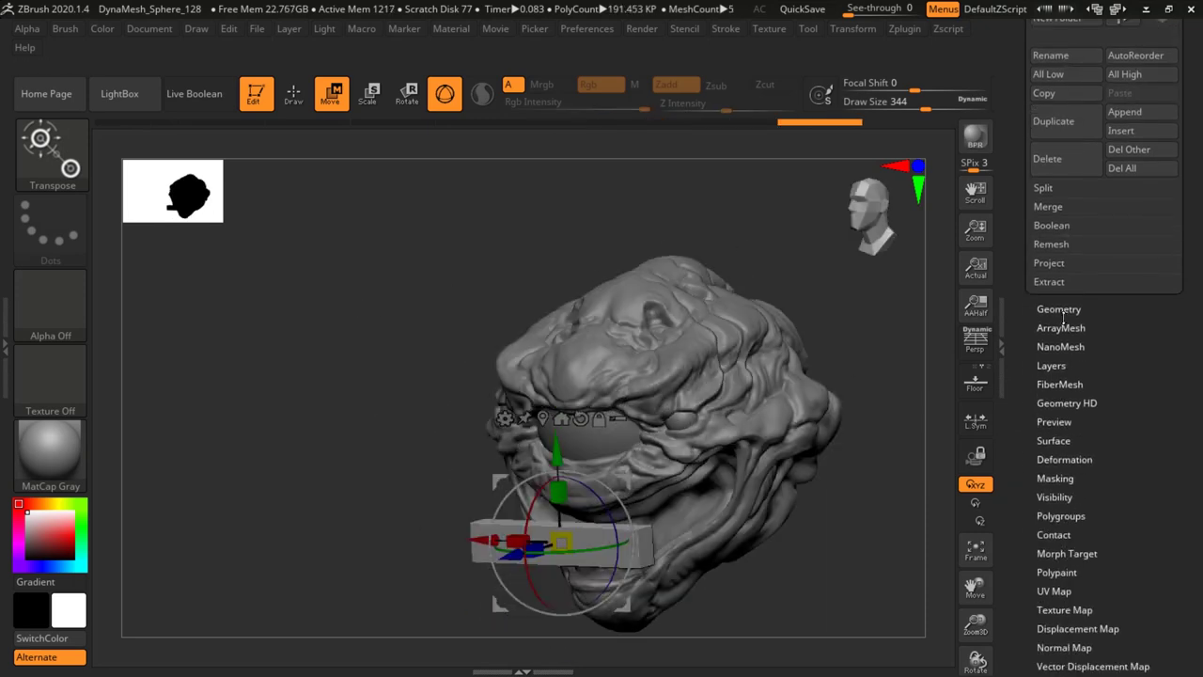
pyautogui.click(1060, 310)
pyautogui.click(1066, 120)
pyautogui.keyDown('shift'); pyautogui.moveTo(889, 293); pyautogui.dragTo(825, 289); pyautogui.keyUp('shift')
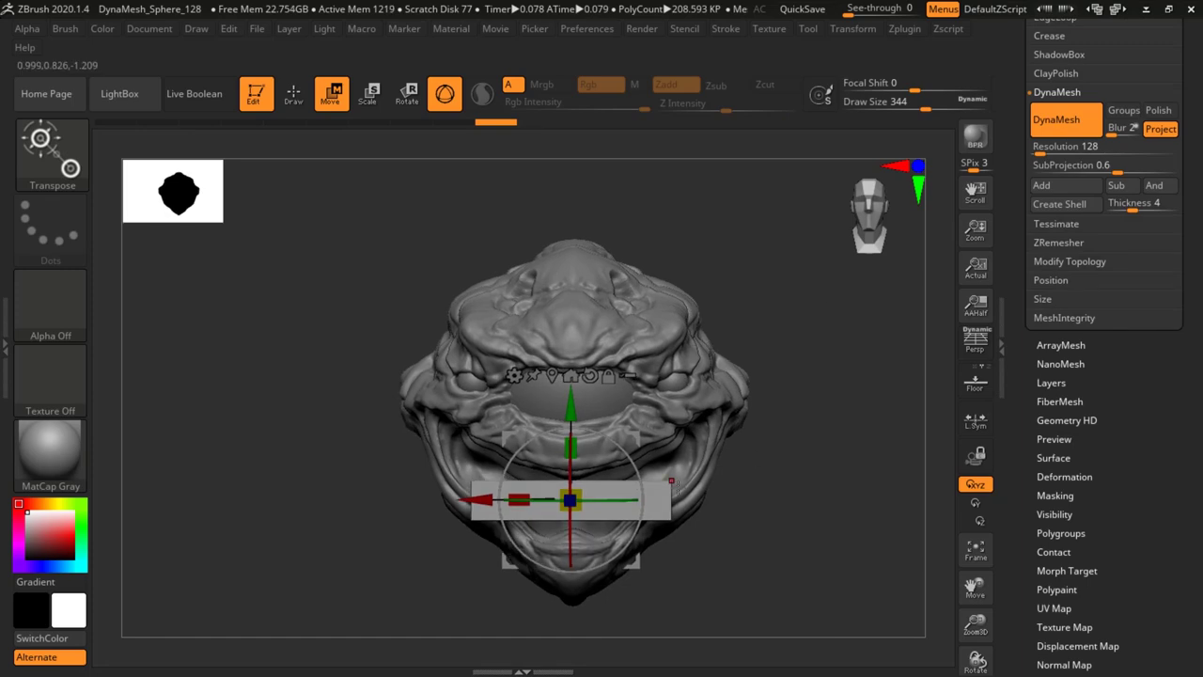
# Bend the bar into a curved lower gum with the Move brush, then remesh and smooth it.
pyautogui.press('b')
pyautogui.press('m')
pyautogui.press('v')
pyautogui.moveTo(770, 362); pyautogui.dragTo(859, 332)
pyautogui.moveTo(508, 499); pyautogui.dragTo(472, 496)
pyautogui.moveTo(573, 492); pyautogui.dragTo(576, 484)
pyautogui.moveTo(678, 440)
pyautogui.keyDown('ctrl'); pyautogui.mouseDown()
pyautogui.moveTo(703, 451)
pyautogui.moveTo(660, 483)
pyautogui.mouseUp(); pyautogui.keyUp('ctrl')
pyautogui.moveTo(512, 508)
pyautogui.keyDown('shift'); pyautogui.mouseDown()
pyautogui.moveTo(494, 515)
pyautogui.moveTo(476, 493)
pyautogui.moveTo(582, 522)
pyautogui.mouseUp(); pyautogui.keyUp('shift')
pyautogui.moveTo(708, 341); pyautogui.dragTo(785, 315)
# Move the curved lower gum back into the mouth with the gizmo.
pyautogui.press('w')
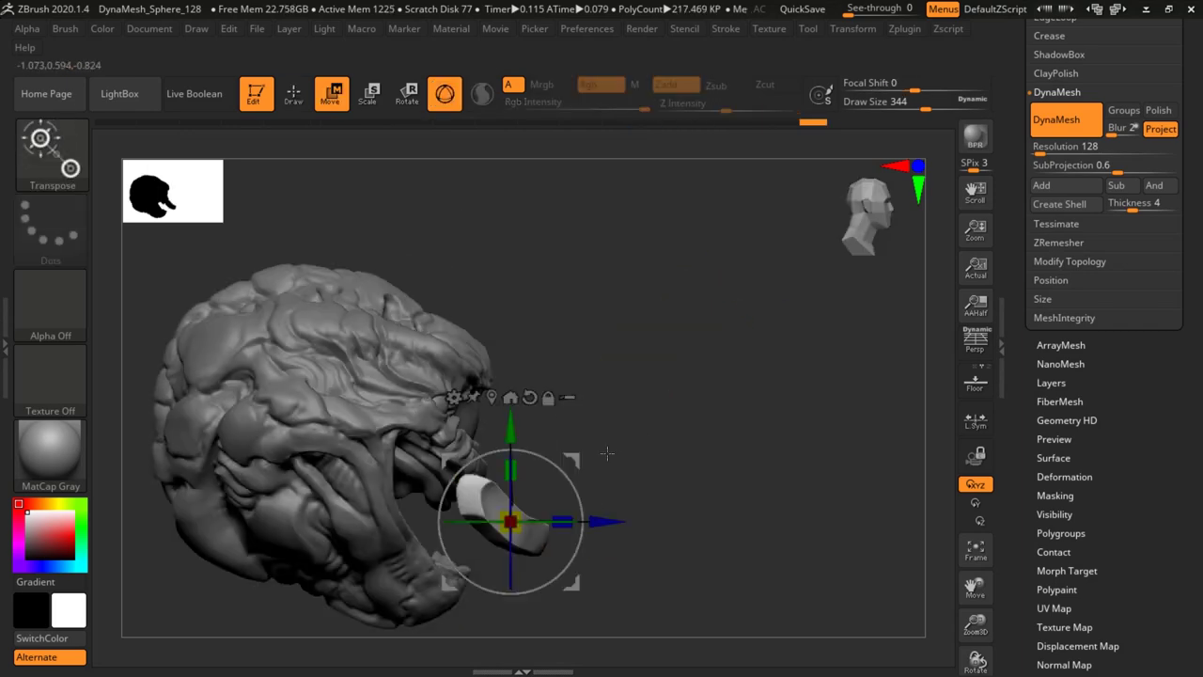
pyautogui.moveTo(610, 520); pyautogui.dragTo(527, 521)
pyautogui.moveTo(427, 432); pyautogui.dragTo(428, 454)
pyautogui.moveTo(809, 376)
pyautogui.mouseDown()
pyautogui.moveTo(707, 398)
pyautogui.moveTo(733, 365)
pyautogui.moveTo(756, 390)
pyautogui.mouseUp()
# Fit the lower gum's front and side ends against the inside of the lower jaw using the Move brush.
pyautogui.press('b')
pyautogui.press('m')
pyautogui.press('v')
pyautogui.moveTo(336, 538); pyautogui.dragTo(368, 543)
pyautogui.moveTo(715, 400); pyautogui.dragTo(601, 414)
pyautogui.moveTo(478, 512)
pyautogui.mouseDown()
pyautogui.moveTo(489, 503)
pyautogui.moveTo(455, 526)
pyautogui.mouseUp()
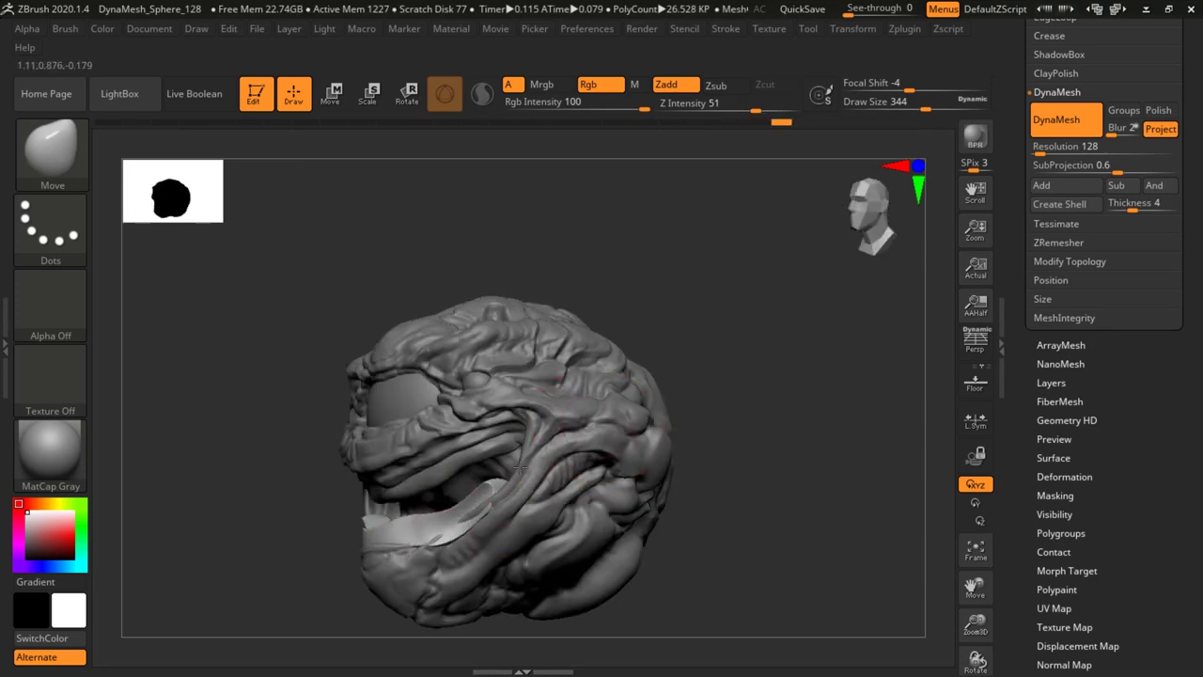
pyautogui.keyDown('shift'); pyautogui.moveTo(700, 427); pyautogui.dragTo(799, 423); pyautogui.keyUp('shift')
pyautogui.moveTo(299, 507); pyautogui.dragTo(308, 512)
pyautogui.moveTo(307, 519); pyautogui.dragTo(297, 500)
pyautogui.moveTo(324, 532); pyautogui.dragTo(328, 524)
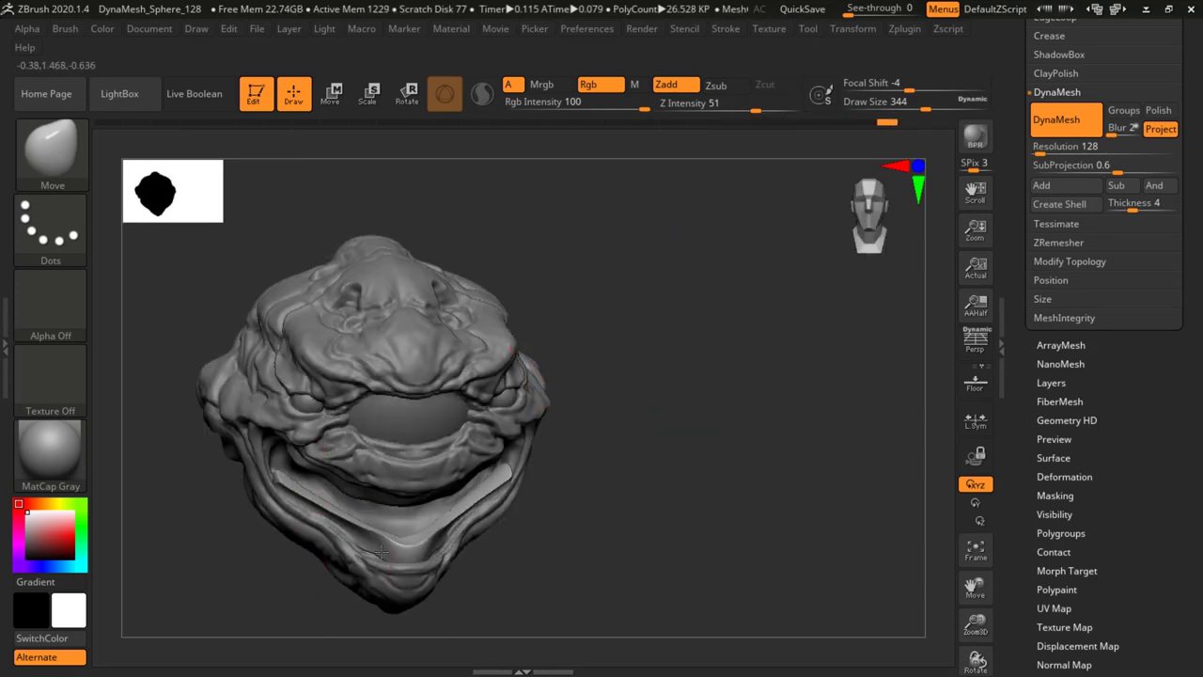
pyautogui.moveTo(269, 481); pyautogui.dragTo(276, 485)
# Set up ClayBuildup at draw size 145, then remesh the lower gum and smooth its surface.
pyautogui.moveTo(715, 405)
pyautogui.mouseDown()
pyautogui.moveTo(574, 380)
pyautogui.moveTo(616, 306)
pyautogui.moveTo(622, 335)
pyautogui.mouseUp()
pyautogui.press('b')
pyautogui.click(617, 155)
pyautogui.press('space')
pyautogui.keyDown('alt'); pyautogui.moveTo(596, 285); pyautogui.dragTo(724, 275); pyautogui.keyUp('alt')
pyautogui.keyDown('ctrl'); pyautogui.moveTo(640, 347); pyautogui.dragTo(687, 390); pyautogui.keyUp('ctrl')
pyautogui.moveTo(644, 314); pyautogui.dragTo(650, 400)
pyautogui.keyDown('shift'); pyautogui.moveTo(260, 421); pyautogui.dragTo(316, 464); pyautogui.keyUp('shift')
pyautogui.keyDown('ctrl'); pyautogui.moveTo(637, 344); pyautogui.dragTo(695, 393); pyautogui.keyUp('ctrl')
pyautogui.moveTo(594, 411); pyautogui.dragTo(602, 334)
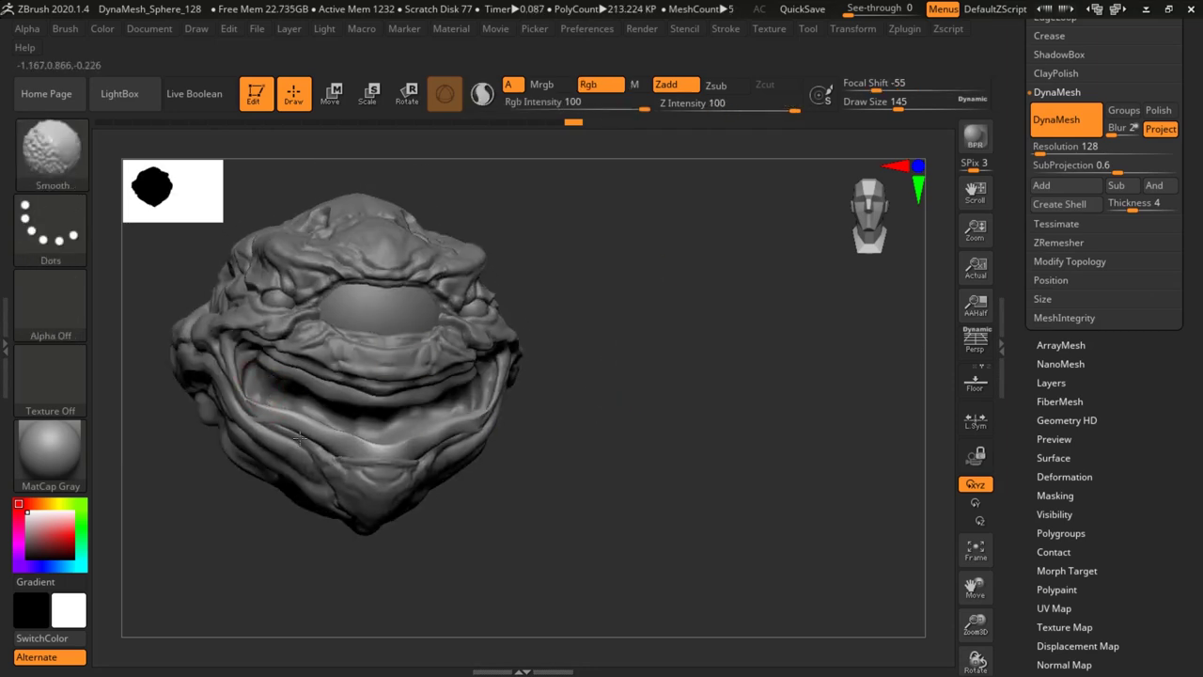
# Build up and smooth the lower gum's rim along the sides and front.
pyautogui.keyDown('shift'); pyautogui.moveTo(330, 452); pyautogui.dragTo(344, 458); pyautogui.keyUp('shift')
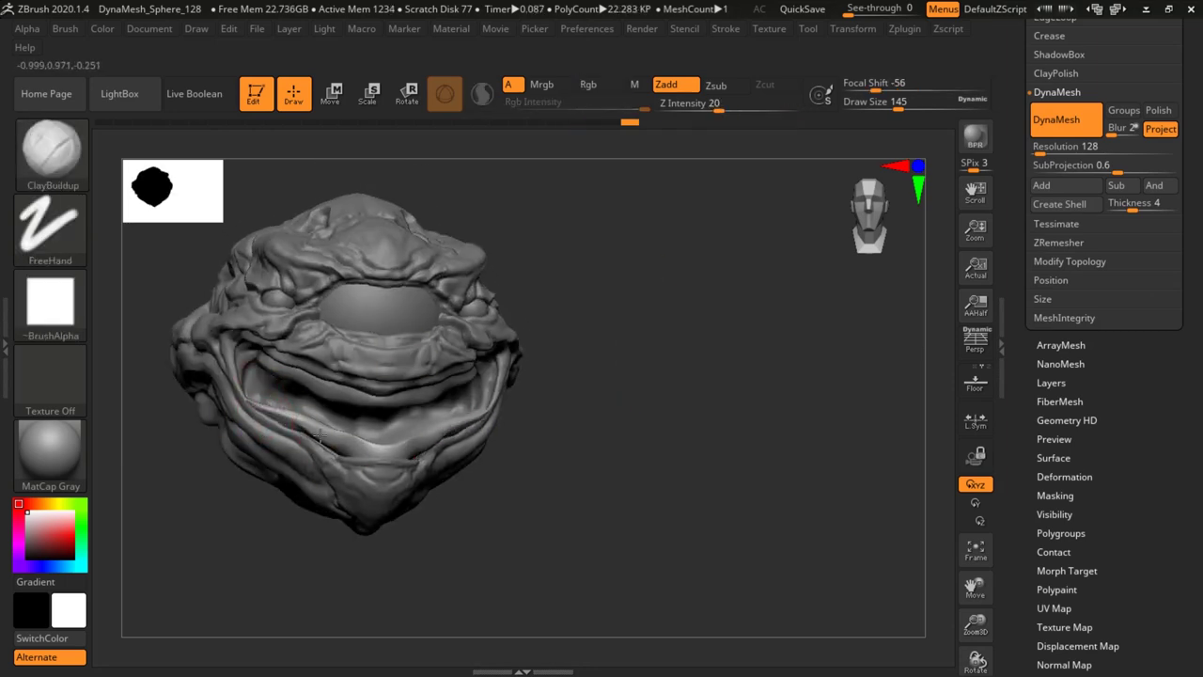
pyautogui.press('shift')
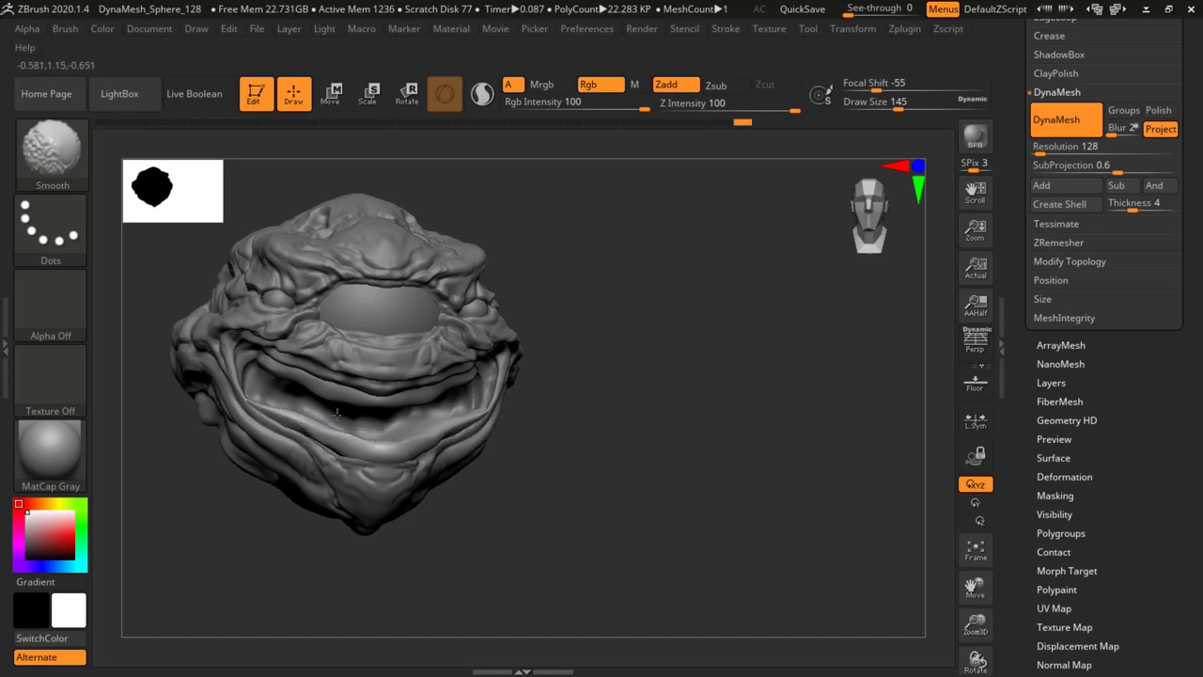
pyautogui.keyDown('shift'); pyautogui.moveTo(281, 411); pyautogui.dragTo(324, 437); pyautogui.keyUp('shift')
pyautogui.moveTo(649, 357); pyautogui.dragTo(592, 404)
pyautogui.moveTo(349, 442)
pyautogui.keyDown('shift'); pyautogui.mouseDown()
pyautogui.moveTo(382, 457)
pyautogui.moveTo(497, 407)
pyautogui.mouseUp(); pyautogui.keyUp('shift')
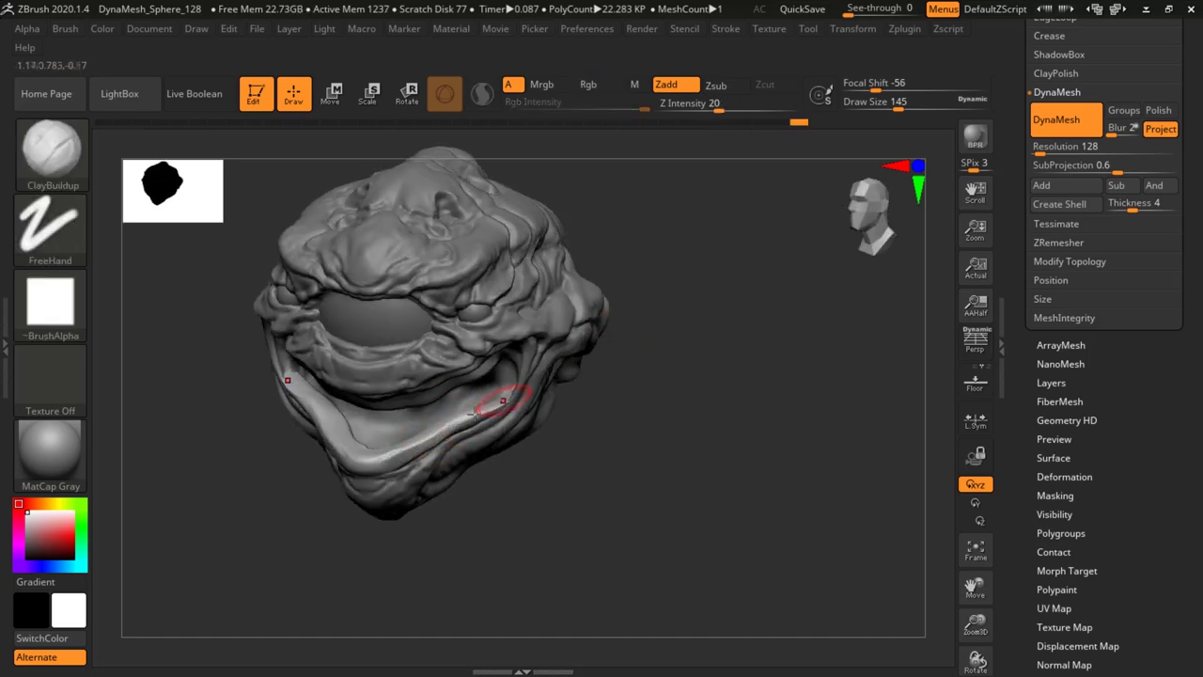
pyautogui.moveTo(585, 393); pyautogui.dragTo(623, 360)
# Reshape the ends of the lower gum with the Move brush at draw size 212.
pyautogui.press('b')
pyautogui.press('m')
pyautogui.press('v')
pyautogui.moveTo(684, 305)
pyautogui.mouseDown()
pyautogui.moveTo(646, 294)
pyautogui.moveTo(683, 303)
pyautogui.mouseUp()
pyautogui.press('space')
pyautogui.moveTo(620, 315); pyautogui.dragTo(643, 315)
pyautogui.moveTo(642, 254); pyautogui.dragTo(678, 268)
pyautogui.moveTo(247, 264); pyautogui.dragTo(258, 259)
pyautogui.moveTo(670, 319); pyautogui.dragTo(597, 231)
pyautogui.moveTo(174, 353); pyautogui.dragTo(247, 364)
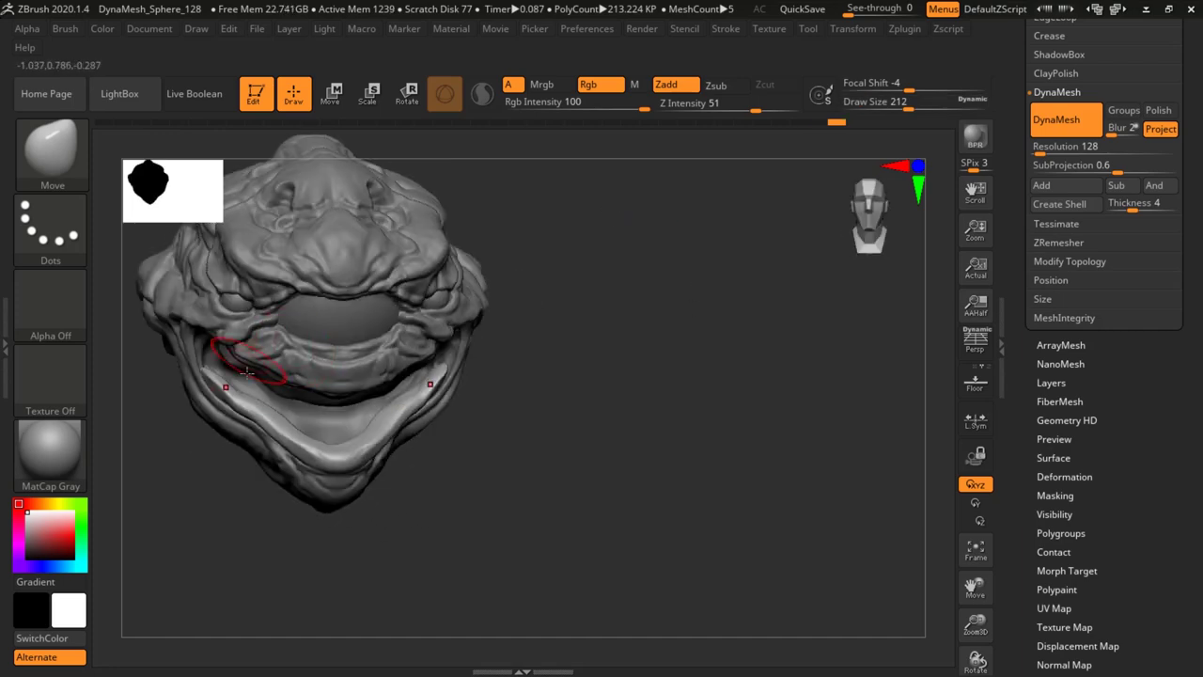
pyautogui.moveTo(550, 256); pyautogui.dragTo(347, 334)
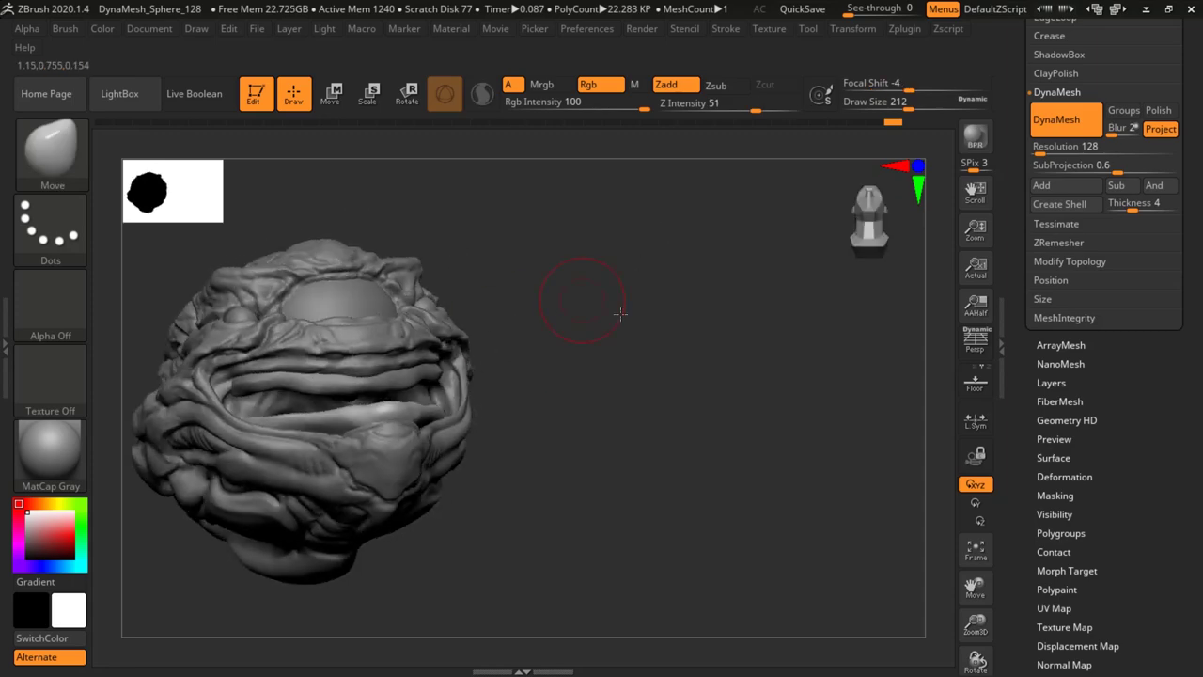
# Remesh the lower gum and smooth its front and sides.
pyautogui.moveTo(617, 295); pyautogui.dragTo(375, 414)
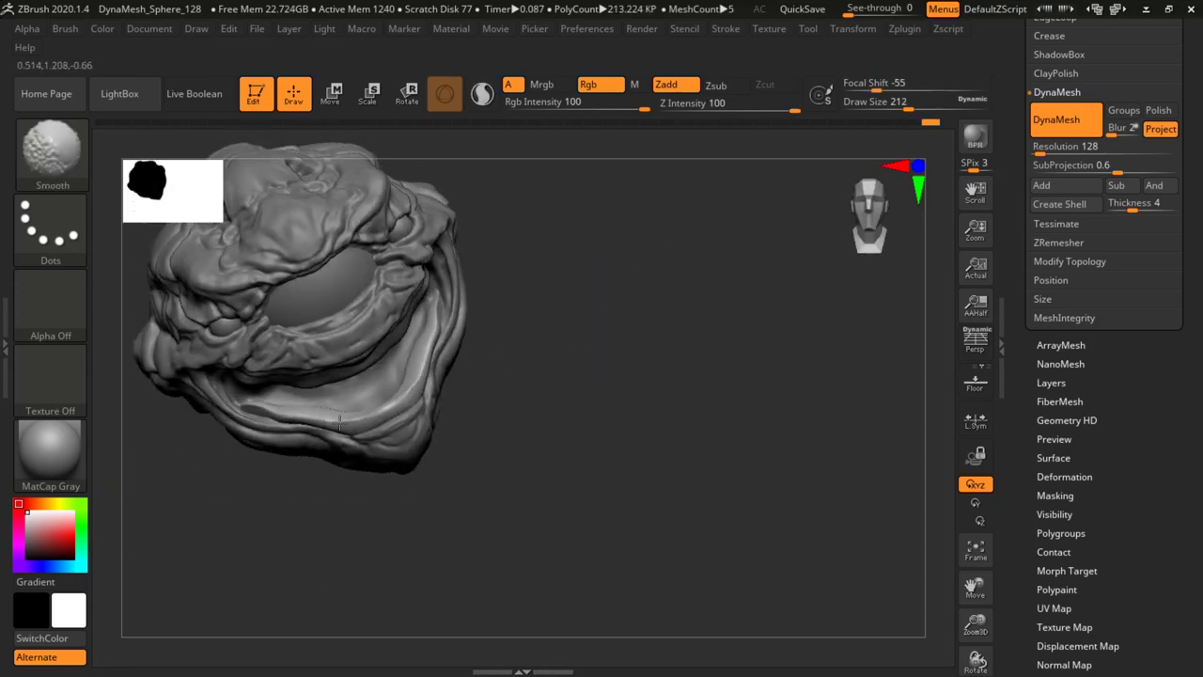
pyautogui.moveTo(605, 321)
pyautogui.keyDown('ctrl'); pyautogui.mouseDown()
pyautogui.moveTo(609, 265)
pyautogui.moveTo(626, 245)
pyautogui.moveTo(691, 295)
pyautogui.moveTo(655, 282)
pyautogui.moveTo(711, 293)
pyautogui.mouseUp(); pyautogui.keyUp('ctrl')
pyautogui.keyDown('shift'); pyautogui.moveTo(428, 340); pyautogui.dragTo(423, 354); pyautogui.keyUp('shift')
pyautogui.moveTo(629, 310)
pyautogui.mouseDown()
pyautogui.moveTo(531, 270)
pyautogui.moveTo(566, 308)
pyautogui.moveTo(507, 319)
pyautogui.mouseUp()
# Adjust the back and front of the lower gum to sit inside the jaw using the Move brush.
pyautogui.press('b')
pyautogui.press('m')
pyautogui.press('v')
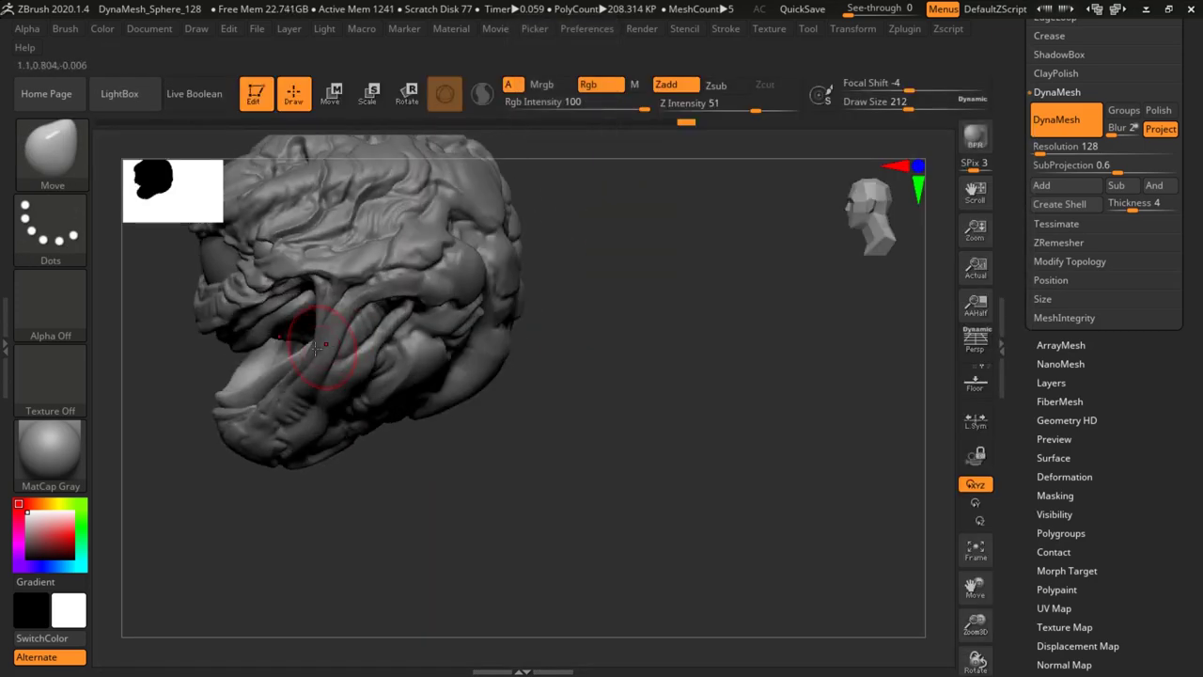
pyautogui.moveTo(530, 238); pyautogui.dragTo(663, 193)
pyautogui.moveTo(451, 269); pyautogui.dragTo(493, 274)
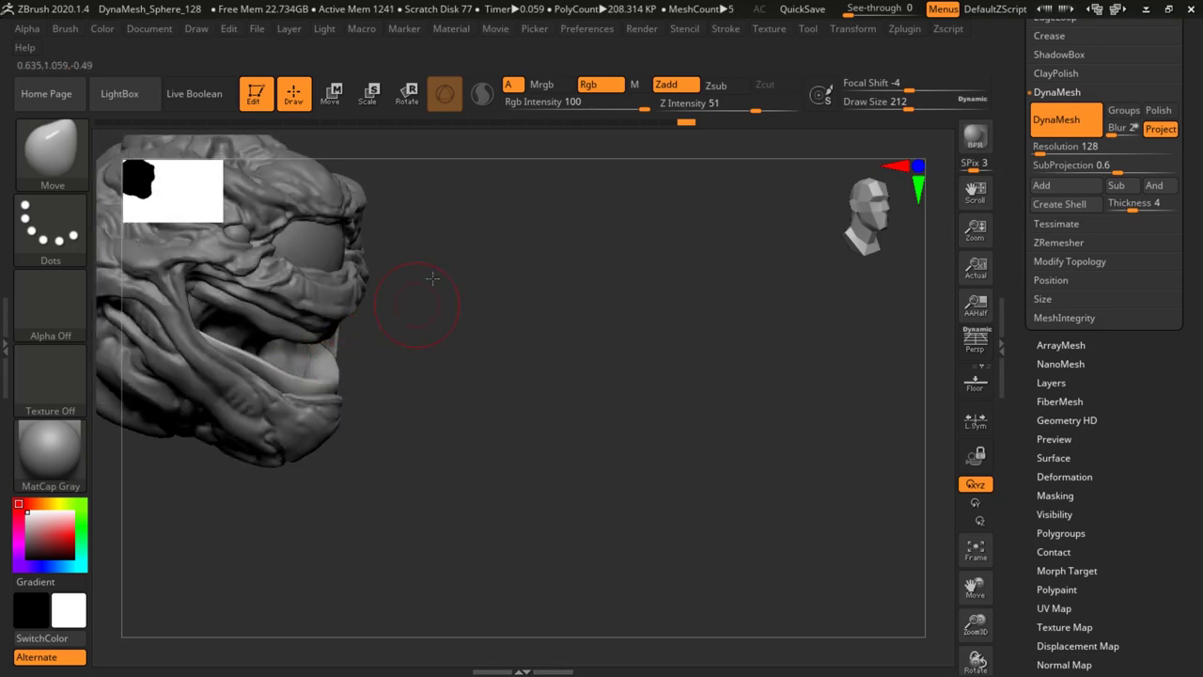
pyautogui.moveTo(424, 298); pyautogui.dragTo(456, 293)
pyautogui.moveTo(566, 263)
pyautogui.mouseDown()
pyautogui.moveTo(308, 339)
pyautogui.moveTo(591, 247)
pyautogui.moveTo(524, 269)
pyautogui.moveTo(680, 303)
pyautogui.moveTo(709, 323)
pyautogui.moveTo(698, 313)
pyautogui.moveTo(704, 347)
pyautogui.moveTo(878, 424)
pyautogui.mouseUp()
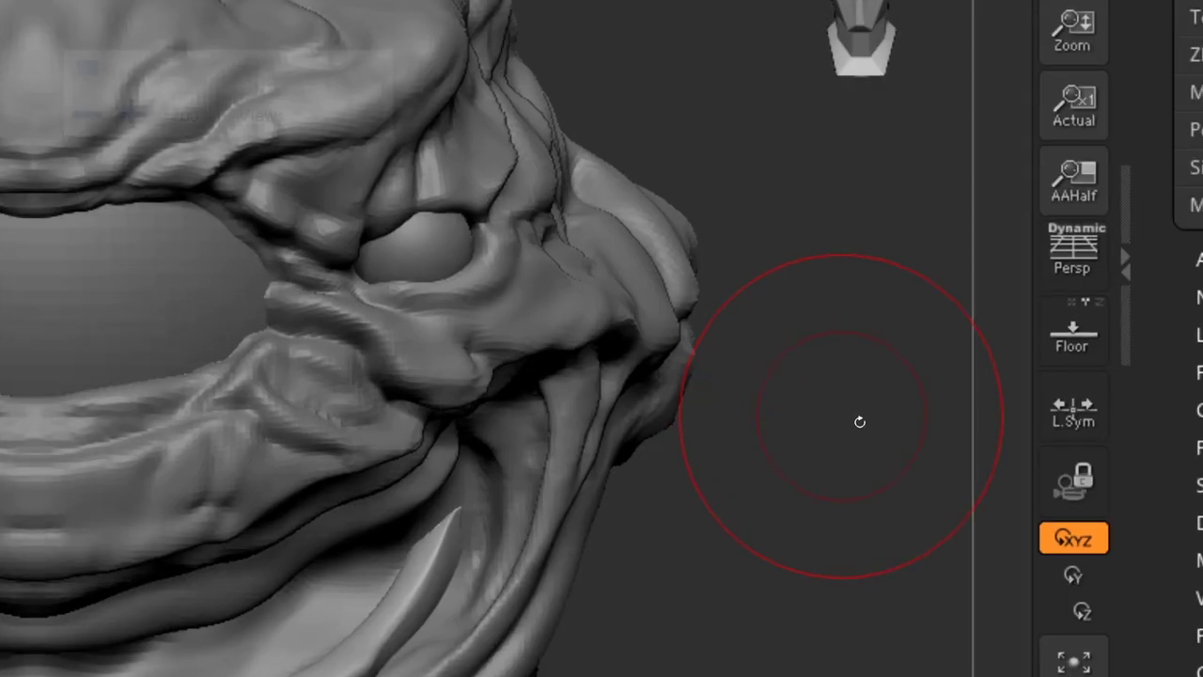
# Turn off the Windows Magnifier and minimise its settings window.
pyautogui.click(82, 117)
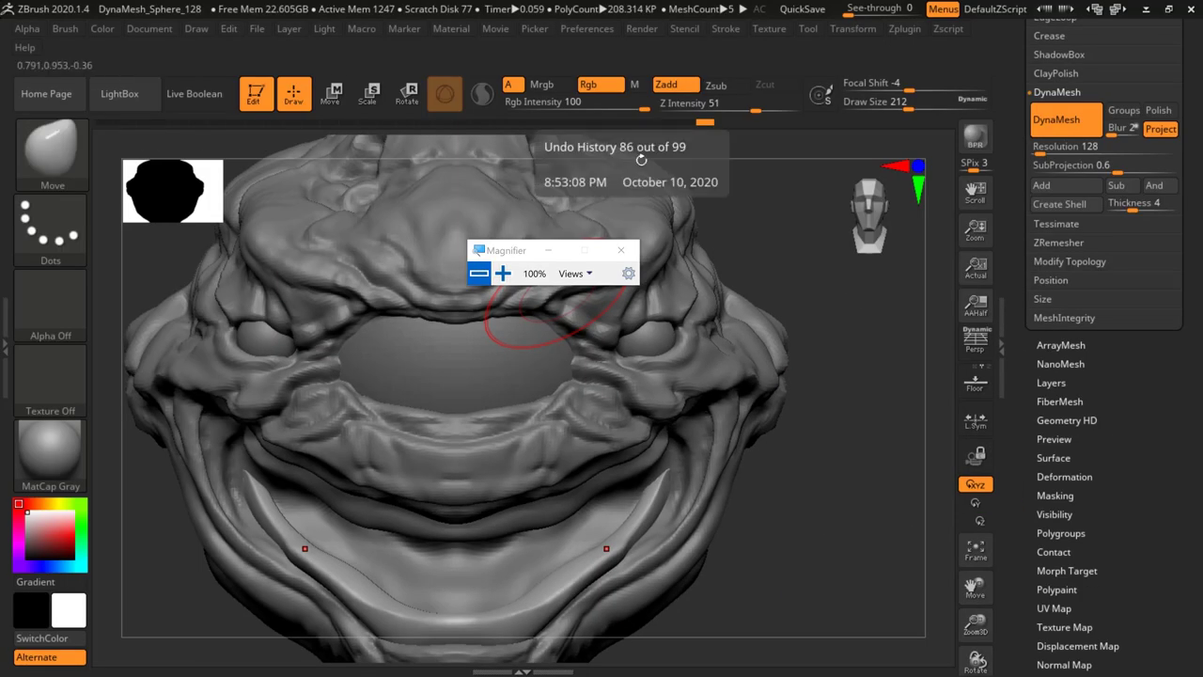
pyautogui.click(630, 273)
pyautogui.press('super+Escape')
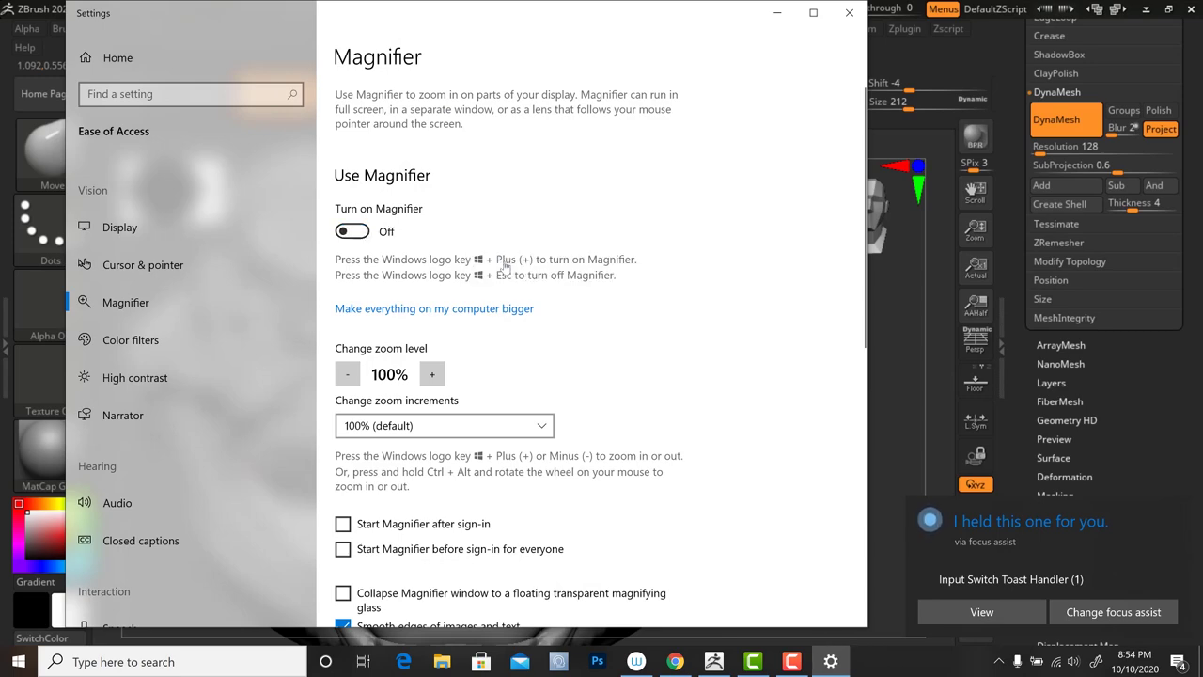
pyautogui.click(779, 14)
pyautogui.click(1169, 12)
pyautogui.click(903, 44)
pyautogui.press('super')
pyautogui.click(792, 661)
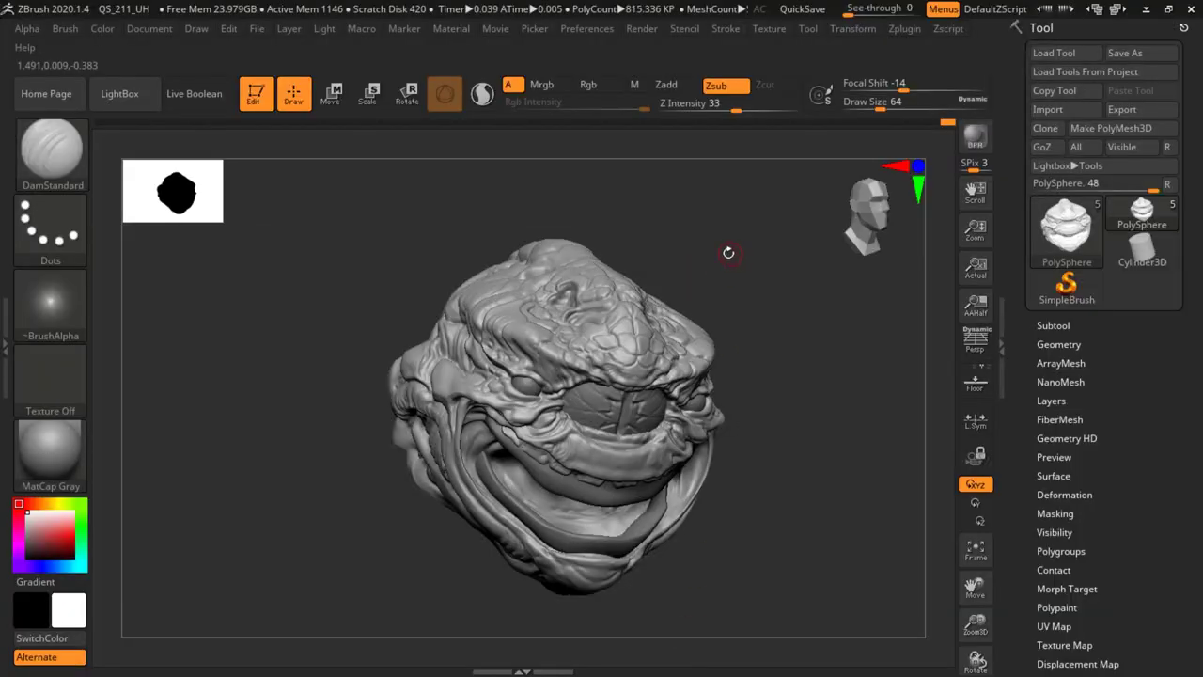
# Append a Sphere3D as a new subtool, set the visible subtool count to 7 and select the sphere.
pyautogui.moveTo(728, 253)
pyautogui.mouseDown()
pyautogui.moveTo(787, 306)
pyautogui.moveTo(743, 348)
pyautogui.mouseUp()
pyautogui.click(1053, 327)
pyautogui.click(1125, 625)
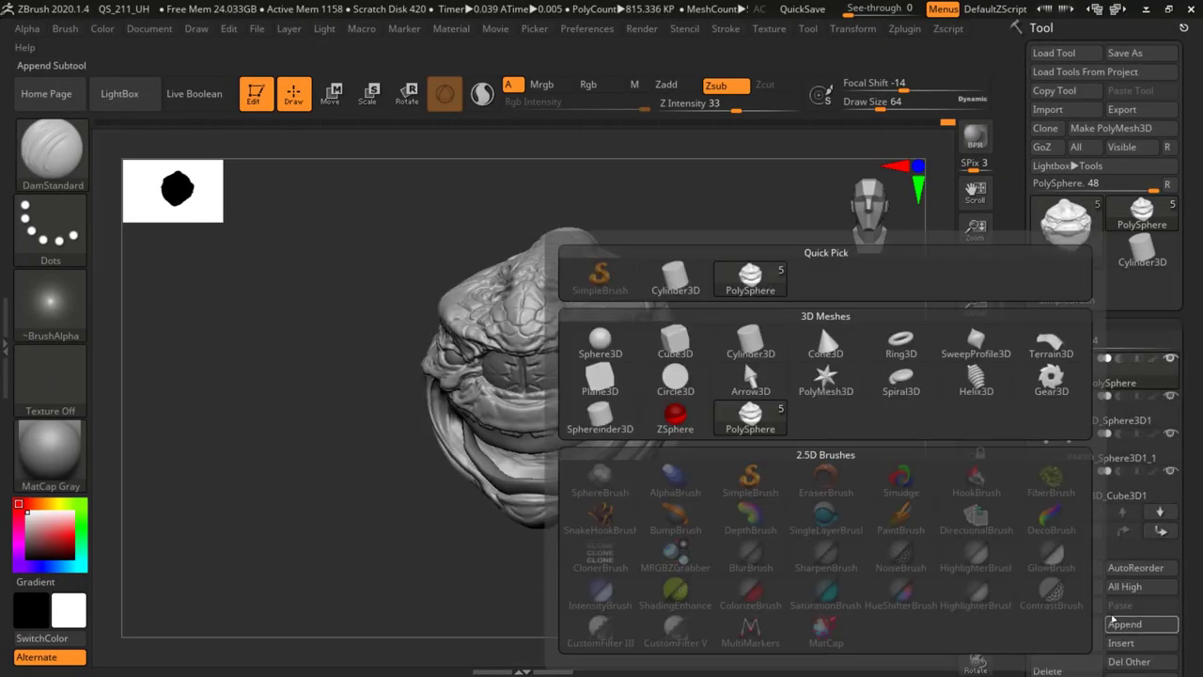
pyautogui.click(603, 346)
pyautogui.moveTo(1035, 367); pyautogui.dragTo(1035, 422)
pyautogui.moveTo(1053, 345); pyautogui.dragTo(1071, 345)
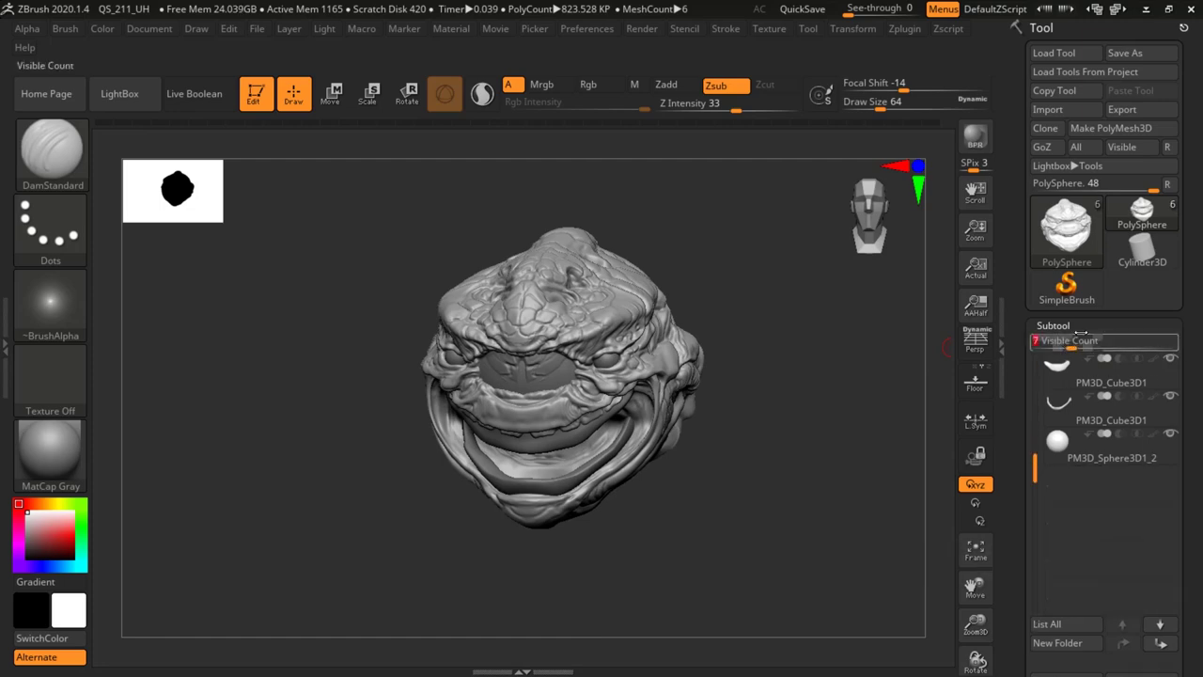
pyautogui.moveTo(1029, 424); pyautogui.dragTo(1029, 263)
pyautogui.click(1070, 289)
# Move the sphere forward out of the head so it stands clear in front of the face.
pyautogui.moveTo(747, 384); pyautogui.dragTo(705, 363)
pyautogui.press('w')
pyautogui.moveTo(577, 360); pyautogui.dragTo(678, 360)
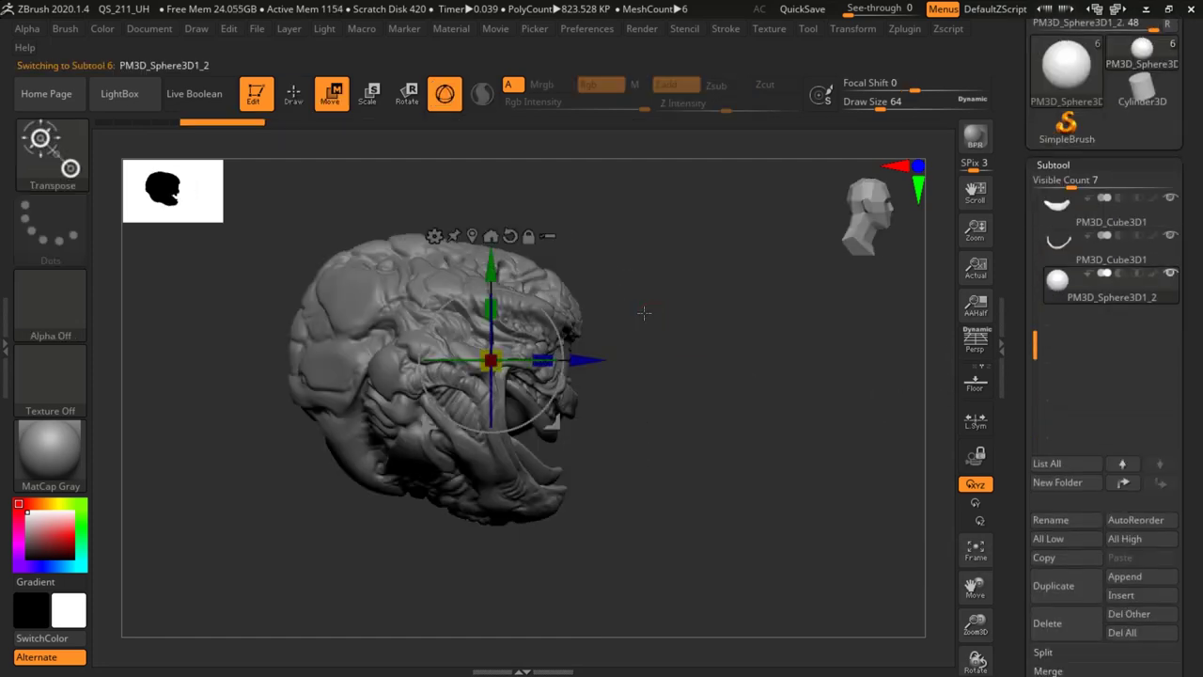
pyautogui.keyDown('shift'); pyautogui.moveTo(765, 373); pyautogui.dragTo(716, 374); pyautogui.keyUp('shift')
pyautogui.keyDown('alt'); pyautogui.moveTo(823, 300); pyautogui.dragTo(748, 361); pyautogui.keyUp('alt')
pyautogui.press('q')
pyautogui.press('b')
pyautogui.press('m')
pyautogui.press('v')
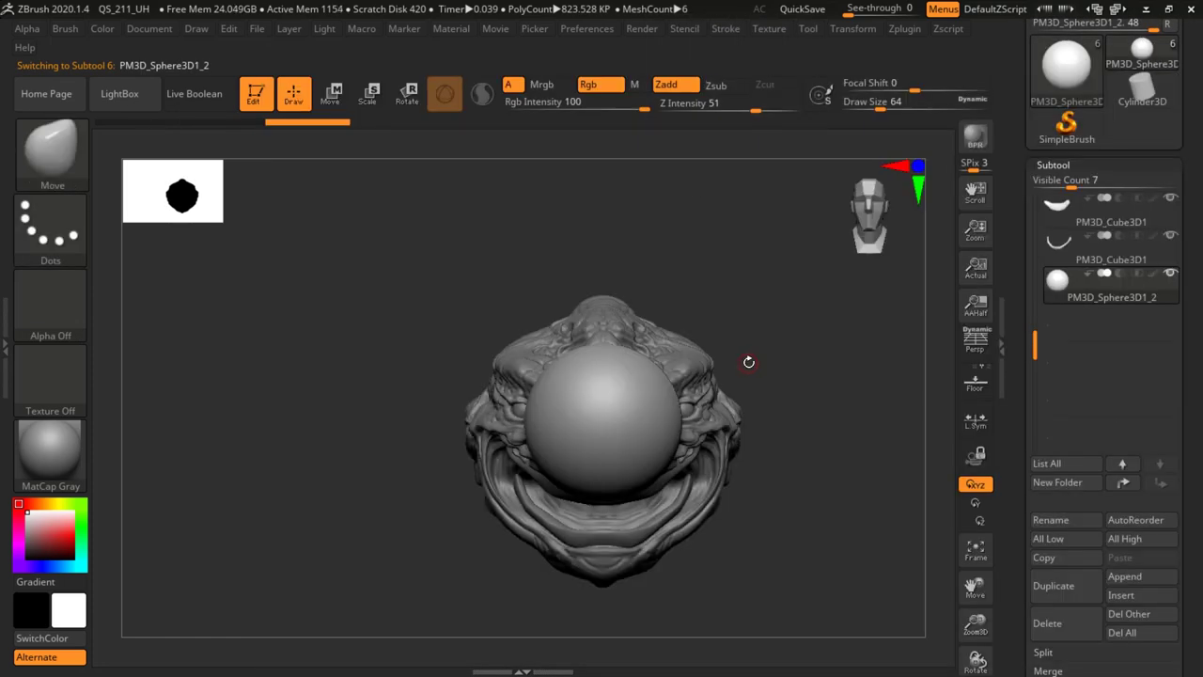
# Scale the sphere down and stretch it vertically into a narrow ellipsoid.
pyautogui.press('w')
pyautogui.moveTo(603, 422); pyautogui.dragTo(570, 451)
pyautogui.keyDown('shift'); pyautogui.moveTo(723, 327); pyautogui.dragTo(797, 330); pyautogui.keyUp('shift')
pyautogui.moveTo(603, 370); pyautogui.dragTo(614, 336)
pyautogui.moveTo(743, 329)
pyautogui.keyDown('shift'); pyautogui.mouseDown()
pyautogui.moveTo(679, 324)
pyautogui.moveTo(766, 306)
pyautogui.mouseUp(); pyautogui.keyUp('shift')
# Shape the ellipsoid into a curved, pointed tooth using the Move brush at draw size 400 and smoothing.
pyautogui.press('b')
pyautogui.press('m')
pyautogui.press('v')
pyautogui.press('space')
pyautogui.click(680, 327)
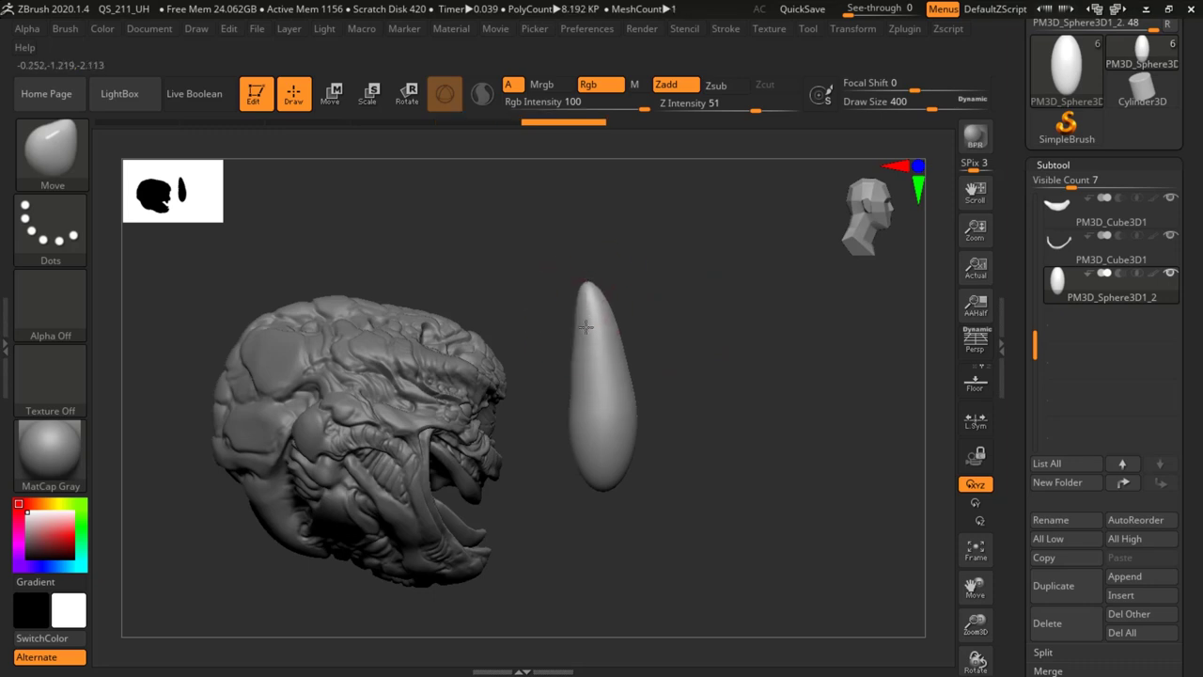
pyautogui.keyDown('shift'); pyautogui.moveTo(710, 400); pyautogui.dragTo(644, 414); pyautogui.keyUp('shift')
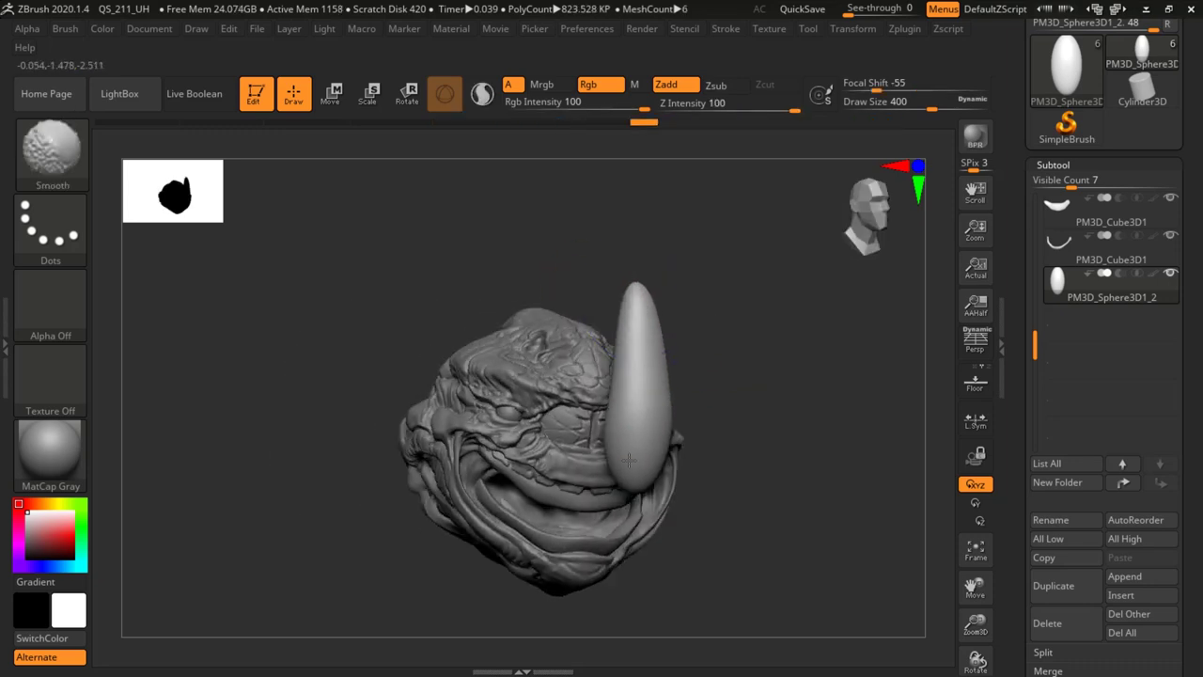
pyautogui.keyDown('shift'); pyautogui.moveTo(679, 305); pyautogui.dragTo(739, 289); pyautogui.keyUp('shift')
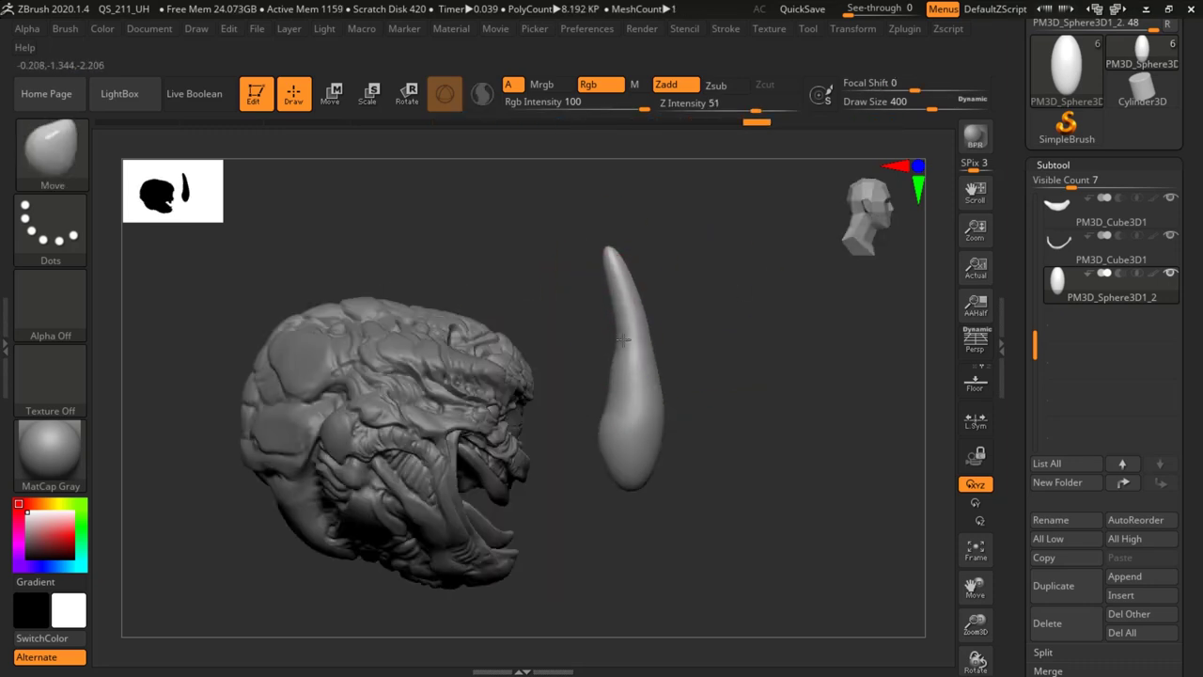
pyautogui.moveTo(752, 362); pyautogui.dragTo(681, 376)
pyautogui.moveTo(740, 323); pyautogui.dragTo(809, 308)
# Flatten the tooth's surfaces on all sides with the hPolish brush at draw size 187.
pyautogui.press('b')
pyautogui.press('h')
pyautogui.click(1006, 318)
pyautogui.press('space')
pyautogui.moveTo(719, 363); pyautogui.dragTo(700, 363)
pyautogui.keyDown('shift'); pyautogui.moveTo(728, 317); pyautogui.dragTo(632, 299); pyautogui.keyUp('shift')
pyautogui.moveTo(730, 353); pyautogui.dragTo(648, 350)
pyautogui.moveTo(609, 347); pyautogui.dragTo(606, 371)
pyautogui.moveTo(701, 274)
pyautogui.mouseDown()
pyautogui.moveTo(779, 262)
pyautogui.moveTo(719, 282)
pyautogui.mouseUp()
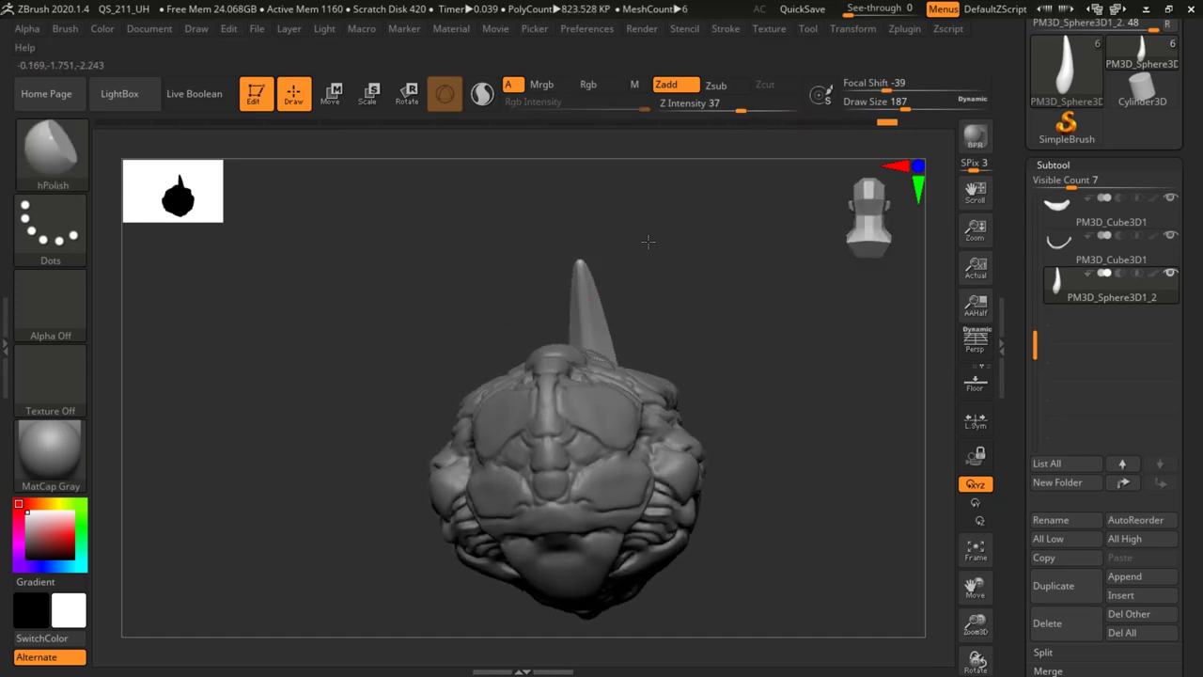
pyautogui.moveTo(650, 254); pyautogui.dragTo(609, 267)
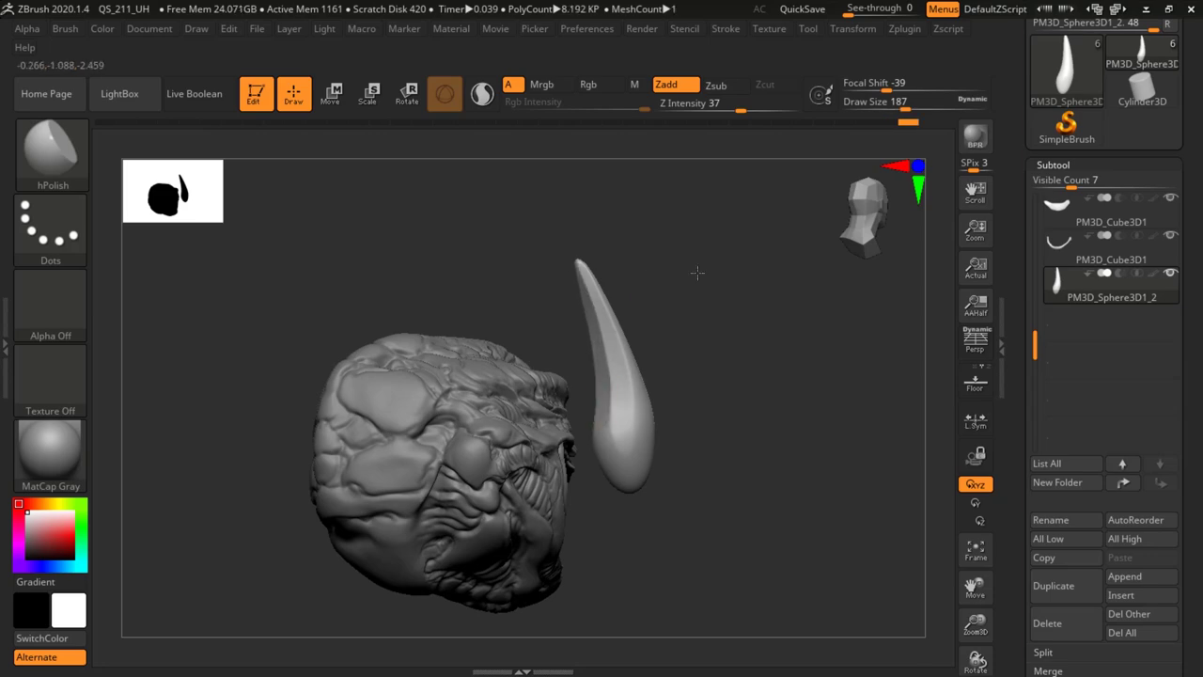
pyautogui.moveTo(706, 268); pyautogui.dragTo(712, 301)
# Scale the tooth down with the gizmo.
pyautogui.press('w')
pyautogui.moveTo(610, 429); pyautogui.dragTo(564, 434)
pyautogui.moveTo(681, 325)
pyautogui.mouseDown()
pyautogui.moveTo(655, 341)
pyautogui.moveTo(714, 334)
pyautogui.moveTo(760, 384)
pyautogui.moveTo(706, 354)
pyautogui.moveTo(733, 320)
pyautogui.moveTo(719, 340)
pyautogui.mouseUp()
# Carve a groove around the tooth near its base with the DamStandard brush at draw size 41.
pyautogui.press('b')
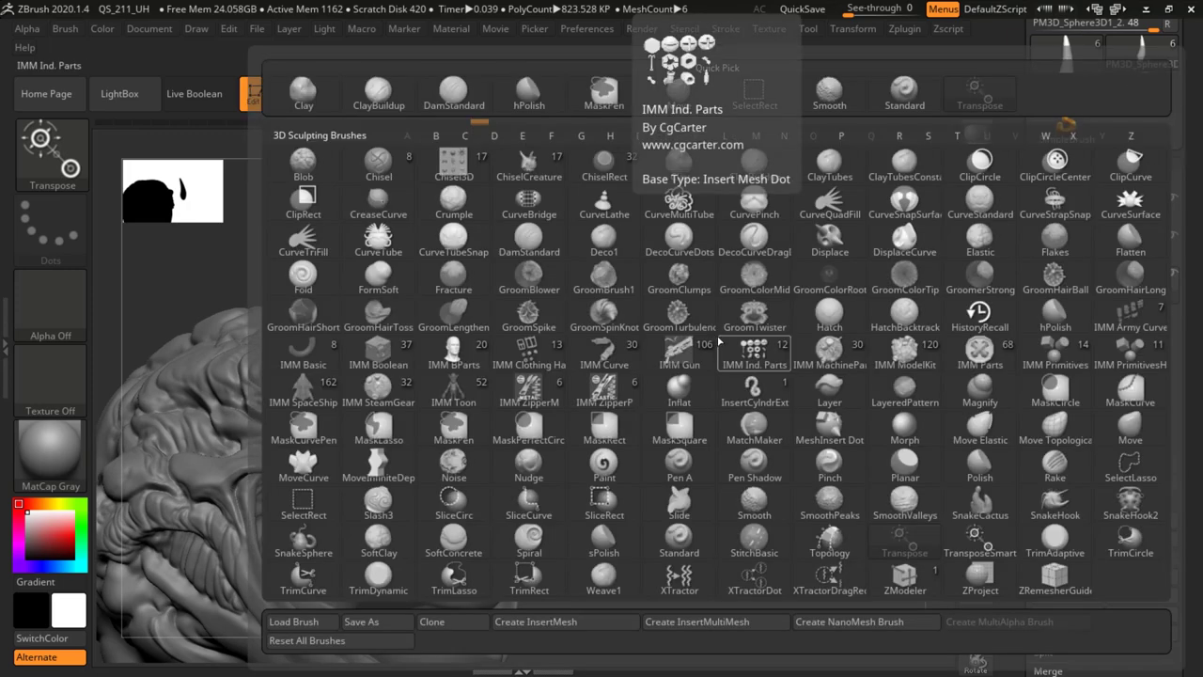
pyautogui.press('d')
pyautogui.press('s')
pyautogui.press('space')
pyautogui.moveTo(658, 398); pyautogui.dragTo(642, 399)
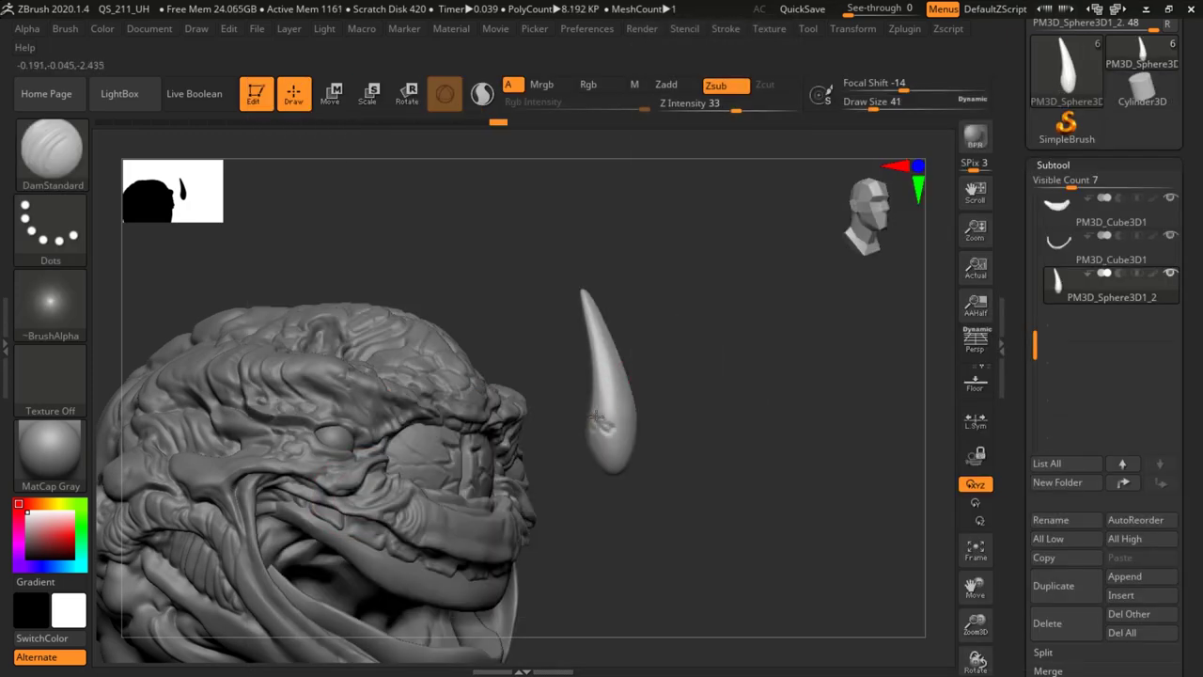
pyautogui.moveTo(728, 376); pyautogui.dragTo(672, 362)
pyautogui.moveTo(733, 329)
pyautogui.mouseDown()
pyautogui.moveTo(687, 326)
pyautogui.moveTo(668, 379)
pyautogui.moveTo(700, 376)
pyautogui.mouseUp()
# Convert the tooth to a DynaMesh at resolution 128.
pyautogui.moveTo(1025, 519); pyautogui.dragTo(1045, 382)
pyautogui.click(1062, 407)
pyautogui.click(1076, 445)
pyautogui.click(1082, 479)
# Continue the groove around the tooth's base and smooth the surface above it.
pyautogui.moveTo(678, 318); pyautogui.dragTo(641, 430)
pyautogui.moveTo(627, 432); pyautogui.dragTo(582, 435, button='right')
pyautogui.moveTo(575, 428); pyautogui.dragTo(571, 434)
pyautogui.keyDown('shift'); pyautogui.moveTo(570, 435); pyautogui.dragTo(574, 381); pyautogui.keyUp('shift')
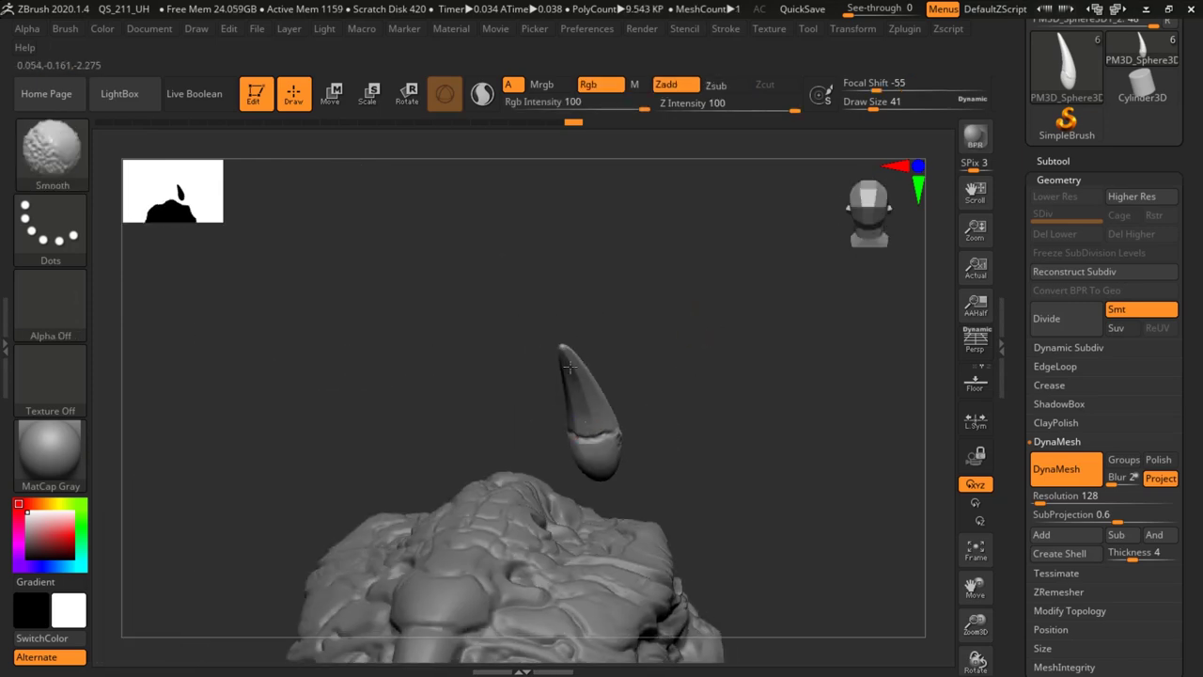
# Build up a raised rim around the tooth's base with the ClayBuildup brush at draw size 41.
pyautogui.keyDown('shift'); pyautogui.moveTo(660, 345); pyautogui.dragTo(738, 349); pyautogui.keyUp('shift')
pyautogui.moveTo(621, 466)
pyautogui.mouseDown()
pyautogui.moveTo(587, 449)
pyautogui.moveTo(611, 475)
pyautogui.mouseUp()
pyautogui.press('b')
pyautogui.click(335, 92)
pyautogui.moveTo(693, 422); pyautogui.dragTo(634, 435)
pyautogui.moveTo(596, 474); pyautogui.dragTo(624, 474)
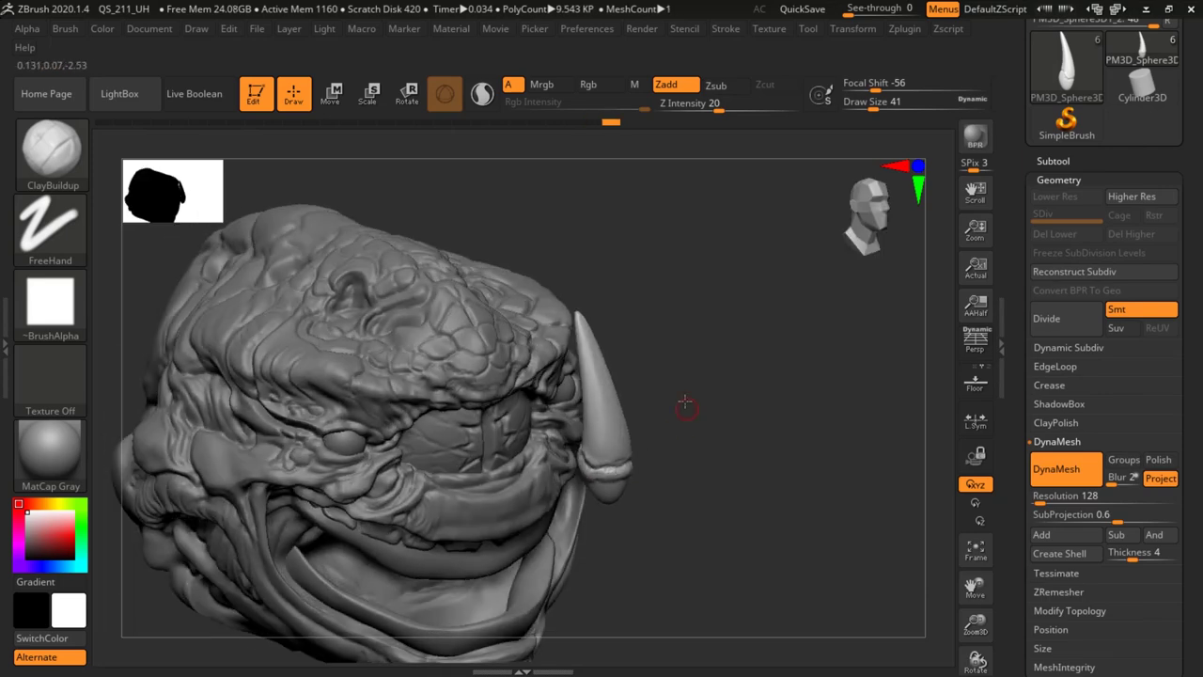
pyautogui.moveTo(685, 416); pyautogui.dragTo(722, 392)
pyautogui.moveTo(626, 484); pyautogui.dragTo(609, 486)
pyautogui.moveTo(669, 436); pyautogui.dragTo(735, 422)
pyautogui.moveTo(584, 465)
pyautogui.mouseDown()
pyautogui.moveTo(557, 457)
pyautogui.moveTo(566, 491)
pyautogui.mouseUp()
# Adjust the brush size, add more clay around the tooth's root and smooth it.
pyautogui.press('space')
pyautogui.moveTo(575, 401); pyautogui.dragTo(585, 401)
pyautogui.moveTo(563, 496); pyautogui.dragTo(564, 470)
pyautogui.moveTo(675, 419); pyautogui.dragTo(567, 413)
pyautogui.keyDown('shift'); pyautogui.moveTo(602, 460); pyautogui.dragTo(602, 485); pyautogui.keyUp('shift')
pyautogui.moveTo(673, 430); pyautogui.dragTo(711, 434)
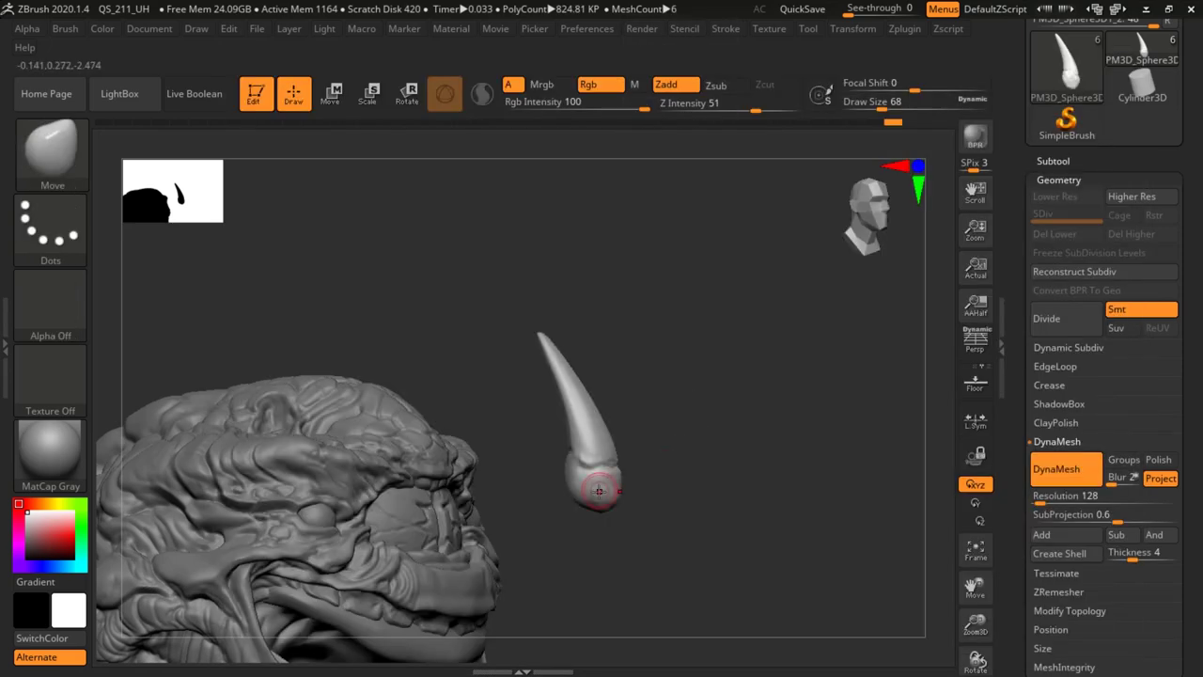
# Reshape the tooth's root with the Move brush and smooth its lower end.
pyautogui.press('space')
pyautogui.moveTo(605, 473); pyautogui.dragTo(611, 502)
pyautogui.moveTo(571, 510); pyautogui.dragTo(613, 363, button='right')
pyautogui.keyDown('shift'); pyautogui.moveTo(554, 502); pyautogui.dragTo(566, 540); pyautogui.keyUp('shift')
pyautogui.moveTo(648, 461); pyautogui.dragTo(686, 438, button='right')
# Adjust the tooth's proportions along its length with the gizmo.
pyautogui.press('w')
pyautogui.moveTo(583, 412); pyautogui.dragTo(582, 434)
pyautogui.moveTo(648, 432); pyautogui.dragTo(554, 433, button='right')
pyautogui.moveTo(583, 412); pyautogui.dragTo(583, 417)
pyautogui.moveTo(625, 292); pyautogui.dragTo(635, 324, button='right')
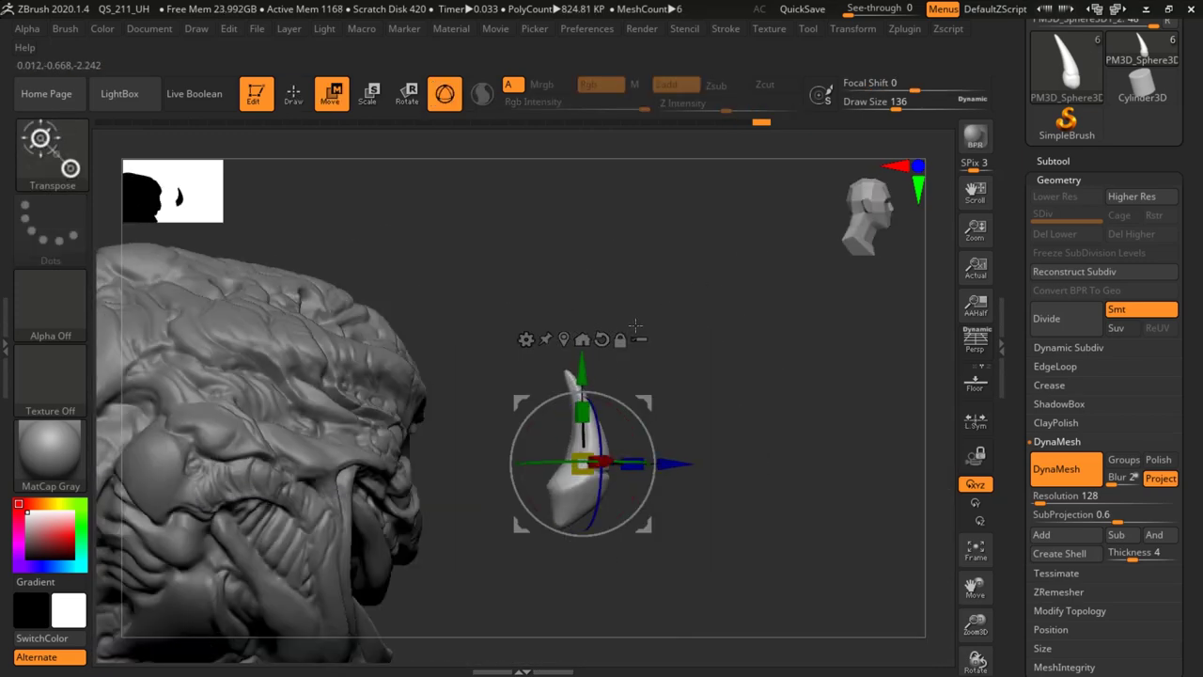
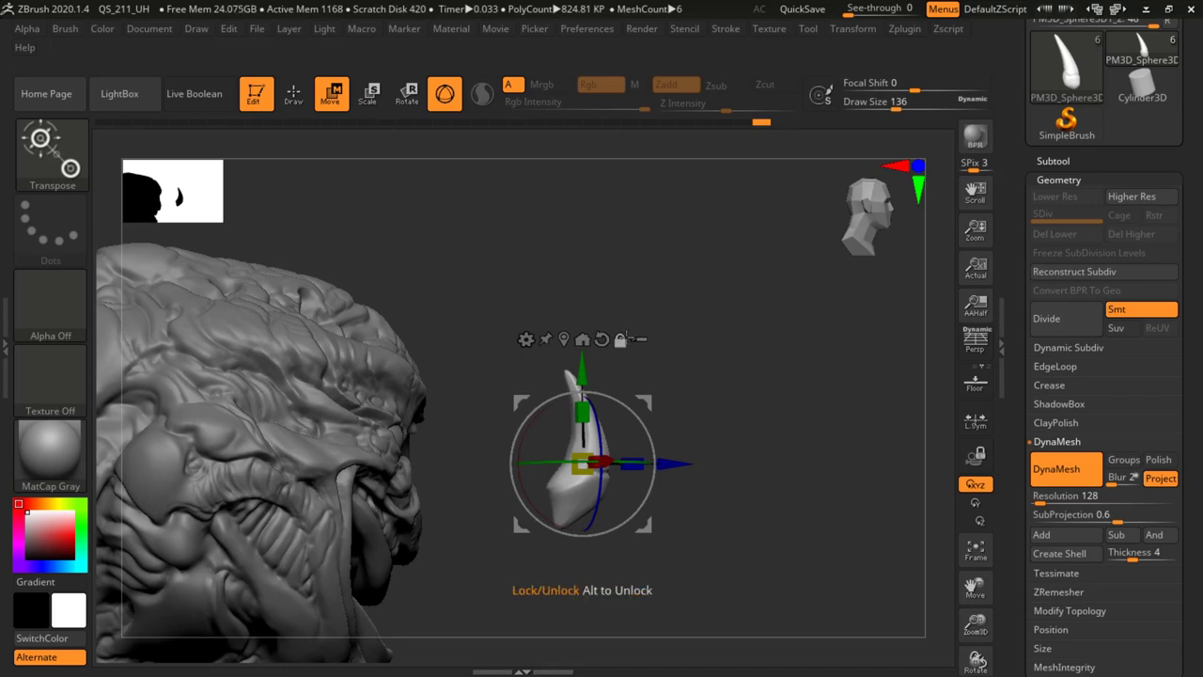
# Move the tooth back into the creature's open mouth above the lower jaw.
pyautogui.moveTo(677, 331); pyautogui.dragTo(722, 248, button='right')
pyautogui.moveTo(658, 374); pyautogui.dragTo(578, 474)
pyautogui.moveTo(667, 252); pyautogui.dragTo(770, 156, button='right')
pyautogui.moveTo(677, 401); pyautogui.dragTo(475, 401)
pyautogui.moveTo(443, 338); pyautogui.dragTo(403, 360)
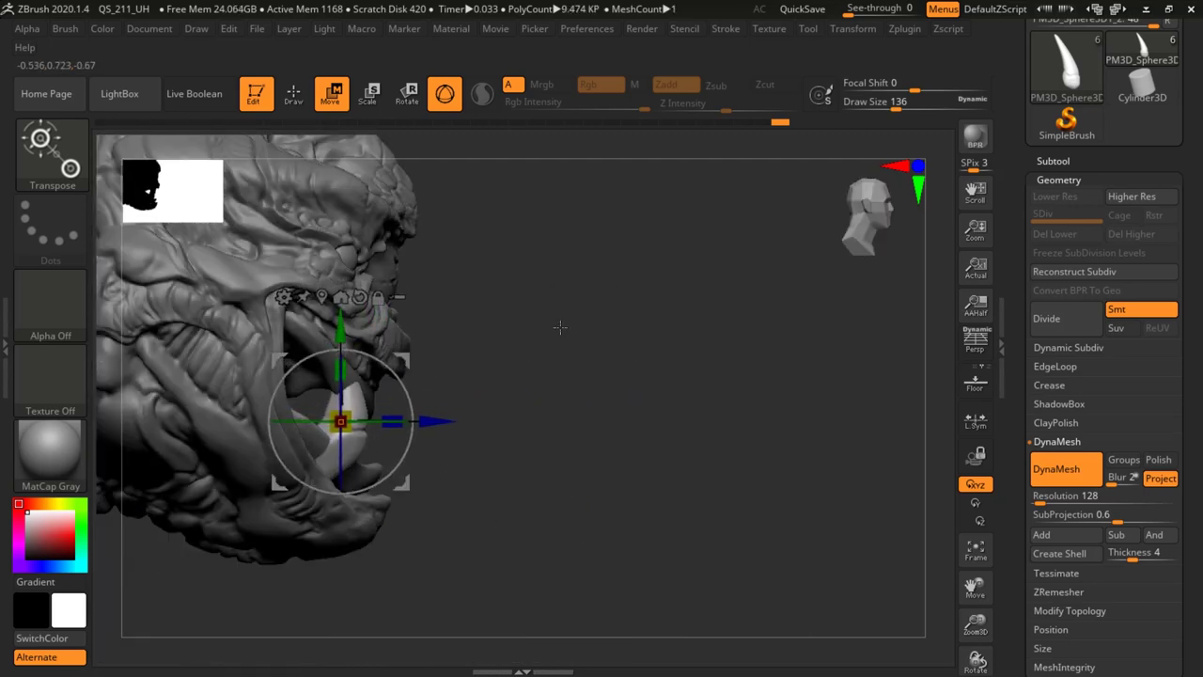
# Shift the tooth sideways onto one side of the lower gum and rotate it to follow the jaw's curve.
pyautogui.keyDown('shift'); pyautogui.moveTo(580, 326); pyautogui.dragTo(479, 350); pyautogui.keyUp('shift')
pyautogui.moveTo(376, 358); pyautogui.dragTo(378, 359)
pyautogui.moveTo(752, 328); pyautogui.dragTo(874, 331, button='right')
pyautogui.moveTo(393, 372); pyautogui.dragTo(410, 402)
pyautogui.keyDown('shift'); pyautogui.moveTo(489, 360); pyautogui.dragTo(395, 376, button='right'); pyautogui.keyUp('shift')
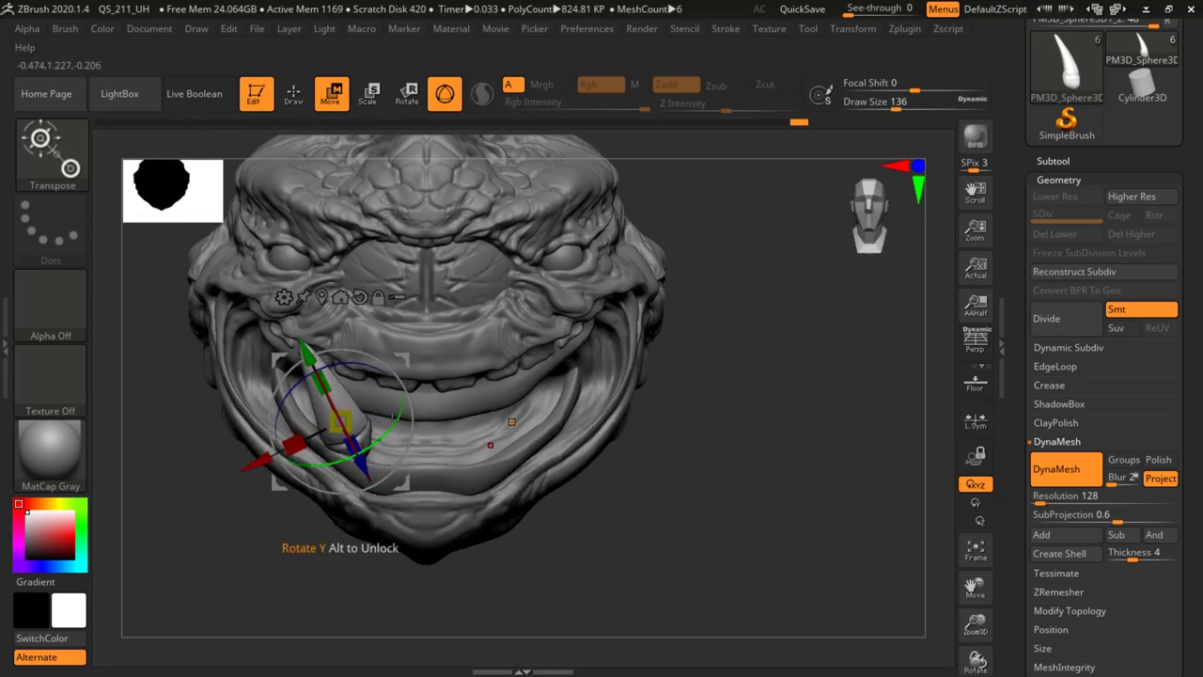
# Tilt the tooth forward and seat its root against the side of the lower gum.
pyautogui.moveTo(355, 458); pyautogui.dragTo(356, 459)
pyautogui.moveTo(405, 484); pyautogui.dragTo(381, 498)
pyautogui.moveTo(534, 438); pyautogui.dragTo(719, 358, button='right')
pyautogui.moveTo(384, 384); pyautogui.dragTo(382, 385)
pyautogui.moveTo(530, 355); pyautogui.dragTo(562, 336, button='right')
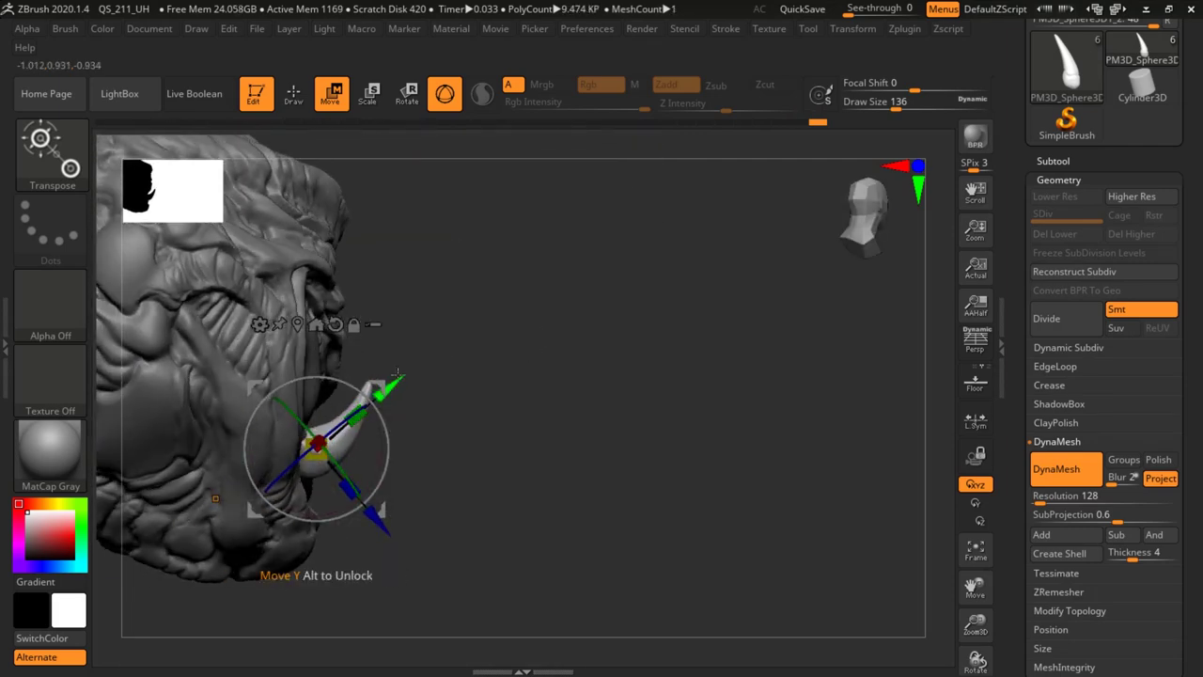
pyautogui.moveTo(402, 372); pyautogui.dragTo(334, 386, button='right')
pyautogui.moveTo(691, 412); pyautogui.dragTo(682, 442, button='right')
# Mirror and weld the tooth to create its counterpart on the other side of the lower jaw.
pyautogui.moveTo(1028, 455); pyautogui.dragTo(1027, 308)
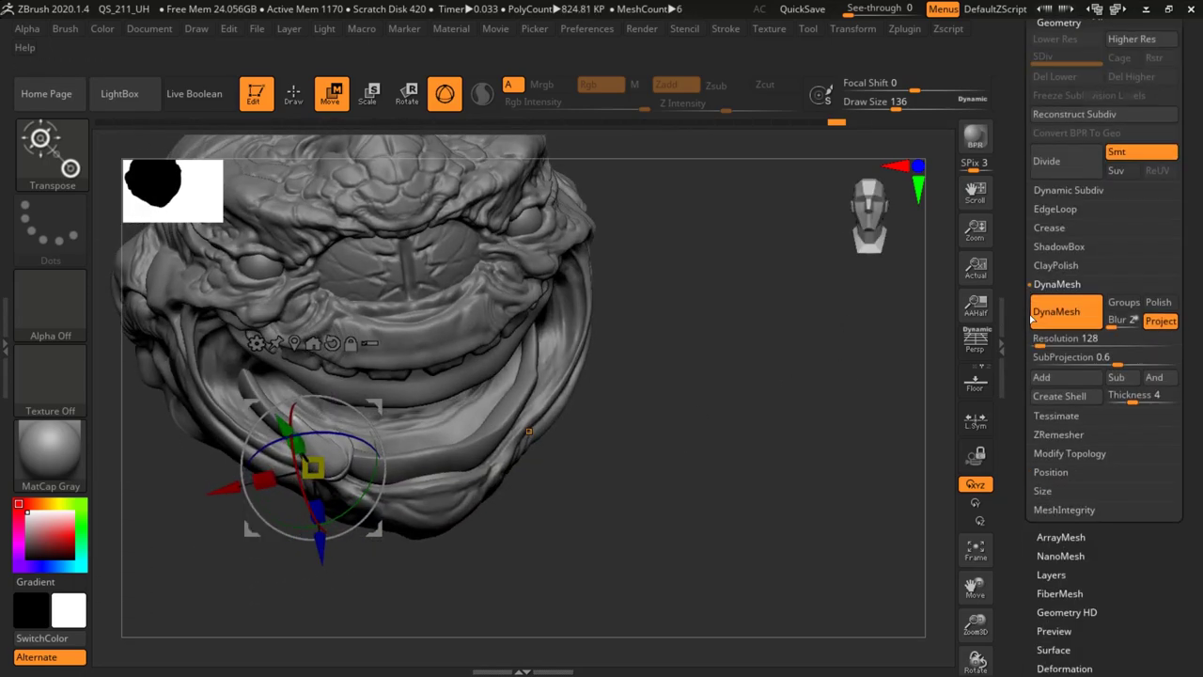
pyautogui.click(1069, 464)
pyautogui.click(1069, 407)
pyautogui.moveTo(669, 414)
pyautogui.mouseDown(button='right')
pyautogui.moveTo(584, 376)
pyautogui.moveTo(634, 370)
pyautogui.moveTo(673, 403)
pyautogui.mouseUp(button='right')
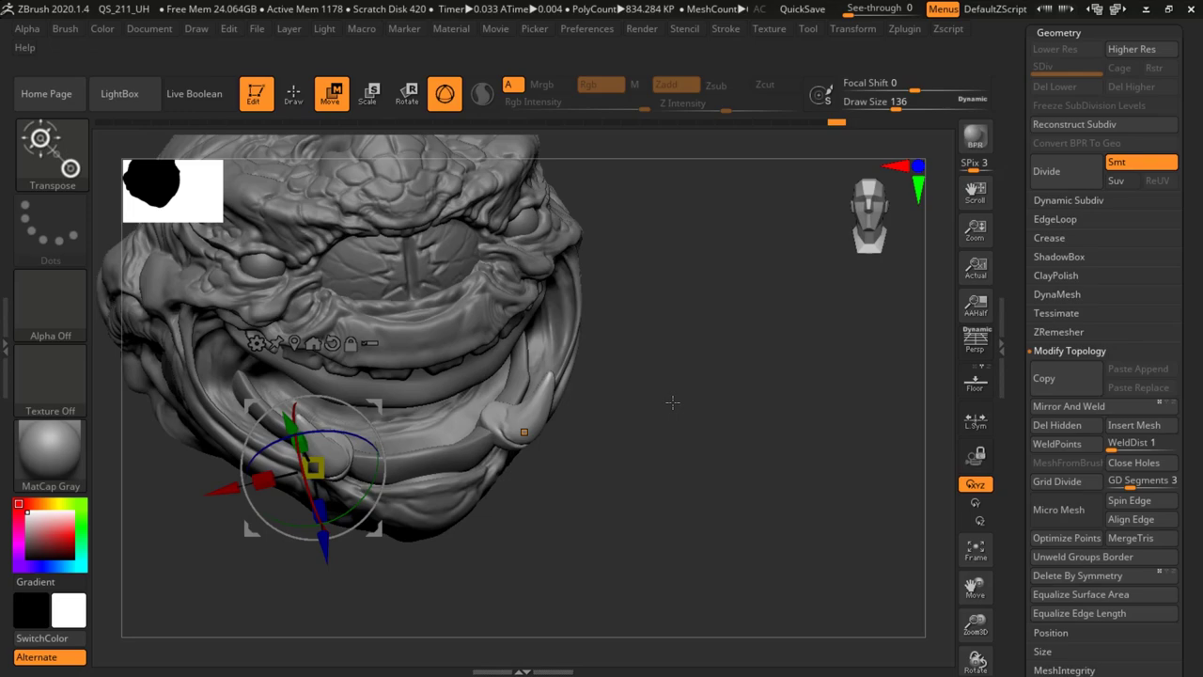
# Reposition and rotate the mirrored pair of teeth so they stand upright on the lower gum.
pyautogui.keyDown('alt'); pyautogui.moveTo(700, 247); pyautogui.dragTo(779, 280, button='right'); pyautogui.keyUp('alt')
pyautogui.moveTo(359, 493); pyautogui.dragTo(344, 509)
pyautogui.moveTo(656, 385); pyautogui.dragTo(691, 374, button='right')
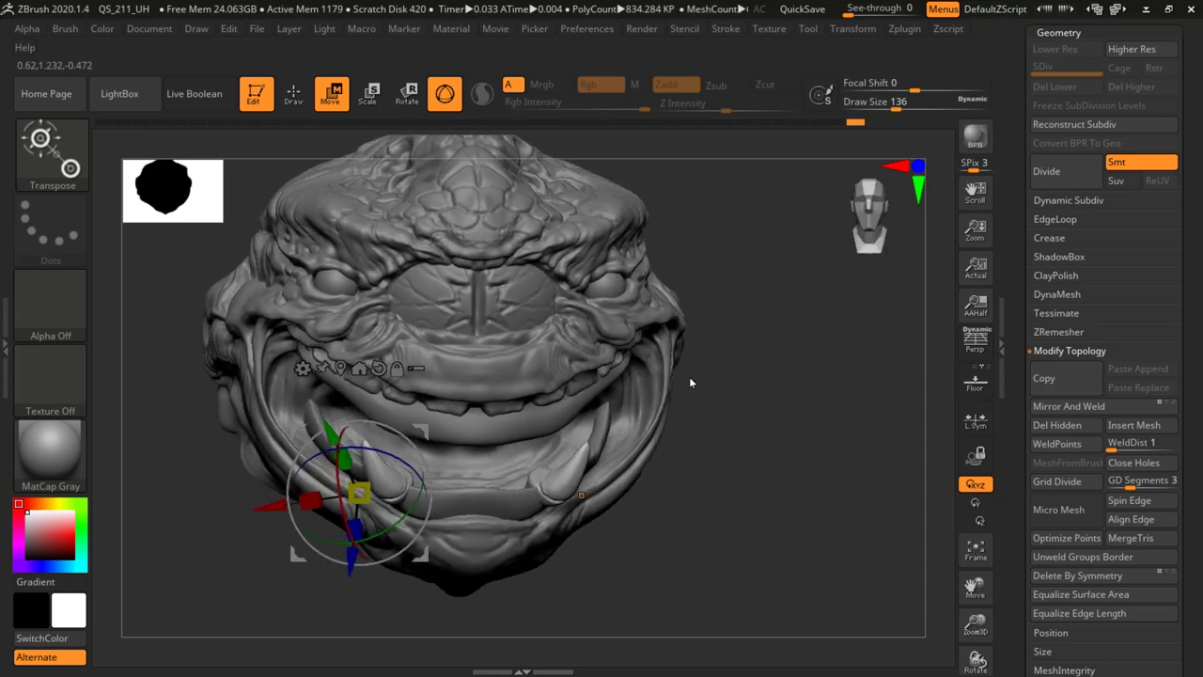
# Select the lower gum subtool and start working on it with the Clay brush.
pyautogui.press('n')
pyautogui.click(725, 423)
pyautogui.press('b')
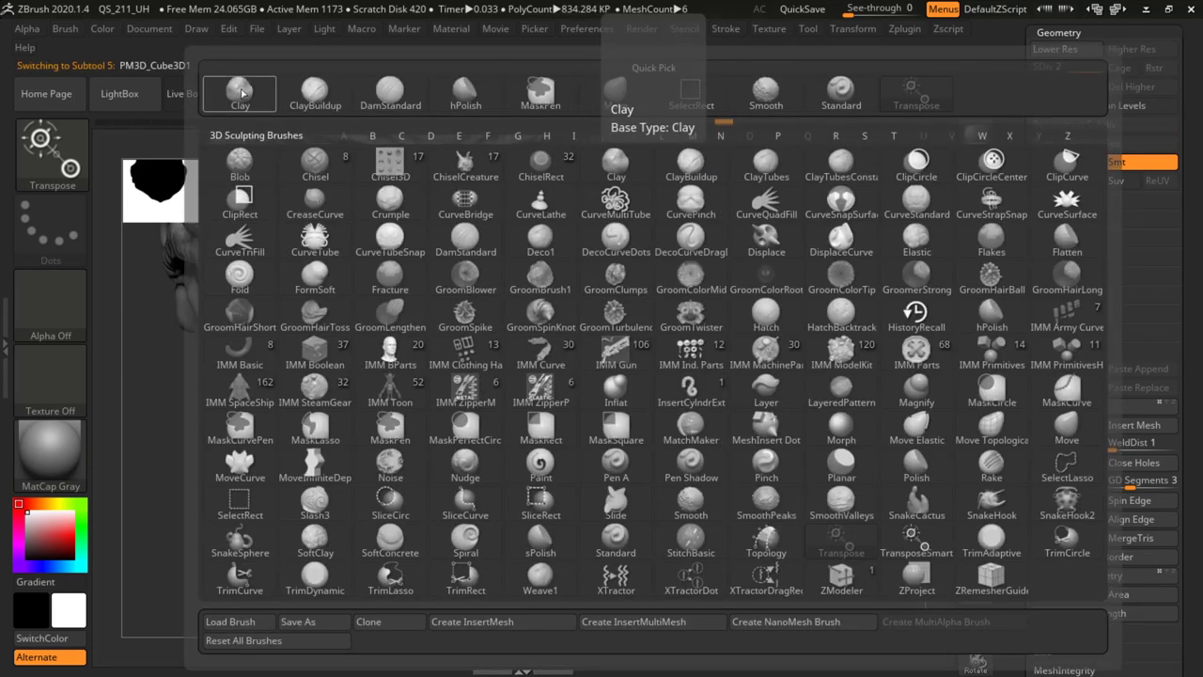
pyautogui.click(240, 92)
pyautogui.press('space')
pyautogui.moveTo(355, 396); pyautogui.dragTo(369, 404)
pyautogui.moveTo(731, 390); pyautogui.dragTo(716, 423)
# Build up the lower gum around the bases of both teeth with the ClayBuildup brush at draw size 80.
pyautogui.press('b')
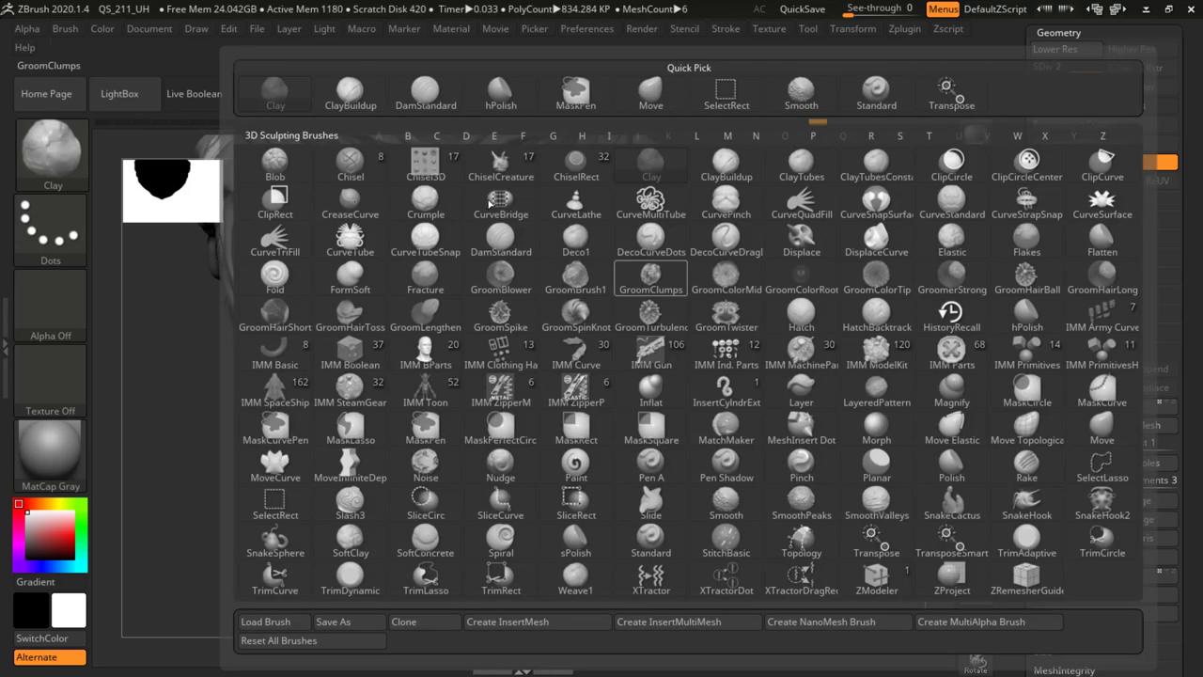
pyautogui.click(424, 94)
pyautogui.moveTo(743, 376); pyautogui.dragTo(705, 417)
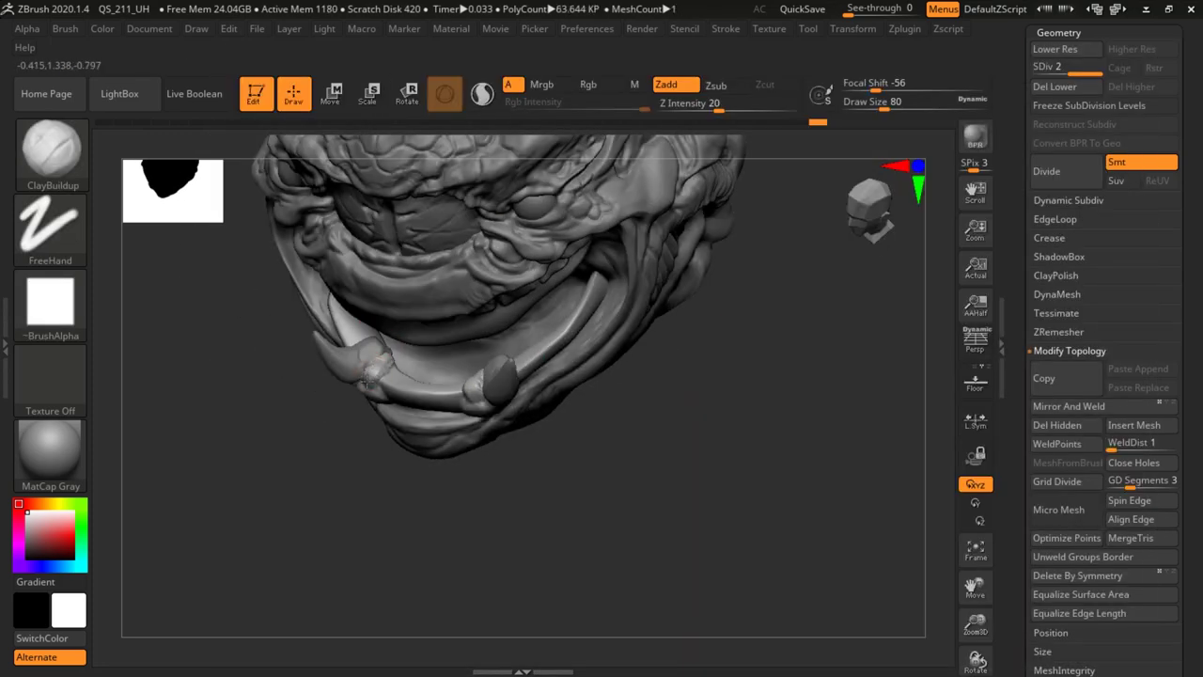
pyautogui.moveTo(385, 379); pyautogui.dragTo(387, 385)
pyautogui.moveTo(682, 406)
pyautogui.mouseDown()
pyautogui.moveTo(714, 366)
pyautogui.moveTo(788, 350)
pyautogui.mouseUp()
pyautogui.moveTo(340, 395)
pyautogui.mouseDown()
pyautogui.moveTo(317, 382)
pyautogui.moveTo(324, 369)
pyautogui.mouseUp()
pyautogui.moveTo(752, 353)
pyautogui.mouseDown()
pyautogui.moveTo(649, 390)
pyautogui.moveTo(659, 404)
pyautogui.mouseUp()
# Remesh the lower gum and smooth the built-up area around the teeth.
pyautogui.moveTo(639, 390); pyautogui.dragTo(592, 387)
pyautogui.moveTo(591, 387)
pyautogui.keyDown('ctrl'); pyautogui.mouseDown()
pyautogui.moveTo(625, 379)
pyautogui.moveTo(621, 397)
pyautogui.moveTo(645, 357)
pyautogui.moveTo(621, 352)
pyautogui.mouseUp(); pyautogui.keyUp('ctrl')
pyautogui.keyDown('shift'); pyautogui.moveTo(491, 356); pyautogui.dragTo(481, 376); pyautogui.keyUp('shift')
pyautogui.moveTo(649, 395)
pyautogui.mouseDown()
pyautogui.moveTo(668, 266)
pyautogui.moveTo(649, 319)
pyautogui.mouseUp()
pyautogui.keyDown('shift'); pyautogui.moveTo(497, 385); pyautogui.dragTo(508, 378); pyautogui.keyUp('shift')
pyautogui.moveTo(687, 376); pyautogui.dragTo(564, 315)
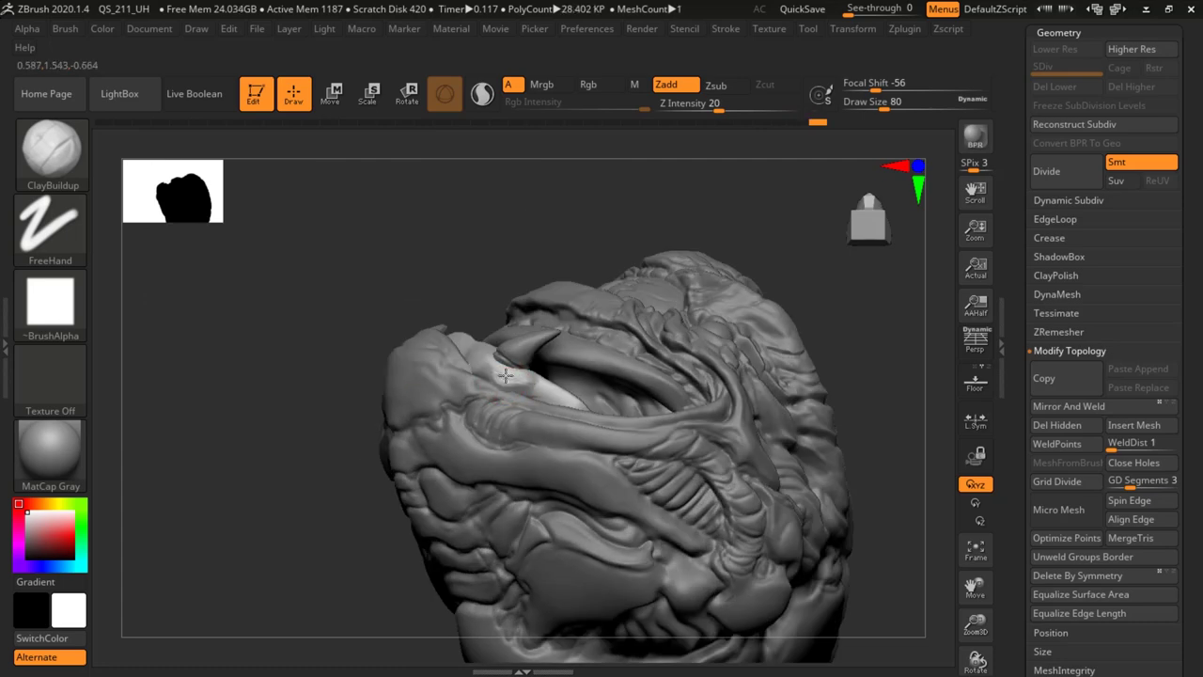
# Add clay to the lower gum between the two teeth and smooth it.
pyautogui.press('d')
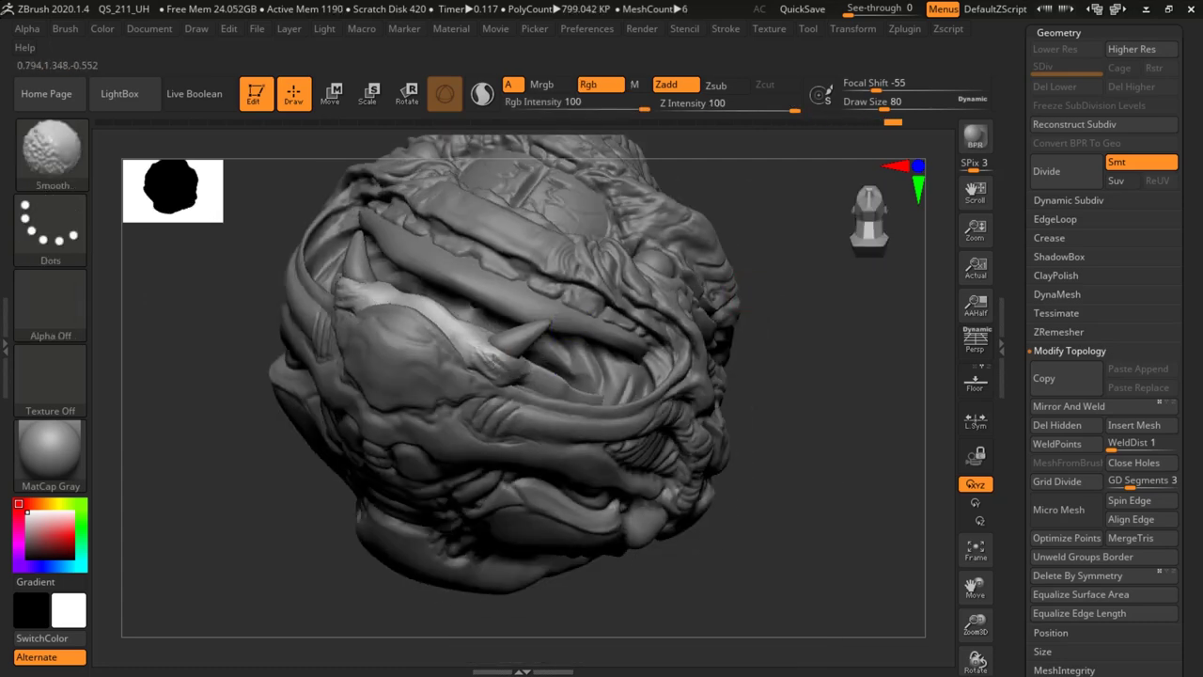
pyautogui.moveTo(784, 336); pyautogui.dragTo(708, 311)
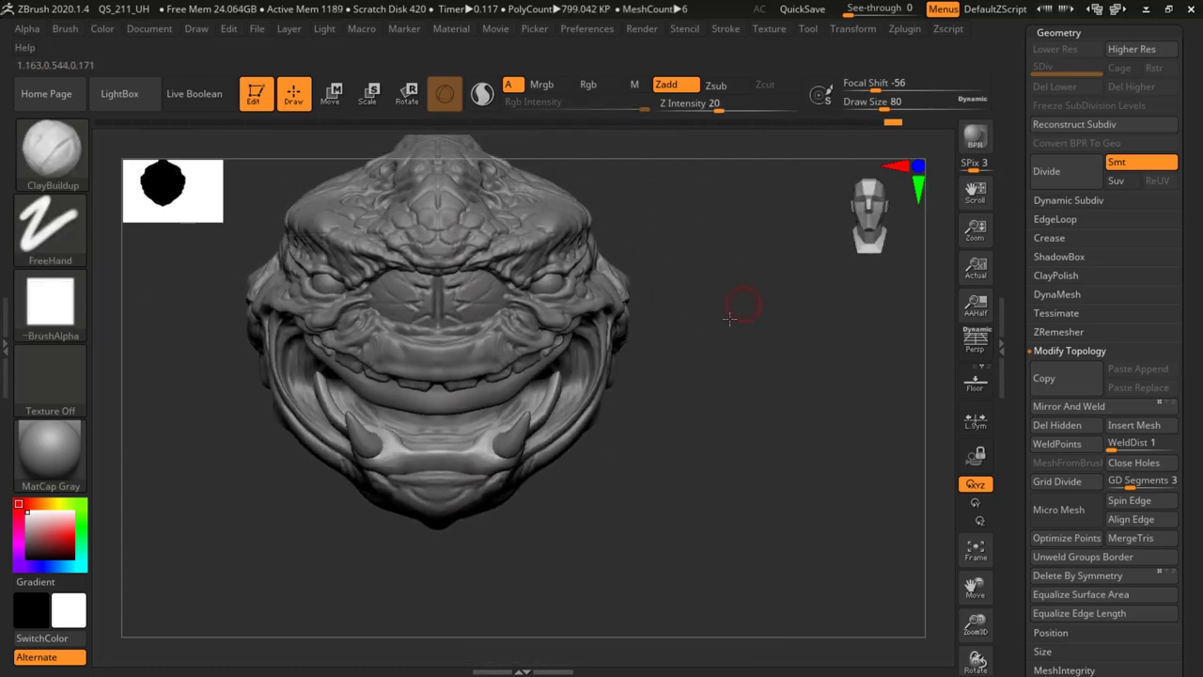
pyautogui.moveTo(729, 320)
pyautogui.mouseDown()
pyautogui.moveTo(752, 315)
pyautogui.moveTo(730, 303)
pyautogui.moveTo(765, 304)
pyautogui.moveTo(688, 357)
pyautogui.moveTo(749, 311)
pyautogui.moveTo(723, 307)
pyautogui.moveTo(730, 332)
pyautogui.moveTo(792, 376)
pyautogui.moveTo(706, 357)
pyautogui.moveTo(723, 349)
pyautogui.mouseUp()
pyautogui.moveTo(736, 399)
pyautogui.mouseDown()
pyautogui.moveTo(554, 491)
pyautogui.moveTo(547, 510)
pyautogui.moveTo(458, 498)
pyautogui.mouseUp()
pyautogui.moveTo(453, 484); pyautogui.dragTo(432, 477, button='right')
pyautogui.moveTo(671, 466); pyautogui.dragTo(602, 458)
pyautogui.keyDown('shift'); pyautogui.moveTo(464, 457); pyautogui.dragTo(498, 480); pyautogui.keyUp('shift')
# Refine and smooth the lower gum around the tooth sockets, working from several angles.
pyautogui.moveTo(741, 387); pyautogui.dragTo(649, 391)
pyautogui.moveTo(797, 399)
pyautogui.mouseDown()
pyautogui.moveTo(836, 395)
pyautogui.moveTo(749, 376)
pyautogui.moveTo(921, 495)
pyautogui.mouseUp()
pyautogui.moveTo(796, 440)
pyautogui.mouseDown()
pyautogui.moveTo(803, 419)
pyautogui.moveTo(523, 423)
pyautogui.moveTo(562, 422)
pyautogui.moveTo(540, 470)
pyautogui.mouseUp()
pyautogui.moveTo(703, 403)
pyautogui.mouseDown()
pyautogui.moveTo(717, 339)
pyautogui.moveTo(827, 362)
pyautogui.mouseUp()
pyautogui.moveTo(688, 425); pyautogui.dragTo(703, 435)
pyautogui.keyDown('shift'); pyautogui.moveTo(564, 449); pyautogui.dragTo(550, 446); pyautogui.keyUp('shift')
pyautogui.moveTo(701, 414)
pyautogui.mouseDown()
pyautogui.moveTo(602, 402)
pyautogui.moveTo(682, 400)
pyautogui.moveTo(673, 427)
pyautogui.mouseUp()
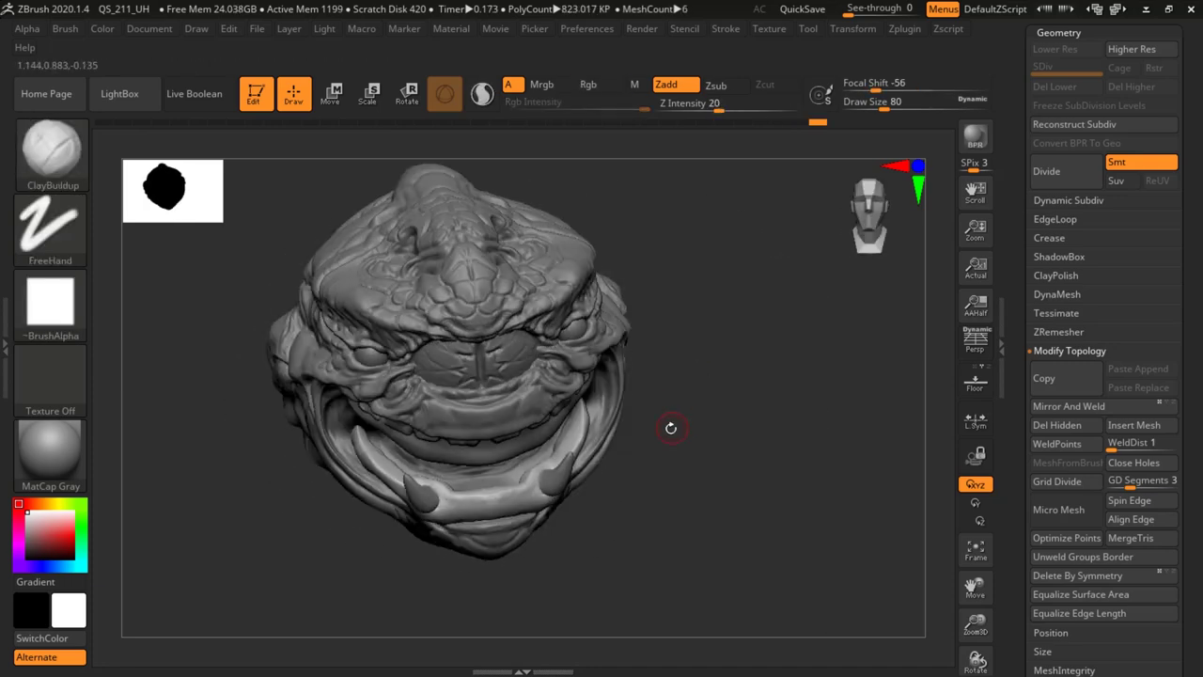
pyautogui.moveTo(688, 357)
pyautogui.mouseDown()
pyautogui.moveTo(739, 416)
pyautogui.moveTo(728, 432)
pyautogui.moveTo(702, 374)
pyautogui.mouseUp()
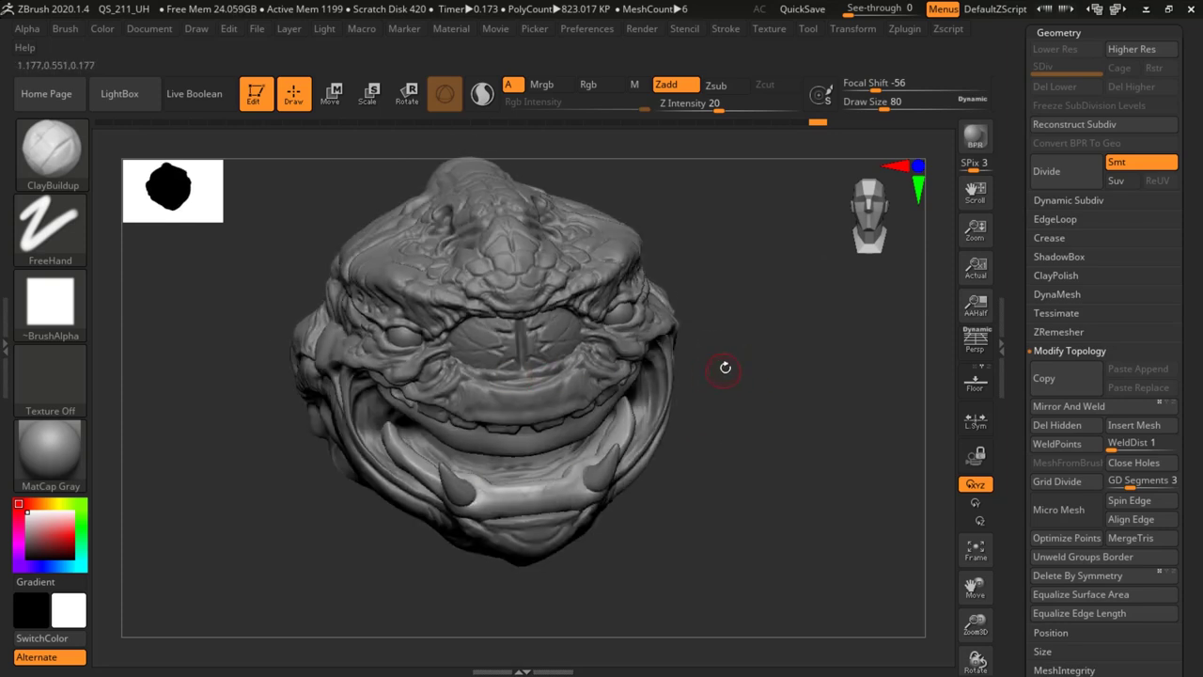
# Select the head subtool and sharpen creases around the upper lip with the DamStandard brush at draw size 80.
pyautogui.press('n')
pyautogui.click(465, 413)
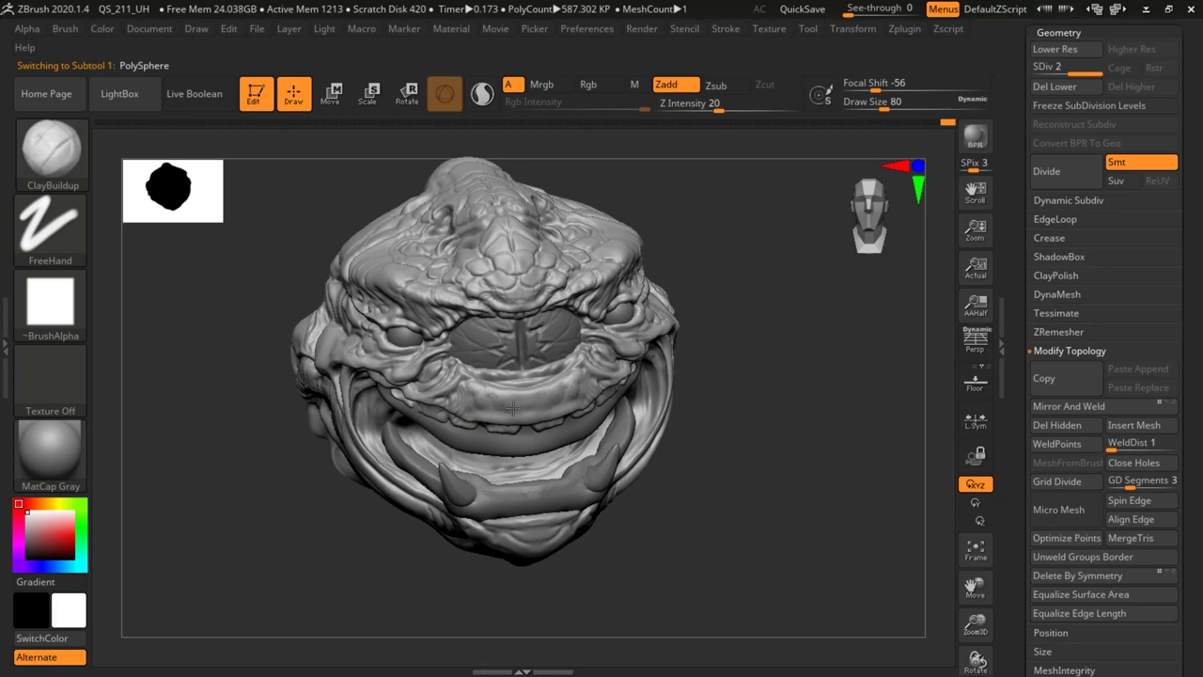
pyautogui.moveTo(519, 423)
pyautogui.mouseDown(button='right')
pyautogui.moveTo(549, 389)
pyautogui.moveTo(579, 387)
pyautogui.mouseUp(button='right')
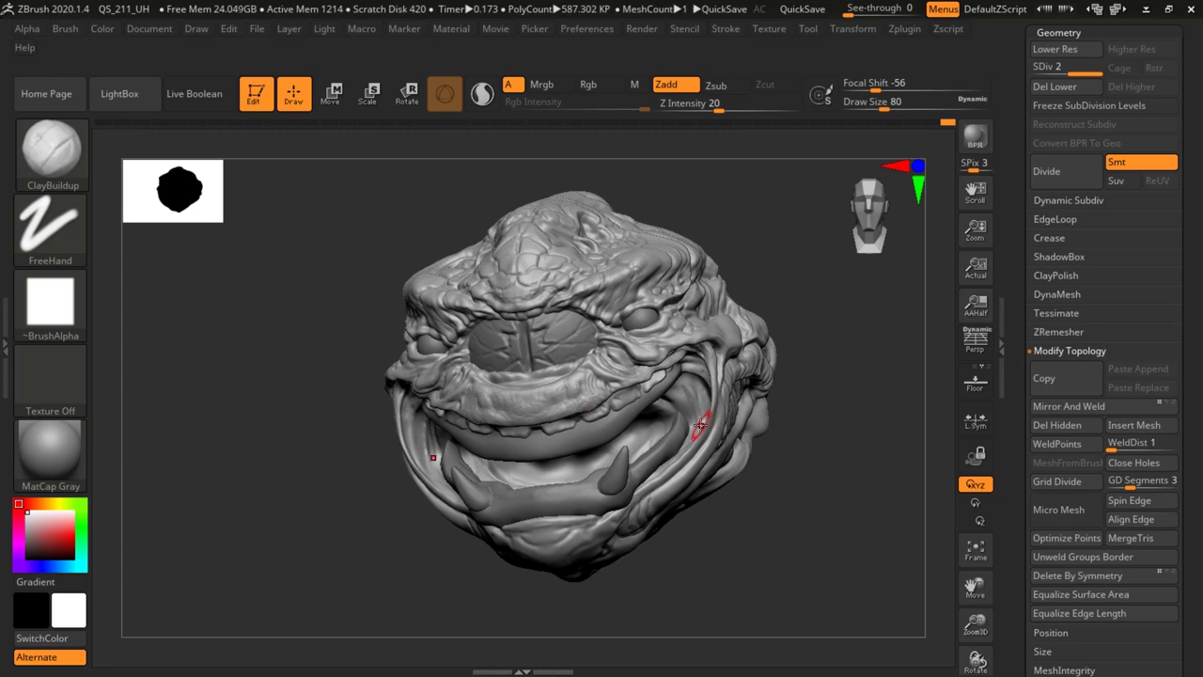
pyautogui.press('b')
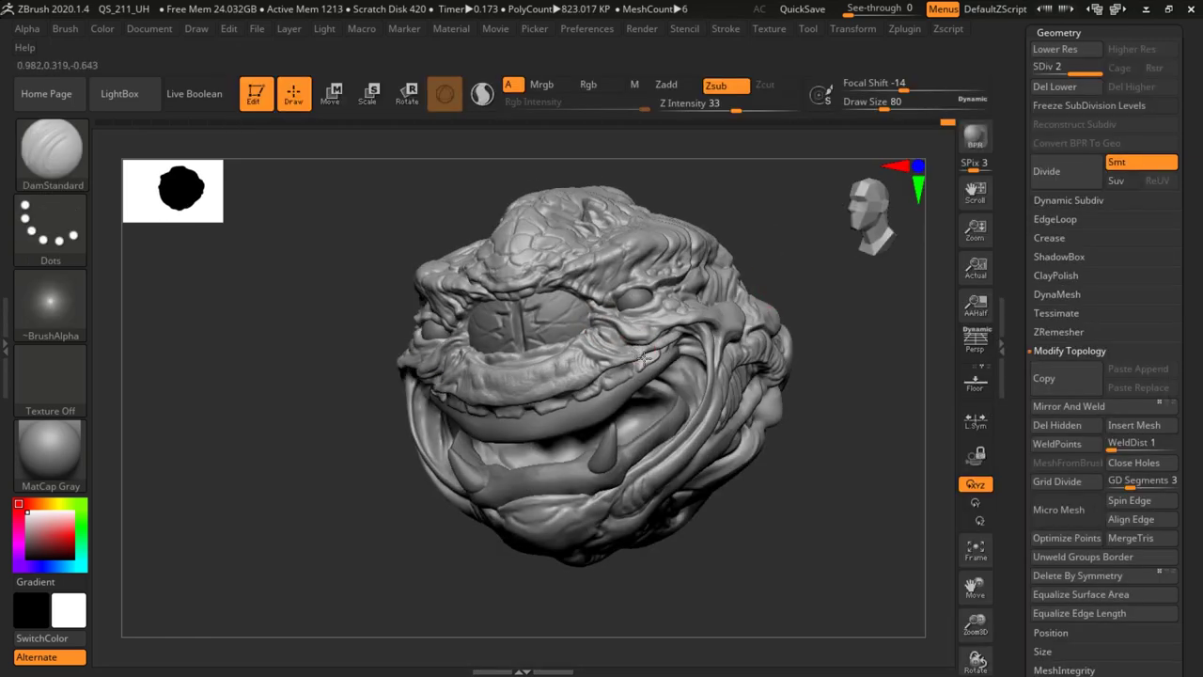
pyautogui.moveTo(814, 324); pyautogui.dragTo(902, 350)
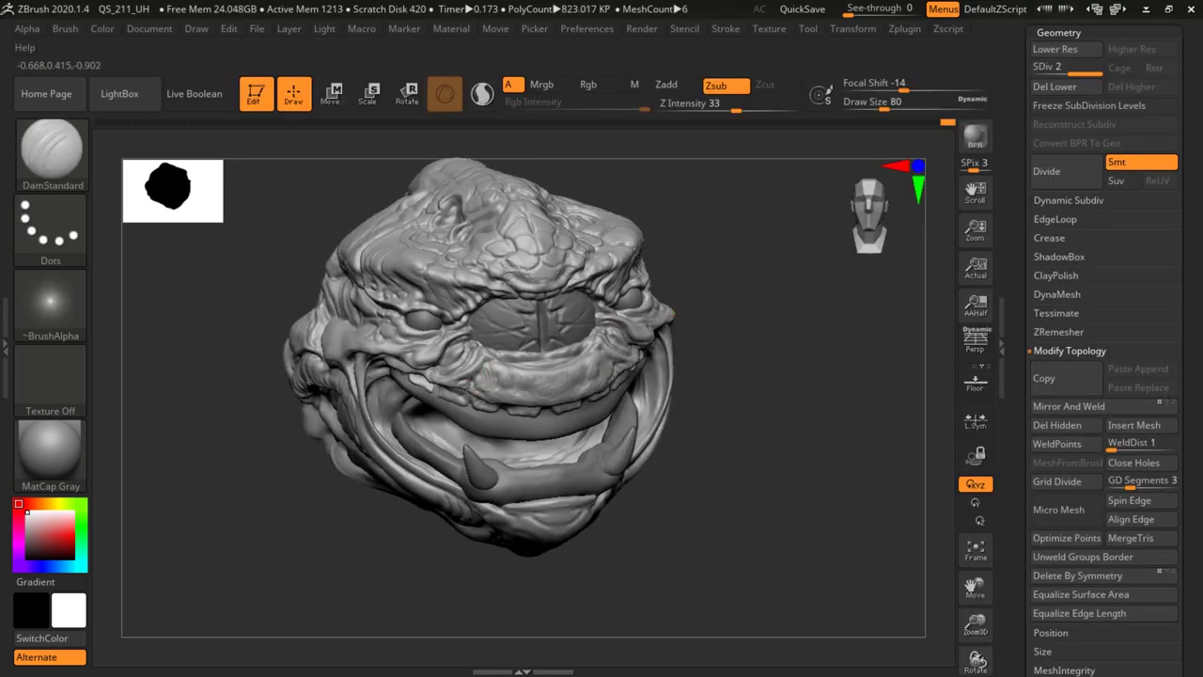
pyautogui.moveTo(816, 331)
pyautogui.mouseDown()
pyautogui.moveTo(755, 371)
pyautogui.moveTo(748, 353)
pyautogui.mouseUp()
pyautogui.moveTo(497, 348); pyautogui.dragTo(564, 352)
pyautogui.moveTo(824, 320); pyautogui.dragTo(816, 301)
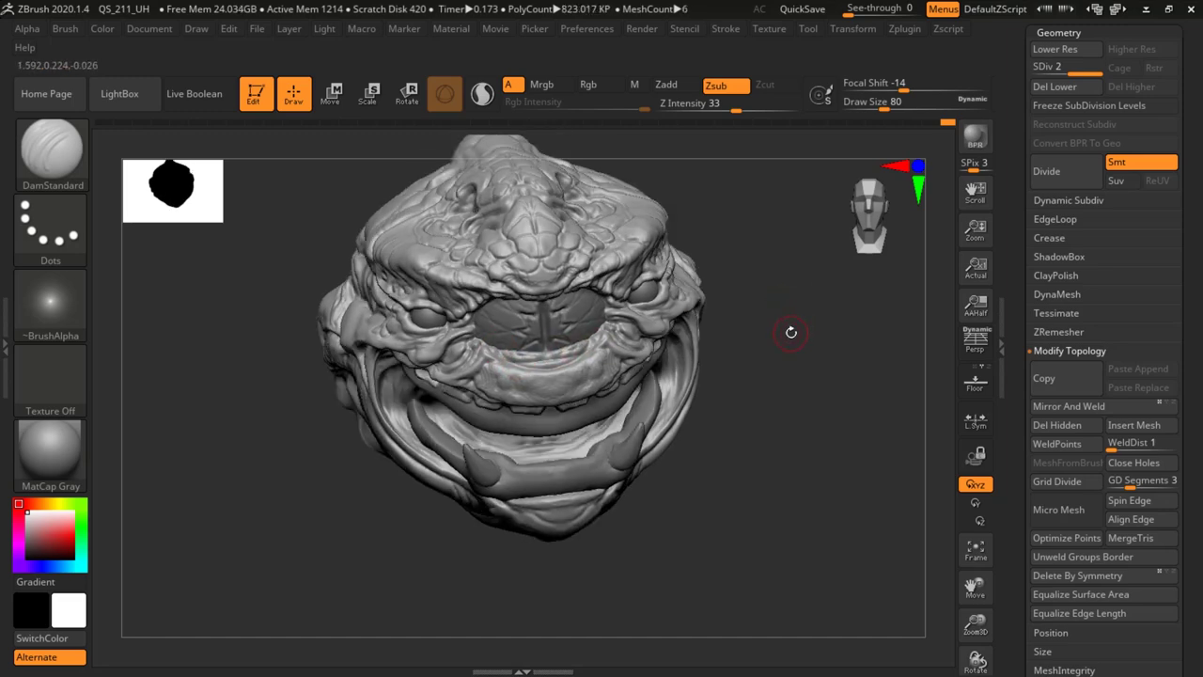
pyautogui.moveTo(782, 335); pyautogui.dragTo(827, 337)
# Append a sphere as a new subtool and select it.
pyautogui.moveTo(1012, 226); pyautogui.dragTo(1013, 505)
pyautogui.click(1054, 295)
pyautogui.click(1134, 554)
pyautogui.click(600, 335)
pyautogui.click(1110, 414)
# Move the new sphere out in front of the face and scale it down.
pyautogui.keyDown('shift'); pyautogui.moveTo(719, 329); pyautogui.dragTo(679, 333); pyautogui.keyUp('shift')
pyautogui.press('w')
pyautogui.moveTo(513, 290); pyautogui.dragTo(705, 299)
pyautogui.moveTo(606, 290); pyautogui.dragTo(532, 374)
pyautogui.keyDown('shift'); pyautogui.moveTo(837, 268); pyautogui.dragTo(779, 196); pyautogui.keyUp('shift')
pyautogui.keyDown('alt'); pyautogui.moveTo(779, 195); pyautogui.dragTo(723, 345); pyautogui.keyUp('alt')
# Stretch the sphere vertically and narrow it into an elongated ellipsoid with the gizmo.
pyautogui.press('b')
pyautogui.press('m')
pyautogui.press('v')
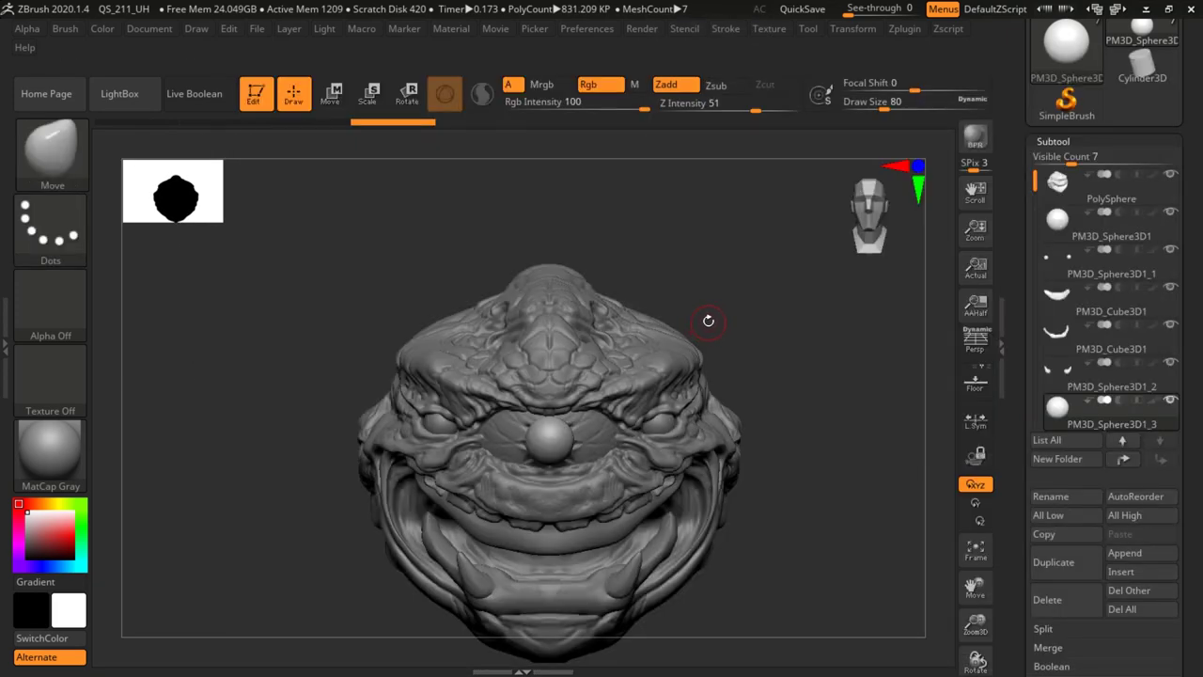
pyautogui.press('w')
pyautogui.moveTo(549, 387); pyautogui.dragTo(556, 331)
pyautogui.keyDown('shift'); pyautogui.moveTo(723, 255); pyautogui.dragTo(788, 259); pyautogui.keyUp('shift')
pyautogui.moveTo(603, 439); pyautogui.dragTo(595, 436)
pyautogui.moveTo(549, 388); pyautogui.dragTo(544, 363)
# Taper the ellipsoid toward its upper end with the Move brush at draw size 299.
pyautogui.press('b')
pyautogui.press('m')
pyautogui.press('v')
pyautogui.press('space')
pyautogui.click(616, 374)
pyautogui.moveTo(539, 411); pyautogui.dragTo(546, 416)
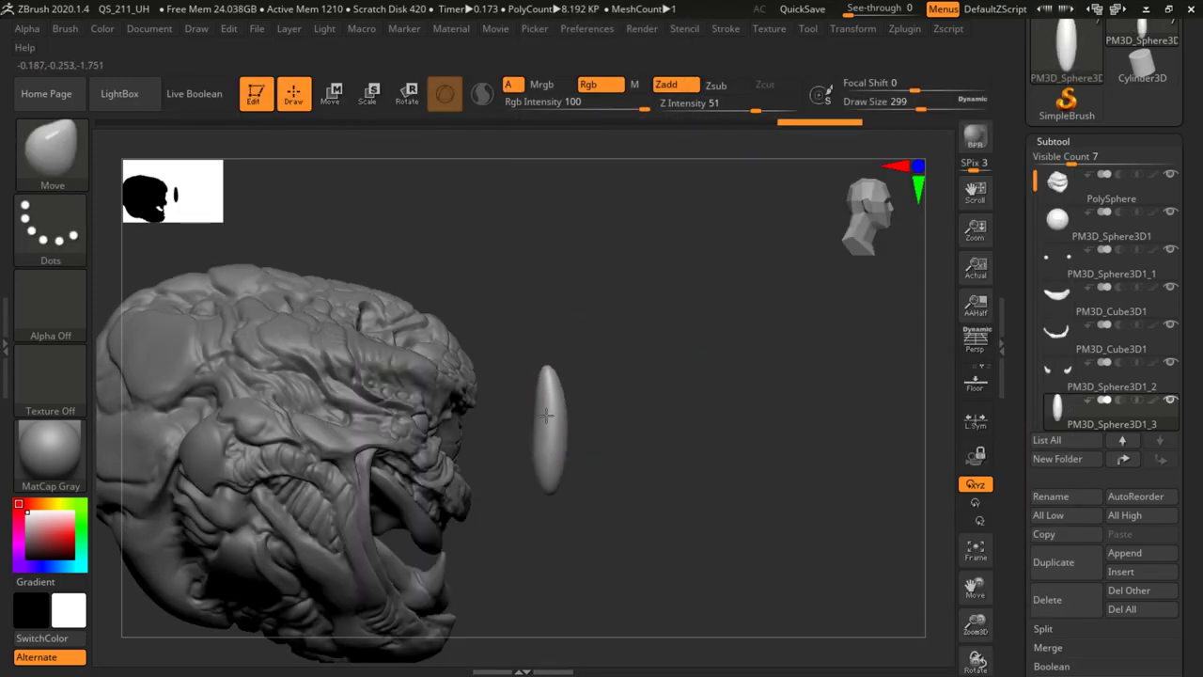
pyautogui.moveTo(602, 376); pyautogui.dragTo(555, 381)
pyautogui.moveTo(567, 414)
pyautogui.mouseDown()
pyautogui.moveTo(578, 420)
pyautogui.moveTo(576, 460)
pyautogui.mouseUp()
pyautogui.moveTo(639, 324); pyautogui.dragTo(700, 315)
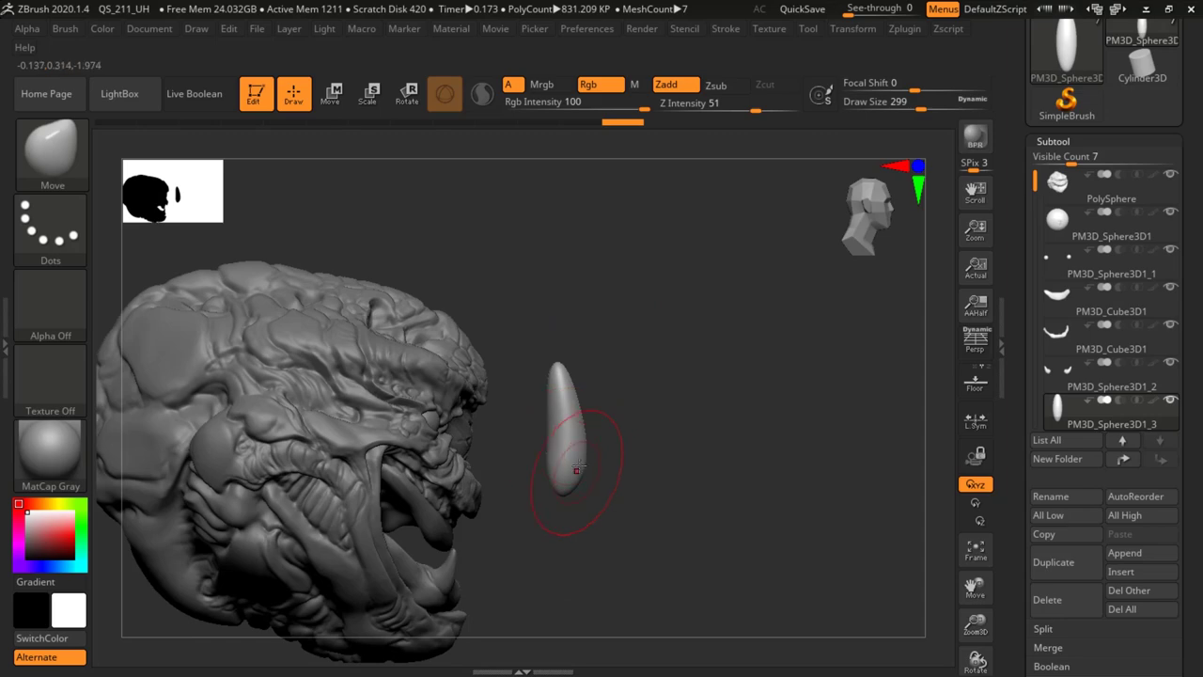
# Bend the new tooth's side profile, widen its lower part and smooth the surface.
pyautogui.moveTo(561, 435); pyautogui.dragTo(555, 438)
pyautogui.moveTo(551, 463); pyautogui.dragTo(590, 468)
pyautogui.keyDown('shift'); pyautogui.moveTo(585, 395); pyautogui.dragTo(581, 442); pyautogui.keyUp('shift')
pyautogui.moveTo(658, 385)
pyautogui.mouseDown()
pyautogui.moveTo(587, 383)
pyautogui.moveTo(663, 388)
pyautogui.moveTo(601, 407)
pyautogui.mouseUp()
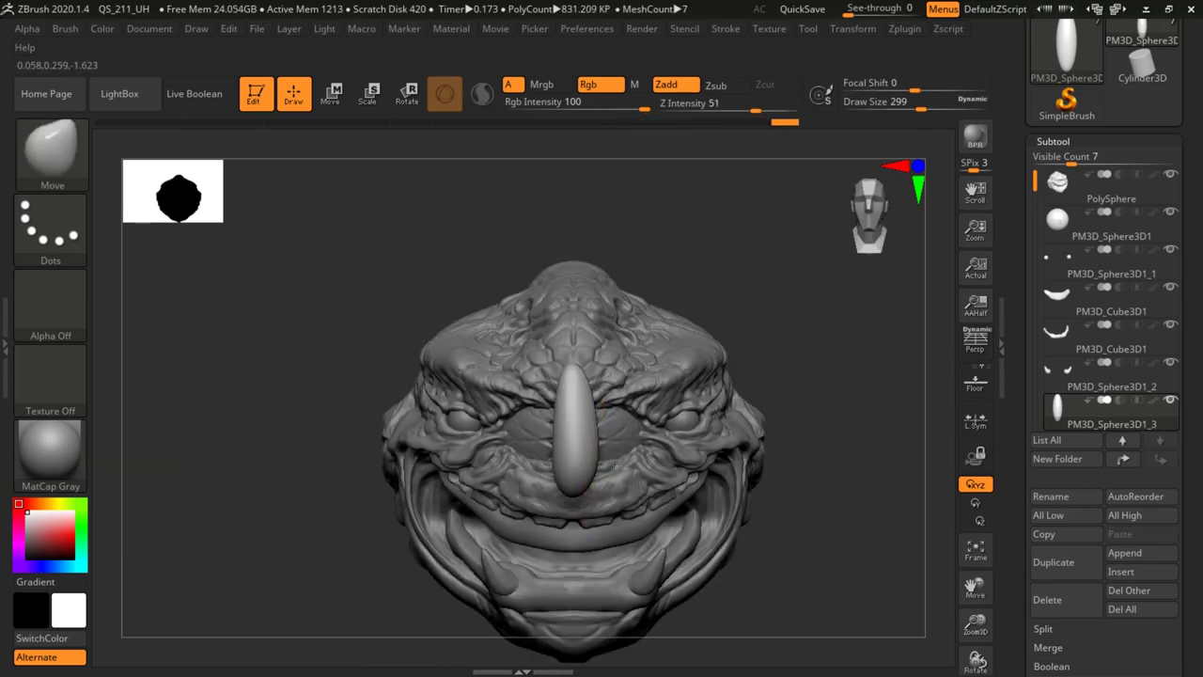
pyautogui.keyDown('shift'); pyautogui.moveTo(596, 465); pyautogui.dragTo(594, 437); pyautogui.keyUp('shift')
# Smooth the new tooth and convert it to a DynaMesh at resolution 128.
pyautogui.moveTo(1031, 611); pyautogui.dragTo(1037, 395)
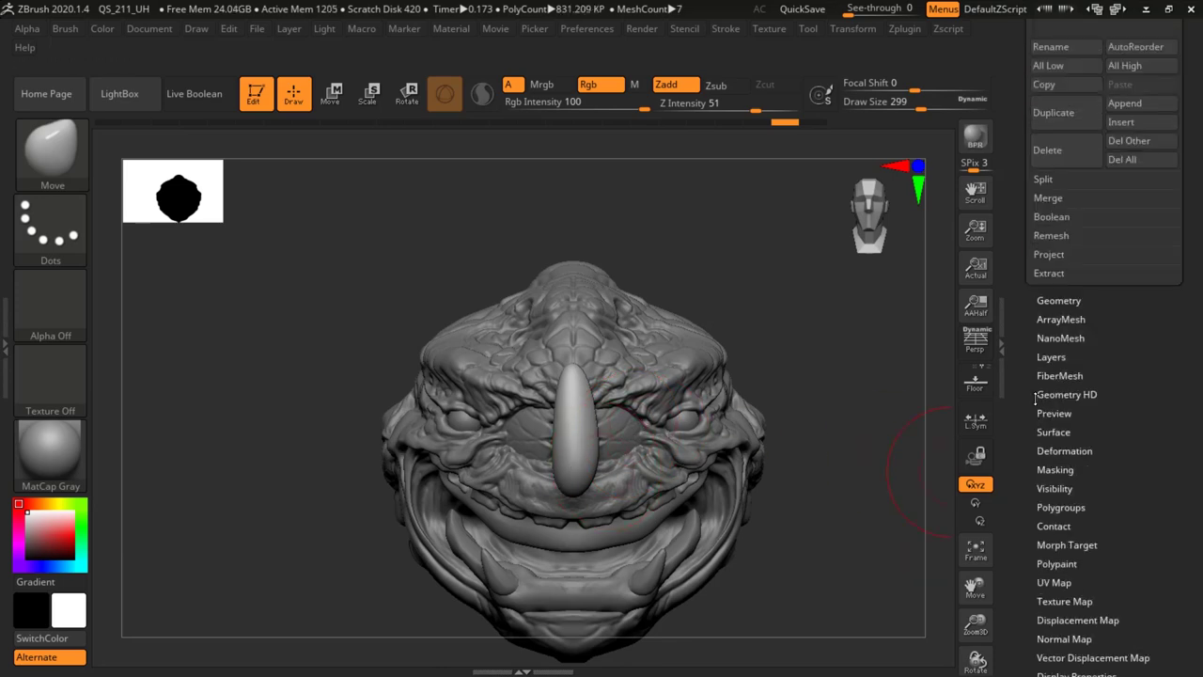
pyautogui.click(1058, 300)
pyautogui.click(1057, 121)
pyautogui.moveTo(707, 288); pyautogui.dragTo(785, 329)
pyautogui.keyDown('shift'); pyautogui.moveTo(577, 384); pyautogui.dragTo(573, 414); pyautogui.keyUp('shift')
pyautogui.moveTo(1030, 126)
pyautogui.mouseDown()
pyautogui.moveTo(1030, 632)
pyautogui.moveTo(1029, 278)
pyautogui.moveTo(1030, 297)
pyautogui.mouseUp()
pyautogui.click(1064, 217)
pyautogui.click(1059, 421)
pyautogui.click(1078, 93)
pyautogui.click(1076, 123)
pyautogui.moveTo(746, 309)
pyautogui.keyDown('ctrl'); pyautogui.mouseDown()
pyautogui.moveTo(800, 390)
pyautogui.moveTo(847, 324)
pyautogui.mouseUp(); pyautogui.keyUp('ctrl')
# Slim the new tooth and curve it into a pointed fang with the Move brush.
pyautogui.moveTo(551, 386); pyautogui.dragTo(566, 387)
pyautogui.moveTo(658, 400); pyautogui.dragTo(587, 414)
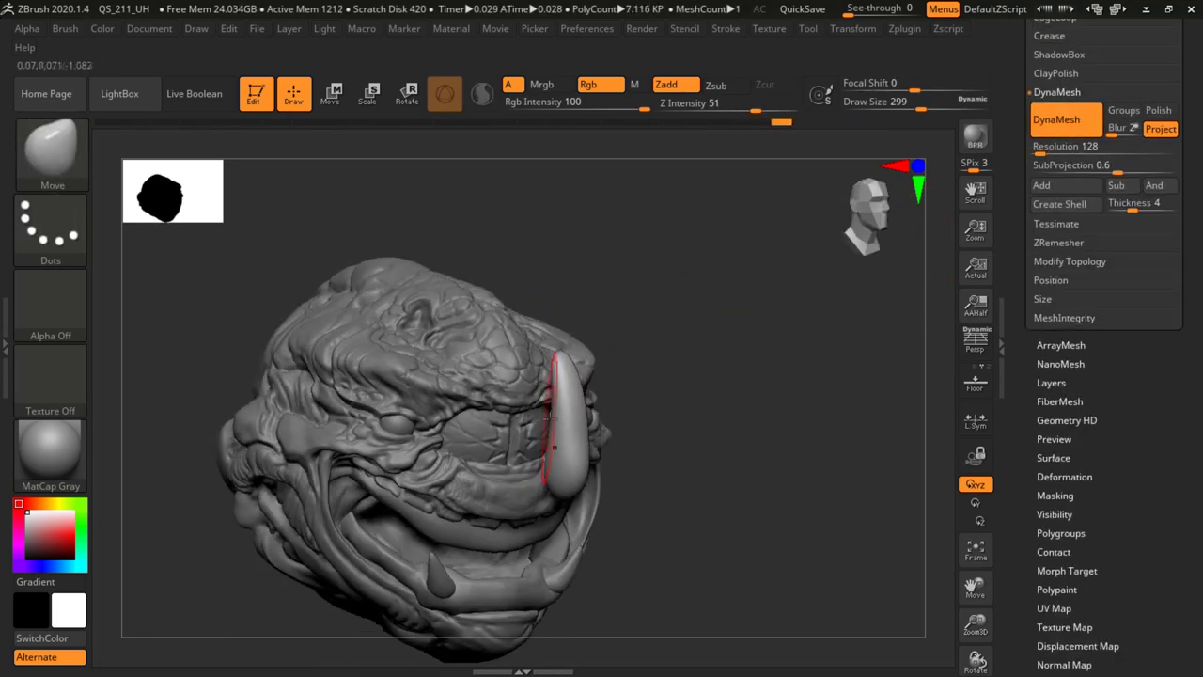
pyautogui.moveTo(583, 474); pyautogui.dragTo(566, 477)
pyautogui.moveTo(630, 376); pyautogui.dragTo(698, 351)
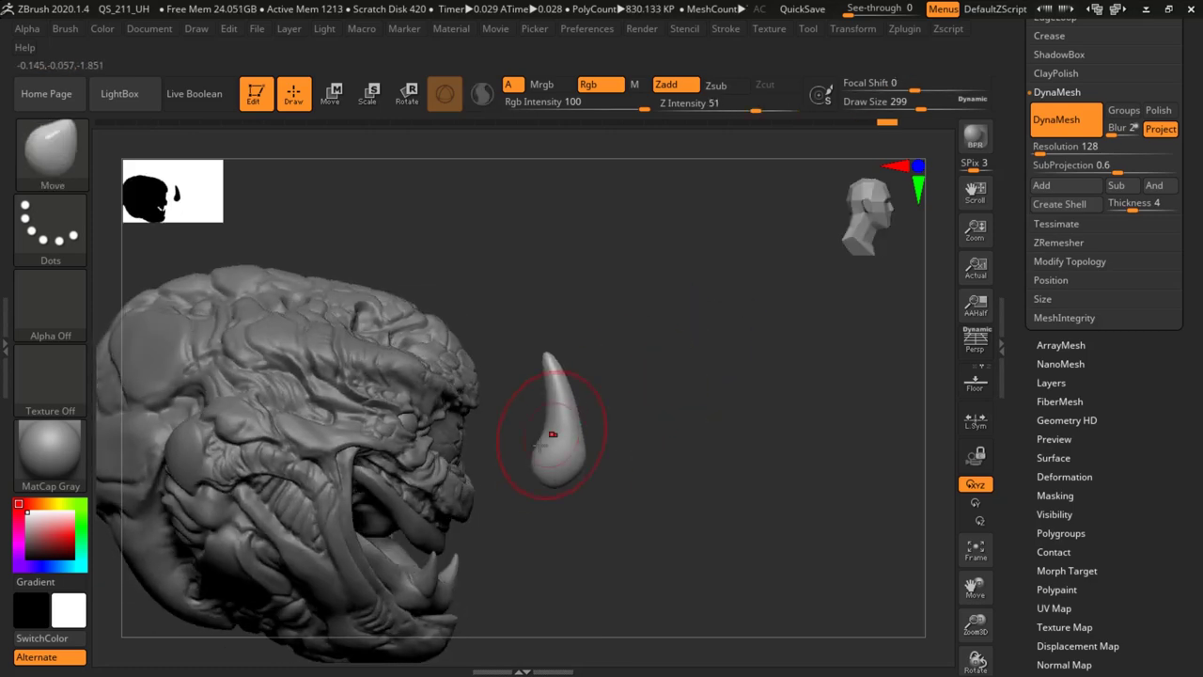
# Flatten the side of the new tooth with the hPolish brush at draw size 124.
pyautogui.press('b')
pyautogui.press('h')
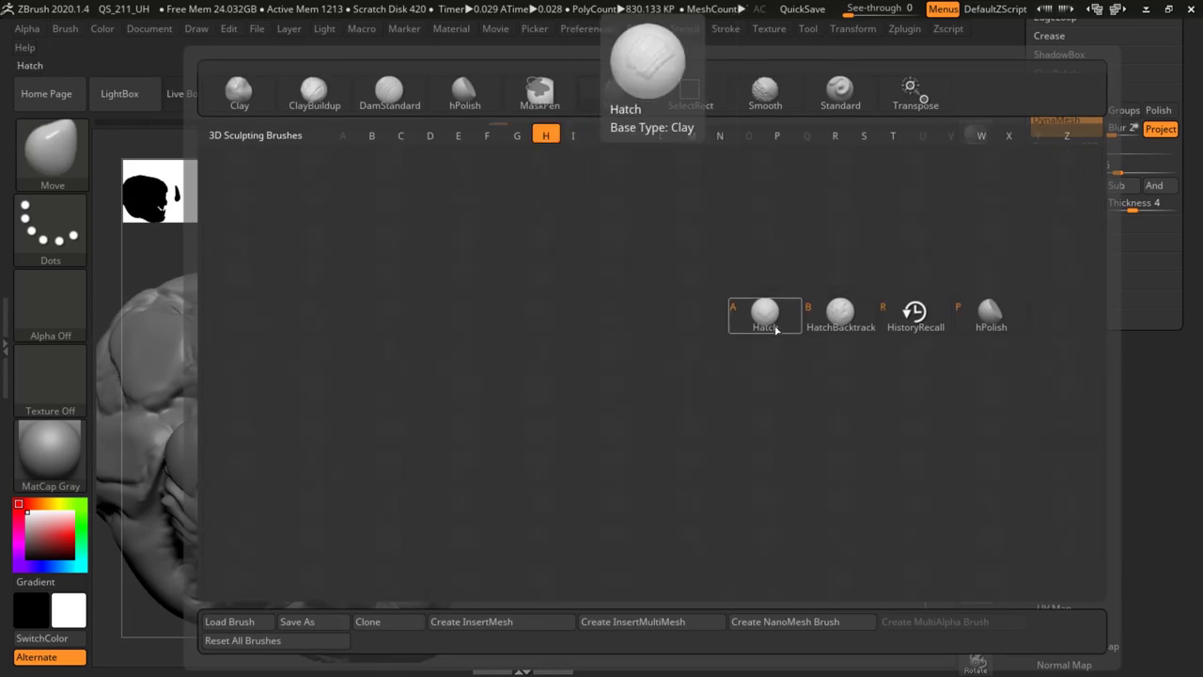
pyautogui.press('p')
pyautogui.press('space')
pyautogui.moveTo(646, 364)
pyautogui.mouseDown()
pyautogui.moveTo(629, 365)
pyautogui.moveTo(674, 330)
pyautogui.moveTo(738, 332)
pyautogui.mouseUp()
pyautogui.moveTo(667, 367); pyautogui.dragTo(601, 362)
pyautogui.moveTo(549, 376); pyautogui.dragTo(544, 432)
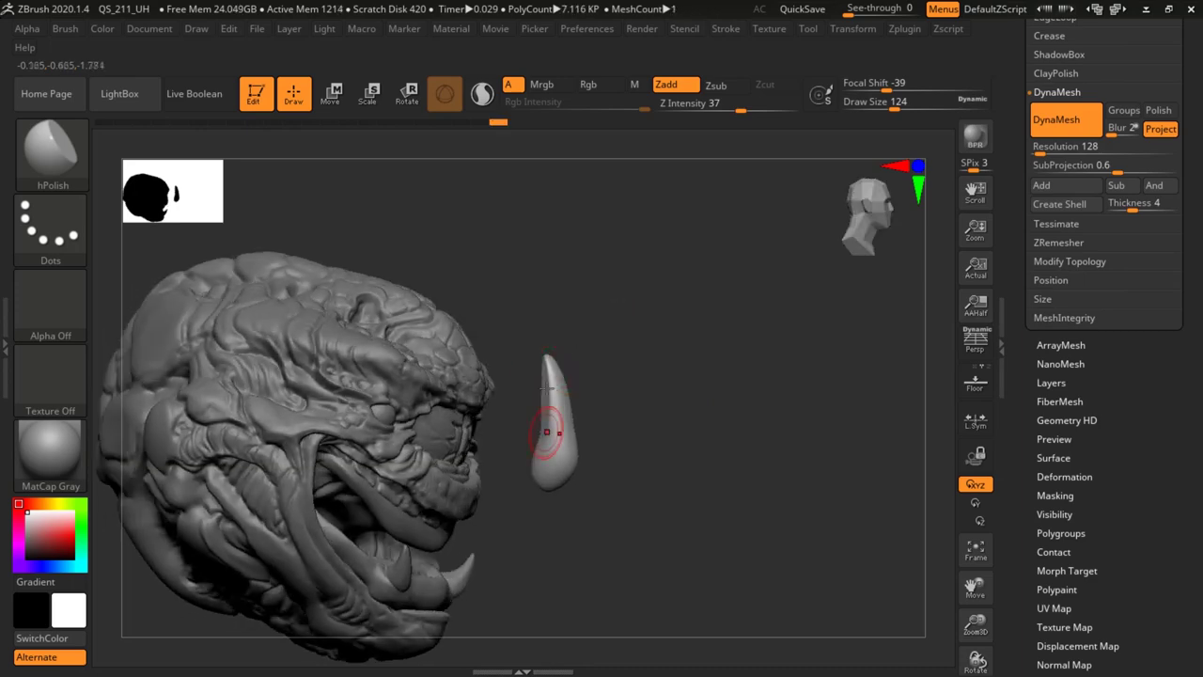
# Polish flat planes along the tooth's front edge and opposite side.
pyautogui.moveTo(602, 343)
pyautogui.mouseDown()
pyautogui.moveTo(540, 346)
pyautogui.moveTo(558, 405)
pyautogui.mouseUp()
pyautogui.moveTo(545, 329); pyautogui.dragTo(596, 320)
pyautogui.moveTo(552, 362); pyautogui.dragTo(553, 399)
pyautogui.moveTo(625, 365); pyautogui.dragTo(522, 367)
pyautogui.moveTo(521, 345); pyautogui.dragTo(538, 424, button='right')
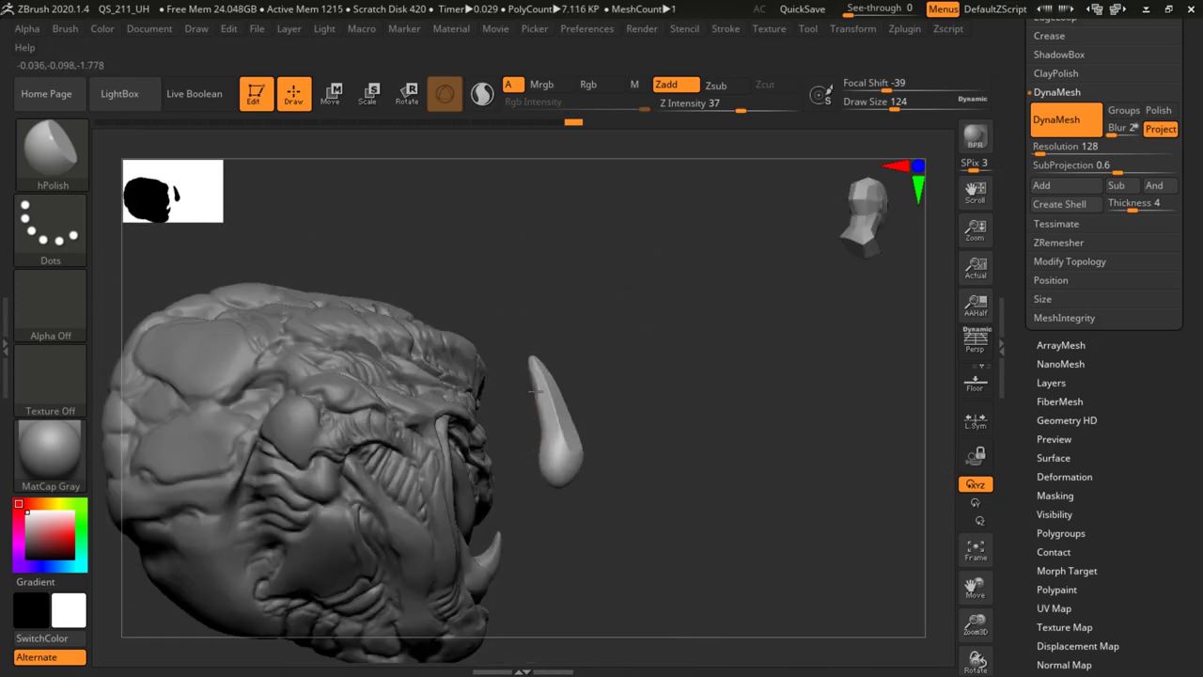
pyautogui.moveTo(656, 309); pyautogui.dragTo(649, 324, button='right')
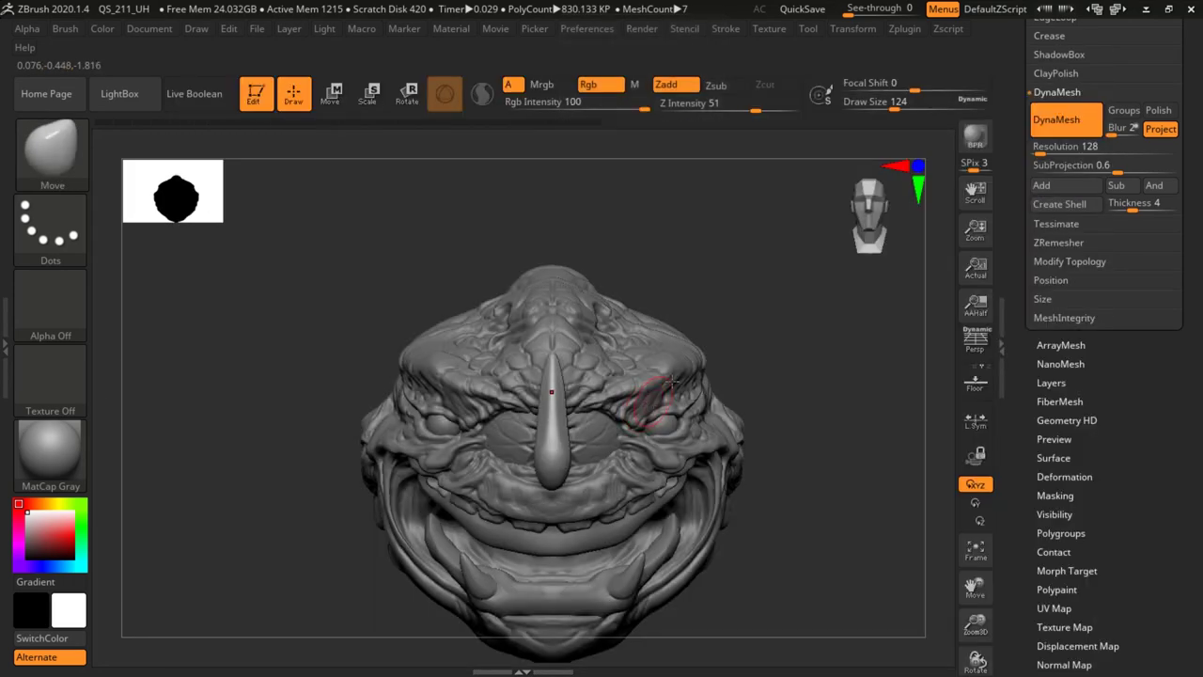
pyautogui.moveTo(658, 395); pyautogui.dragTo(578, 433, button='right')
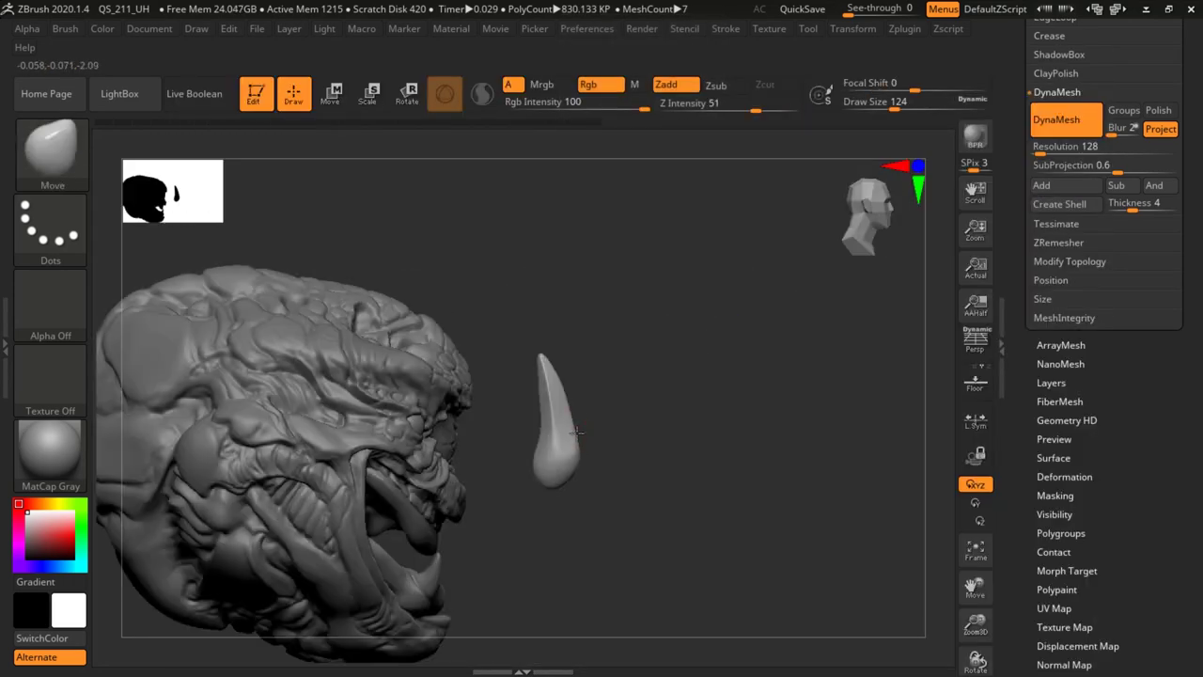
# Nudge the tooth's tip with the Move brush and sharpen its front edge with the Pinch brush.
pyautogui.moveTo(538, 350); pyautogui.dragTo(533, 345)
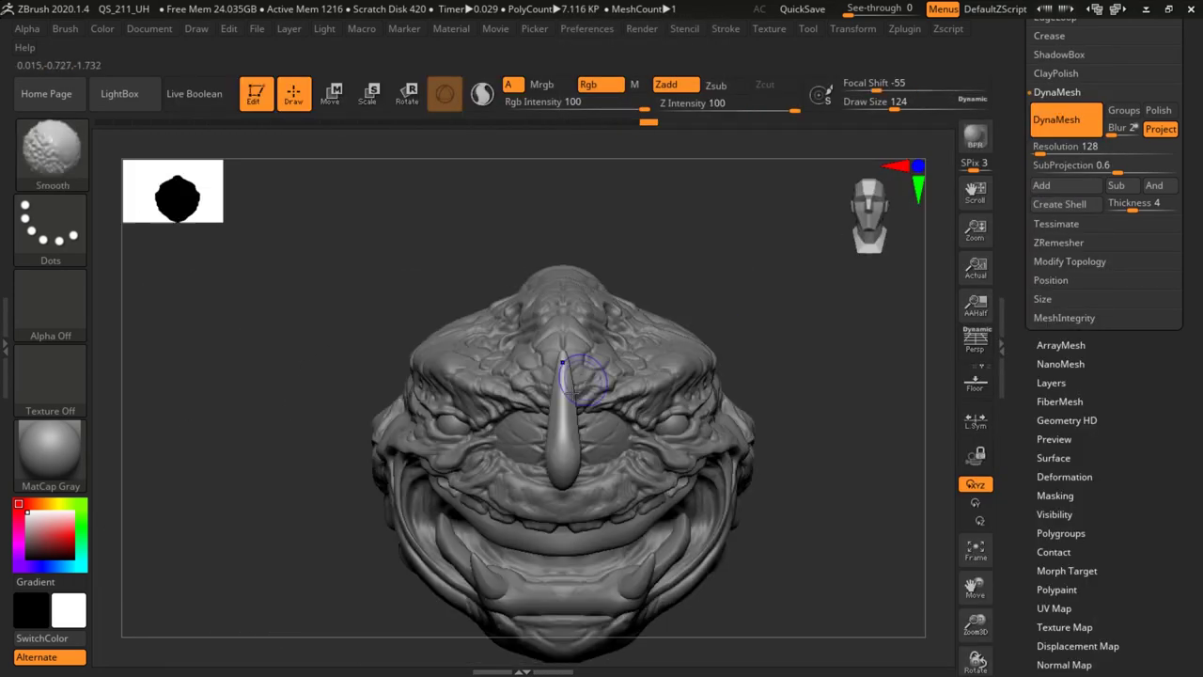
pyautogui.press('b')
pyautogui.press('p')
pyautogui.press('i')
pyautogui.moveTo(562, 455); pyautogui.dragTo(562, 386)
pyautogui.moveTo(658, 279)
pyautogui.mouseDown()
pyautogui.moveTo(733, 279)
pyautogui.moveTo(658, 280)
pyautogui.mouseUp()
pyautogui.moveTo(562, 413); pyautogui.dragTo(562, 362)
pyautogui.moveTo(743, 203); pyautogui.dragTo(644, 192)
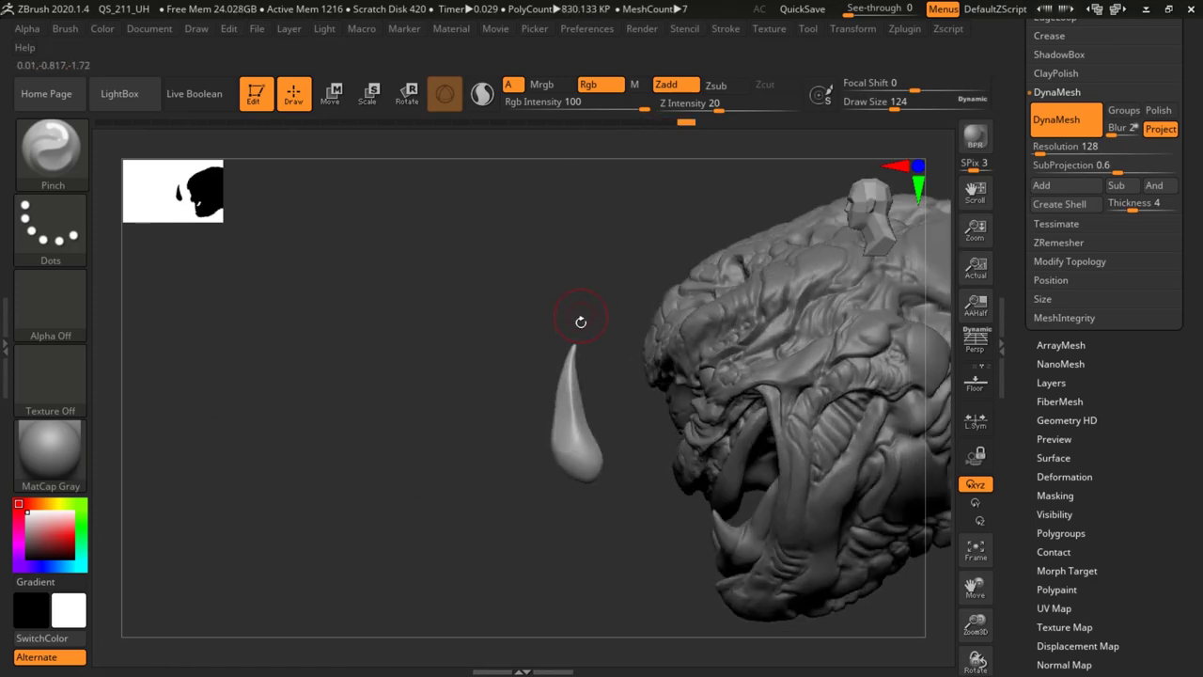
# Adjust the tooth's curved profile with the Move brush and smooth its side.
pyautogui.press('b')
pyautogui.press('m')
pyautogui.press('v')
pyautogui.moveTo(580, 325); pyautogui.dragTo(526, 325)
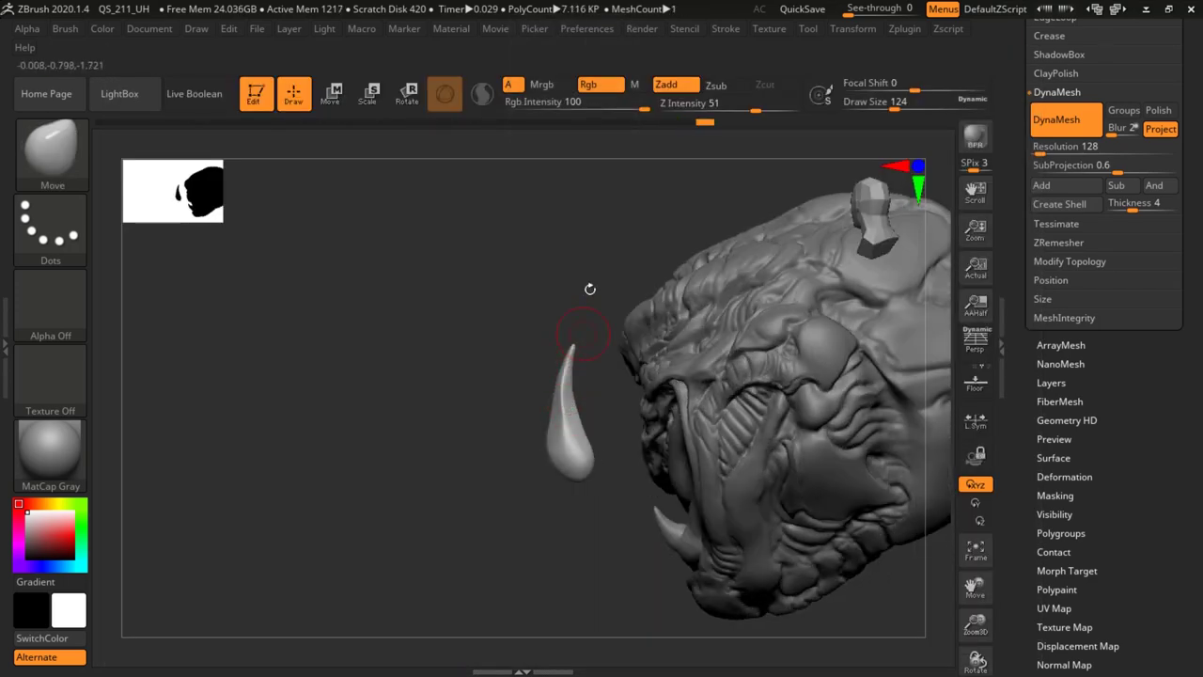
pyautogui.keyDown('shift'); pyautogui.moveTo(590, 294); pyautogui.dragTo(639, 294); pyautogui.keyUp('shift')
pyautogui.keyDown('shift'); pyautogui.moveTo(569, 376); pyautogui.dragTo(567, 423); pyautogui.keyUp('shift')
pyautogui.moveTo(652, 279); pyautogui.dragTo(625, 351)
pyautogui.press('space')
pyautogui.moveTo(596, 399); pyautogui.dragTo(602, 400)
pyautogui.moveTo(663, 329)
pyautogui.mouseDown()
pyautogui.moveTo(572, 330)
pyautogui.moveTo(685, 328)
pyautogui.moveTo(597, 350)
pyautogui.mouseUp()
# Carve creases around the tooth above its root with the DamStandard brush at draw size 56.
pyautogui.press('b')
pyautogui.press('d')
pyautogui.press('s')
pyautogui.press('space')
pyautogui.moveTo(603, 428); pyautogui.dragTo(613, 427)
pyautogui.moveTo(714, 282); pyautogui.dragTo(658, 273)
pyautogui.moveTo(612, 436); pyautogui.dragTo(598, 433)
pyautogui.moveTo(728, 266); pyautogui.dragTo(640, 268)
pyautogui.moveTo(611, 435); pyautogui.dragTo(639, 414)
pyautogui.moveTo(574, 327); pyautogui.dragTo(675, 328)
pyautogui.moveTo(599, 423); pyautogui.dragTo(633, 433)
pyautogui.moveTo(701, 388); pyautogui.dragTo(648, 390)
pyautogui.moveTo(672, 263)
pyautogui.mouseDown()
pyautogui.moveTo(706, 257)
pyautogui.moveTo(672, 308)
pyautogui.mouseUp()
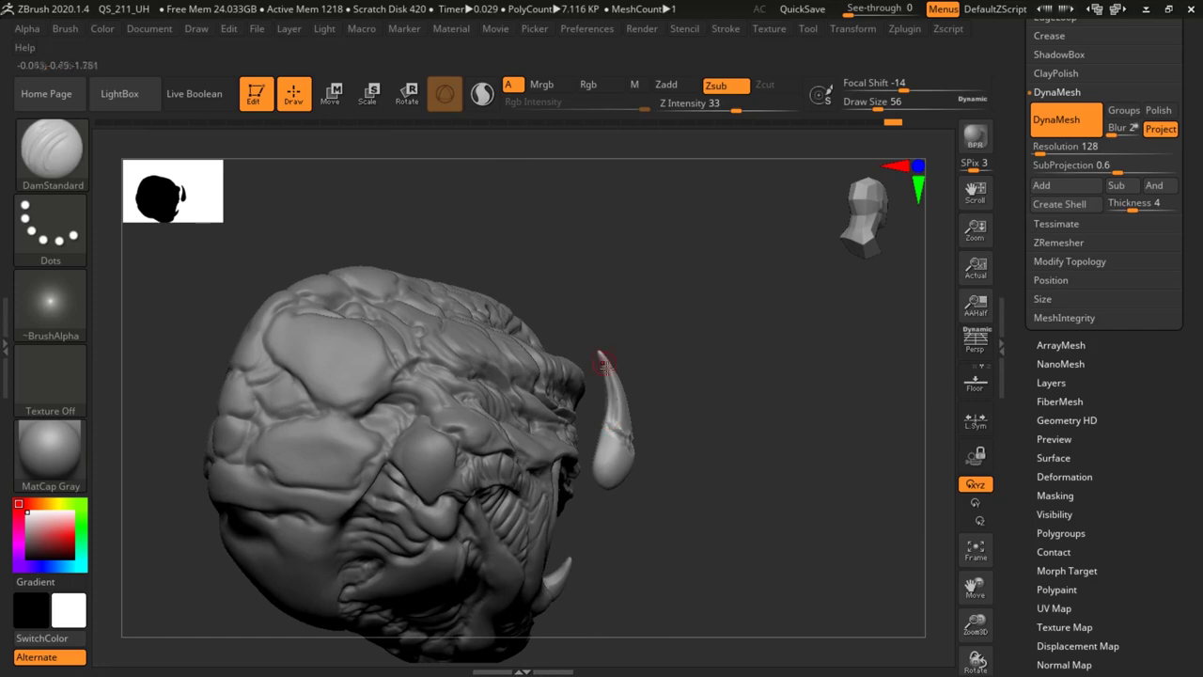
pyautogui.moveTo(605, 431); pyautogui.dragTo(604, 370, button='right')
pyautogui.moveTo(598, 357); pyautogui.dragTo(597, 353)
# Move, rotate and scale the finished fang into the mouth, seating it on the front of the lower gum.
pyautogui.moveTo(672, 343)
pyautogui.keyDown('shift'); pyautogui.mouseDown()
pyautogui.moveTo(508, 354)
pyautogui.moveTo(693, 359)
pyautogui.mouseUp(); pyautogui.keyUp('shift')
pyautogui.press('w')
pyautogui.moveTo(674, 403)
pyautogui.mouseDown()
pyautogui.moveTo(682, 448)
pyautogui.moveTo(673, 402)
pyautogui.moveTo(686, 388)
pyautogui.mouseUp()
pyautogui.keyDown('alt'); pyautogui.moveTo(686, 387); pyautogui.dragTo(705, 342); pyautogui.keyUp('alt')
pyautogui.moveTo(634, 379); pyautogui.dragTo(613, 402)
pyautogui.keyDown('shift'); pyautogui.moveTo(781, 325); pyautogui.dragTo(646, 443); pyautogui.keyUp('shift')
pyautogui.keyDown('shift'); pyautogui.moveTo(814, 236); pyautogui.dragTo(893, 241); pyautogui.keyUp('shift')
pyautogui.keyDown('alt'); pyautogui.moveTo(724, 341); pyautogui.dragTo(707, 372); pyautogui.keyUp('alt')
pyautogui.moveTo(649, 441); pyautogui.dragTo(467, 468)
pyautogui.moveTo(662, 315)
pyautogui.mouseDown()
pyautogui.moveTo(570, 299)
pyautogui.moveTo(666, 293)
pyautogui.mouseUp()
pyautogui.moveTo(666, 293); pyautogui.dragTo(605, 412, button='right')
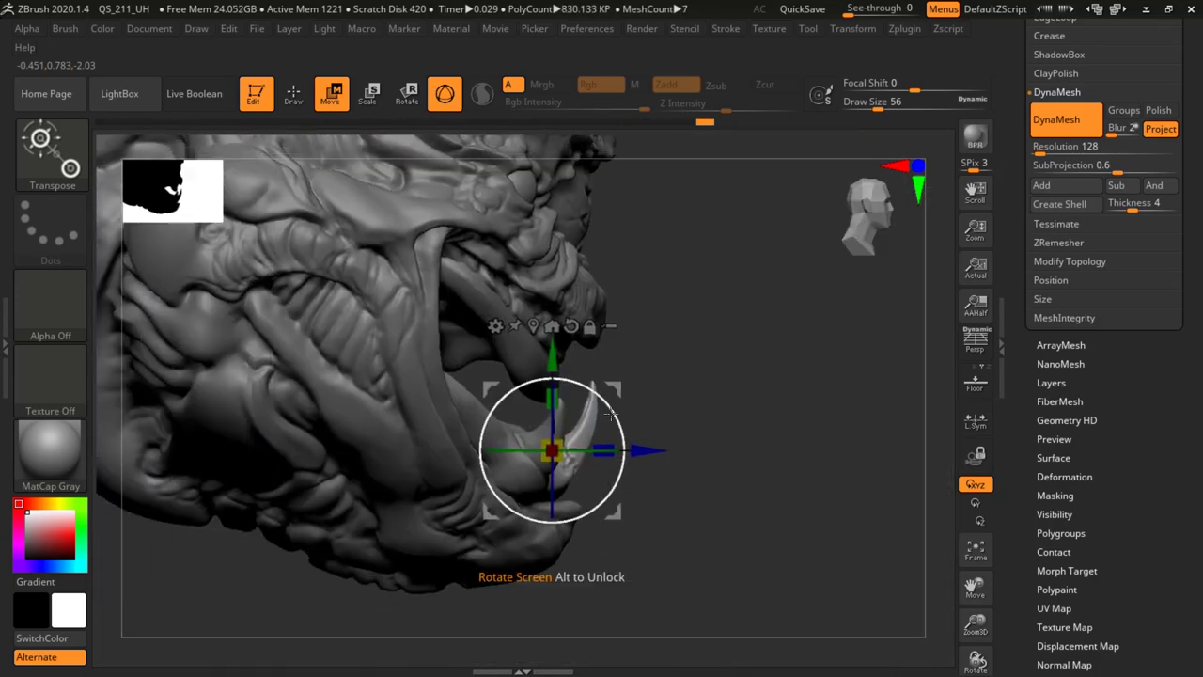
pyautogui.moveTo(615, 389); pyautogui.dragTo(613, 395)
pyautogui.keyDown('shift'); pyautogui.moveTo(697, 359); pyautogui.dragTo(577, 405); pyautogui.keyUp('shift')
pyautogui.moveTo(672, 454); pyautogui.dragTo(752, 414, button='right')
# Duplicate the fang beside the first one on the lower gum and rotate the copy.
pyautogui.moveTo(602, 389); pyautogui.dragTo(523, 384)
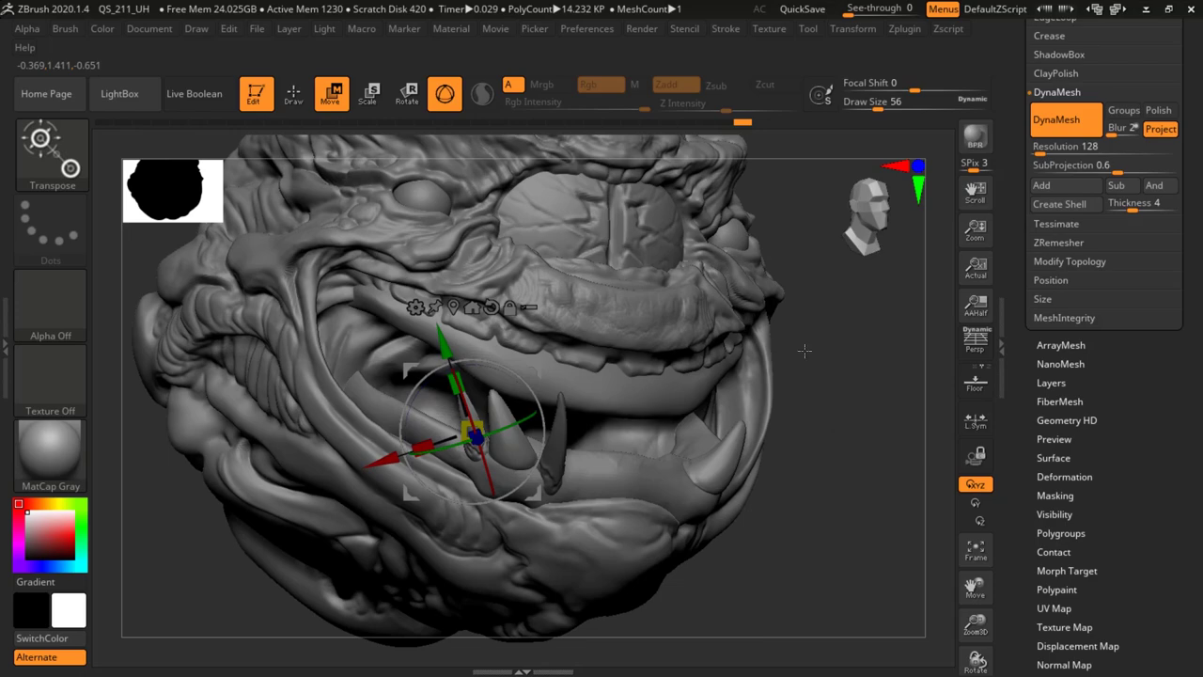
pyautogui.moveTo(817, 345); pyautogui.dragTo(714, 362, button='right')
pyautogui.moveTo(533, 369); pyautogui.dragTo(531, 369)
pyautogui.moveTo(686, 352); pyautogui.dragTo(775, 369, button='right')
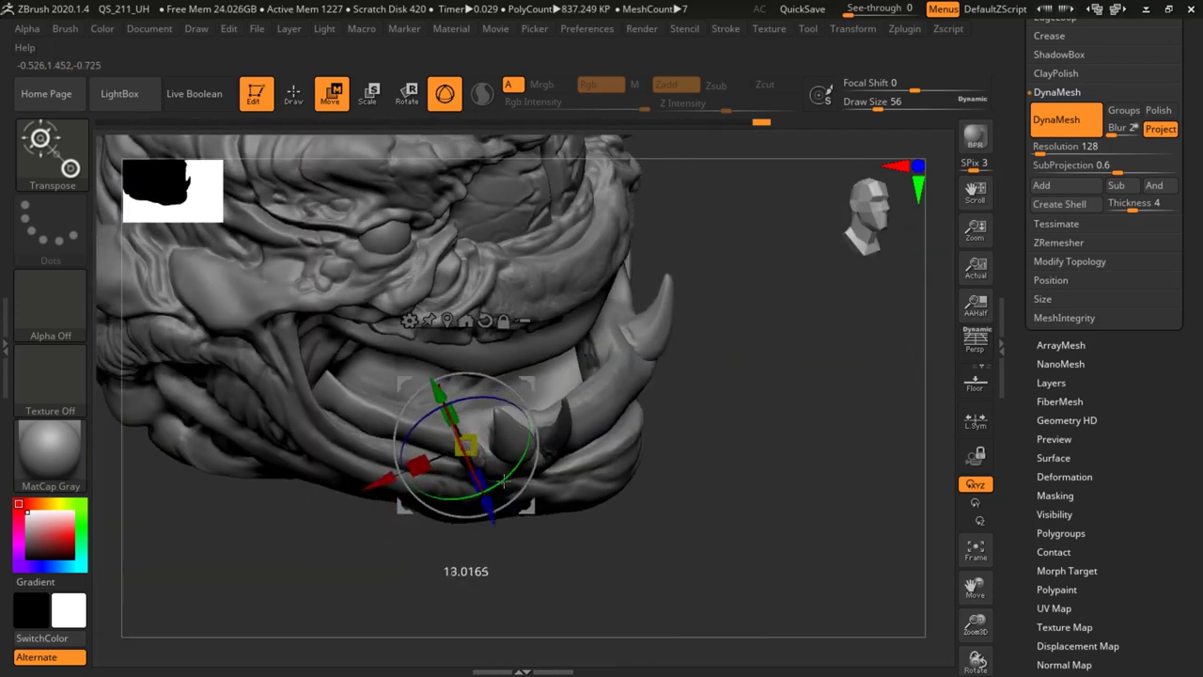
pyautogui.moveTo(705, 339); pyautogui.dragTo(715, 296, button='right')
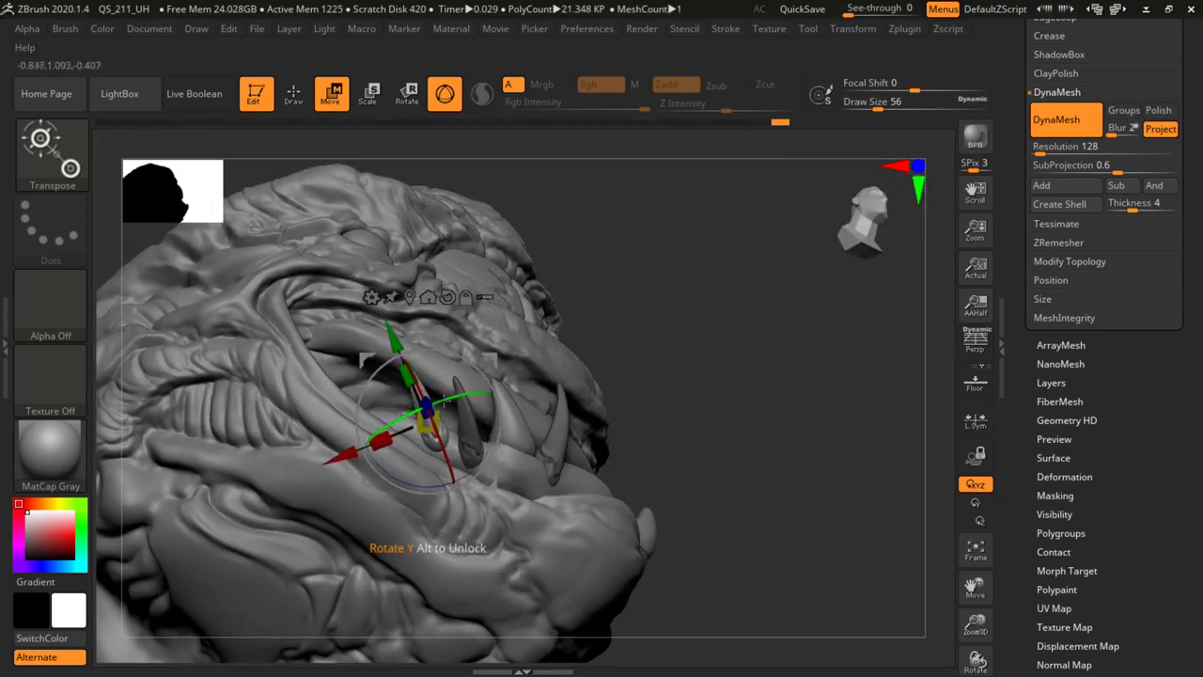
# Place another fang copy behind the large tooth on the side of the lower jaw.
pyautogui.moveTo(724, 318); pyautogui.dragTo(729, 437)
pyautogui.moveTo(691, 362); pyautogui.dragTo(641, 281)
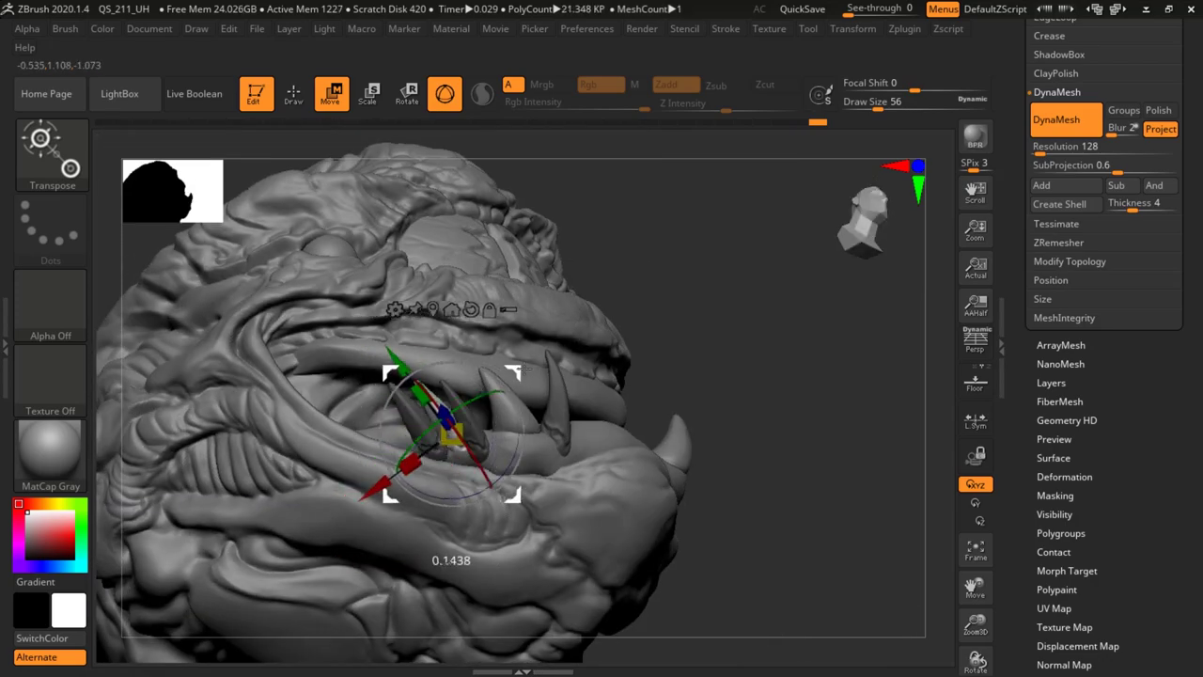
pyautogui.moveTo(720, 372); pyautogui.dragTo(816, 414)
pyautogui.moveTo(502, 381); pyautogui.dragTo(509, 382)
pyautogui.moveTo(724, 366); pyautogui.dragTo(602, 387)
pyautogui.moveTo(700, 376); pyautogui.dragTo(598, 391)
# Add more fang copies to the side of the lower row and tilt them to follow the gum.
pyautogui.moveTo(365, 480); pyautogui.dragTo(615, 359)
pyautogui.moveTo(593, 386); pyautogui.dragTo(595, 380)
pyautogui.moveTo(752, 347); pyautogui.dragTo(712, 242)
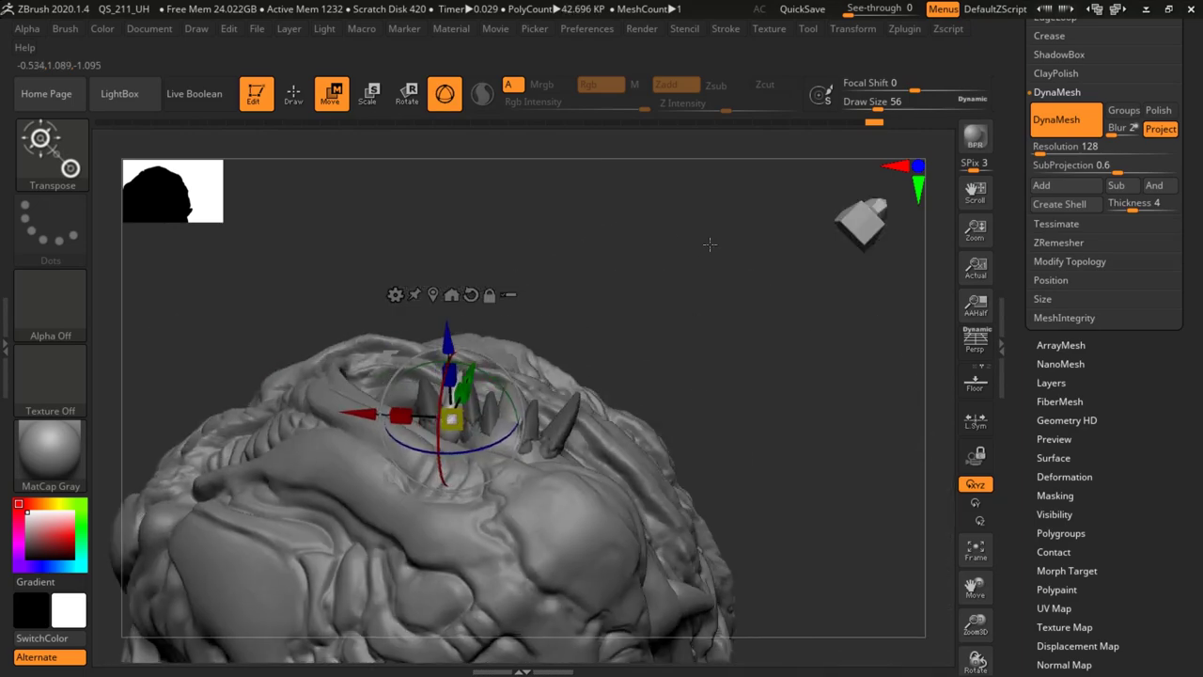
pyautogui.moveTo(520, 357); pyautogui.dragTo(522, 353)
pyautogui.moveTo(532, 268); pyautogui.dragTo(628, 416)
pyautogui.moveTo(492, 389); pyautogui.dragTo(496, 393)
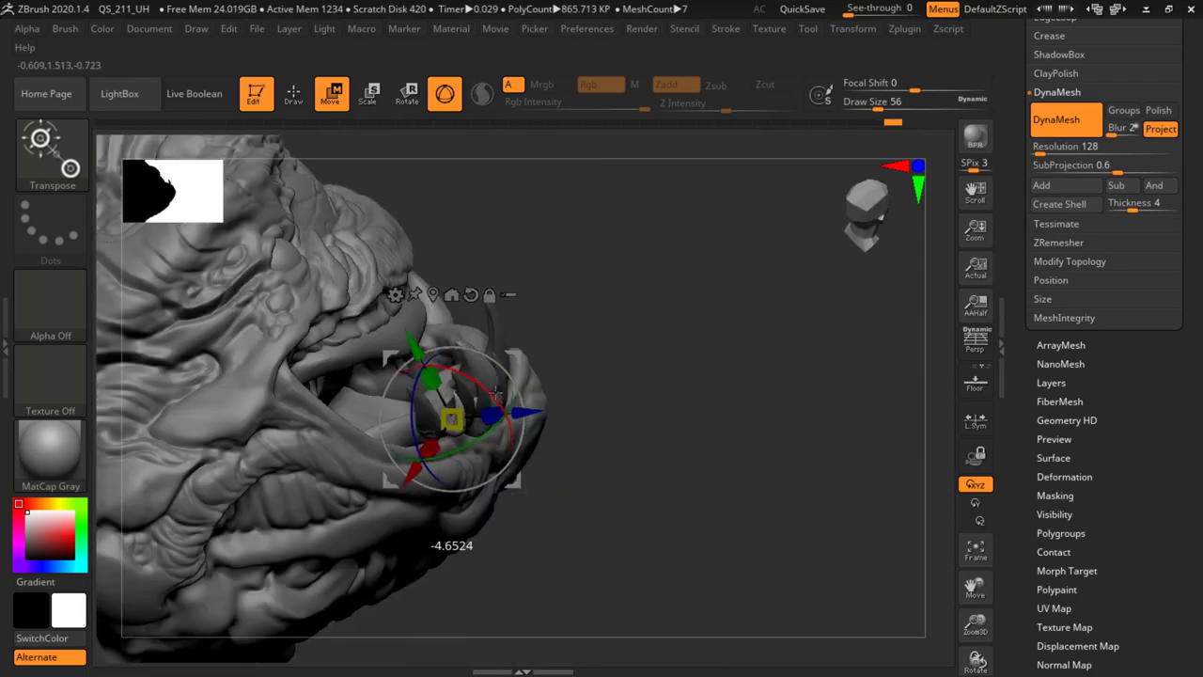
# Position another fang copy farther back on the lower gum, toward the mouth corner.
pyautogui.moveTo(620, 313); pyautogui.dragTo(587, 296)
pyautogui.moveTo(514, 358); pyautogui.dragTo(454, 346)
pyautogui.moveTo(673, 552); pyautogui.dragTo(607, 264)
pyautogui.moveTo(677, 376); pyautogui.dragTo(654, 385)
pyautogui.moveTo(448, 347); pyautogui.dragTo(438, 351)
pyautogui.moveTo(672, 451); pyautogui.dragTo(583, 310)
pyautogui.moveTo(439, 351); pyautogui.dragTo(450, 337)
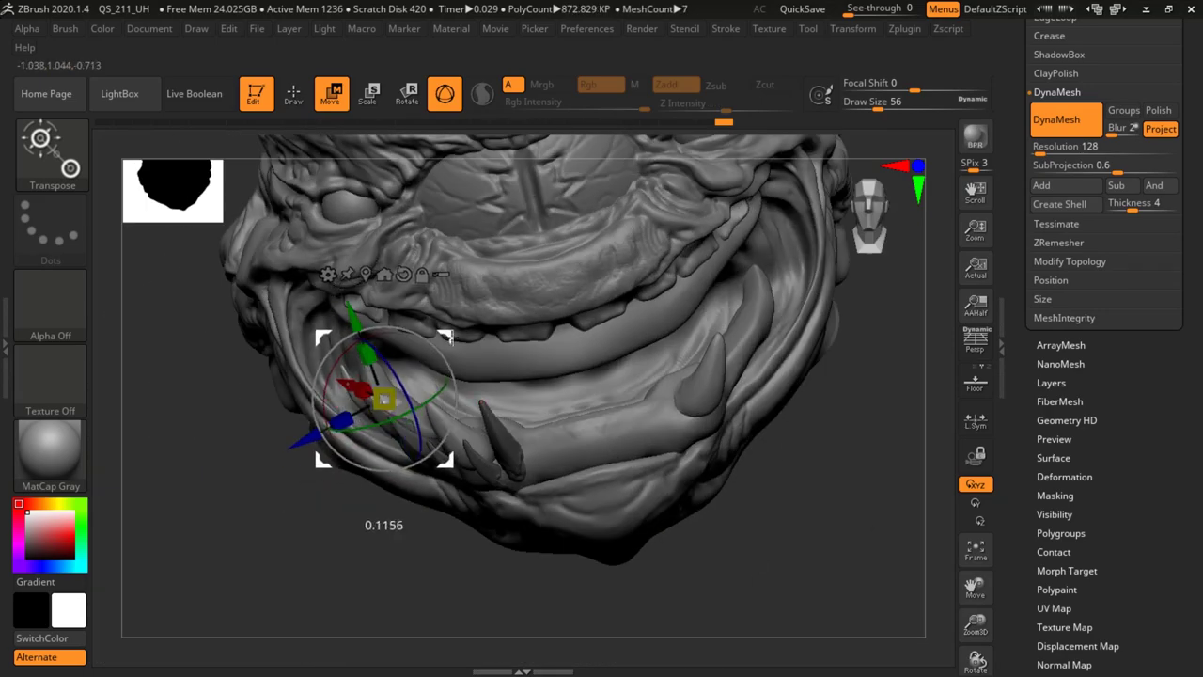
# Place a fang copy near the front of the lower jaw and fit it beside the front fang.
pyautogui.moveTo(797, 520); pyautogui.dragTo(729, 421)
pyautogui.moveTo(462, 337); pyautogui.dragTo(580, 395)
pyautogui.moveTo(719, 423); pyautogui.dragTo(583, 400)
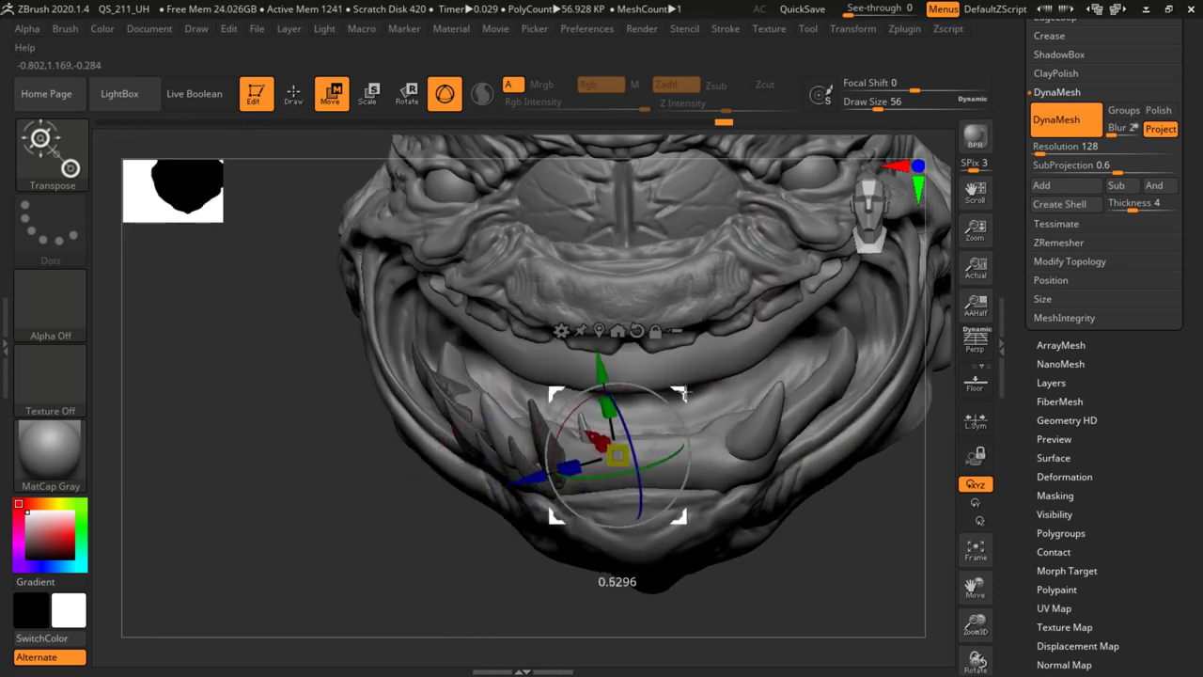
pyautogui.moveTo(847, 532); pyautogui.dragTo(805, 554)
pyautogui.moveTo(757, 503); pyautogui.dragTo(818, 428)
pyautogui.moveTo(616, 430); pyautogui.dragTo(611, 448)
pyautogui.moveTo(670, 396); pyautogui.dragTo(667, 394)
pyautogui.moveTo(825, 453); pyautogui.dragTo(821, 521)
pyautogui.moveTo(821, 520); pyautogui.dragTo(692, 412, button='right')
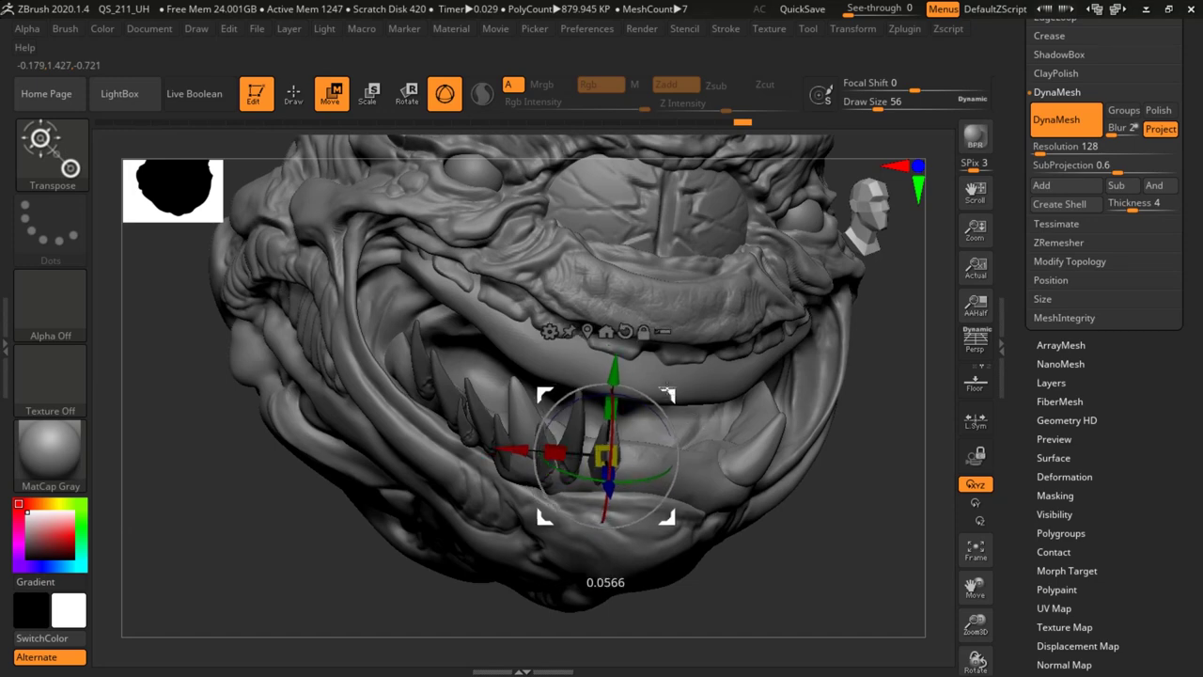
# Add a further fang copy among the front lower teeth, rotating and shifting it into the row.
pyautogui.moveTo(916, 443); pyautogui.dragTo(857, 515)
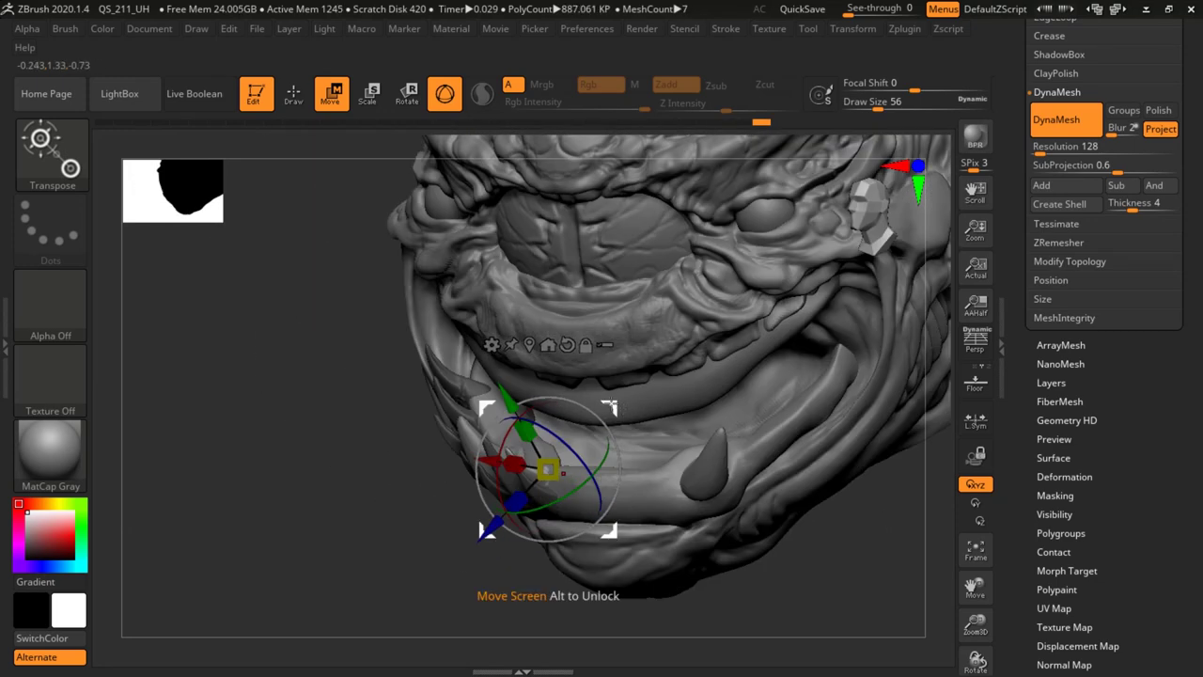
pyautogui.moveTo(596, 408); pyautogui.dragTo(608, 423)
pyautogui.moveTo(846, 498); pyautogui.dragTo(898, 462)
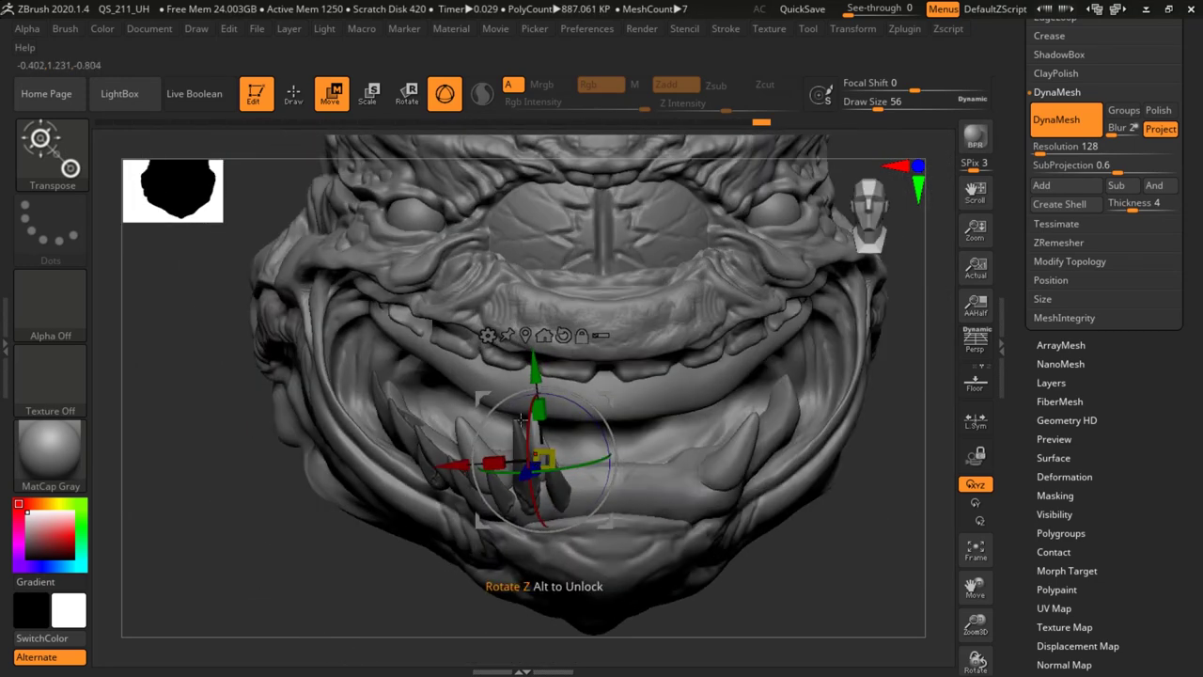
pyautogui.moveTo(536, 378); pyautogui.dragTo(537, 382)
pyautogui.moveTo(743, 538); pyautogui.dragTo(777, 543)
pyautogui.moveTo(571, 393); pyautogui.dragTo(495, 378)
# Fit another fang copy among the teeth on the side of the lower row.
pyautogui.moveTo(832, 489); pyautogui.dragTo(814, 408)
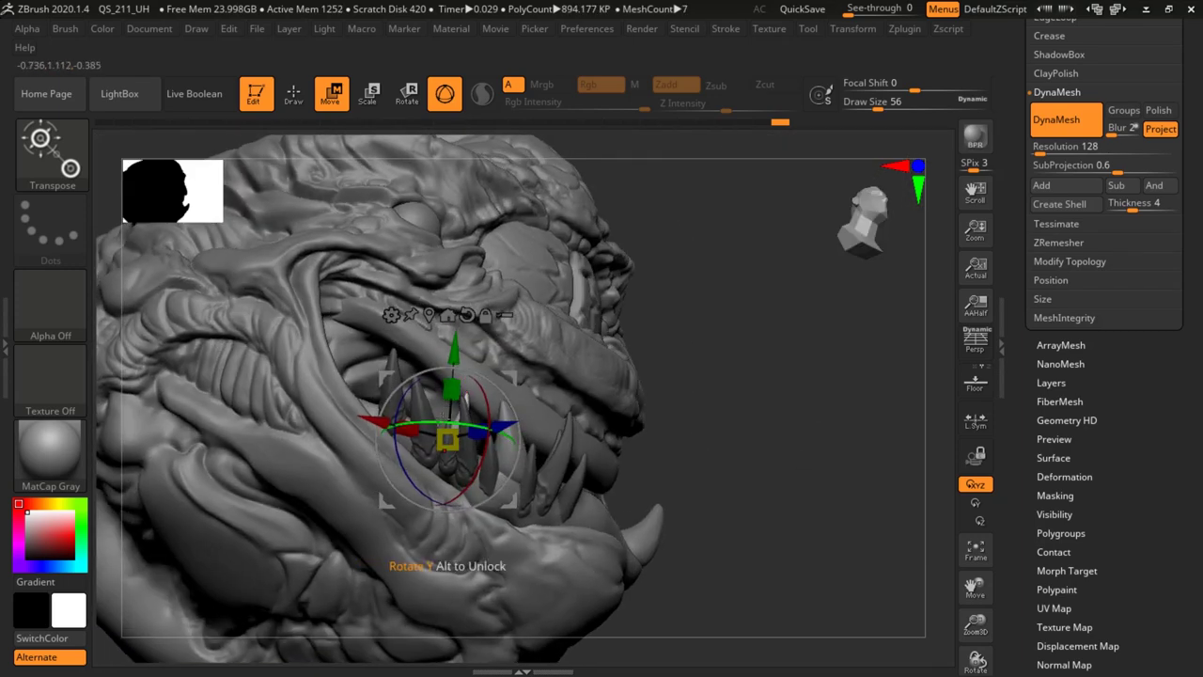
pyautogui.moveTo(739, 420); pyautogui.dragTo(679, 466)
pyautogui.moveTo(484, 376); pyautogui.dragTo(488, 379)
pyautogui.moveTo(792, 451)
pyautogui.mouseDown()
pyautogui.moveTo(846, 394)
pyautogui.moveTo(757, 415)
pyautogui.moveTo(791, 446)
pyautogui.mouseUp()
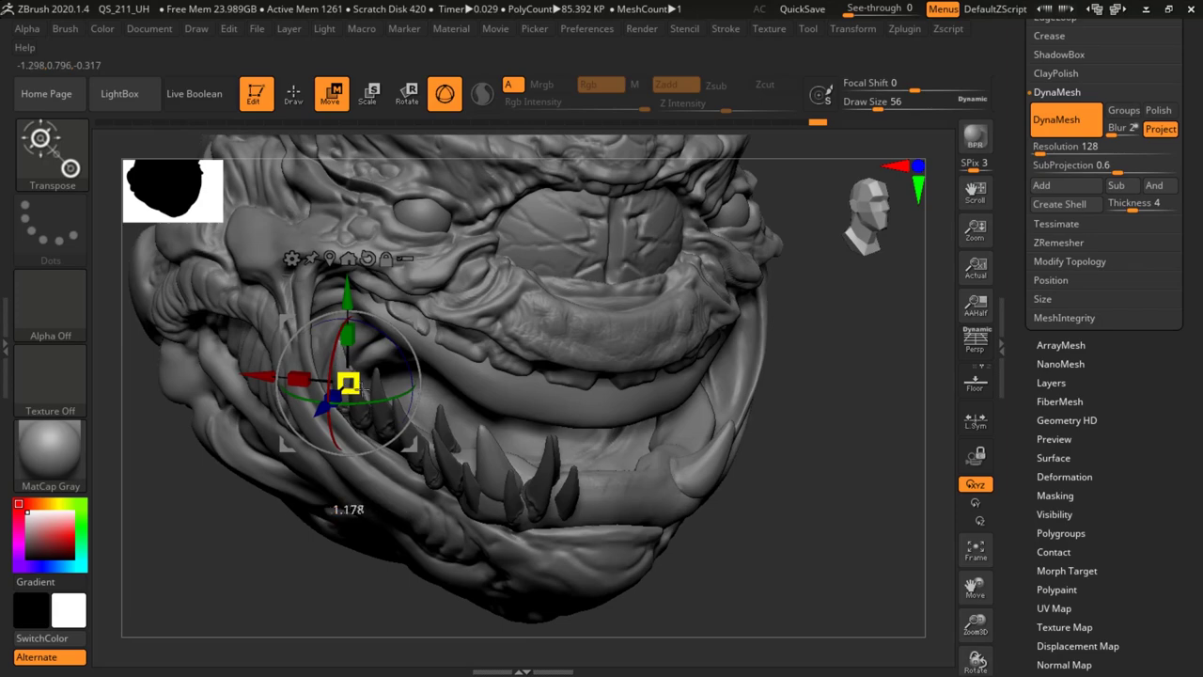
# Position and rotate fang copies at the back of the lower row near the mouth corner.
pyautogui.moveTo(795, 435); pyautogui.dragTo(846, 398)
pyautogui.moveTo(242, 360); pyautogui.dragTo(233, 358)
pyautogui.moveTo(771, 527); pyautogui.dragTo(739, 483)
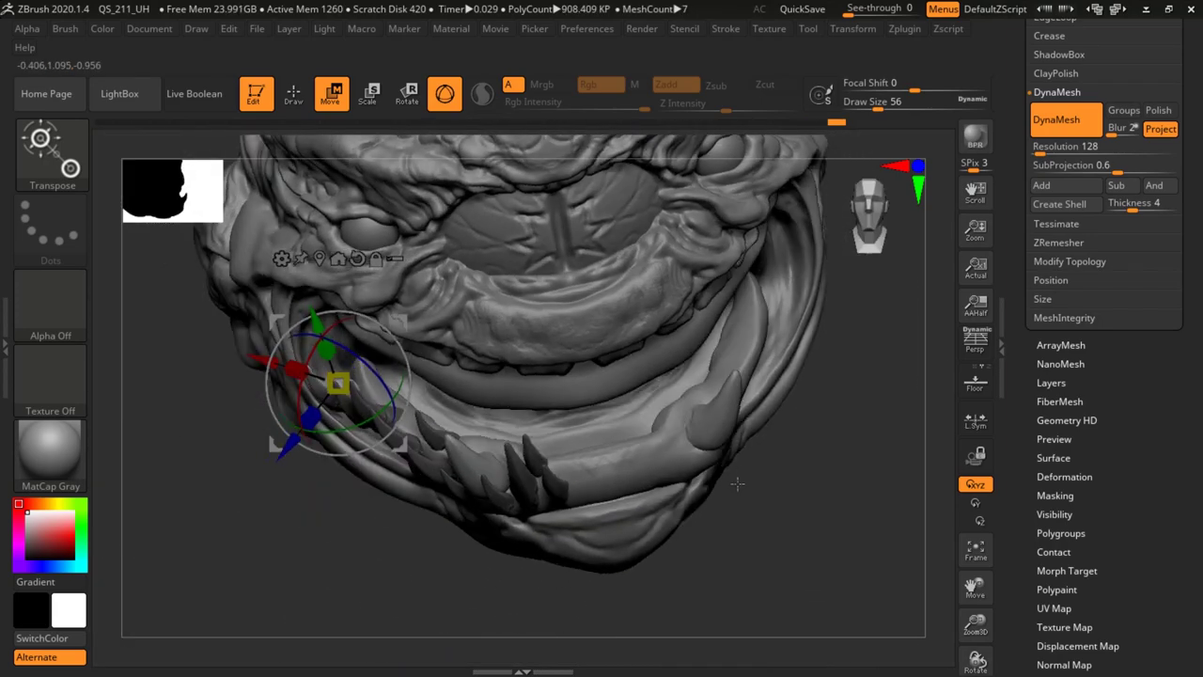
pyautogui.moveTo(405, 321); pyautogui.dragTo(433, 324)
pyautogui.moveTo(373, 380); pyautogui.dragTo(363, 389)
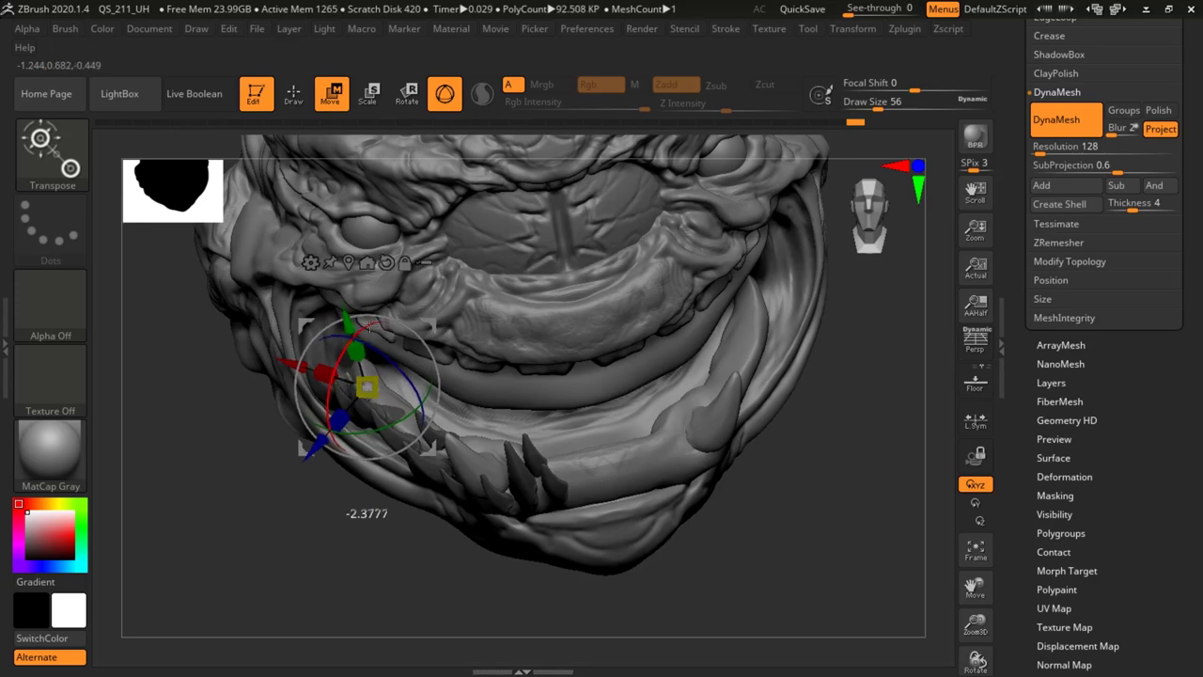
pyautogui.moveTo(777, 499); pyautogui.dragTo(789, 462)
pyautogui.moveTo(437, 324); pyautogui.dragTo(447, 326)
# Place a new fang copy toward the centre of the lower jaw and adjust its angle and position.
pyautogui.moveTo(799, 442); pyautogui.dragTo(748, 404)
pyautogui.moveTo(653, 414); pyautogui.dragTo(672, 419)
pyautogui.moveTo(823, 489); pyautogui.dragTo(716, 470)
pyautogui.moveTo(675, 418); pyautogui.dragTo(613, 422)
pyautogui.moveTo(808, 475); pyautogui.dragTo(917, 474)
pyautogui.moveTo(590, 501); pyautogui.dragTo(602, 495)
pyautogui.moveTo(752, 453); pyautogui.dragTo(832, 423)
pyautogui.moveTo(615, 486); pyautogui.dragTo(629, 485)
pyautogui.moveTo(556, 395); pyautogui.dragTo(556, 381)
pyautogui.moveTo(846, 347); pyautogui.dragTo(710, 267)
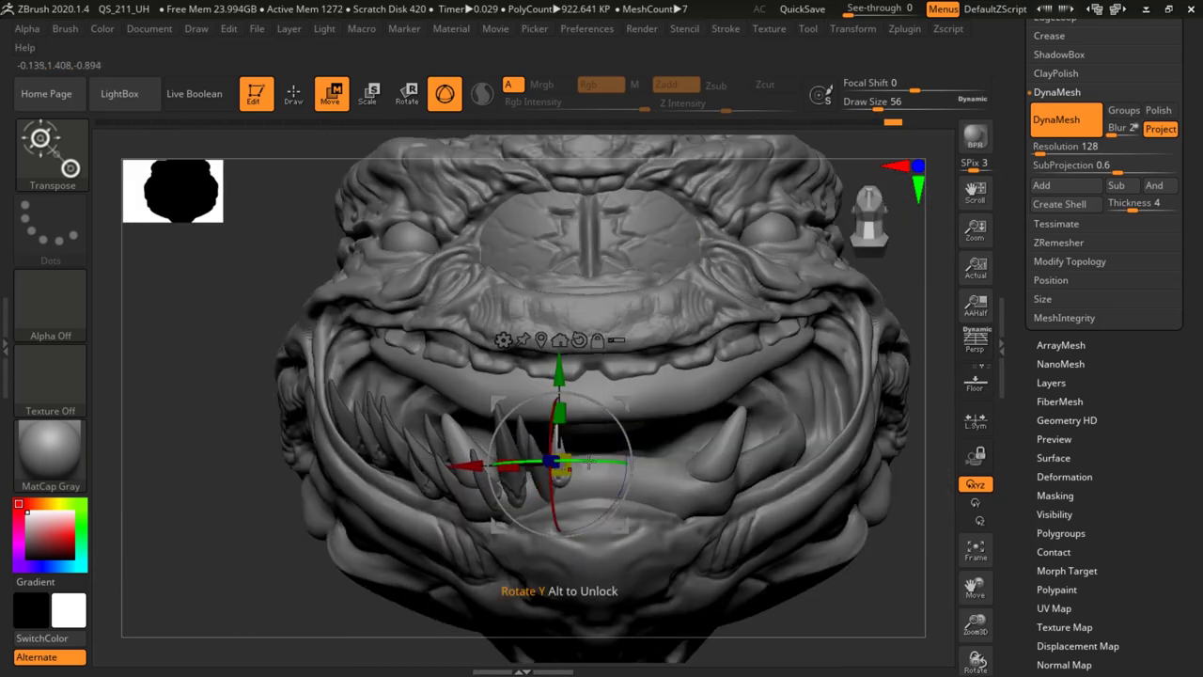
pyautogui.moveTo(594, 431); pyautogui.dragTo(583, 395)
# Fill a gap in the side of the lower row with another fang copy.
pyautogui.moveTo(816, 523); pyautogui.dragTo(740, 462)
pyautogui.moveTo(470, 305); pyautogui.dragTo(467, 322)
pyautogui.moveTo(413, 376); pyautogui.dragTo(416, 374)
pyautogui.moveTo(745, 481); pyautogui.dragTo(827, 459)
pyautogui.moveTo(462, 316); pyautogui.dragTo(483, 310)
pyautogui.moveTo(665, 515); pyautogui.dragTo(739, 509)
pyautogui.moveTo(475, 329)
pyautogui.mouseDown()
pyautogui.moveTo(480, 340)
pyautogui.moveTo(471, 320)
pyautogui.mouseUp()
pyautogui.moveTo(626, 376); pyautogui.dragTo(594, 424)
# Rotate and shift the fangs on the lower row's side to vary their spacing and direction.
pyautogui.moveTo(385, 384); pyautogui.dragTo(386, 381)
pyautogui.moveTo(553, 380); pyautogui.dragTo(526, 358)
pyautogui.moveTo(443, 334); pyautogui.dragTo(440, 330)
pyautogui.moveTo(566, 425); pyautogui.dragTo(664, 361)
pyautogui.moveTo(394, 390); pyautogui.dragTo(377, 388)
pyautogui.moveTo(502, 391); pyautogui.dragTo(572, 228)
pyautogui.moveTo(612, 309); pyautogui.dragTo(728, 326)
# Position a fang copy at the centre of the lower jaw and fit it against its neighbours.
pyautogui.moveTo(433, 342); pyautogui.dragTo(504, 342)
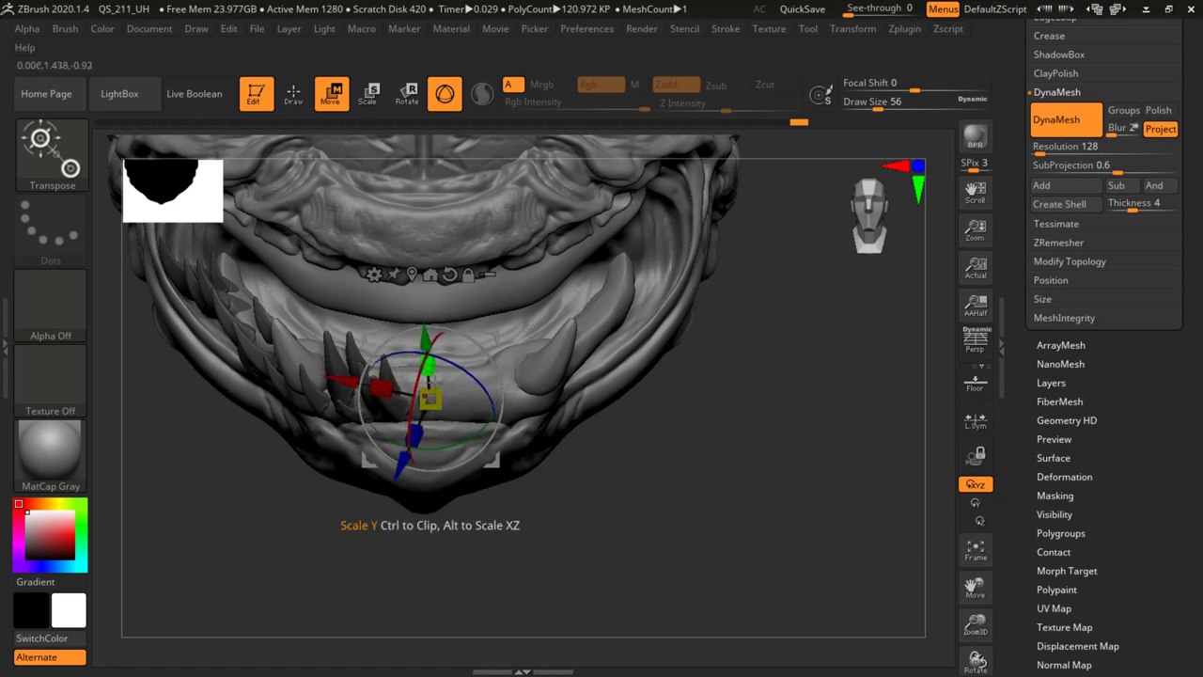
pyautogui.moveTo(490, 373); pyautogui.dragTo(493, 272, button='right')
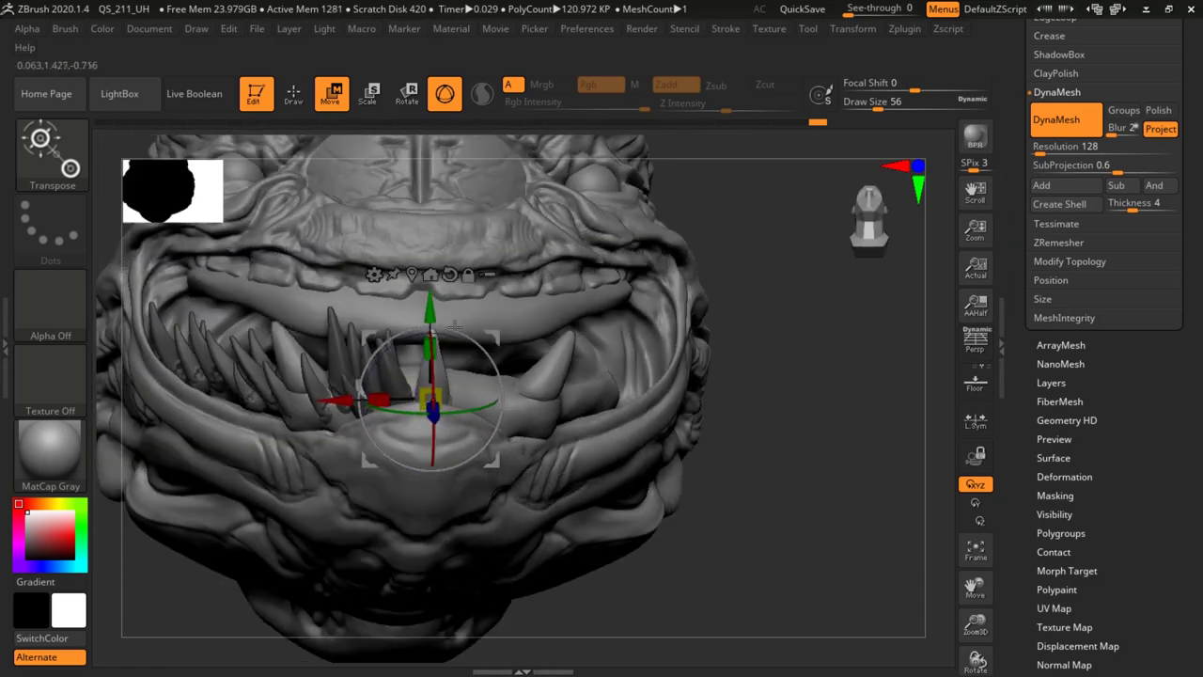
pyautogui.moveTo(491, 321); pyautogui.dragTo(554, 326, button='right')
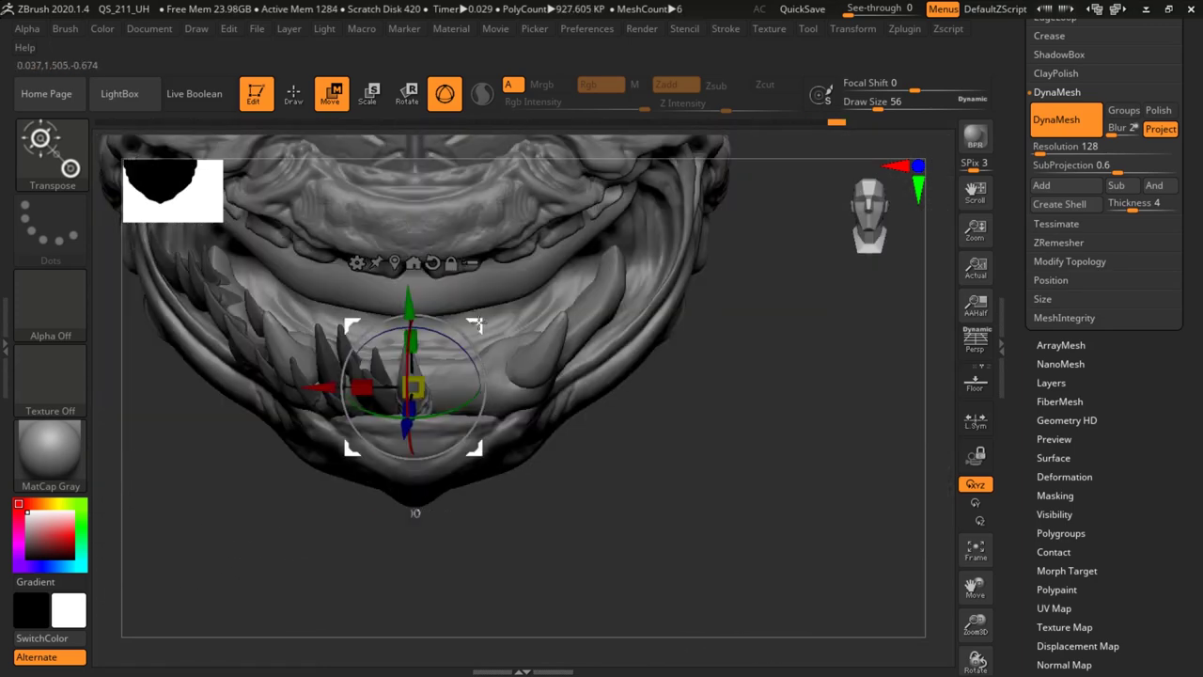
pyautogui.moveTo(504, 294); pyautogui.dragTo(510, 292)
pyautogui.moveTo(439, 357); pyautogui.dragTo(435, 361)
pyautogui.moveTo(474, 305); pyautogui.dragTo(399, 301)
pyautogui.moveTo(648, 461); pyautogui.dragTo(555, 422)
pyautogui.moveTo(447, 298); pyautogui.dragTo(440, 286)
pyautogui.moveTo(583, 406); pyautogui.dragTo(662, 395)
# Undo the last change and duplicate a fang onto the opposite half of the lower jaw.
pyautogui.keyDown('alt'); pyautogui.moveTo(732, 398); pyautogui.dragTo(696, 390); pyautogui.keyUp('alt')
pyautogui.moveTo(696, 391); pyautogui.dragTo(746, 397)
pyautogui.press('super')
pyautogui.hotkey('ctrl', 'z')
pyautogui.keyDown('ctrl'); pyautogui.moveTo(516, 335); pyautogui.dragTo(572, 346); pyautogui.keyUp('ctrl')
pyautogui.moveTo(520, 385); pyautogui.dragTo(414, 391, button='right')
pyautogui.moveTo(570, 456); pyautogui.dragTo(571, 453)
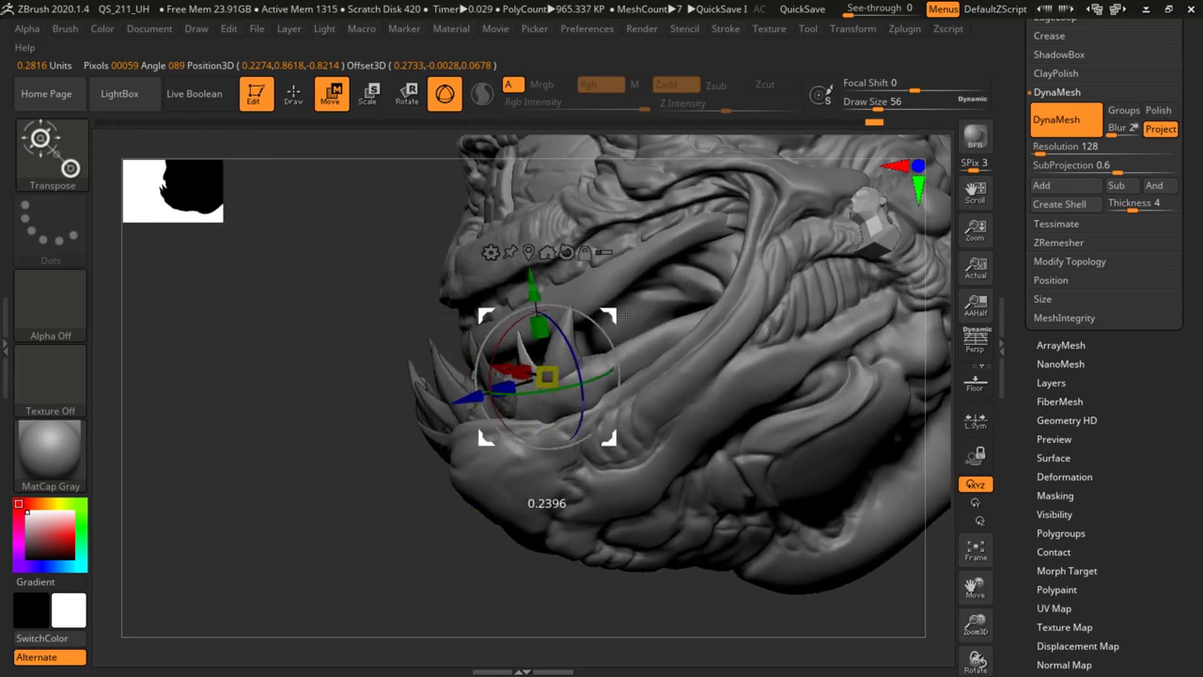
# Move a fang copy next to the large tooth on the opposite side and align it with the gum.
pyautogui.keyDown('alt'); pyautogui.click(625, 362); pyautogui.keyUp('alt')
pyautogui.moveTo(562, 364); pyautogui.dragTo(674, 354, button='right')
pyautogui.moveTo(658, 388); pyautogui.dragTo(715, 423)
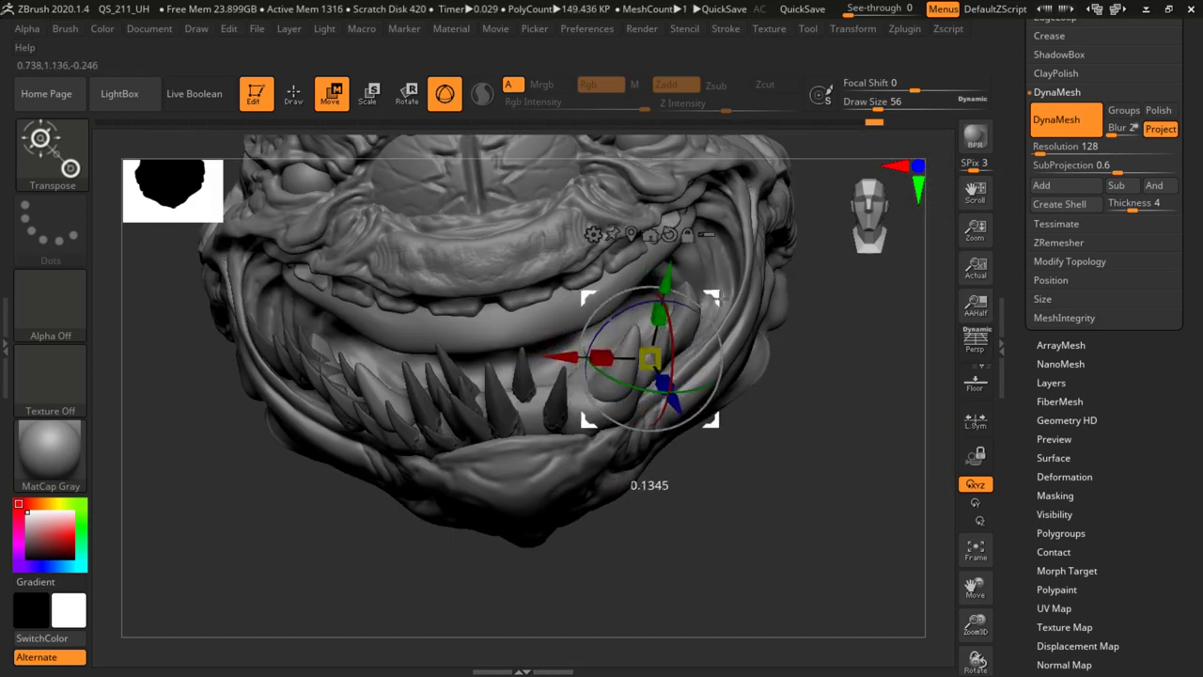
pyautogui.moveTo(781, 421); pyautogui.dragTo(697, 402, button='right')
pyautogui.moveTo(705, 387); pyautogui.dragTo(711, 359)
pyautogui.moveTo(719, 300); pyautogui.dragTo(685, 298)
# Scale and place smaller fang copies between the jaw's centre and the opposite large tooth.
pyautogui.moveTo(556, 478); pyautogui.dragTo(629, 490, button='right')
pyautogui.moveTo(617, 324); pyautogui.dragTo(603, 319)
pyautogui.moveTo(545, 380); pyautogui.dragTo(542, 383)
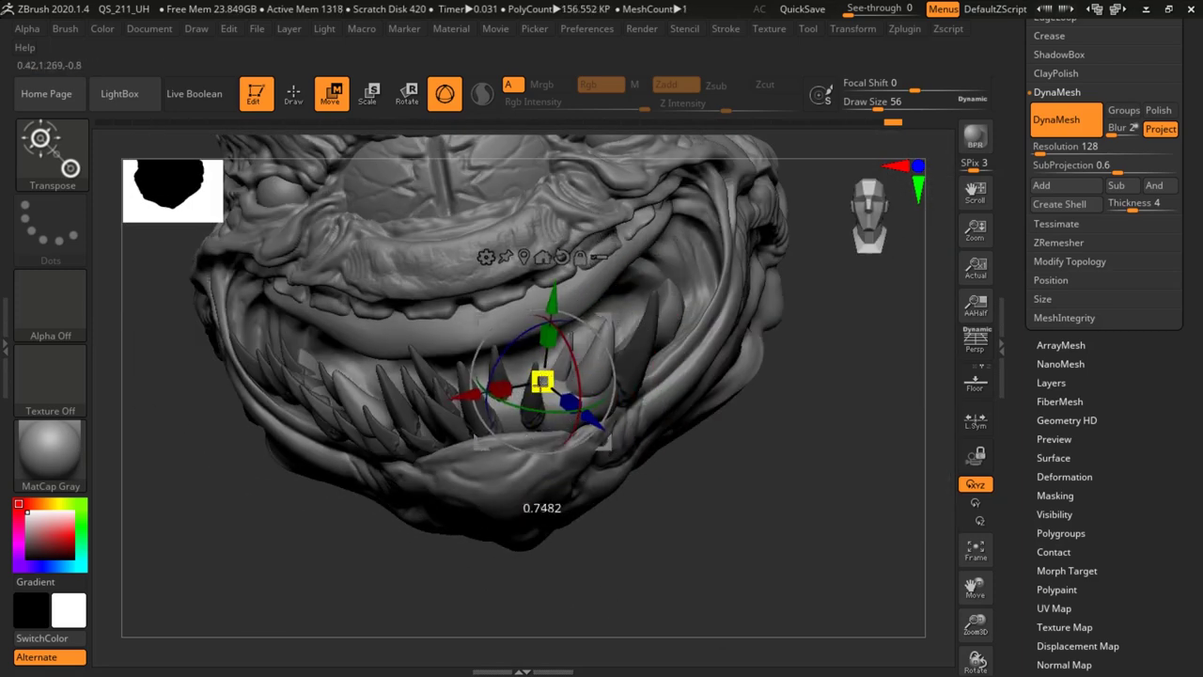
pyautogui.moveTo(763, 466); pyautogui.dragTo(697, 455, button='right')
pyautogui.moveTo(618, 438); pyautogui.dragTo(633, 445)
pyautogui.moveTo(667, 457); pyautogui.dragTo(726, 401, button='right')
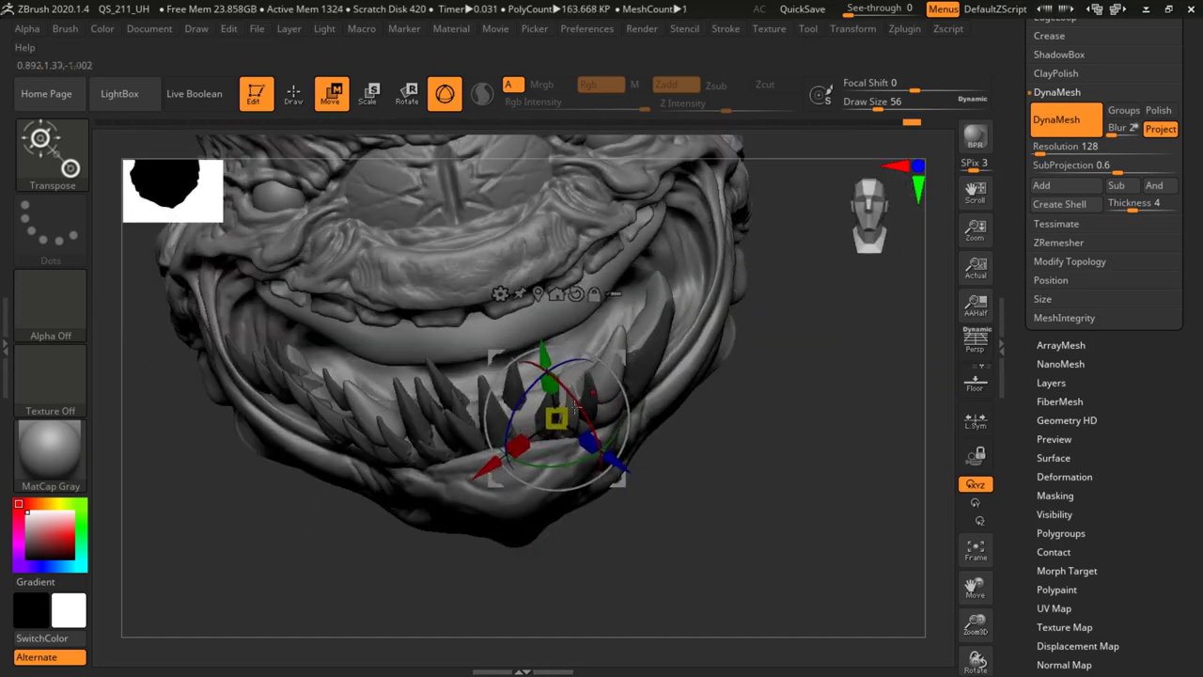
# Adjust the small fangs in front of the opposite large tooth and duplicate another one along the gum.
pyautogui.moveTo(609, 449); pyautogui.dragTo(606, 450)
pyautogui.moveTo(619, 481); pyautogui.dragTo(622, 480)
pyautogui.moveTo(755, 433); pyautogui.dragTo(642, 388, button='right')
pyautogui.moveTo(779, 284); pyautogui.dragTo(763, 373, button='right')
pyautogui.keyDown('ctrl'); pyautogui.moveTo(643, 473); pyautogui.dragTo(620, 449); pyautogui.keyUp('ctrl')
pyautogui.moveTo(756, 446); pyautogui.dragTo(621, 394, button='right')
pyautogui.moveTo(470, 340); pyautogui.dragTo(453, 320)
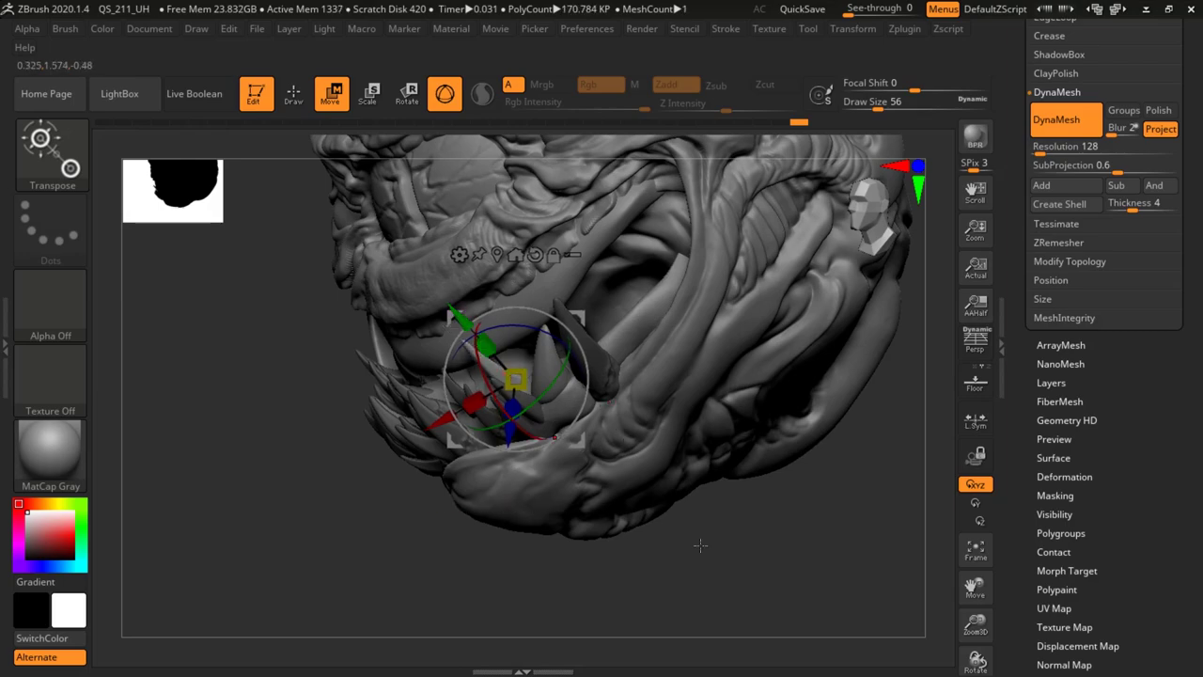
# Enlarge the small fang between the jaw's centre and the large tooth to about 1.13 times its size and adjust its angle.
pyautogui.moveTo(672, 523); pyautogui.dragTo(616, 380)
pyautogui.moveTo(673, 438); pyautogui.dragTo(694, 470, button='right')
pyautogui.moveTo(717, 420); pyautogui.dragTo(568, 333)
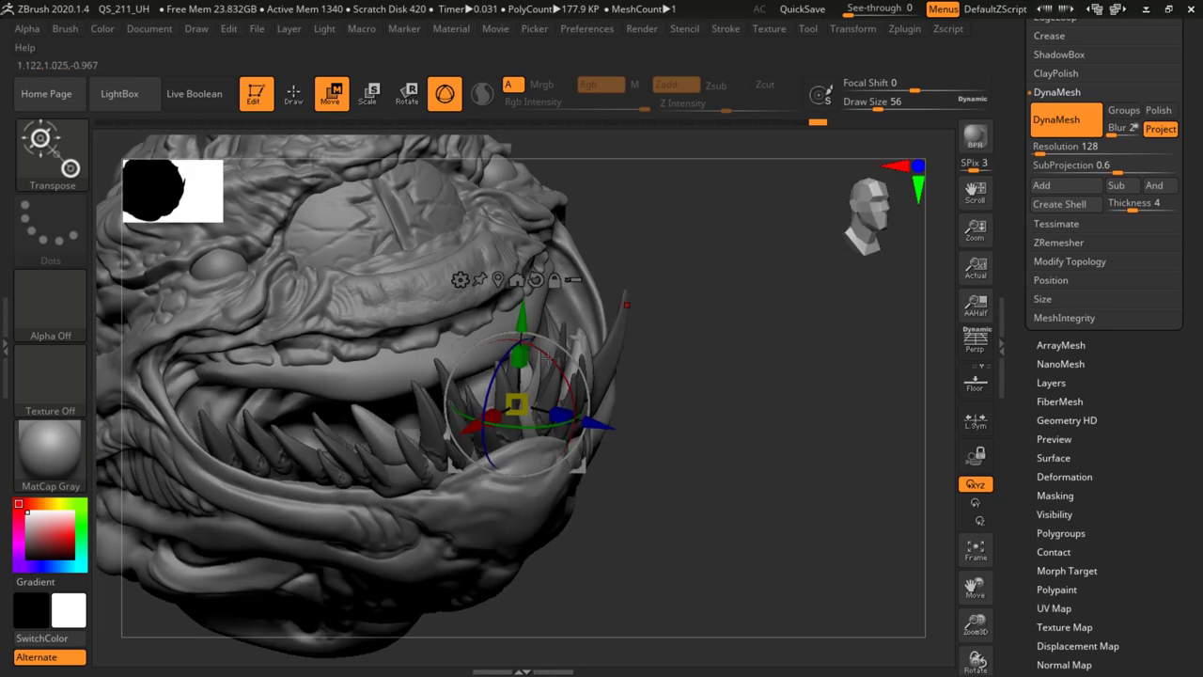
pyautogui.moveTo(673, 385); pyautogui.dragTo(594, 440)
pyautogui.moveTo(529, 393); pyautogui.dragTo(531, 395)
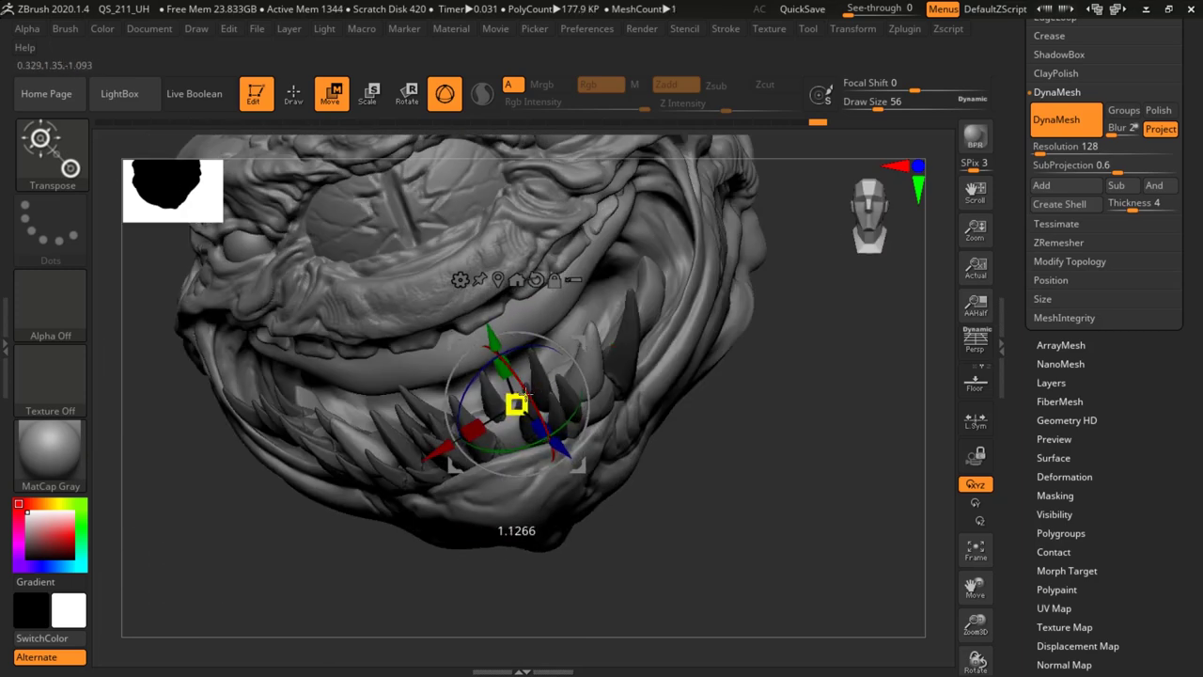
pyautogui.moveTo(718, 455); pyautogui.dragTo(558, 389)
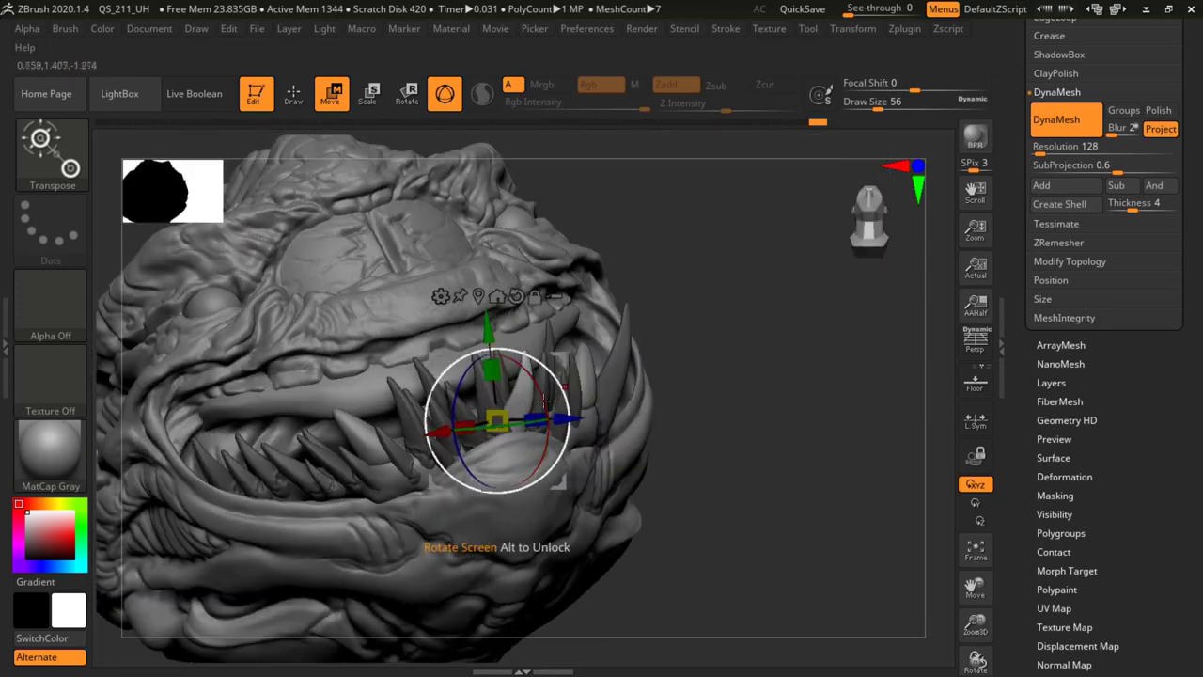
pyautogui.moveTo(735, 346); pyautogui.dragTo(739, 450)
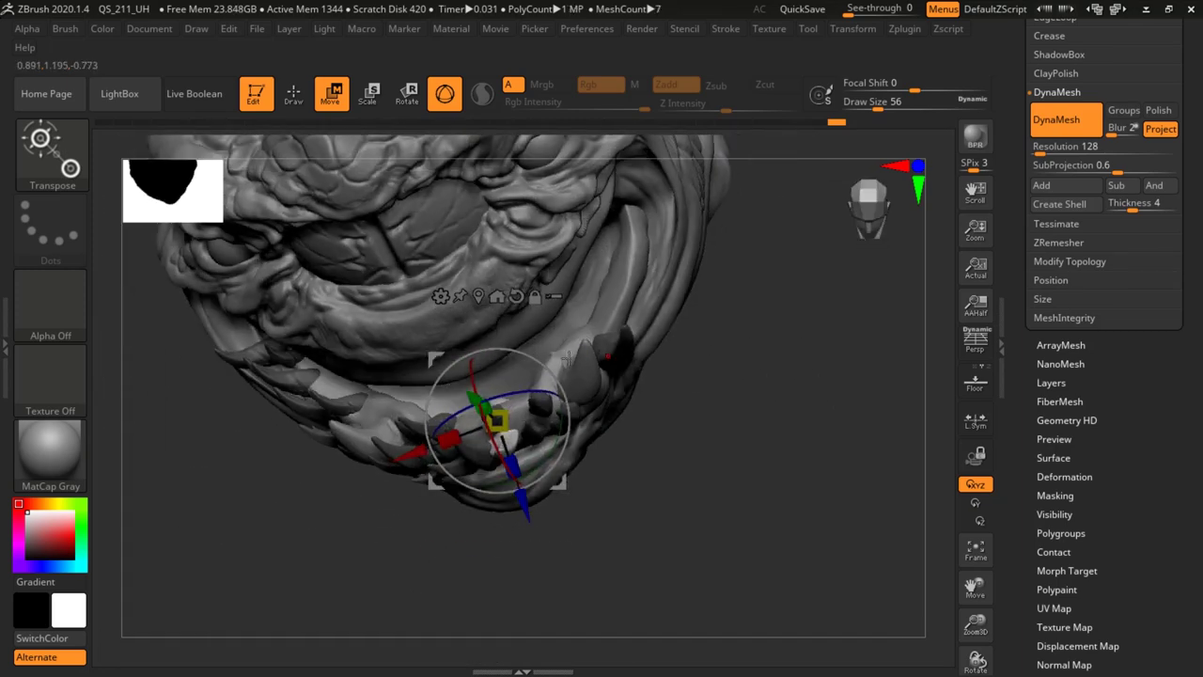
# Place a small fang behind the large tooth near the mouth corner, rotating and moving it to fit the gum.
pyautogui.moveTo(757, 319); pyautogui.dragTo(648, 272)
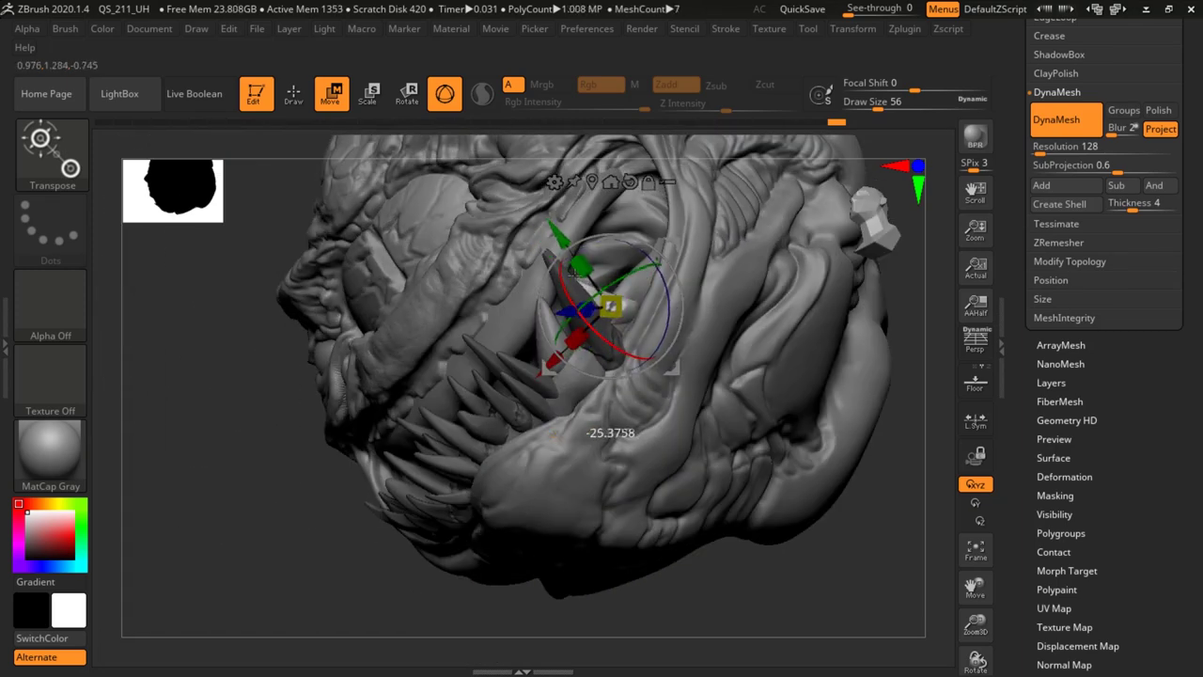
pyautogui.moveTo(694, 519); pyautogui.dragTo(752, 470)
pyautogui.moveTo(611, 378); pyautogui.dragTo(615, 391)
pyautogui.moveTo(752, 404)
pyautogui.mouseDown()
pyautogui.moveTo(728, 240)
pyautogui.moveTo(677, 251)
pyautogui.moveTo(713, 233)
pyautogui.mouseUp()
pyautogui.moveTo(640, 299); pyautogui.dragTo(631, 247)
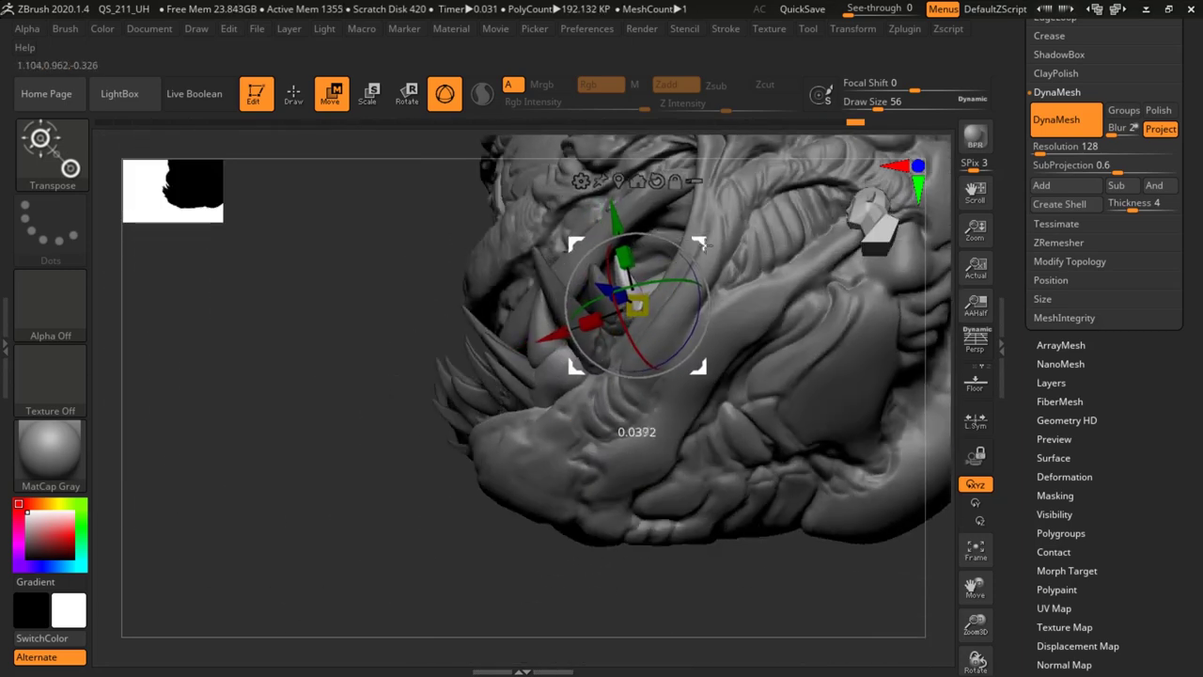
# Move and rotate the back tooth so it sits inside the corner of the creature's mouth.
pyautogui.moveTo(593, 580); pyautogui.dragTo(737, 426)
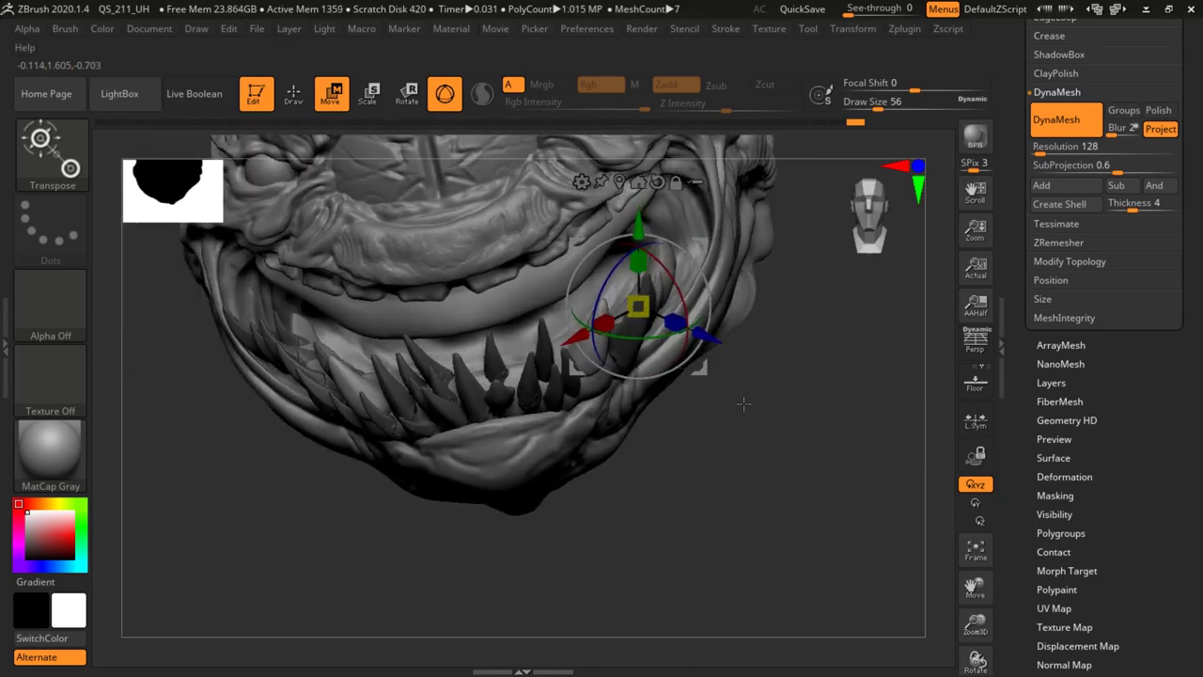
pyautogui.moveTo(810, 395)
pyautogui.mouseDown()
pyautogui.moveTo(686, 381)
pyautogui.moveTo(714, 353)
pyautogui.moveTo(824, 349)
pyautogui.moveTo(776, 352)
pyautogui.mouseUp()
pyautogui.moveTo(718, 209); pyautogui.dragTo(746, 200)
pyautogui.moveTo(685, 258); pyautogui.dragTo(691, 315)
pyautogui.moveTo(742, 414)
pyautogui.mouseDown()
pyautogui.moveTo(813, 395)
pyautogui.moveTo(780, 442)
pyautogui.moveTo(730, 422)
pyautogui.moveTo(799, 484)
pyautogui.moveTo(795, 513)
pyautogui.mouseUp()
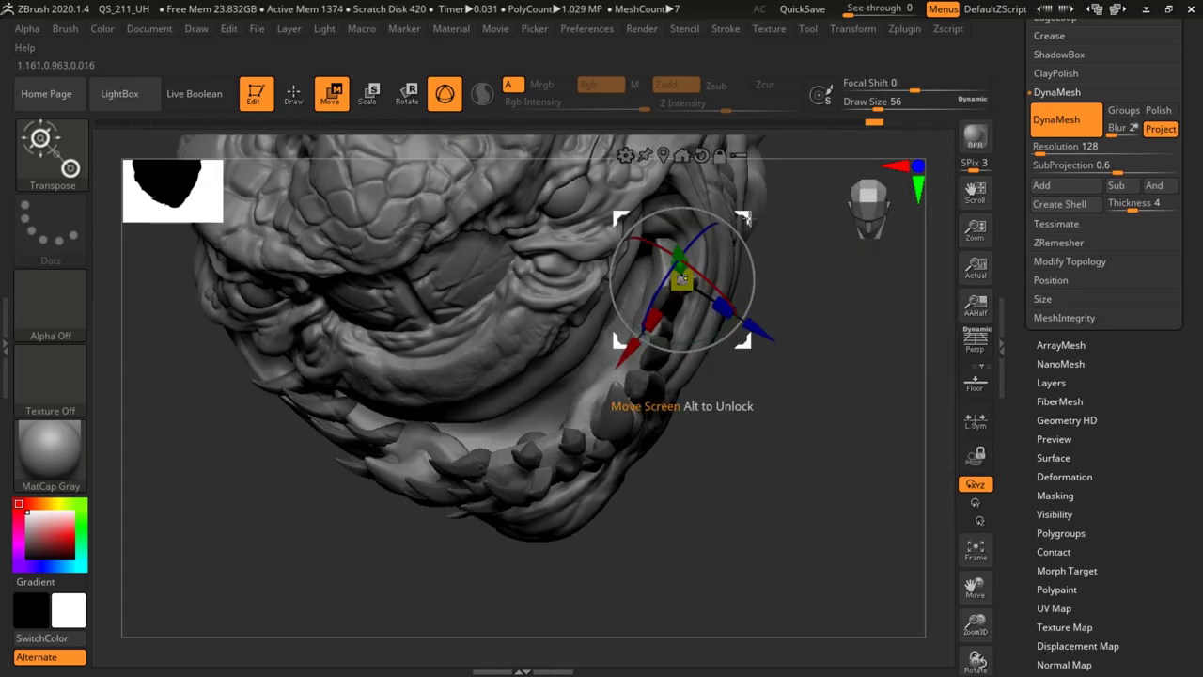
pyautogui.moveTo(787, 399); pyautogui.dragTo(785, 315)
pyautogui.moveTo(796, 256)
pyautogui.mouseDown()
pyautogui.moveTo(722, 235)
pyautogui.moveTo(699, 270)
pyautogui.mouseUp()
pyautogui.moveTo(649, 555)
pyautogui.mouseDown()
pyautogui.moveTo(752, 478)
pyautogui.moveTo(758, 376)
pyautogui.moveTo(682, 376)
pyautogui.mouseUp()
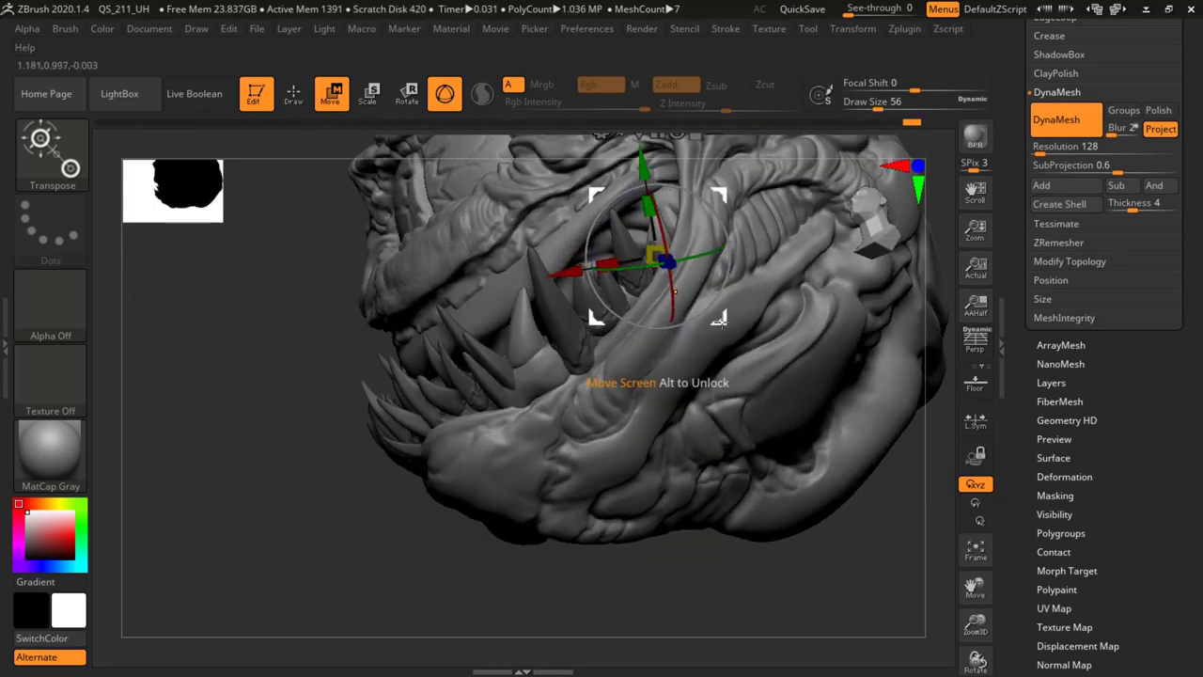
# Adjust the placement of the teeth along the lower jaw, fitting them between the larger fangs.
pyautogui.moveTo(602, 440); pyautogui.dragTo(619, 463)
pyautogui.moveTo(715, 470)
pyautogui.mouseDown()
pyautogui.moveTo(780, 376)
pyautogui.moveTo(827, 338)
pyautogui.moveTo(808, 310)
pyautogui.mouseUp()
pyautogui.moveTo(607, 367); pyautogui.dragTo(602, 348)
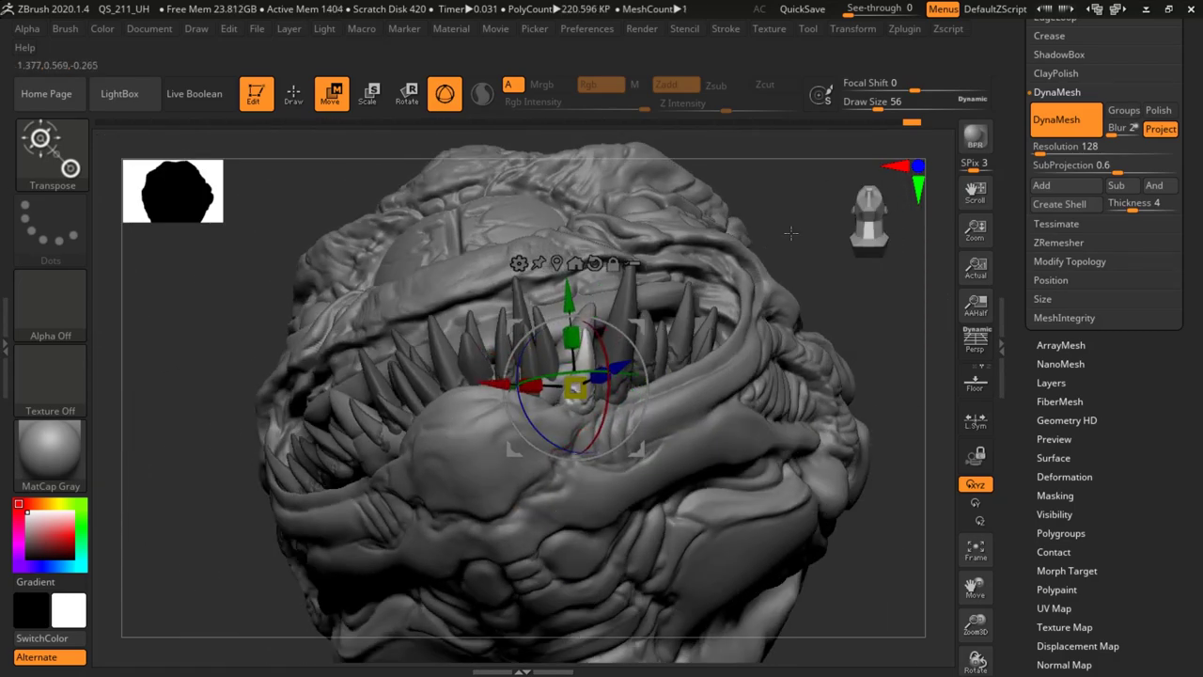
pyautogui.moveTo(772, 245); pyautogui.dragTo(628, 293)
pyautogui.moveTo(673, 244)
pyautogui.mouseDown()
pyautogui.moveTo(739, 411)
pyautogui.moveTo(758, 226)
pyautogui.moveTo(796, 344)
pyautogui.moveTo(814, 220)
pyautogui.moveTo(769, 320)
pyautogui.moveTo(762, 236)
pyautogui.moveTo(755, 315)
pyautogui.moveTo(744, 173)
pyautogui.moveTo(776, 226)
pyautogui.moveTo(771, 244)
pyautogui.moveTo(649, 282)
pyautogui.moveTo(699, 351)
pyautogui.mouseUp()
pyautogui.moveTo(622, 440); pyautogui.dragTo(630, 449)
pyautogui.moveTo(731, 380)
pyautogui.mouseDown()
pyautogui.moveTo(765, 228)
pyautogui.moveTo(688, 374)
pyautogui.mouseUp()
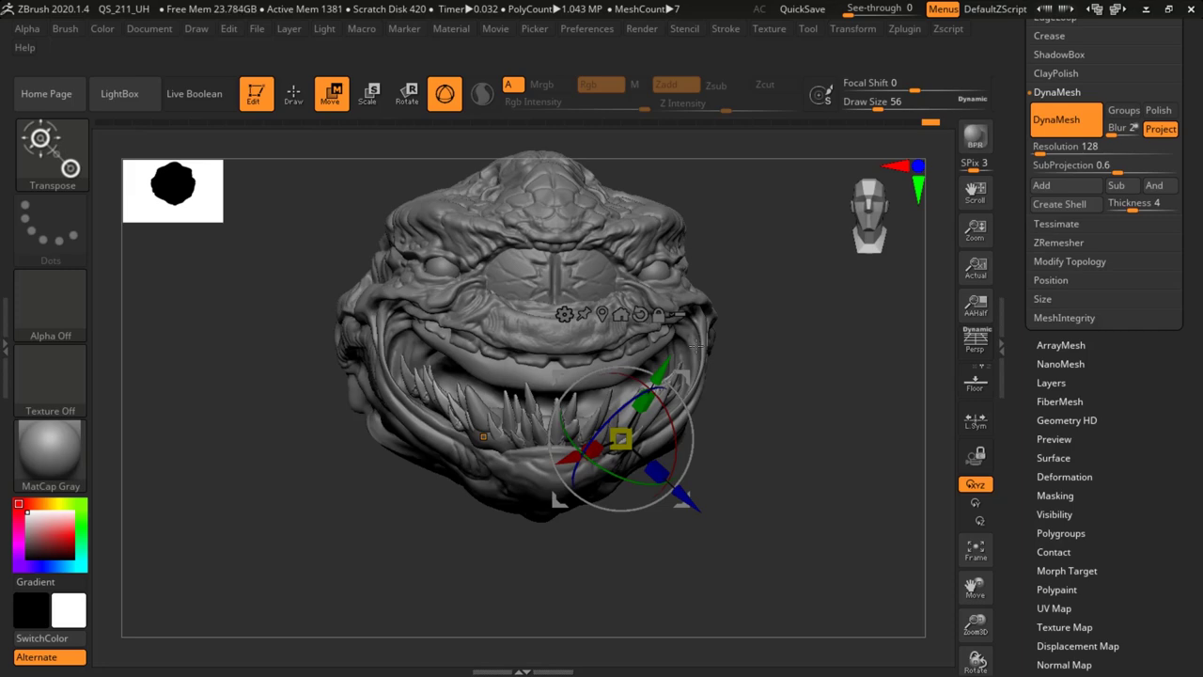
pyautogui.moveTo(786, 250)
pyautogui.mouseDown()
pyautogui.moveTo(800, 191)
pyautogui.moveTo(768, 314)
pyautogui.moveTo(700, 254)
pyautogui.moveTo(797, 249)
pyautogui.moveTo(776, 260)
pyautogui.mouseUp()
# Select the lower gum subtool PM3D_Cube3D1 and build it up around the lower teeth with the ClayBuildup brush.
pyautogui.press('b')
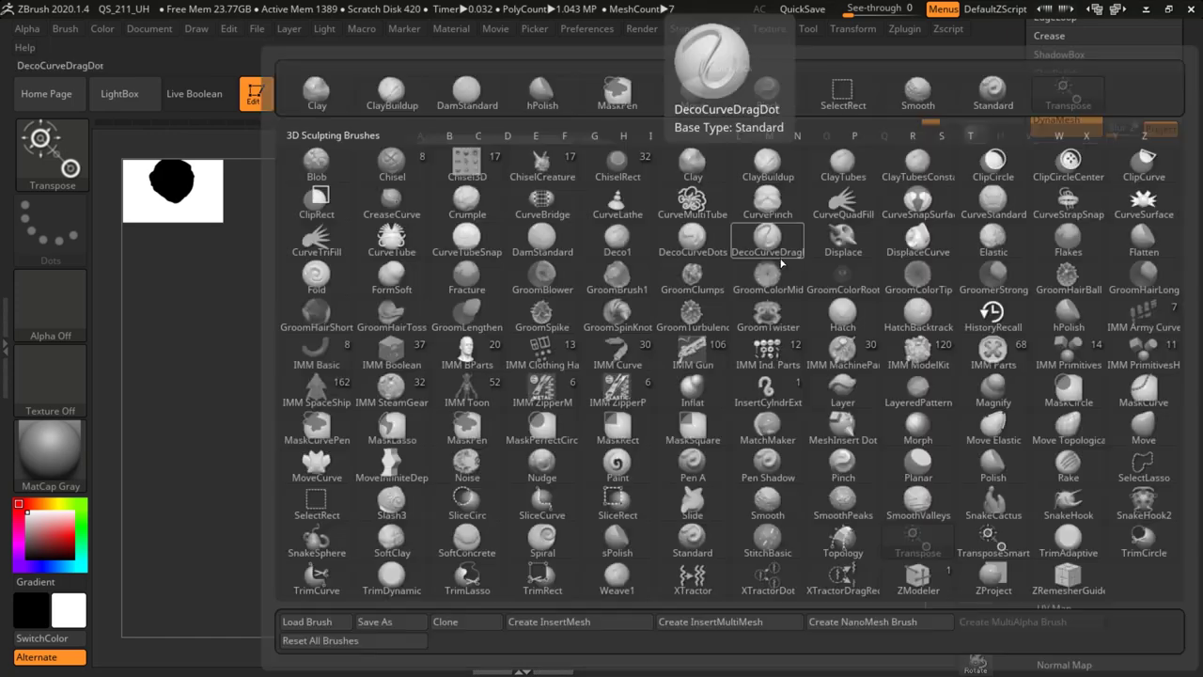
pyautogui.press('Escape')
pyautogui.press('n')
pyautogui.click(673, 355)
pyautogui.press('b')
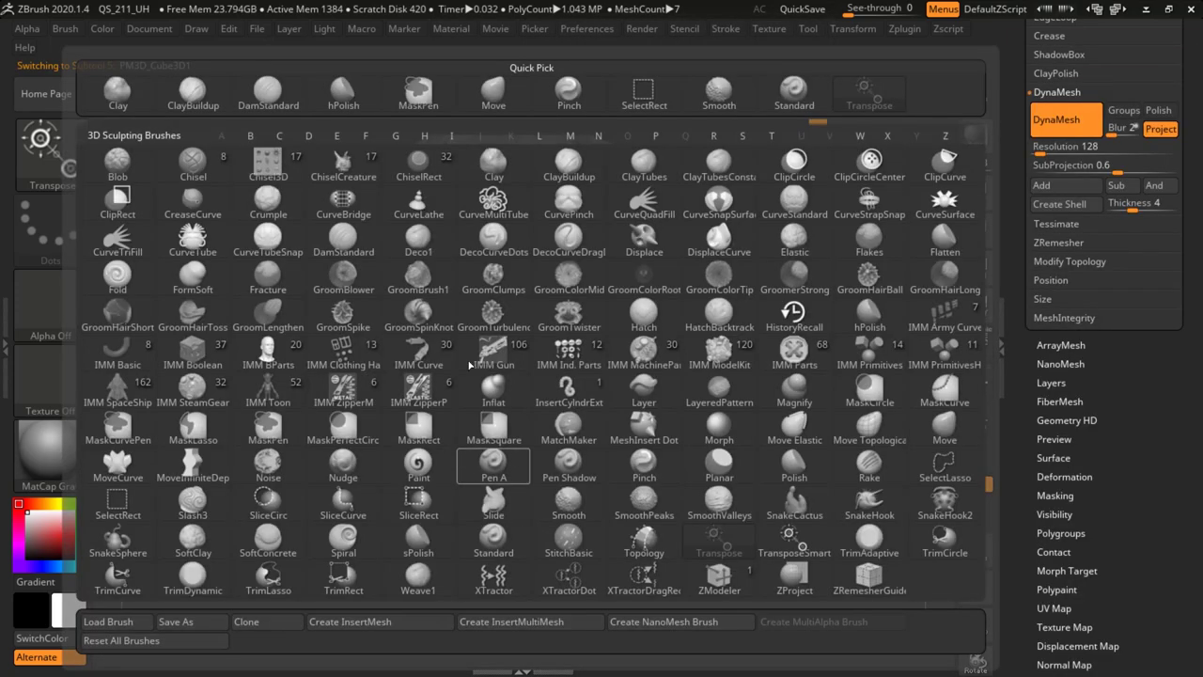
pyautogui.click(192, 93)
pyautogui.moveTo(752, 322); pyautogui.dragTo(675, 260)
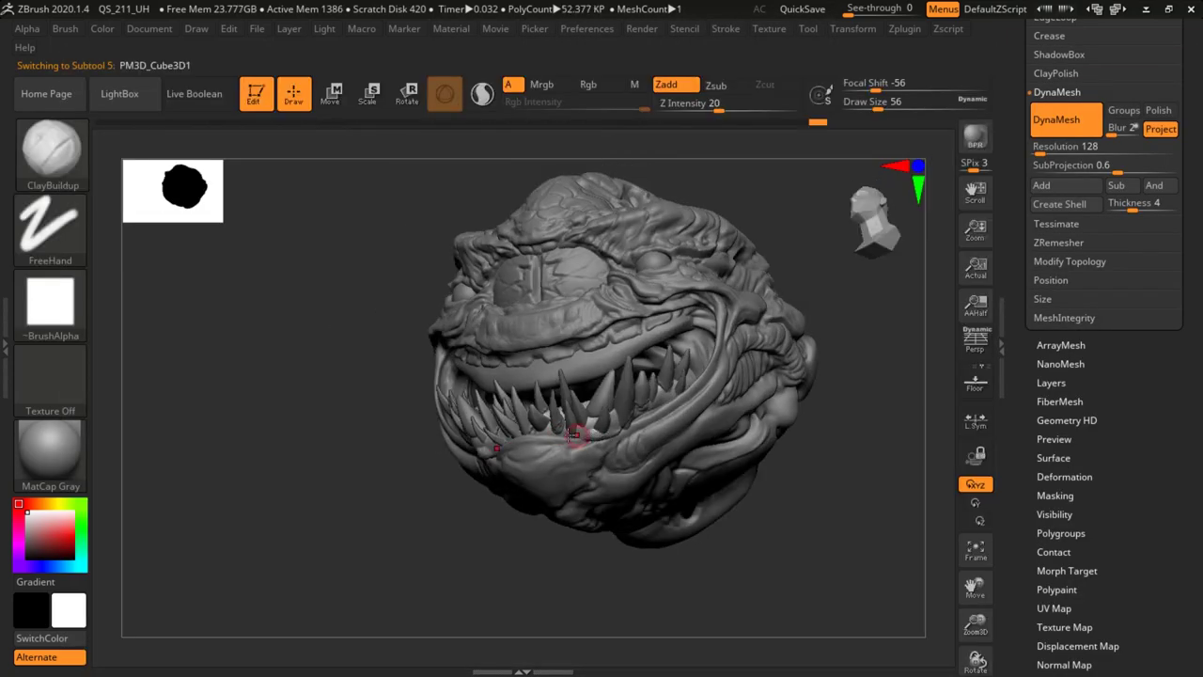
pyautogui.moveTo(799, 387)
pyautogui.mouseDown()
pyautogui.moveTo(875, 381)
pyautogui.moveTo(856, 451)
pyautogui.moveTo(832, 442)
pyautogui.mouseUp()
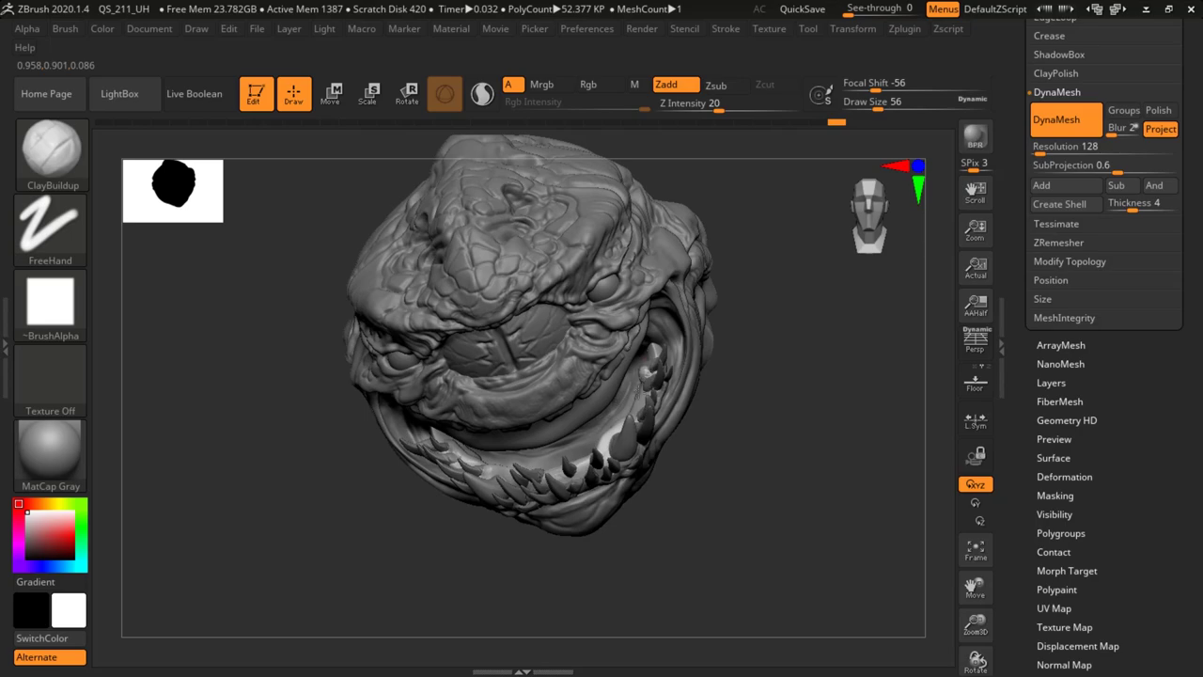
pyautogui.moveTo(647, 362); pyautogui.dragTo(777, 272)
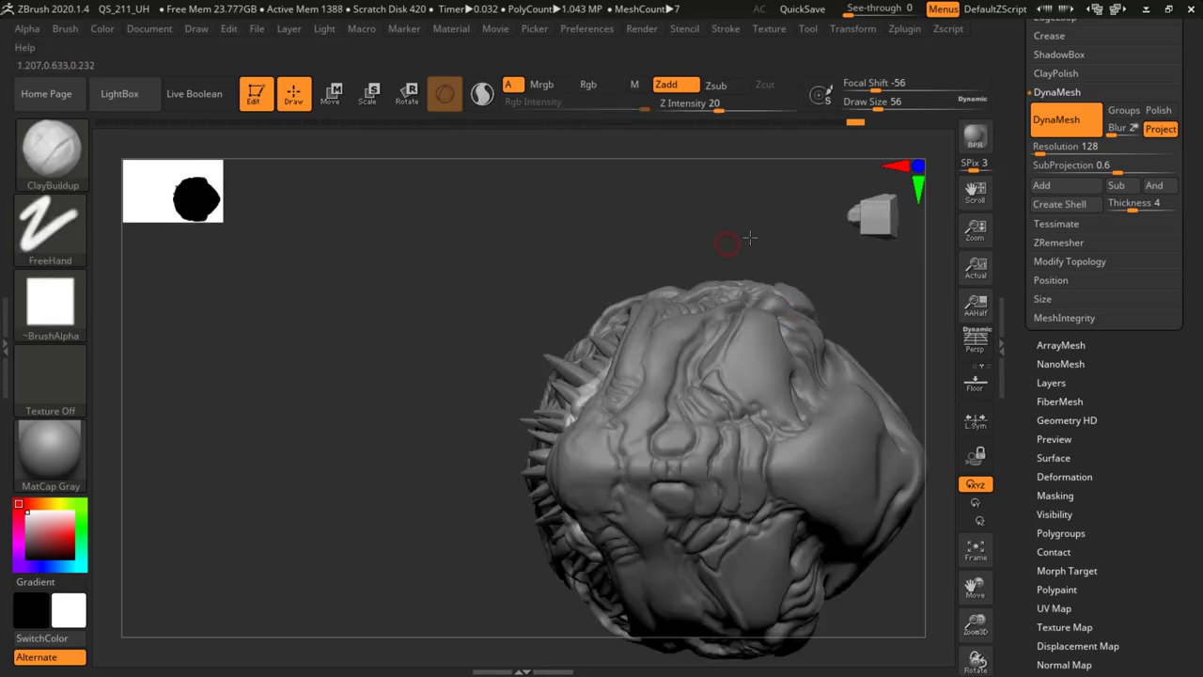
pyautogui.moveTo(749, 242)
pyautogui.mouseDown()
pyautogui.moveTo(837, 337)
pyautogui.moveTo(866, 333)
pyautogui.moveTo(775, 378)
pyautogui.moveTo(844, 342)
pyautogui.moveTo(794, 389)
pyautogui.moveTo(814, 408)
pyautogui.moveTo(821, 387)
pyautogui.moveTo(800, 397)
pyautogui.moveTo(786, 295)
pyautogui.moveTo(784, 314)
pyautogui.moveTo(811, 320)
pyautogui.mouseUp()
# Select the upper gum subtool and sculpt vertical ridges along it with ClayBuildup, smoothing the strokes.
pyautogui.press('n')
pyautogui.click(691, 376)
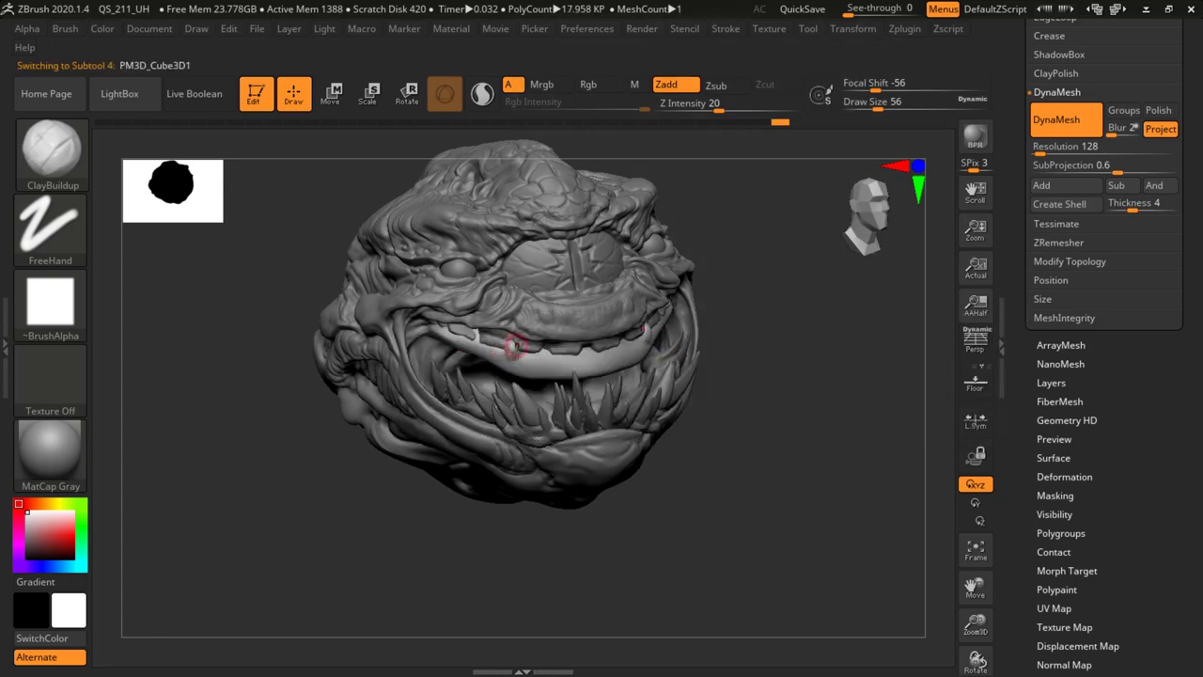
pyautogui.moveTo(792, 437); pyautogui.dragTo(755, 454)
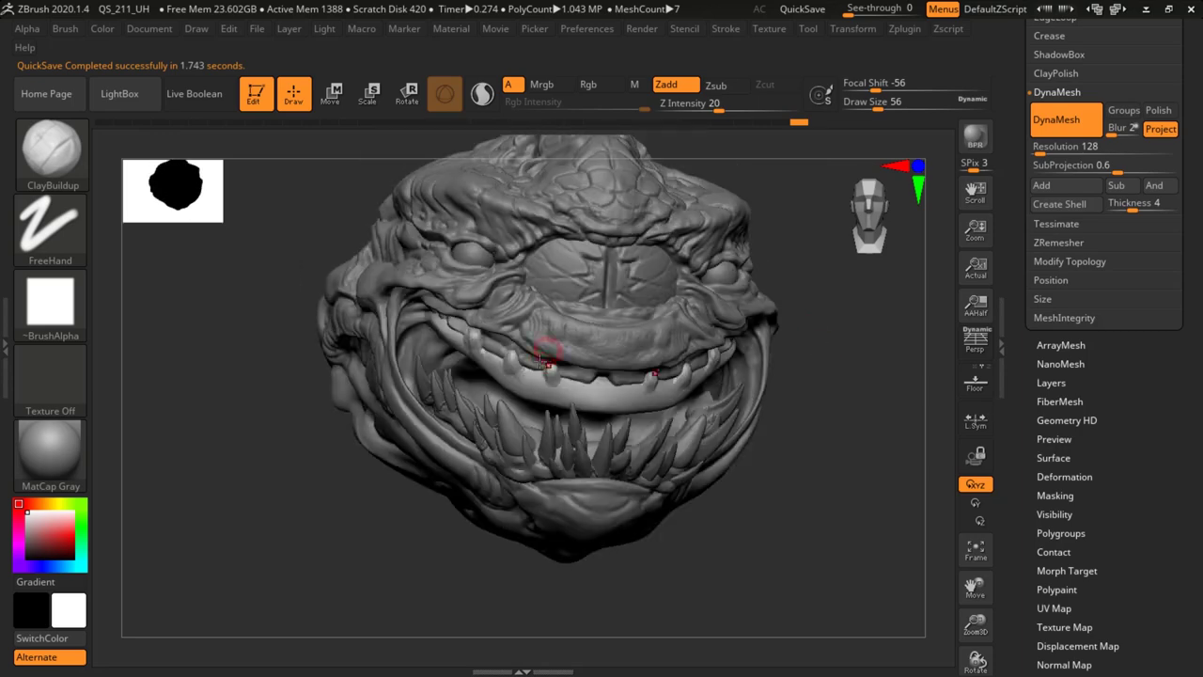
pyautogui.press('shift')
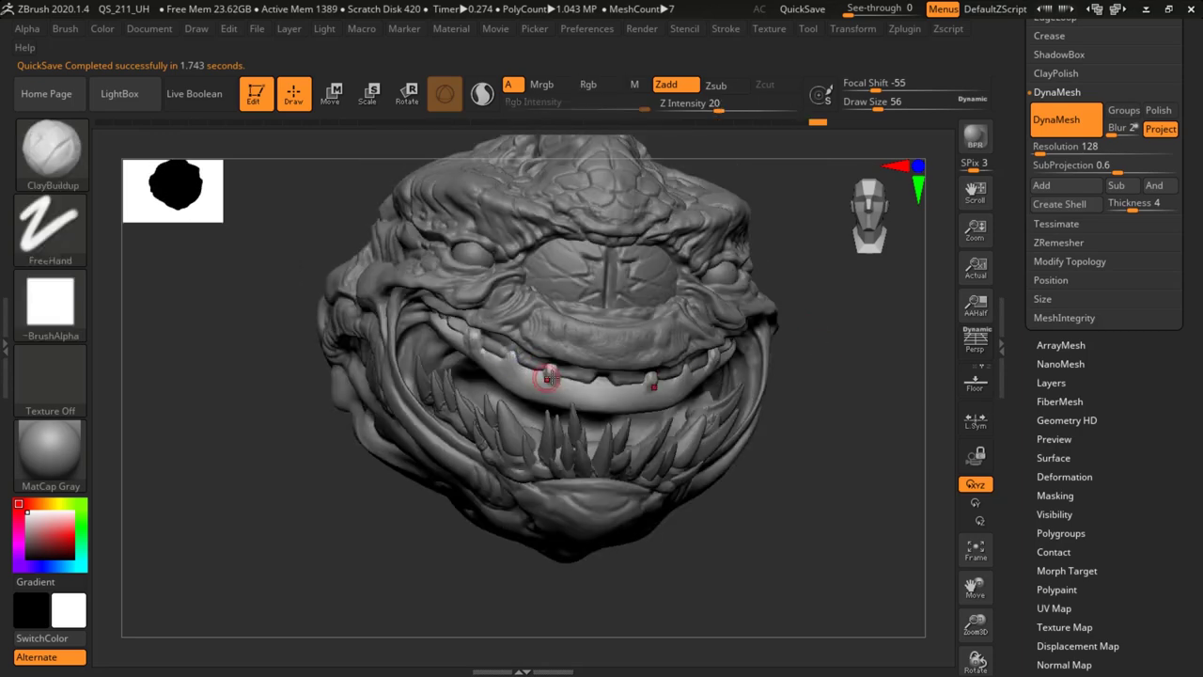
pyautogui.keyDown('shift'); pyautogui.moveTo(477, 346); pyautogui.dragTo(474, 333); pyautogui.keyUp('shift')
pyautogui.moveTo(551, 372)
pyautogui.mouseDown()
pyautogui.moveTo(555, 393)
pyautogui.moveTo(552, 376)
pyautogui.moveTo(601, 408)
pyautogui.mouseUp()
pyautogui.keyDown('shift'); pyautogui.moveTo(600, 402); pyautogui.dragTo(557, 396); pyautogui.keyUp('shift')
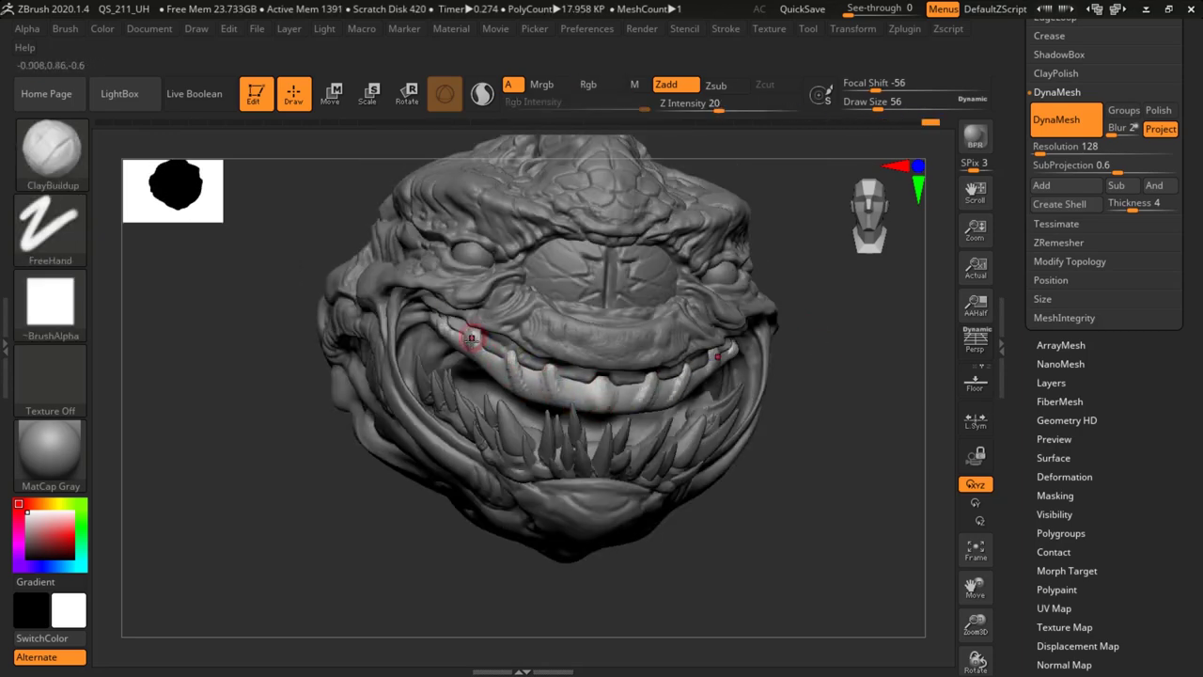
pyautogui.press('shift')
pyautogui.moveTo(584, 414); pyautogui.dragTo(423, 400, button='right')
pyautogui.moveTo(721, 335)
pyautogui.keyDown('shift'); pyautogui.mouseDown()
pyautogui.moveTo(676, 378)
pyautogui.moveTo(684, 359)
pyautogui.mouseUp(); pyautogui.keyUp('shift')
pyautogui.moveTo(729, 350); pyautogui.dragTo(825, 324, button='right')
# Show the subtool list to review the model's separate parts, and minimize the ZBrush window.
pyautogui.moveTo(1024, 338); pyautogui.dragTo(1022, 439)
pyautogui.click(1054, 71)
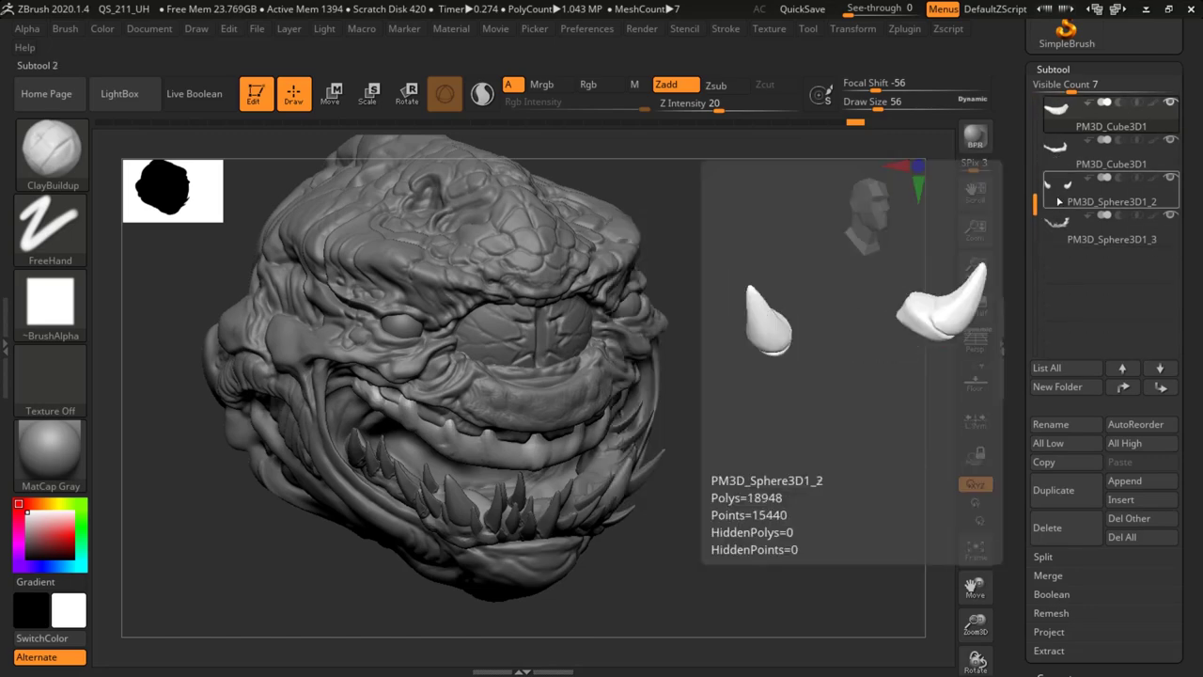
pyautogui.moveTo(879, 273)
pyautogui.mouseDown(button='right')
pyautogui.moveTo(720, 231)
pyautogui.moveTo(797, 274)
pyautogui.moveTo(782, 270)
pyautogui.moveTo(758, 328)
pyautogui.moveTo(756, 304)
pyautogui.mouseUp(button='right')
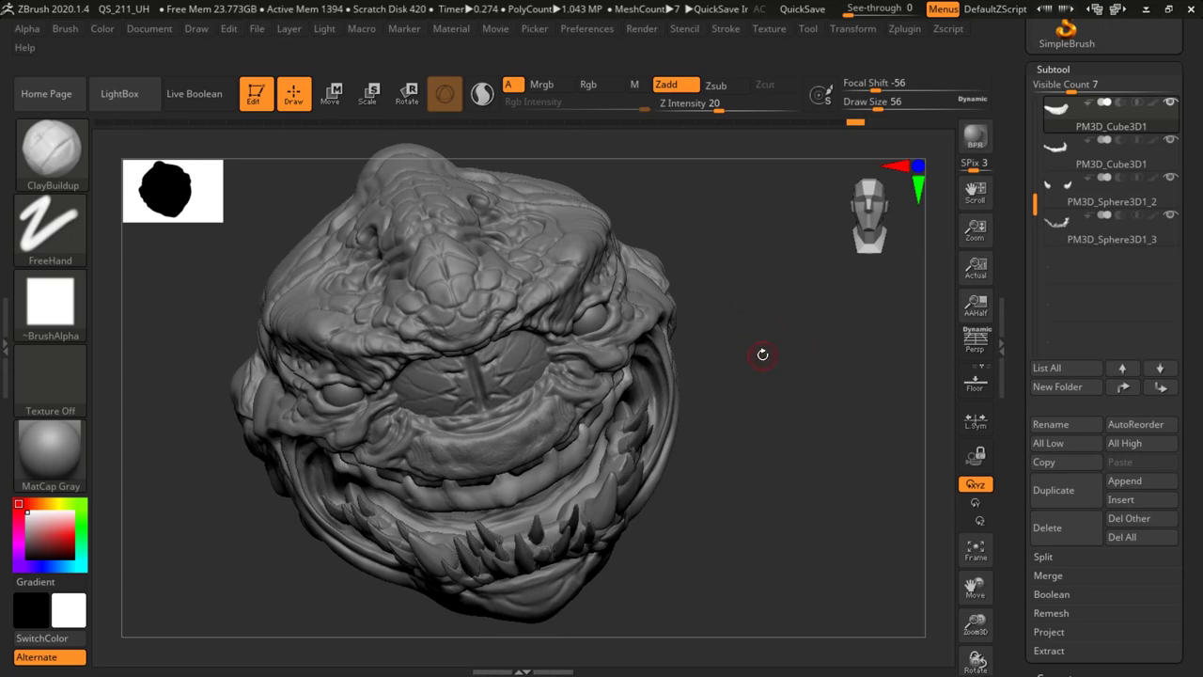
pyautogui.click(1145, 9)
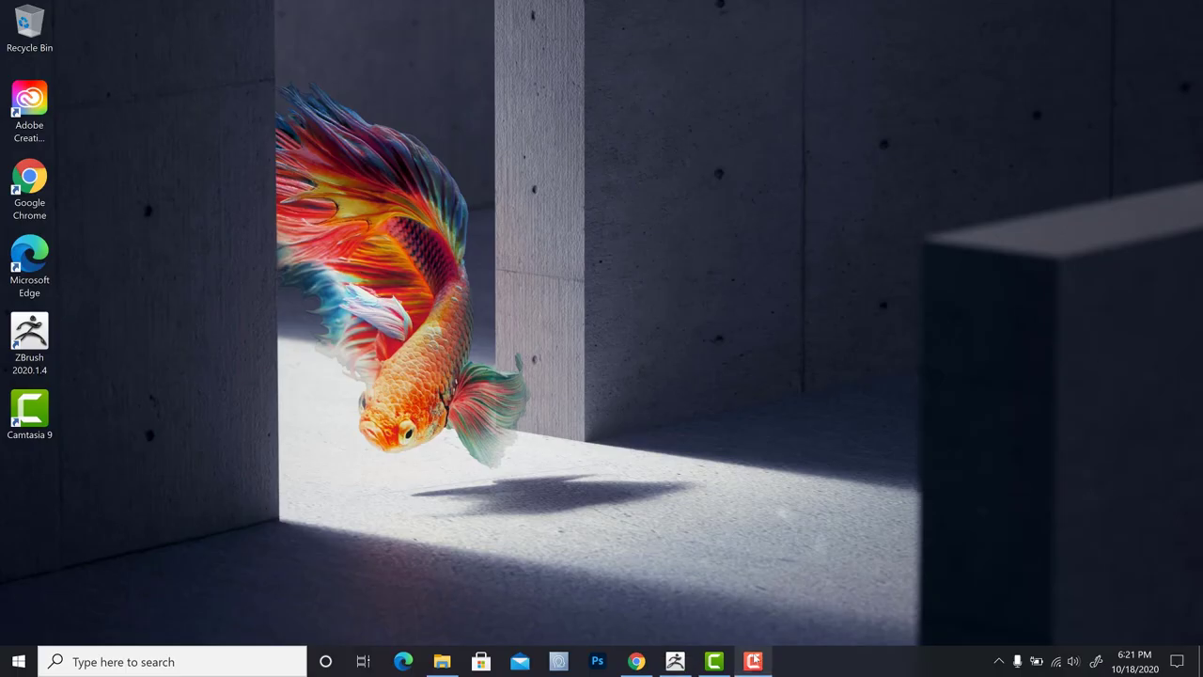
pyautogui.click(1184, 617)
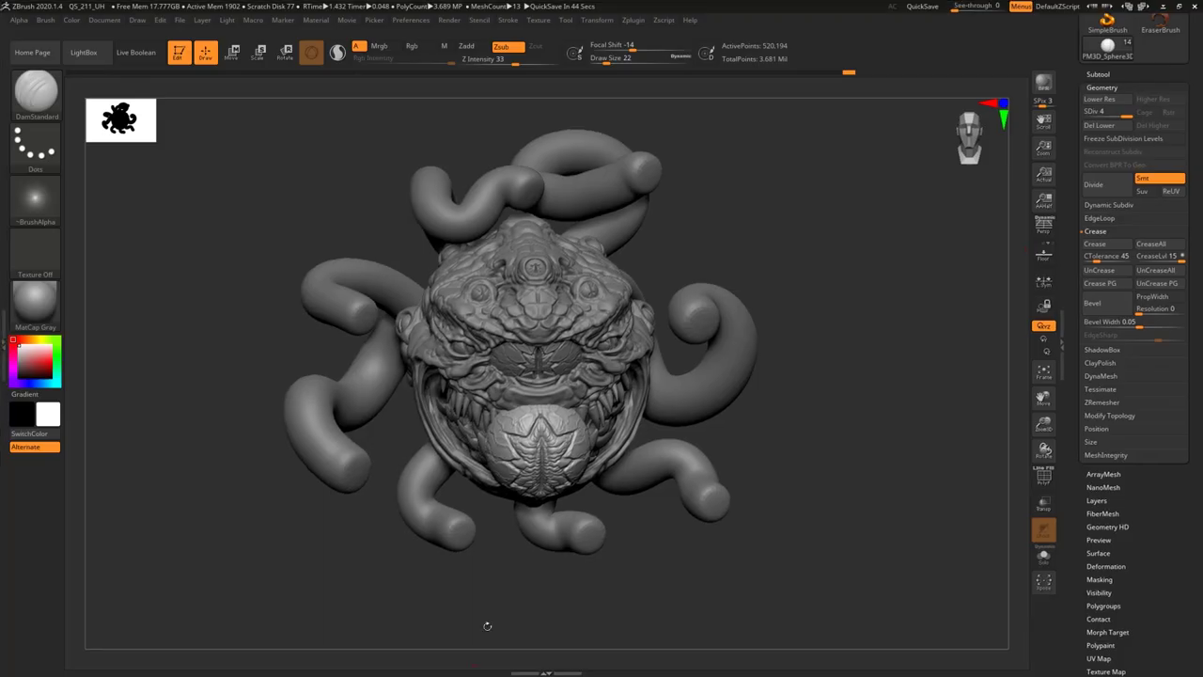
# Duplicate the sculpted eyeball subtool and move the copy away from the mouth toward the curled tentacle at the head's right side.
pyautogui.moveTo(764, 228)
pyautogui.mouseDown(button='right')
pyautogui.moveTo(818, 201)
pyautogui.moveTo(773, 259)
pyautogui.mouseUp(button='right')
pyautogui.keyDown('shift'); pyautogui.moveTo(773, 259); pyautogui.dragTo(730, 256); pyautogui.keyUp('shift')
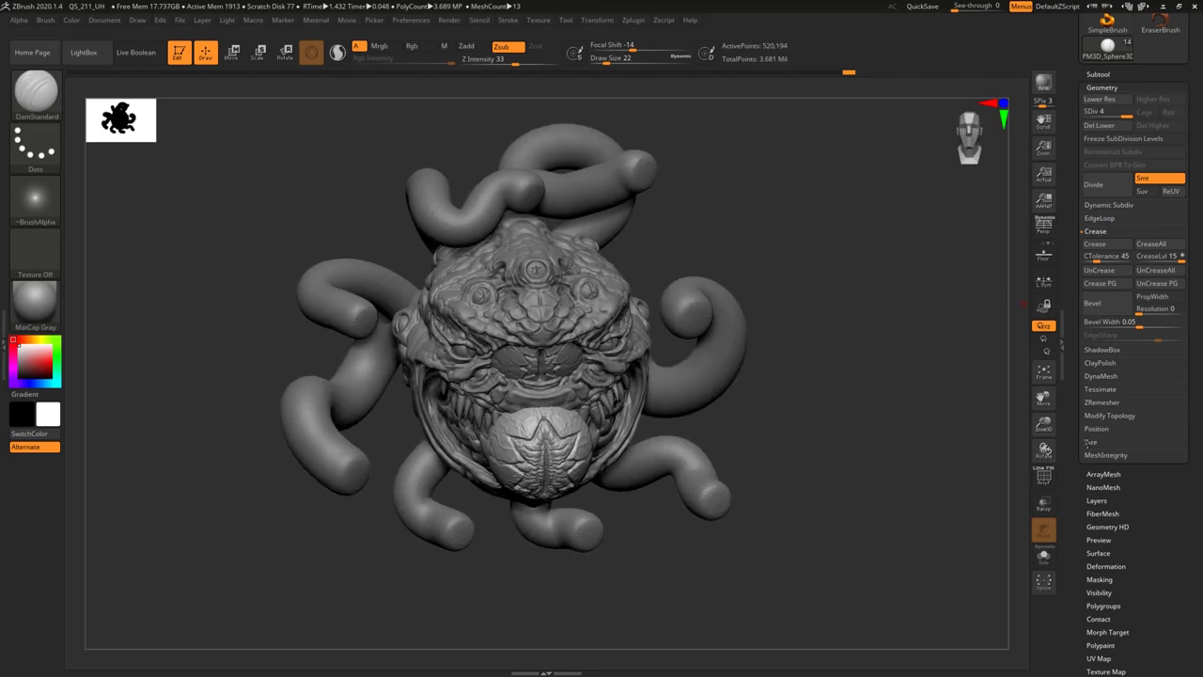
pyautogui.moveTo(1077, 306); pyautogui.dragTo(1077, 486)
pyautogui.click(1098, 253)
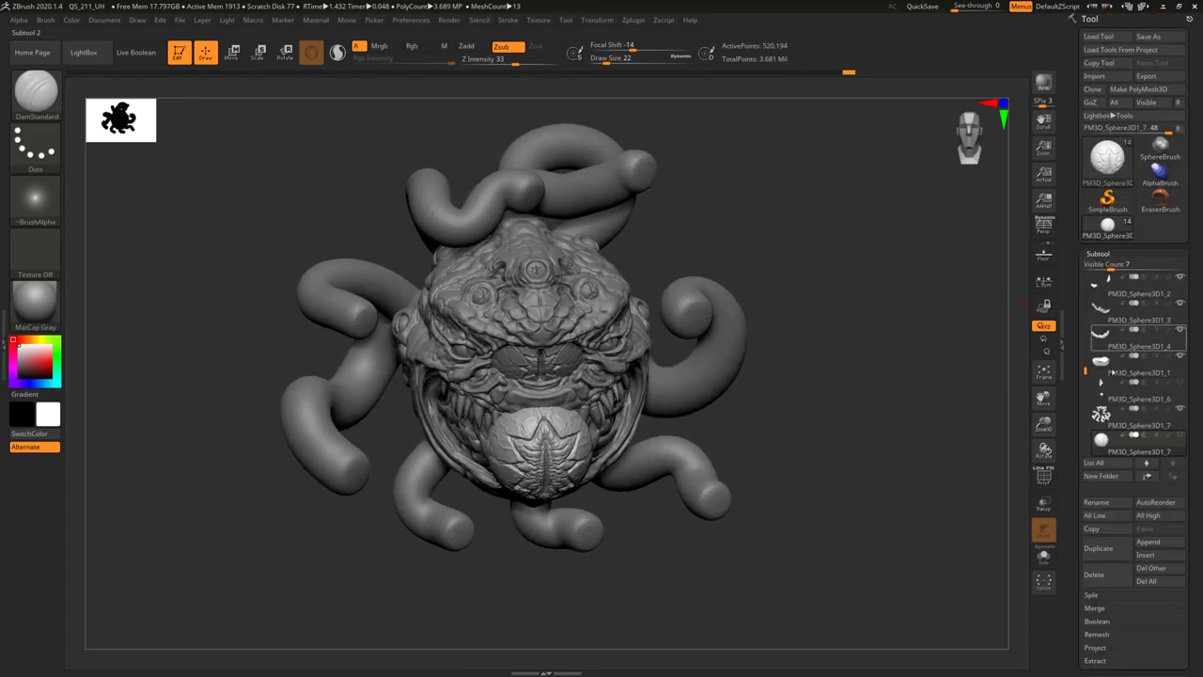
pyautogui.click(1112, 548)
pyautogui.press('w')
pyautogui.moveTo(474, 450); pyautogui.dragTo(635, 448)
pyautogui.moveTo(699, 384); pyautogui.dragTo(699, 275)
pyautogui.moveTo(827, 489); pyautogui.dragTo(761, 564)
pyautogui.moveTo(744, 294); pyautogui.dragTo(857, 246)
pyautogui.keyDown('shift'); pyautogui.moveTo(837, 151); pyautogui.dragTo(814, 357); pyautogui.keyUp('shift')
pyautogui.moveTo(741, 417); pyautogui.dragTo(741, 261)
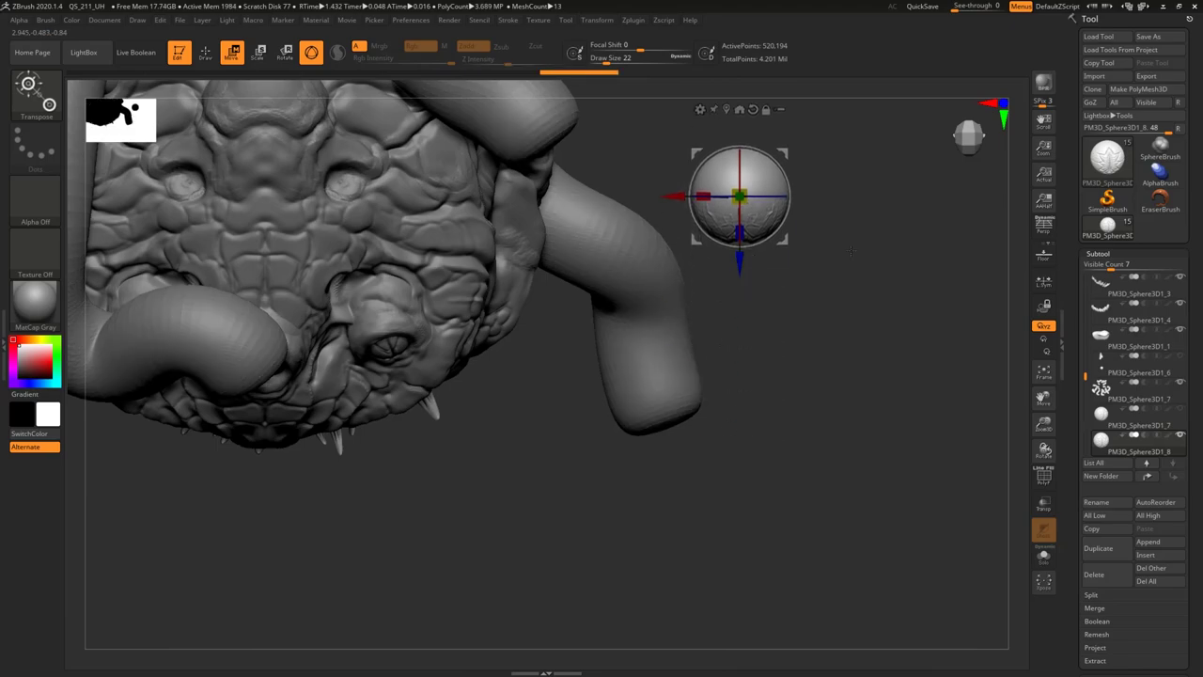
# Move and rotate the copied eyeball until it sits in the tip of the curled right tentacle.
pyautogui.keyDown('alt'); pyautogui.moveTo(808, 282); pyautogui.dragTo(793, 513); pyautogui.keyUp('alt')
pyautogui.moveTo(725, 493); pyautogui.dragTo(725, 370)
pyautogui.moveTo(658, 305); pyautogui.dragTo(591, 304)
pyautogui.moveTo(799, 414); pyautogui.dragTo(799, 235)
pyautogui.moveTo(657, 240); pyautogui.dragTo(656, 323)
pyautogui.moveTo(650, 381); pyautogui.dragTo(631, 389)
pyautogui.moveTo(832, 282); pyautogui.dragTo(707, 275)
pyautogui.moveTo(616, 363); pyautogui.dragTo(707, 355)
pyautogui.moveTo(785, 302); pyautogui.dragTo(782, 395)
# Duplicate the eyeball and move the copy across to the tip of the tentacle on the head's left side.
pyautogui.click(1107, 551)
pyautogui.moveTo(665, 376); pyautogui.dragTo(350, 382)
pyautogui.moveTo(344, 479); pyautogui.dragTo(344, 398)
pyautogui.moveTo(305, 335)
pyautogui.mouseDown()
pyautogui.moveTo(306, 297)
pyautogui.moveTo(307, 329)
pyautogui.mouseUp()
pyautogui.moveTo(333, 382); pyautogui.dragTo(358, 423)
# Rotate and nudge the copied eyeball to seat it in the left tentacle's tip, facing outward.
pyautogui.moveTo(279, 406); pyautogui.dragTo(267, 408)
pyautogui.moveTo(292, 489); pyautogui.dragTo(320, 517)
pyautogui.moveTo(376, 489); pyautogui.dragTo(329, 489)
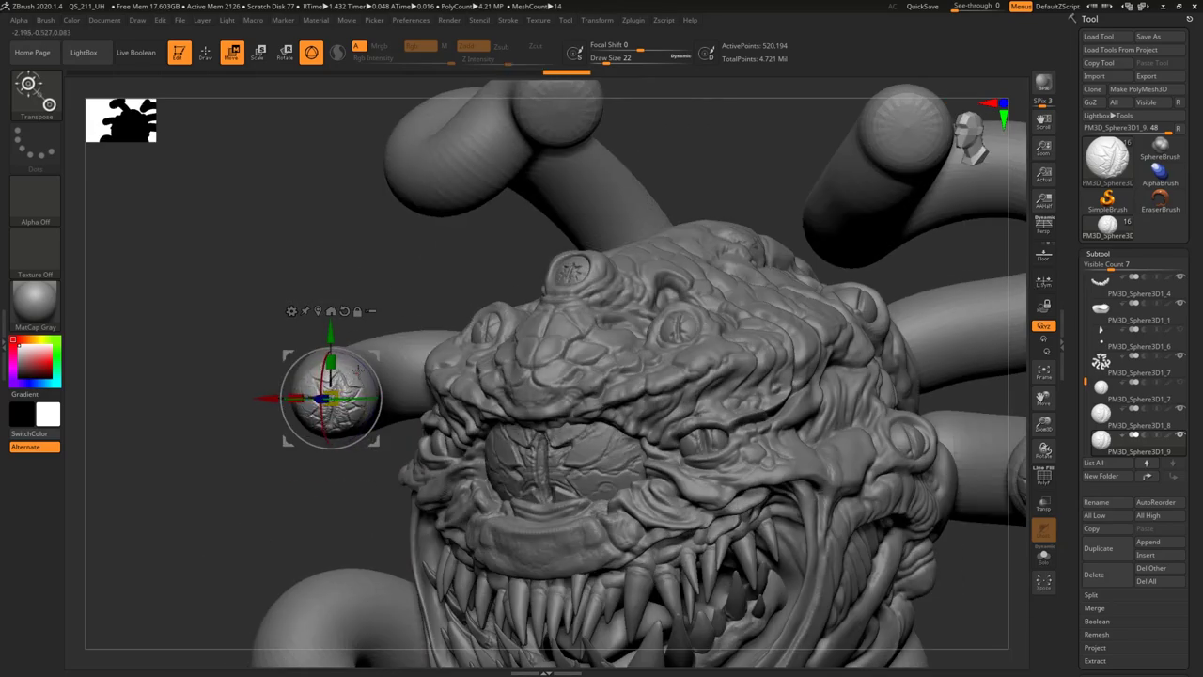
pyautogui.moveTo(355, 341); pyautogui.dragTo(350, 340)
pyautogui.moveTo(351, 442); pyautogui.dragTo(355, 447)
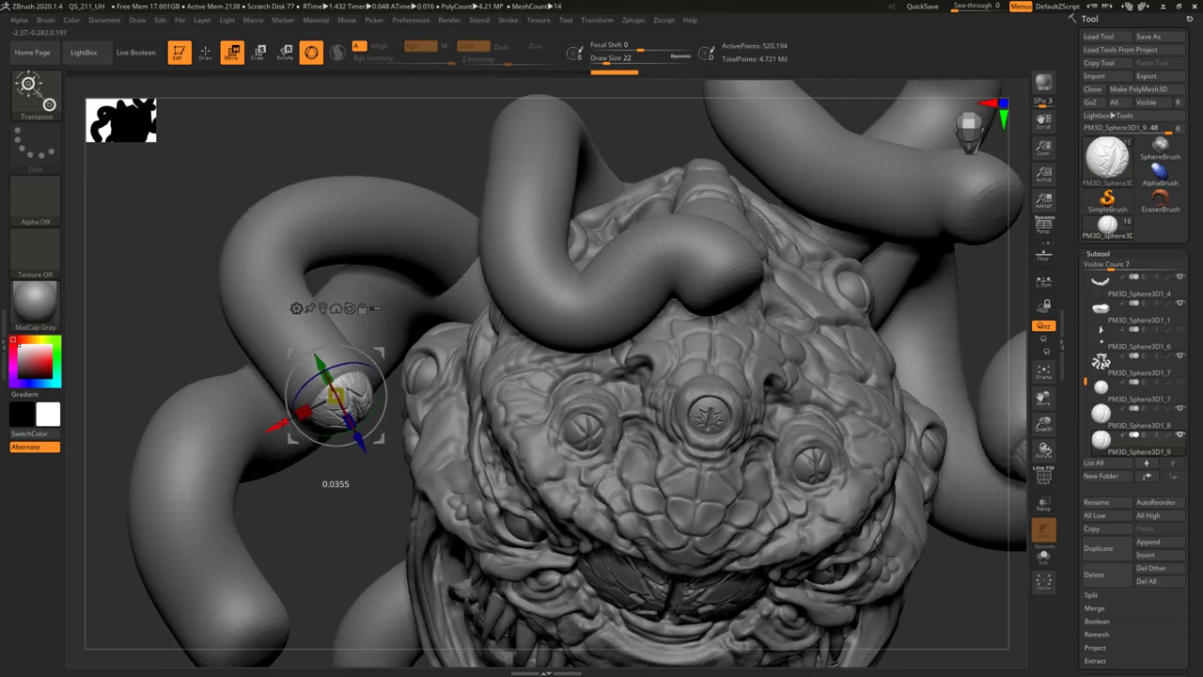
pyautogui.moveTo(378, 363); pyautogui.dragTo(368, 268, button='right')
pyautogui.keyDown('ctrl'); pyautogui.moveTo(368, 268); pyautogui.dragTo(419, 269, button='right'); pyautogui.keyUp('ctrl')
# Duplicate the eyeball and fit the copy, rotated outward, into the tip of the upper-left tentacle above the head.
pyautogui.click(1106, 551)
pyautogui.moveTo(283, 425); pyautogui.dragTo(378, 370)
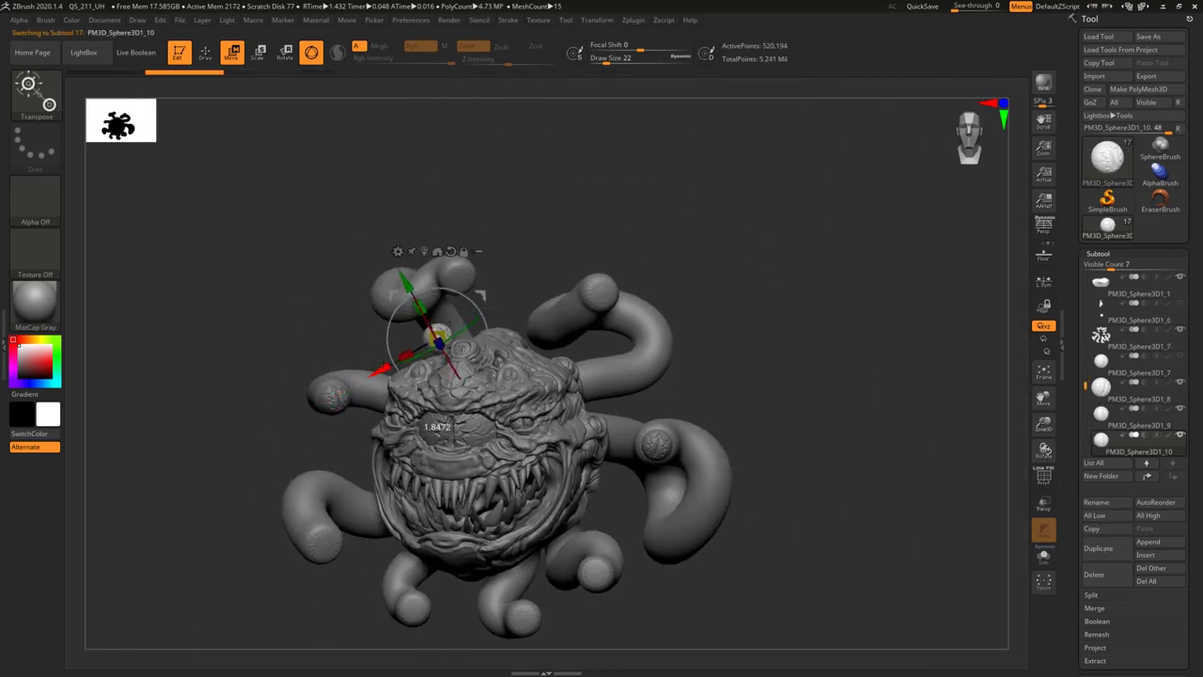
pyautogui.moveTo(478, 251); pyautogui.dragTo(506, 235)
pyautogui.moveTo(506, 235); pyautogui.dragTo(512, 320, button='right')
pyautogui.moveTo(512, 265); pyautogui.dragTo(523, 301)
pyautogui.moveTo(658, 315); pyautogui.dragTo(693, 348, button='right')
pyautogui.moveTo(693, 348); pyautogui.dragTo(658, 352, button='right')
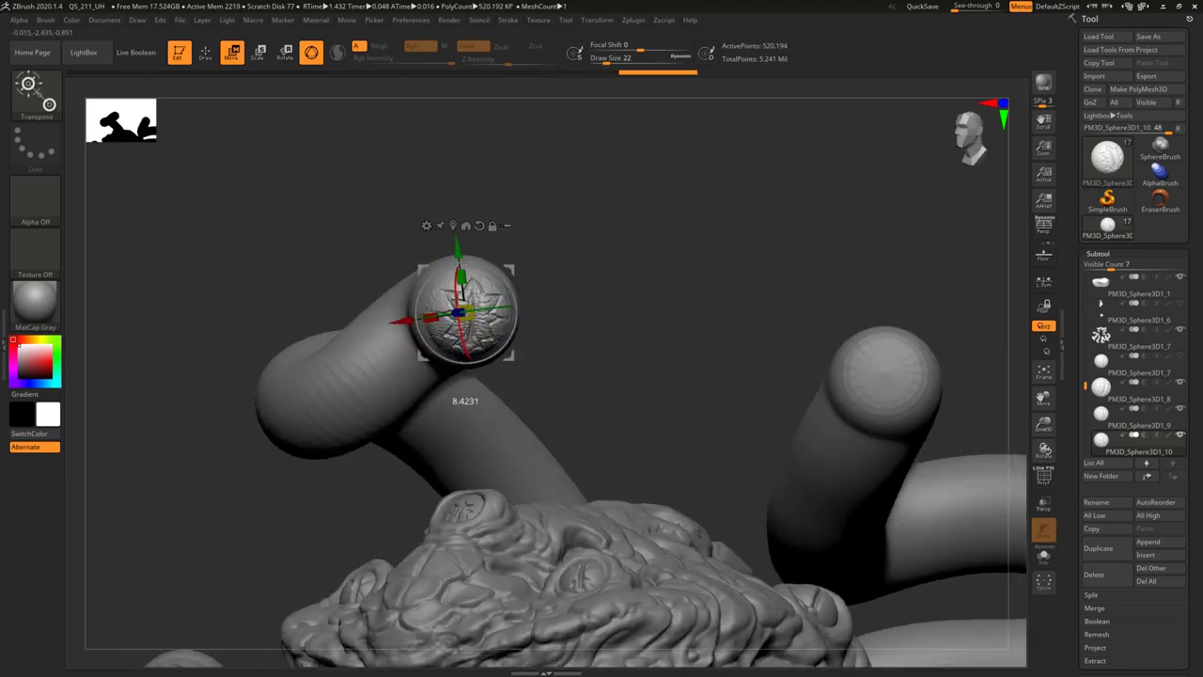
pyautogui.moveTo(532, 273); pyautogui.dragTo(508, 320, button='right')
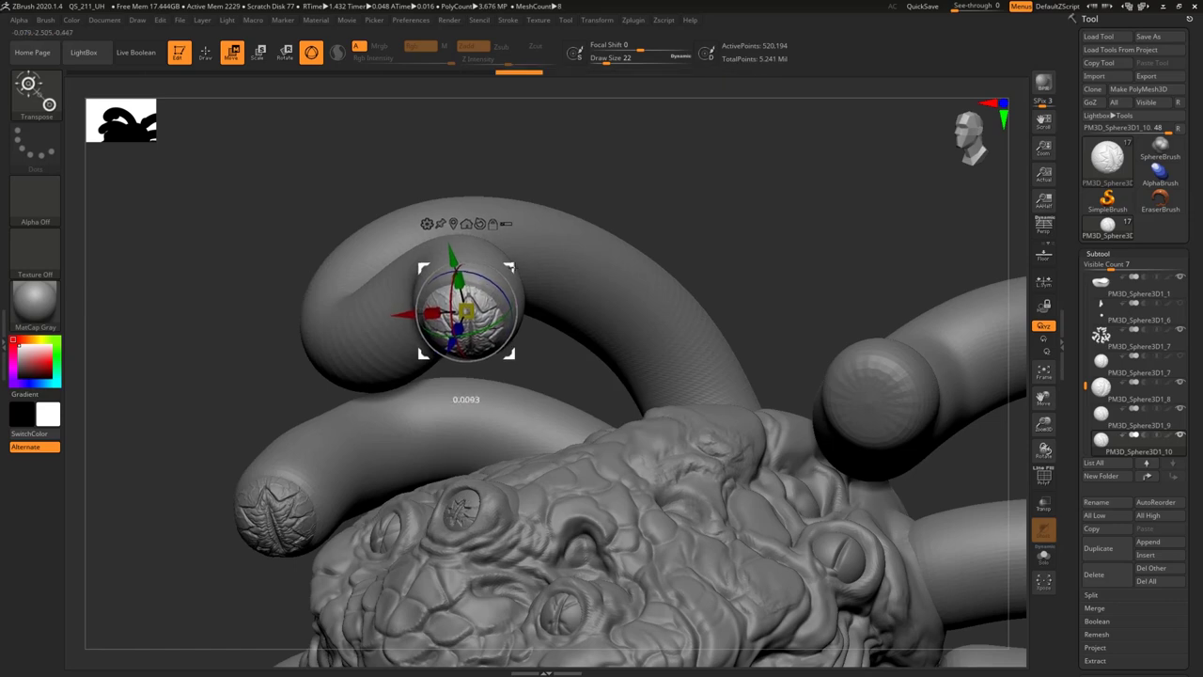
pyautogui.moveTo(656, 243); pyautogui.dragTo(999, 479, button='right')
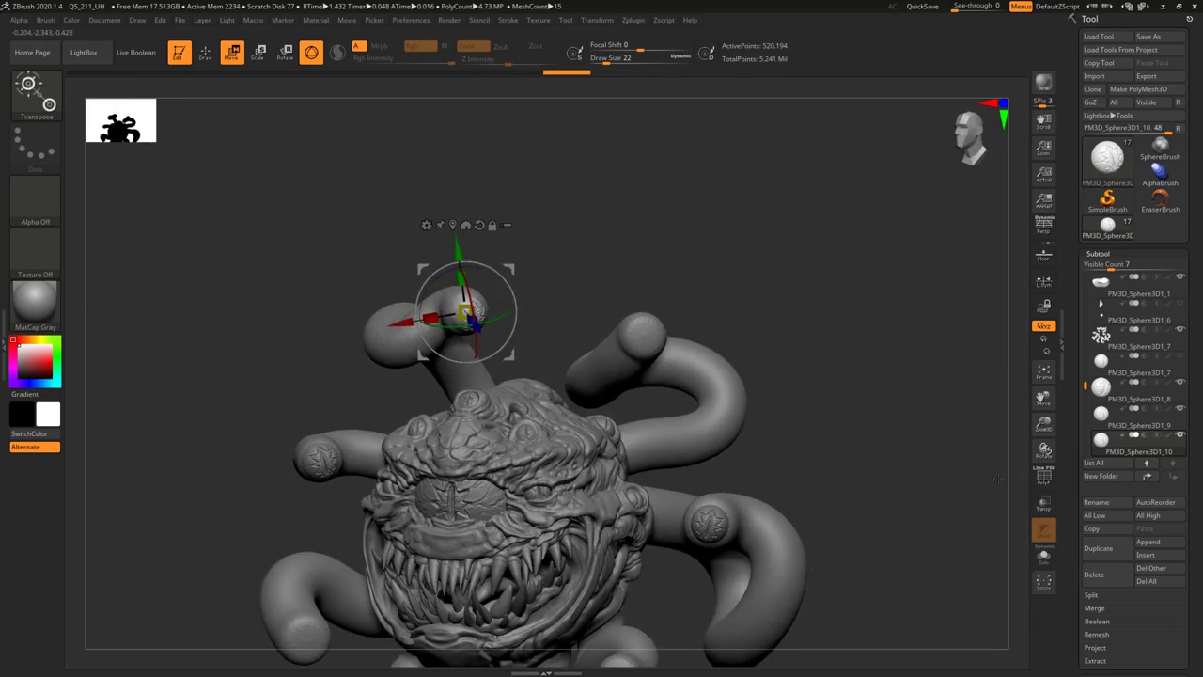
# Duplicate the eyeball and move the copy to the tip of the upper-right tentacle.
pyautogui.click(1113, 548)
pyautogui.moveTo(509, 355); pyautogui.dragTo(684, 370)
pyautogui.keyDown('ctrl'); pyautogui.moveTo(703, 165); pyautogui.dragTo(707, 299, button='right'); pyautogui.keyUp('ctrl')
pyautogui.moveTo(664, 396); pyautogui.dragTo(635, 294)
pyautogui.moveTo(698, 273); pyautogui.dragTo(686, 173, button='right')
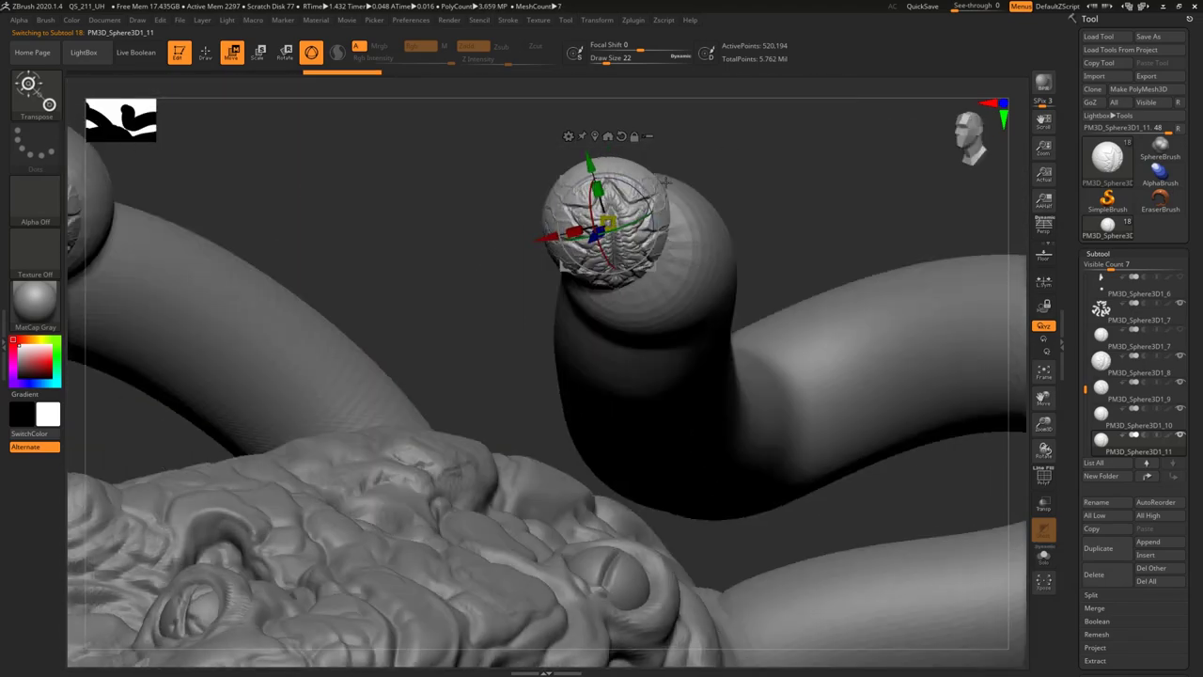
# Rotate and shift the copied eyeball so it is embedded in the upper-right tentacle's tip.
pyautogui.moveTo(655, 177); pyautogui.dragTo(685, 204)
pyautogui.moveTo(691, 216); pyautogui.dragTo(711, 249, button='right')
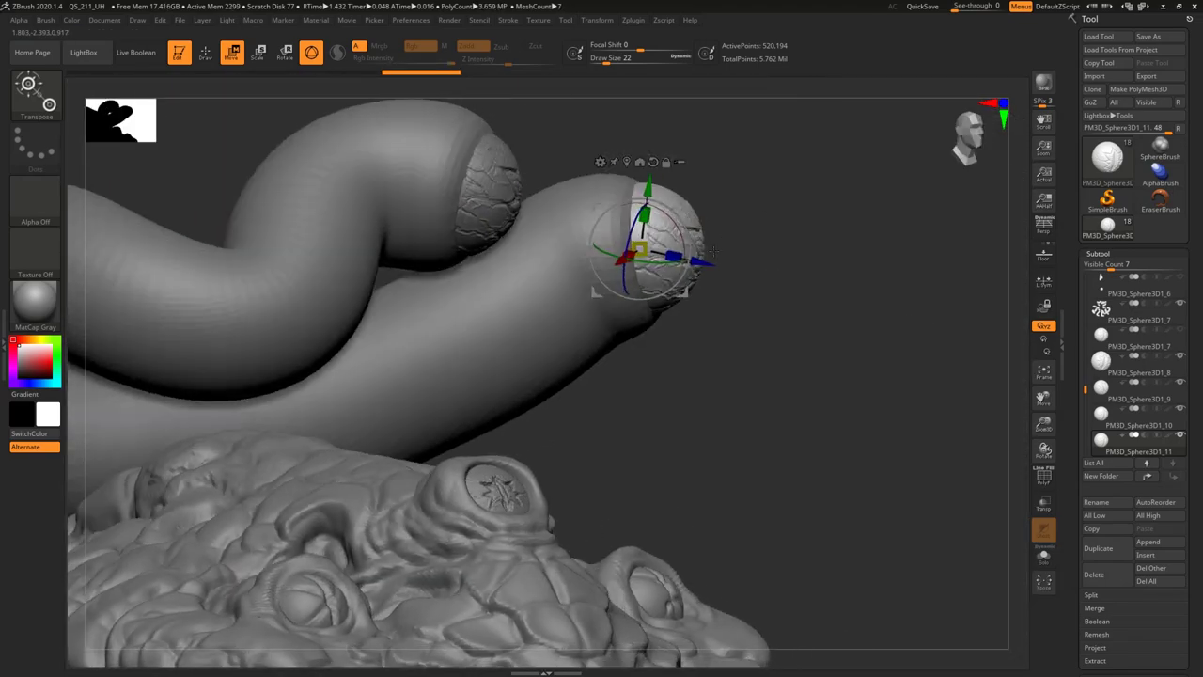
pyautogui.moveTo(693, 226); pyautogui.dragTo(688, 210)
pyautogui.moveTo(729, 218); pyautogui.dragTo(666, 225, button='right')
pyautogui.moveTo(677, 207); pyautogui.dragTo(664, 233)
pyautogui.keyDown('ctrl'); pyautogui.moveTo(780, 282); pyautogui.dragTo(860, 282, button='right'); pyautogui.keyUp('ctrl')
pyautogui.keyDown('ctrl'); pyautogui.moveTo(860, 282); pyautogui.dragTo(893, 329, button='right'); pyautogui.keyUp('ctrl')
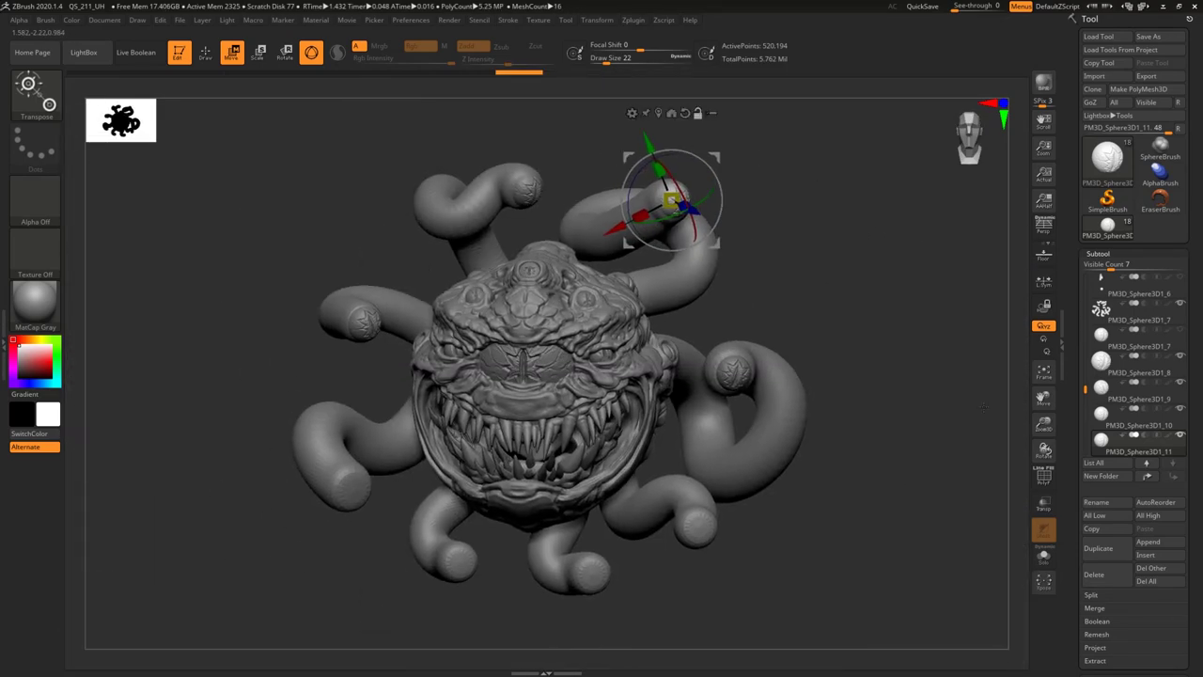
# Duplicate the eyeball and move the copy down to the tip of the lower-right tentacle.
pyautogui.click(1117, 548)
pyautogui.moveTo(846, 273); pyautogui.dragTo(820, 315, button='right')
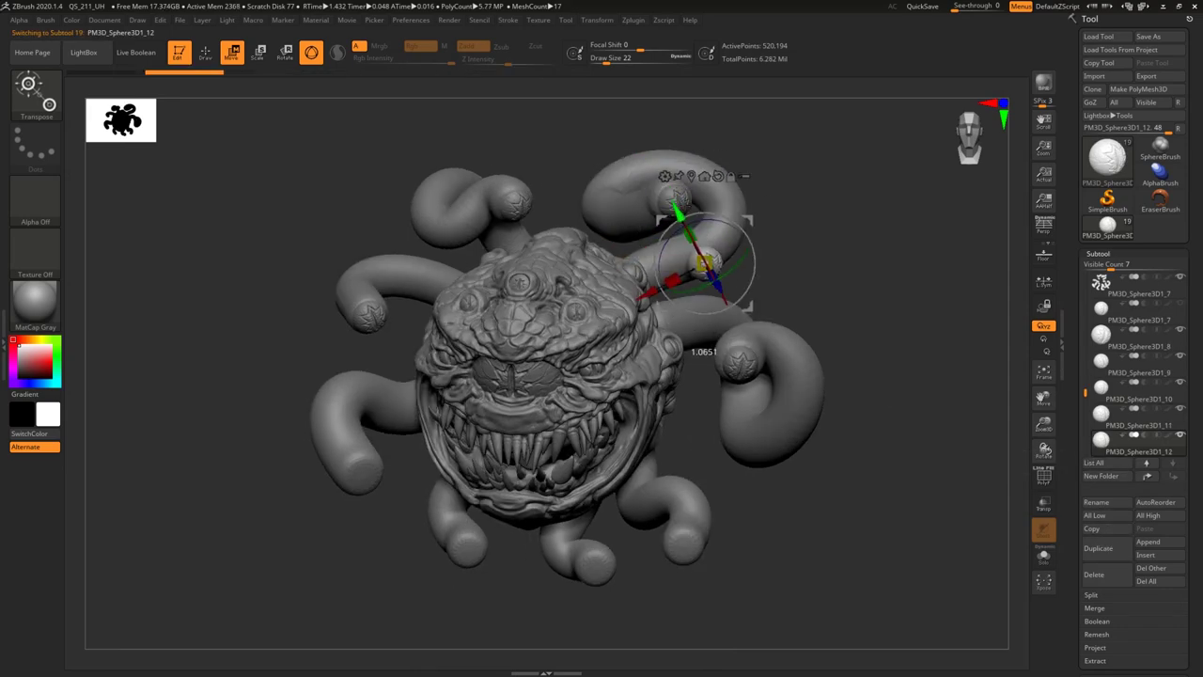
pyautogui.moveTo(864, 435); pyautogui.dragTo(725, 491)
pyautogui.moveTo(743, 484); pyautogui.dragTo(865, 441, button='right')
pyautogui.moveTo(729, 491); pyautogui.dragTo(908, 434)
pyautogui.moveTo(909, 434); pyautogui.dragTo(799, 438, button='right')
pyautogui.moveTo(823, 442); pyautogui.dragTo(765, 448)
pyautogui.moveTo(766, 448); pyautogui.dragTo(853, 460, button='right')
pyautogui.moveTo(851, 446); pyautogui.dragTo(796, 449)
pyautogui.moveTo(865, 461); pyautogui.dragTo(847, 508, button='right')
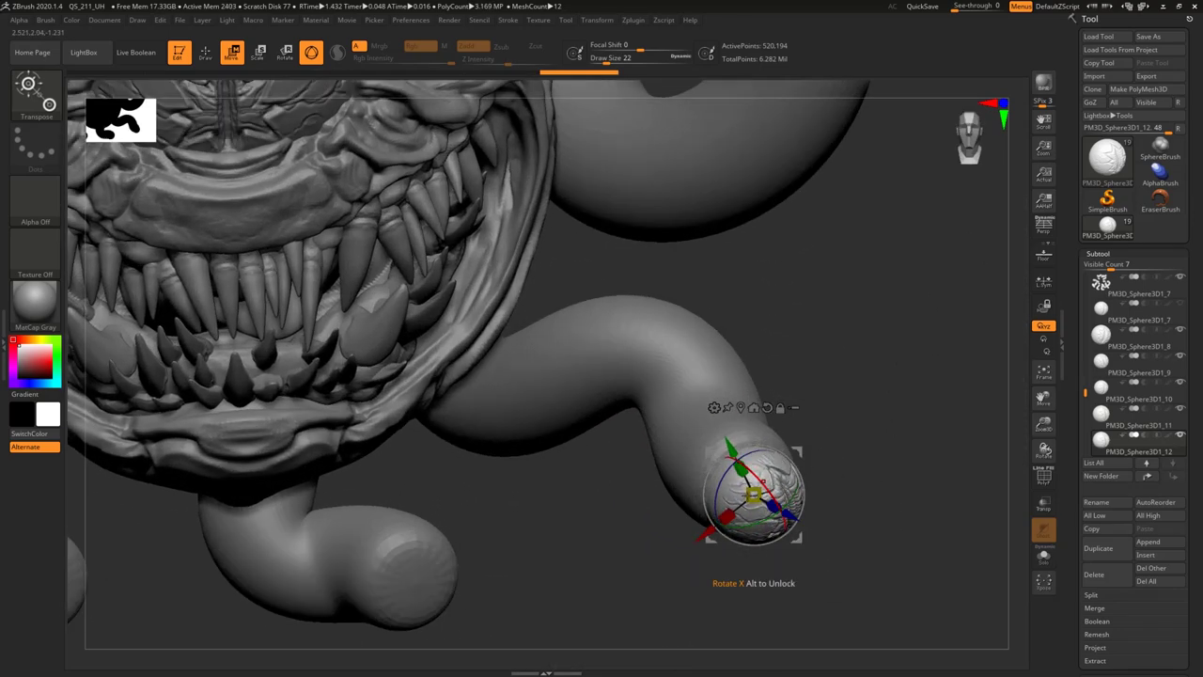
# Rotate and nudge the copied eyeball until it sits flush in the lower-right tentacle's tip.
pyautogui.moveTo(763, 523); pyautogui.dragTo(743, 526)
pyautogui.moveTo(856, 452); pyautogui.dragTo(945, 456, button='right')
pyautogui.moveTo(787, 458); pyautogui.dragTo(788, 464)
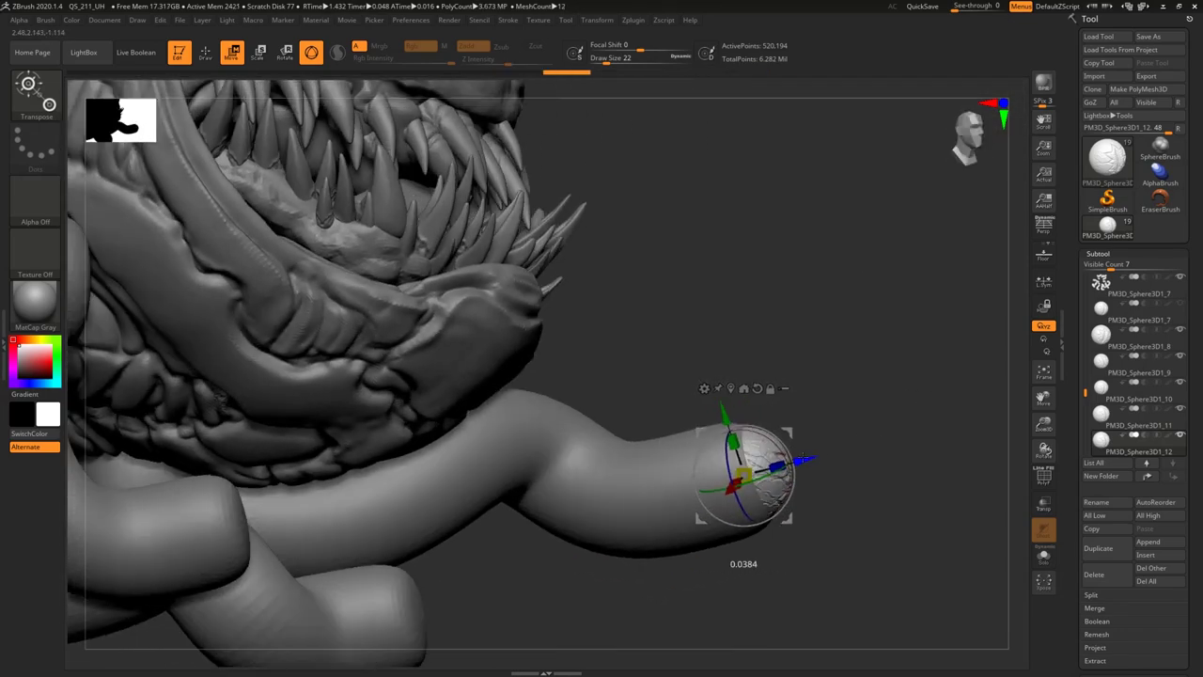
pyautogui.moveTo(926, 452); pyautogui.dragTo(898, 357, button='right')
pyautogui.moveTo(898, 355); pyautogui.dragTo(916, 399)
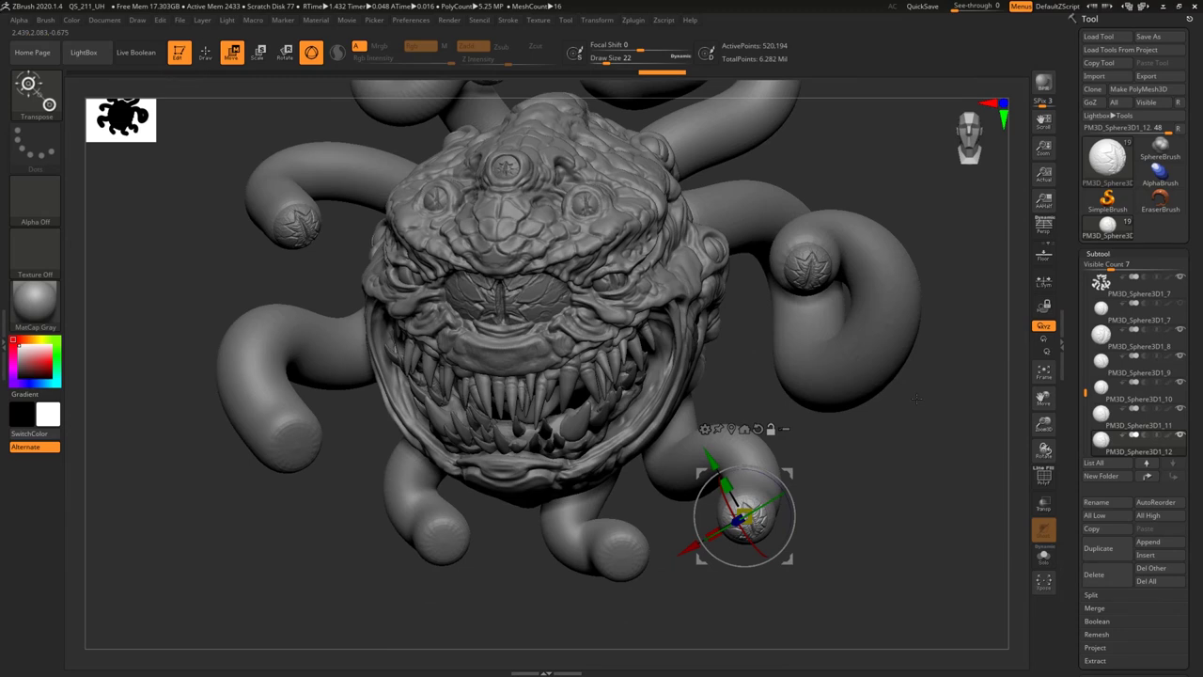
pyautogui.moveTo(861, 461); pyautogui.dragTo(888, 374)
pyautogui.keyDown('alt'); pyautogui.moveTo(888, 374); pyautogui.dragTo(900, 418); pyautogui.keyUp('alt')
pyautogui.moveTo(774, 465); pyautogui.dragTo(771, 465)
pyautogui.moveTo(850, 420); pyautogui.dragTo(657, 480)
# Duplicate the eyeball and move the copy to the tip of the tentacle directly beneath the jaw.
pyautogui.click(1099, 551)
pyautogui.keyDown('alt'); pyautogui.moveTo(733, 535); pyautogui.dragTo(738, 573); pyautogui.keyUp('alt')
pyautogui.moveTo(738, 573); pyautogui.dragTo(790, 570)
pyautogui.moveTo(657, 480); pyautogui.dragTo(384, 504)
pyautogui.moveTo(564, 564); pyautogui.dragTo(649, 555)
pyautogui.keyDown('alt'); pyautogui.moveTo(649, 555); pyautogui.dragTo(883, 167); pyautogui.keyUp('alt')
pyautogui.moveTo(647, 348); pyautogui.dragTo(645, 355)
# Fine-tune the copied eyeball's position and rotation so it is seated in the tip of the tentacle beneath the jaw.
pyautogui.moveTo(700, 249); pyautogui.dragTo(695, 470)
pyautogui.keyDown('alt'); pyautogui.moveTo(695, 527); pyautogui.dragTo(698, 564); pyautogui.keyUp('alt')
pyautogui.moveTo(556, 315); pyautogui.dragTo(555, 315)
pyautogui.moveTo(649, 536); pyautogui.dragTo(799, 498)
pyautogui.moveTo(641, 414); pyautogui.dragTo(635, 417)
pyautogui.moveTo(714, 423); pyautogui.dragTo(649, 393)
pyautogui.keyDown('alt'); pyautogui.moveTo(588, 519); pyautogui.dragTo(601, 414); pyautogui.keyUp('alt')
pyautogui.moveTo(837, 282); pyautogui.dragTo(857, 355)
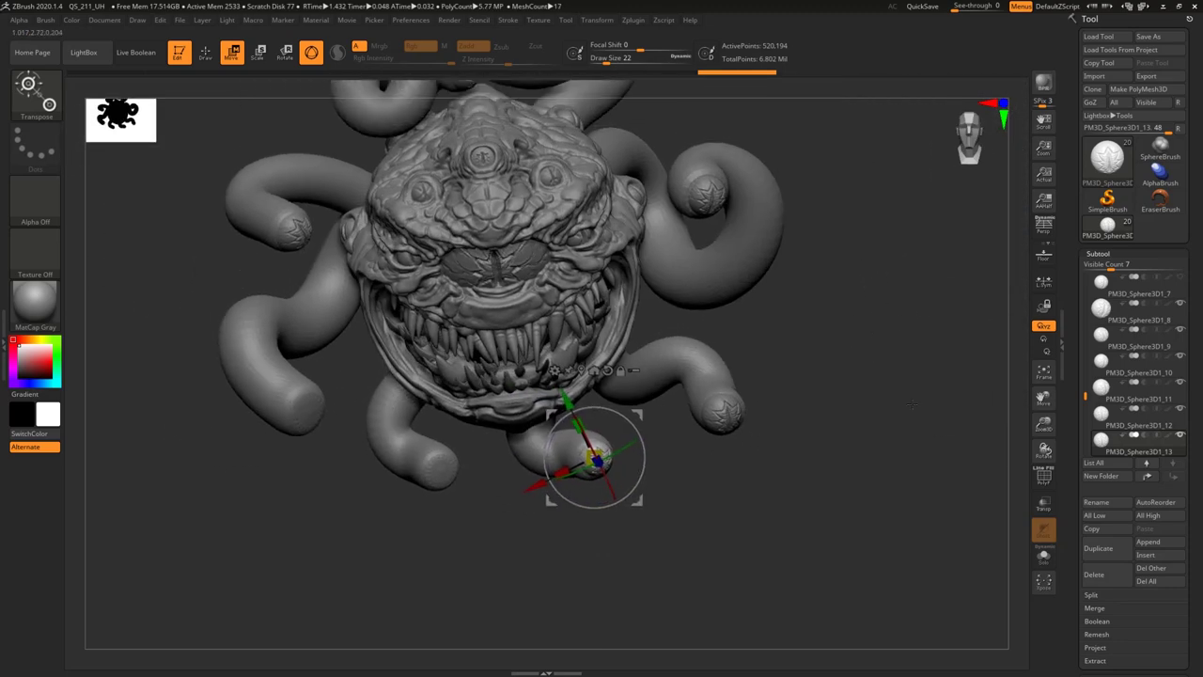
# Duplicate the eyeball, move the copy to the tip of the lower-left tentacle beneath the jaw and fit its size.
pyautogui.click(1098, 548)
pyautogui.moveTo(583, 545); pyautogui.dragTo(546, 592)
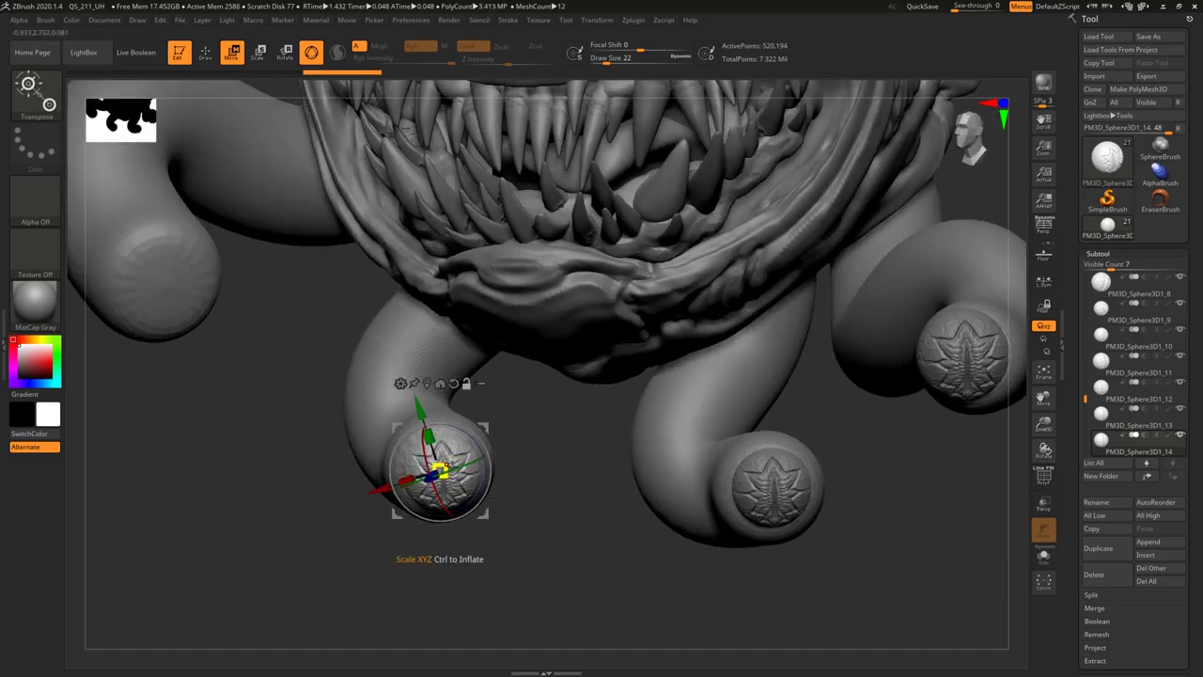
pyautogui.moveTo(465, 466); pyautogui.dragTo(468, 475)
pyautogui.moveTo(620, 555); pyautogui.dragTo(597, 418)
# Duplicate the eyeball again, move the copy to the outer lower-left tentacle and rotate it into the tip.
pyautogui.hotkey('ctrl', 'shift', 'd')
pyautogui.moveTo(480, 423); pyautogui.dragTo(329, 316)
pyautogui.moveTo(221, 437); pyautogui.dragTo(262, 373)
pyautogui.moveTo(212, 460); pyautogui.dragTo(117, 466)
pyautogui.moveTo(259, 376); pyautogui.dragTo(271, 377)
pyautogui.moveTo(729, 362); pyautogui.dragTo(799, 357)
pyautogui.keyDown('alt'); pyautogui.moveTo(799, 357); pyautogui.dragTo(785, 385); pyautogui.keyUp('alt')
# Select the large central eyeball and fine-tune its position in the eye socket.
pyautogui.press('n')
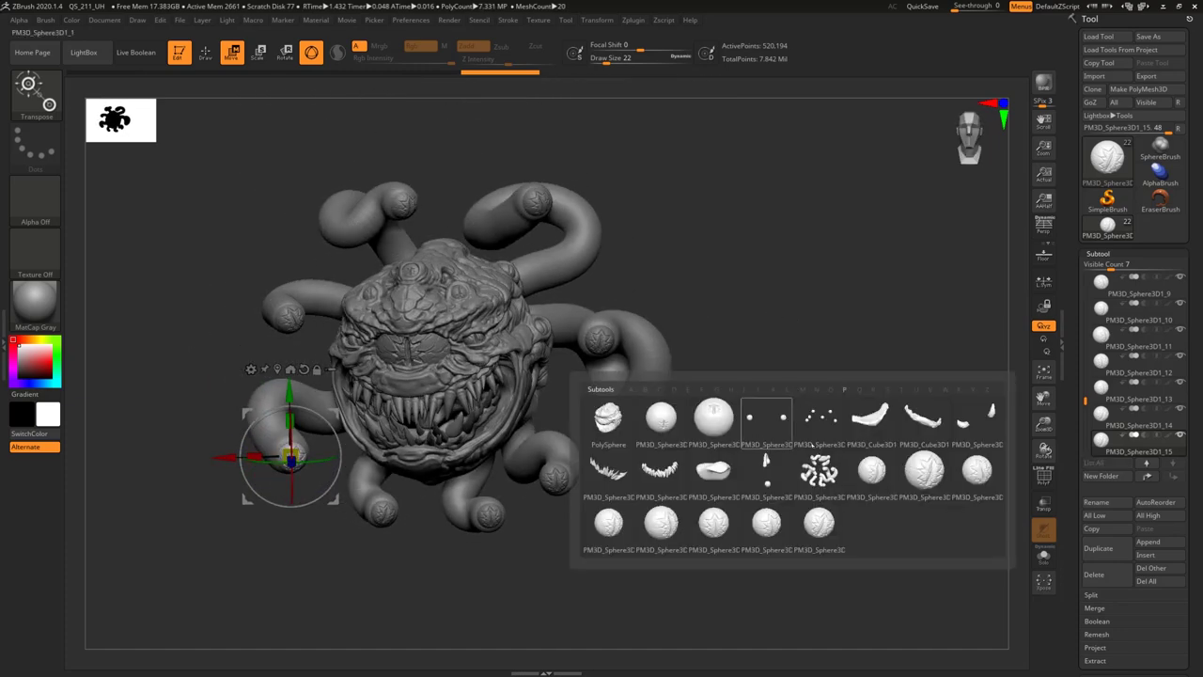
pyautogui.click(819, 470)
pyautogui.moveTo(814, 310)
pyautogui.mouseDown()
pyautogui.moveTo(860, 273)
pyautogui.moveTo(874, 315)
pyautogui.moveTo(829, 301)
pyautogui.mouseUp()
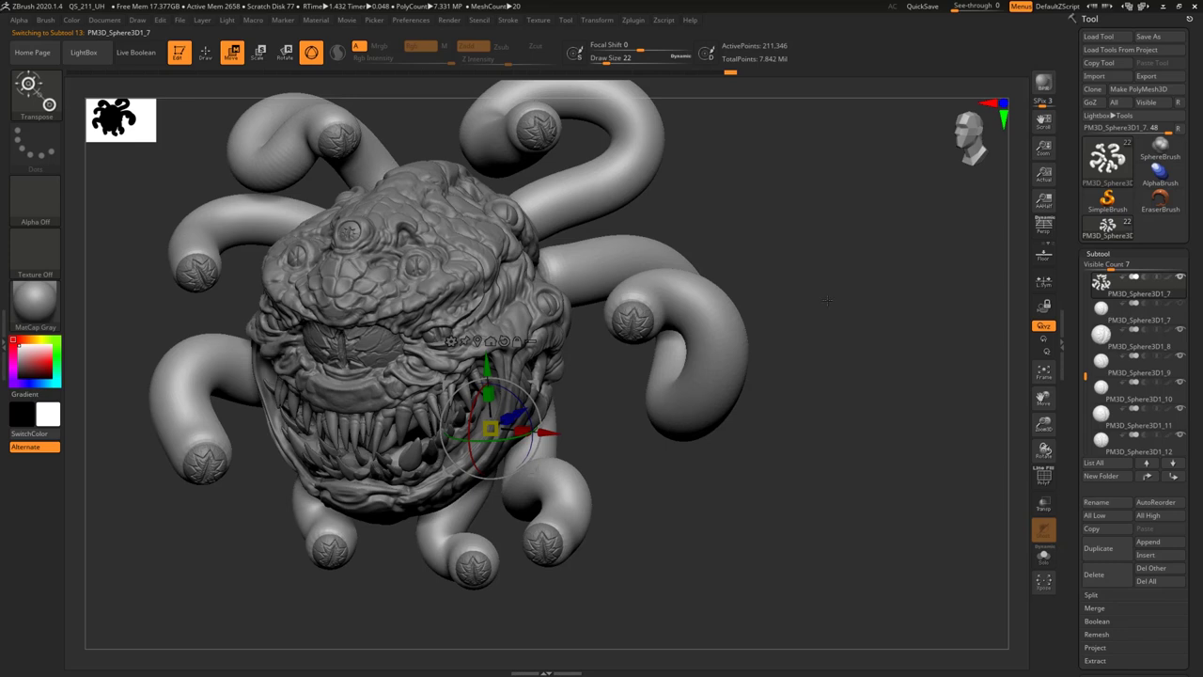
pyautogui.press('n')
pyautogui.moveTo(729, 346)
pyautogui.click(690, 329)
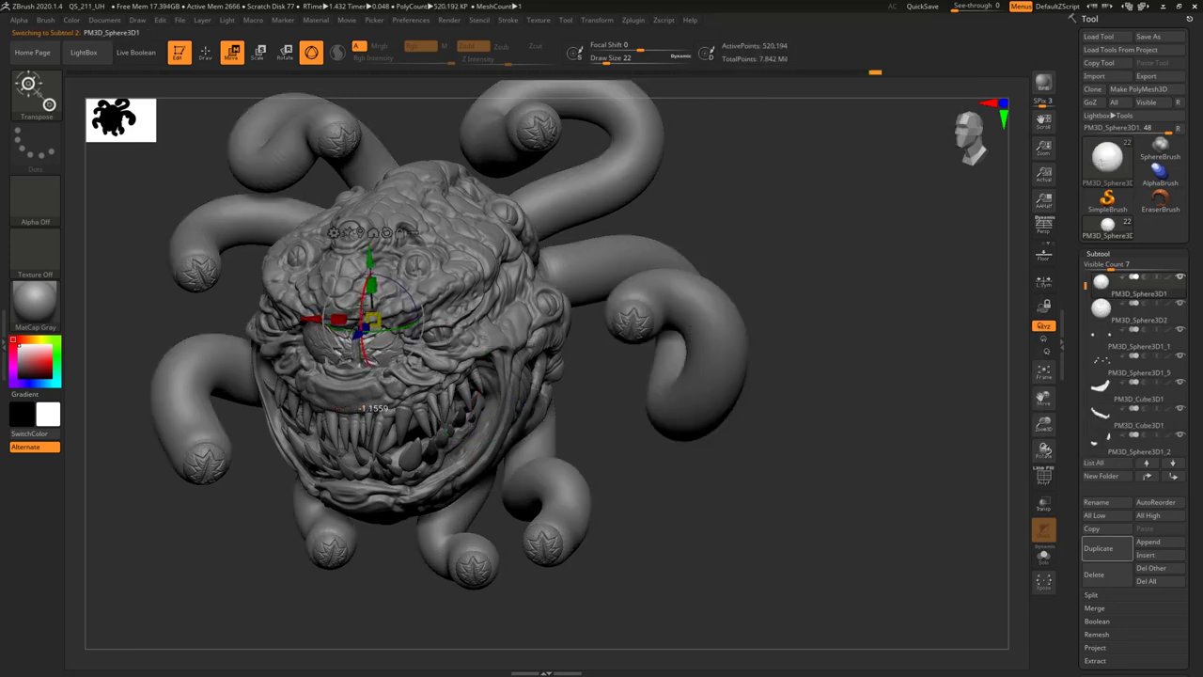
pyautogui.moveTo(799, 348); pyautogui.dragTo(872, 326)
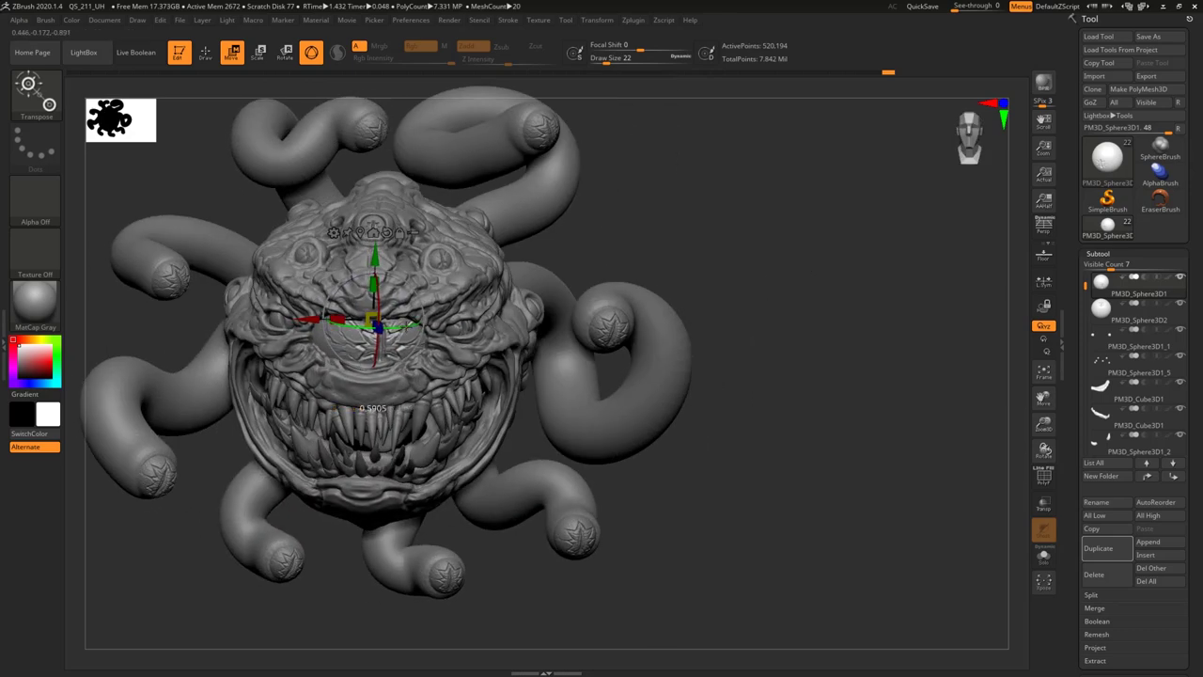
pyautogui.moveTo(681, 239); pyautogui.dragTo(675, 273)
pyautogui.moveTo(305, 319); pyautogui.dragTo(307, 318)
pyautogui.moveTo(776, 280)
pyautogui.mouseDown()
pyautogui.moveTo(734, 251)
pyautogui.moveTo(747, 237)
pyautogui.moveTo(805, 230)
pyautogui.moveTo(792, 243)
pyautogui.moveTo(867, 256)
pyautogui.moveTo(891, 317)
pyautogui.moveTo(871, 329)
pyautogui.moveTo(877, 367)
pyautogui.moveTo(842, 340)
pyautogui.moveTo(844, 352)
pyautogui.mouseUp()
# Set up the Standard brush with the Spray stroke, Alpha 58 and Zsub for carving skin wrinkles.
pyautogui.press('b')
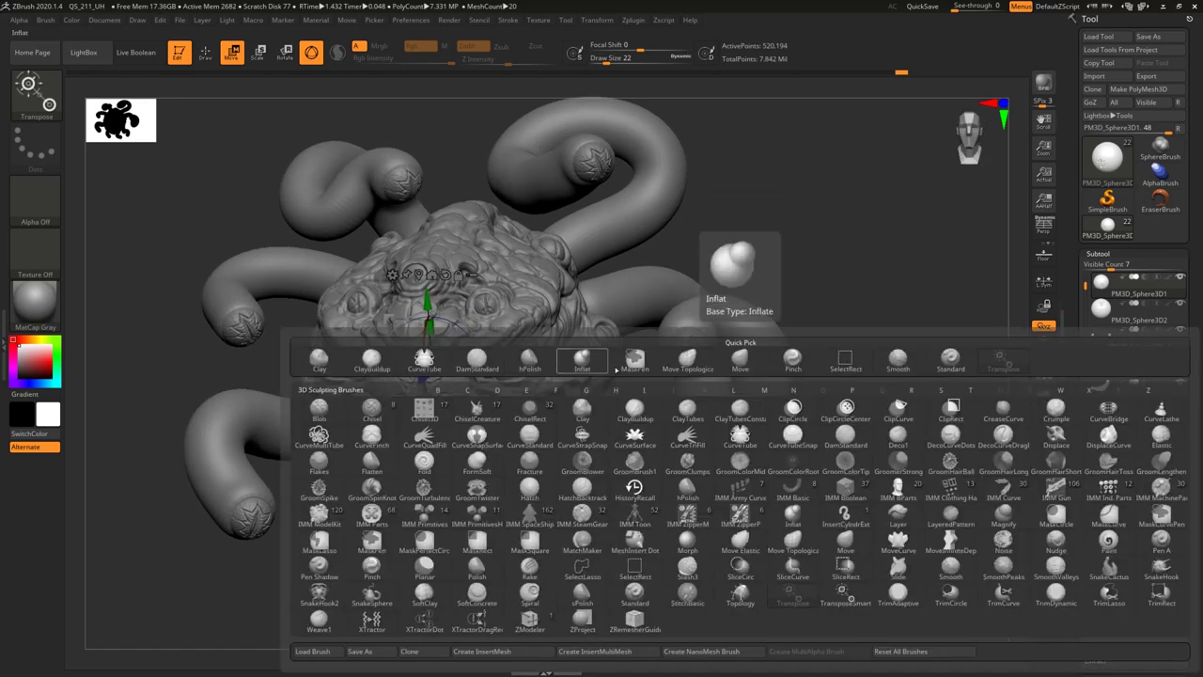
pyautogui.click(949, 359)
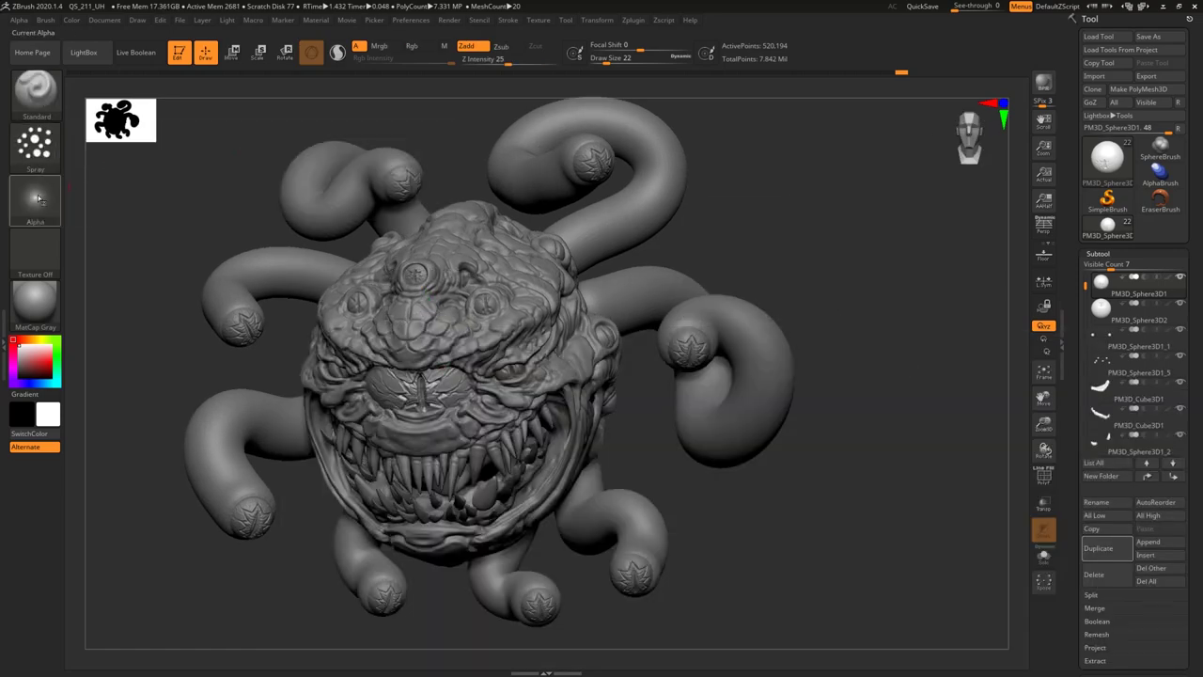
pyautogui.click(503, 47)
# Select the tentacles, set the draw size to 112 and divide the mesh up to subdivision level 5.
pyautogui.press('n')
pyautogui.click(736, 442)
pyautogui.press('space')
pyautogui.click(859, 318)
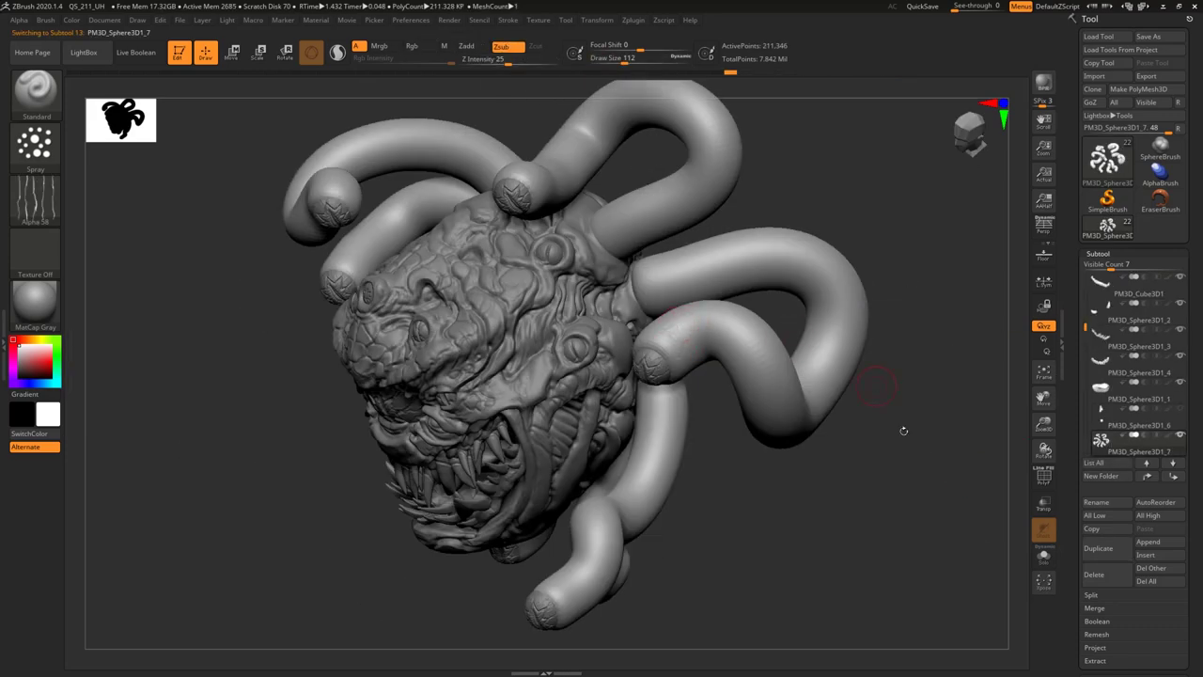
pyautogui.moveTo(903, 431); pyautogui.dragTo(940, 427)
pyautogui.moveTo(1081, 611); pyautogui.dragTo(1081, 337)
pyautogui.click(1112, 316)
pyautogui.click(1112, 315)
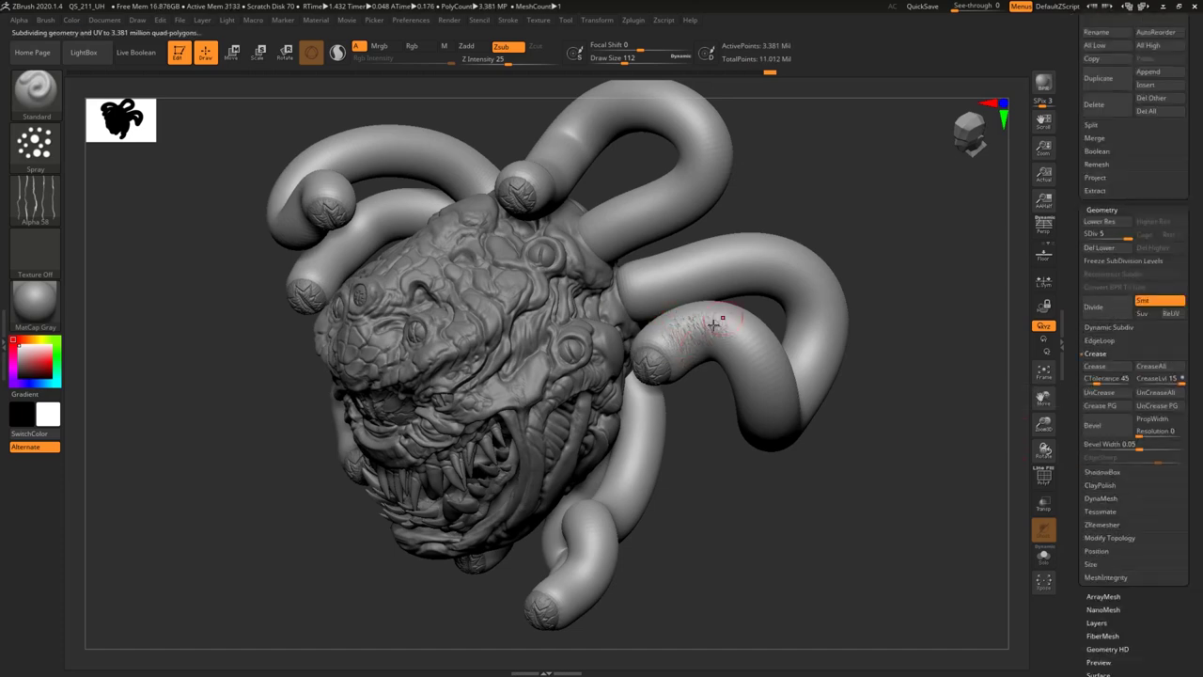
# Set the draw size to 163 and spray fine wrinkles along the tall upper-right tentacle, softening them where needed.
pyautogui.keyDown('shift'); pyautogui.moveTo(850, 431); pyautogui.dragTo(768, 379); pyautogui.keyUp('shift')
pyautogui.moveTo(827, 343); pyautogui.dragTo(916, 352)
pyautogui.press('s')
pyautogui.moveTo(536, 261); pyautogui.dragTo(600, 248)
pyautogui.moveTo(641, 246)
pyautogui.mouseDown()
pyautogui.moveTo(687, 207)
pyautogui.moveTo(610, 161)
pyautogui.moveTo(624, 173)
pyautogui.mouseUp()
pyautogui.moveTo(554, 266)
pyautogui.mouseDown()
pyautogui.moveTo(541, 287)
pyautogui.moveTo(545, 270)
pyautogui.mouseUp()
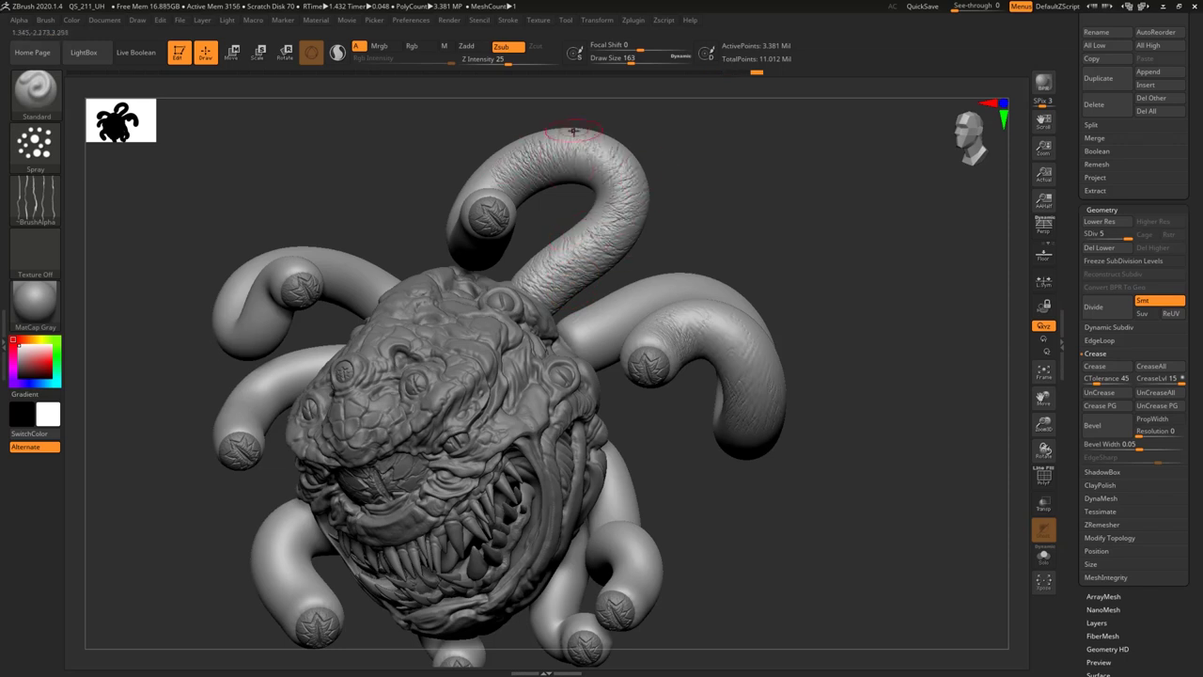
pyautogui.moveTo(604, 177)
pyautogui.mouseDown()
pyautogui.moveTo(633, 203)
pyautogui.moveTo(571, 233)
pyautogui.mouseUp()
pyautogui.keyDown('alt'); pyautogui.moveTo(588, 235); pyautogui.dragTo(594, 254, button='right'); pyautogui.keyUp('alt')
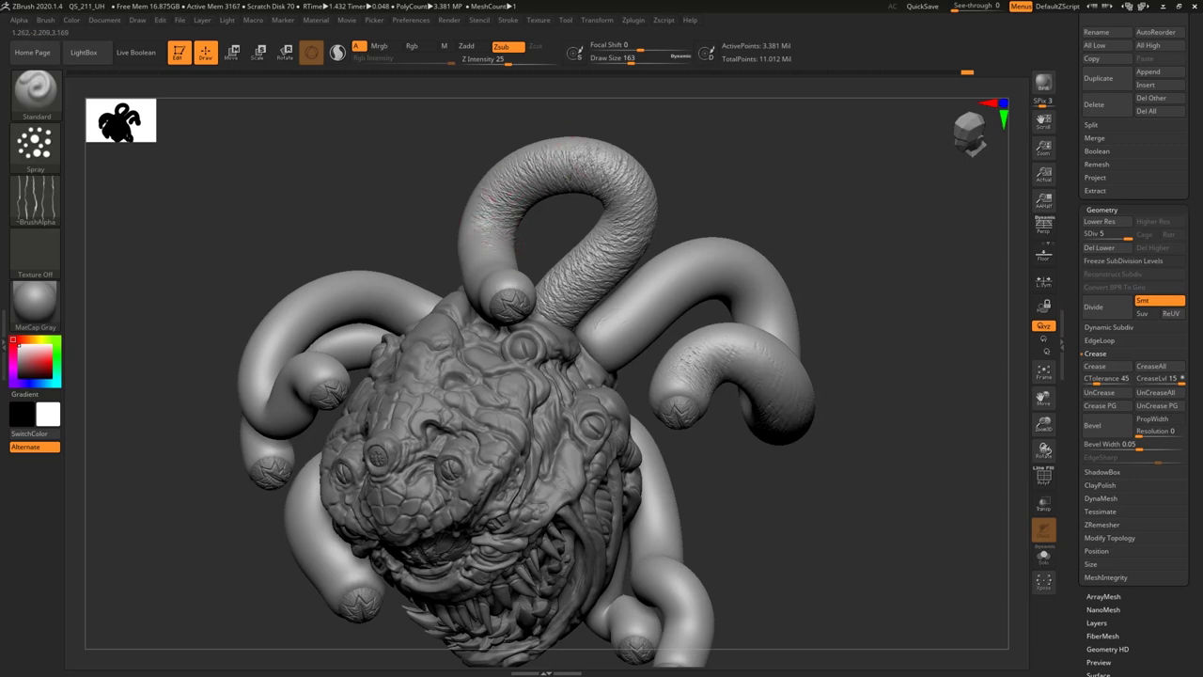
pyautogui.press('shift')
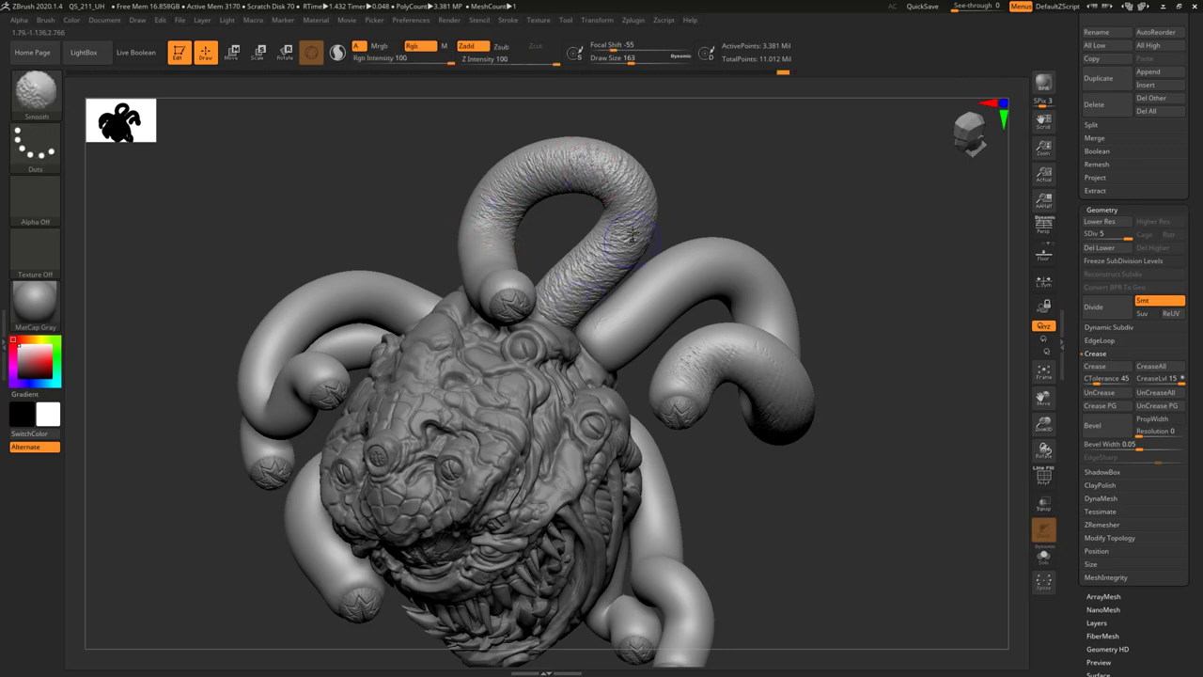
pyautogui.moveTo(649, 194)
pyautogui.mouseDown(button='right')
pyautogui.moveTo(731, 184)
pyautogui.moveTo(720, 188)
pyautogui.moveTo(758, 195)
pyautogui.mouseUp(button='right')
# Switch to the SoftConcrete brush and stroke a cracked-scale pattern over the upper-right tentacle, partly smoothing it.
pyautogui.press('b')
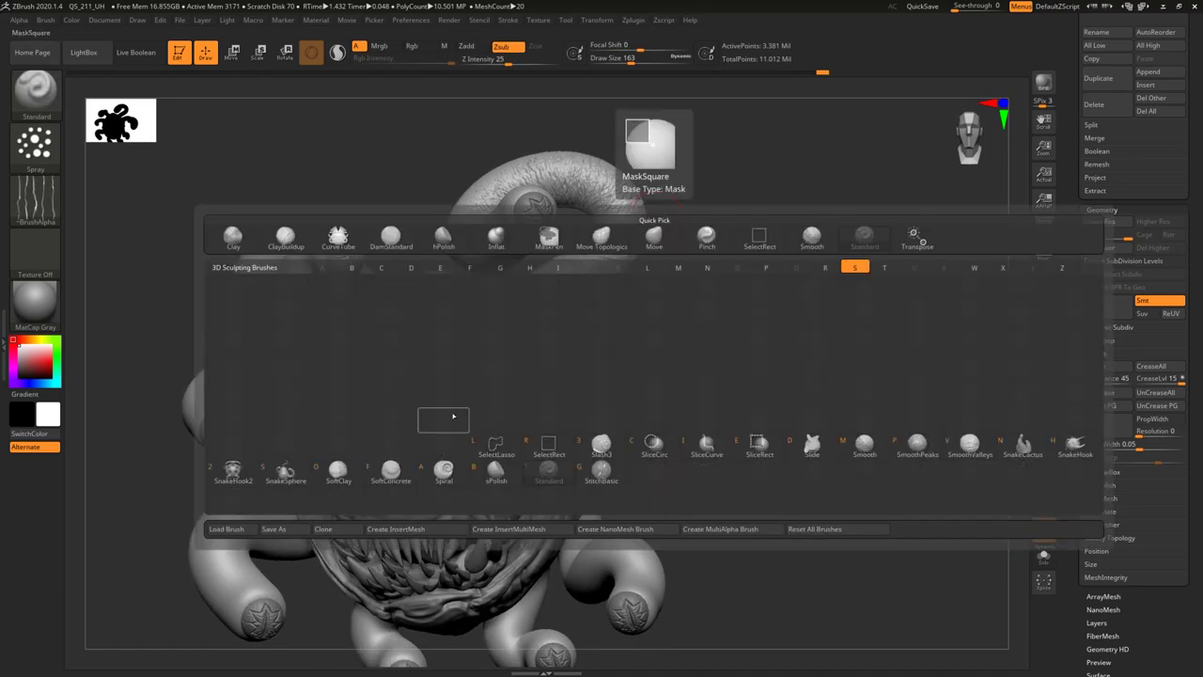
pyautogui.click(85, 54)
pyautogui.click(195, 87)
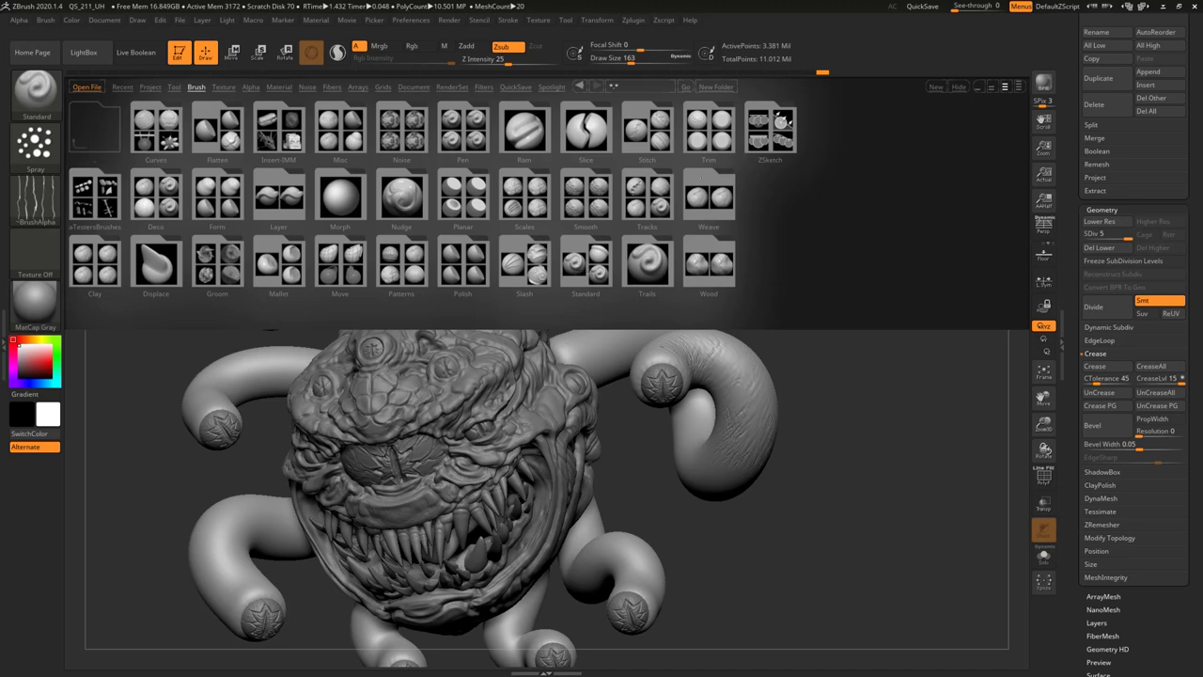
pyautogui.click(36, 90)
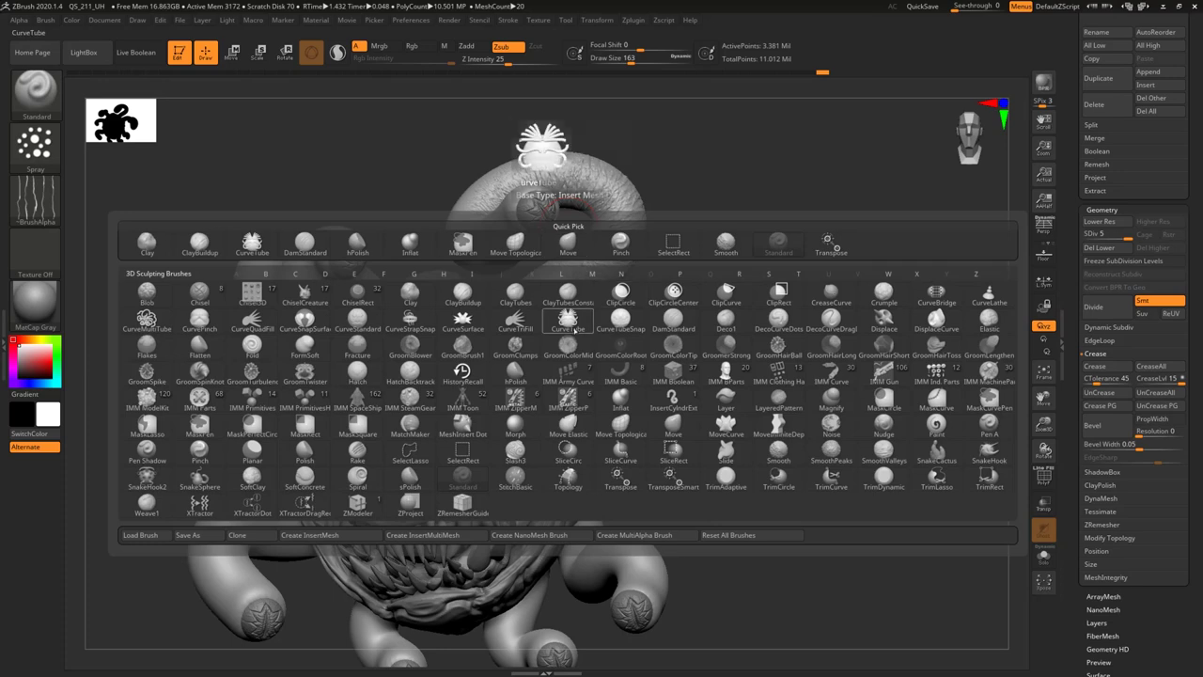
pyautogui.press('f')
pyautogui.moveTo(806, 229); pyautogui.dragTo(542, 276)
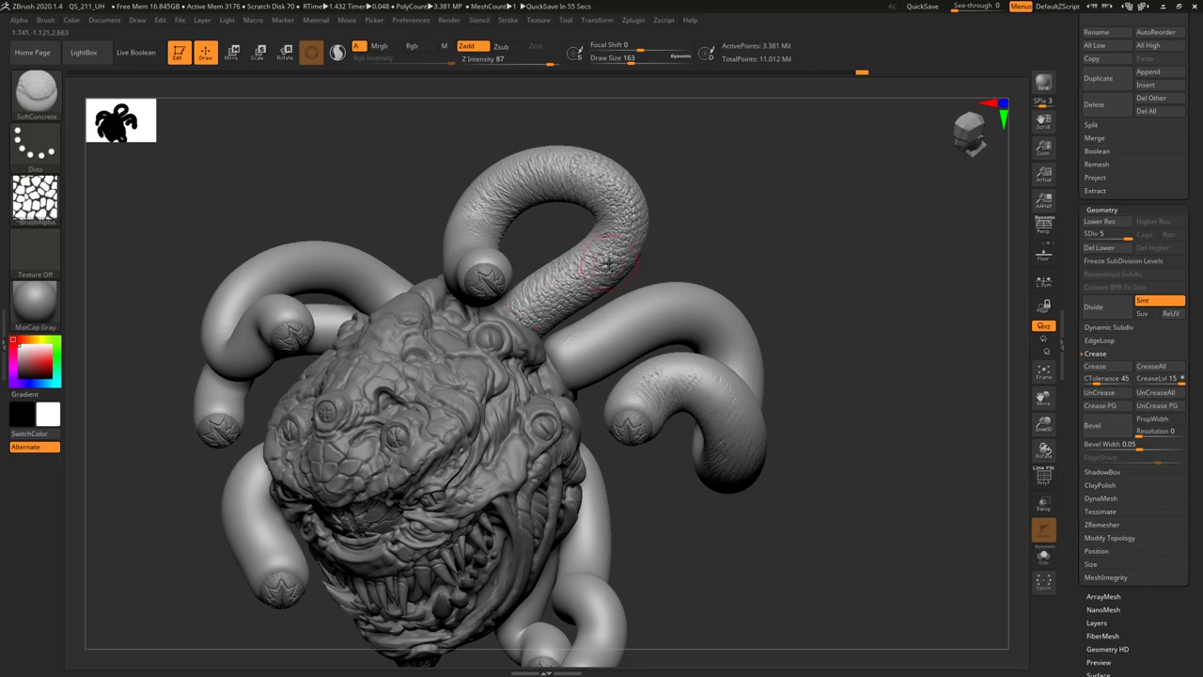
pyautogui.keyDown('shift'); pyautogui.moveTo(596, 169); pyautogui.dragTo(589, 153); pyautogui.keyUp('shift')
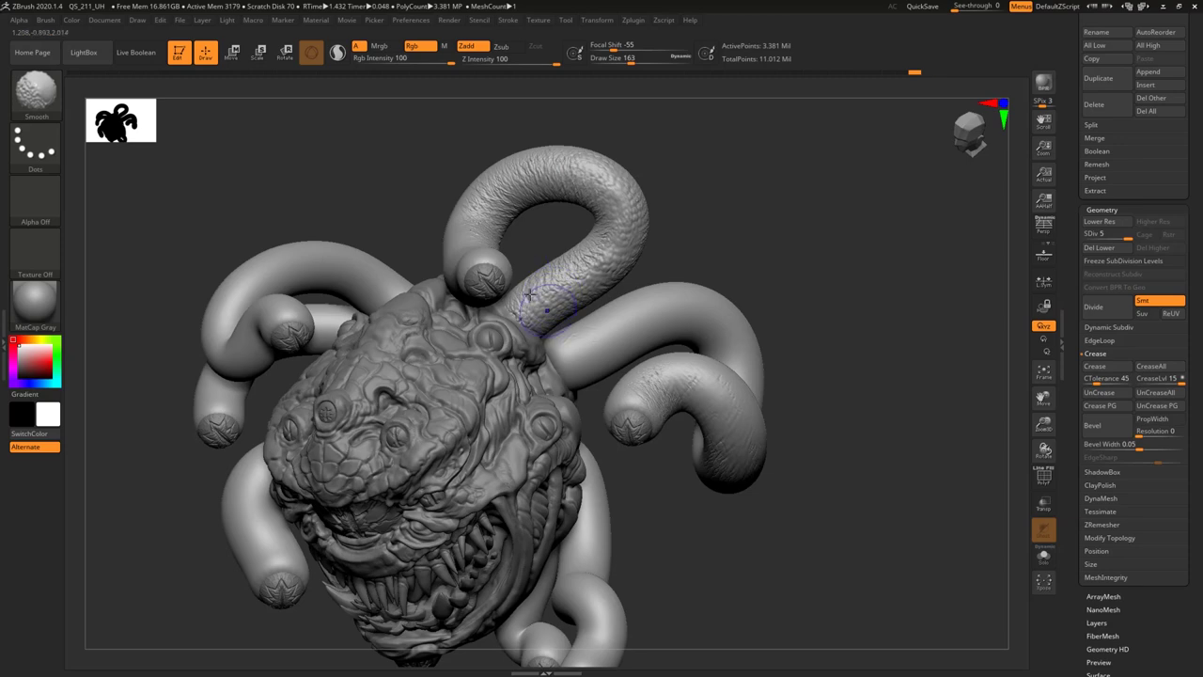
# Enlarge the brush and cover the tall upper-right tentacle with larger scales from several angles.
pyautogui.press('space')
pyautogui.moveTo(577, 199); pyautogui.dragTo(592, 200)
pyautogui.moveTo(474, 200)
pyautogui.mouseDown()
pyautogui.moveTo(594, 166)
pyautogui.moveTo(584, 257)
pyautogui.mouseUp()
pyautogui.moveTo(508, 304); pyautogui.dragTo(423, 252, button='right')
pyautogui.moveTo(714, 221); pyautogui.dragTo(742, 233)
pyautogui.moveTo(620, 268)
pyautogui.mouseDown()
pyautogui.moveTo(545, 323)
pyautogui.moveTo(631, 269)
pyautogui.moveTo(620, 202)
pyautogui.mouseUp()
pyautogui.moveTo(741, 184)
pyautogui.mouseDown()
pyautogui.moveTo(777, 193)
pyautogui.moveTo(758, 301)
pyautogui.mouseUp()
pyautogui.moveTo(461, 243); pyautogui.dragTo(561, 347)
pyautogui.moveTo(734, 273)
pyautogui.mouseDown()
pyautogui.moveTo(724, 179)
pyautogui.moveTo(752, 258)
pyautogui.mouseUp()
# Brush scales along the whole coil of the right-hand tentacle at draw size 415, smoothing uneven patches.
pyautogui.moveTo(691, 381)
pyautogui.mouseDown()
pyautogui.moveTo(665, 373)
pyautogui.moveTo(747, 356)
pyautogui.mouseUp()
pyautogui.moveTo(837, 235); pyautogui.dragTo(800, 414)
pyautogui.moveTo(729, 367)
pyautogui.mouseDown()
pyautogui.moveTo(799, 329)
pyautogui.moveTo(758, 172)
pyautogui.moveTo(649, 246)
pyautogui.mouseUp()
pyautogui.moveTo(827, 442); pyautogui.dragTo(792, 196)
pyautogui.moveTo(832, 282)
pyautogui.keyDown('shift'); pyautogui.mouseDown()
pyautogui.moveTo(821, 320)
pyautogui.moveTo(665, 294)
pyautogui.mouseUp(); pyautogui.keyUp('shift')
pyautogui.moveTo(637, 346); pyautogui.dragTo(738, 252)
pyautogui.moveTo(874, 155)
pyautogui.mouseDown()
pyautogui.moveTo(845, 136)
pyautogui.moveTo(836, 187)
pyautogui.mouseUp()
pyautogui.moveTo(648, 376); pyautogui.dragTo(722, 228)
pyautogui.keyDown('shift'); pyautogui.moveTo(668, 329); pyautogui.dragTo(679, 273); pyautogui.keyUp('shift')
pyautogui.moveTo(836, 376)
pyautogui.mouseDown()
pyautogui.moveTo(810, 213)
pyautogui.moveTo(746, 234)
pyautogui.mouseUp()
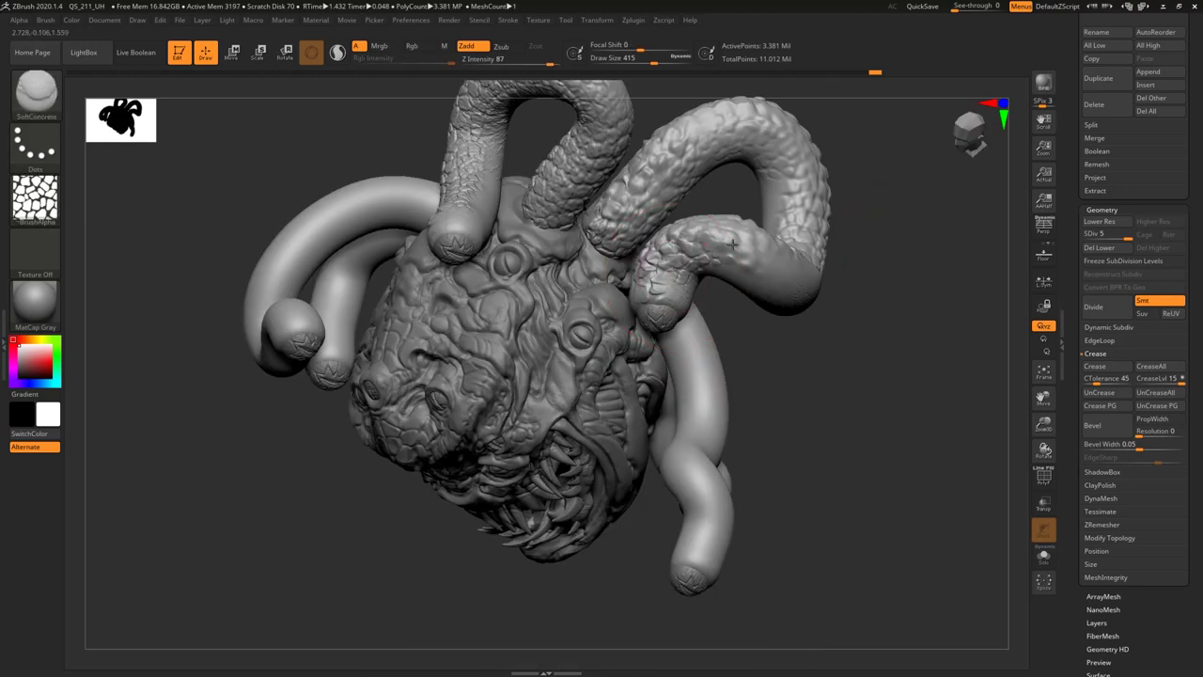
pyautogui.moveTo(861, 242); pyautogui.dragTo(855, 306)
pyautogui.moveTo(795, 214)
pyautogui.mouseDown()
pyautogui.moveTo(776, 233)
pyautogui.moveTo(691, 240)
pyautogui.mouseUp()
pyautogui.moveTo(870, 305); pyautogui.dragTo(851, 184)
pyautogui.moveTo(733, 179)
pyautogui.mouseDown()
pyautogui.moveTo(724, 152)
pyautogui.moveTo(800, 225)
pyautogui.mouseUp()
# Lower the Z intensity to 56 and draw size to 286, and brush scales along the lower-right tentacle.
pyautogui.click(541, 59)
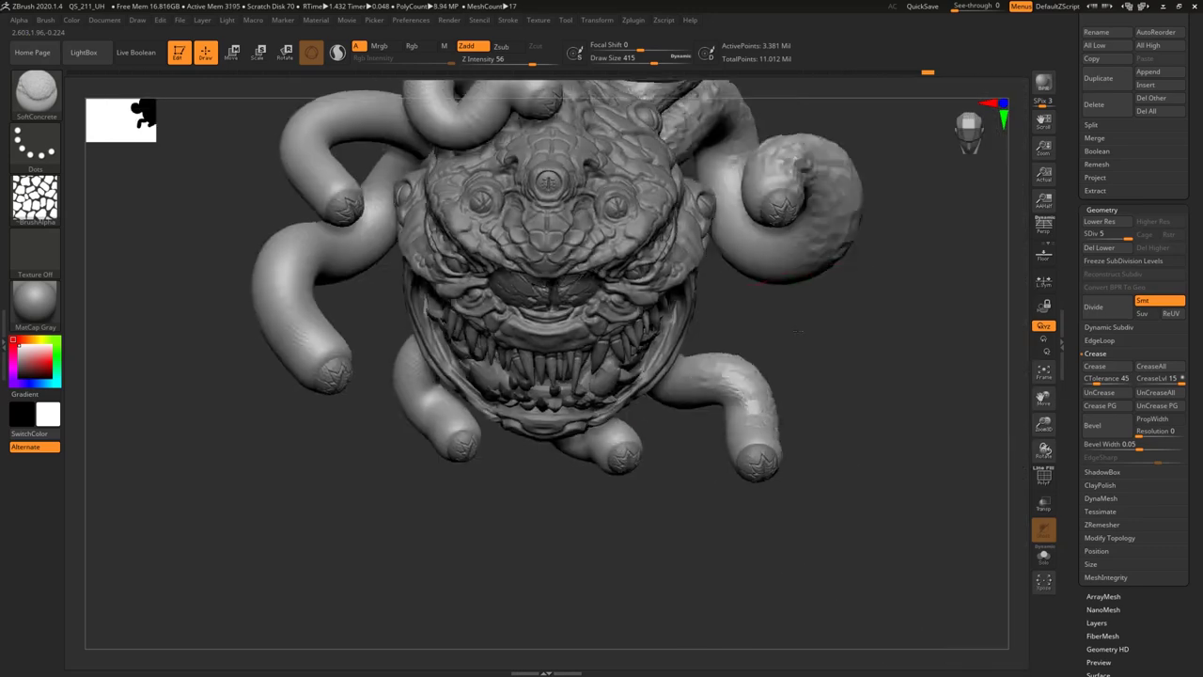
pyautogui.moveTo(870, 287); pyautogui.dragTo(792, 325)
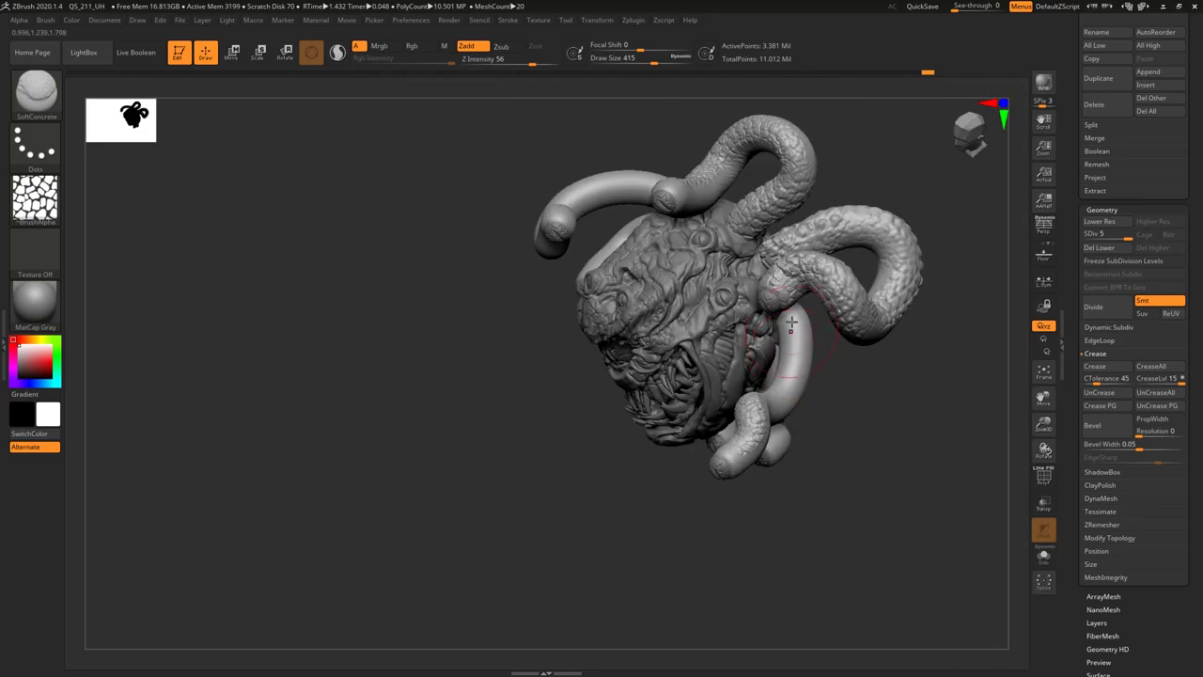
pyautogui.moveTo(779, 384); pyautogui.dragTo(825, 404, button='right')
pyautogui.press('space')
pyautogui.moveTo(749, 470); pyautogui.dragTo(730, 470)
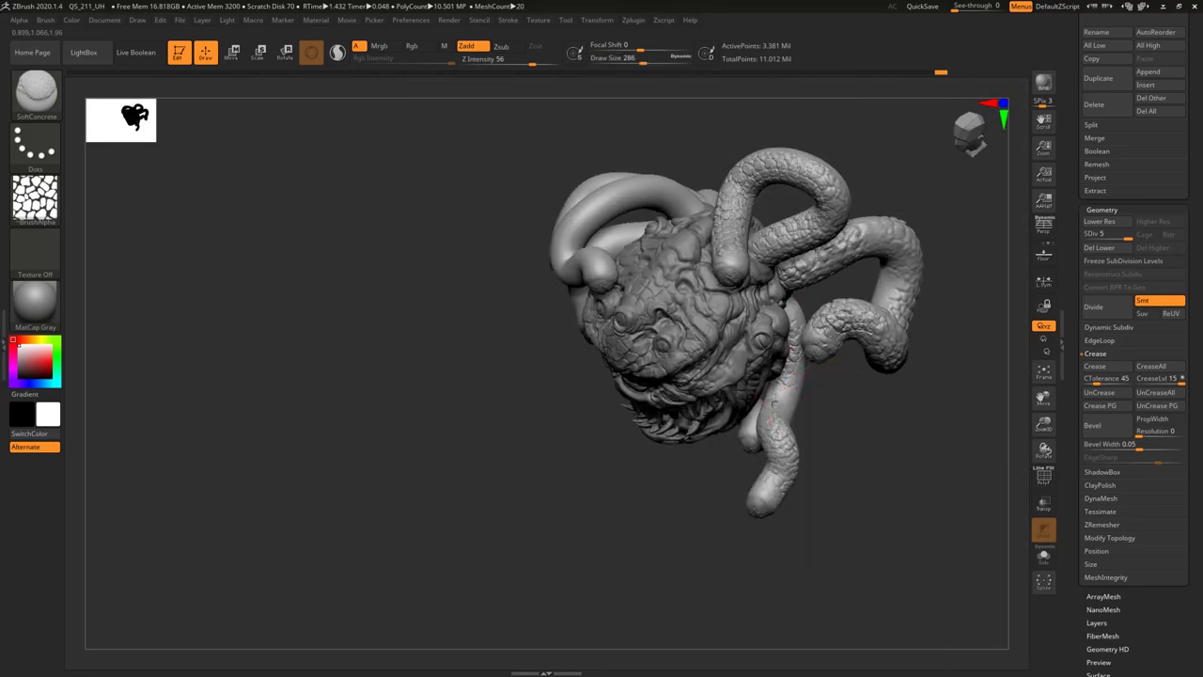
pyautogui.moveTo(769, 416); pyautogui.dragTo(792, 404, button='right')
pyautogui.moveTo(842, 425); pyautogui.dragTo(813, 293)
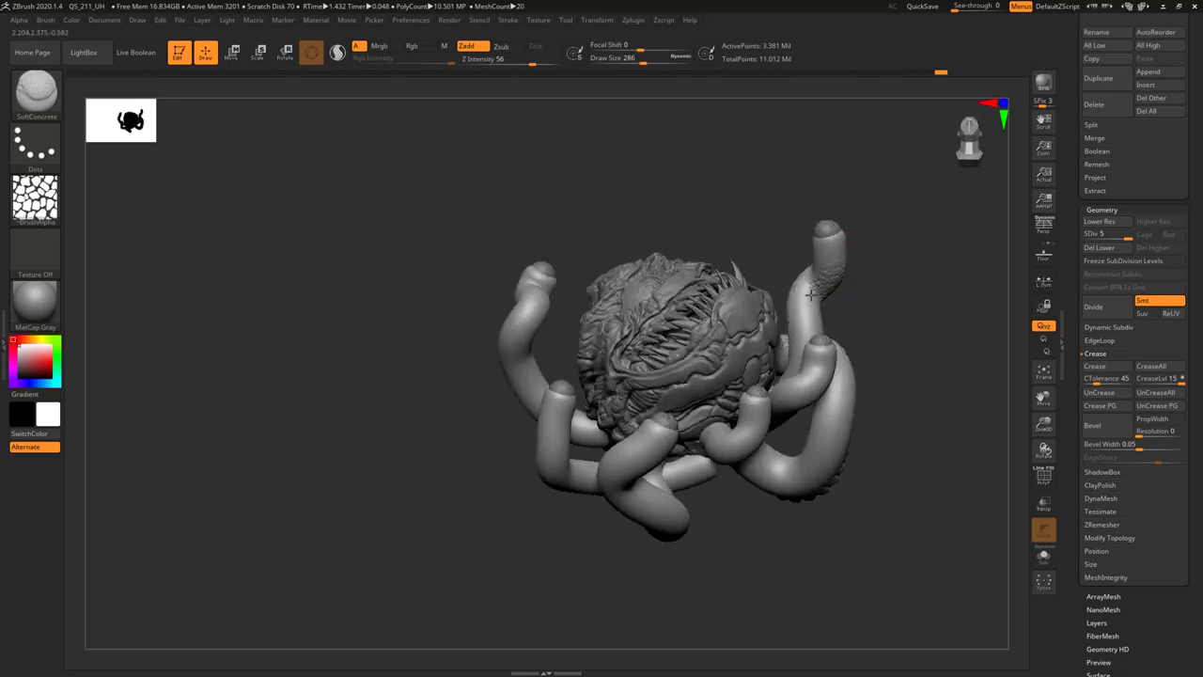
pyautogui.moveTo(779, 373)
pyautogui.mouseDown(button='right')
pyautogui.moveTo(801, 246)
pyautogui.moveTo(869, 294)
pyautogui.mouseUp(button='right')
# Add scales to the back and upper sides of the upper-right, right and lower-right tentacles.
pyautogui.moveTo(896, 293); pyautogui.dragTo(900, 331)
pyautogui.moveTo(899, 331)
pyautogui.mouseDown(button='right')
pyautogui.moveTo(948, 282)
pyautogui.moveTo(983, 132)
pyautogui.moveTo(784, 276)
pyautogui.mouseUp(button='right')
pyautogui.moveTo(783, 275); pyautogui.dragTo(654, 420)
pyautogui.moveTo(736, 324)
pyautogui.mouseDown()
pyautogui.moveTo(787, 258)
pyautogui.moveTo(799, 298)
pyautogui.mouseUp()
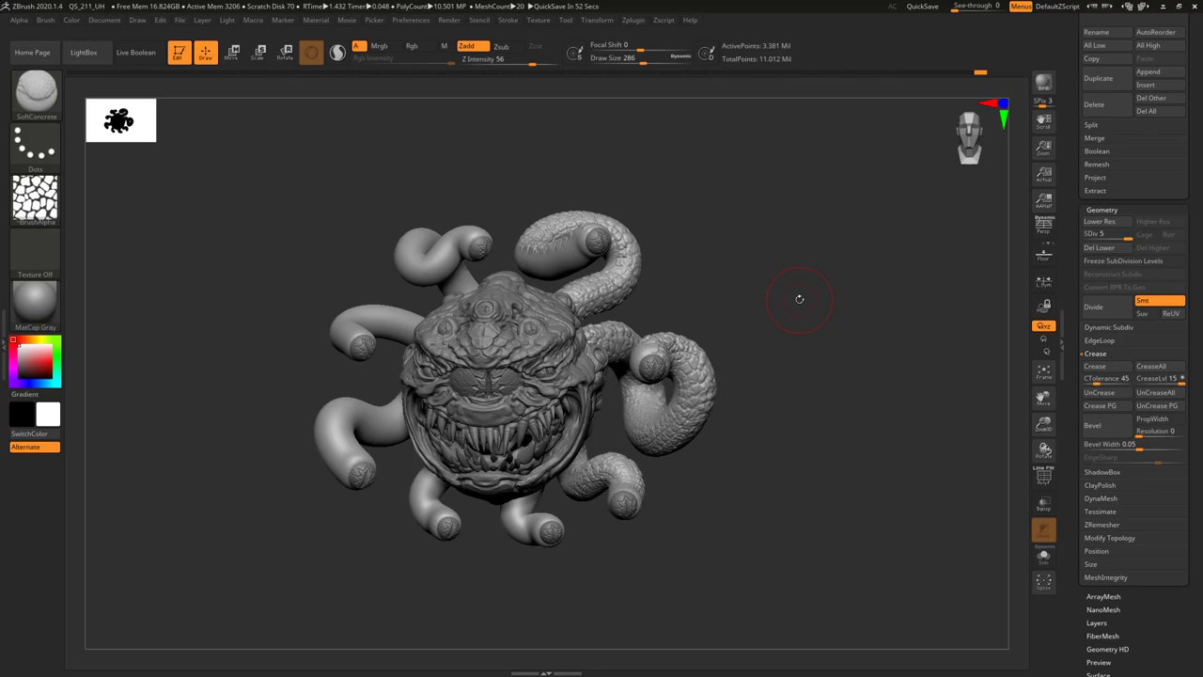
pyautogui.moveTo(717, 244)
pyautogui.mouseDown()
pyautogui.moveTo(870, 288)
pyautogui.moveTo(829, 331)
pyautogui.mouseUp()
pyautogui.moveTo(735, 358); pyautogui.dragTo(791, 419)
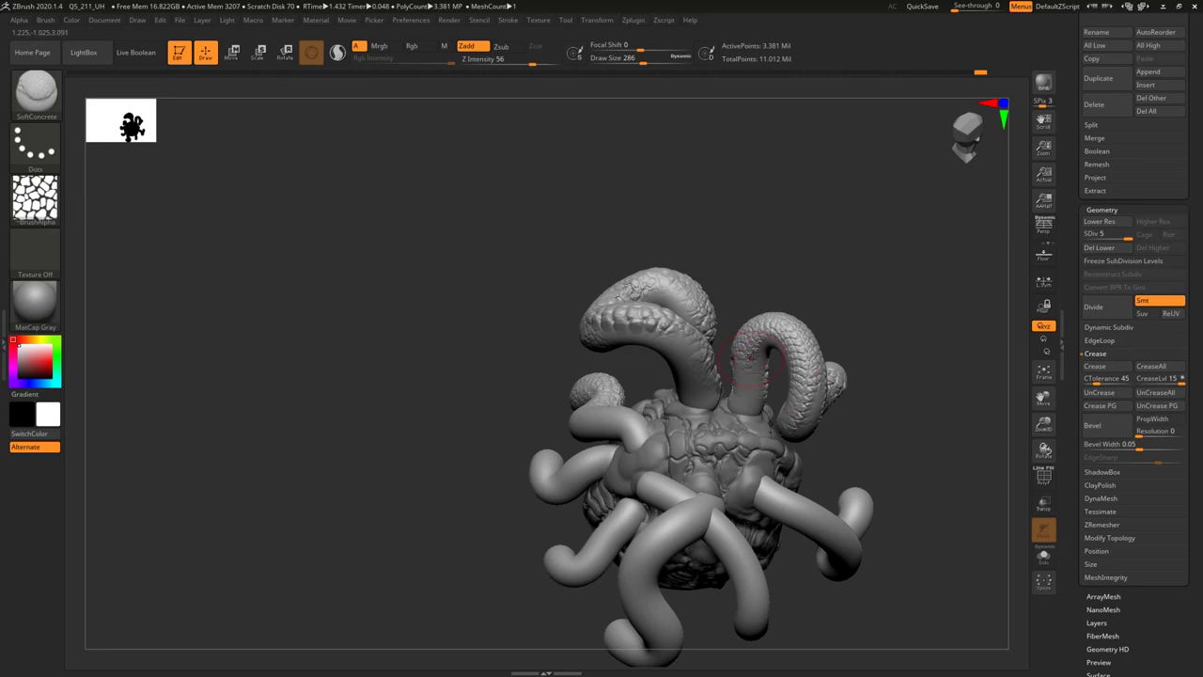
pyautogui.moveTo(827, 249); pyautogui.dragTo(876, 324)
pyautogui.moveTo(686, 513); pyautogui.dragTo(655, 448)
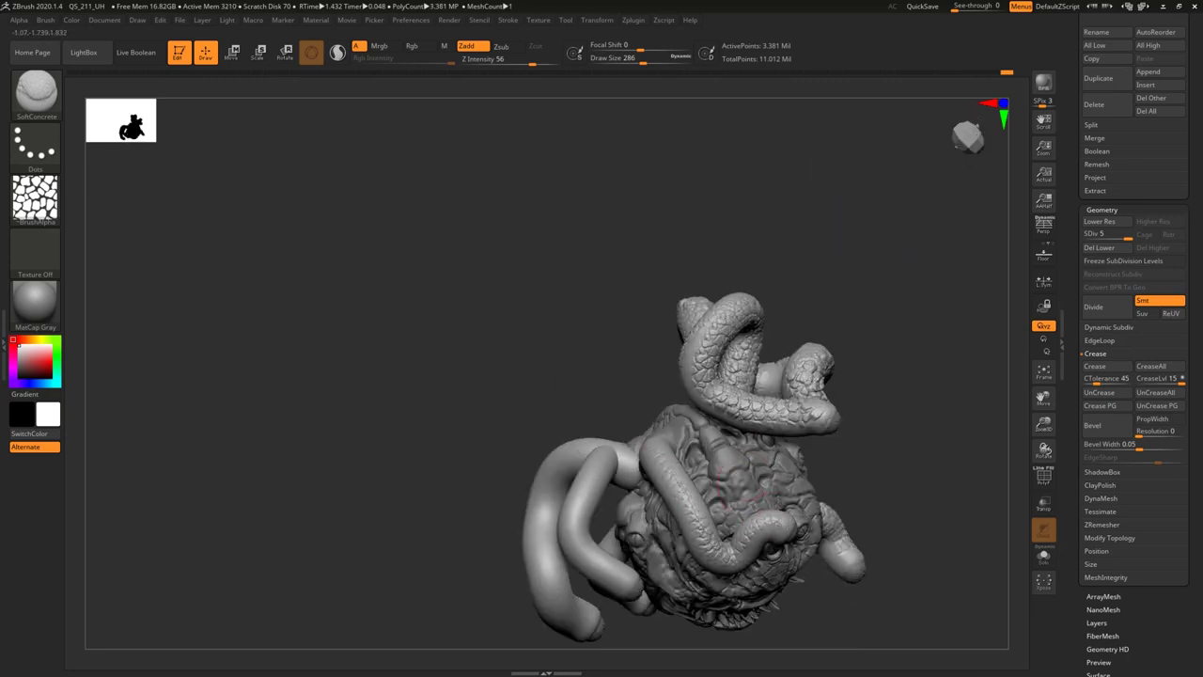
pyautogui.moveTo(794, 520); pyautogui.dragTo(698, 546)
pyautogui.moveTo(890, 264); pyautogui.dragTo(752, 247)
# Isolate the tentacles in Solo mode and fill the bare sides of the partly textured tentacles with scales.
pyautogui.click(1049, 557)
pyautogui.moveTo(907, 285)
pyautogui.mouseDown()
pyautogui.moveTo(888, 386)
pyautogui.moveTo(825, 328)
pyautogui.moveTo(810, 362)
pyautogui.mouseUp()
pyautogui.moveTo(768, 264); pyautogui.dragTo(695, 299)
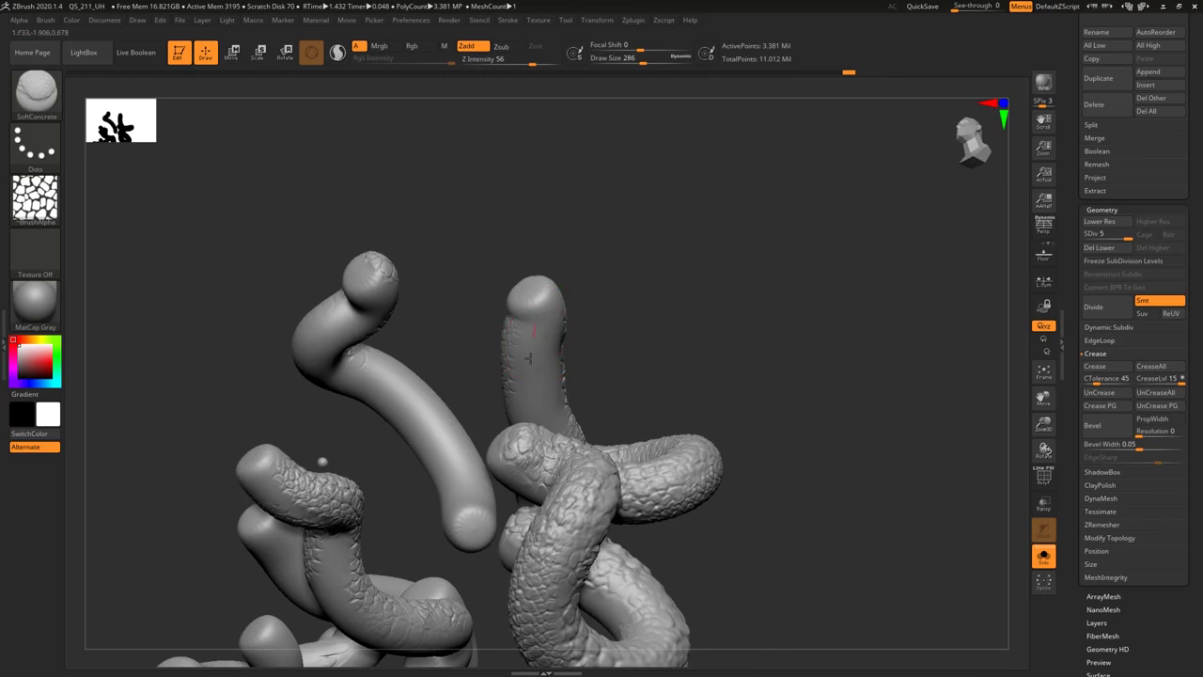
pyautogui.moveTo(534, 327); pyautogui.dragTo(529, 378)
pyautogui.moveTo(617, 255); pyautogui.dragTo(628, 296)
pyautogui.moveTo(567, 365); pyautogui.dragTo(541, 366, button='right')
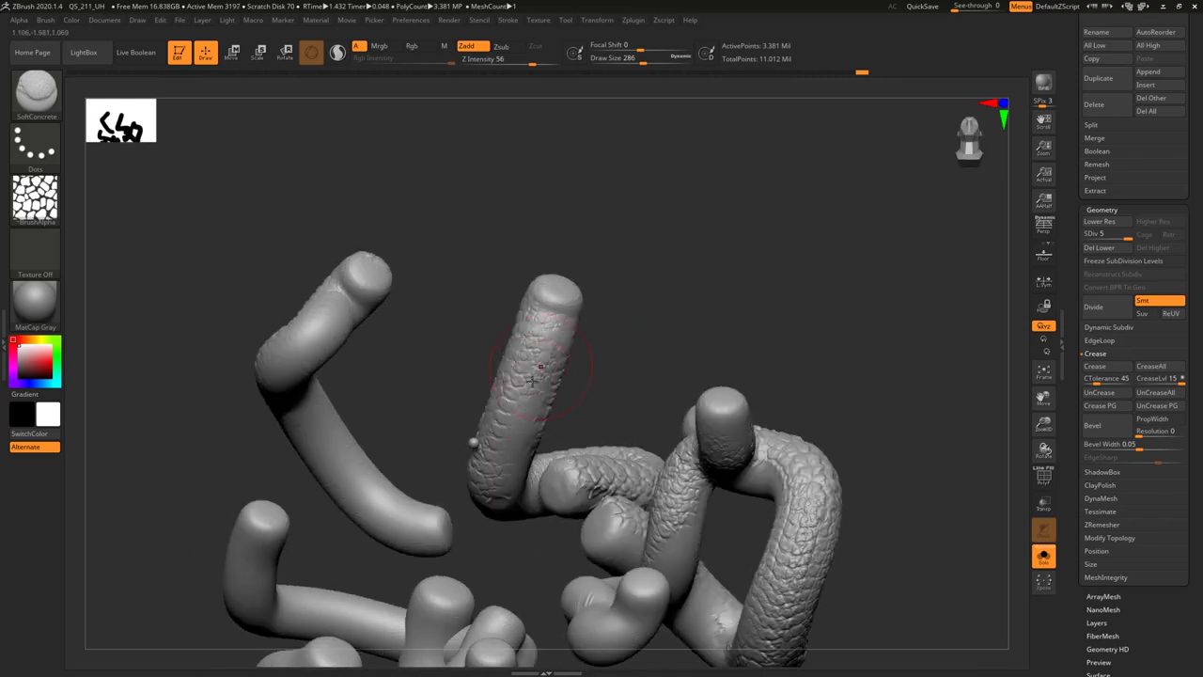
pyautogui.moveTo(628, 355)
pyautogui.mouseDown()
pyautogui.moveTo(610, 404)
pyautogui.moveTo(601, 376)
pyautogui.mouseUp()
pyautogui.moveTo(430, 477); pyautogui.dragTo(344, 467)
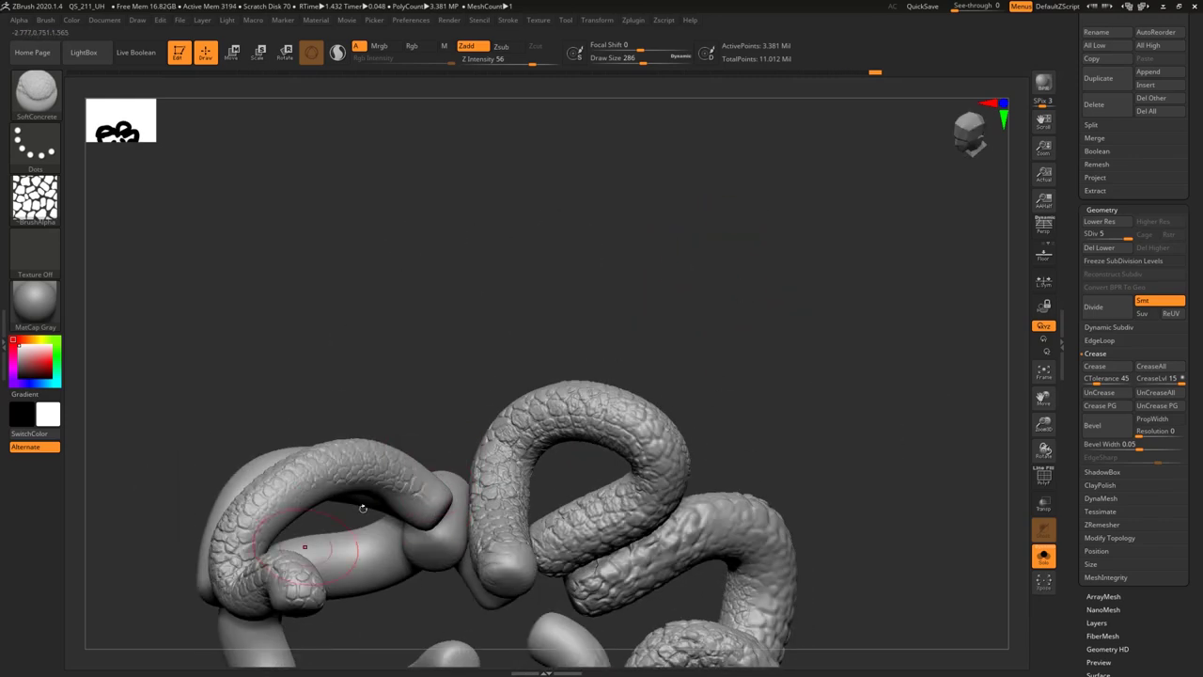
# Brush scales around the remaining smooth stretches of the upper tentacles from the back and underside.
pyautogui.moveTo(641, 251); pyautogui.dragTo(637, 302)
pyautogui.moveTo(616, 368)
pyautogui.mouseDown()
pyautogui.moveTo(607, 379)
pyautogui.moveTo(470, 372)
pyautogui.moveTo(414, 491)
pyautogui.mouseUp()
pyautogui.moveTo(376, 376)
pyautogui.mouseDown()
pyautogui.moveTo(301, 381)
pyautogui.moveTo(371, 367)
pyautogui.mouseUp()
pyautogui.moveTo(470, 367)
pyautogui.mouseDown()
pyautogui.moveTo(423, 506)
pyautogui.moveTo(430, 499)
pyautogui.mouseUp()
pyautogui.moveTo(484, 574)
pyautogui.mouseDown()
pyautogui.moveTo(467, 588)
pyautogui.moveTo(513, 508)
pyautogui.mouseUp()
pyautogui.moveTo(436, 444); pyautogui.dragTo(473, 495)
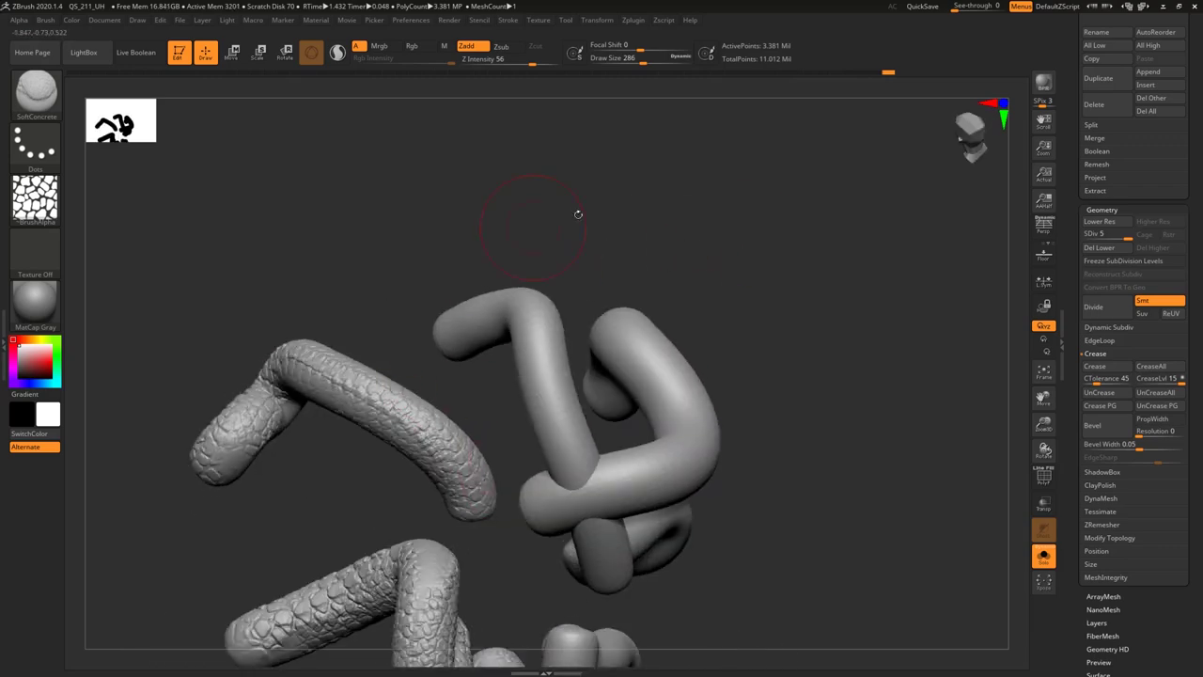
pyautogui.moveTo(530, 229); pyautogui.dragTo(423, 301)
pyautogui.moveTo(309, 407); pyautogui.dragTo(379, 414)
pyautogui.moveTo(582, 230)
pyautogui.mouseDown()
pyautogui.moveTo(669, 268)
pyautogui.moveTo(672, 315)
pyautogui.mouseUp()
pyautogui.moveTo(689, 379); pyautogui.dragTo(687, 494)
pyautogui.press('f')
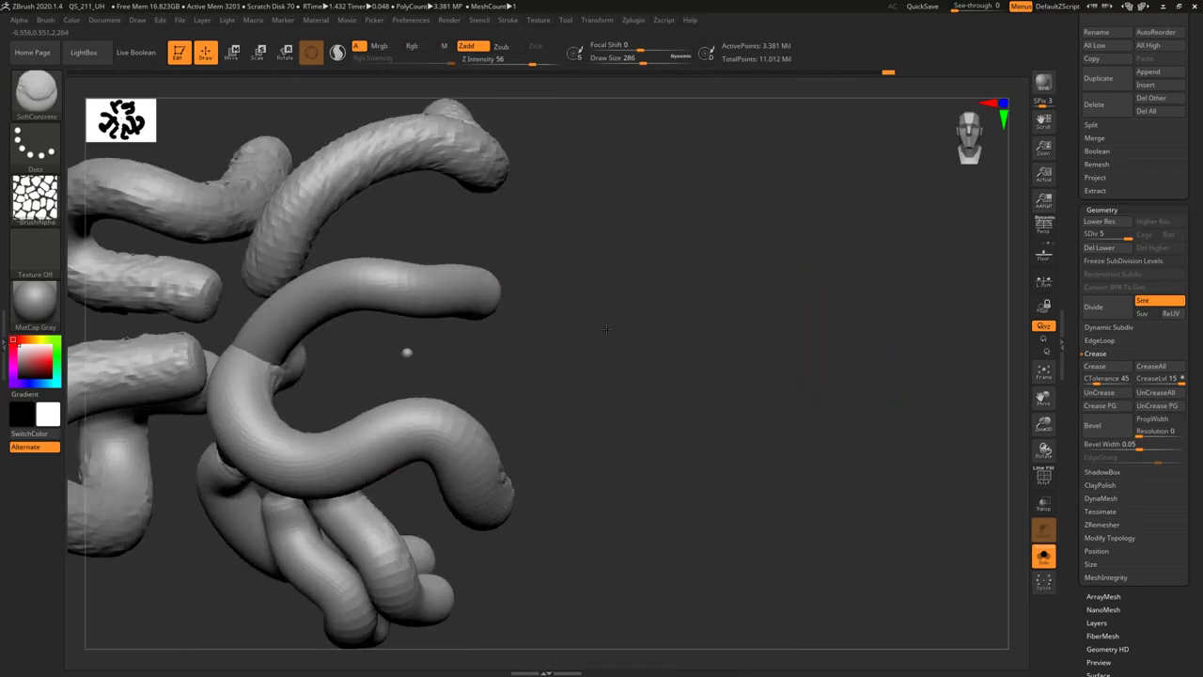
# Cover the outer lower-left tentacle and the tentacles beneath it with scales from base to tip.
pyautogui.moveTo(518, 314); pyautogui.dragTo(573, 323)
pyautogui.moveTo(230, 379)
pyautogui.mouseDown()
pyautogui.moveTo(234, 473)
pyautogui.moveTo(375, 493)
pyautogui.mouseUp()
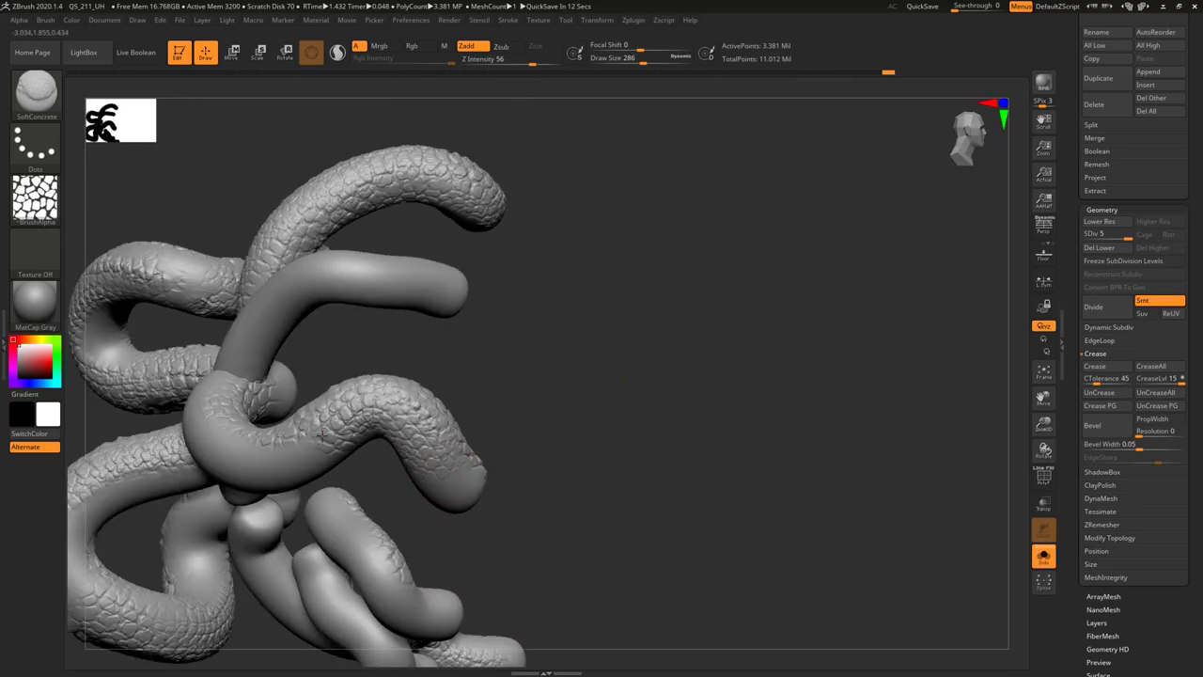
pyautogui.moveTo(555, 329)
pyautogui.mouseDown()
pyautogui.moveTo(711, 344)
pyautogui.moveTo(705, 372)
pyautogui.mouseUp()
pyautogui.moveTo(474, 475)
pyautogui.mouseDown()
pyautogui.moveTo(498, 547)
pyautogui.moveTo(667, 611)
pyautogui.mouseUp()
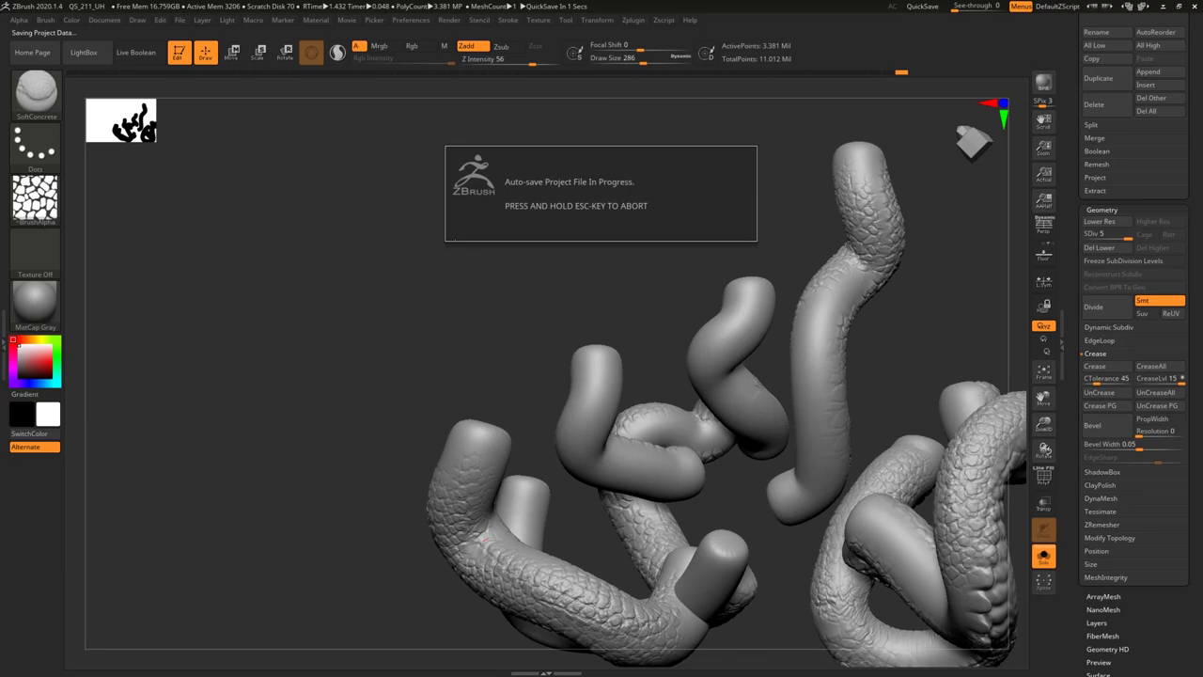
pyautogui.moveTo(426, 265)
pyautogui.mouseDown()
pyautogui.moveTo(526, 264)
pyautogui.moveTo(432, 254)
pyautogui.mouseUp()
pyautogui.moveTo(570, 170); pyautogui.dragTo(394, 62)
pyautogui.moveTo(834, 177); pyautogui.dragTo(800, 254)
pyautogui.moveTo(602, 467); pyautogui.dragTo(658, 543)
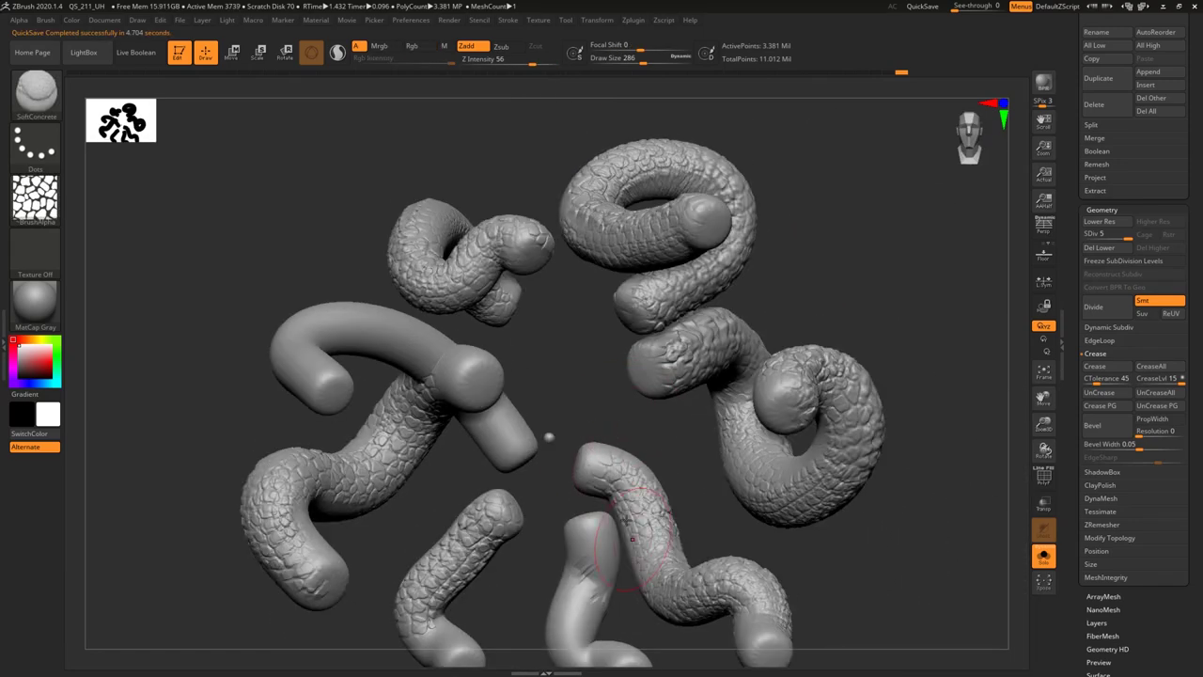
# Brush scales along the bottom-centre tentacle and smooth its rough crease.
pyautogui.moveTo(649, 611); pyautogui.dragTo(611, 592)
pyautogui.keyDown('shift'); pyautogui.moveTo(594, 556); pyautogui.dragTo(589, 582); pyautogui.keyUp('shift')
pyautogui.moveTo(606, 414)
pyautogui.mouseDown()
pyautogui.moveTo(583, 387)
pyautogui.moveTo(523, 385)
pyautogui.mouseUp()
pyautogui.moveTo(423, 363); pyautogui.dragTo(343, 346)
pyautogui.moveTo(564, 414)
pyautogui.mouseDown()
pyautogui.moveTo(642, 479)
pyautogui.moveTo(465, 326)
pyautogui.mouseUp()
pyautogui.moveTo(399, 370); pyautogui.dragTo(587, 468)
pyautogui.moveTo(611, 527); pyautogui.dragTo(654, 432)
pyautogui.moveTo(600, 388); pyautogui.dragTo(565, 425)
pyautogui.moveTo(653, 409); pyautogui.dragTo(585, 490)
# Brush scales over the bare middle-left tentacle, working along its bend and root.
pyautogui.moveTo(428, 320); pyautogui.dragTo(316, 428)
pyautogui.moveTo(347, 280); pyautogui.dragTo(489, 383)
pyautogui.moveTo(620, 423)
pyautogui.mouseDown()
pyautogui.moveTo(663, 479)
pyautogui.moveTo(582, 503)
pyautogui.mouseUp()
pyautogui.moveTo(473, 325); pyautogui.dragTo(540, 412)
pyautogui.moveTo(367, 423); pyautogui.dragTo(428, 439)
pyautogui.moveTo(787, 325)
pyautogui.mouseDown()
pyautogui.moveTo(705, 395)
pyautogui.moveTo(596, 606)
pyautogui.mouseUp()
pyautogui.moveTo(602, 407)
pyautogui.mouseDown()
pyautogui.moveTo(535, 478)
pyautogui.moveTo(578, 571)
pyautogui.mouseUp()
pyautogui.moveTo(448, 442)
pyautogui.mouseDown()
pyautogui.moveTo(405, 491)
pyautogui.moveTo(508, 588)
pyautogui.mouseUp()
# Fill the remaining smooth gaps between the left-hand and lower tentacles with scales.
pyautogui.moveTo(368, 524); pyautogui.dragTo(343, 609)
pyautogui.moveTo(503, 522); pyautogui.dragTo(404, 512)
pyautogui.moveTo(383, 498); pyautogui.dragTo(458, 574)
pyautogui.moveTo(621, 555)
pyautogui.mouseDown()
pyautogui.moveTo(650, 422)
pyautogui.moveTo(556, 452)
pyautogui.moveTo(527, 475)
pyautogui.mouseUp()
pyautogui.moveTo(202, 423); pyautogui.dragTo(267, 569)
pyautogui.moveTo(376, 550)
pyautogui.mouseDown()
pyautogui.moveTo(421, 406)
pyautogui.moveTo(564, 423)
pyautogui.mouseUp()
# Undo a faulty scale stroke, rework and smooth the left-hand tentacles, and bring the whole monster back into view.
pyautogui.moveTo(324, 275)
pyautogui.mouseDown()
pyautogui.moveTo(269, 308)
pyautogui.moveTo(305, 387)
pyautogui.mouseUp()
pyautogui.moveTo(228, 492); pyautogui.dragTo(308, 563)
pyautogui.hotkey('ctrl', 'z')
pyautogui.moveTo(215, 484); pyautogui.dragTo(344, 566)
pyautogui.moveTo(507, 526); pyautogui.dragTo(466, 644)
pyautogui.moveTo(258, 522); pyautogui.dragTo(334, 536)
pyautogui.moveTo(395, 451); pyautogui.dragTo(282, 489)
pyautogui.moveTo(441, 466)
pyautogui.keyDown('shift'); pyautogui.mouseDown()
pyautogui.moveTo(706, 247)
pyautogui.moveTo(774, 284)
pyautogui.moveTo(765, 275)
pyautogui.moveTo(758, 299)
pyautogui.mouseUp(); pyautogui.keyUp('shift')
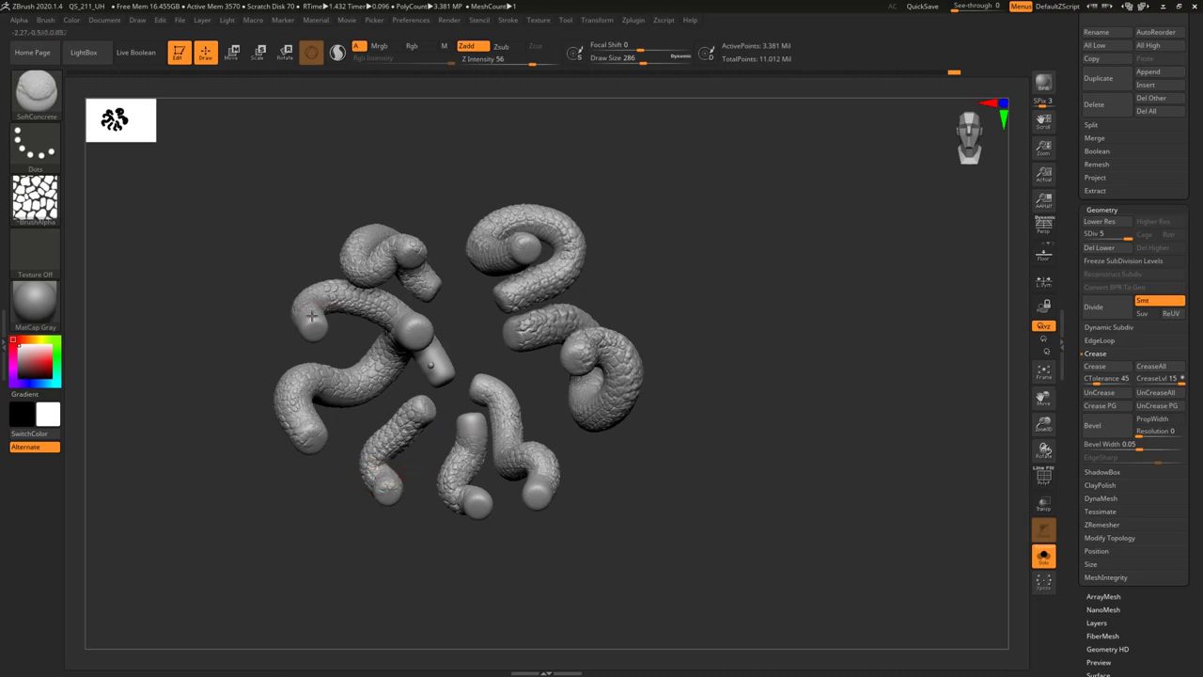
pyautogui.click(1043, 555)
pyautogui.keyDown('alt'); pyautogui.moveTo(706, 280); pyautogui.dragTo(798, 231); pyautogui.keyUp('alt')
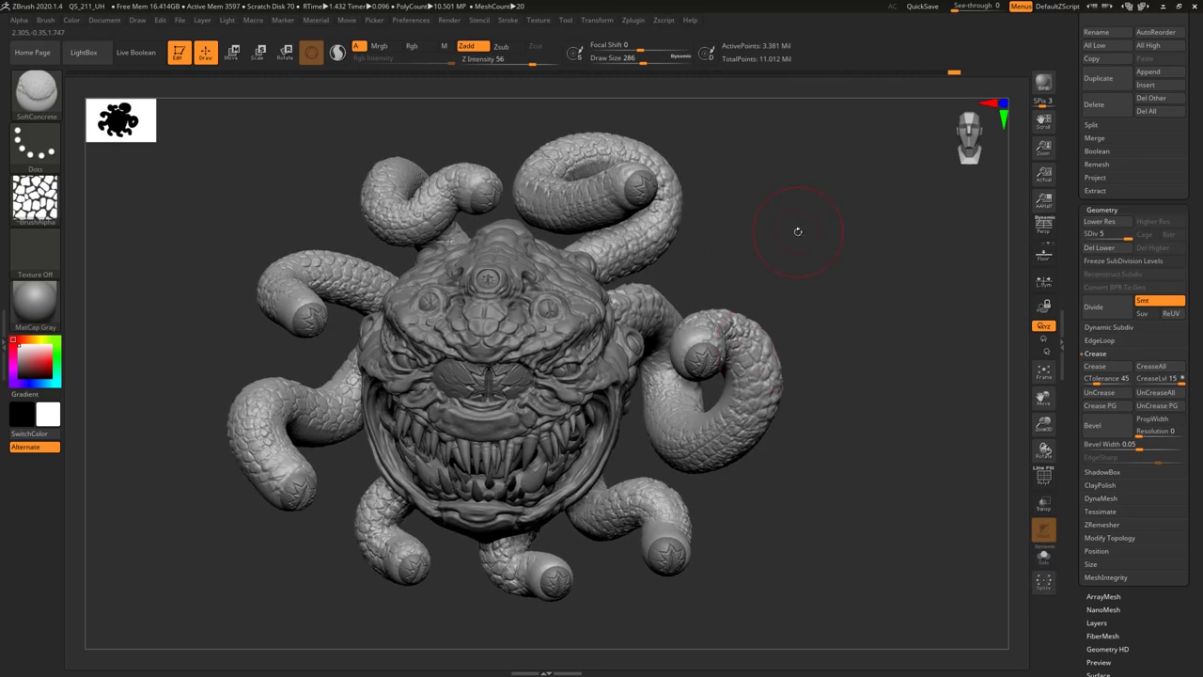
# Isolate the tentacles, touch up their scales and root gaps, and bring the whole monster back into view.
pyautogui.moveTo(799, 230); pyautogui.dragTo(663, 385, button='right')
pyautogui.click(1043, 556)
pyautogui.moveTo(753, 392); pyautogui.dragTo(689, 380)
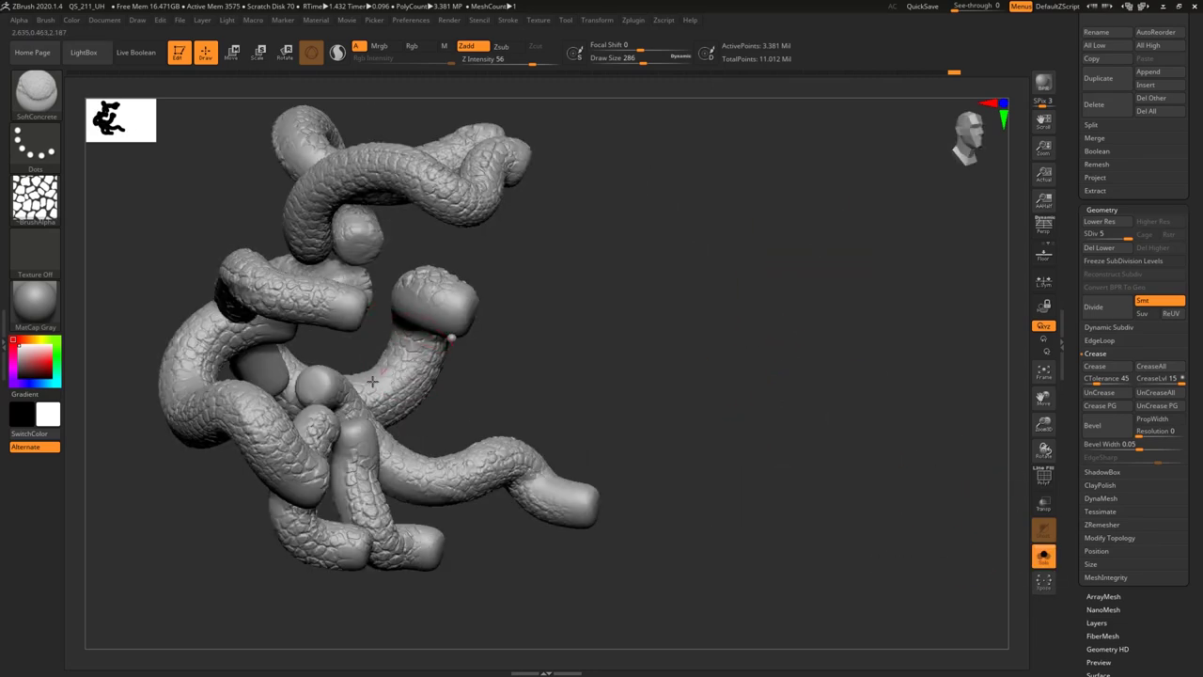
pyautogui.moveTo(425, 321); pyautogui.dragTo(439, 328)
pyautogui.moveTo(564, 188); pyautogui.dragTo(606, 234)
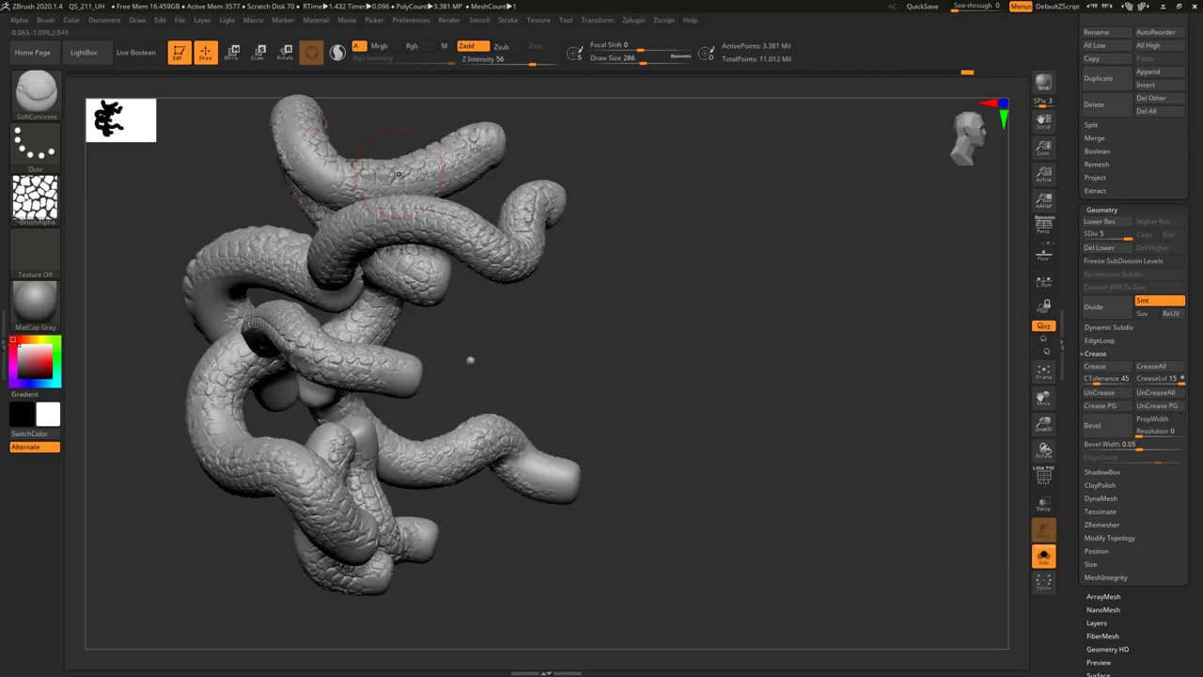
pyautogui.moveTo(423, 187); pyautogui.dragTo(306, 378, button='right')
pyautogui.click(1043, 557)
pyautogui.moveTo(724, 207); pyautogui.dragTo(821, 220)
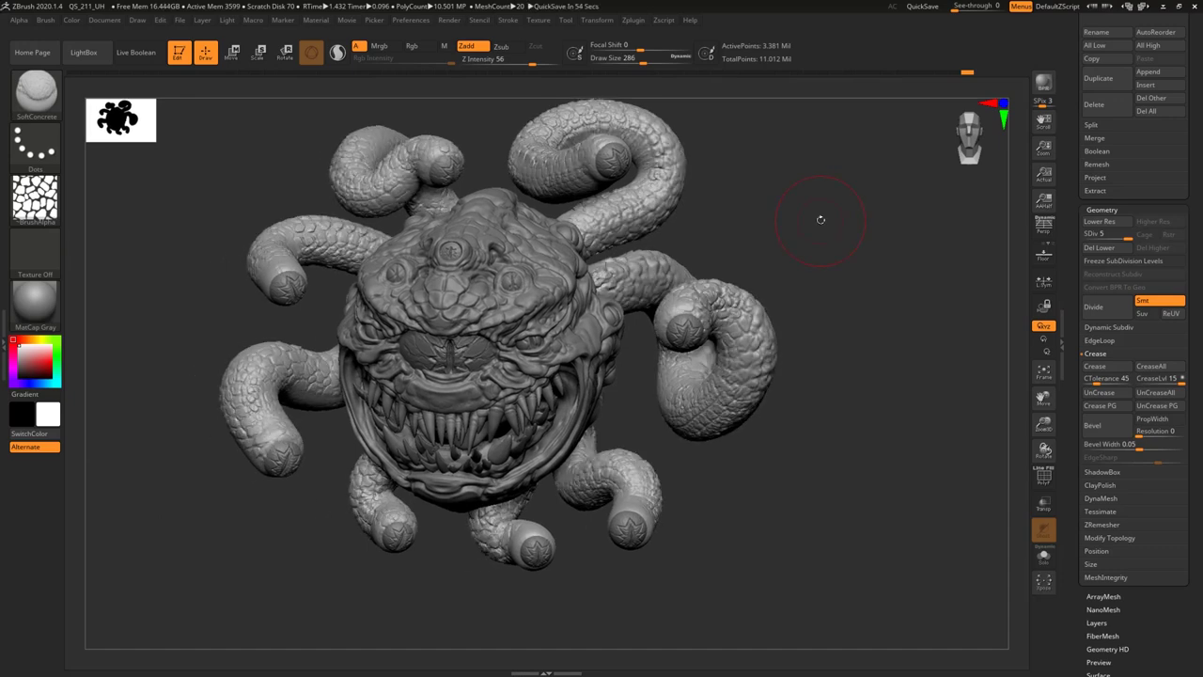
# Examine the scale coverage of all tentacles from the front, below, behind and above the monster.
pyautogui.moveTo(789, 243)
pyautogui.mouseDown()
pyautogui.moveTo(798, 248)
pyautogui.moveTo(781, 230)
pyautogui.mouseUp()
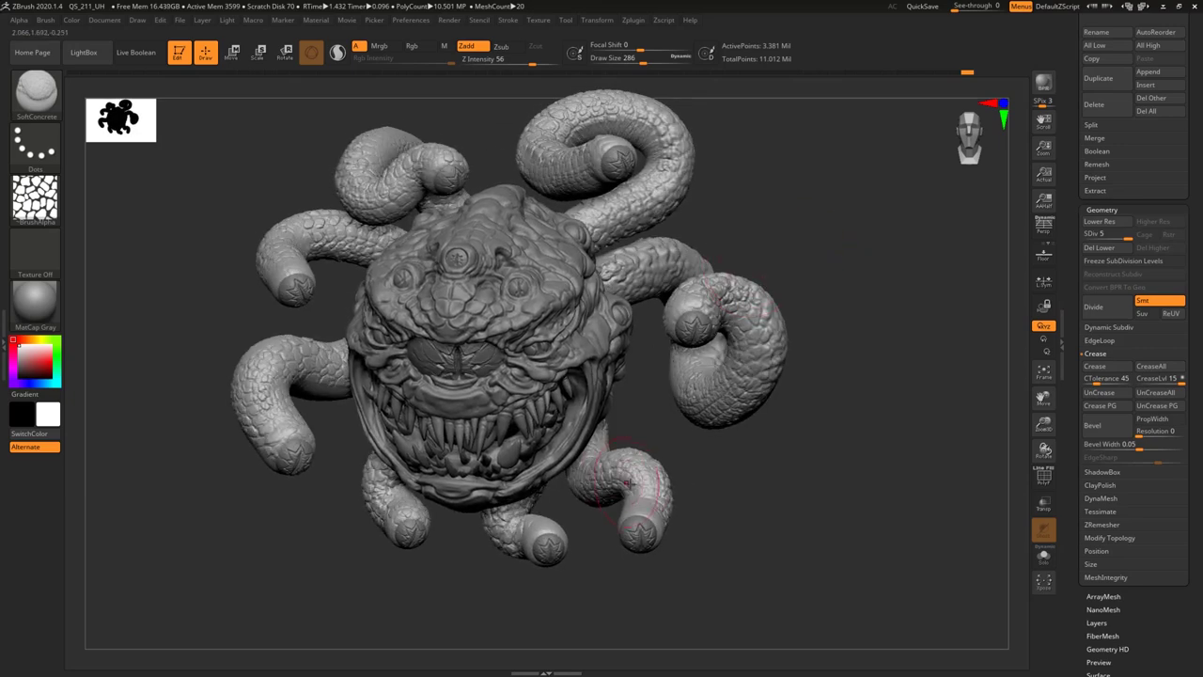
pyautogui.moveTo(329, 423); pyautogui.dragTo(335, 427)
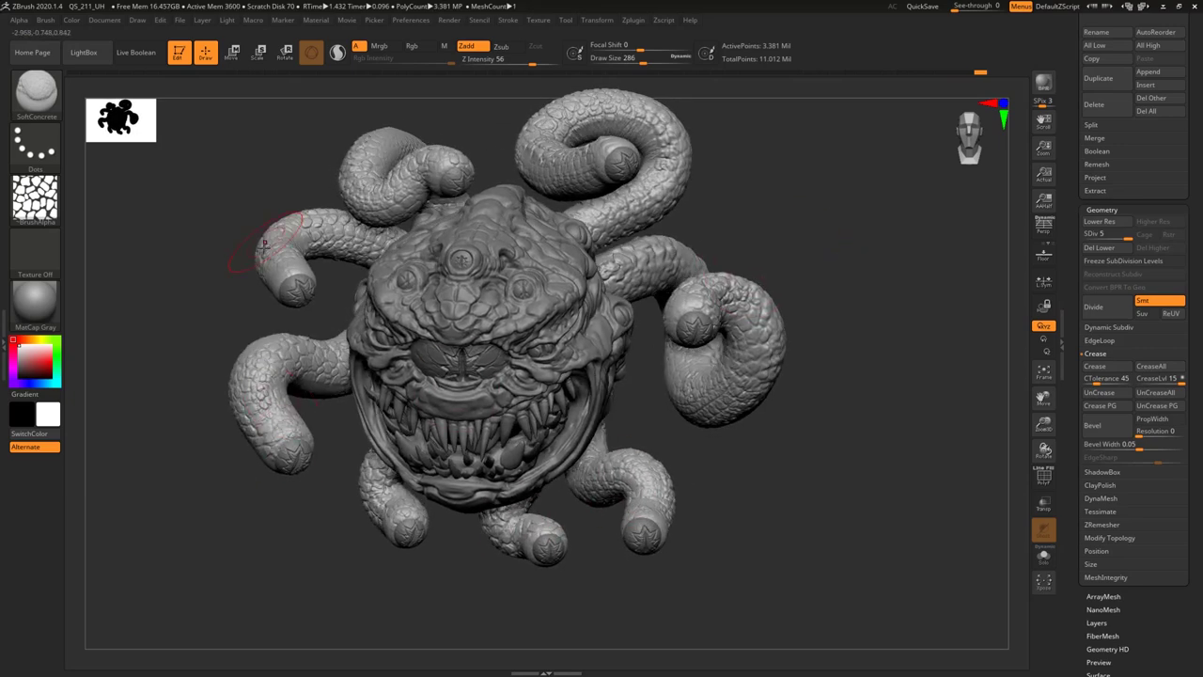
pyautogui.moveTo(832, 296); pyautogui.dragTo(771, 221)
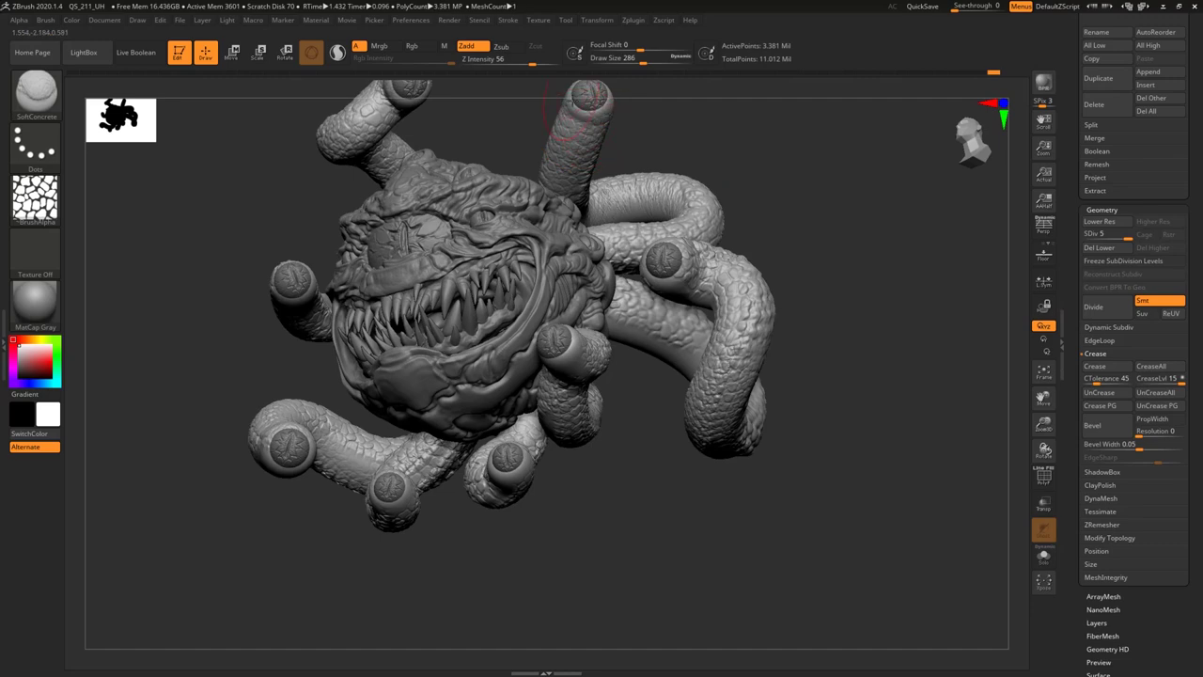
pyautogui.moveTo(858, 322); pyautogui.dragTo(742, 252)
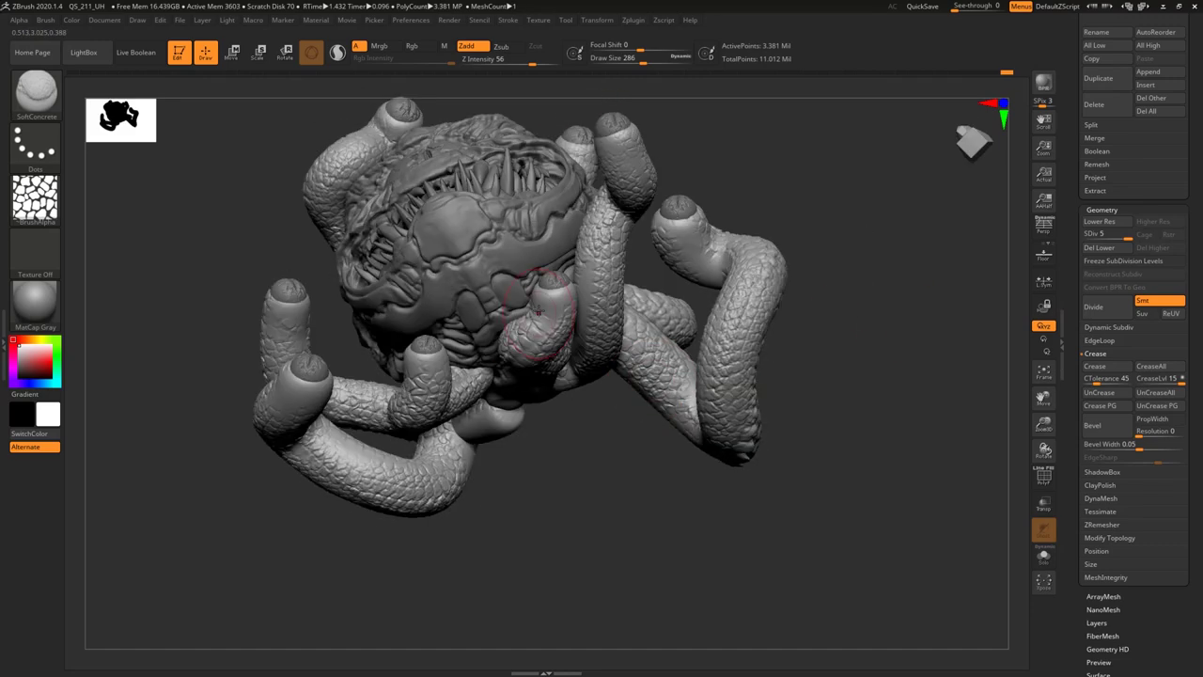
pyautogui.moveTo(801, 150); pyautogui.dragTo(733, 183)
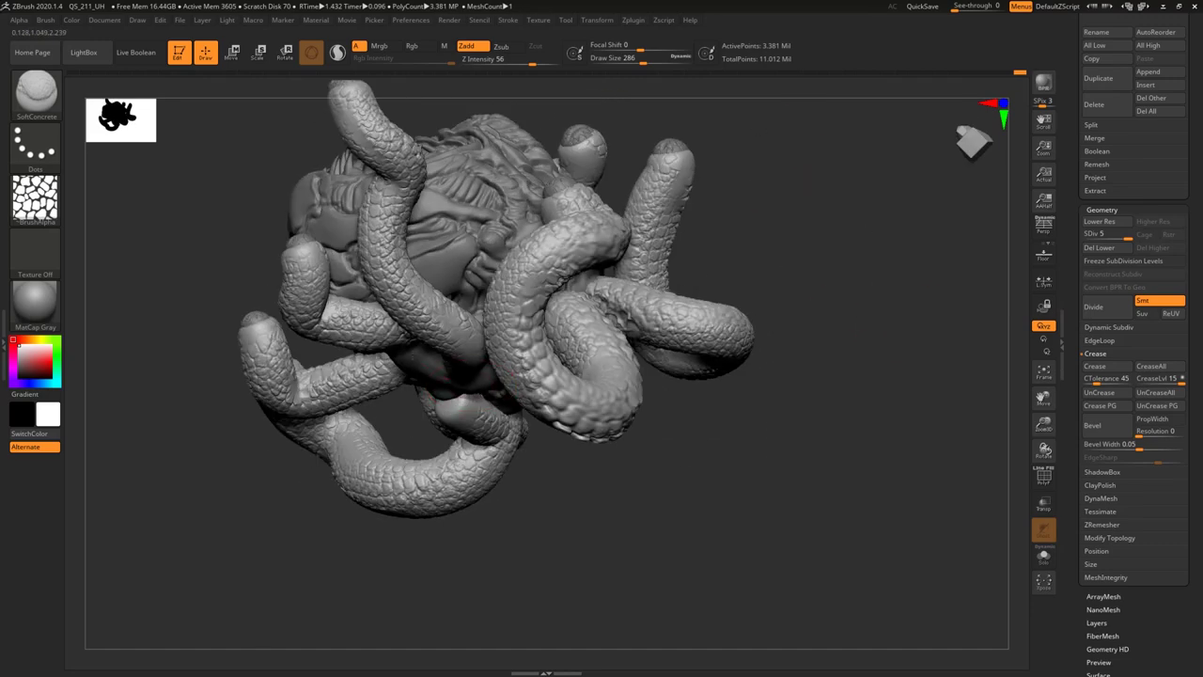
pyautogui.moveTo(789, 404); pyautogui.dragTo(719, 367)
pyautogui.moveTo(571, 307); pyautogui.dragTo(584, 377, button='right')
pyautogui.moveTo(360, 167); pyautogui.dragTo(258, 394, button='right')
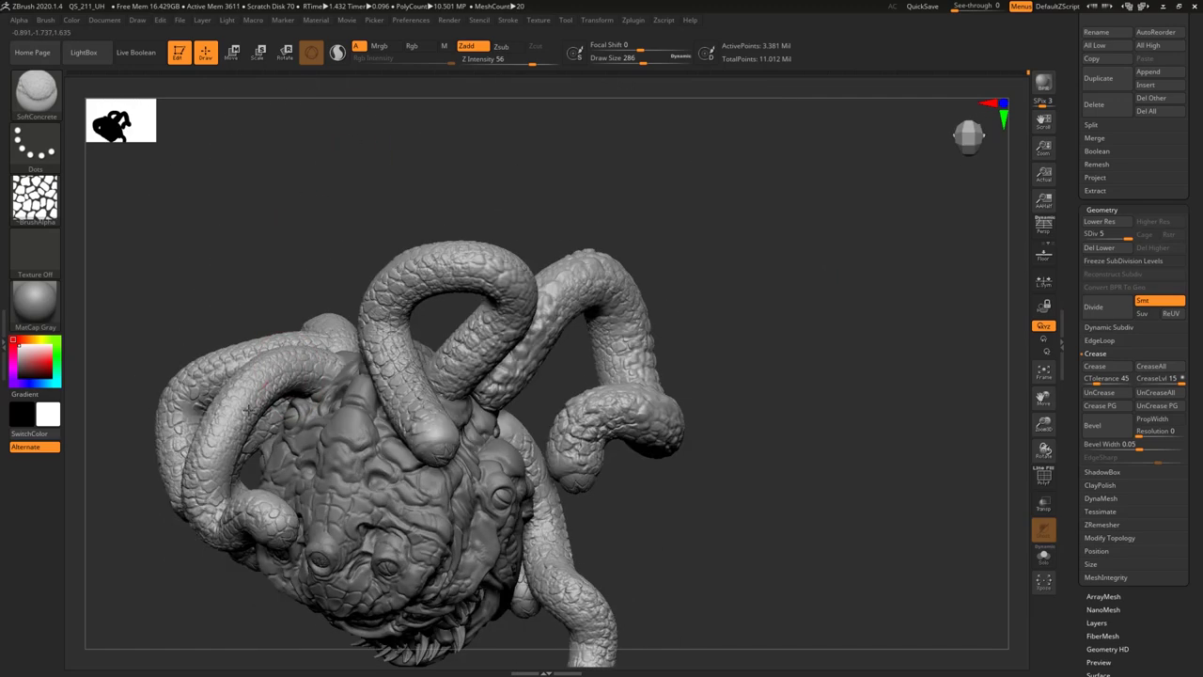
pyautogui.moveTo(797, 280); pyautogui.dragTo(743, 243)
pyautogui.moveTo(742, 242); pyautogui.dragTo(702, 321, button='right')
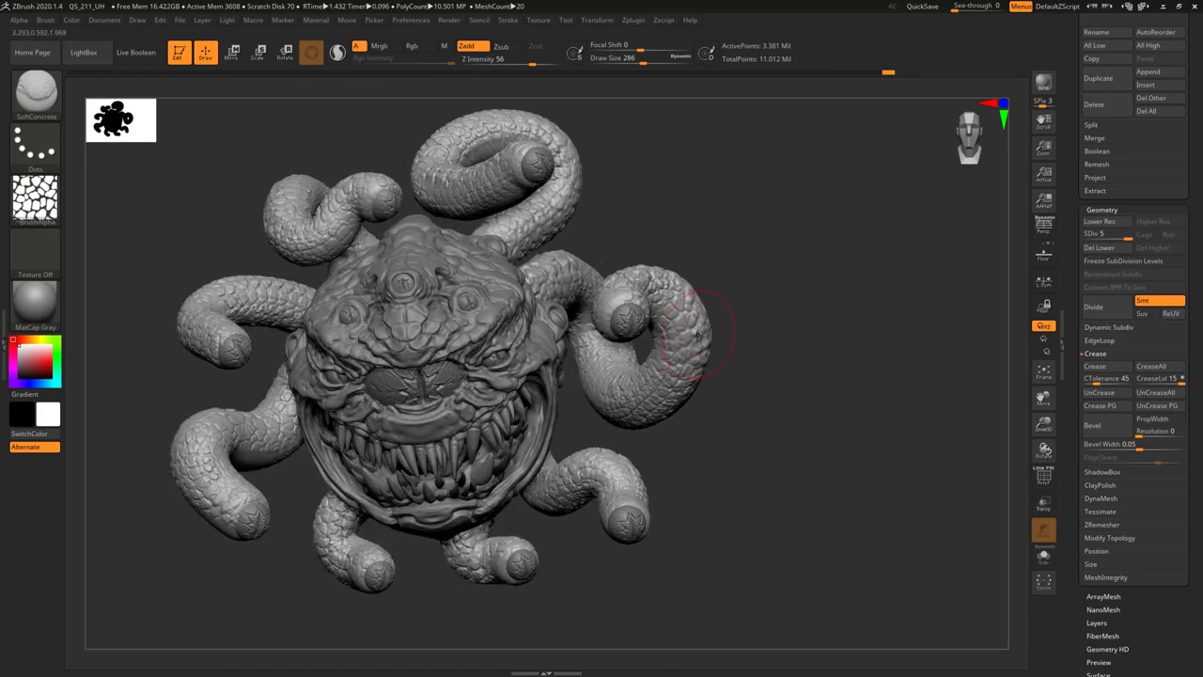
# Switch to the ClayBuildup brush with a draw size of 97 and check the eyeball in the curled right-hand tentacle tip.
pyautogui.press('b')
pyautogui.press('b')
pyautogui.click(210, 314)
pyautogui.press('space')
pyautogui.moveTo(592, 343); pyautogui.dragTo(573, 344)
pyautogui.moveTo(570, 340); pyautogui.dragTo(577, 302, button='right')
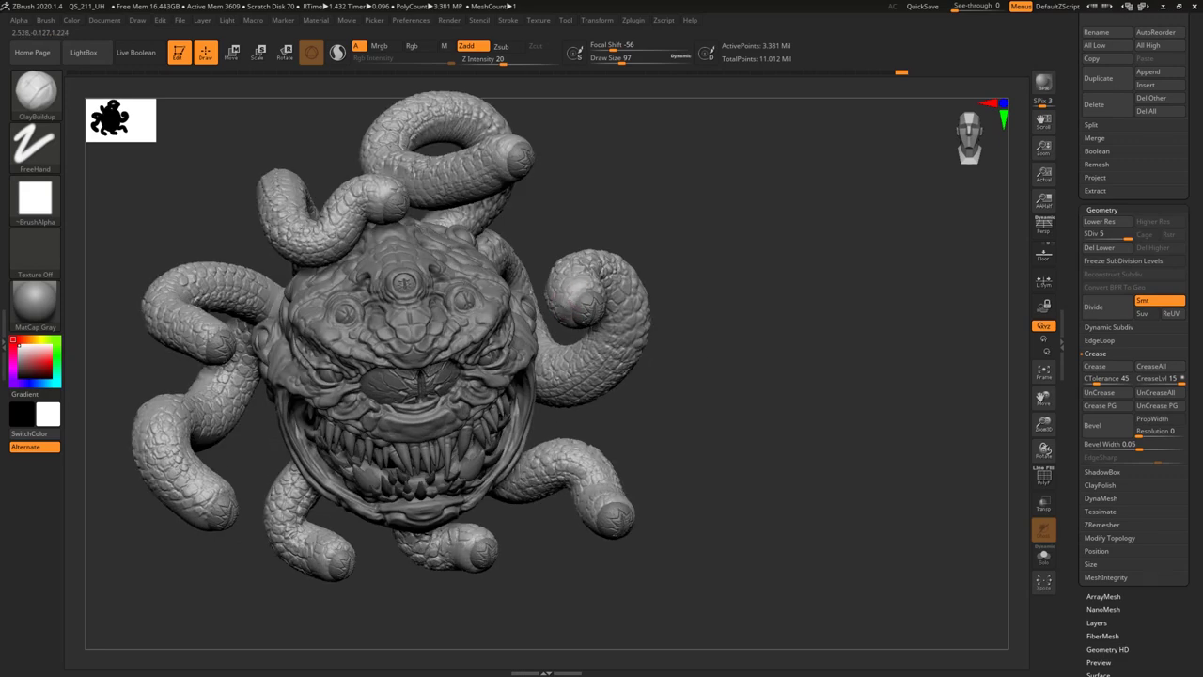
pyautogui.moveTo(738, 268); pyautogui.dragTo(593, 281, button='right')
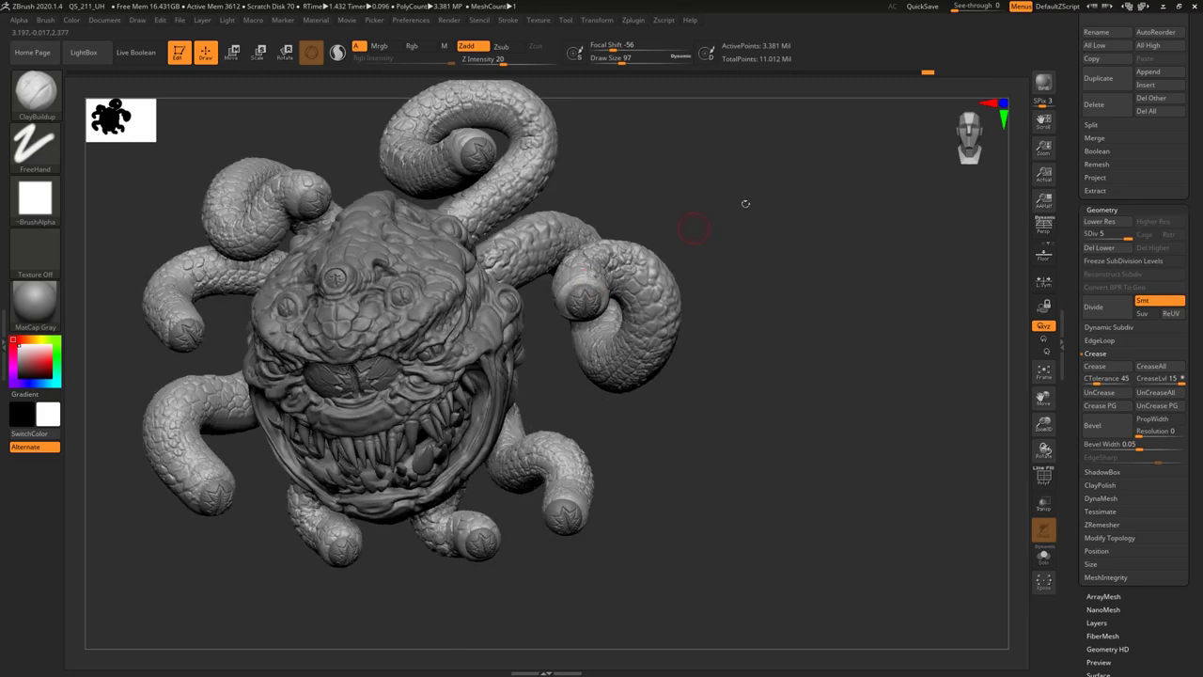
pyautogui.moveTo(739, 210); pyautogui.dragTo(777, 195)
pyautogui.moveTo(703, 235); pyautogui.dragTo(560, 299, button='right')
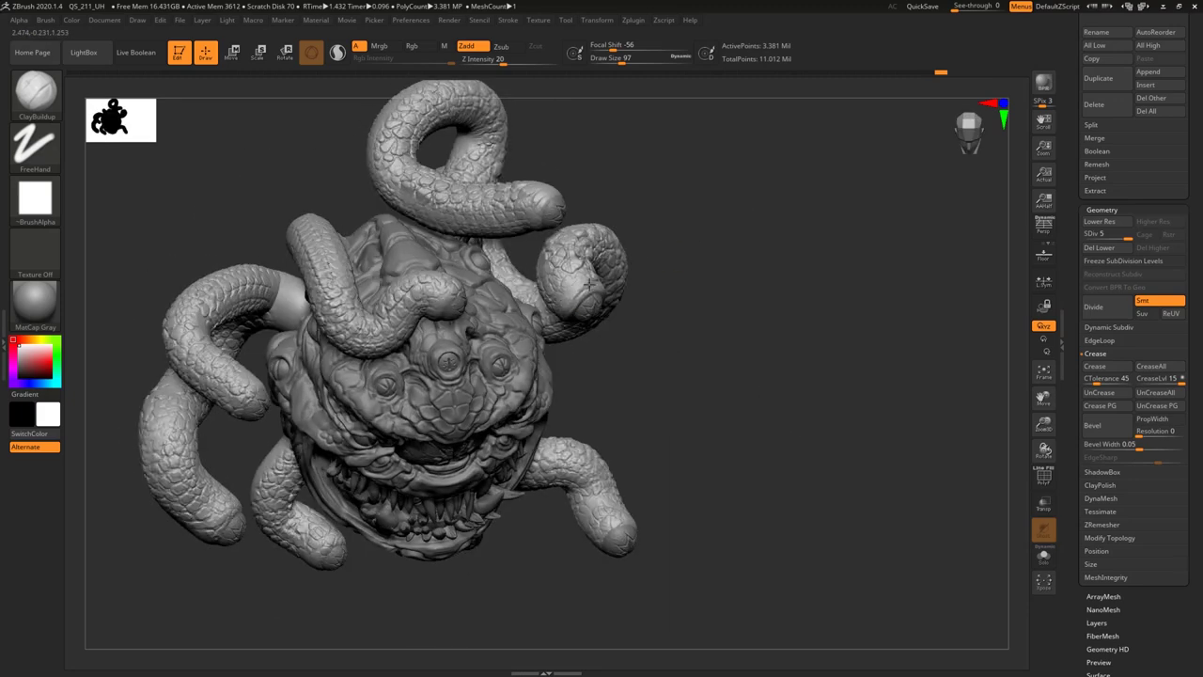
pyautogui.moveTo(719, 247); pyautogui.dragTo(775, 264)
pyautogui.moveTo(774, 263); pyautogui.dragTo(800, 270, button='right')
# Append a sphere as a new subtool and make it the active one.
pyautogui.moveTo(1193, 320); pyautogui.dragTo(1194, 618)
pyautogui.click(1151, 370)
pyautogui.click(782, 432)
pyautogui.click(1148, 370)
pyautogui.click(783, 442)
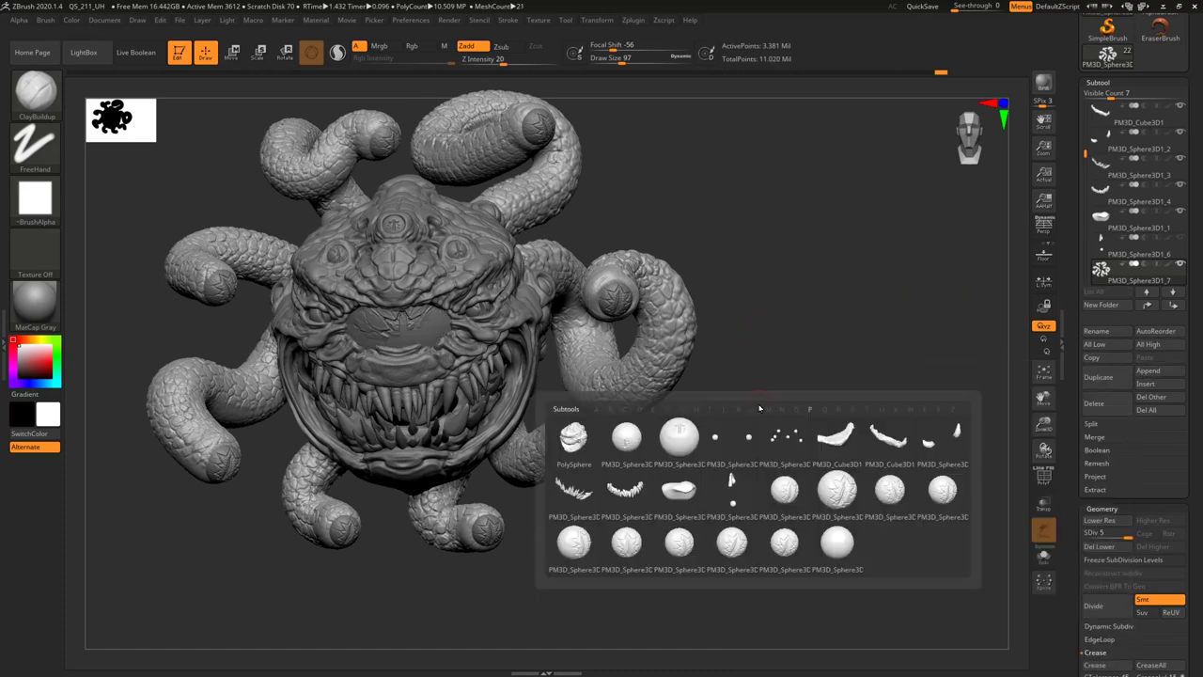
pyautogui.press('n')
pyautogui.click(785, 545)
# Move the new sphere forward until it sits in front of the monster's face.
pyautogui.press('w')
pyautogui.keyDown('shift'); pyautogui.moveTo(750, 341); pyautogui.dragTo(827, 319, button='right'); pyautogui.keyUp('shift')
pyautogui.moveTo(479, 293); pyautogui.dragTo(607, 293)
pyautogui.keyDown('shift'); pyautogui.moveTo(810, 300); pyautogui.dragTo(546, 429, button='right'); pyautogui.keyUp('shift')
# Sculpt a round hollow with a raised rim into the front of the sphere using ClayBuildup.
pyautogui.press('b')
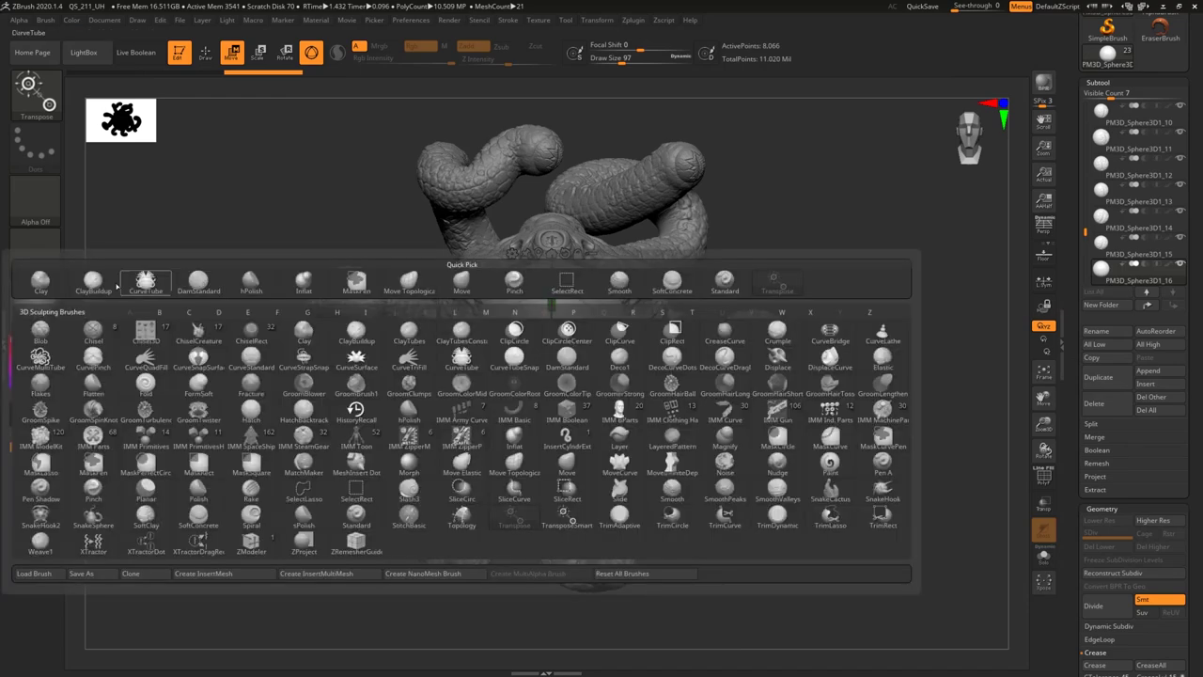
pyautogui.press('c')
pyautogui.press('b')
pyautogui.moveTo(489, 345)
pyautogui.mouseDown()
pyautogui.moveTo(611, 374)
pyautogui.moveTo(554, 329)
pyautogui.moveTo(575, 344)
pyautogui.moveTo(573, 365)
pyautogui.moveTo(531, 356)
pyautogui.moveTo(556, 378)
pyautogui.moveTo(553, 333)
pyautogui.moveTo(591, 339)
pyautogui.moveTo(556, 333)
pyautogui.moveTo(553, 354)
pyautogui.moveTo(539, 341)
pyautogui.mouseUp()
pyautogui.moveTo(812, 268)
pyautogui.mouseDown()
pyautogui.moveTo(805, 199)
pyautogui.moveTo(872, 235)
pyautogui.mouseUp()
pyautogui.moveTo(507, 318); pyautogui.dragTo(523, 375)
pyautogui.moveTo(771, 310); pyautogui.dragTo(776, 376)
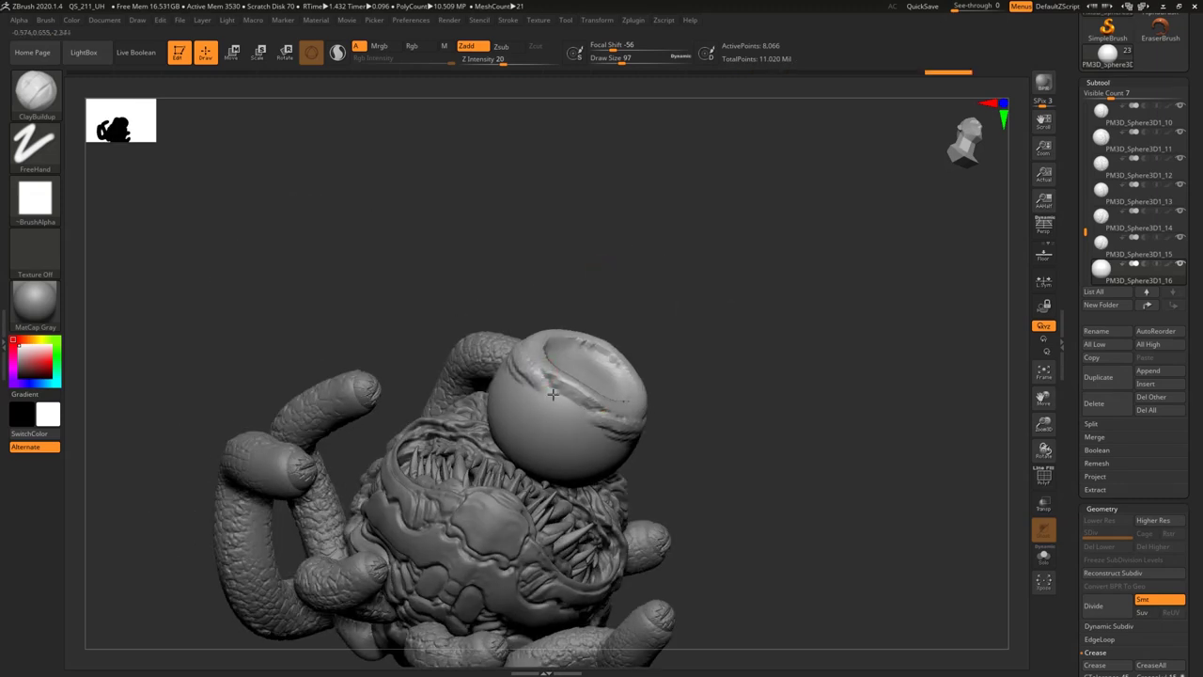
# Build up the lower and side rim of the sphere's hollow and smooth the rough strokes.
pyautogui.moveTo(538, 376); pyautogui.dragTo(596, 420)
pyautogui.keyDown('shift'); pyautogui.moveTo(596, 419); pyautogui.dragTo(560, 405); pyautogui.keyUp('shift')
pyautogui.moveTo(775, 376); pyautogui.dragTo(771, 310)
pyautogui.moveTo(517, 329)
pyautogui.keyDown('shift'); pyautogui.mouseDown()
pyautogui.moveTo(532, 359)
pyautogui.moveTo(507, 305)
pyautogui.mouseUp(); pyautogui.keyUp('shift')
pyautogui.moveTo(752, 282); pyautogui.dragTo(757, 367)
pyautogui.moveTo(524, 269)
pyautogui.mouseDown()
pyautogui.moveTo(561, 255)
pyautogui.moveTo(526, 282)
pyautogui.mouseUp()
pyautogui.moveTo(789, 300); pyautogui.dragTo(606, 211)
pyautogui.keyDown('shift'); pyautogui.moveTo(550, 282); pyautogui.dragTo(578, 271); pyautogui.keyUp('shift')
# Remesh the sculpted sphere with DynaMesh at resolution 128.
pyautogui.moveTo(1076, 536); pyautogui.dragTo(1075, 178)
pyautogui.click(1109, 439)
pyautogui.click(1111, 354)
# Refine the socket's inner wall and rim with clay strokes, viewing the sphere from several angles.
pyautogui.moveTo(821, 305); pyautogui.dragTo(785, 329)
pyautogui.moveTo(545, 299)
pyautogui.mouseDown()
pyautogui.moveTo(606, 293)
pyautogui.moveTo(548, 319)
pyautogui.moveTo(583, 329)
pyautogui.moveTo(598, 302)
pyautogui.moveTo(580, 285)
pyautogui.moveTo(561, 301)
pyautogui.mouseUp()
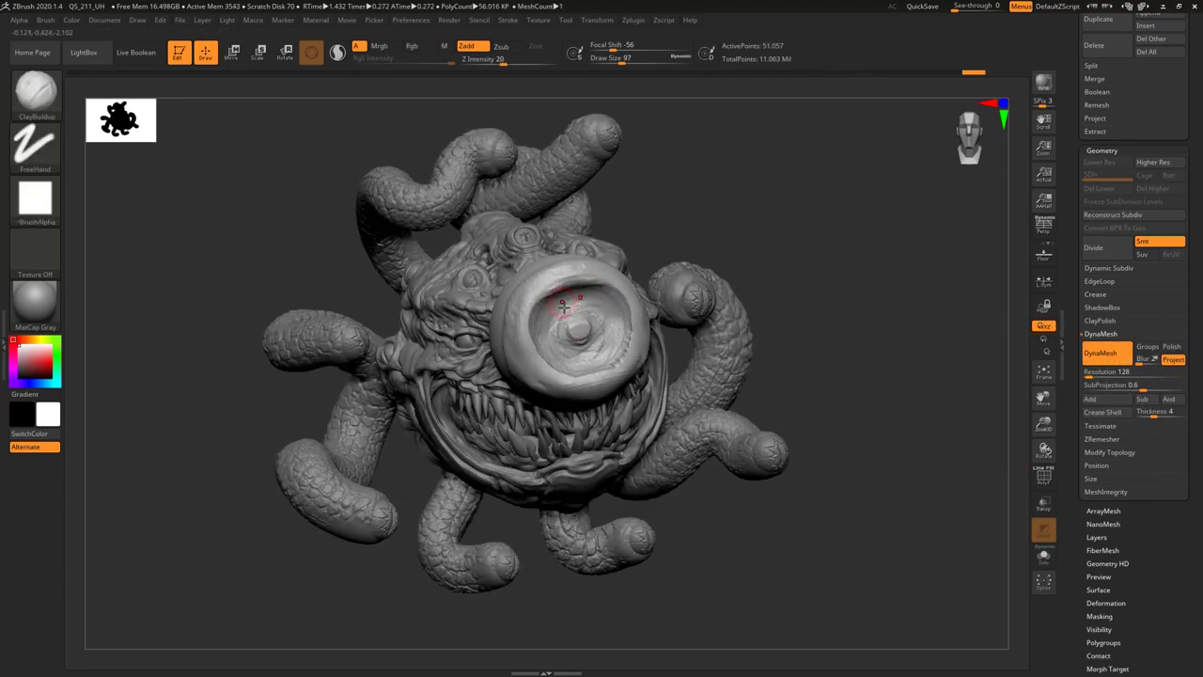
pyautogui.moveTo(820, 362); pyautogui.dragTo(778, 350)
pyautogui.moveTo(596, 368); pyautogui.dragTo(636, 339)
pyautogui.moveTo(635, 336); pyautogui.dragTo(604, 364)
pyautogui.moveTo(615, 293)
pyautogui.mouseDown()
pyautogui.moveTo(625, 324)
pyautogui.moveTo(537, 356)
pyautogui.mouseUp()
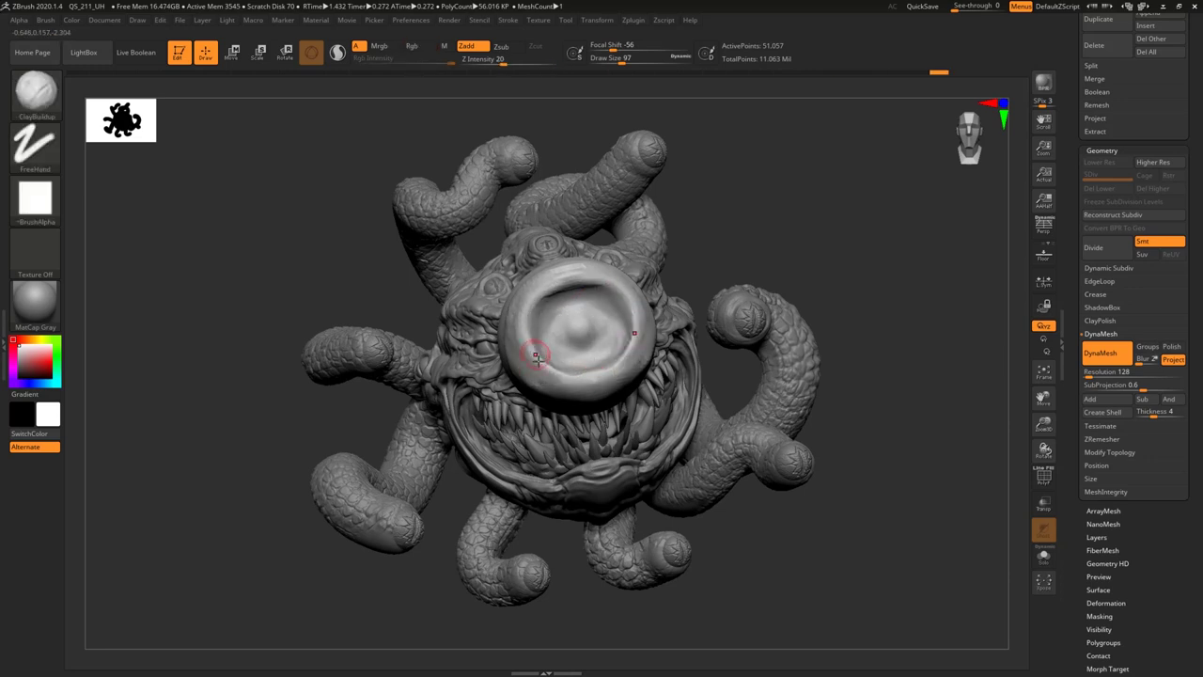
pyautogui.keyDown('shift'); pyautogui.moveTo(688, 268); pyautogui.dragTo(699, 286); pyautogui.keyUp('shift')
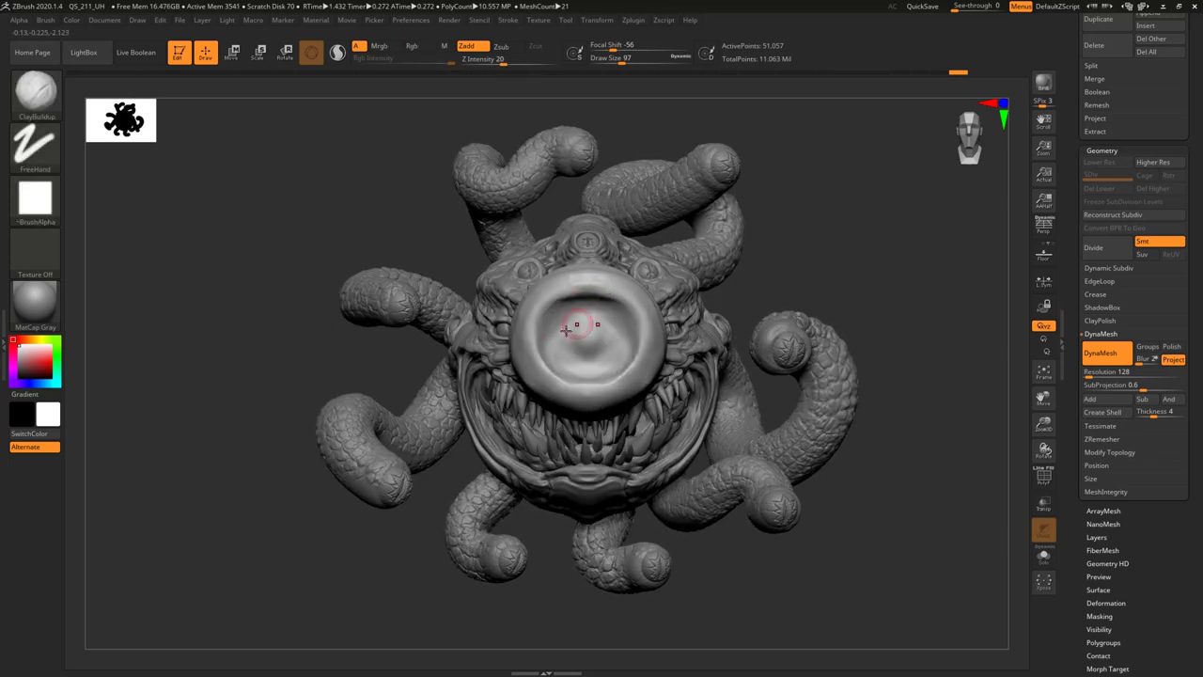
# Carve pointed corners at both sides of the socket, smooth the lids, and switch to the DamStandard brush.
pyautogui.moveTo(537, 341)
pyautogui.keyDown('alt'); pyautogui.mouseDown()
pyautogui.moveTo(554, 340)
pyautogui.moveTo(523, 338)
pyautogui.mouseUp(); pyautogui.keyUp('alt')
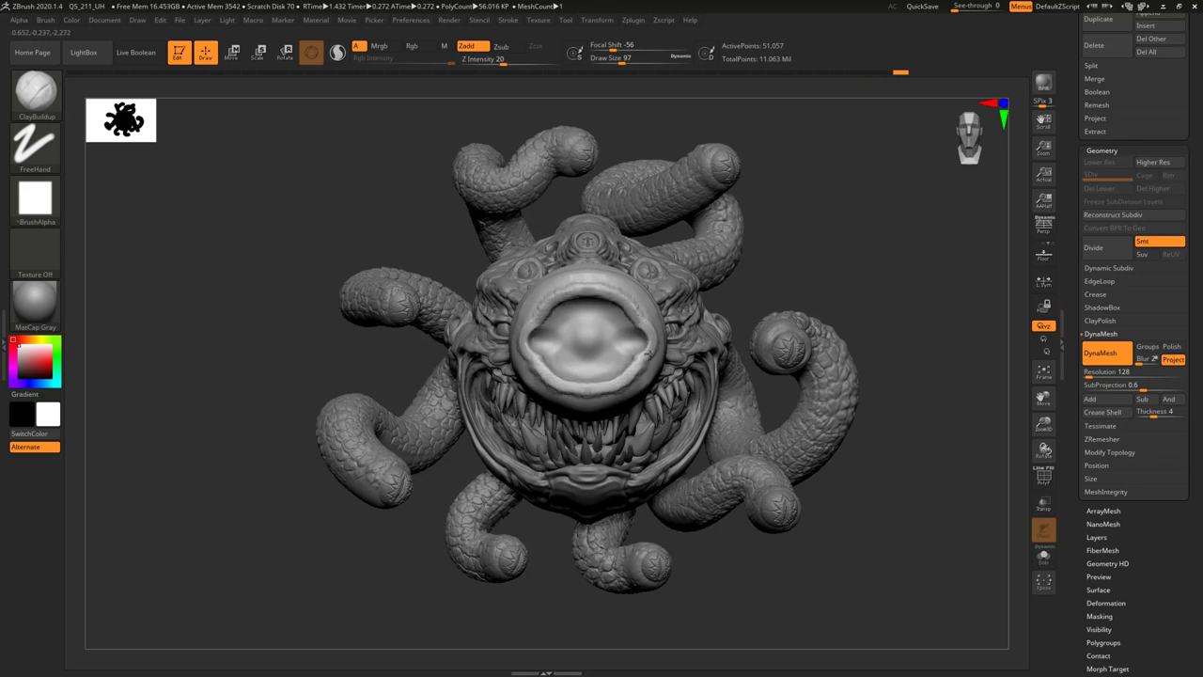
pyautogui.keyDown('shift'); pyautogui.moveTo(539, 342); pyautogui.dragTo(638, 323); pyautogui.keyUp('shift')
pyautogui.press('b')
pyautogui.press('d')
pyautogui.press('s')
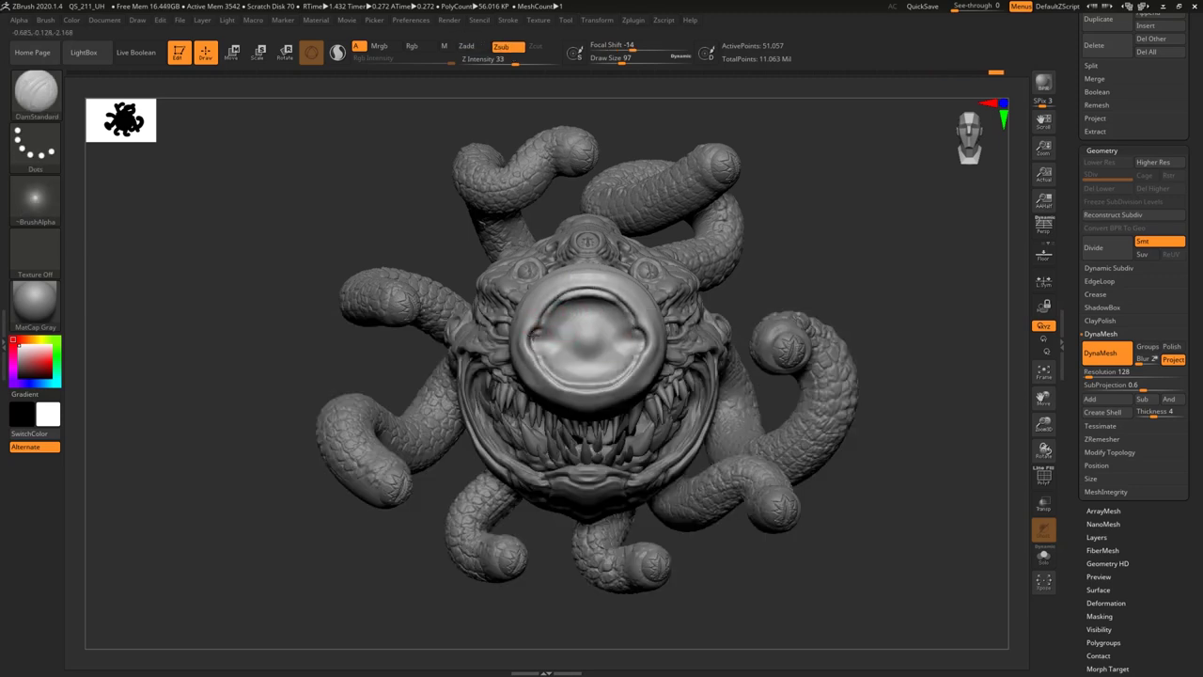
# Cut creases around the upper and lower eyelids of the sphere with DamStandard.
pyautogui.moveTo(527, 355)
pyautogui.mouseDown(button='right')
pyautogui.moveTo(456, 361)
pyautogui.moveTo(527, 365)
pyautogui.mouseUp(button='right')
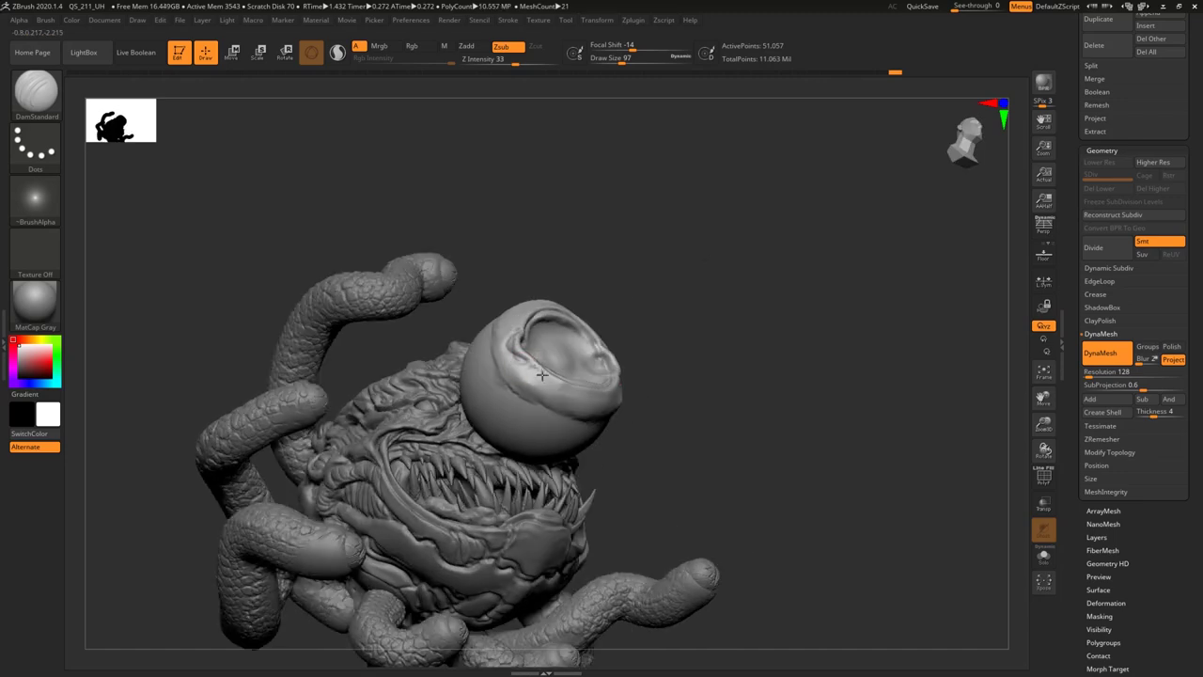
pyautogui.moveTo(694, 283); pyautogui.dragTo(561, 285, button='right')
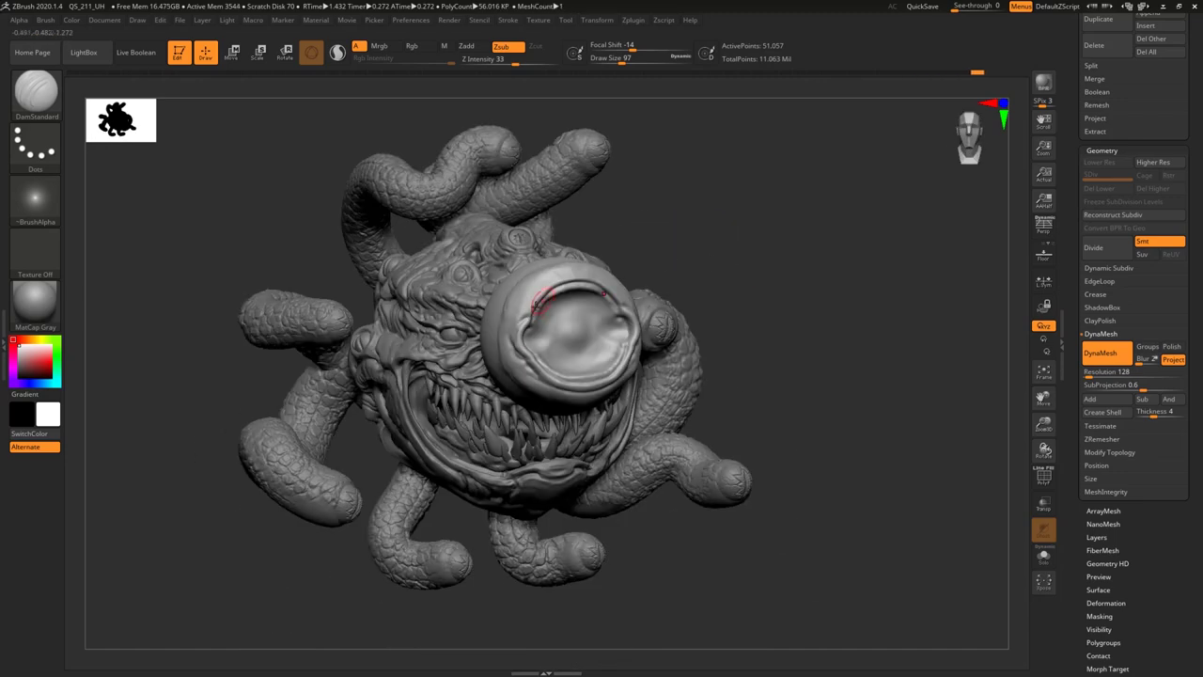
pyautogui.moveTo(678, 263); pyautogui.dragTo(525, 364, button='right')
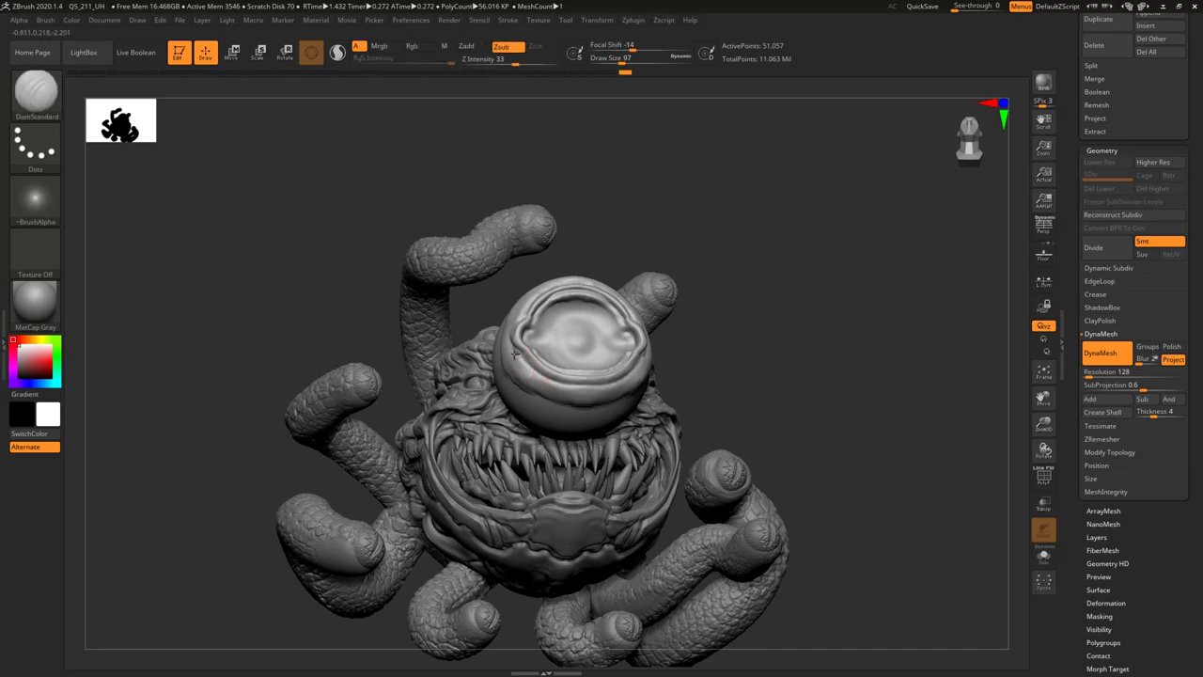
pyautogui.moveTo(658, 321); pyautogui.dragTo(630, 409, button='right')
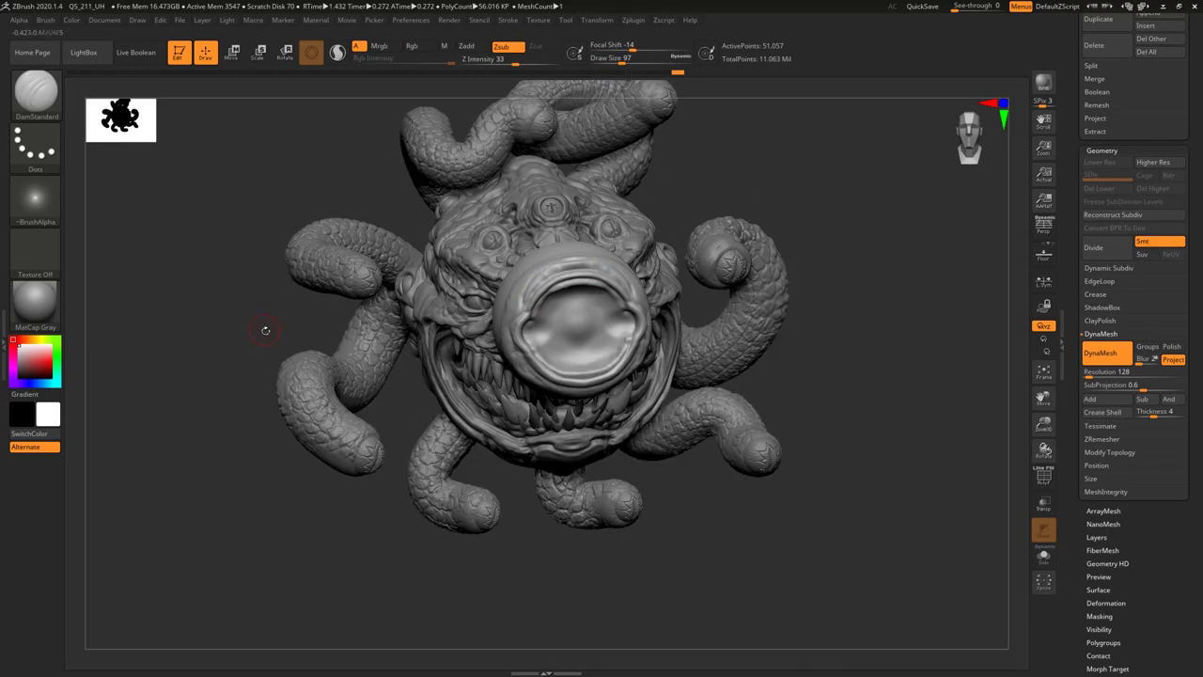
# Build up the eye corners and lid folds with ClayBuildup at draw size 56 and smooth them.
pyautogui.press('b')
pyautogui.click(211, 271)
pyautogui.moveTo(440, 372); pyautogui.dragTo(522, 293, button='right')
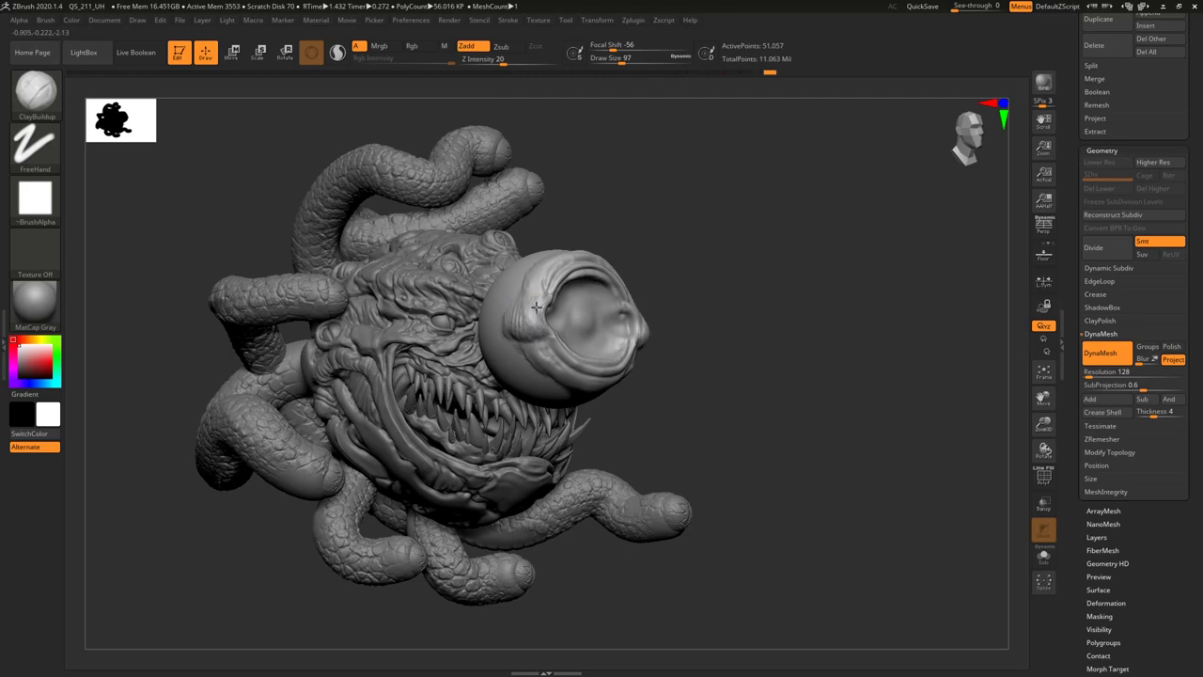
pyautogui.press('shift')
pyautogui.moveTo(799, 310)
pyautogui.mouseDown(button='right')
pyautogui.moveTo(724, 299)
pyautogui.moveTo(809, 320)
pyautogui.mouseUp(button='right')
pyautogui.press('shift')
pyautogui.press('space')
pyautogui.moveTo(549, 317); pyautogui.dragTo(550, 321)
pyautogui.keyDown('shift'); pyautogui.moveTo(550, 320); pyautogui.dragTo(550, 319); pyautogui.keyUp('shift')
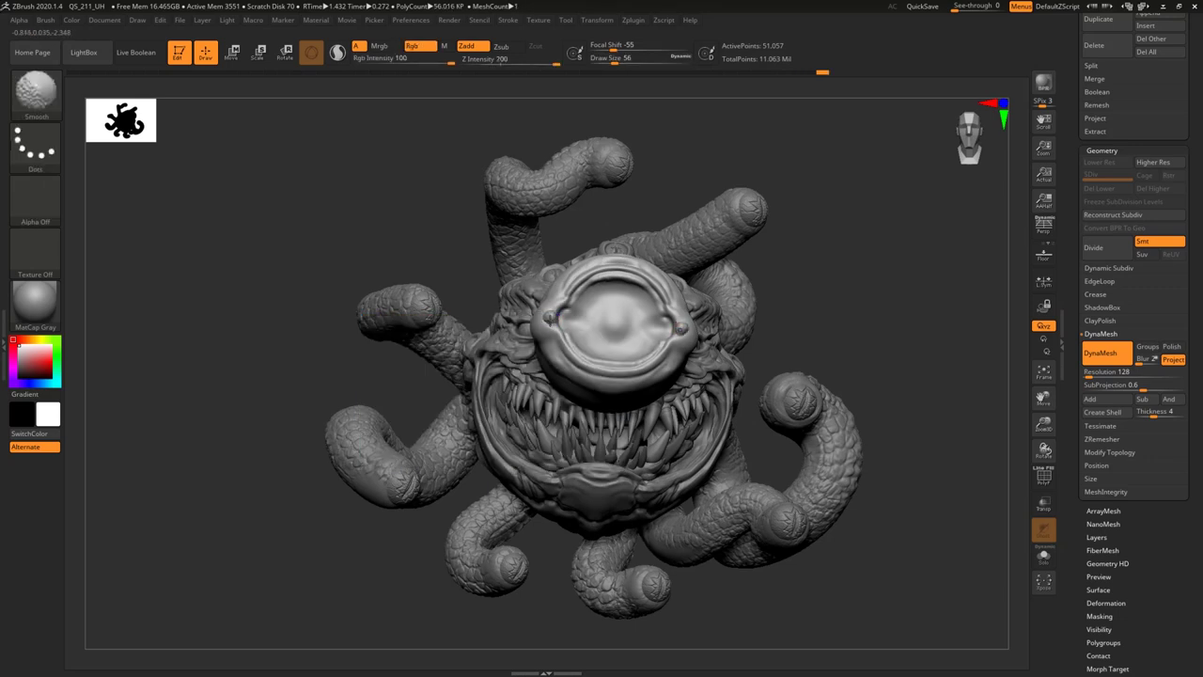
pyautogui.keyDown('shift'); pyautogui.moveTo(559, 308); pyautogui.dragTo(549, 310, button='right'); pyautogui.keyUp('shift')
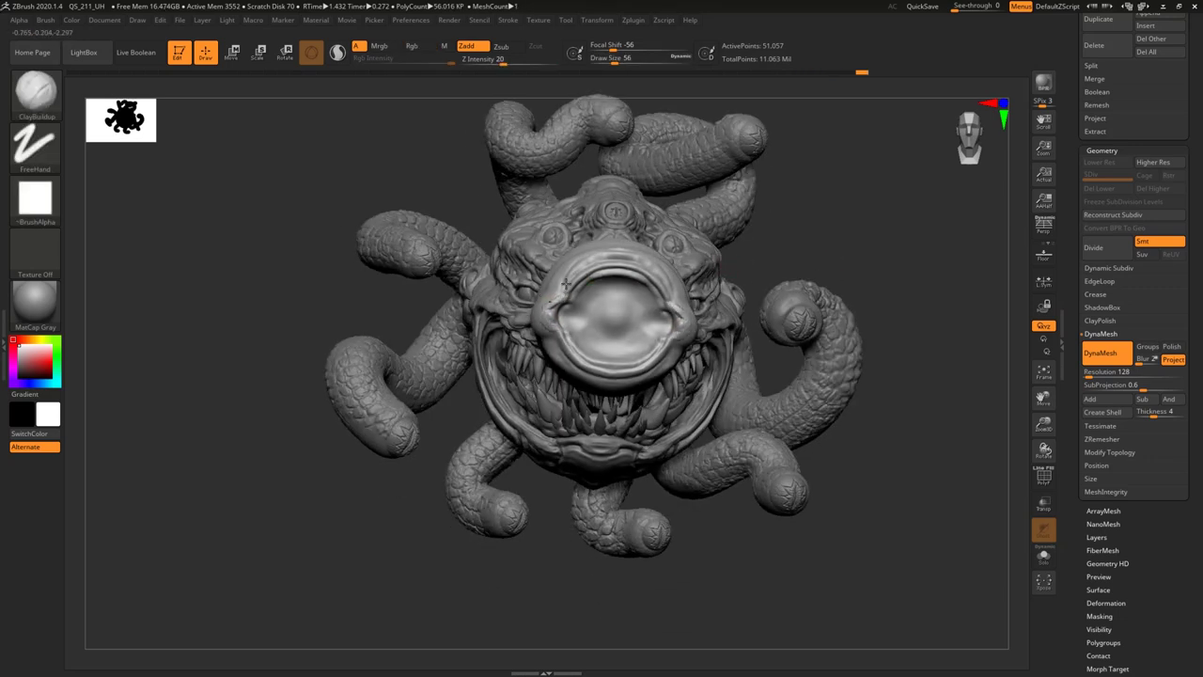
pyautogui.keyDown('shift'); pyautogui.moveTo(552, 313); pyautogui.dragTo(552, 319); pyautogui.keyUp('shift')
# Sharpen the eye corner creases with DamStandard and soften their edges.
pyautogui.moveTo(574, 305)
pyautogui.mouseDown(button='right')
pyautogui.moveTo(786, 229)
pyautogui.moveTo(691, 249)
pyautogui.mouseUp(button='right')
pyautogui.press('b')
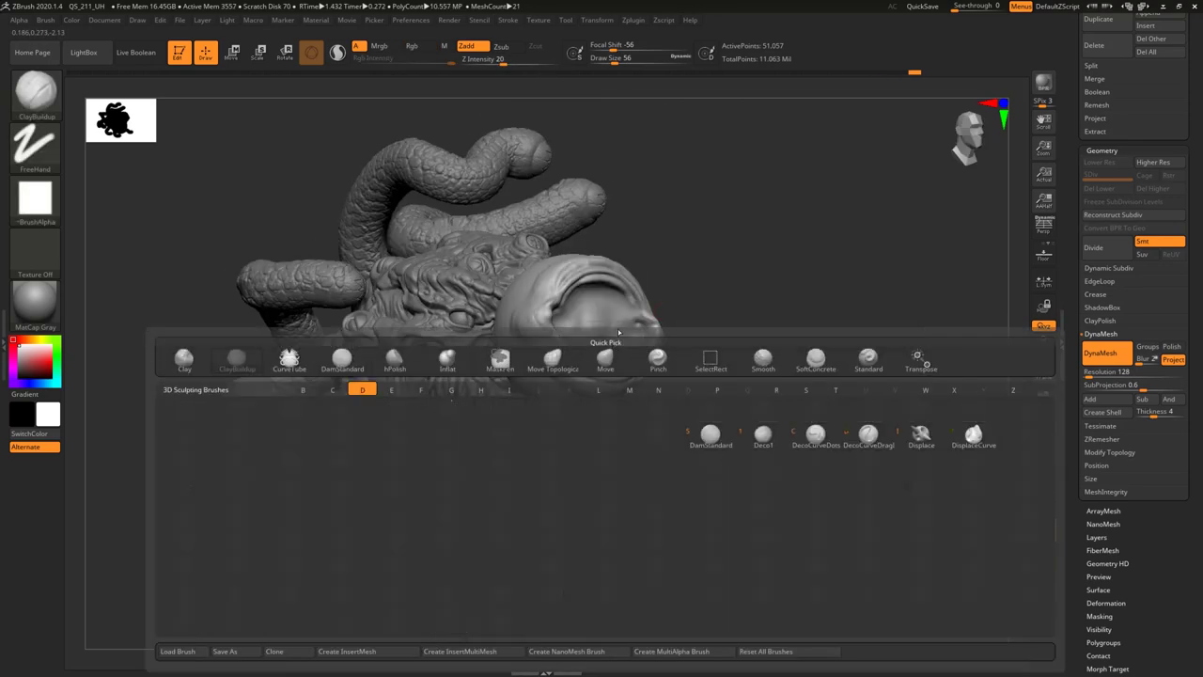
pyautogui.press('d')
pyautogui.press('s')
pyautogui.keyDown('shift'); pyautogui.moveTo(548, 318); pyautogui.dragTo(551, 307); pyautogui.keyUp('shift')
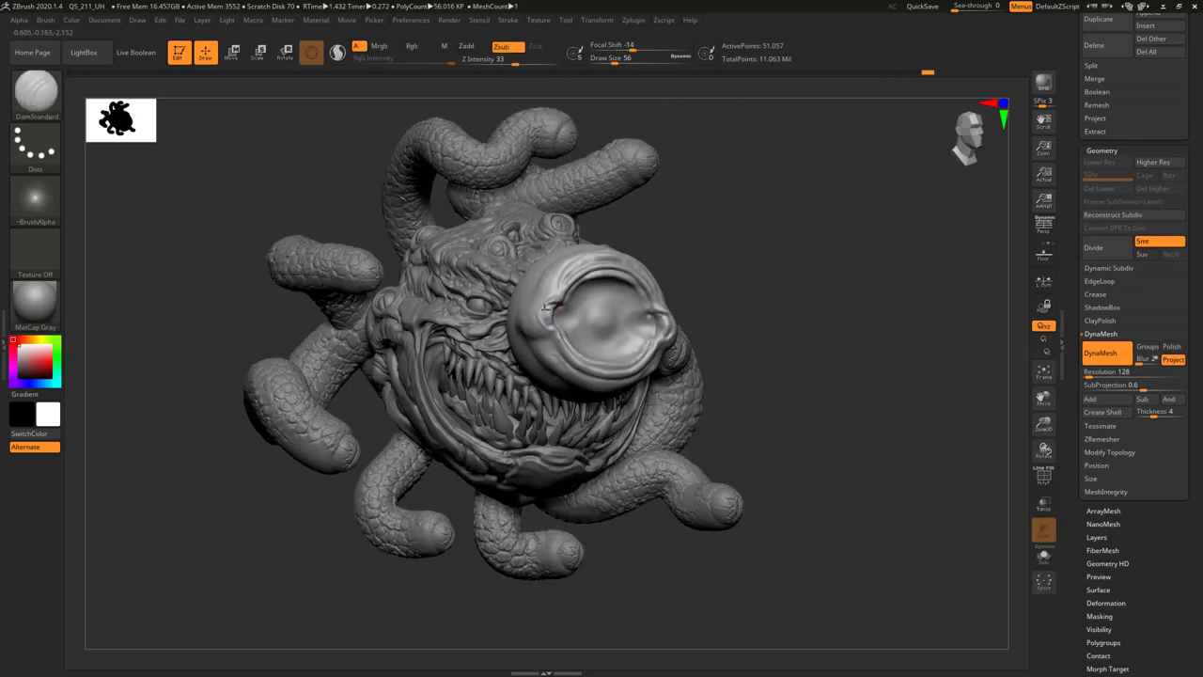
pyautogui.moveTo(744, 265)
pyautogui.mouseDown(button='right')
pyautogui.moveTo(846, 243)
pyautogui.moveTo(541, 305)
pyautogui.mouseUp(button='right')
pyautogui.keyDown('shift'); pyautogui.moveTo(729, 225); pyautogui.dragTo(753, 223); pyautogui.keyUp('shift')
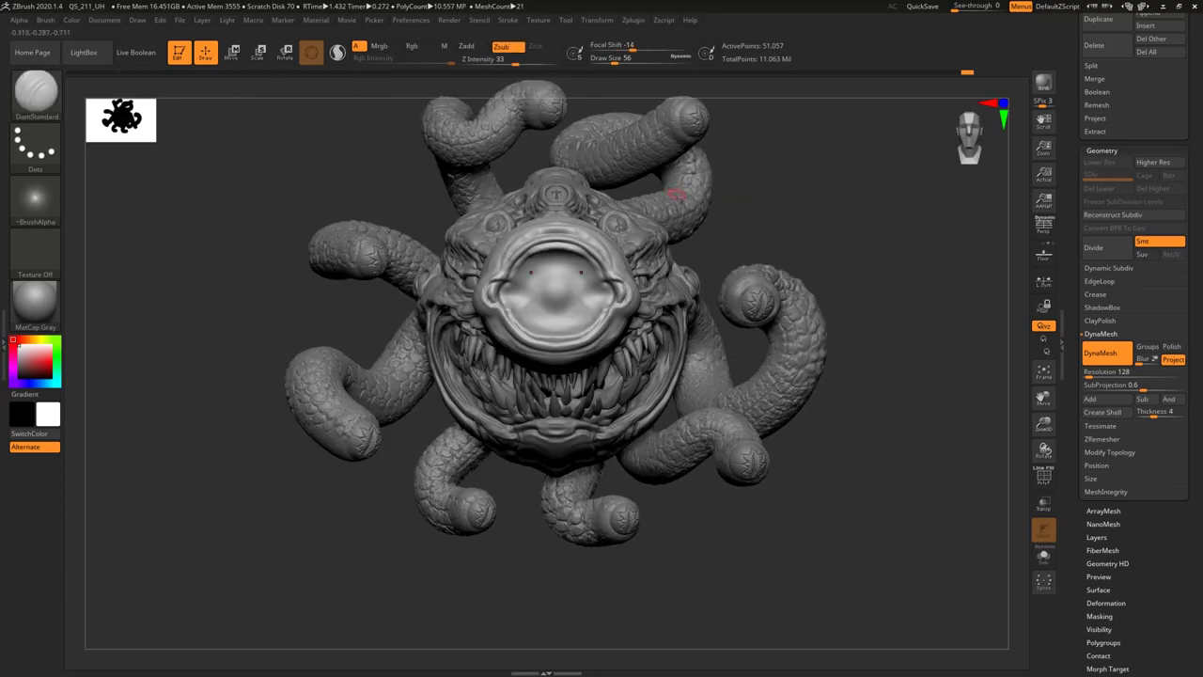
# Scale down the eyelid sphere and move it from the face towards the curled right-hand tentacle tip.
pyautogui.press('w')
pyautogui.moveTo(556, 294); pyautogui.dragTo(536, 313)
pyautogui.moveTo(616, 216); pyautogui.dragTo(589, 289, button='right')
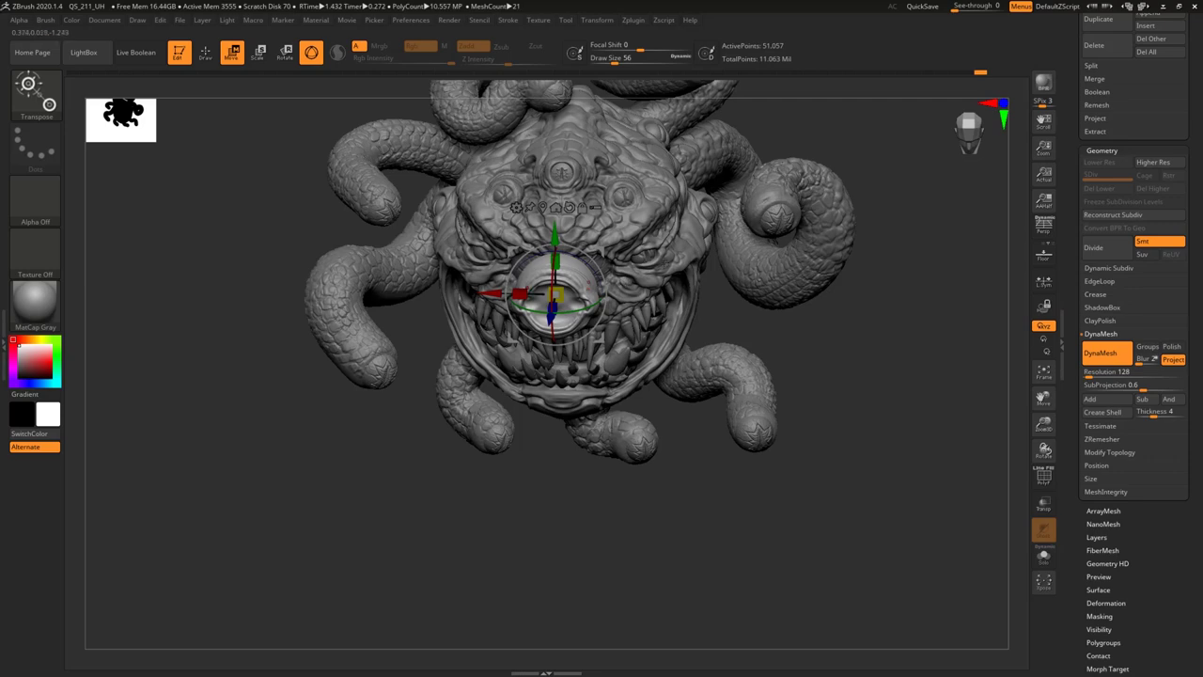
pyautogui.moveTo(555, 235); pyautogui.dragTo(823, 243)
pyautogui.keyDown('alt'); pyautogui.moveTo(824, 245); pyautogui.dragTo(728, 423, button='right'); pyautogui.keyUp('alt')
pyautogui.moveTo(695, 435); pyautogui.dragTo(707, 424)
pyautogui.moveTo(683, 361); pyautogui.dragTo(683, 242)
pyautogui.keyDown('ctrl'); pyautogui.moveTo(683, 241); pyautogui.dragTo(679, 179, button='right'); pyautogui.keyUp('ctrl')
pyautogui.moveTo(679, 178); pyautogui.dragTo(508, 221, button='right')
# Move and rotate the eyelid sphere until it wraps around the eyeball at the curled right-hand tentacle's tip.
pyautogui.moveTo(637, 347); pyautogui.dragTo(873, 335)
pyautogui.moveTo(685, 418); pyautogui.dragTo(561, 486, button='right')
pyautogui.moveTo(560, 486); pyautogui.dragTo(602, 602, button='right')
pyautogui.moveTo(772, 260); pyautogui.dragTo(766, 225, button='right')
pyautogui.moveTo(652, 399); pyautogui.dragTo(643, 398)
pyautogui.moveTo(643, 399); pyautogui.dragTo(601, 414, button='right')
pyautogui.moveTo(669, 274); pyautogui.dragTo(611, 290, button='right')
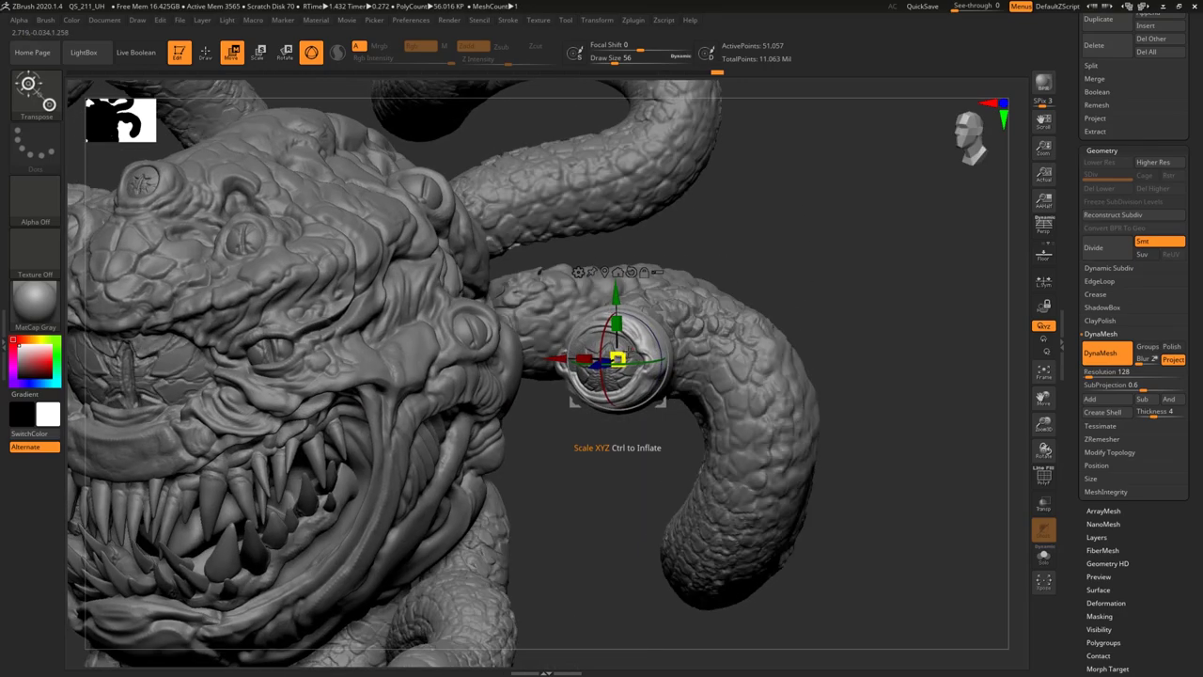
pyautogui.moveTo(660, 322); pyautogui.dragTo(610, 330, button='right')
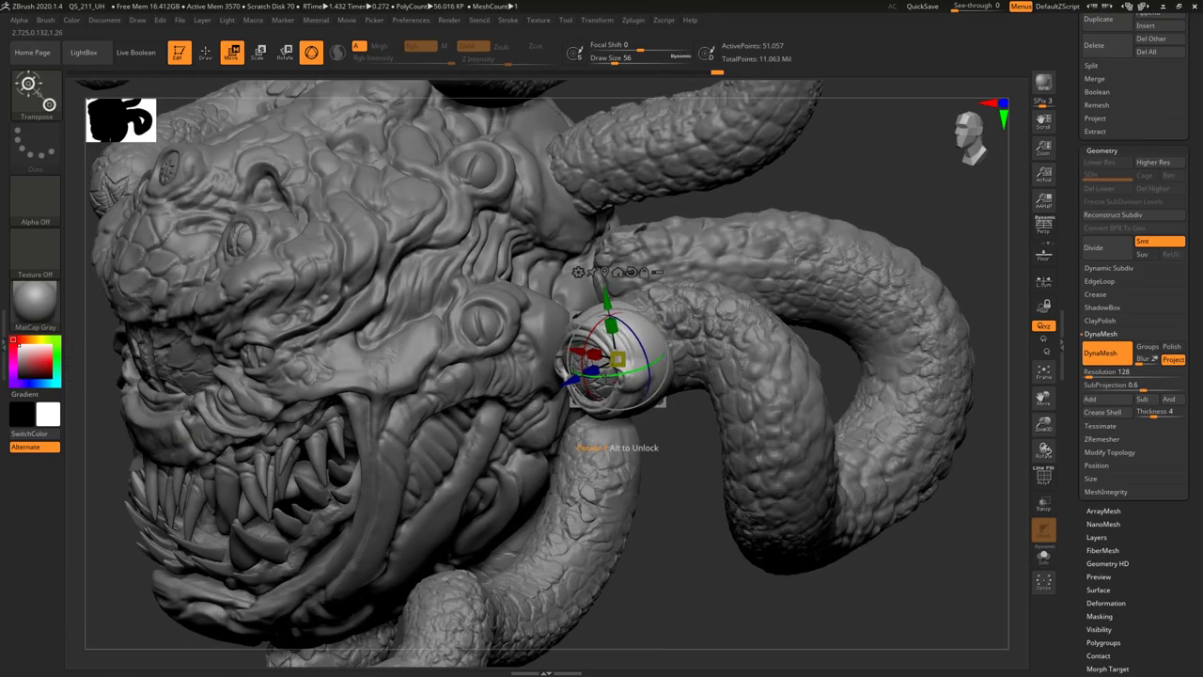
pyautogui.moveTo(606, 374)
pyautogui.mouseDown(button='right')
pyautogui.moveTo(703, 348)
pyautogui.moveTo(584, 394)
pyautogui.moveTo(620, 361)
pyautogui.mouseUp(button='right')
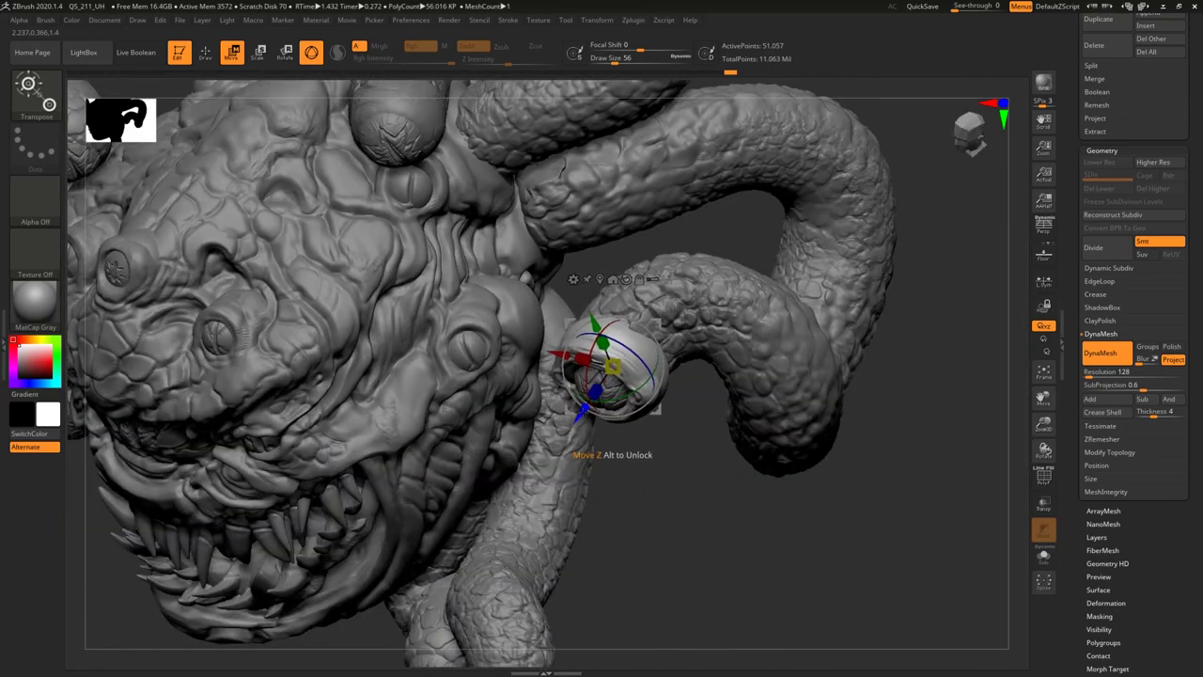
pyautogui.moveTo(670, 473); pyautogui.dragTo(648, 404, button='right')
pyautogui.moveTo(733, 376); pyautogui.dragTo(816, 246, button='right')
pyautogui.moveTo(816, 247); pyautogui.dragTo(816, 282, button='right')
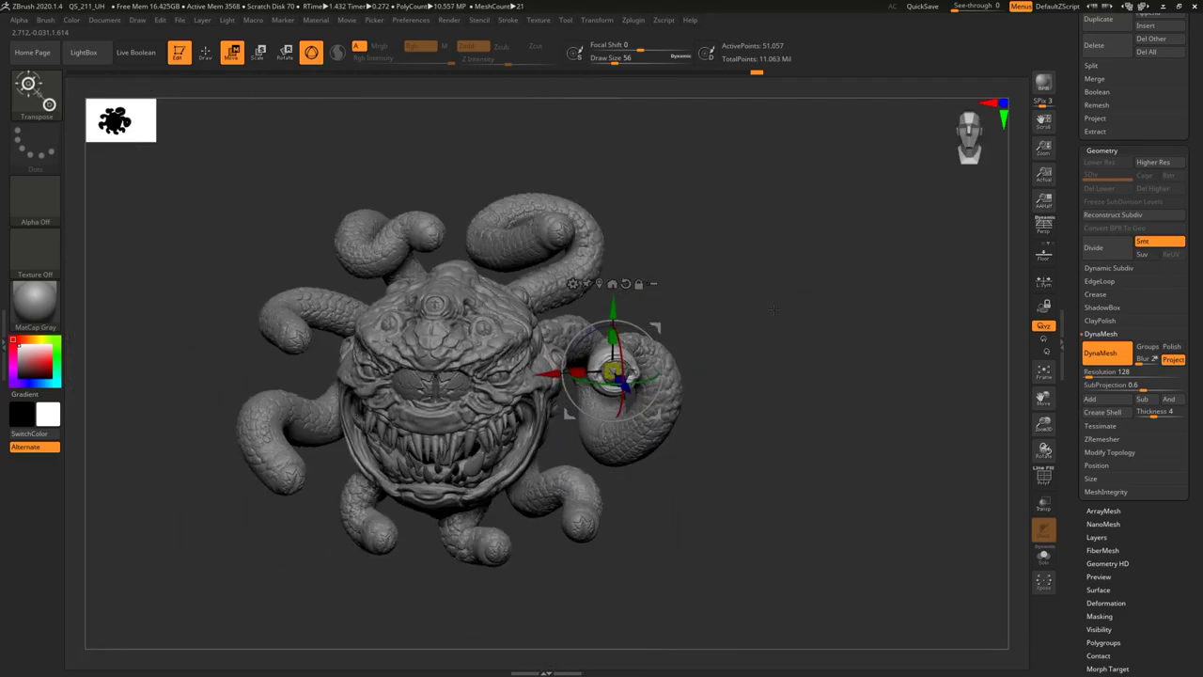
# Duplicate the eyelid subtool and move the copy onto the eyeball of the upper-right tentacle.
pyautogui.moveTo(1192, 301); pyautogui.dragTo(1192, 523)
pyautogui.click(1105, 245)
pyautogui.moveTo(655, 328); pyautogui.dragTo(599, 192)
pyautogui.keyDown('ctrl'); pyautogui.moveTo(729, 192); pyautogui.dragTo(686, 367, button='right'); pyautogui.keyUp('ctrl')
pyautogui.moveTo(599, 191); pyautogui.dragTo(590, 266)
pyautogui.moveTo(695, 310); pyautogui.dragTo(738, 212, button='right')
pyautogui.moveTo(590, 266); pyautogui.dragTo(585, 215)
# Fine-tune the fit of the upper-right eyelid around its eyeball from several angles.
pyautogui.moveTo(738, 254); pyautogui.dragTo(649, 261, button='right')
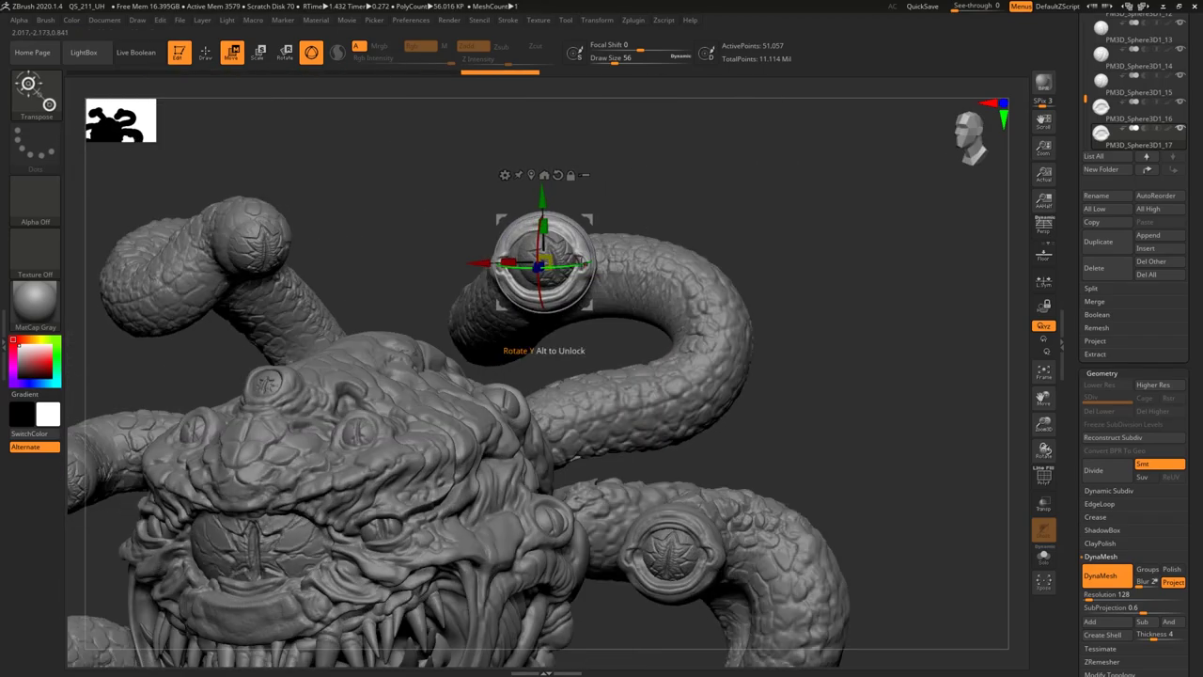
pyautogui.moveTo(590, 218); pyautogui.dragTo(587, 217)
pyautogui.moveTo(733, 254); pyautogui.dragTo(623, 270, button='right')
pyautogui.moveTo(583, 218); pyautogui.dragTo(575, 219)
pyautogui.moveTo(640, 296); pyautogui.dragTo(749, 273, button='right')
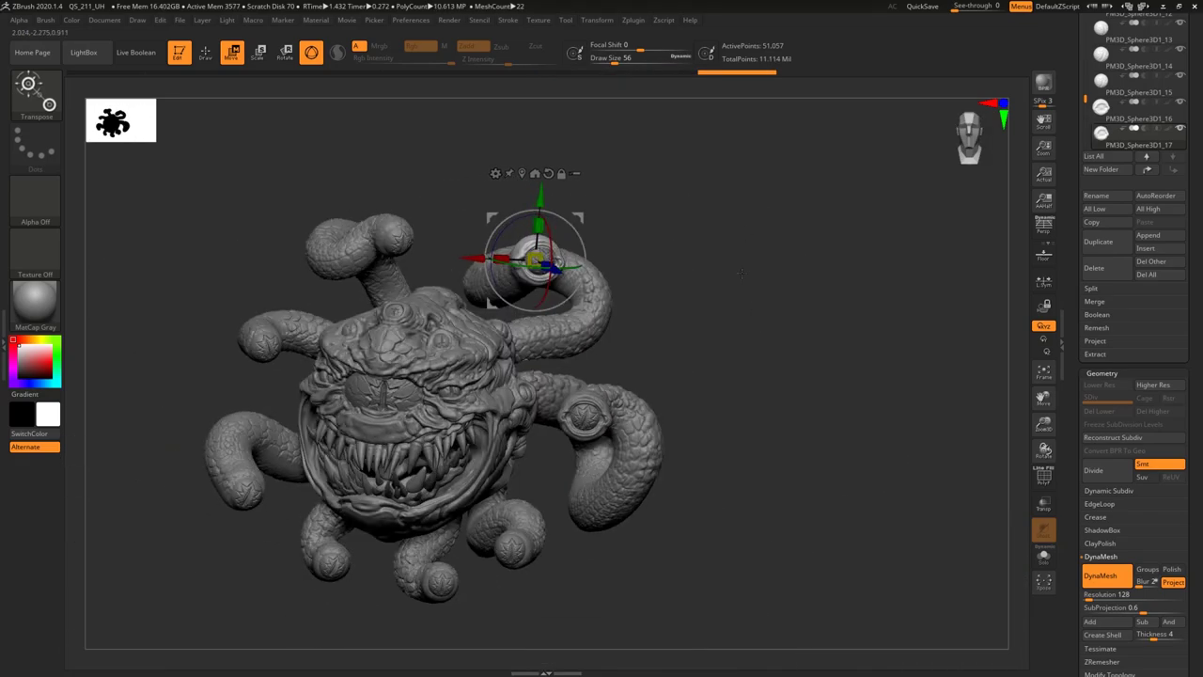
pyautogui.moveTo(729, 295); pyautogui.dragTo(647, 293, button='right')
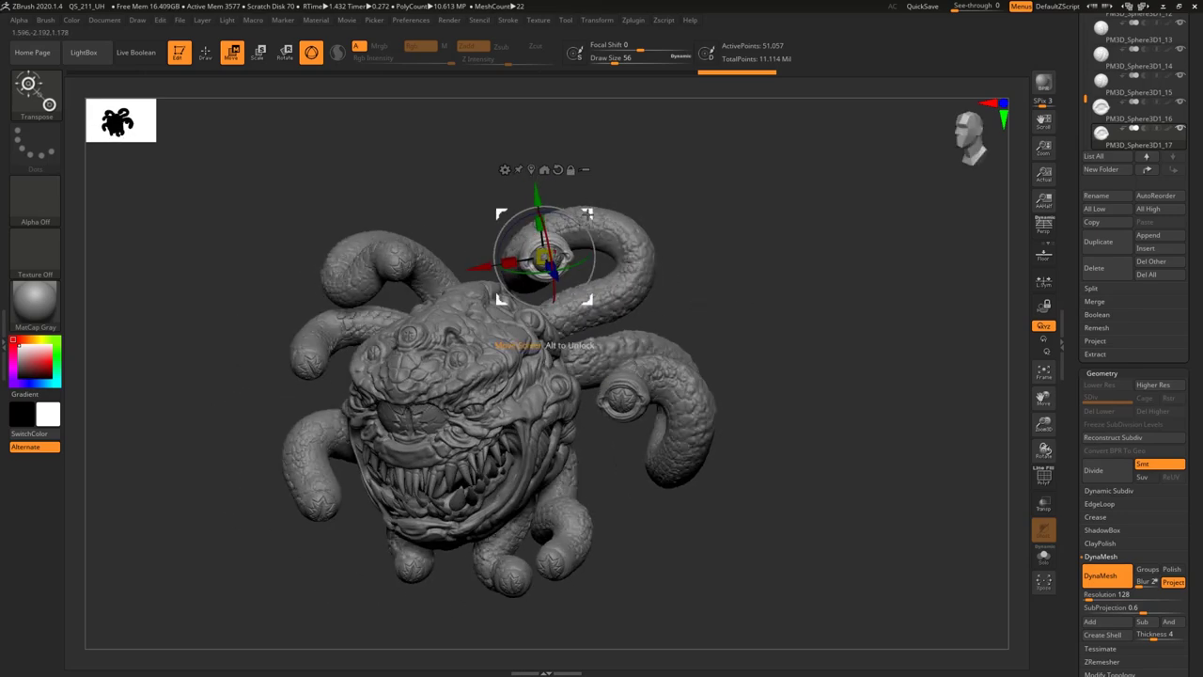
# Duplicate the eyelid again and fit the copy around the eyeball of the upper-left tentacle.
pyautogui.hotkey('ctrl', 'z')
pyautogui.click(1112, 244)
pyautogui.press('Down')
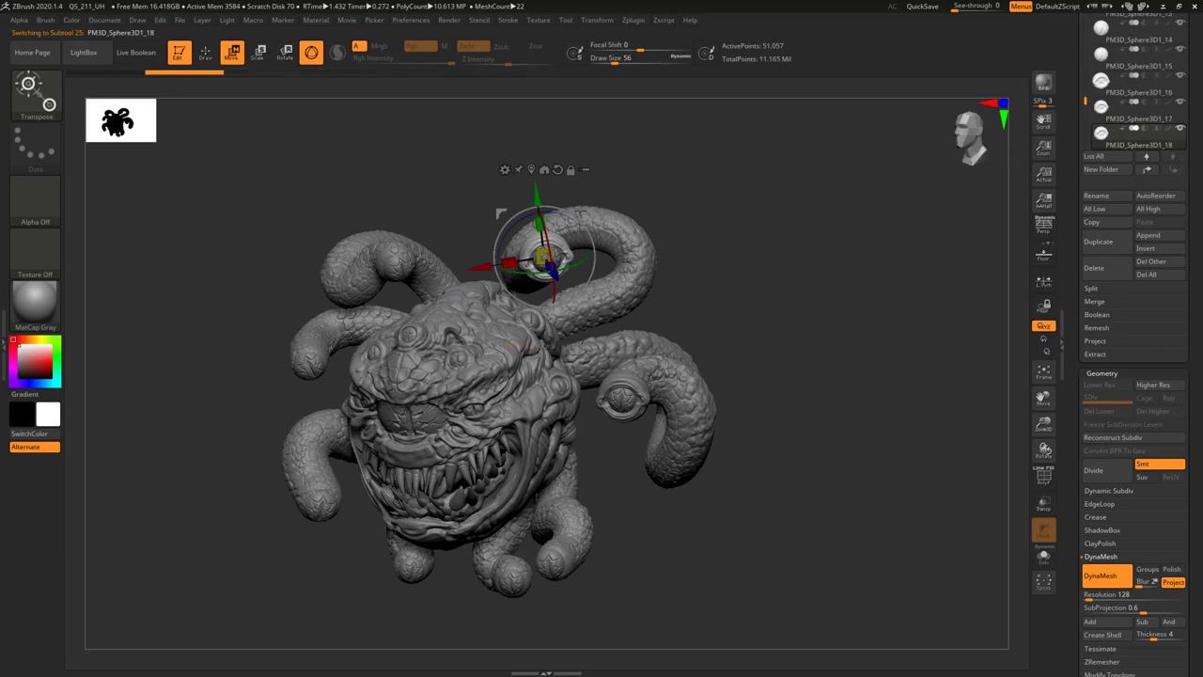
pyautogui.hotkey('ctrl', 'z')
pyautogui.moveTo(585, 214); pyautogui.dragTo(498, 224)
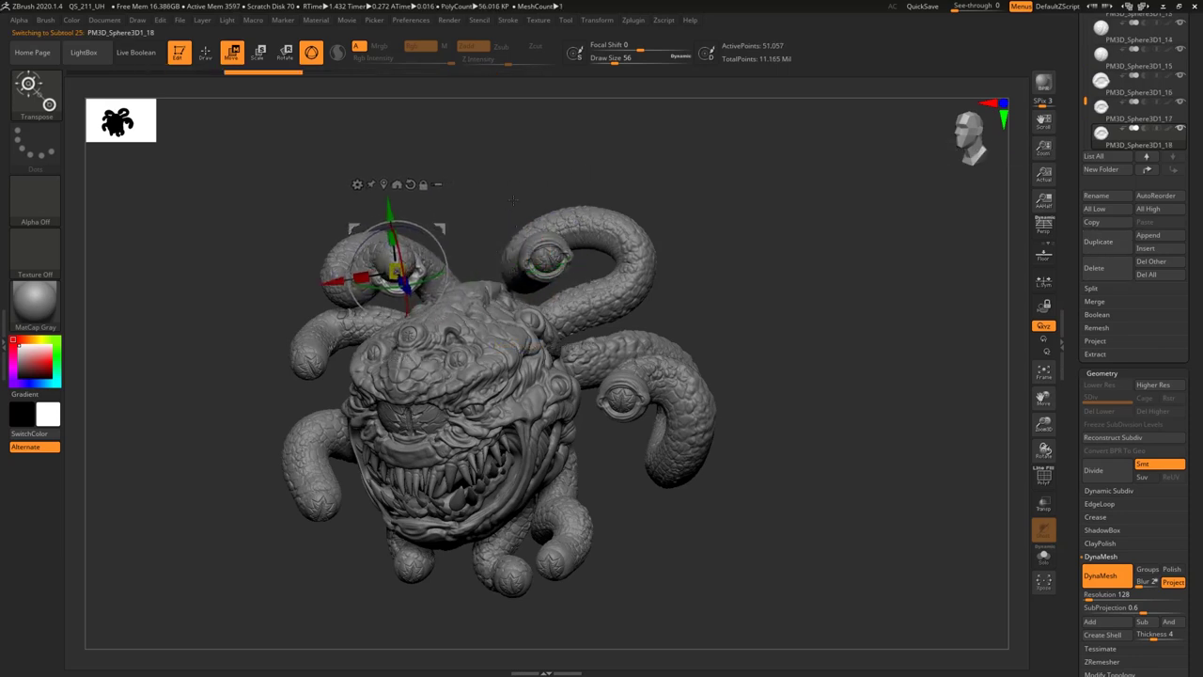
pyautogui.moveTo(463, 211); pyautogui.dragTo(510, 210, button='right')
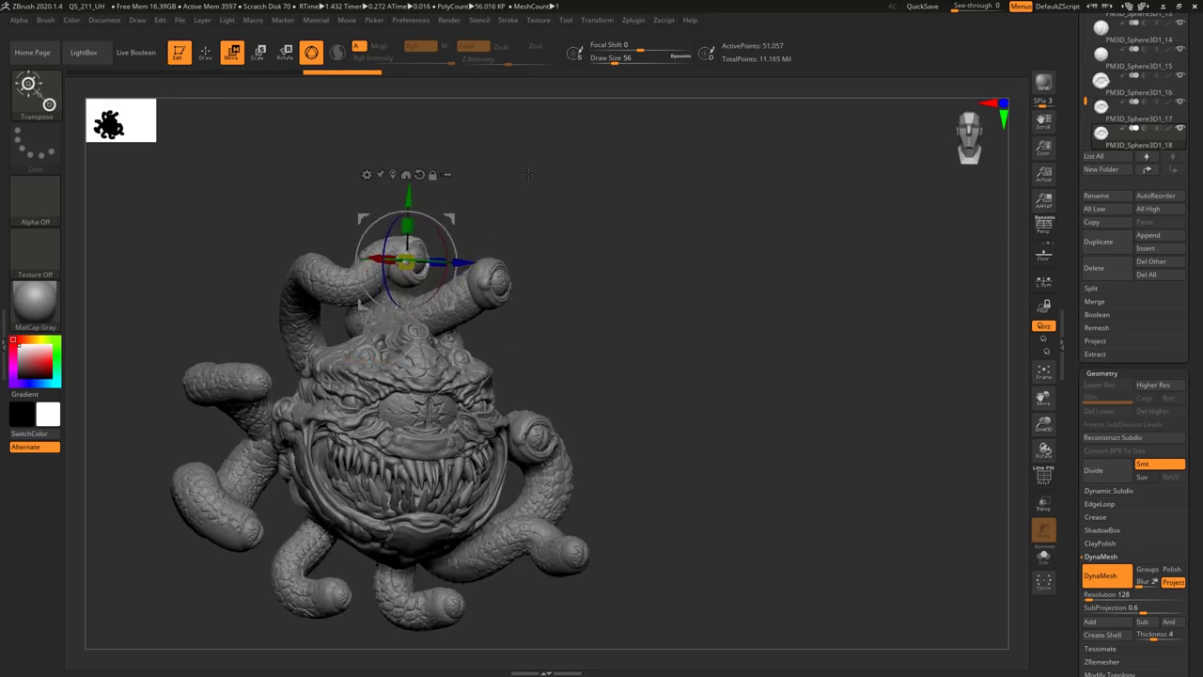
pyautogui.moveTo(532, 177); pyautogui.dragTo(449, 234)
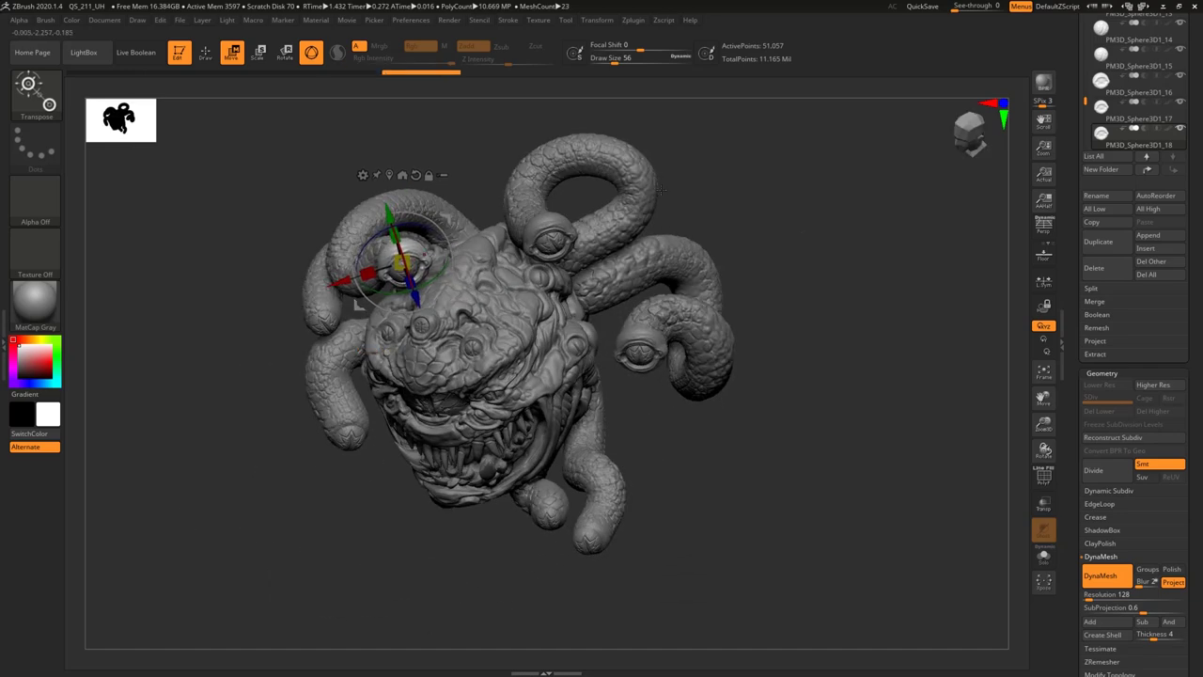
pyautogui.moveTo(495, 202); pyautogui.dragTo(576, 175)
pyautogui.moveTo(450, 220); pyautogui.dragTo(450, 217)
pyautogui.moveTo(476, 257); pyautogui.dragTo(470, 258)
pyautogui.moveTo(584, 228); pyautogui.dragTo(652, 213)
# Duplicate the eyelid for the left tentacle below it and move, rotate and scale the copy around that eyeball.
pyautogui.click(1104, 242)
pyautogui.moveTo(553, 187); pyautogui.dragTo(517, 268)
pyautogui.moveTo(440, 300); pyautogui.dragTo(332, 321)
pyautogui.moveTo(413, 325); pyautogui.dragTo(334, 325, button='right')
pyautogui.moveTo(333, 321)
pyautogui.mouseDown()
pyautogui.moveTo(369, 313)
pyautogui.moveTo(350, 310)
pyautogui.mouseUp()
pyautogui.keyDown('ctrl'); pyautogui.moveTo(350, 311); pyautogui.dragTo(353, 395, button='right'); pyautogui.keyUp('ctrl')
pyautogui.moveTo(352, 311); pyautogui.dragTo(382, 322)
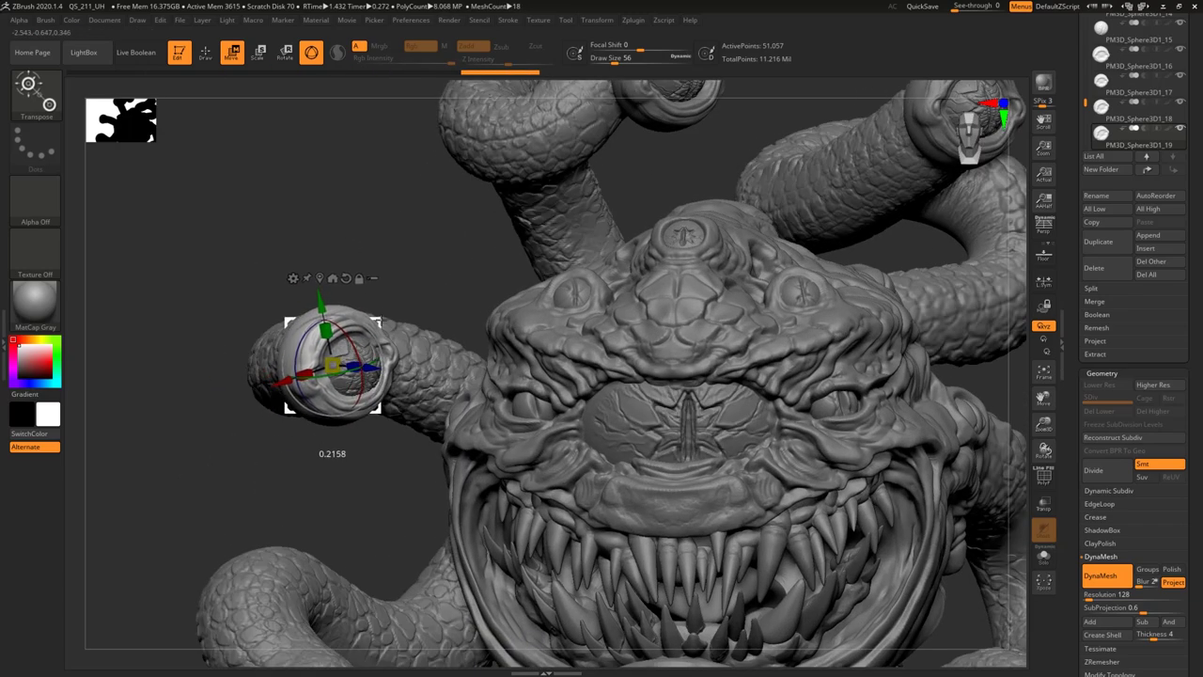
pyautogui.moveTo(444, 278); pyautogui.dragTo(475, 283)
pyautogui.moveTo(393, 363); pyautogui.dragTo(337, 362)
pyautogui.keyDown('ctrl'); pyautogui.moveTo(380, 404); pyautogui.dragTo(375, 322, button='right'); pyautogui.keyUp('ctrl')
pyautogui.hotkey('ctrl', 'z')
# Duplicate the eyelid and move the copy down onto the lower-left tentacle's eyeball.
pyautogui.click(1104, 245)
pyautogui.moveTo(374, 324); pyautogui.dragTo(369, 473)
pyautogui.moveTo(370, 474); pyautogui.dragTo(369, 376, button='right')
pyautogui.moveTo(368, 476); pyautogui.dragTo(360, 505)
pyautogui.moveTo(790, 239); pyautogui.dragTo(836, 362, button='right')
pyautogui.moveTo(837, 362); pyautogui.dragTo(833, 325, button='right')
# Adjust the position and rotation of the lower-left eyelid so it encloses the eyeball.
pyautogui.moveTo(378, 499); pyautogui.dragTo(383, 484)
pyautogui.moveTo(384, 484); pyautogui.dragTo(341, 498, button='right')
pyautogui.moveTo(379, 445); pyautogui.dragTo(386, 458)
pyautogui.moveTo(357, 414); pyautogui.dragTo(356, 404)
pyautogui.moveTo(418, 420); pyautogui.dragTo(406, 472)
pyautogui.moveTo(460, 462); pyautogui.dragTo(555, 423, button='right')
pyautogui.keyDown('ctrl'); pyautogui.moveTo(846, 413); pyautogui.dragTo(851, 343, button='right'); pyautogui.keyUp('ctrl')
pyautogui.moveTo(851, 343); pyautogui.dragTo(788, 346, button='right')
# Duplicate the eyelid and fit the copy around the eyeball of the bottom-left tentacle.
pyautogui.hotkey('ctrl', 'shift', 'd')
pyautogui.moveTo(359, 472); pyautogui.dragTo(483, 512)
pyautogui.moveTo(602, 480); pyautogui.dragTo(752, 444, button='right')
pyautogui.moveTo(504, 558); pyautogui.dragTo(523, 554)
pyautogui.moveTo(503, 509); pyautogui.dragTo(511, 486)
pyautogui.moveTo(846, 423); pyautogui.dragTo(705, 419, button='right')
pyautogui.moveTo(508, 492); pyautogui.dragTo(504, 493)
pyautogui.moveTo(601, 507); pyautogui.dragTo(598, 376, button='right')
pyautogui.moveTo(509, 526); pyautogui.dragTo(506, 492)
pyautogui.moveTo(460, 536); pyautogui.dragTo(466, 534)
pyautogui.moveTo(504, 492); pyautogui.dragTo(504, 491)
pyautogui.moveTo(639, 376)
pyautogui.mouseDown(button='right')
pyautogui.moveTo(649, 470)
pyautogui.moveTo(691, 498)
pyautogui.moveTo(724, 500)
pyautogui.mouseUp(button='right')
# Duplicate the eyelid and align the copy with the eyeball of the bottom middle tentacle.
pyautogui.click(1111, 245)
pyautogui.moveTo(505, 491); pyautogui.dragTo(612, 513)
pyautogui.moveTo(641, 515); pyautogui.dragTo(642, 518)
pyautogui.moveTo(609, 509); pyautogui.dragTo(610, 515)
pyautogui.moveTo(669, 555); pyautogui.dragTo(665, 460, button='right')
pyautogui.moveTo(638, 491); pyautogui.dragTo(639, 480)
pyautogui.moveTo(679, 470); pyautogui.dragTo(683, 570, button='right')
# Duplicate the eyelid once more and move and rotate the copy around the bottom-right tentacle's eyeball.
pyautogui.click(1112, 246)
pyautogui.moveTo(639, 489); pyautogui.dragTo(753, 449)
pyautogui.moveTo(785, 535); pyautogui.dragTo(782, 440, button='right')
pyautogui.moveTo(756, 442); pyautogui.dragTo(761, 343)
pyautogui.moveTo(778, 406); pyautogui.dragTo(782, 503, button='right')
pyautogui.moveTo(759, 431); pyautogui.dragTo(760, 420)
pyautogui.moveTo(846, 413)
pyautogui.mouseDown(button='right')
pyautogui.moveTo(792, 320)
pyautogui.moveTo(840, 400)
pyautogui.mouseUp(button='right')
pyautogui.moveTo(762, 420); pyautogui.dragTo(763, 419)
pyautogui.moveTo(717, 374); pyautogui.dragTo(720, 372)
# Select the head subtool and switch from transforming to drawing with the Clay brush.
pyautogui.moveTo(832, 315); pyautogui.dragTo(888, 170, button='right')
pyautogui.keyDown('alt'); pyautogui.moveTo(889, 169); pyautogui.dragTo(834, 289, button='right'); pyautogui.keyUp('alt')
pyautogui.moveTo(843, 348); pyautogui.dragTo(858, 371, button='right')
pyautogui.press('n')
pyautogui.click(622, 412)
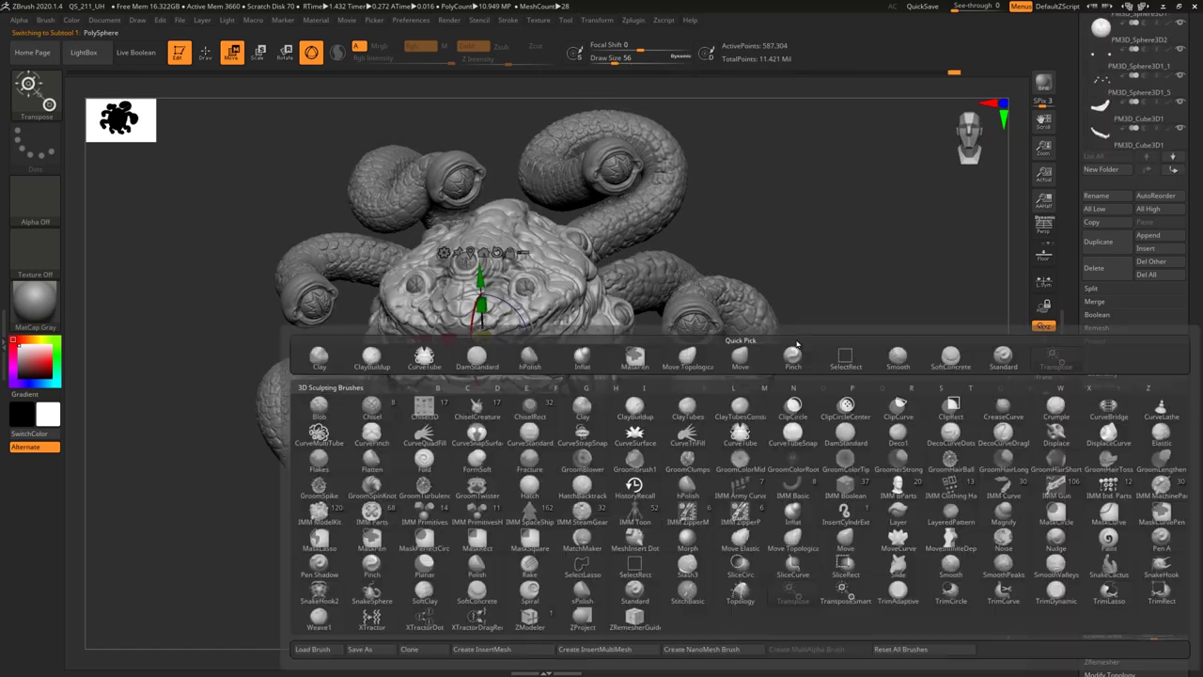
pyautogui.press('q')
pyautogui.keyDown('alt'); pyautogui.moveTo(849, 336); pyautogui.dragTo(824, 349, button='right'); pyautogui.keyUp('alt')
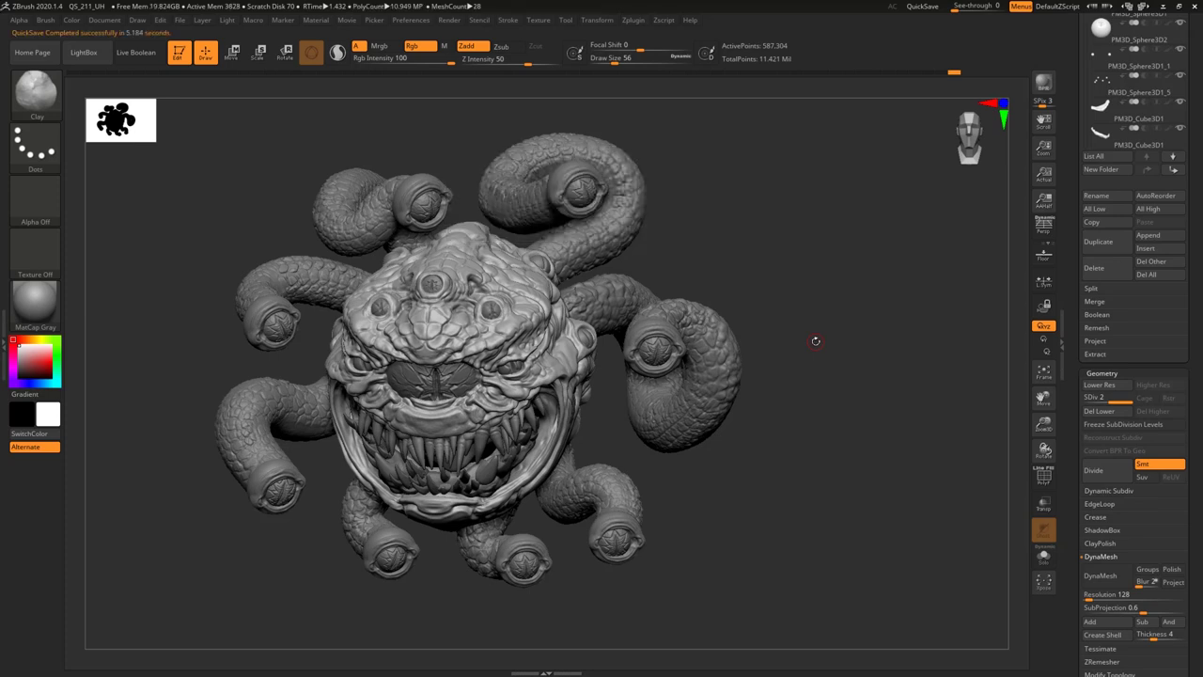
pyautogui.keyDown('alt'); pyautogui.moveTo(816, 341); pyautogui.dragTo(736, 235); pyautogui.keyUp('alt')
pyautogui.moveTo(731, 287)
pyautogui.mouseDown()
pyautogui.moveTo(724, 256)
pyautogui.moveTo(743, 286)
pyautogui.mouseUp()
pyautogui.moveTo(651, 451); pyautogui.dragTo(631, 421)
pyautogui.press('b')
pyautogui.press('super')
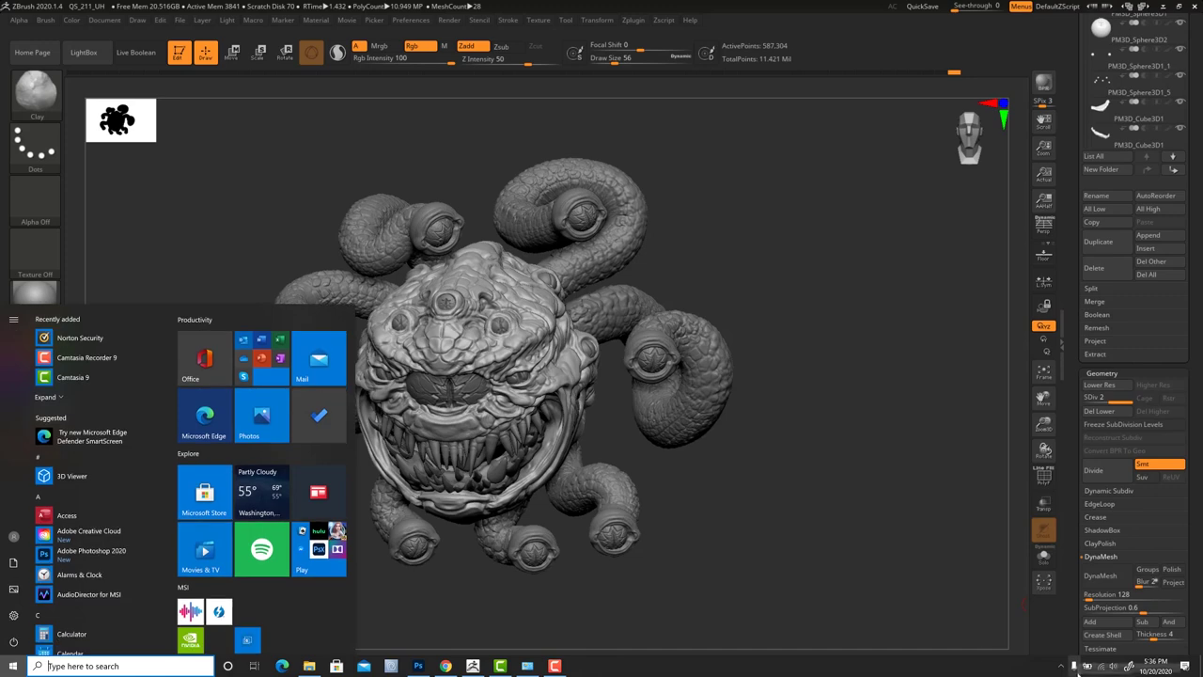
pyautogui.click(563, 669)
pyautogui.moveTo(832, 418); pyautogui.dragTo(796, 445)
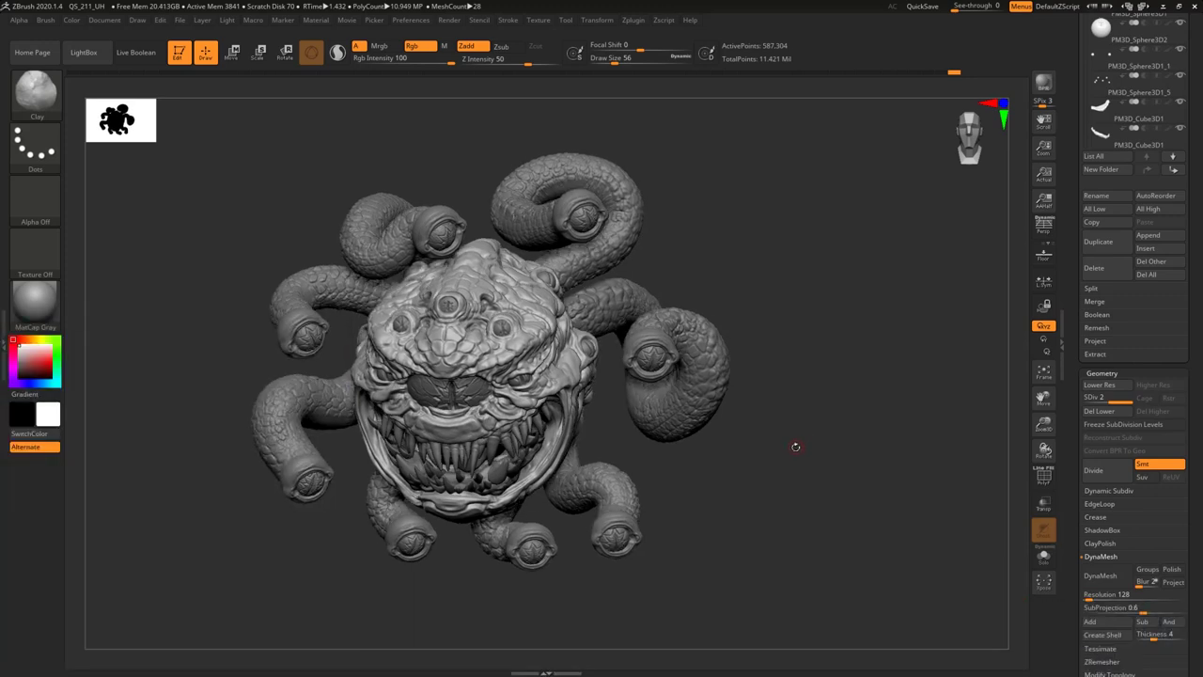
pyautogui.press('super')
pyautogui.press('super')
# Texture the outside of the right-hand tentacle's eyelid with the SoftConcrete brush at draw size 177.
pyautogui.press('b')
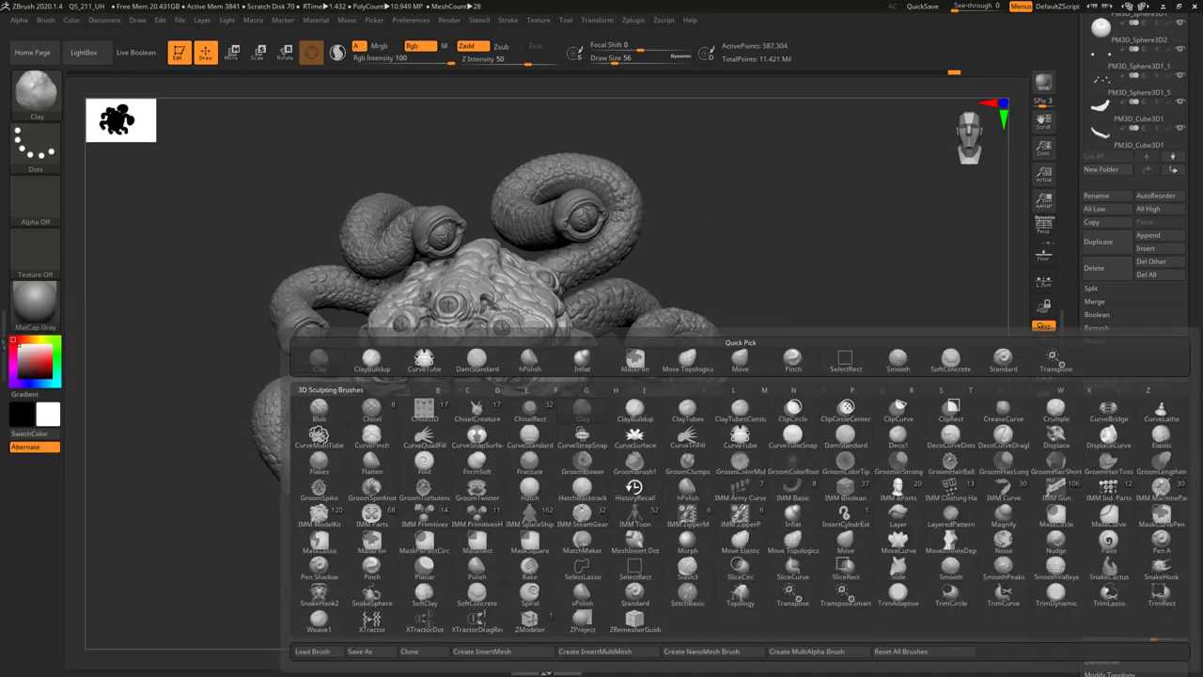
pyautogui.click(951, 362)
pyautogui.press('n')
pyautogui.click(771, 553)
pyautogui.press('space')
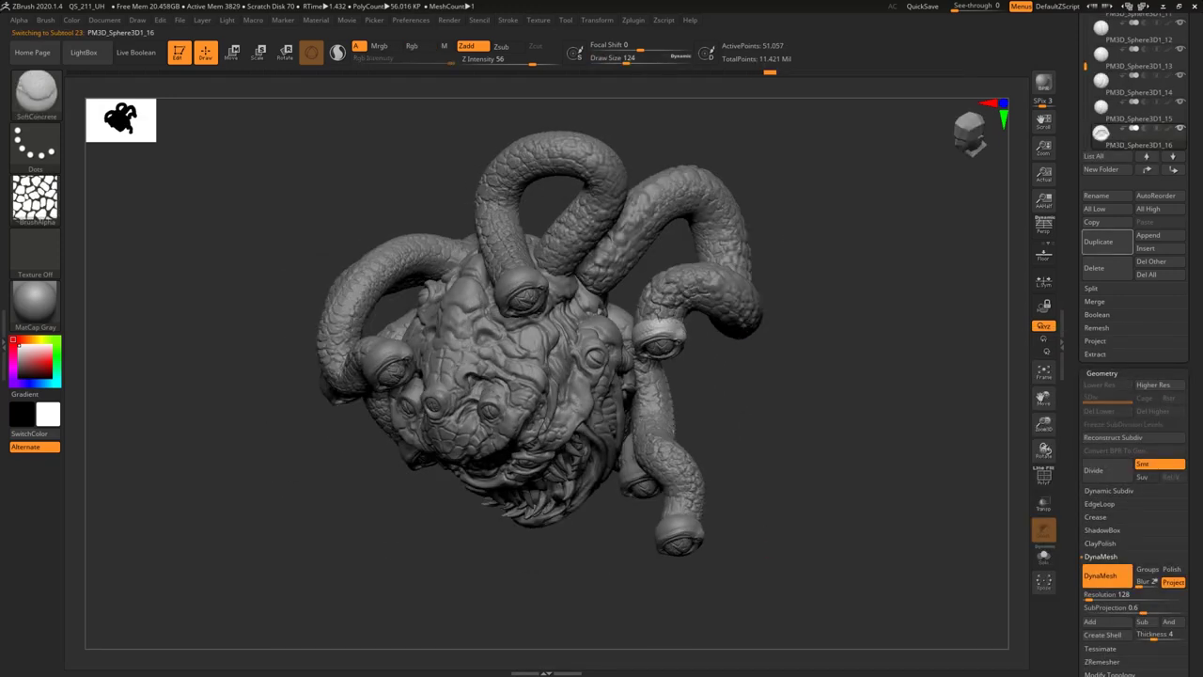
pyautogui.moveTo(828, 405)
pyautogui.mouseDown()
pyautogui.moveTo(674, 317)
pyautogui.moveTo(688, 318)
pyautogui.mouseUp()
pyautogui.press('space')
pyautogui.moveTo(809, 226)
pyautogui.mouseDown()
pyautogui.moveTo(827, 376)
pyautogui.moveTo(799, 244)
pyautogui.moveTo(828, 188)
pyautogui.mouseUp()
pyautogui.moveTo(695, 325); pyautogui.dragTo(707, 348)
pyautogui.moveTo(746, 196)
pyautogui.mouseDown()
pyautogui.moveTo(777, 194)
pyautogui.moveTo(834, 311)
pyautogui.moveTo(800, 295)
pyautogui.mouseUp()
# Select the upper-right tentacle's eyelid and add SoftConcrete texture around its outer surface.
pyautogui.press('n')
pyautogui.click(945, 440)
pyautogui.moveTo(864, 327); pyautogui.dragTo(538, 366)
pyautogui.moveTo(633, 250); pyautogui.dragTo(539, 380)
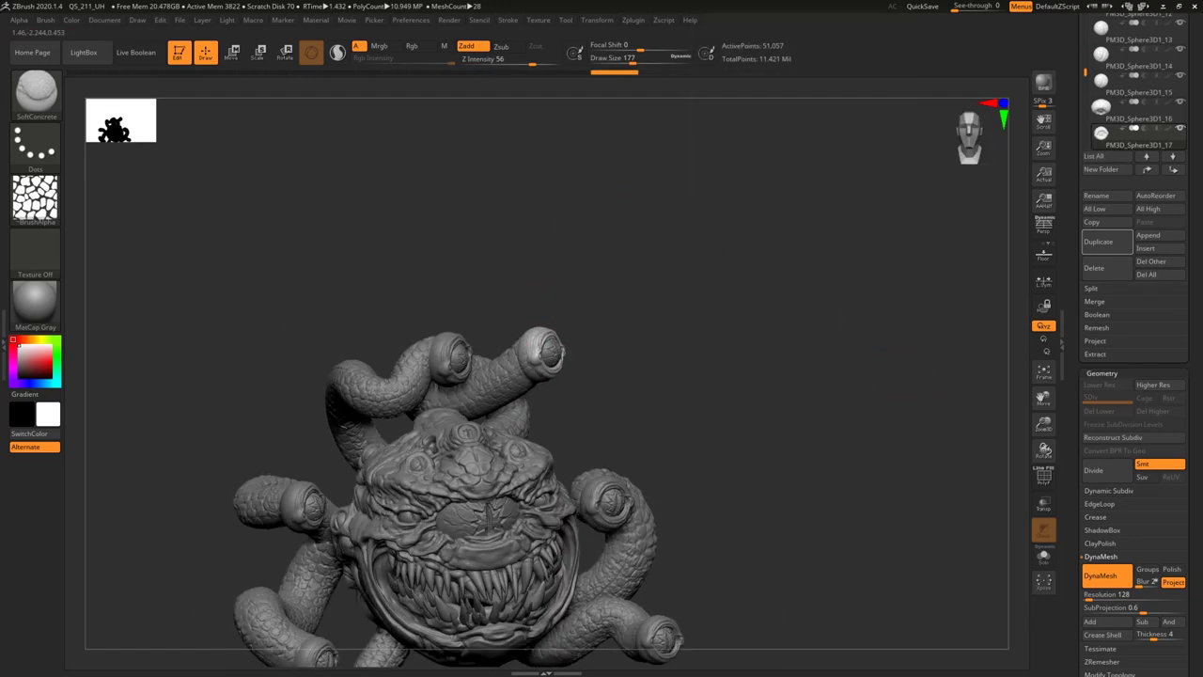
pyautogui.moveTo(658, 346); pyautogui.dragTo(596, 307)
# Select the upper-left tentacle's eyelid and texture its outer surface with SoftConcrete from several sides.
pyautogui.press('n')
pyautogui.click(777, 445)
pyautogui.moveTo(767, 358); pyautogui.dragTo(832, 393)
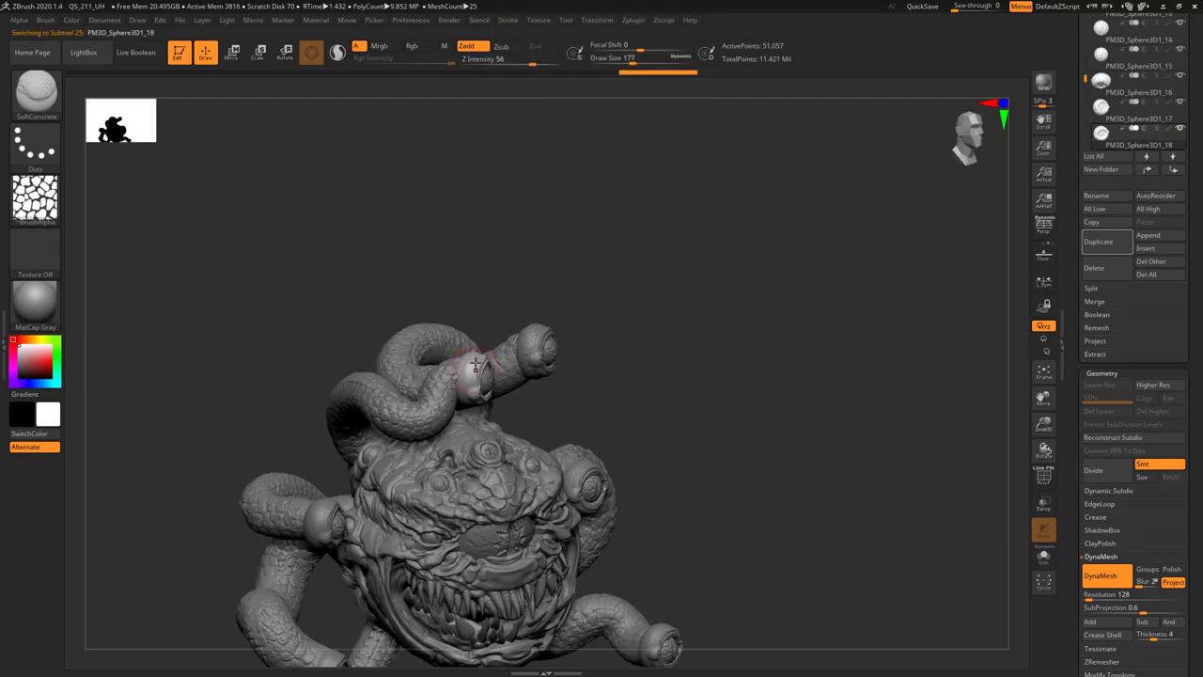
pyautogui.moveTo(516, 288); pyautogui.dragTo(468, 344)
pyautogui.moveTo(613, 360); pyautogui.dragTo(876, 179)
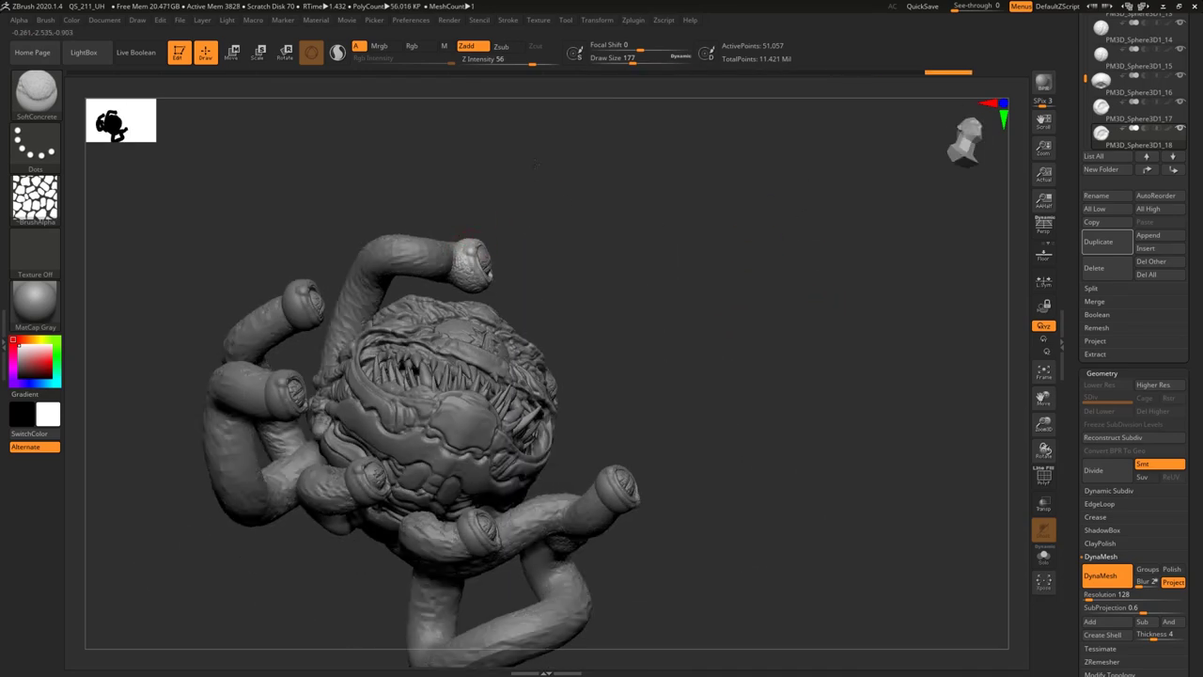
pyautogui.moveTo(554, 202); pyautogui.dragTo(440, 237)
pyautogui.moveTo(535, 229); pyautogui.dragTo(630, 322)
# Select the eyelid of the left tentacle below the upper-left one and cover its back with SoftConcrete texture.
pyautogui.press('n')
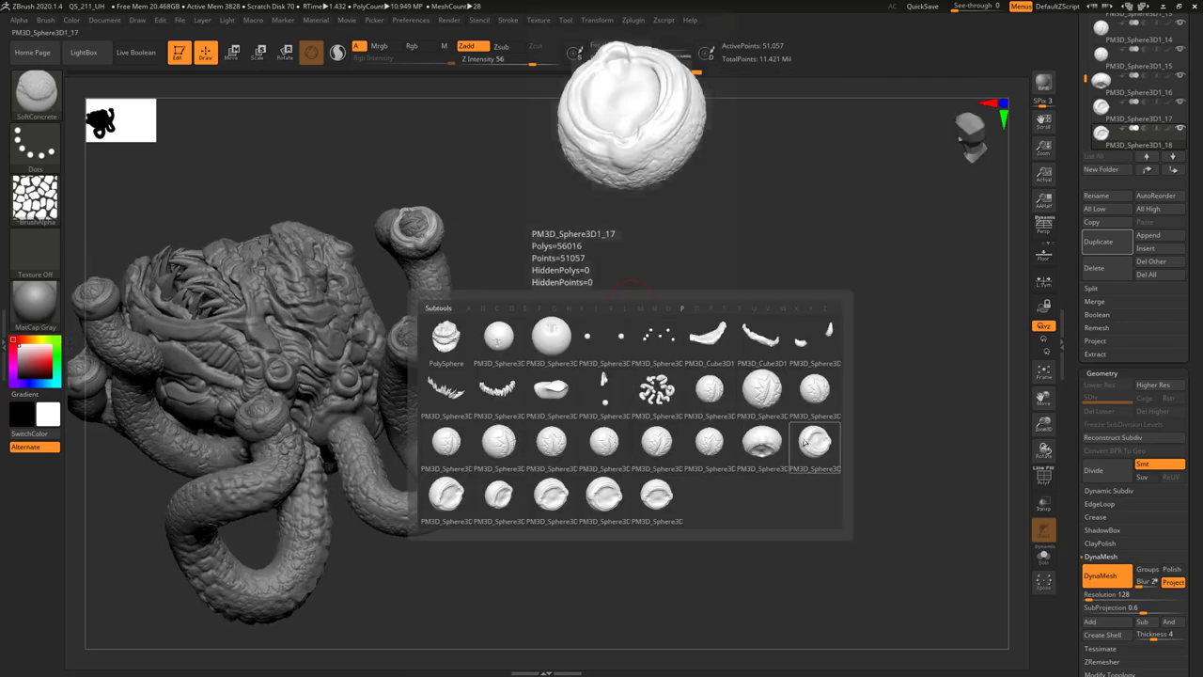
pyautogui.click(498, 494)
pyautogui.moveTo(513, 402); pyautogui.dragTo(544, 233)
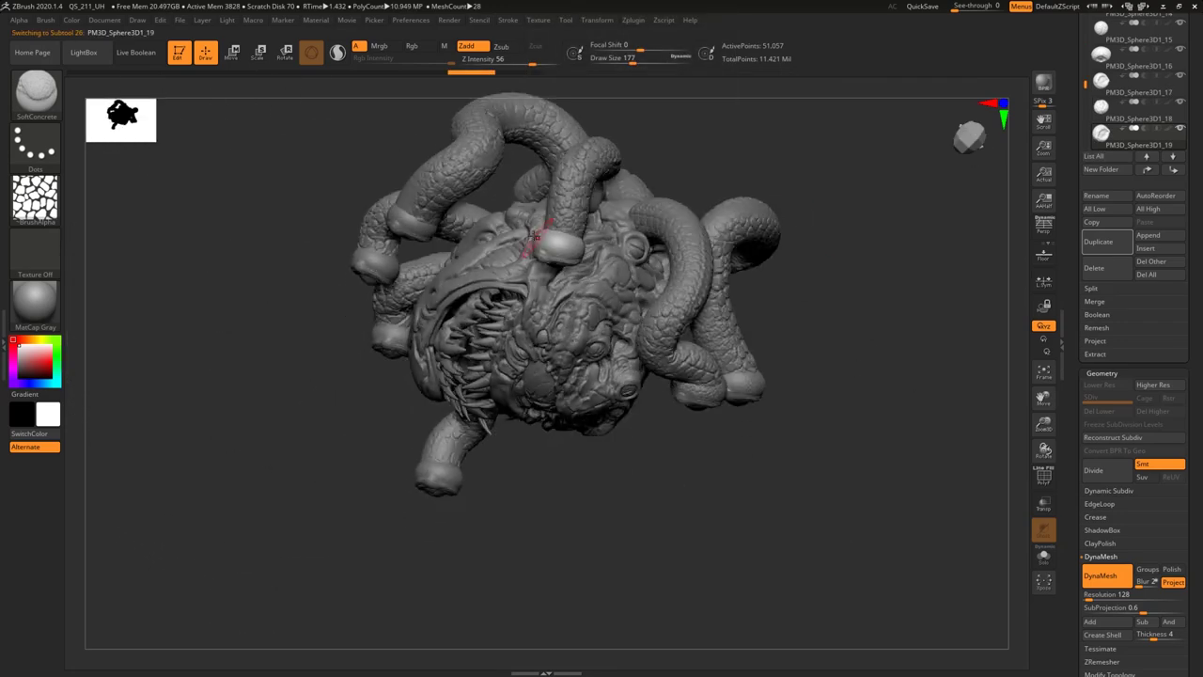
pyautogui.moveTo(568, 246); pyautogui.dragTo(553, 274, button='right')
pyautogui.moveTo(661, 195); pyautogui.dragTo(857, 225, button='right')
pyautogui.keyDown('alt'); pyautogui.moveTo(857, 226); pyautogui.dragTo(792, 269, button='right'); pyautogui.keyUp('alt')
# Select the lower-left tentacle's eyelid and brush SoftConcrete texture all around it.
pyautogui.press('n')
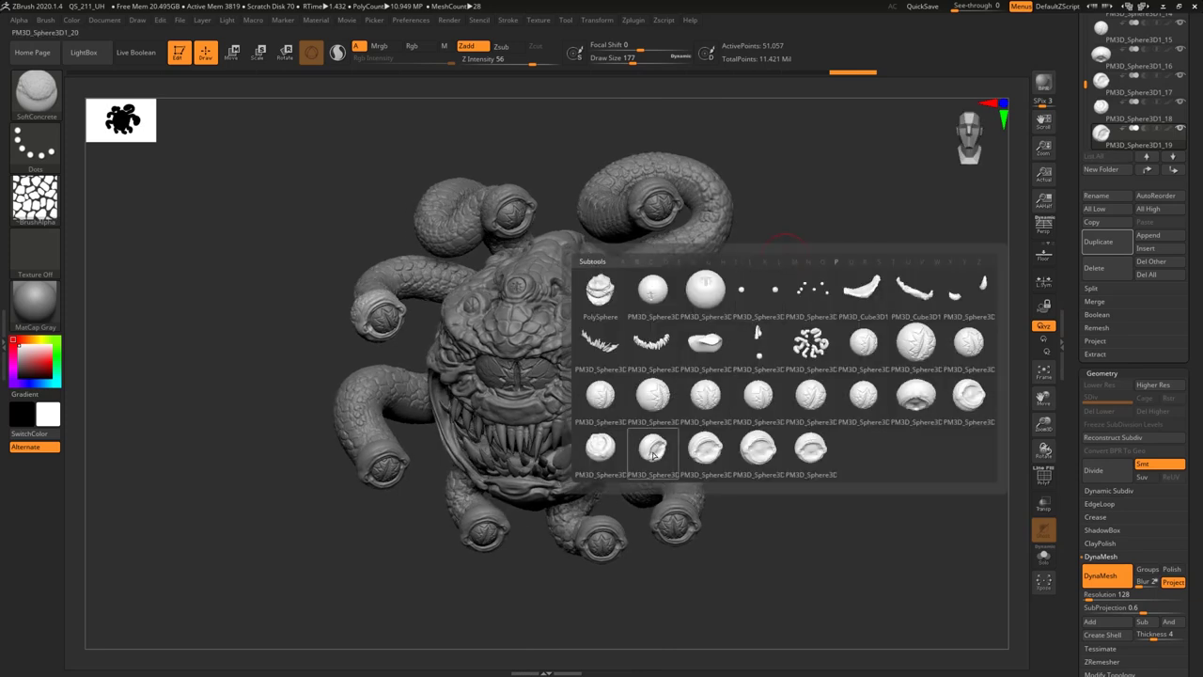
pyautogui.click(653, 451)
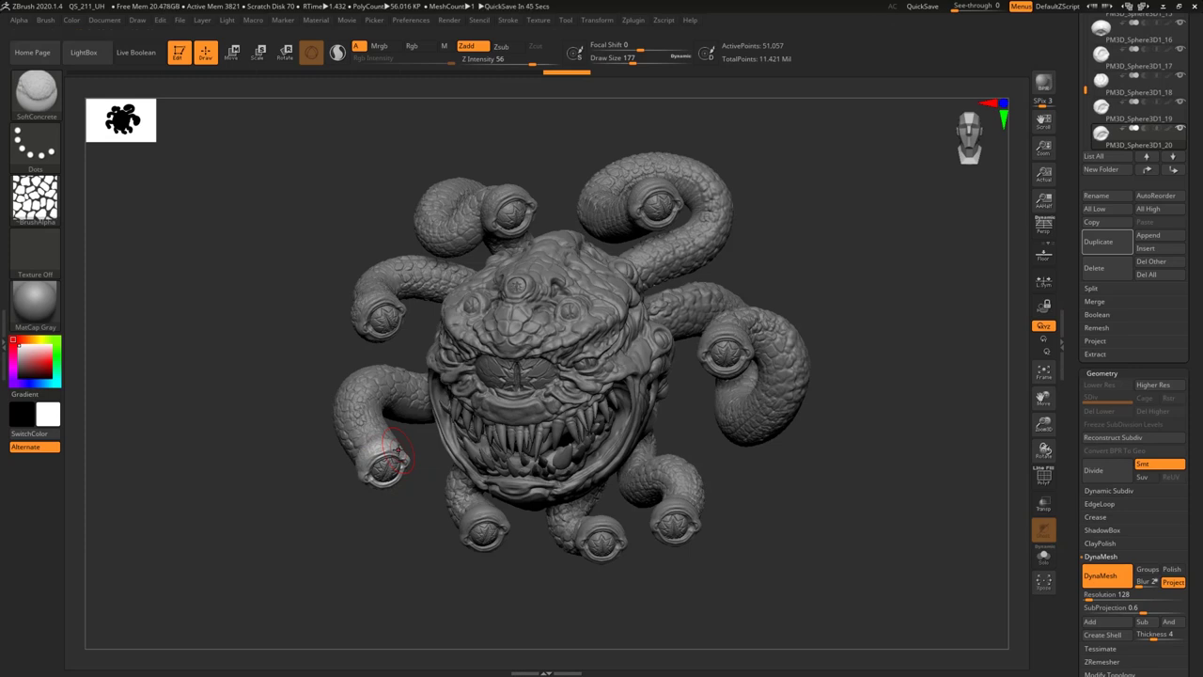
pyautogui.moveTo(446, 436); pyautogui.dragTo(451, 329)
pyautogui.moveTo(365, 438)
pyautogui.mouseDown()
pyautogui.moveTo(403, 449)
pyautogui.moveTo(371, 451)
pyautogui.mouseUp()
pyautogui.moveTo(447, 437); pyautogui.dragTo(418, 348)
pyautogui.moveTo(365, 453); pyautogui.dragTo(354, 449)
pyautogui.moveTo(602, 404); pyautogui.dragTo(423, 395)
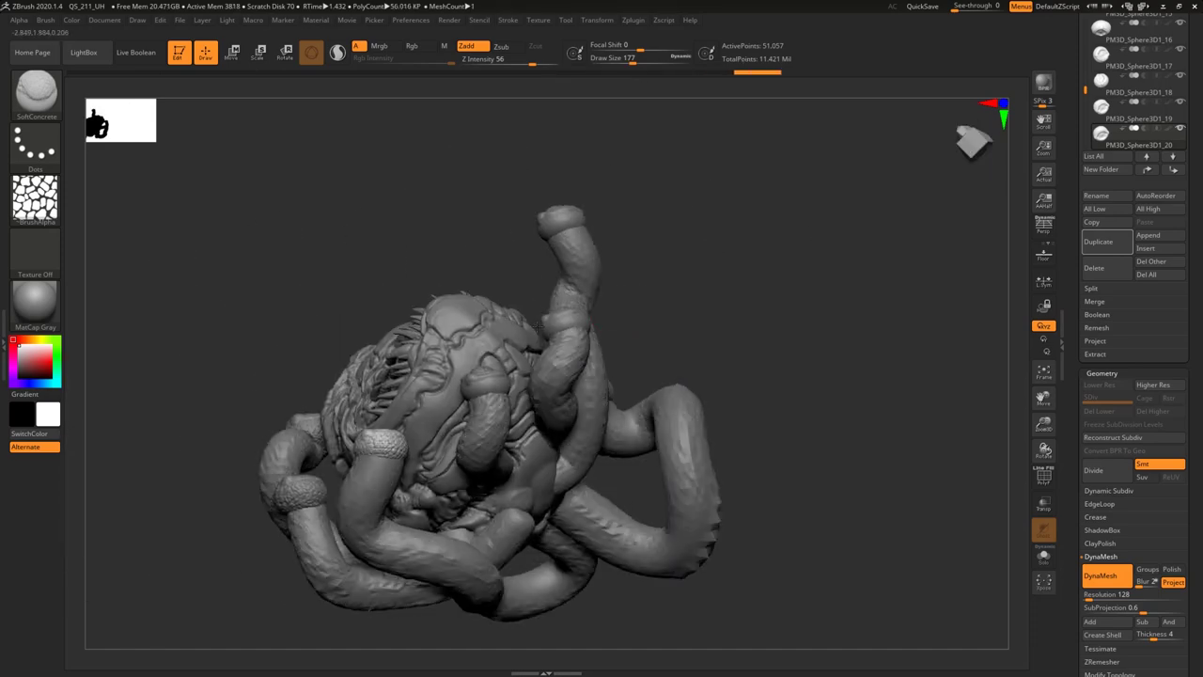
# Select the bottom-left tentacle's eyelid and apply SoftConcrete texture around its outside.
pyautogui.press('n')
pyautogui.click(608, 391)
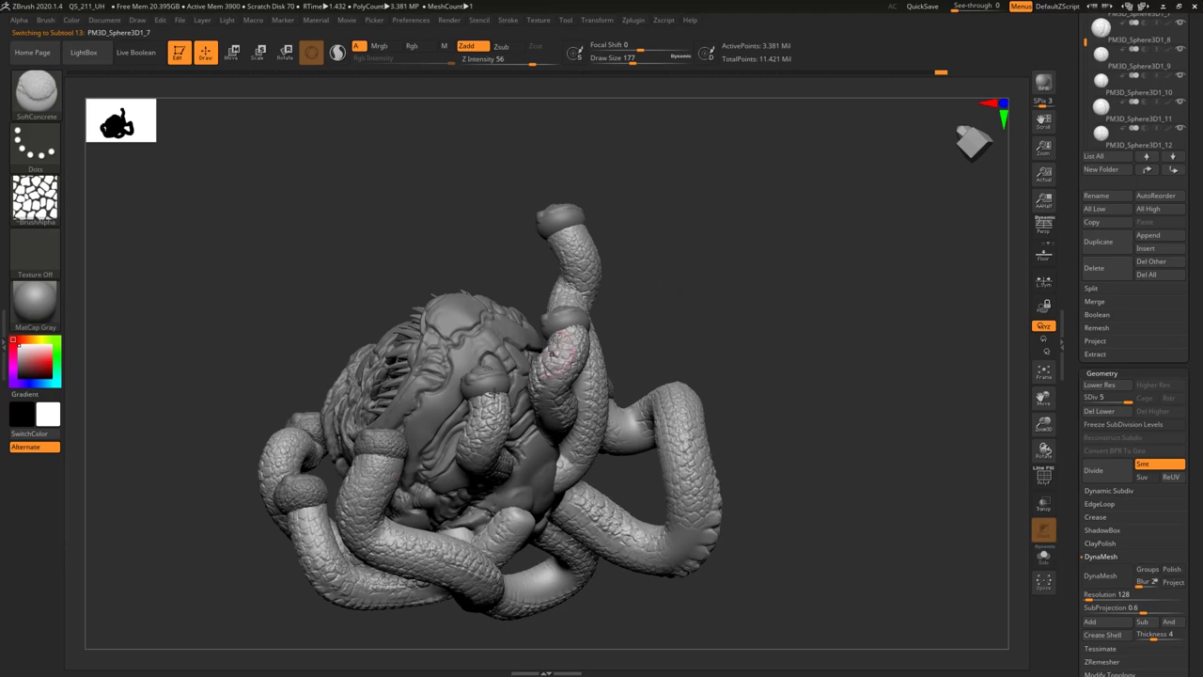
pyautogui.moveTo(773, 250); pyautogui.dragTo(673, 314)
pyautogui.press('n')
pyautogui.click(447, 596)
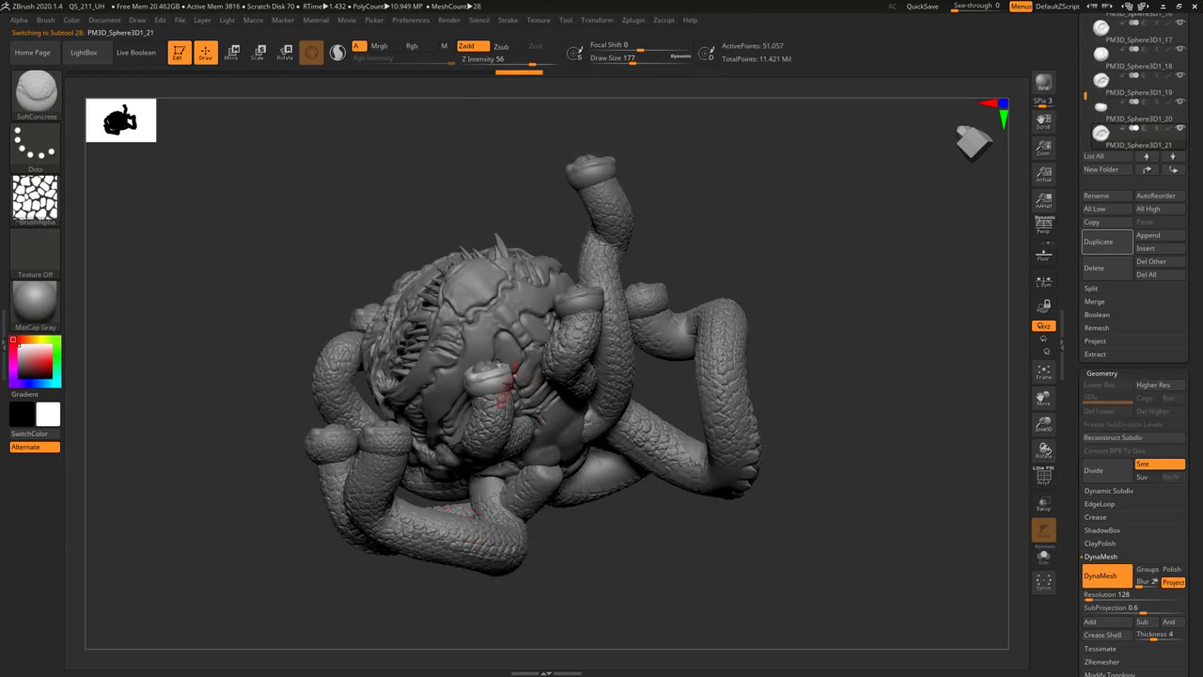
pyautogui.moveTo(783, 221); pyautogui.dragTo(743, 348)
pyautogui.moveTo(492, 372); pyautogui.dragTo(488, 387)
pyautogui.moveTo(601, 404); pyautogui.dragTo(752, 329)
pyautogui.moveTo(479, 373); pyautogui.dragTo(461, 381)
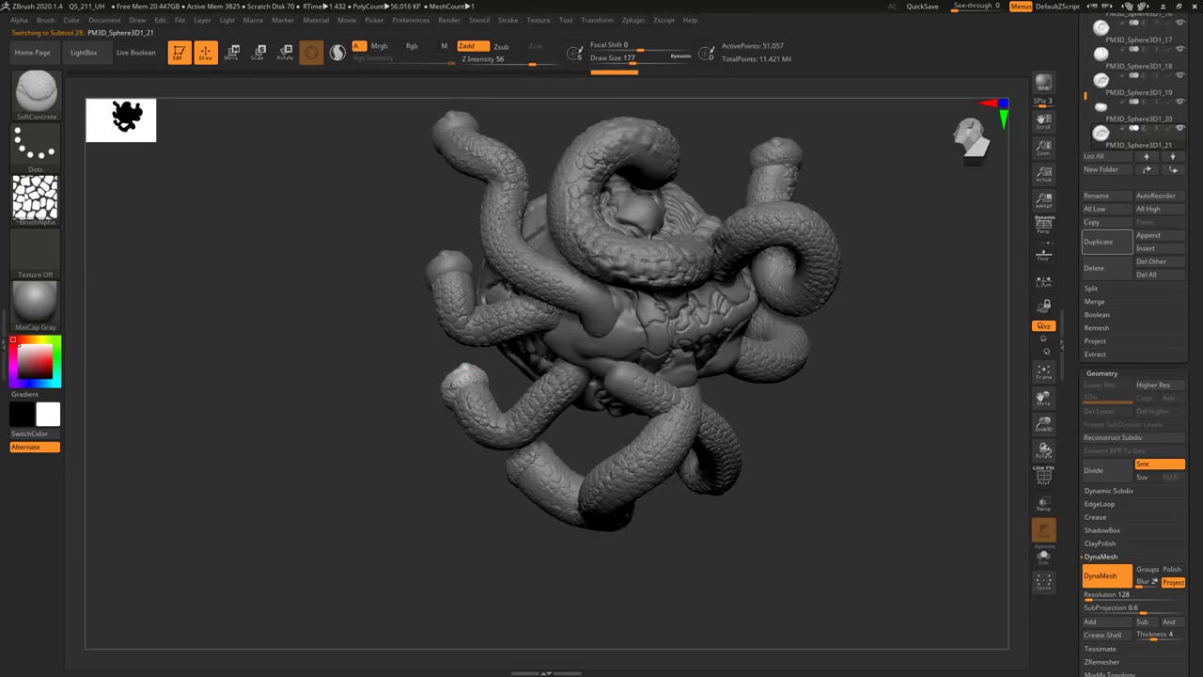
# Finish the SoftConcrete texture on eyelid PM3D_Sphere3D1_21, then select and texture the neighbouring eyelid PM3D_Sphere3D1_22.
pyautogui.moveTo(578, 422); pyautogui.dragTo(639, 408)
pyautogui.press('n')
pyautogui.click(586, 599)
pyautogui.moveTo(586, 599)
pyautogui.mouseDown()
pyautogui.moveTo(790, 226)
pyautogui.moveTo(547, 324)
pyautogui.mouseUp()
pyautogui.moveTo(413, 376)
pyautogui.mouseDown()
pyautogui.moveTo(526, 282)
pyautogui.moveTo(451, 452)
pyautogui.moveTo(404, 498)
pyautogui.moveTo(564, 527)
pyautogui.moveTo(451, 413)
pyautogui.moveTo(376, 283)
pyautogui.moveTo(451, 291)
pyautogui.mouseUp()
pyautogui.moveTo(536, 277); pyautogui.dragTo(560, 280)
pyautogui.moveTo(677, 225)
pyautogui.mouseDown()
pyautogui.moveTo(752, 376)
pyautogui.moveTo(739, 292)
pyautogui.moveTo(730, 311)
pyautogui.mouseUp()
# Select the last eyelid, PM3D_Sphere3D1_23, and brush SoftConcrete texture around its outside.
pyautogui.press('n')
pyautogui.click(716, 508)
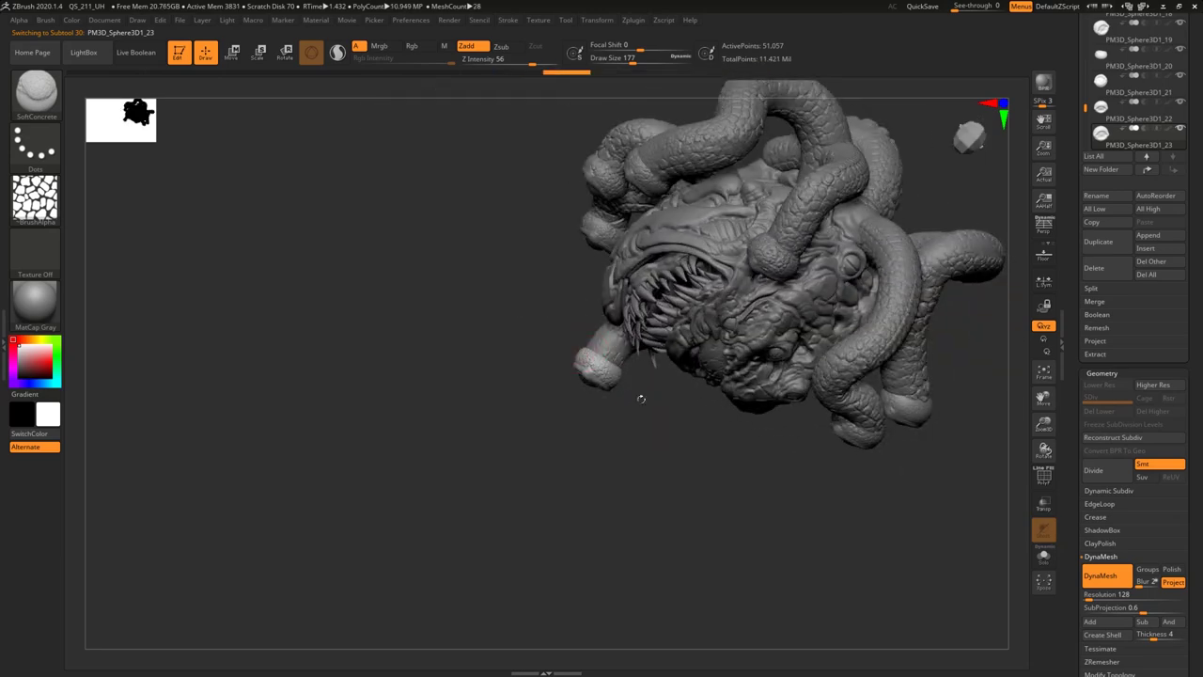
pyautogui.moveTo(749, 251)
pyautogui.mouseDown()
pyautogui.moveTo(712, 207)
pyautogui.moveTo(763, 244)
pyautogui.moveTo(749, 256)
pyautogui.moveTo(789, 254)
pyautogui.mouseUp()
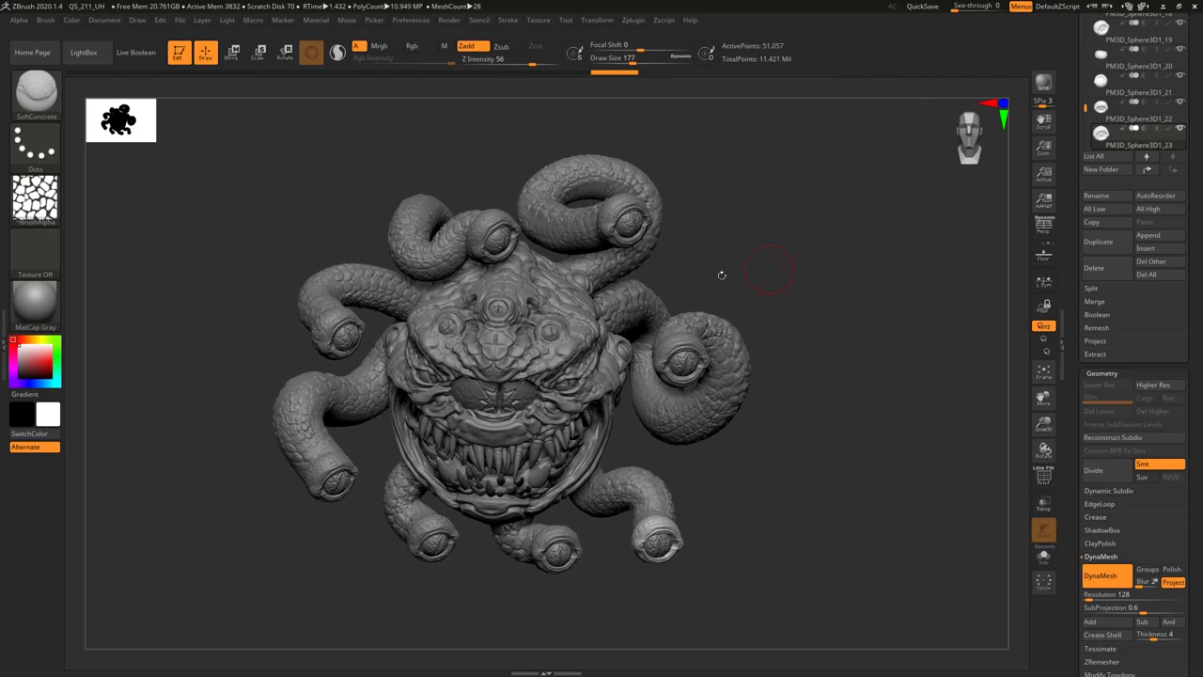
# Set up the Standard brush with a Spray stroke and the vertical-streak alpha.
pyautogui.click(40, 194)
pyautogui.press('b')
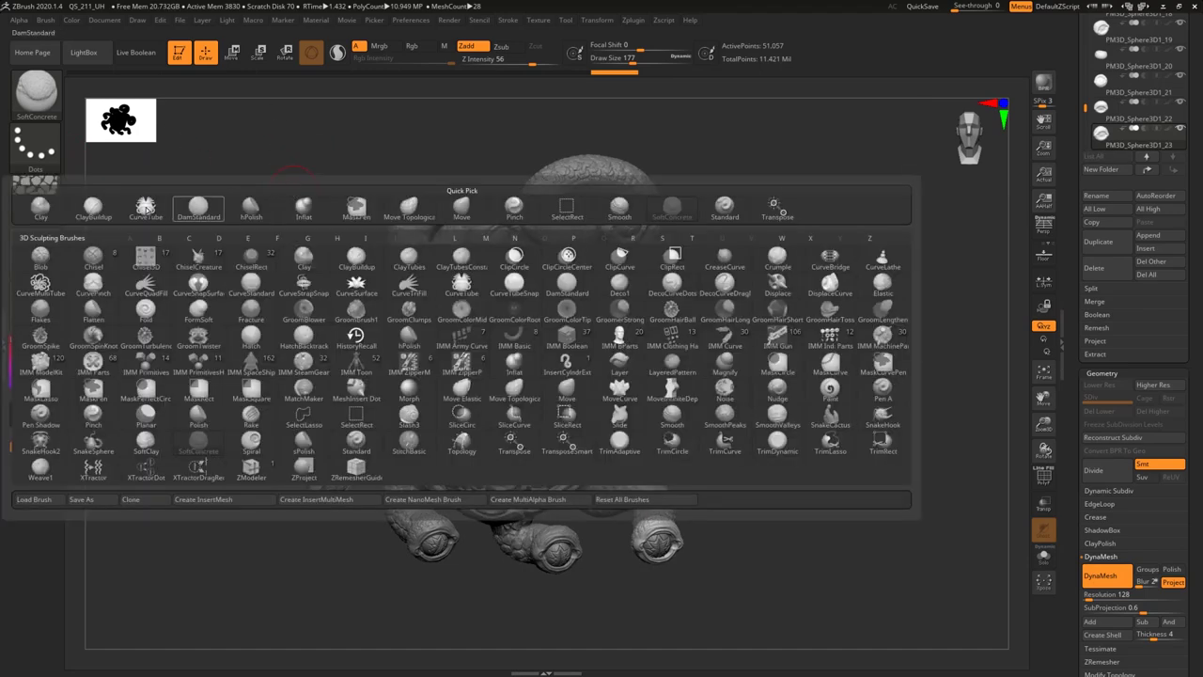
pyautogui.click(199, 208)
pyautogui.click(38, 196)
pyautogui.moveTo(244, 119)
pyautogui.mouseDown()
pyautogui.moveTo(408, 140)
pyautogui.moveTo(408, 158)
pyautogui.mouseUp()
# Select the tentacles and spray streaky surface detail over them at Z Intensity 43.
pyautogui.press('n')
pyautogui.click(434, 248)
pyautogui.moveTo(282, 160); pyautogui.dragTo(282, 193)
pyautogui.moveTo(509, 61); pyautogui.dragTo(523, 61)
pyautogui.moveTo(310, 150); pyautogui.dragTo(310, 198)
pyautogui.moveTo(353, 363)
pyautogui.mouseDown()
pyautogui.moveTo(381, 297)
pyautogui.moveTo(424, 261)
pyautogui.mouseUp()
pyautogui.moveTo(368, 562); pyautogui.dragTo(358, 520)
pyautogui.moveTo(414, 569); pyautogui.dragTo(415, 519)
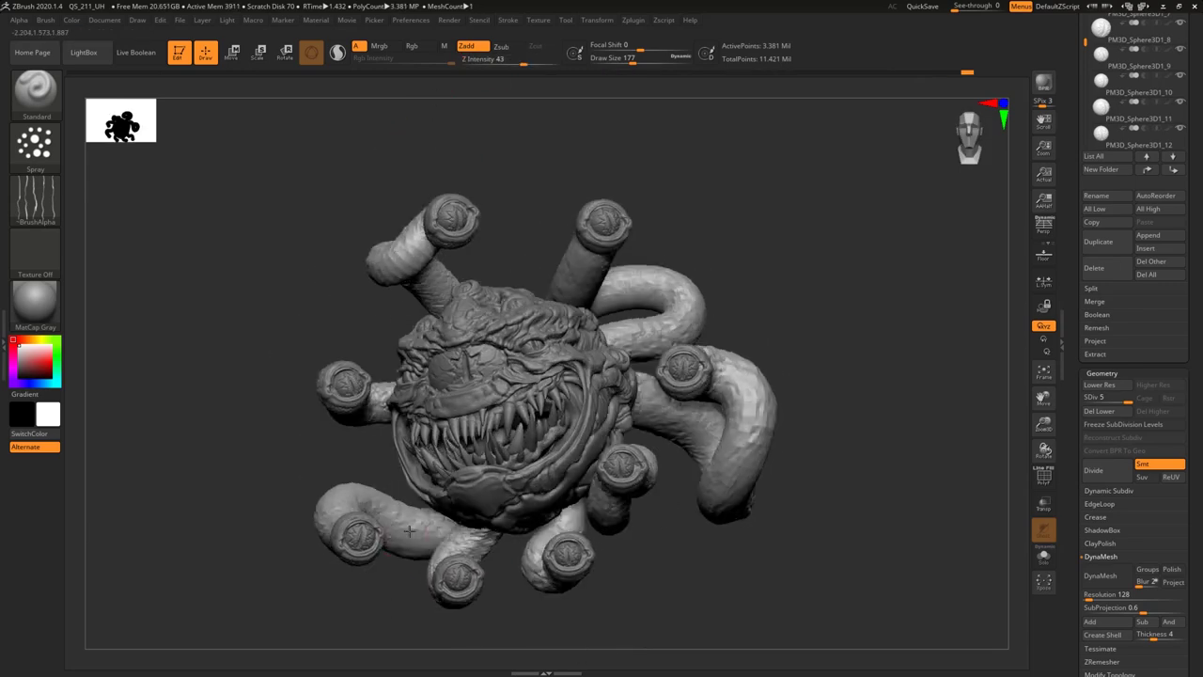
# Select the PolySphere head and spray fine streaks over its forehead and upper lip at Z Intensity 12.
pyautogui.press('n')
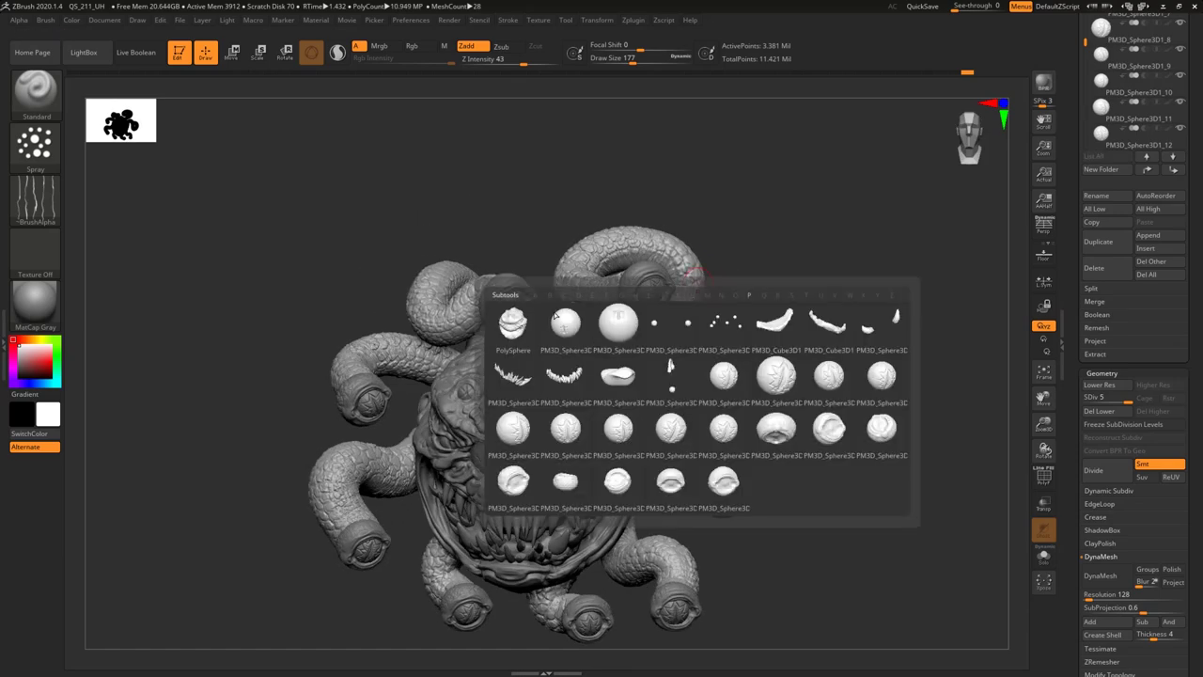
pyautogui.click(513, 324)
pyautogui.moveTo(524, 61); pyautogui.dragTo(494, 61)
pyautogui.moveTo(742, 246)
pyautogui.mouseDown()
pyautogui.moveTo(817, 209)
pyautogui.moveTo(822, 167)
pyautogui.mouseUp()
pyautogui.moveTo(721, 171)
pyautogui.mouseDown()
pyautogui.moveTo(723, 225)
pyautogui.moveTo(726, 195)
pyautogui.mouseUp()
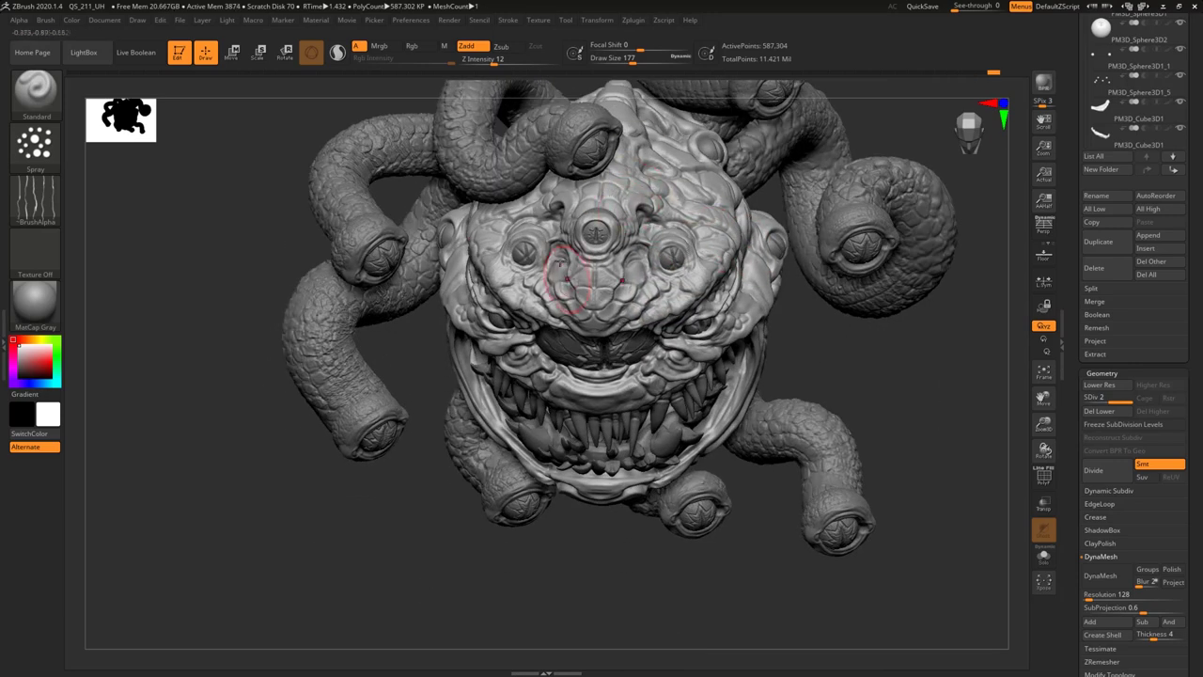
pyautogui.moveTo(808, 357); pyautogui.dragTo(805, 293)
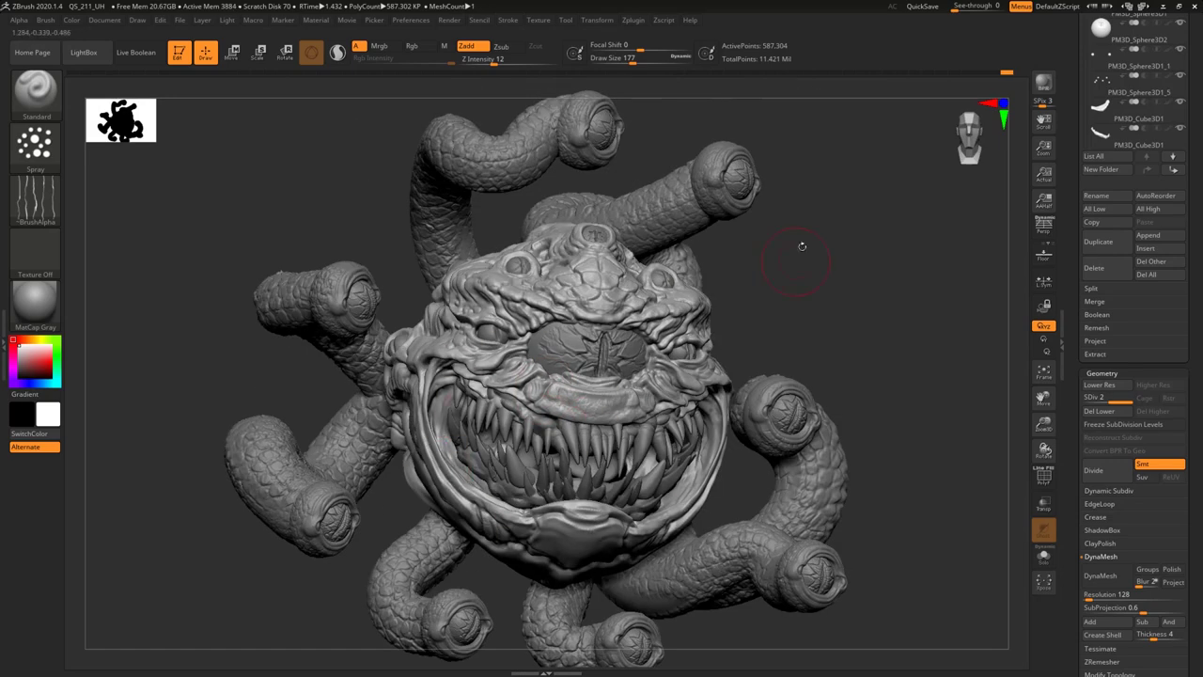
# Continue spraying the streak alpha over the jaw, chin and sides of the head, using Zsub for carved streaks.
pyautogui.moveTo(794, 261); pyautogui.dragTo(600, 538)
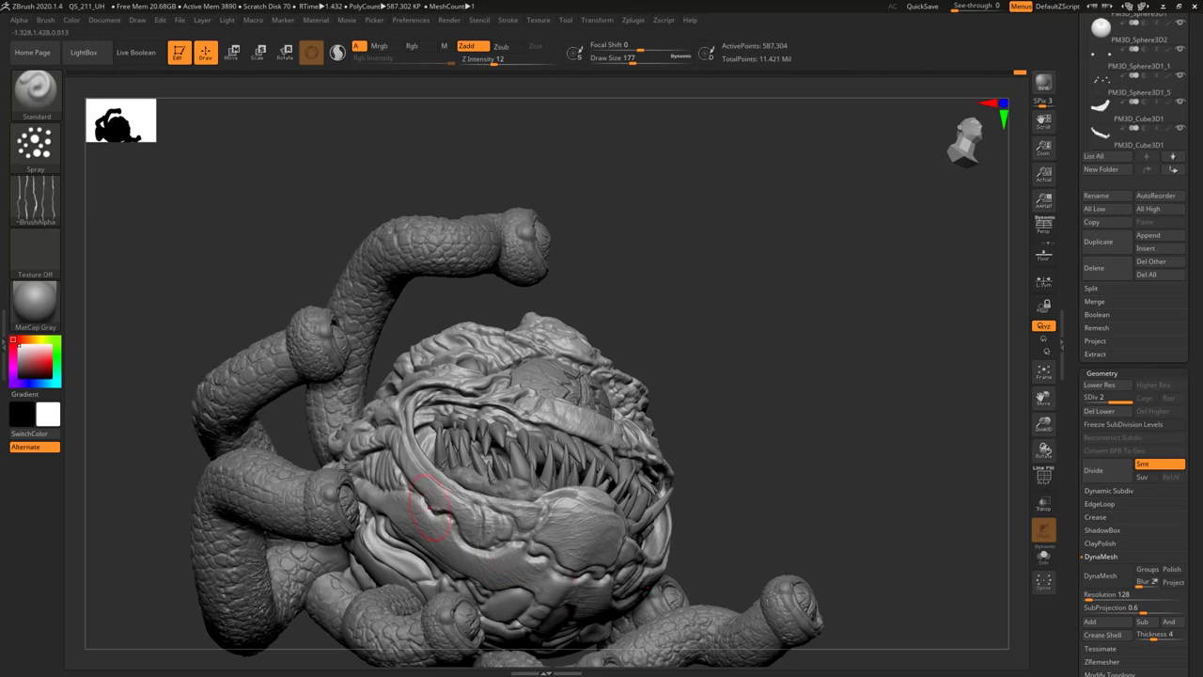
pyautogui.moveTo(790, 442); pyautogui.dragTo(658, 461)
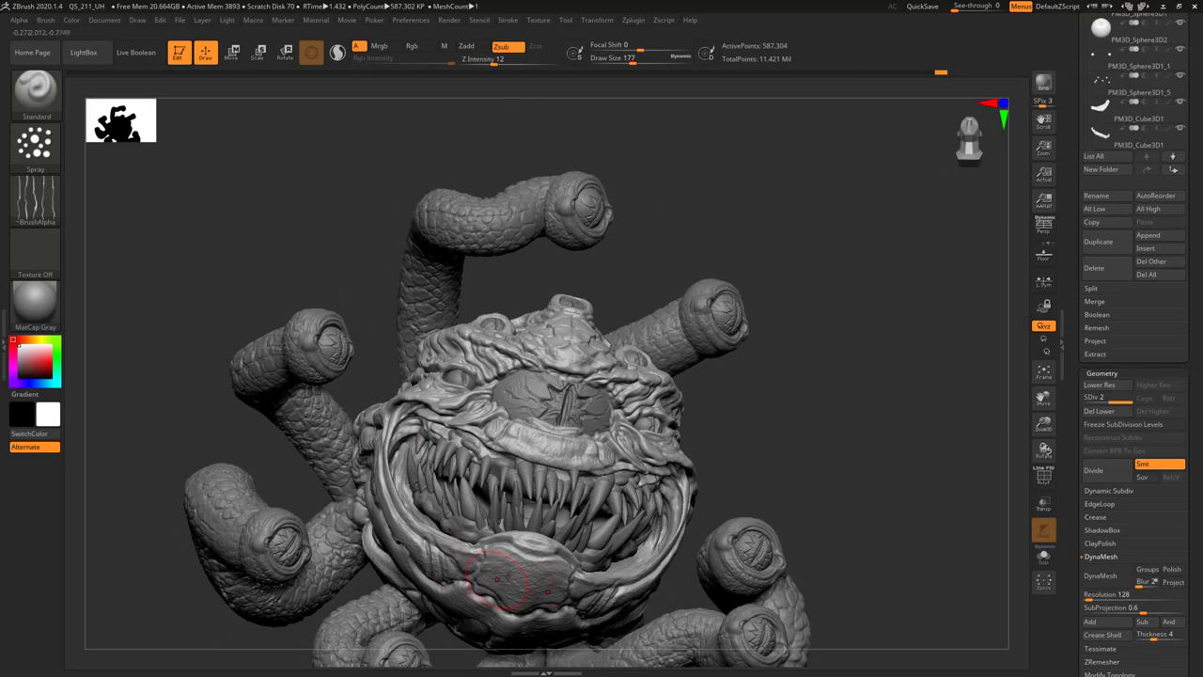
pyautogui.moveTo(744, 255); pyautogui.dragTo(714, 399)
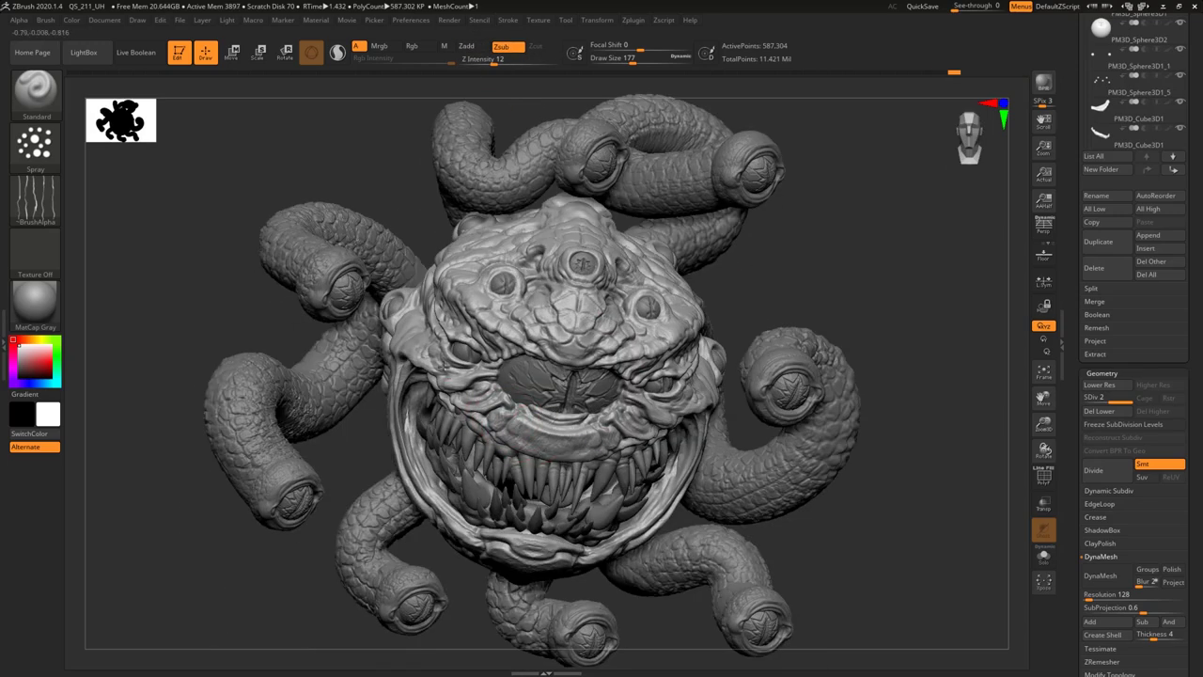
pyautogui.moveTo(649, 334); pyautogui.dragTo(682, 278, button='right')
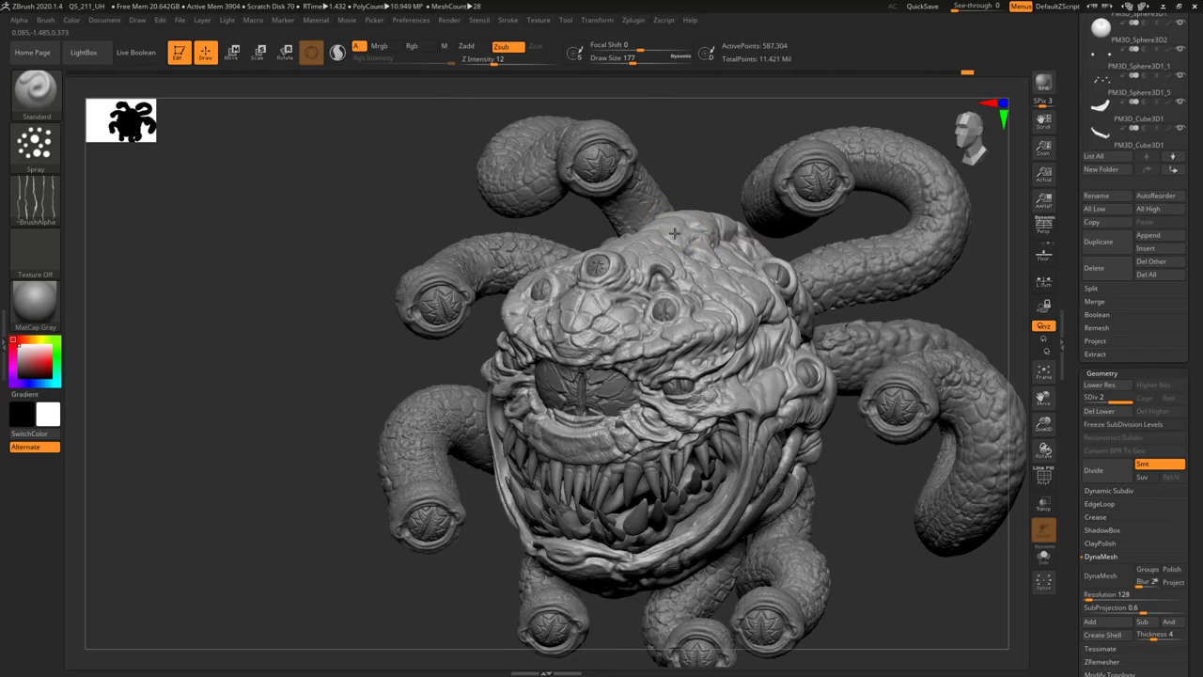
pyautogui.moveTo(755, 386); pyautogui.dragTo(894, 331, button='right')
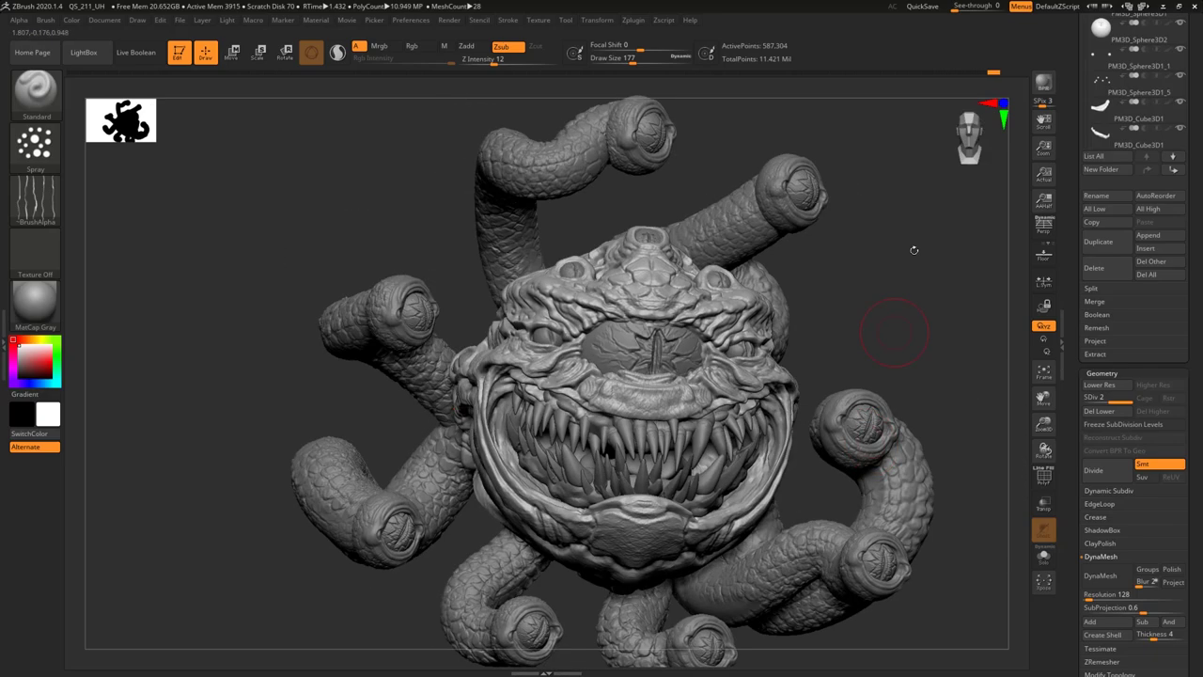
pyautogui.moveTo(883, 271)
pyautogui.mouseDown(button='right')
pyautogui.moveTo(922, 291)
pyautogui.moveTo(846, 252)
pyautogui.moveTo(833, 268)
pyautogui.moveTo(787, 272)
pyautogui.moveTo(875, 284)
pyautogui.moveTo(885, 261)
pyautogui.mouseUp(button='right')
# Check the shadow and ambient occlusion settings in the render properties and run a BPR render of the monster.
pyautogui.click(451, 20)
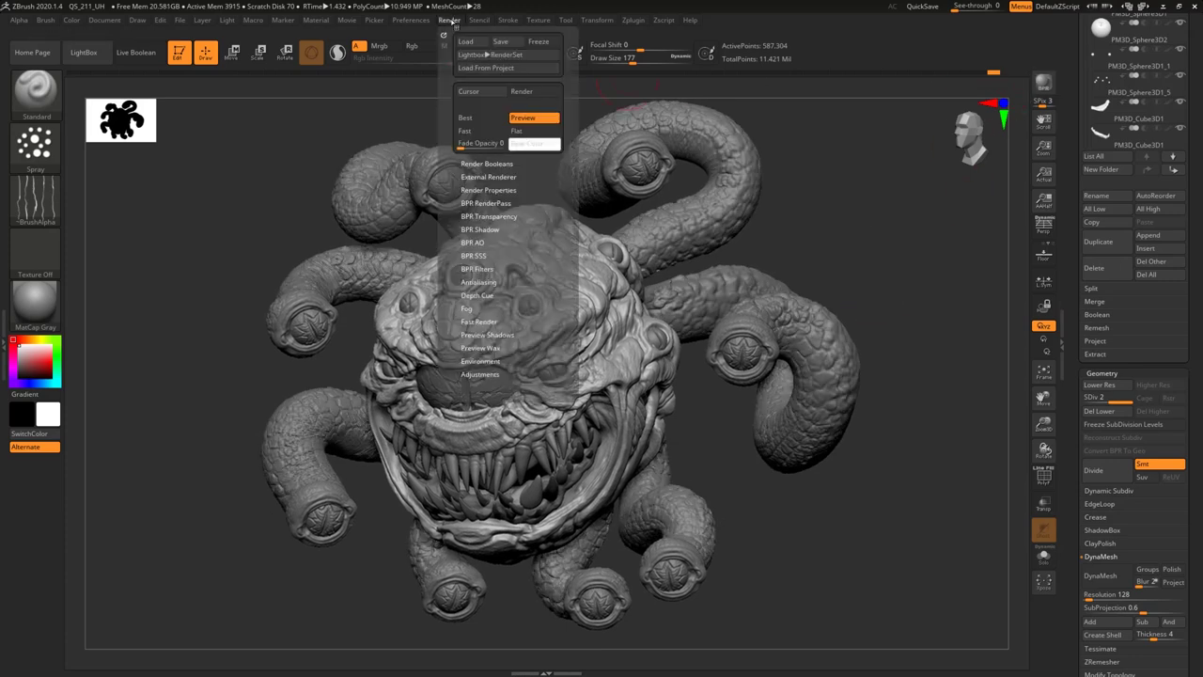
pyautogui.click(487, 229)
pyautogui.click(498, 203)
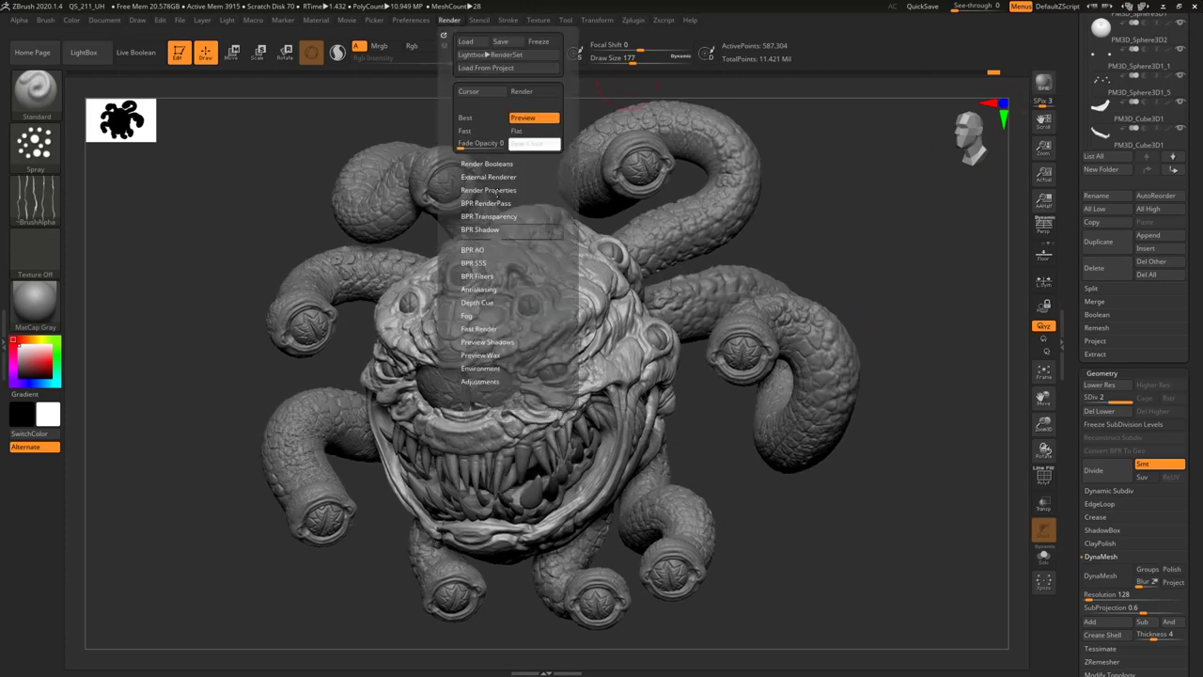
pyautogui.click(498, 191)
pyautogui.click(481, 334)
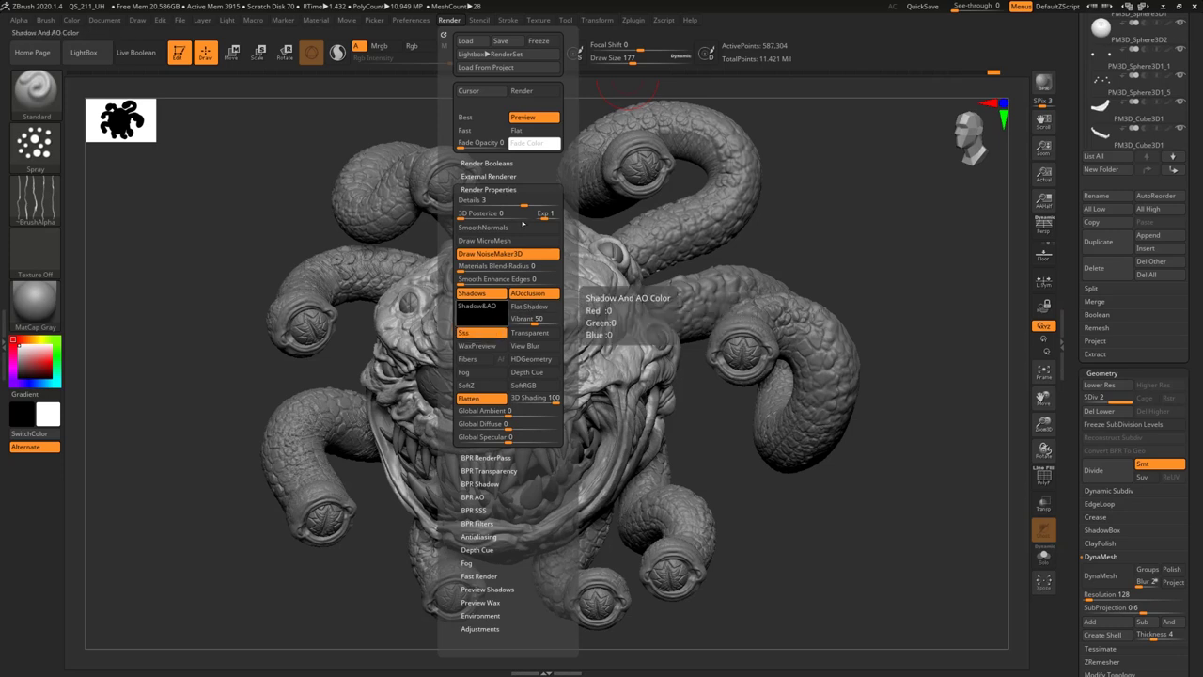
pyautogui.click(1044, 83)
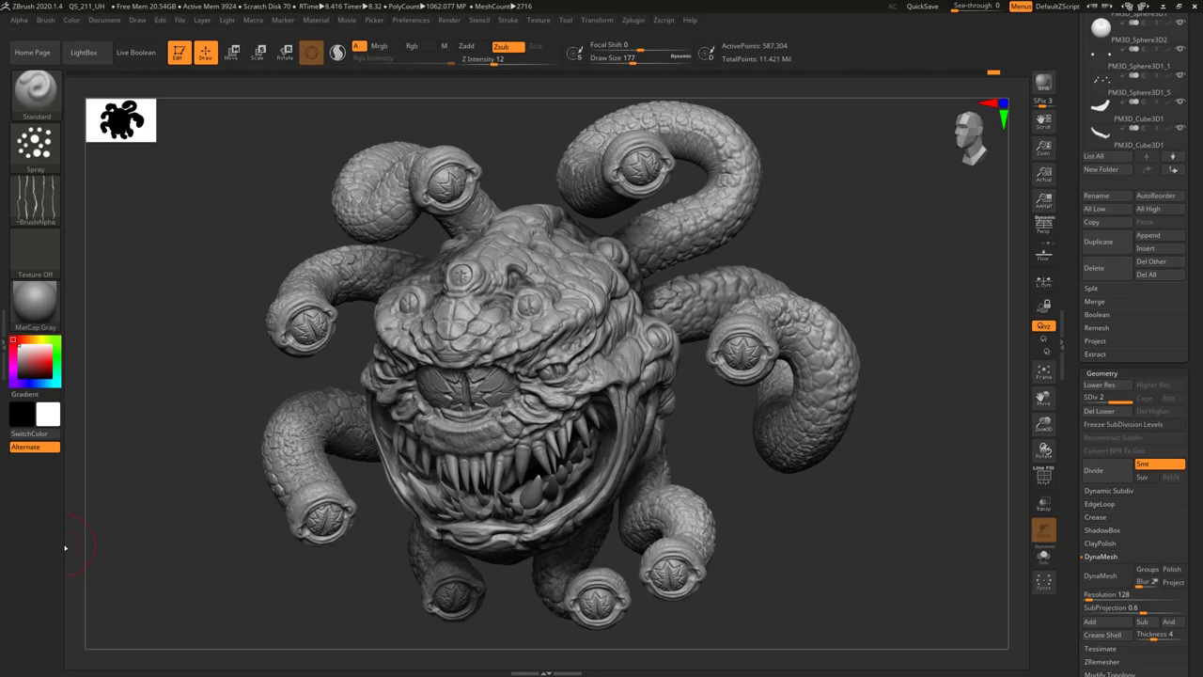
pyautogui.press('super')
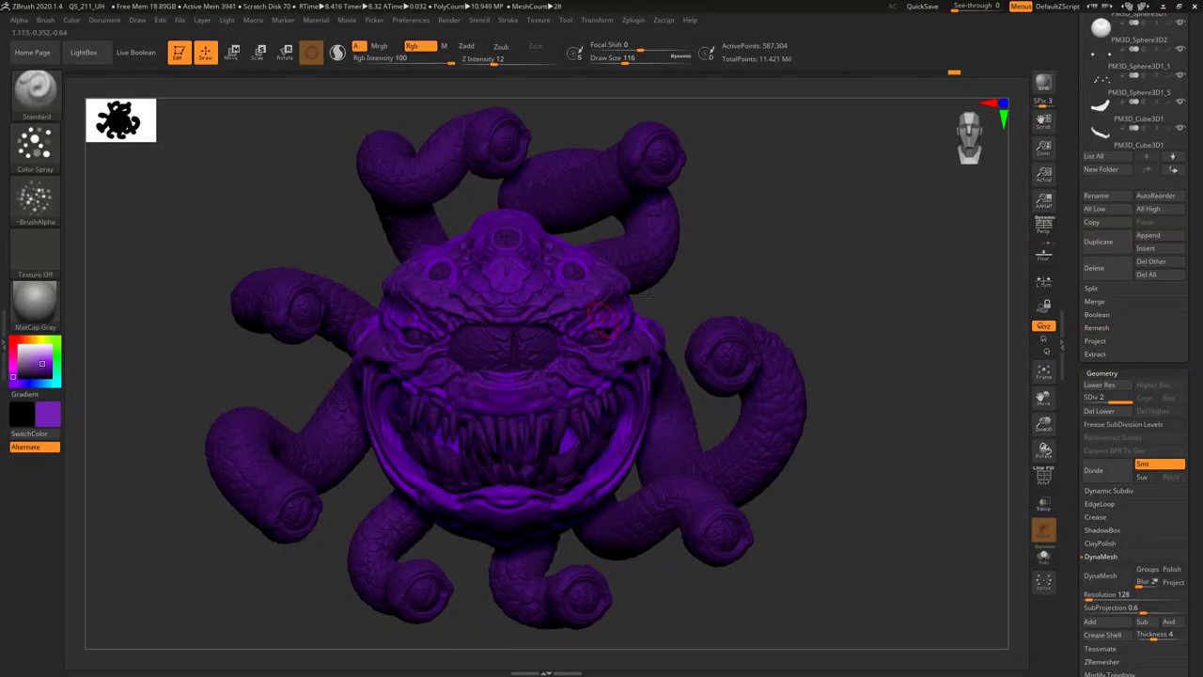
# Spray purple color variation over the head's face, jaw and cheeks with the Color Spray stroke.
pyautogui.moveTo(647, 294); pyautogui.dragTo(700, 318)
pyautogui.moveTo(508, 564)
pyautogui.mouseDown(button='right')
pyautogui.moveTo(493, 489)
pyautogui.moveTo(503, 477)
pyautogui.moveTo(526, 498)
pyautogui.mouseUp(button='right')
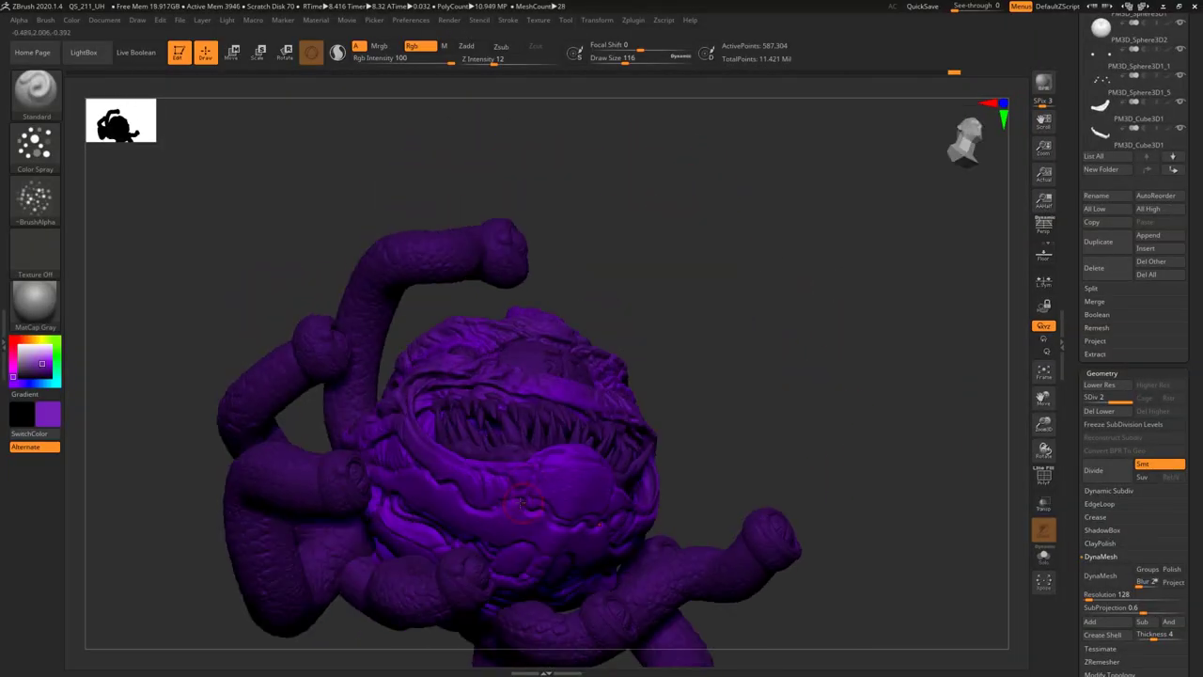
pyautogui.moveTo(413, 343); pyautogui.dragTo(393, 430, button='right')
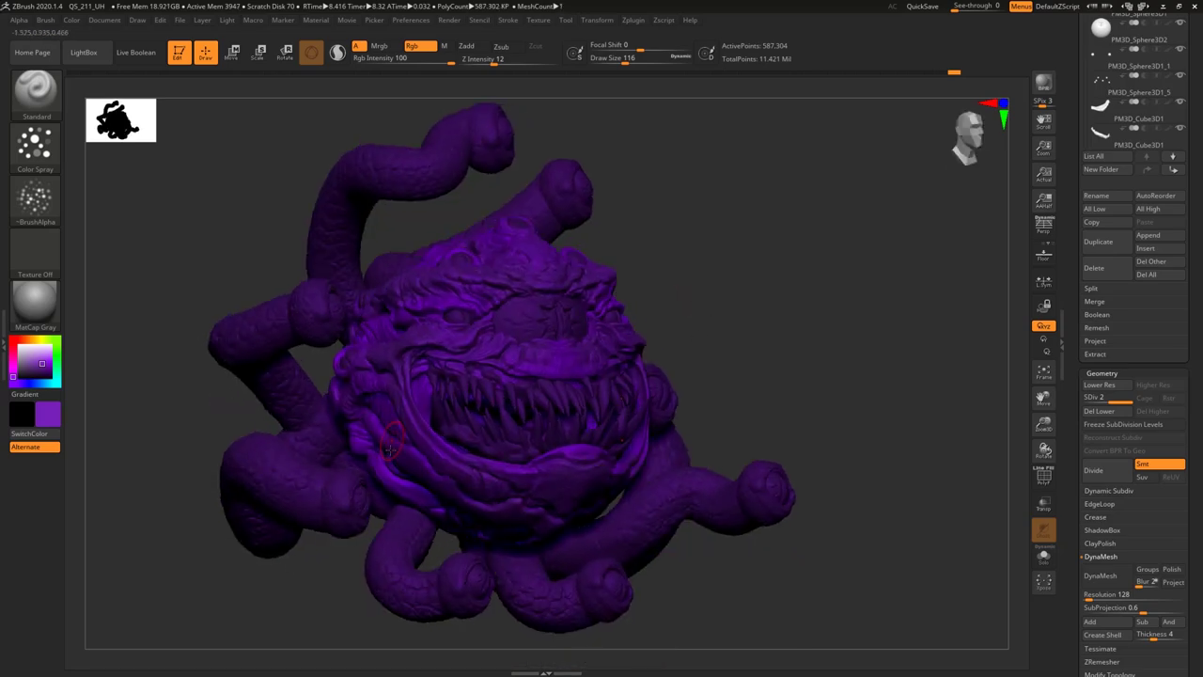
pyautogui.moveTo(851, 202)
pyautogui.mouseDown(button='right')
pyautogui.moveTo(816, 246)
pyautogui.moveTo(795, 252)
pyautogui.moveTo(827, 269)
pyautogui.moveTo(810, 324)
pyautogui.mouseUp(button='right')
# Subdivide the head to SDiv 3 and spray purple tones over it with draw size 393.
pyautogui.press('space')
pyautogui.click(562, 329)
pyautogui.hotkey('ctrl', 'd')
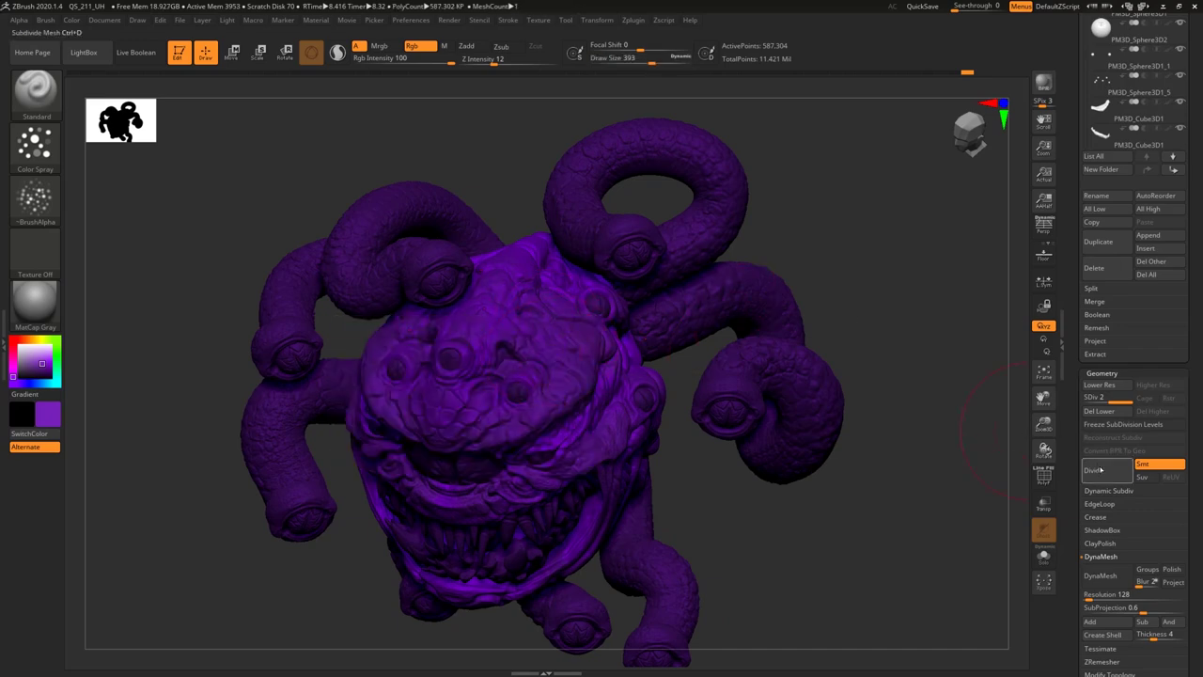
pyautogui.moveTo(795, 280); pyautogui.dragTo(816, 247, button='right')
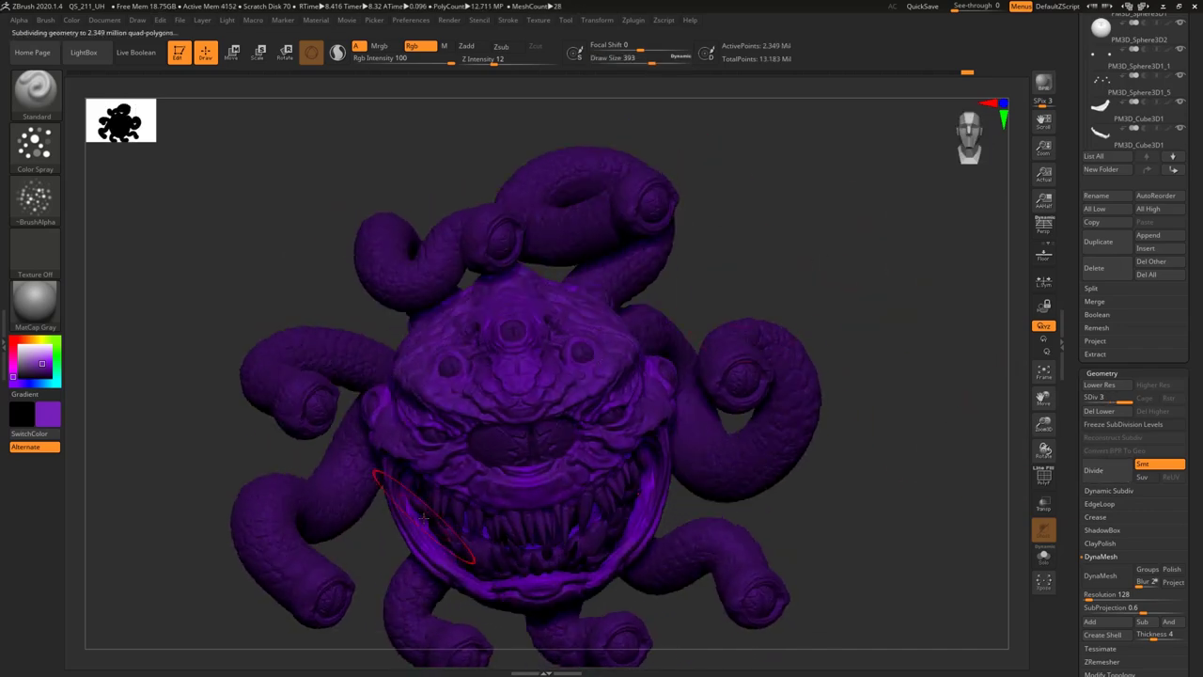
pyautogui.moveTo(827, 282); pyautogui.dragTo(758, 278)
pyautogui.moveTo(475, 479); pyautogui.dragTo(573, 428)
pyautogui.moveTo(639, 193); pyautogui.dragTo(786, 236)
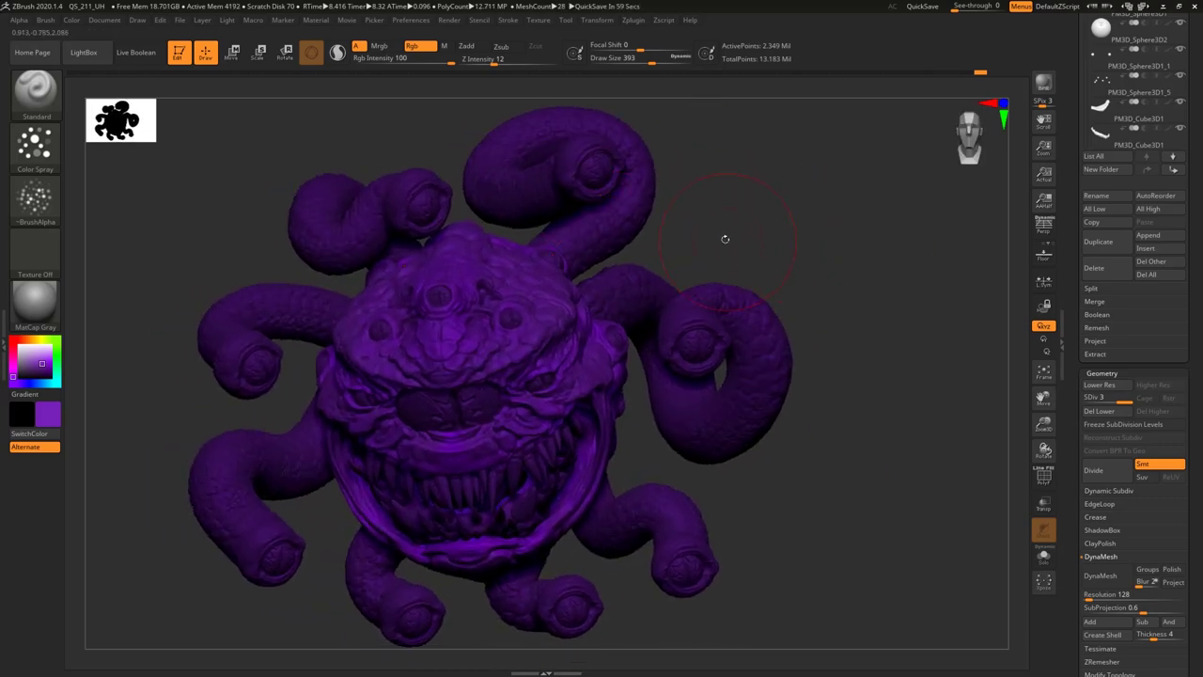
# Set draw size 83 and spray darker purple around the eyes, brow and sides of the head.
pyautogui.press('space')
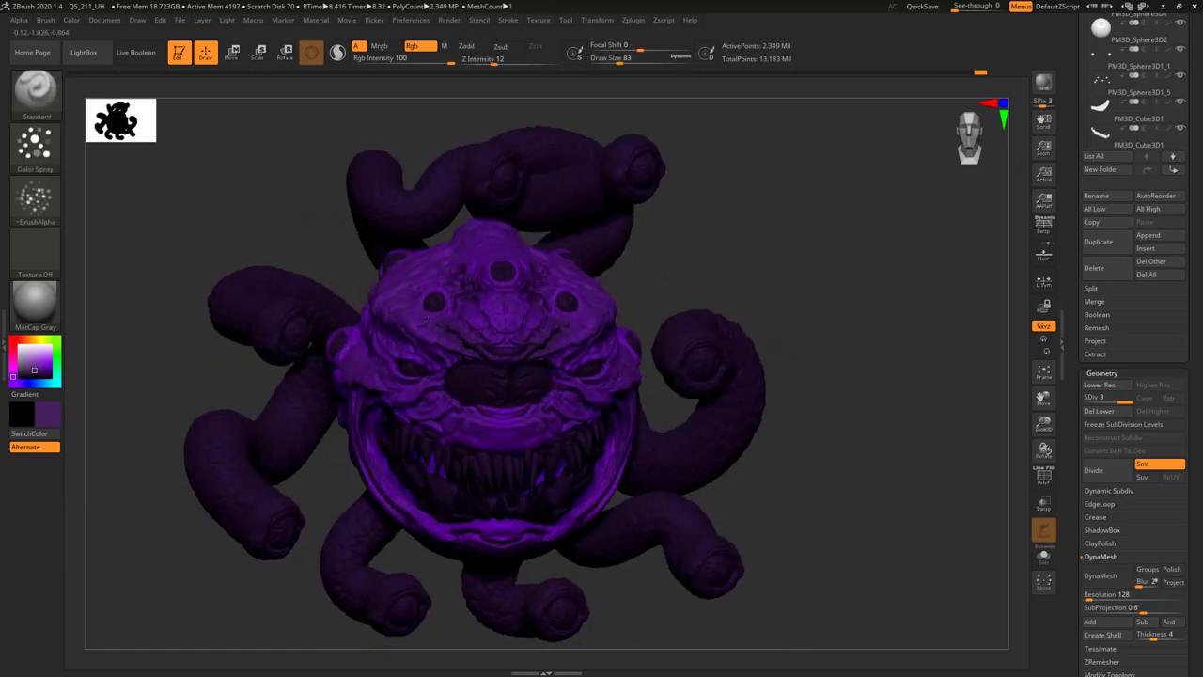
pyautogui.moveTo(718, 251); pyautogui.dragTo(551, 354)
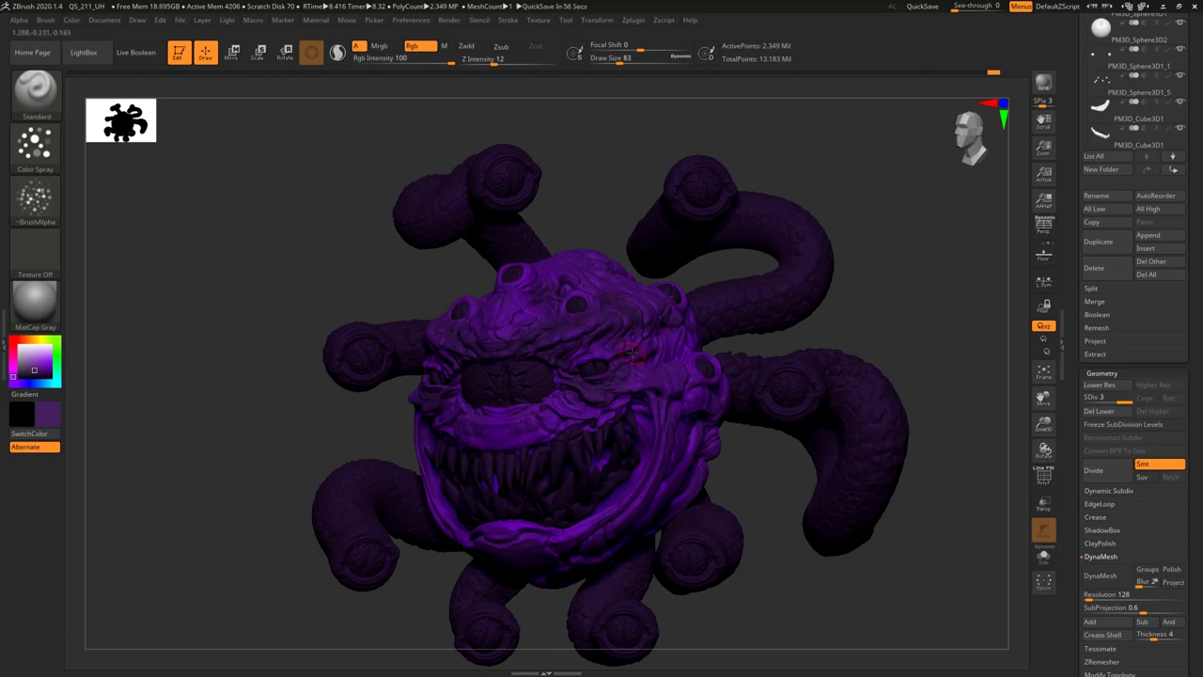
pyautogui.moveTo(894, 164); pyautogui.dragTo(420, 379)
pyautogui.moveTo(733, 376); pyautogui.dragTo(477, 416)
pyautogui.moveTo(550, 414); pyautogui.dragTo(703, 393)
pyautogui.moveTo(282, 197)
pyautogui.mouseDown()
pyautogui.moveTo(480, 263)
pyautogui.moveTo(554, 348)
pyautogui.moveTo(604, 376)
pyautogui.mouseUp()
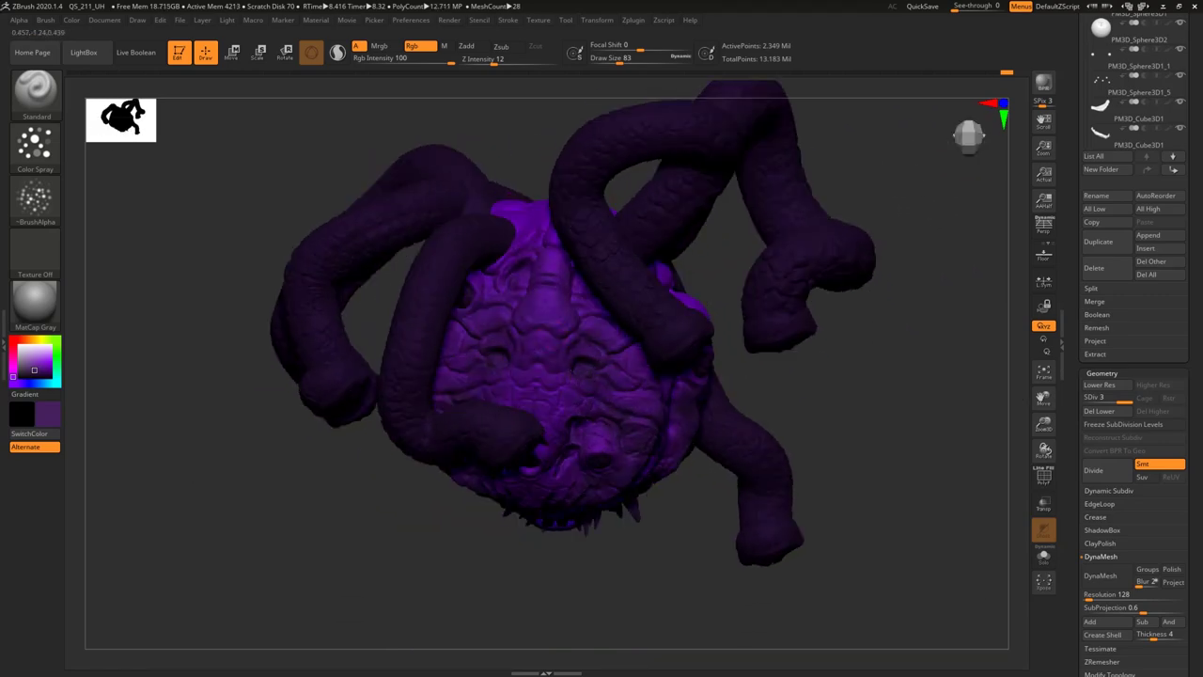
# Spray the darker purple over the back, crown and forehead of the head.
pyautogui.moveTo(588, 399); pyautogui.dragTo(564, 425, button='right')
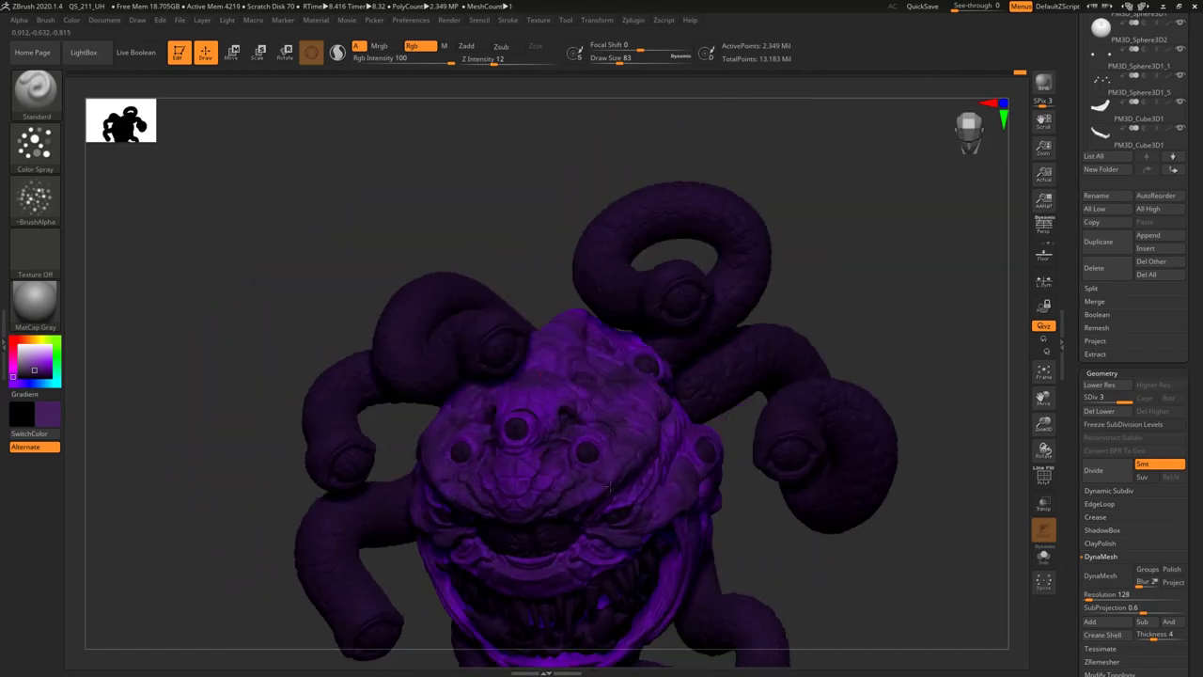
pyautogui.moveTo(597, 484); pyautogui.dragTo(621, 376, button='right')
pyautogui.moveTo(789, 348); pyautogui.dragTo(771, 273, button='right')
pyautogui.moveTo(606, 440); pyautogui.dragTo(752, 358, button='right')
pyautogui.moveTo(806, 206); pyautogui.dragTo(768, 256, button='right')
# Sample a brighter purple from the head and fill the tentacles subtool with it.
pyautogui.press('c')
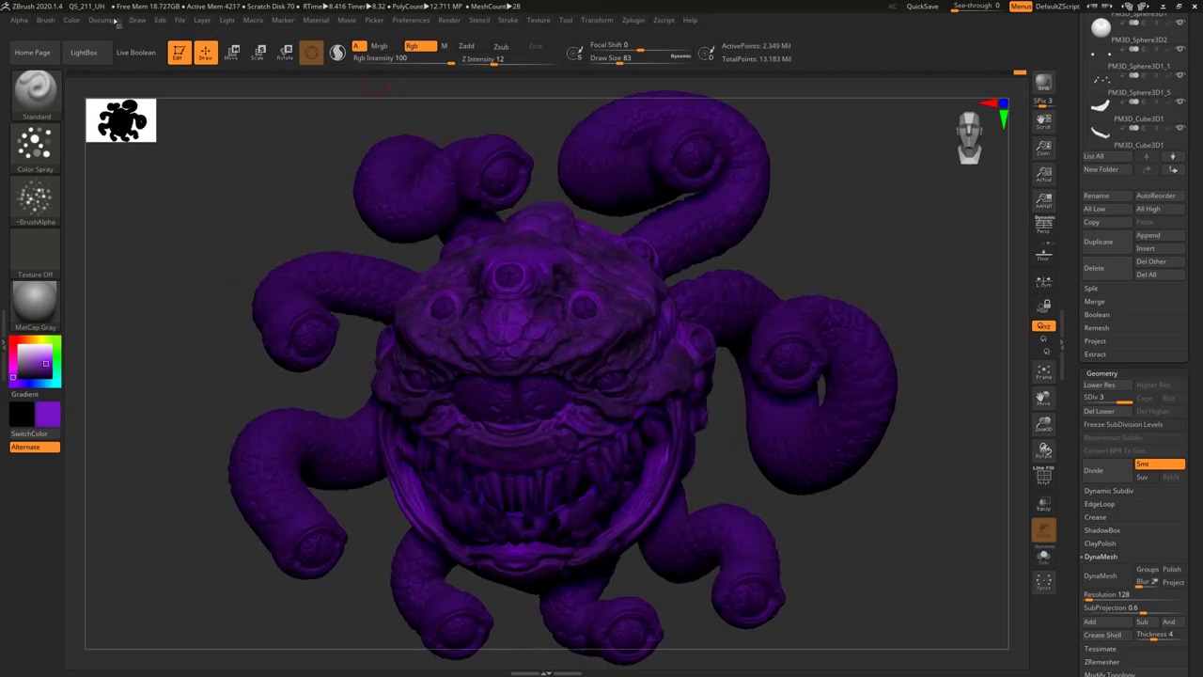
pyautogui.press('b')
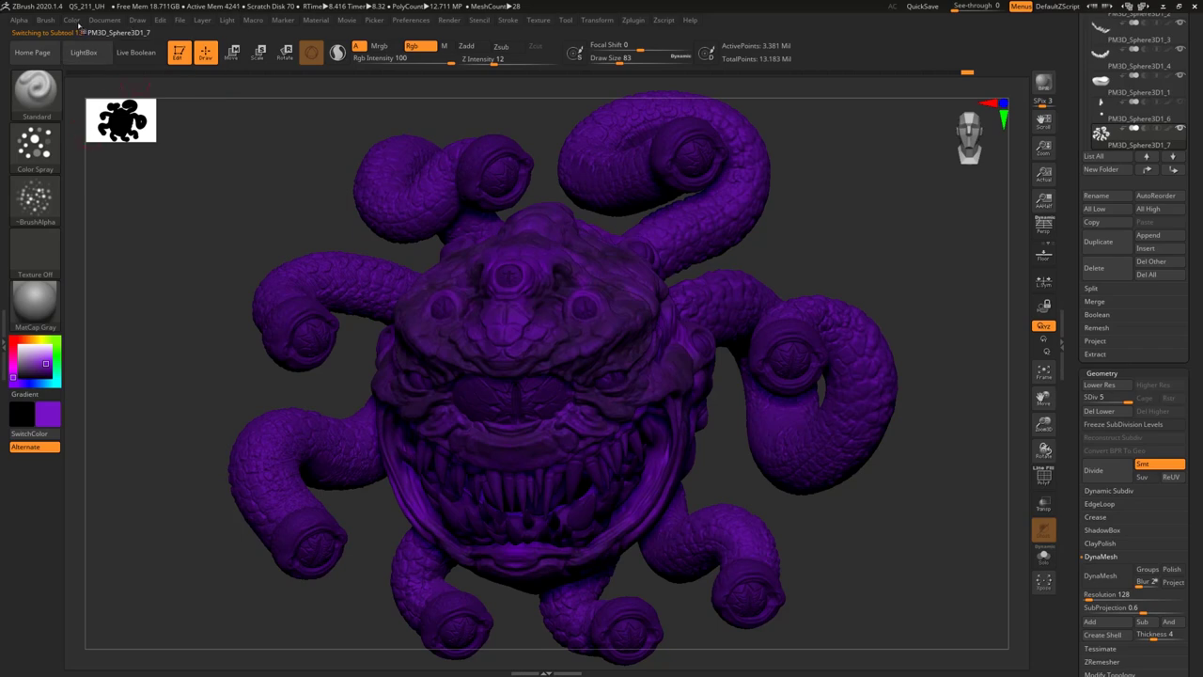
pyautogui.click(71, 20)
pyautogui.click(109, 260)
# Fill the first two eyelids, PM3D_Sphere3D1_16 and PM3D_Sphere3D1_17, with the purple color.
pyautogui.press('n')
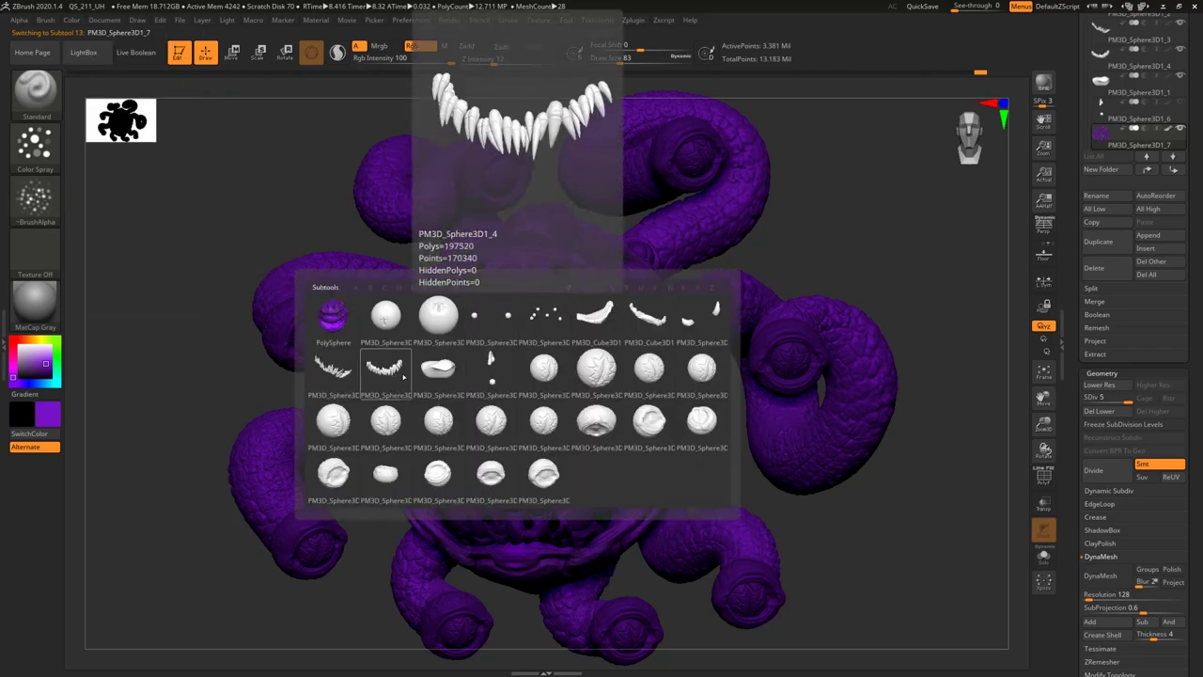
pyautogui.click(596, 423)
pyautogui.click(72, 19)
pyautogui.click(109, 259)
pyautogui.press('n')
pyautogui.click(655, 413)
pyautogui.click(71, 19)
pyautogui.click(108, 256)
# Fill the eyelids PM3D_Sphere3D1_18 and PM3D_Sphere3D1_19 with the same purple.
pyautogui.press('n')
pyautogui.click(758, 509)
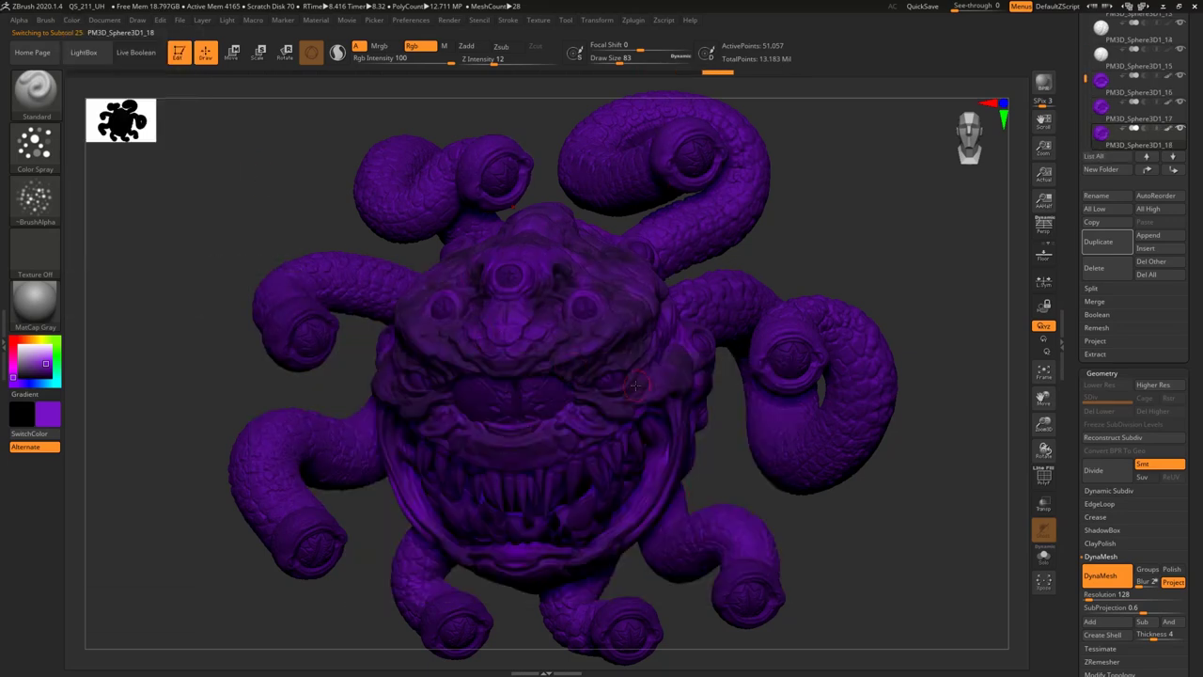
pyautogui.press('n')
pyautogui.press('n')
pyautogui.click(276, 628)
pyautogui.click(72, 20)
pyautogui.click(108, 258)
# Fill the eyelids PM3D_Sphere3D1_20 and PM3D_Sphere3D1_21 with the same purple.
pyautogui.press('n')
pyautogui.click(393, 538)
pyautogui.click(73, 21)
pyautogui.click(107, 255)
pyautogui.press('n')
pyautogui.click(395, 506)
pyautogui.click(74, 21)
pyautogui.click(109, 257)
# Fill the remaining eyelids, PM3D_Sphere3D1_22 and PM3D_Sphere3D1_23, with the same purple.
pyautogui.press('n')
pyautogui.click(346, 598)
pyautogui.click(73, 21)
pyautogui.click(108, 257)
pyautogui.press('n')
pyautogui.click(494, 605)
pyautogui.click(73, 22)
pyautogui.press('n')
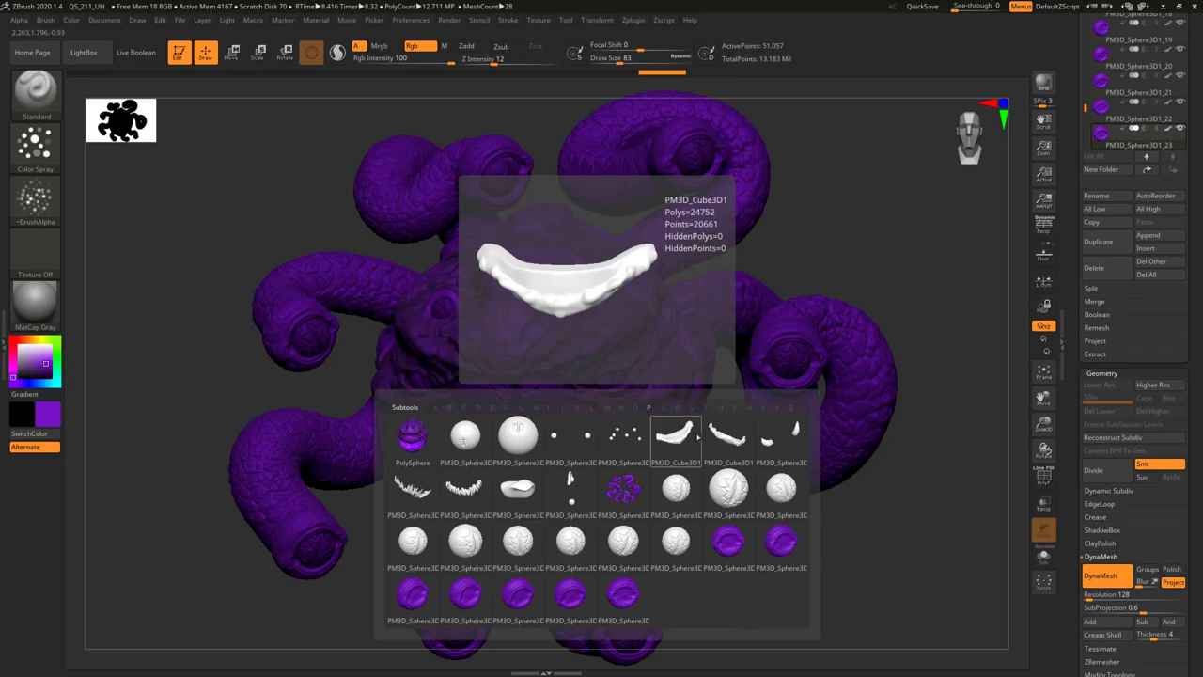
pyautogui.moveTo(817, 223)
pyautogui.mouseDown()
pyautogui.moveTo(842, 211)
pyautogui.moveTo(819, 226)
pyautogui.mouseUp()
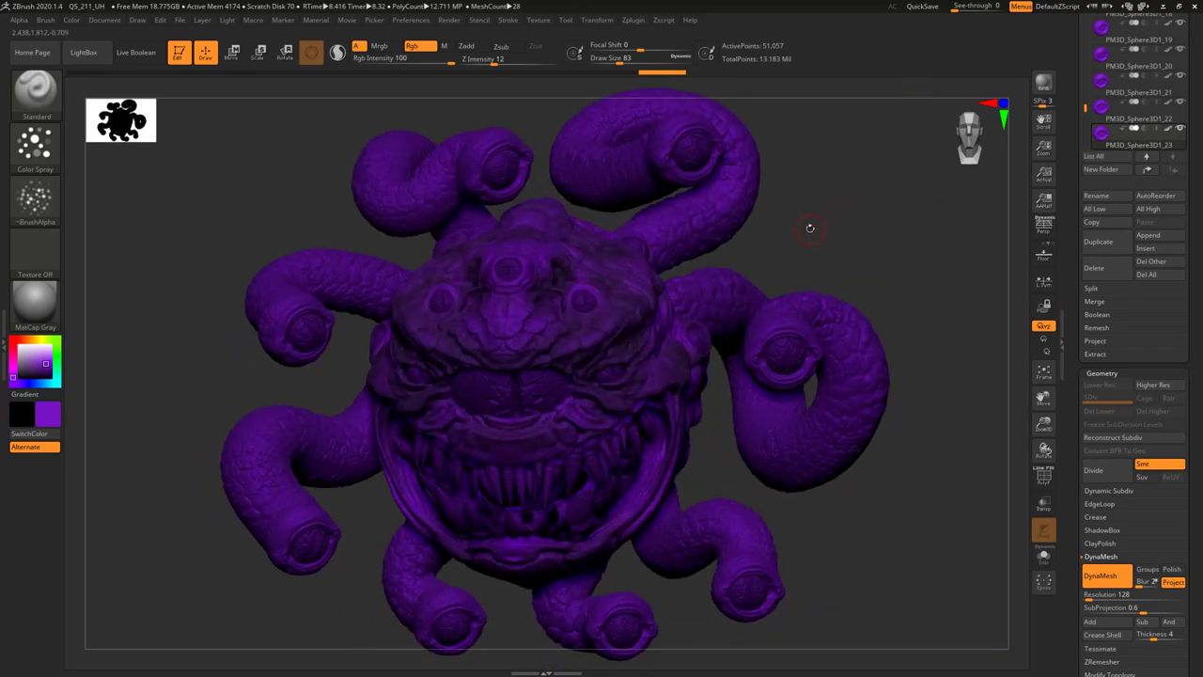
# Select the eyeball PM3D_Sphere3D1_8, choose orange as the main color and fill it.
pyautogui.press('n')
pyautogui.click(929, 318)
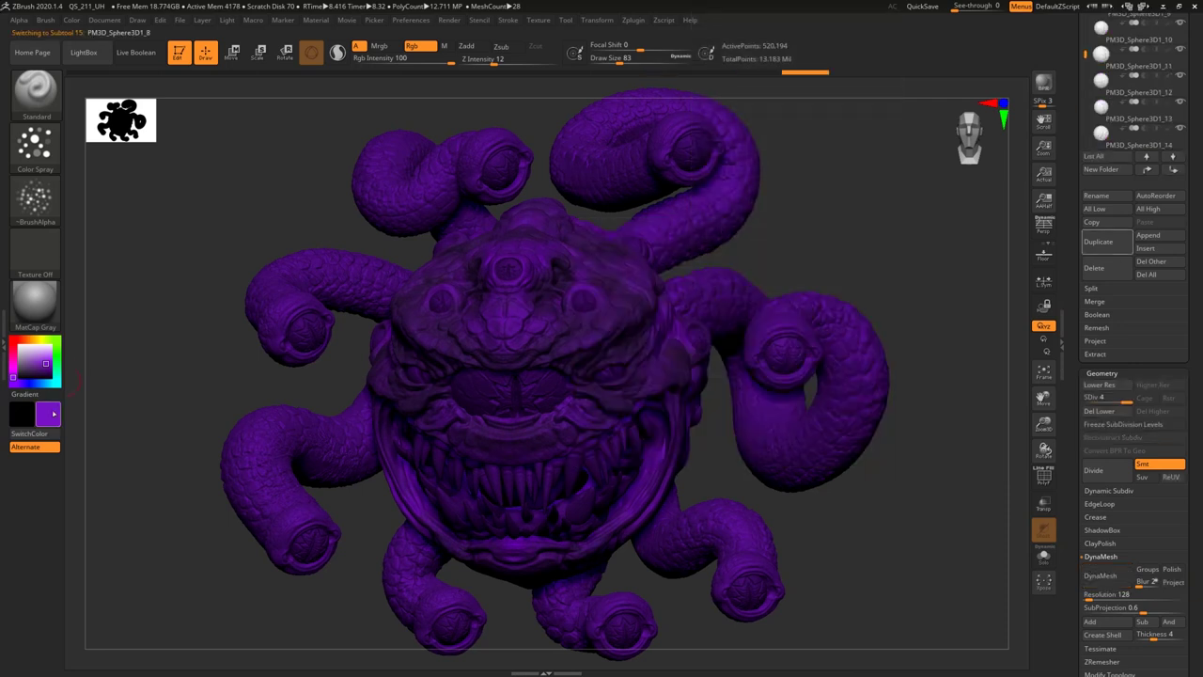
pyautogui.click(53, 412)
pyautogui.moveTo(117, 318); pyautogui.dragTo(104, 318)
pyautogui.click(199, 419)
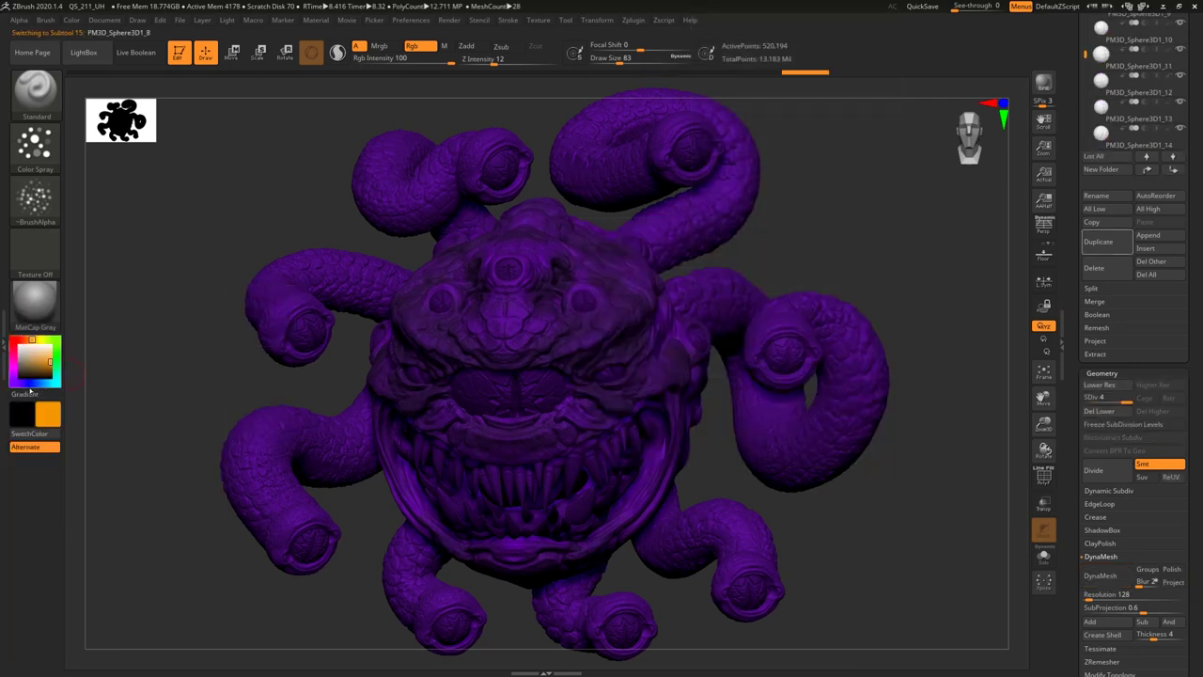
pyautogui.click(73, 21)
pyautogui.click(107, 258)
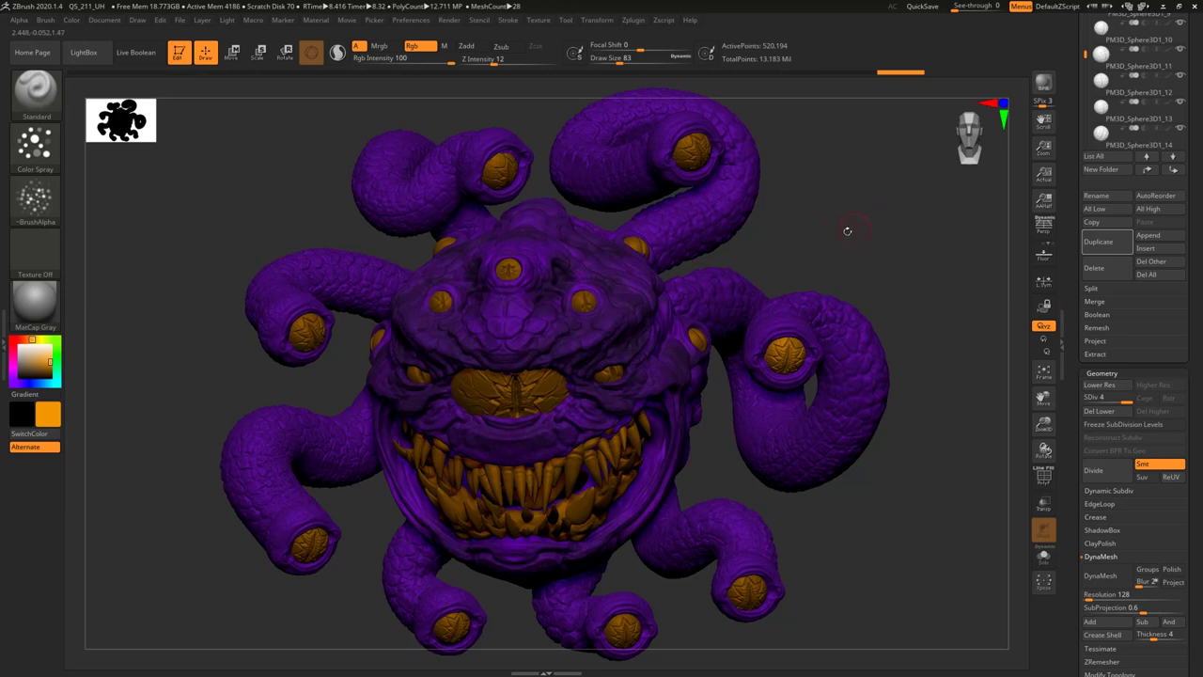
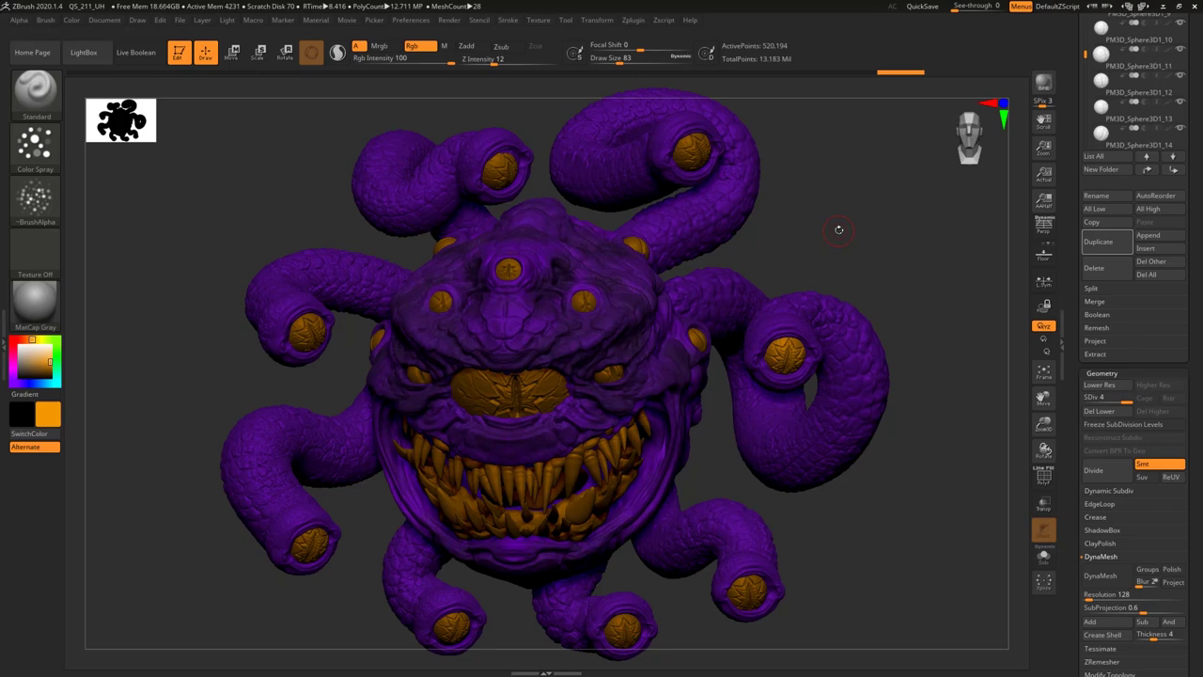
# Select the central eyeball PM3D_Sphere3D1, choose orange (R 244, G 151, B 2) and fill it.
pyautogui.moveTo(838, 229); pyautogui.dragTo(862, 267)
pyautogui.moveTo(868, 202)
pyautogui.keyDown('alt'); pyautogui.mouseDown()
pyautogui.moveTo(851, 209)
pyautogui.moveTo(861, 225)
pyautogui.mouseUp(); pyautogui.keyUp('alt')
pyautogui.click(20, 355)
pyautogui.press('n')
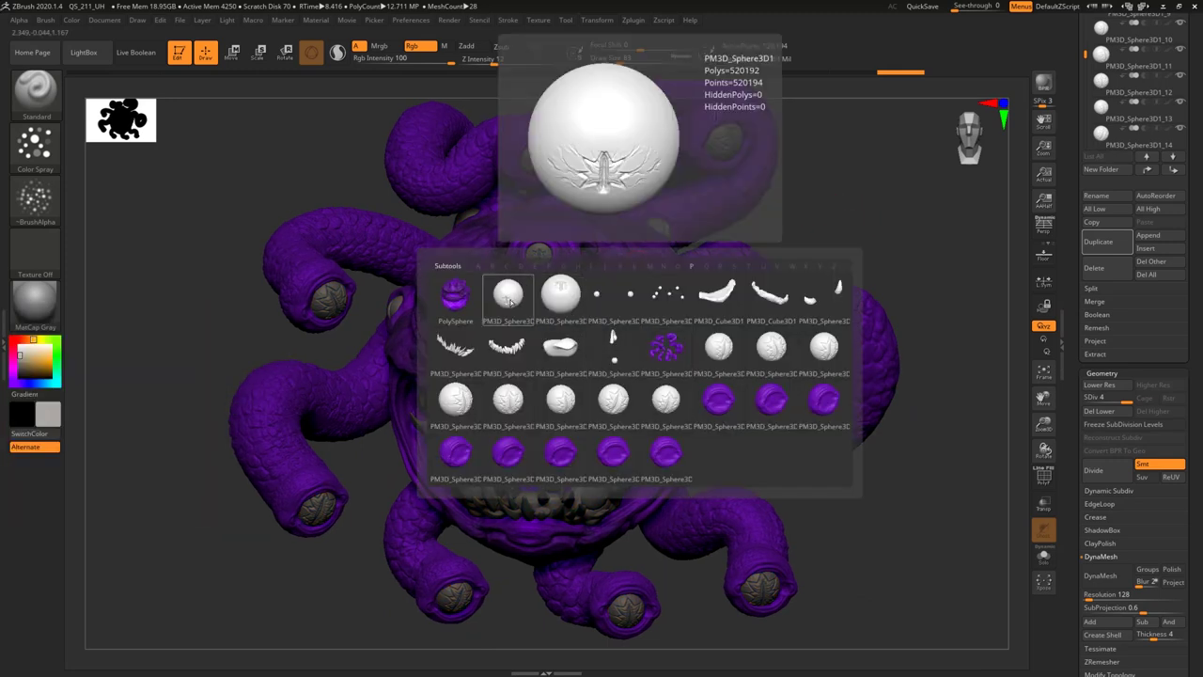
pyautogui.click(513, 298)
pyautogui.click(68, 23)
pyautogui.click(67, 22)
pyautogui.scroll(5, 1126, 226)
pyautogui.click(1104, 251)
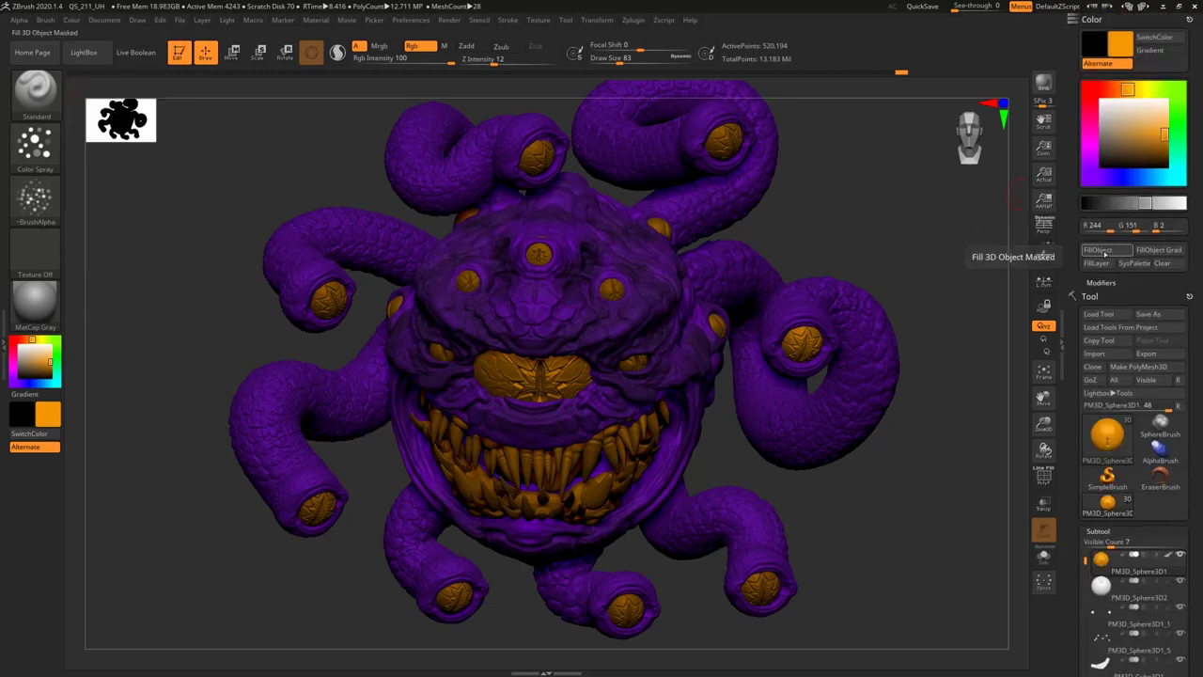
# Fill the tentacle eyeballs PM3D_Sphere3D1_9 and PM3D_Sphere3D1_10 with the same orange.
pyautogui.press('n')
pyautogui.click(849, 381)
pyautogui.click(1102, 251)
pyautogui.press('n')
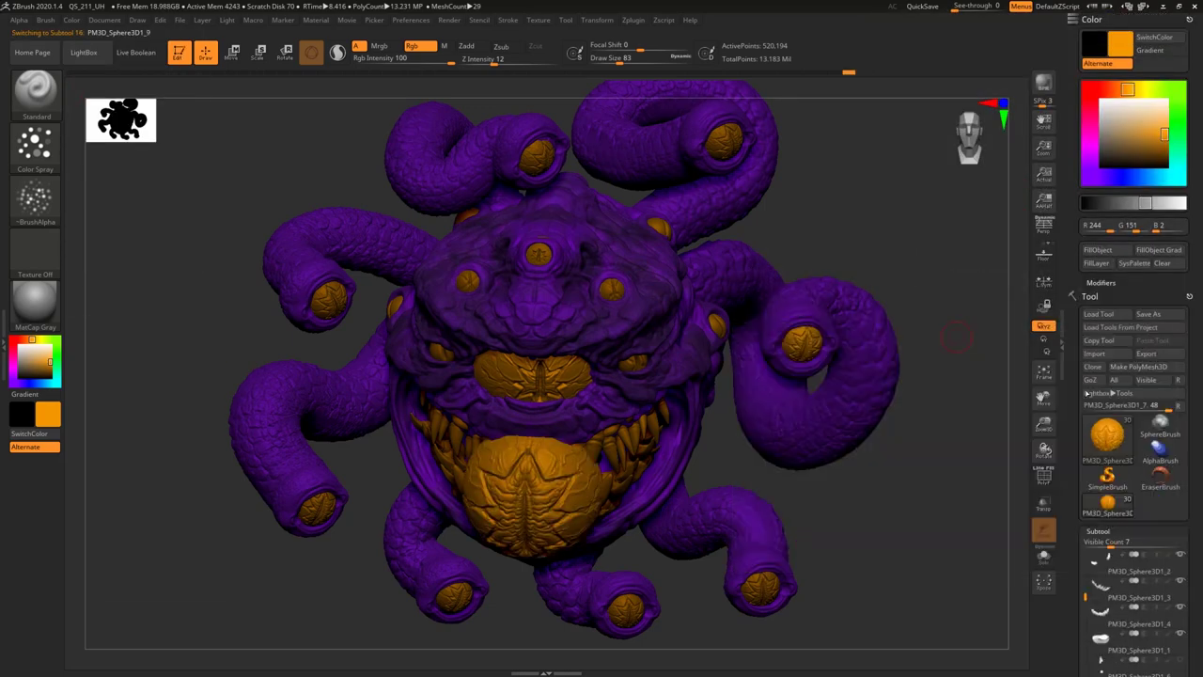
pyautogui.click(1086, 421)
pyautogui.click(1102, 251)
pyautogui.press('n')
pyautogui.click(1161, 386)
pyautogui.click(1108, 252)
pyautogui.press('n')
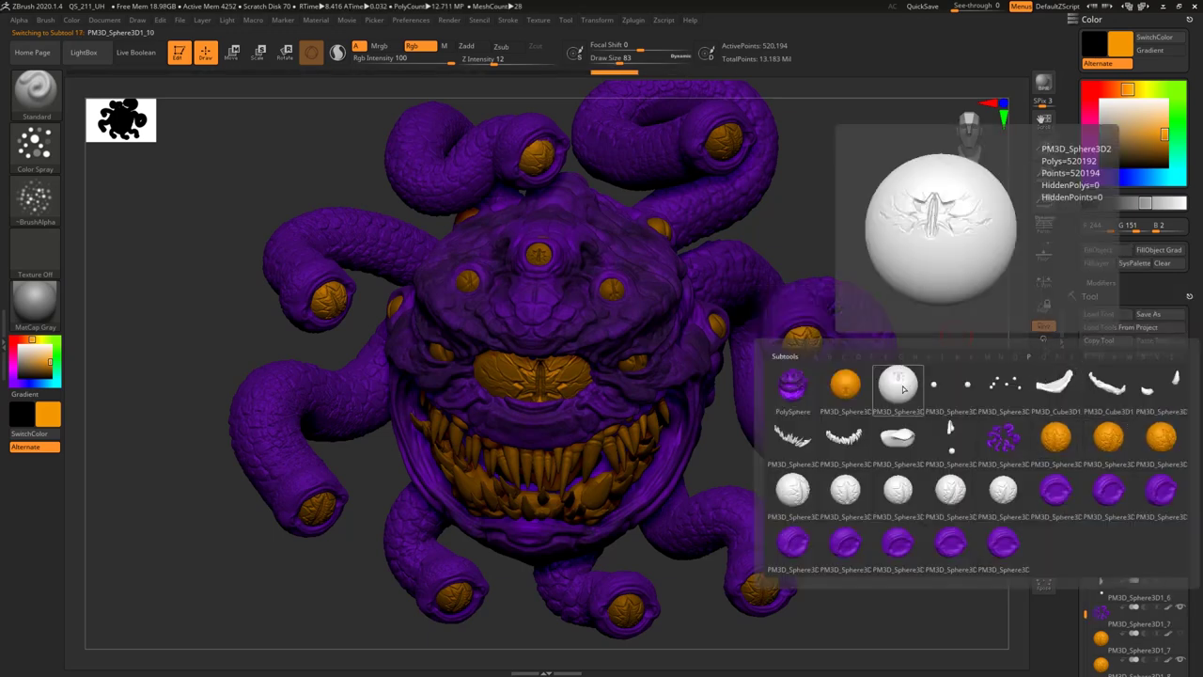
# Fill the eyeball PM3D_Sphere3D2 and the next unpainted tentacle eyeball with the same orange.
pyautogui.click(898, 384)
pyautogui.press('n')
pyautogui.click(1108, 250)
pyautogui.press('n')
pyautogui.click(764, 548)
pyautogui.click(1107, 250)
# Fill the remaining tentacle eyeballs, up to PM3D_Sphere3D1_15, with the same orange.
pyautogui.press('n')
pyautogui.click(844, 541)
pyautogui.press('Down')
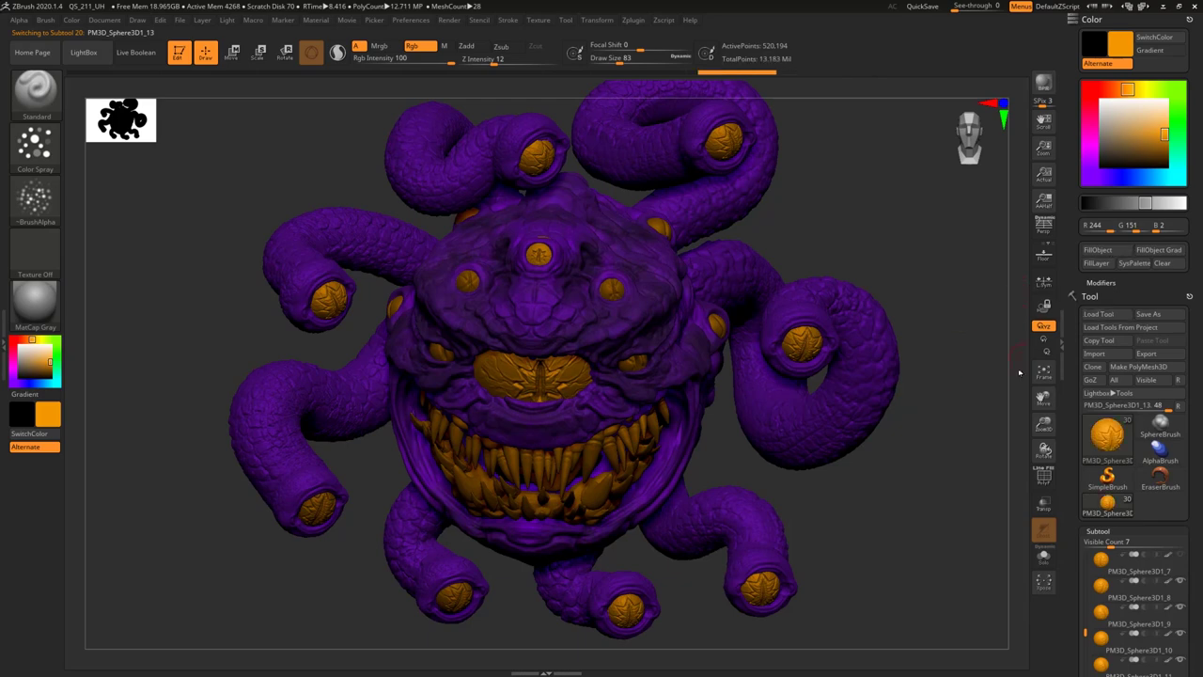
pyautogui.press('n')
pyautogui.click(1003, 454)
pyautogui.click(1092, 253)
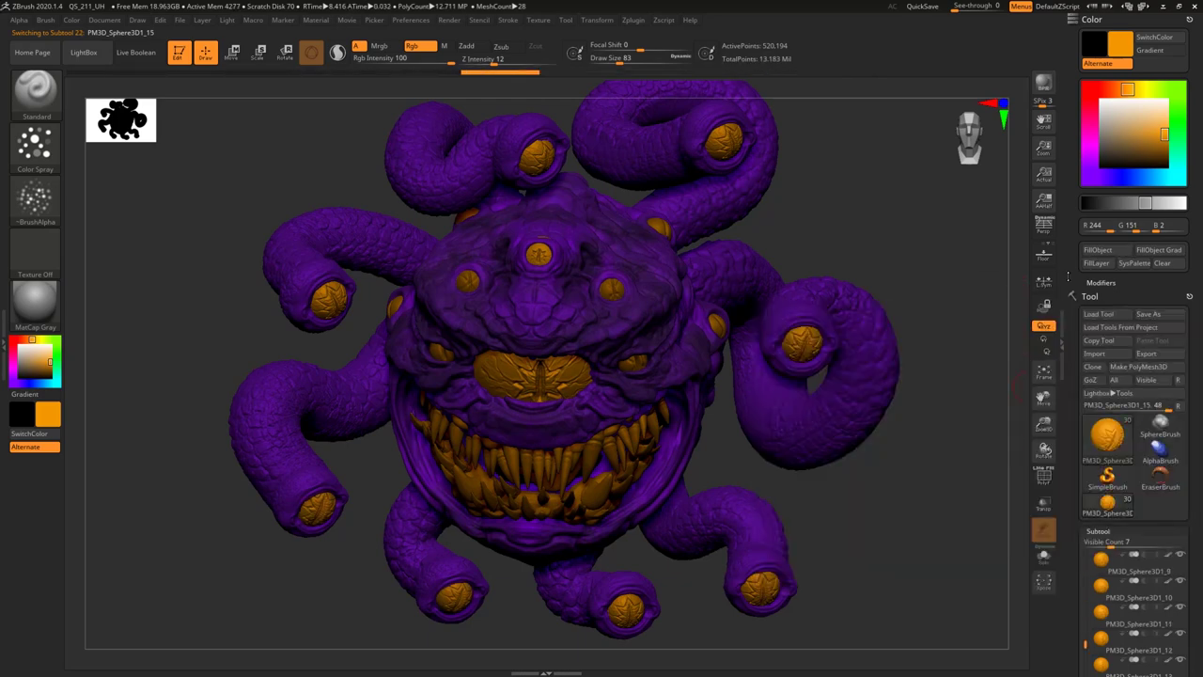
# Select the upper teeth PM3D_Sphere3D1_4, choose a light grey and fill them.
pyautogui.press('n')
pyautogui.click(843, 437)
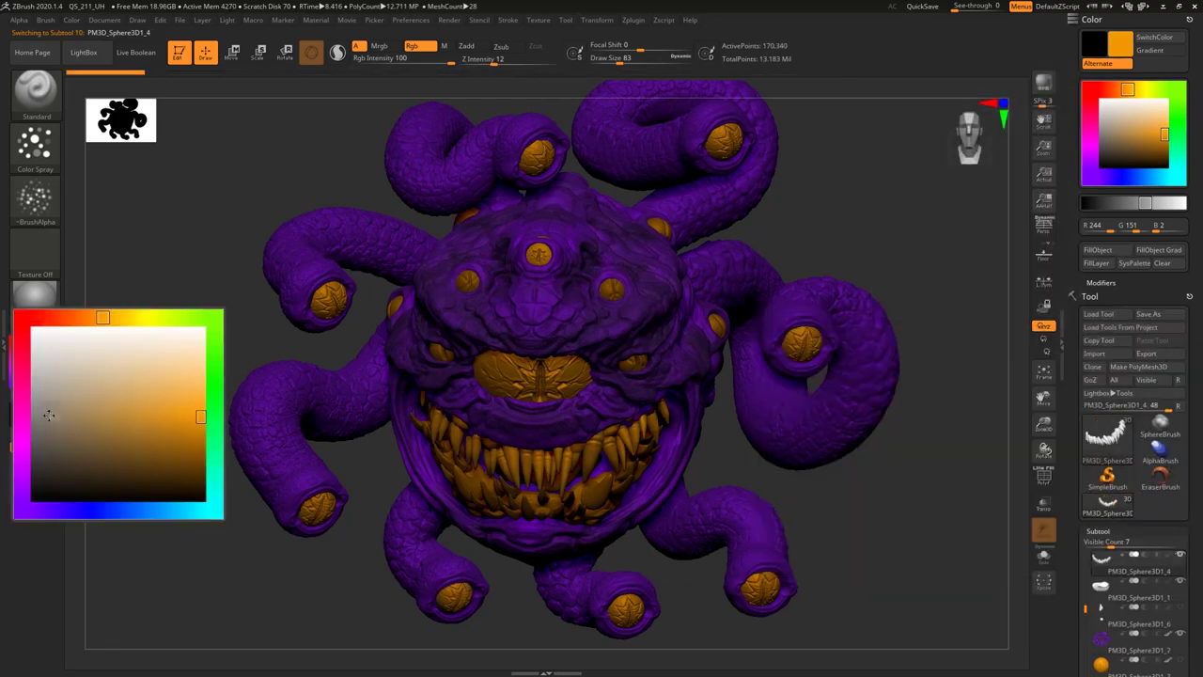
pyautogui.press('Escape')
pyautogui.click(1114, 251)
# Fill the small head eyes PM3D_Sphere3D1_5 and PM3D_Sphere3D1_1 with orange.
pyautogui.press('n')
pyautogui.click(827, 347)
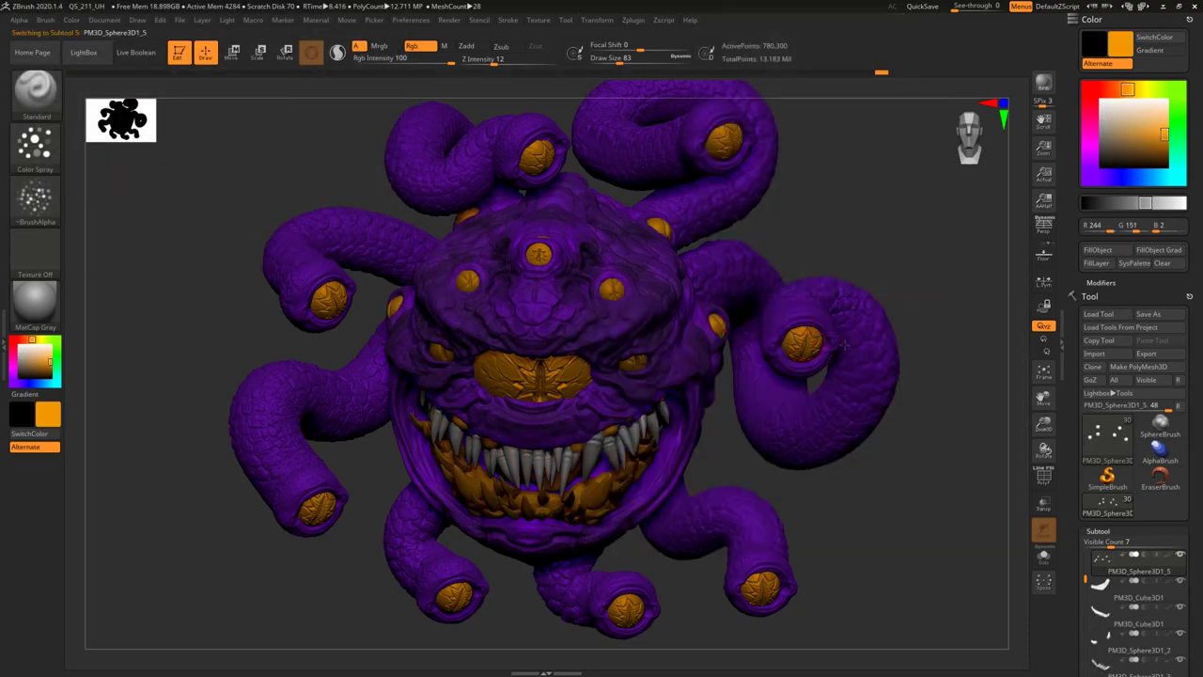
pyautogui.press('n')
pyautogui.click(579, 376)
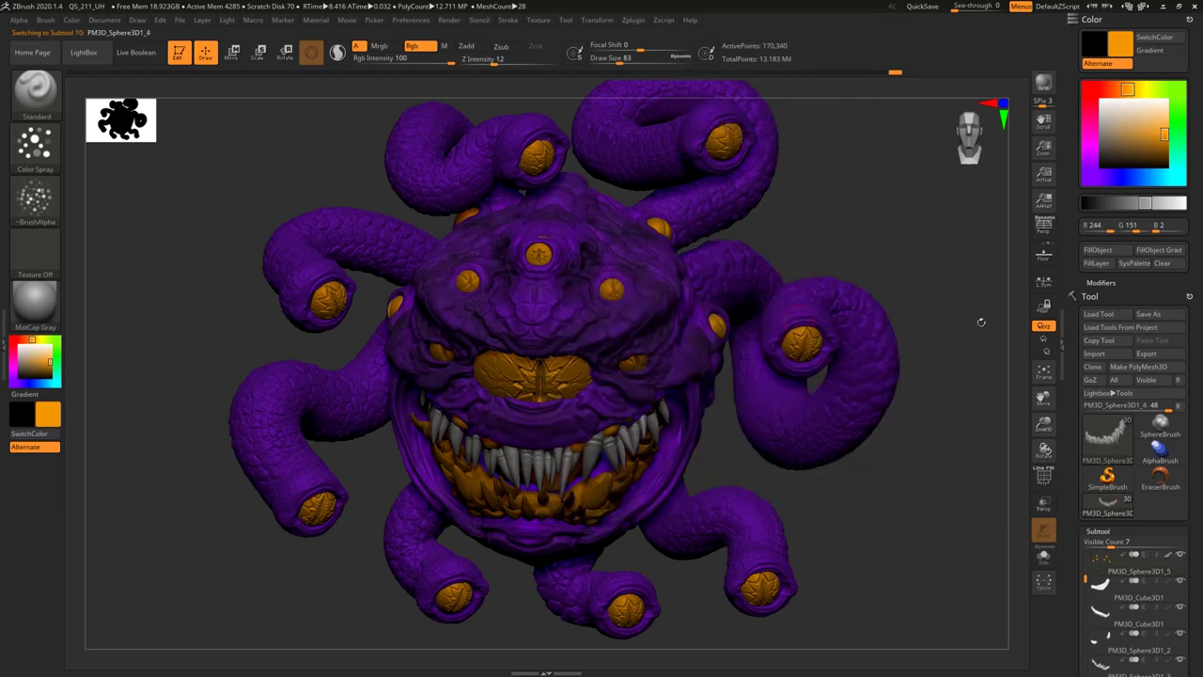
pyautogui.click(1098, 251)
pyautogui.press('n')
pyautogui.click(736, 373)
pyautogui.click(1098, 252)
# Select the lower teeth PM3D_Sphere3D1_3 and fill them with grey (R 164, G 161, B 157).
pyautogui.press('n')
pyautogui.click(896, 403)
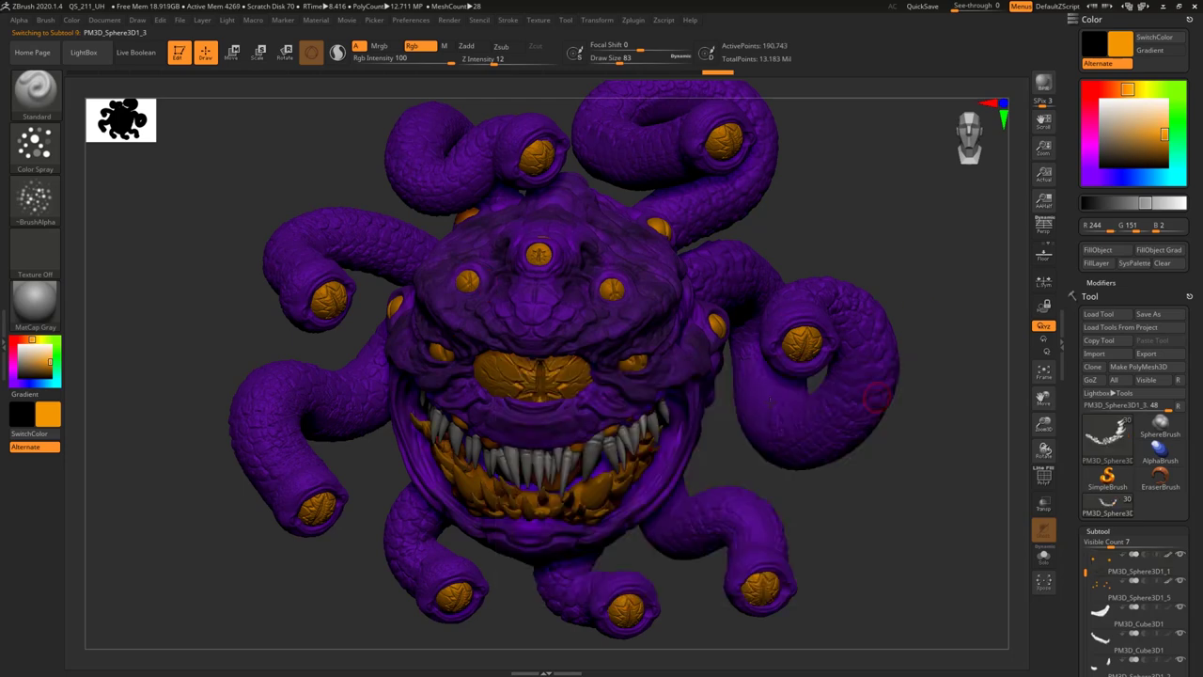
pyautogui.click(1100, 255)
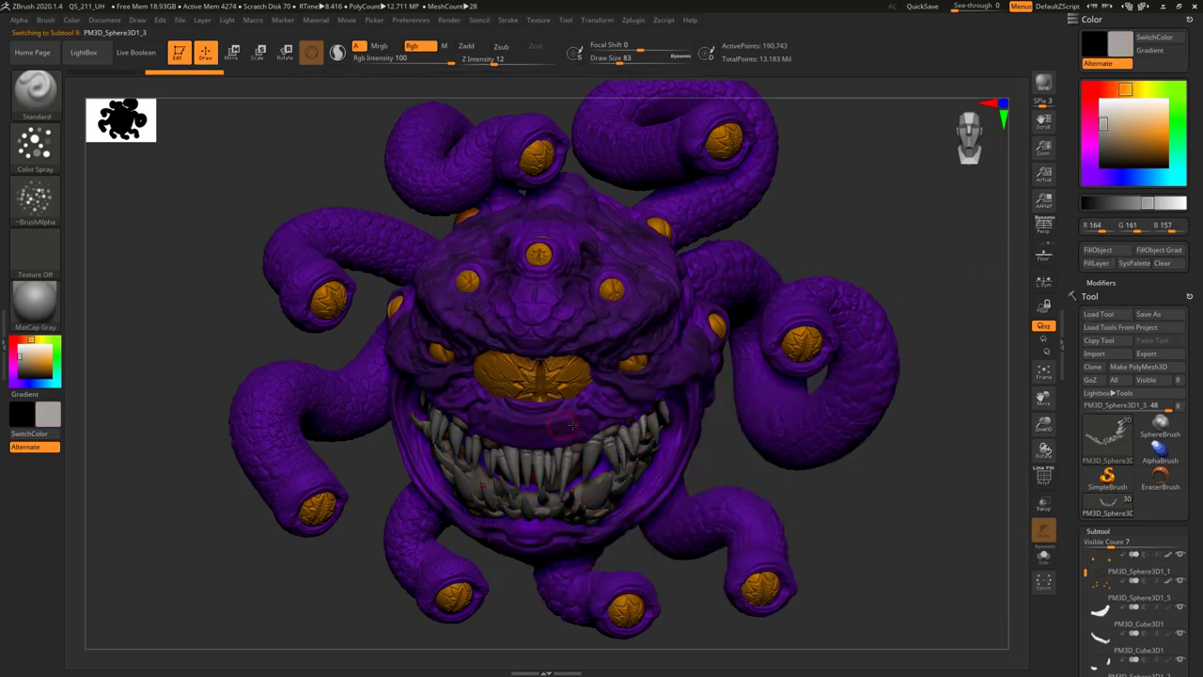
# Select the head PolySphere and set the brush to a lighter violet (R 126, G 69, B 230) with Draw Size 217.
pyautogui.moveTo(899, 252); pyautogui.dragTo(904, 297)
pyautogui.press('n')
pyautogui.click(614, 315)
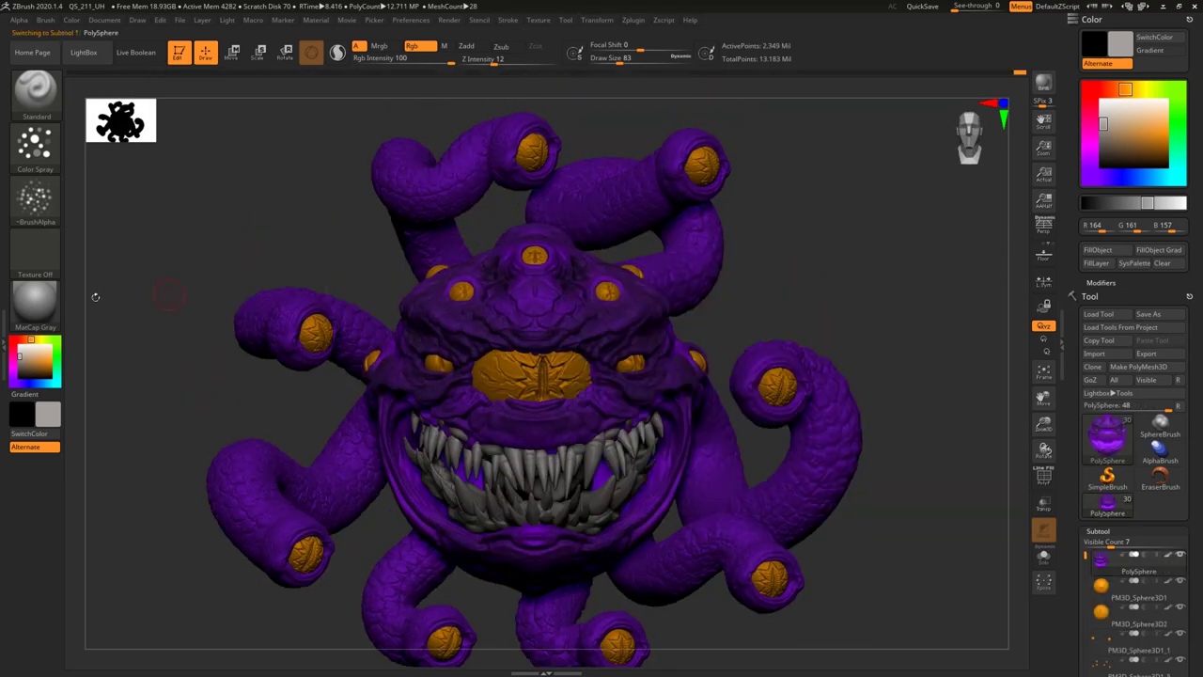
pyautogui.press('c')
pyautogui.moveTo(56, 410)
pyautogui.click(22, 486)
pyautogui.moveTo(22, 486)
pyautogui.mouseDown()
pyautogui.moveTo(41, 507)
pyautogui.moveTo(88, 507)
pyautogui.moveTo(57, 507)
pyautogui.mouseUp()
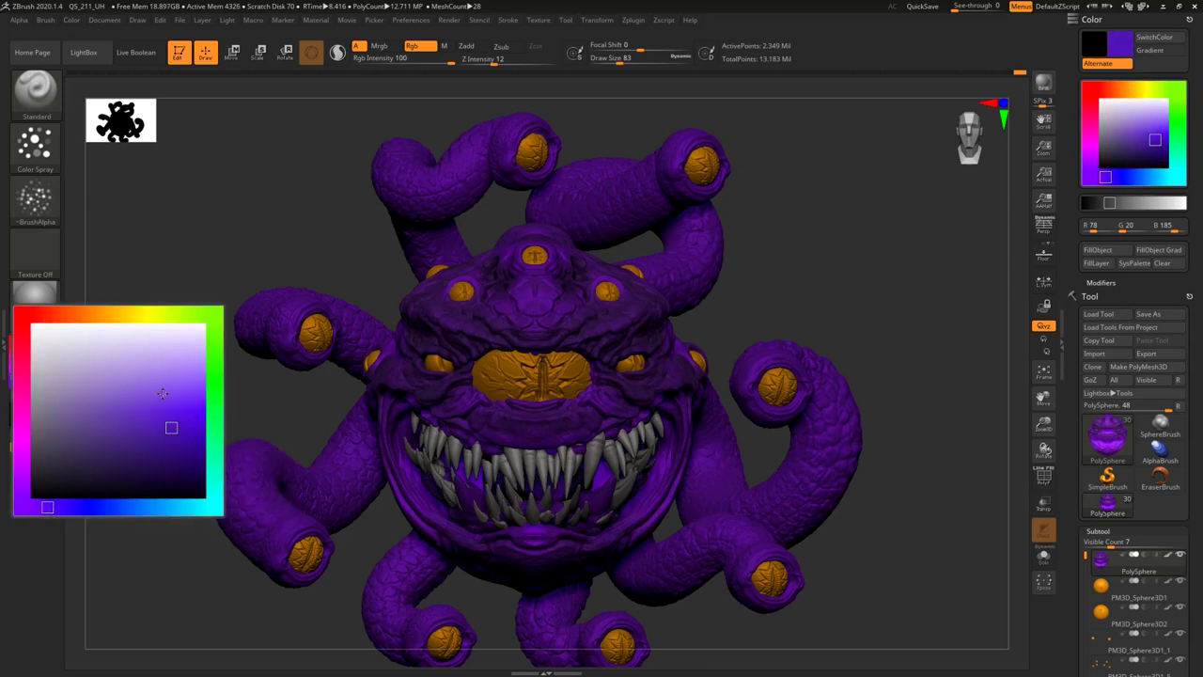
pyautogui.click(164, 392)
pyautogui.press('space')
# Spray the lighter violet over the head's brow, face and sides.
pyautogui.moveTo(621, 314)
pyautogui.mouseDown()
pyautogui.moveTo(637, 313)
pyautogui.moveTo(573, 343)
pyautogui.mouseUp()
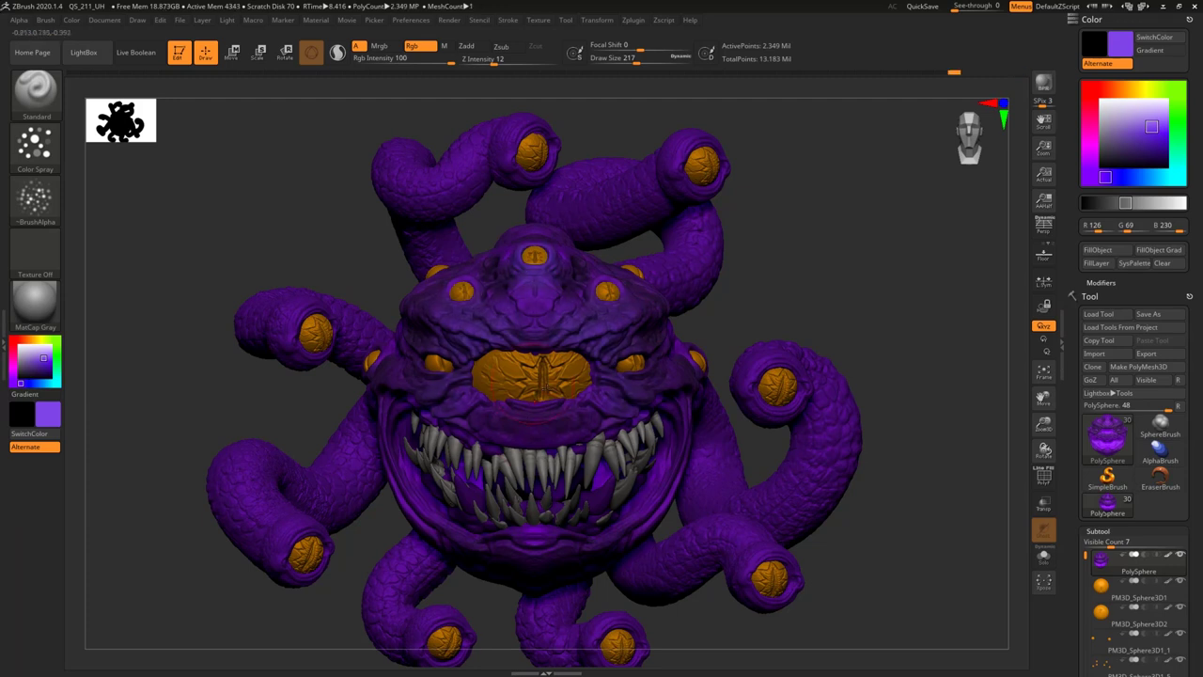
pyautogui.moveTo(538, 530); pyautogui.dragTo(520, 527)
pyautogui.moveTo(364, 531); pyautogui.dragTo(282, 602)
pyautogui.moveTo(452, 304); pyautogui.dragTo(410, 301)
pyautogui.moveTo(151, 414)
pyautogui.mouseDown()
pyautogui.moveTo(221, 442)
pyautogui.moveTo(235, 498)
pyautogui.moveTo(122, 404)
pyautogui.mouseUp()
pyautogui.moveTo(428, 358); pyautogui.dragTo(562, 322)
pyautogui.moveTo(607, 419)
pyautogui.mouseDown()
pyautogui.moveTo(743, 405)
pyautogui.moveTo(752, 301)
pyautogui.mouseUp()
pyautogui.moveTo(386, 380); pyautogui.dragTo(267, 465)
pyautogui.moveTo(700, 178); pyautogui.dragTo(710, 278)
pyautogui.press('space')
pyautogui.moveTo(365, 307); pyautogui.dragTo(348, 309)
pyautogui.moveTo(757, 249)
pyautogui.mouseDown()
pyautogui.moveTo(625, 235)
pyautogui.moveTo(741, 240)
pyautogui.moveTo(789, 220)
pyautogui.mouseUp()
# Isolate the tentacles PM3D_Sphere3D1_7 and spray lighter violet on the upper and side tentacles' inner ends with Draw Size 192.
pyautogui.press('n')
pyautogui.click(715, 317)
pyautogui.press('space')
pyautogui.hotkey('shift', 's')
pyautogui.moveTo(805, 277); pyautogui.dragTo(767, 257)
pyautogui.moveTo(521, 312); pyautogui.dragTo(580, 405)
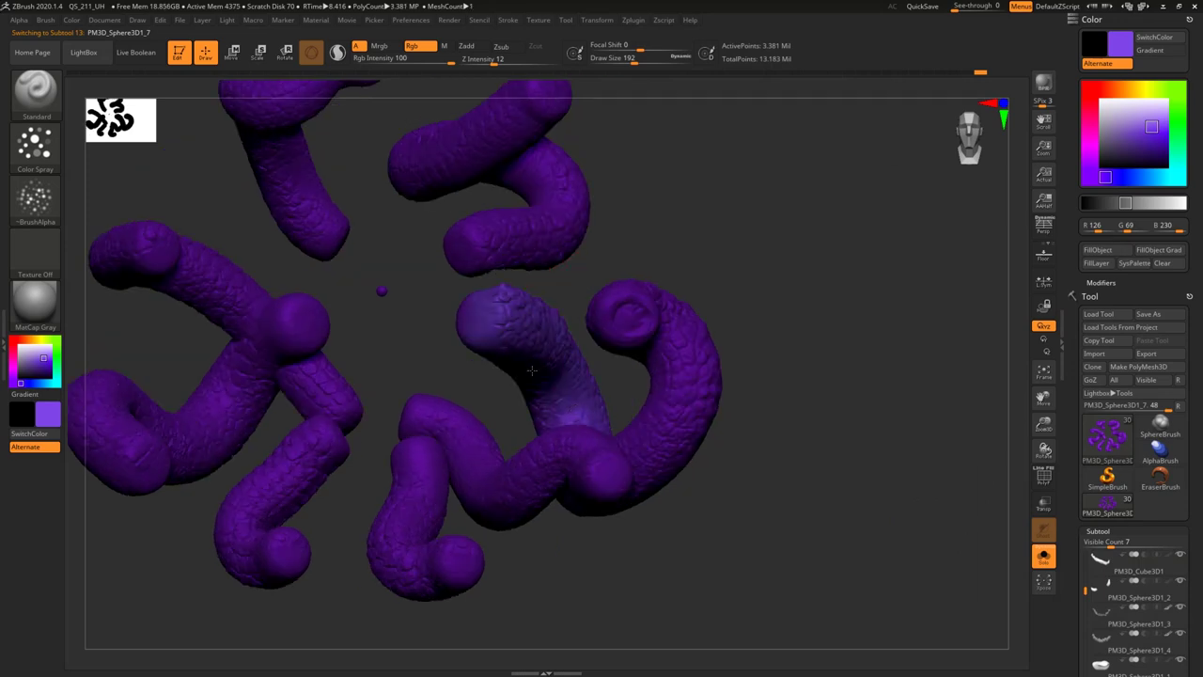
pyautogui.moveTo(297, 323); pyautogui.dragTo(199, 430)
pyautogui.moveTo(258, 299); pyautogui.dragTo(220, 272)
pyautogui.moveTo(326, 228); pyautogui.dragTo(292, 179)
pyautogui.moveTo(402, 166); pyautogui.dragTo(431, 151)
pyautogui.moveTo(449, 233); pyautogui.dragTo(548, 204)
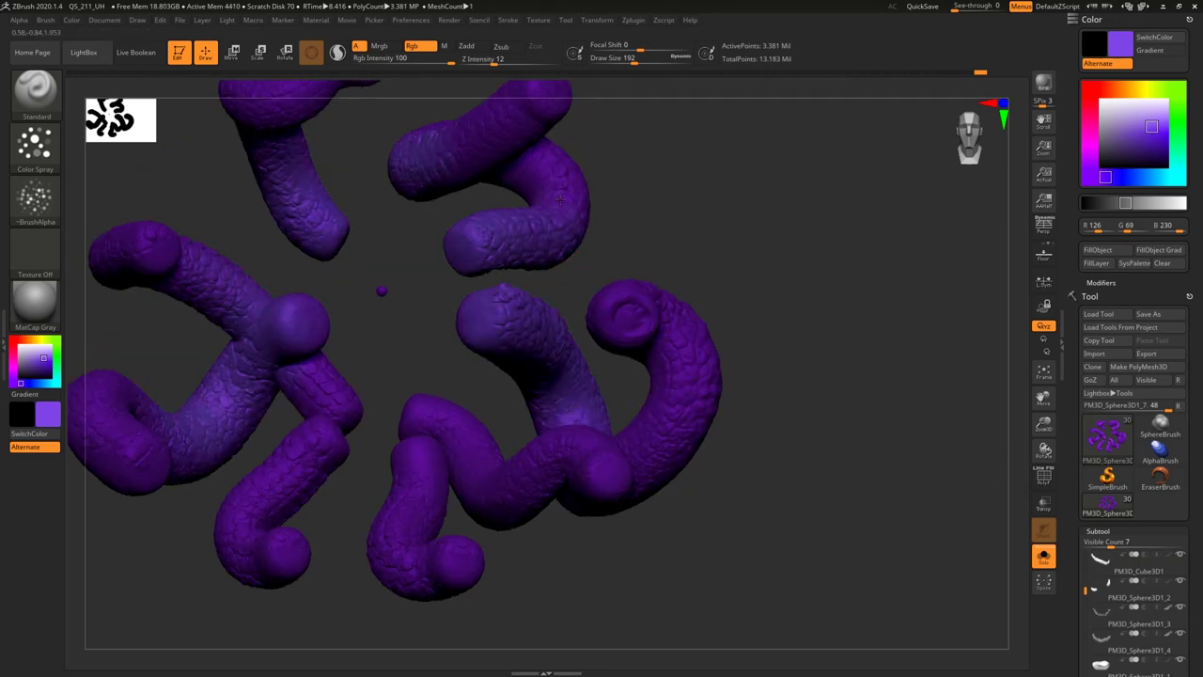
# Spray the lighter violet on the lower tentacles and the tentacles' other sides.
pyautogui.moveTo(329, 434); pyautogui.dragTo(258, 490)
pyautogui.moveTo(414, 453); pyautogui.dragTo(401, 512)
pyautogui.moveTo(433, 414); pyautogui.dragTo(500, 484)
pyautogui.moveTo(649, 221)
pyautogui.mouseDown()
pyautogui.moveTo(719, 221)
pyautogui.moveTo(729, 329)
pyautogui.mouseUp()
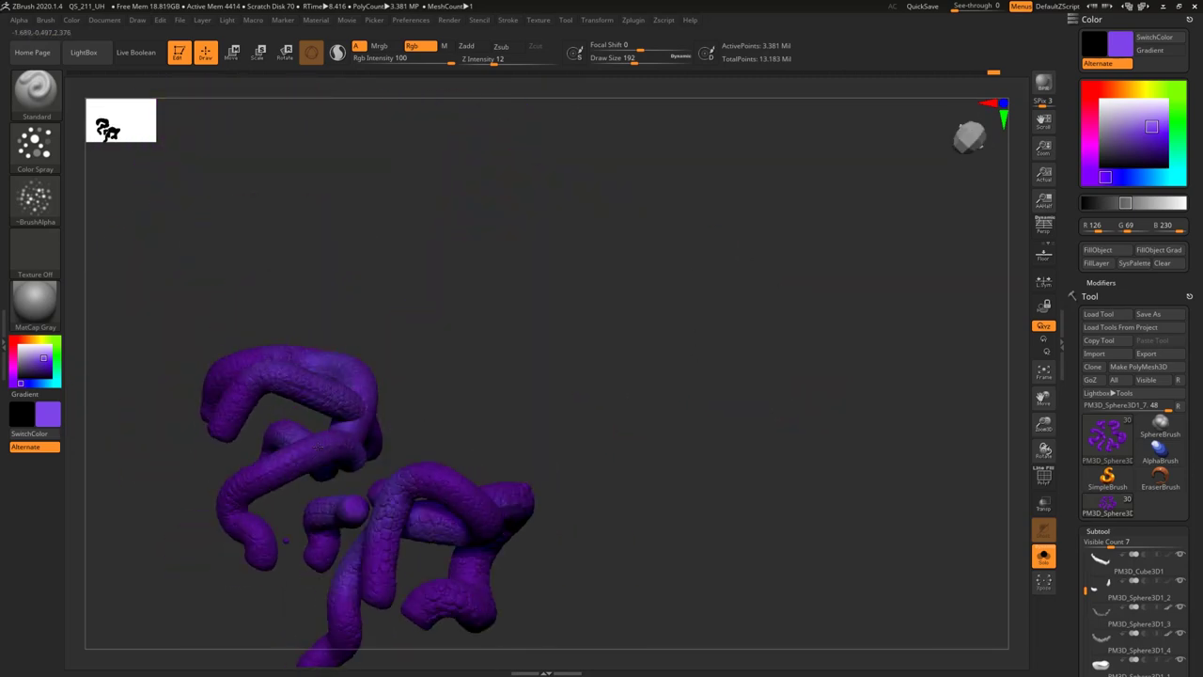
pyautogui.moveTo(477, 590); pyautogui.dragTo(439, 590)
pyautogui.moveTo(690, 212)
pyautogui.mouseDown()
pyautogui.moveTo(639, 258)
pyautogui.moveTo(655, 210)
pyautogui.mouseUp()
pyautogui.press('space')
pyautogui.moveTo(381, 239)
pyautogui.mouseDown()
pyautogui.moveTo(404, 239)
pyautogui.moveTo(392, 182)
pyautogui.mouseUp()
pyautogui.moveTo(329, 298); pyautogui.dragTo(658, 282)
# Show all parts again, select the head PolySphere and spray lighter violet over it with Draw Size 476.
pyautogui.click(1043, 557)
pyautogui.moveTo(799, 320); pyautogui.dragTo(685, 384)
pyautogui.moveTo(684, 271); pyautogui.dragTo(707, 280)
pyautogui.press('b')
pyautogui.press('n')
pyautogui.press('n')
pyautogui.click(438, 234)
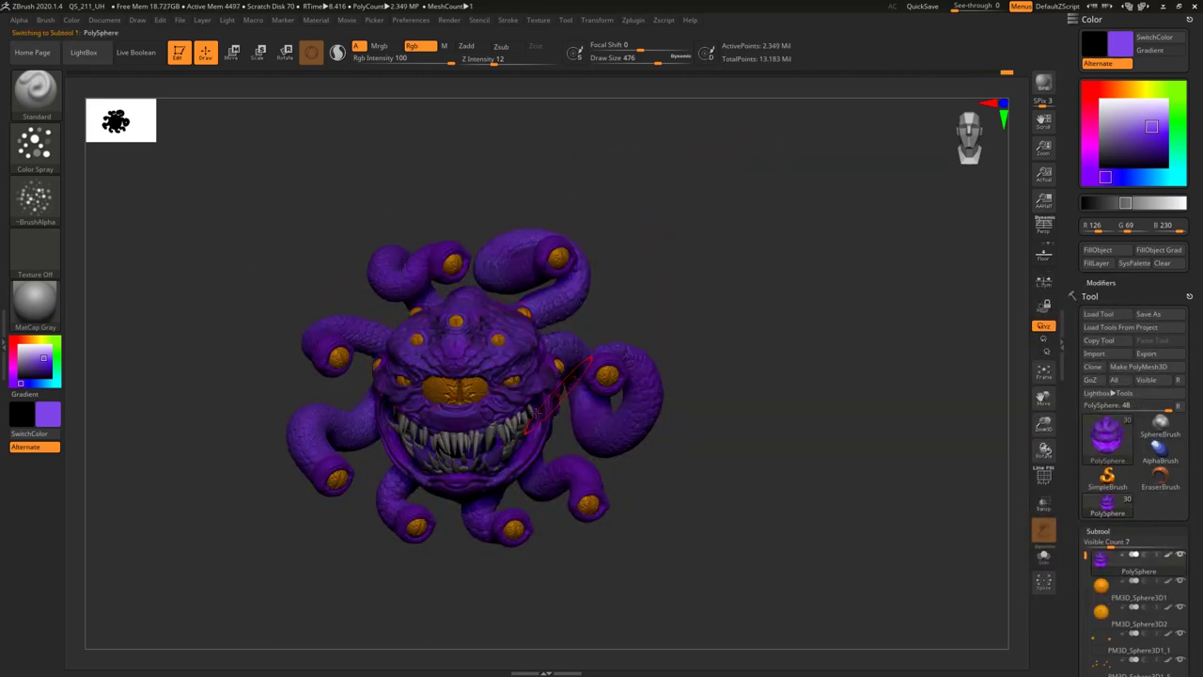
pyautogui.moveTo(732, 279); pyautogui.dragTo(619, 333)
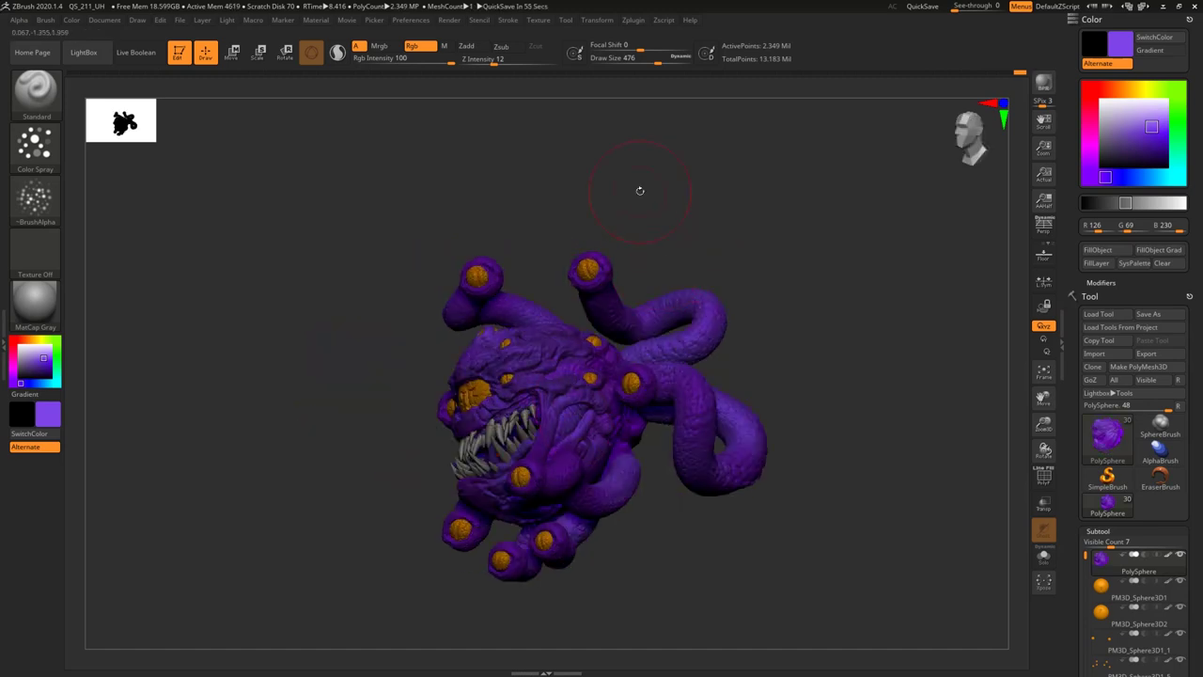
pyautogui.moveTo(648, 267); pyautogui.dragTo(840, 287)
pyautogui.keyDown('alt'); pyautogui.moveTo(778, 339); pyautogui.dragTo(827, 369); pyautogui.keyUp('alt')
pyautogui.moveTo(827, 369); pyautogui.dragTo(774, 376)
# Fill the large fangs PM3D_Sphere3D1_2 with the teeth's grey (R 164, G 161, B 157).
pyautogui.press('n')
pyautogui.click(907, 303)
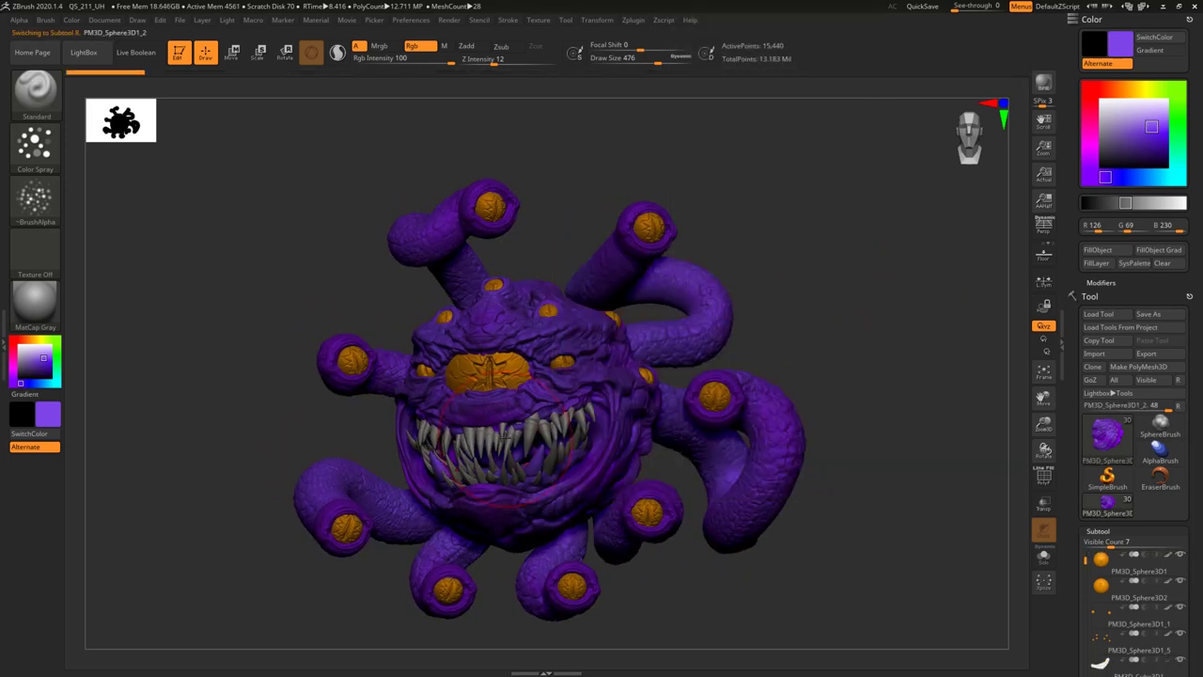
pyautogui.press('c')
pyautogui.click(1103, 252)
pyautogui.press('n')
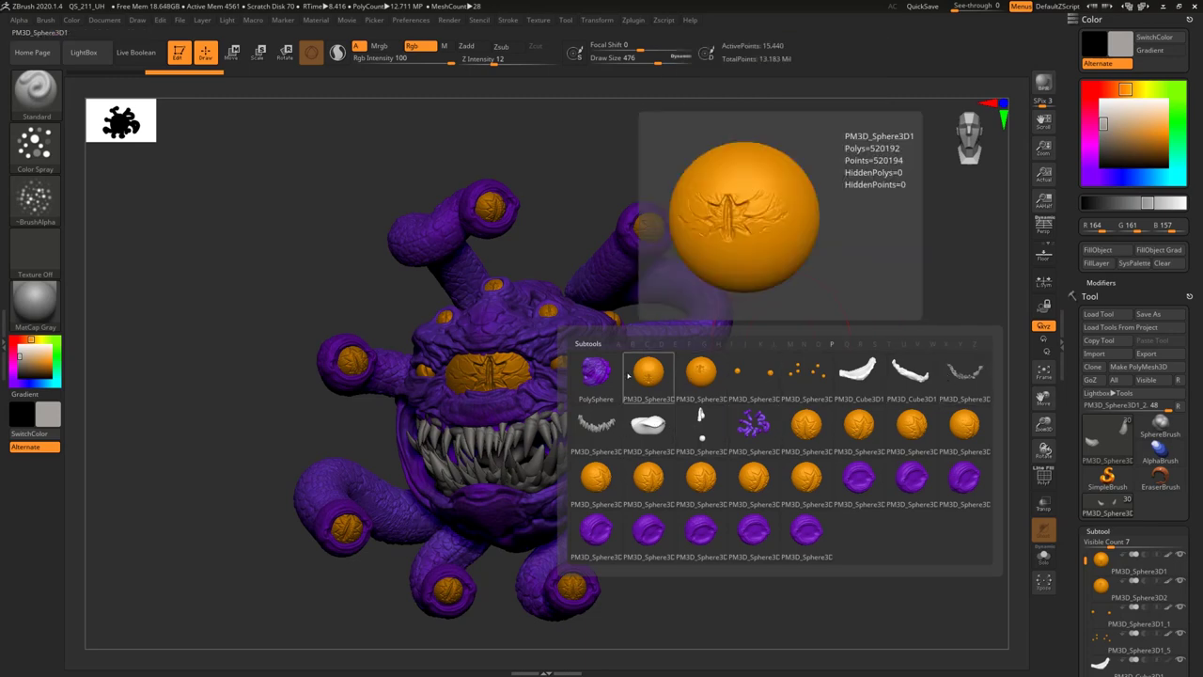
pyautogui.moveTo(773, 269); pyautogui.dragTo(856, 219)
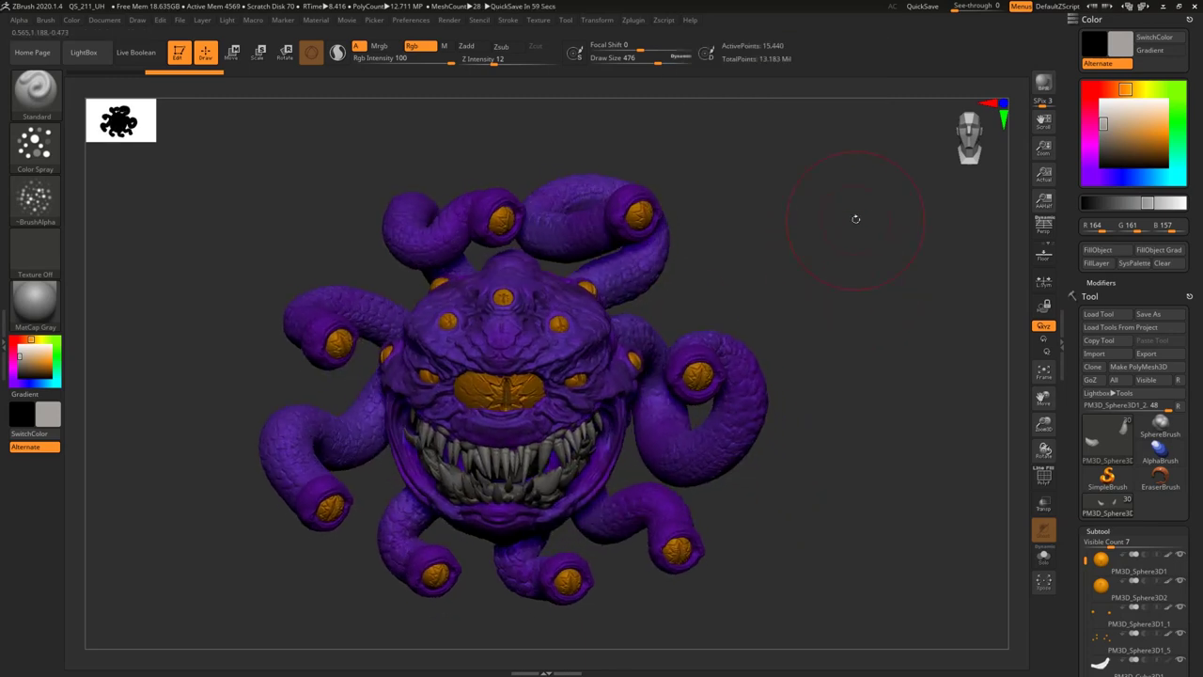
pyautogui.moveTo(856, 219)
pyautogui.mouseDown()
pyautogui.moveTo(834, 271)
pyautogui.moveTo(775, 261)
pyautogui.moveTo(861, 250)
pyautogui.moveTo(782, 249)
pyautogui.moveTo(820, 255)
pyautogui.moveTo(822, 270)
pyautogui.moveTo(795, 235)
pyautogui.moveTo(816, 233)
pyautogui.mouseUp()
# Select the head PolySphere and mask it by cavity.
pyautogui.press('n')
pyautogui.moveTo(1086, 367); pyautogui.dragTo(1090, 170)
pyautogui.moveTo(1119, 506); pyautogui.dragTo(1120, 385)
pyautogui.click(1102, 338)
pyautogui.click(1103, 337)
pyautogui.click(1108, 364)
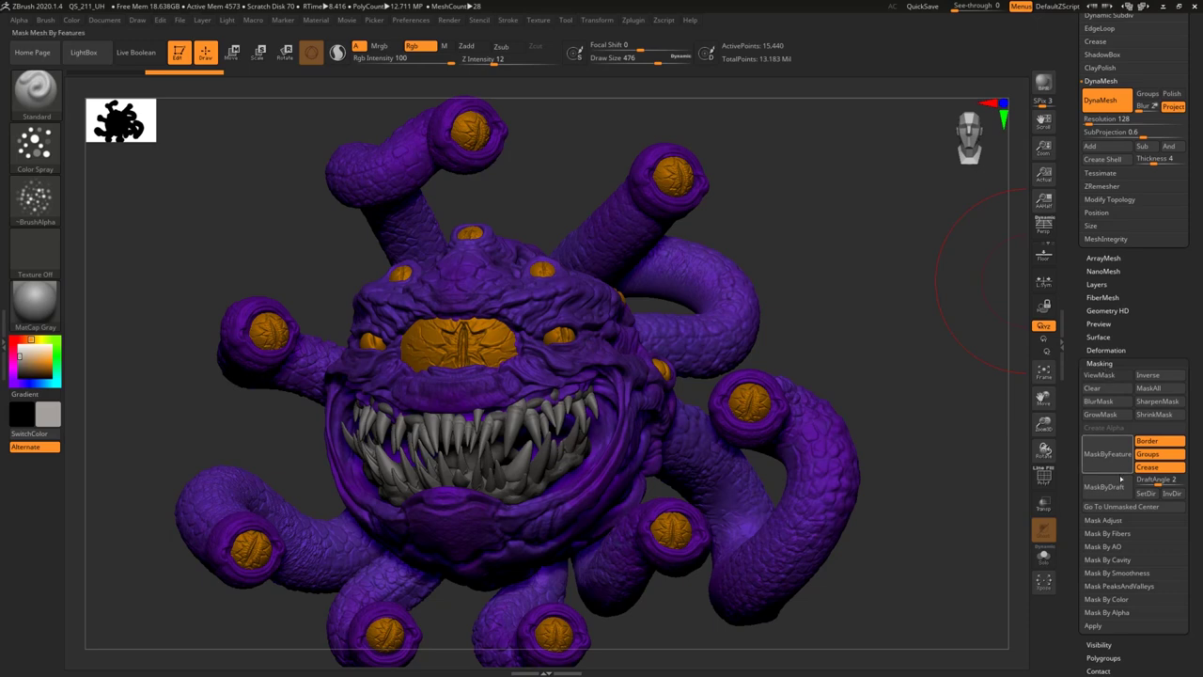
pyautogui.click(1113, 560)
pyautogui.click(1116, 570)
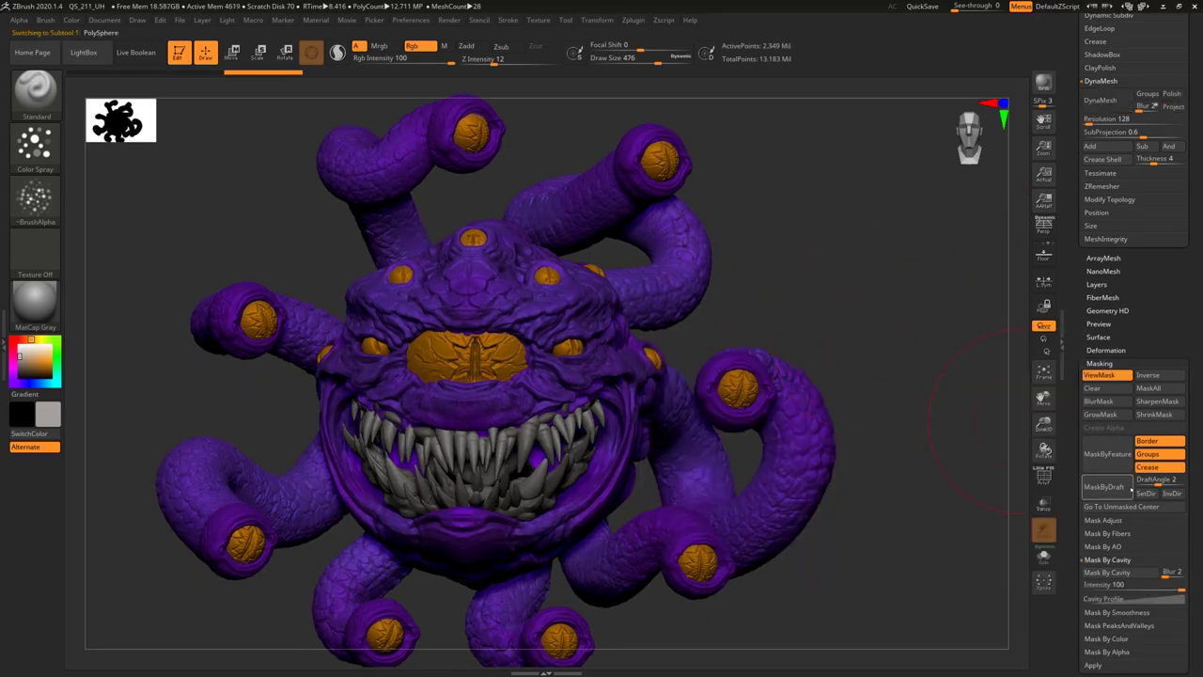
pyautogui.click(1107, 573)
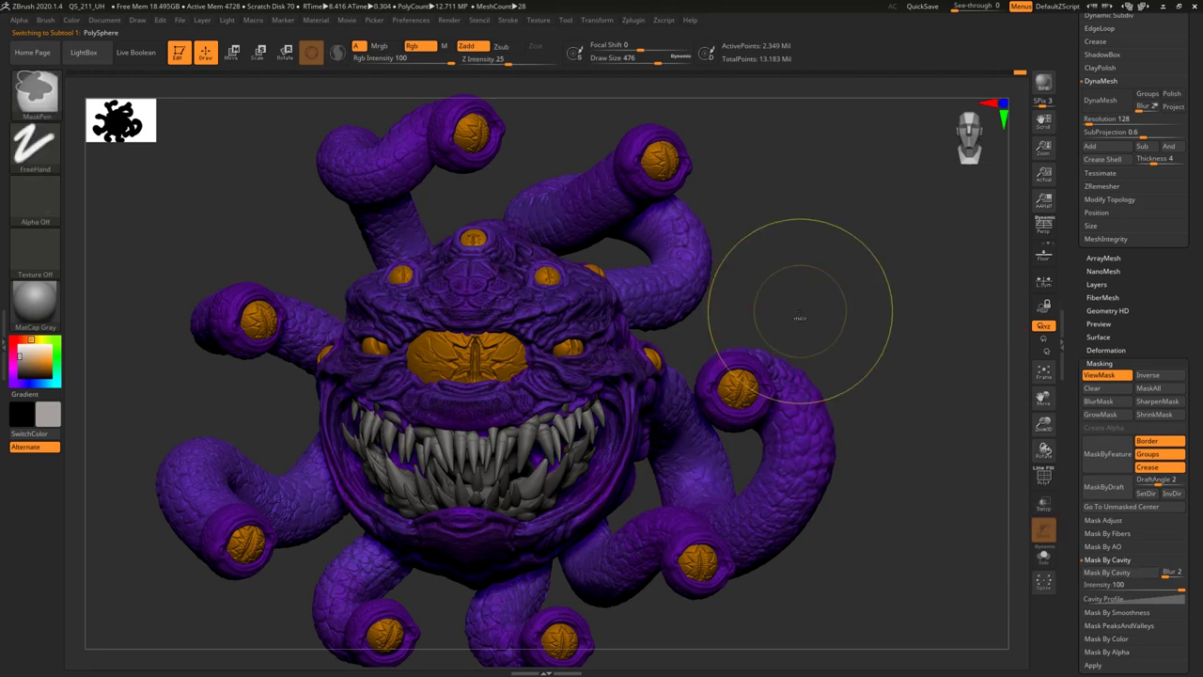
# Try filling the head's unmasked surface with dark violet (R 37, G 21, B 54) and clear the mask.
pyautogui.press('c')
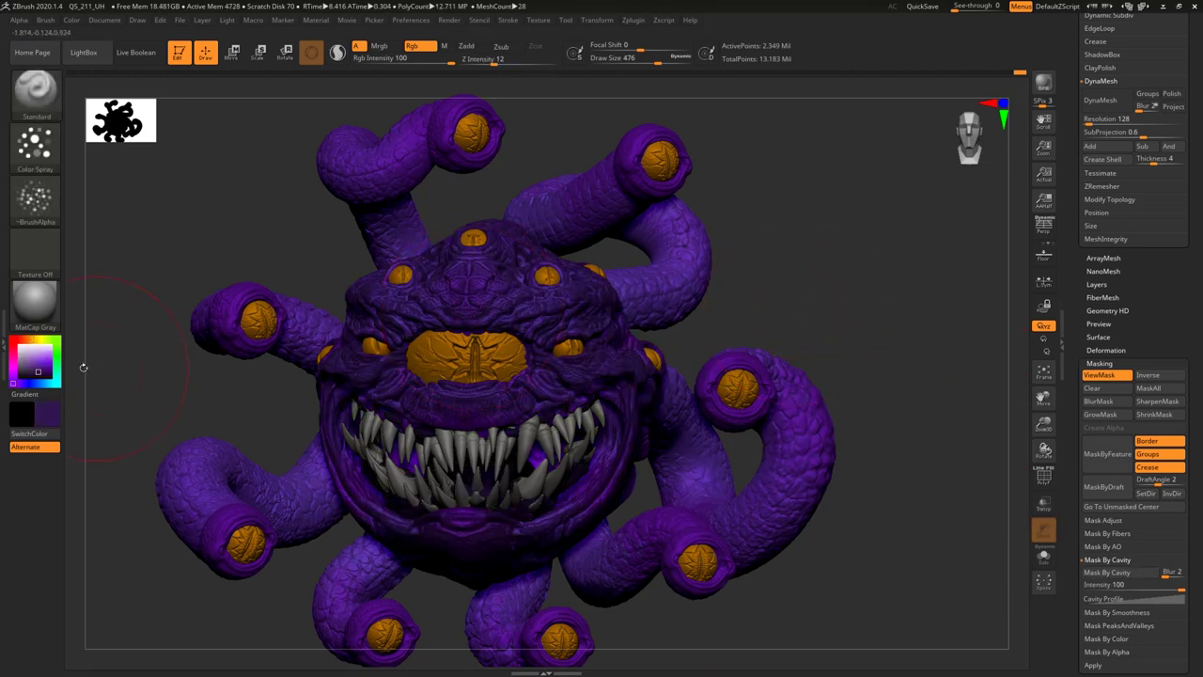
pyautogui.moveTo(42, 373)
pyautogui.click(104, 470)
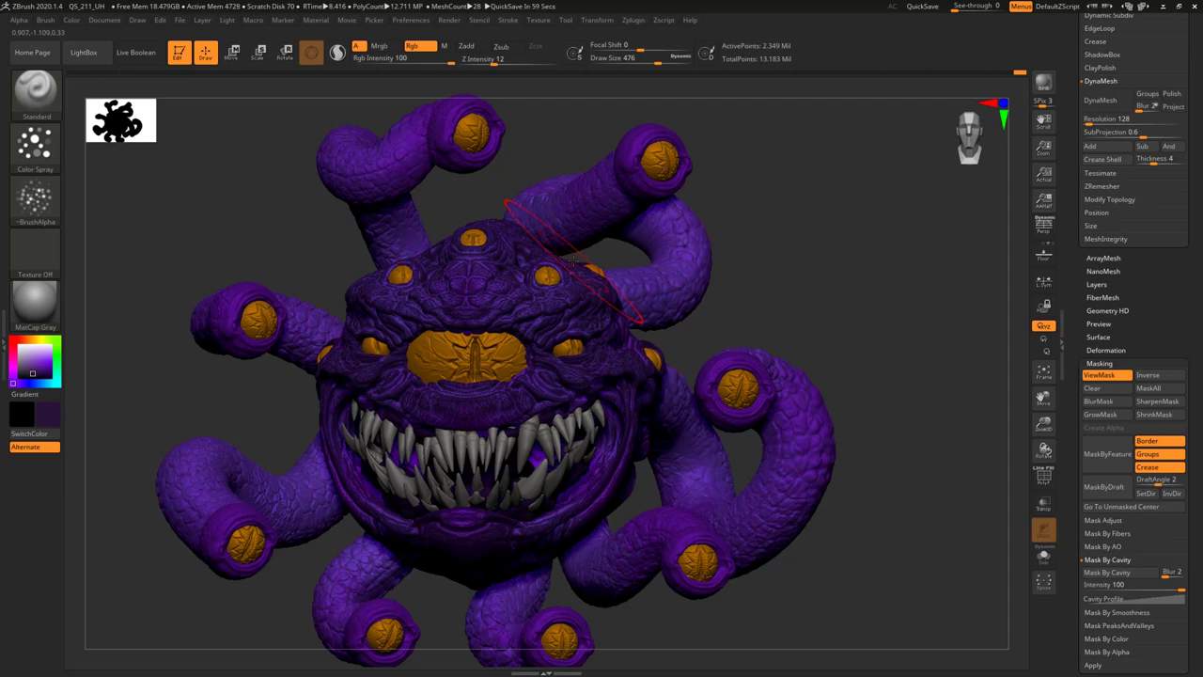
pyautogui.scroll(10, 1102, 124)
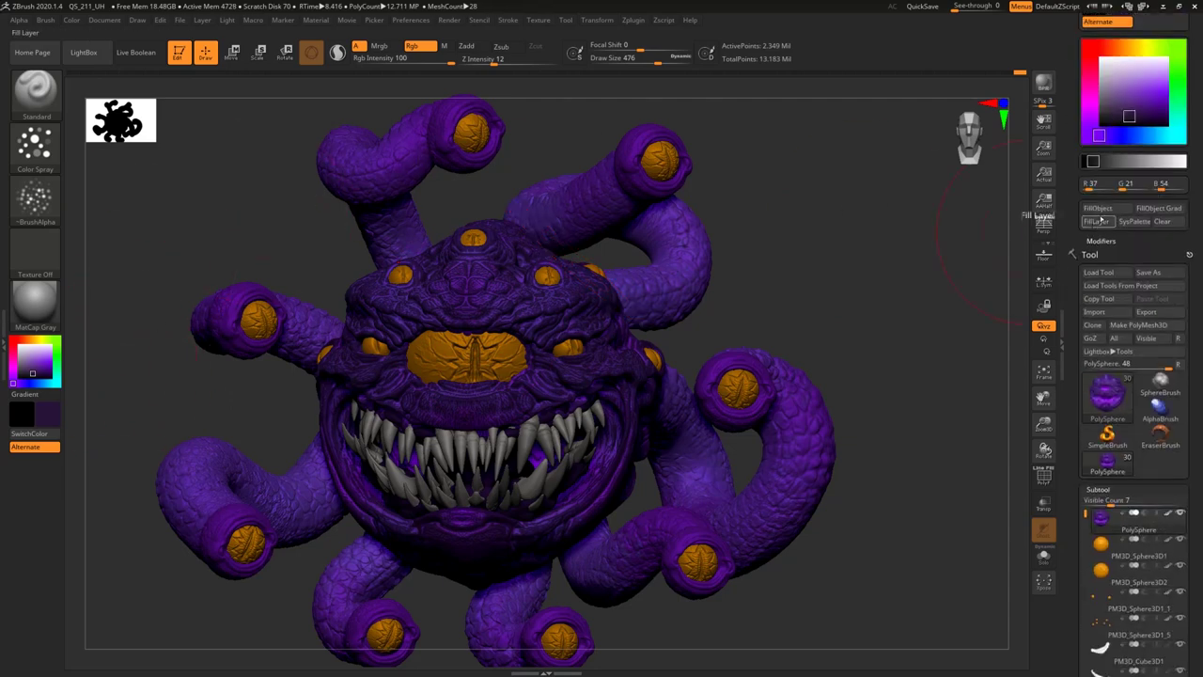
pyautogui.click(1099, 214)
pyautogui.keyDown('ctrl'); pyautogui.moveTo(902, 239); pyautogui.dragTo(907, 274); pyautogui.keyUp('ctrl')
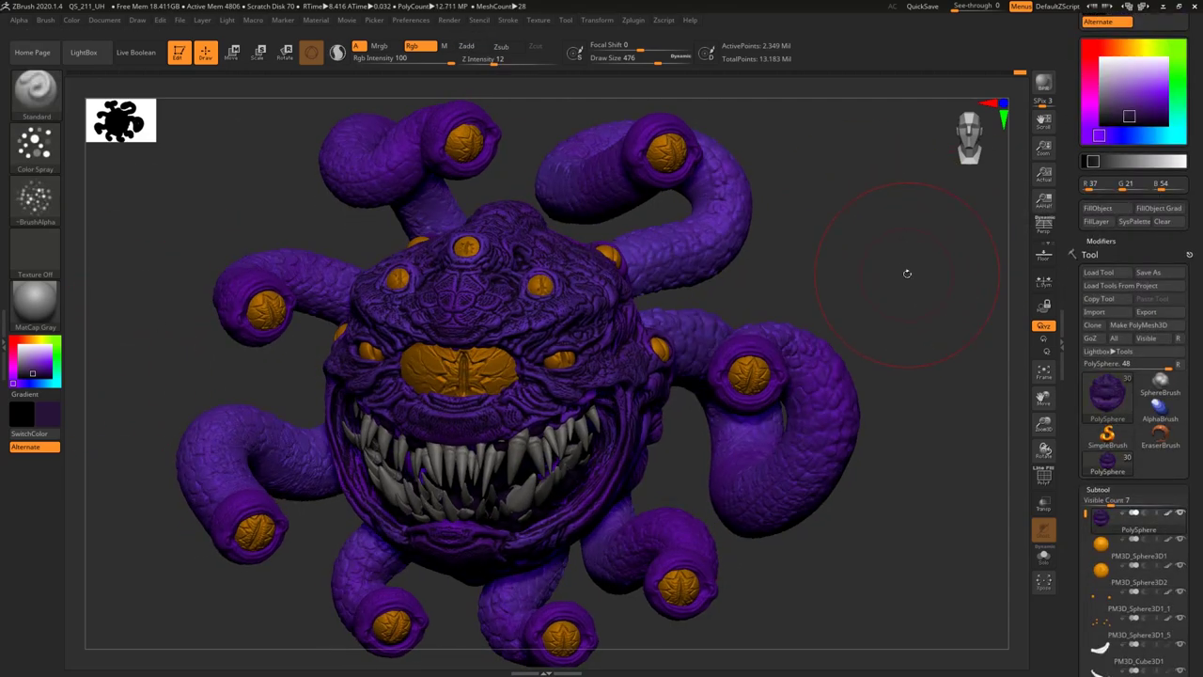
# Undo the dark violet fill and the cavity masking on the head.
pyautogui.hotkey('ctrl', 'z')
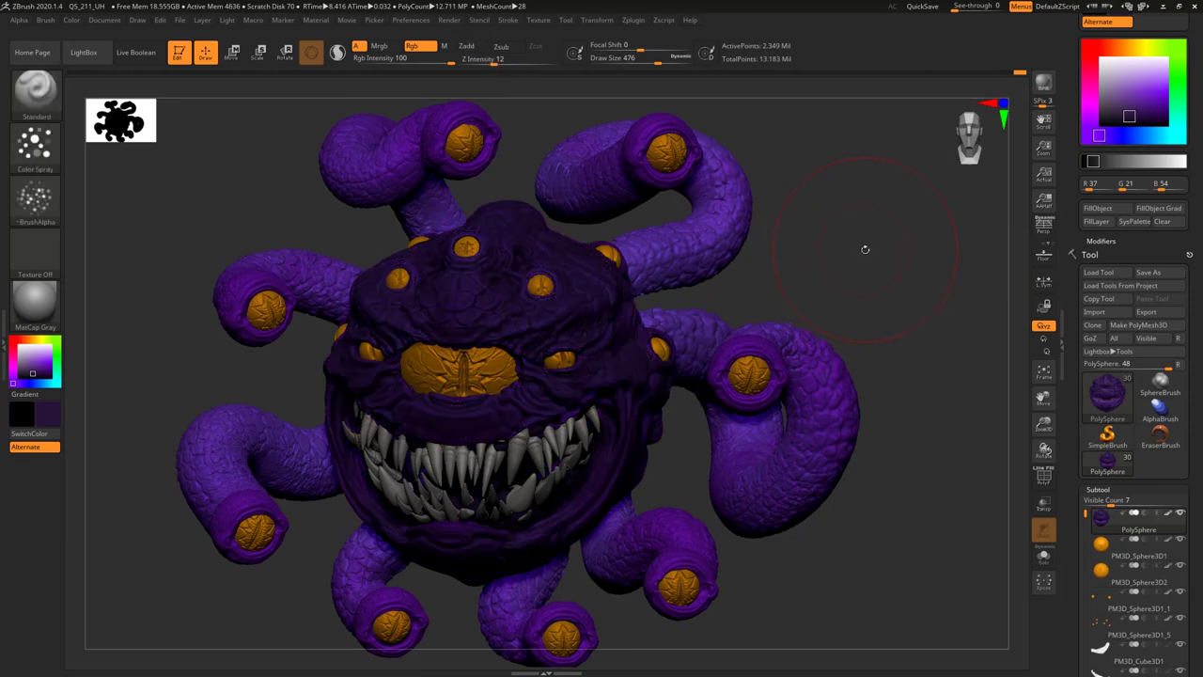
pyautogui.hotkey('ctrl', 'z')
pyautogui.moveTo(865, 251); pyautogui.dragTo(862, 236)
pyautogui.hotkey('ctrl', 'z')
pyautogui.hotkey('ctrl', 'z')
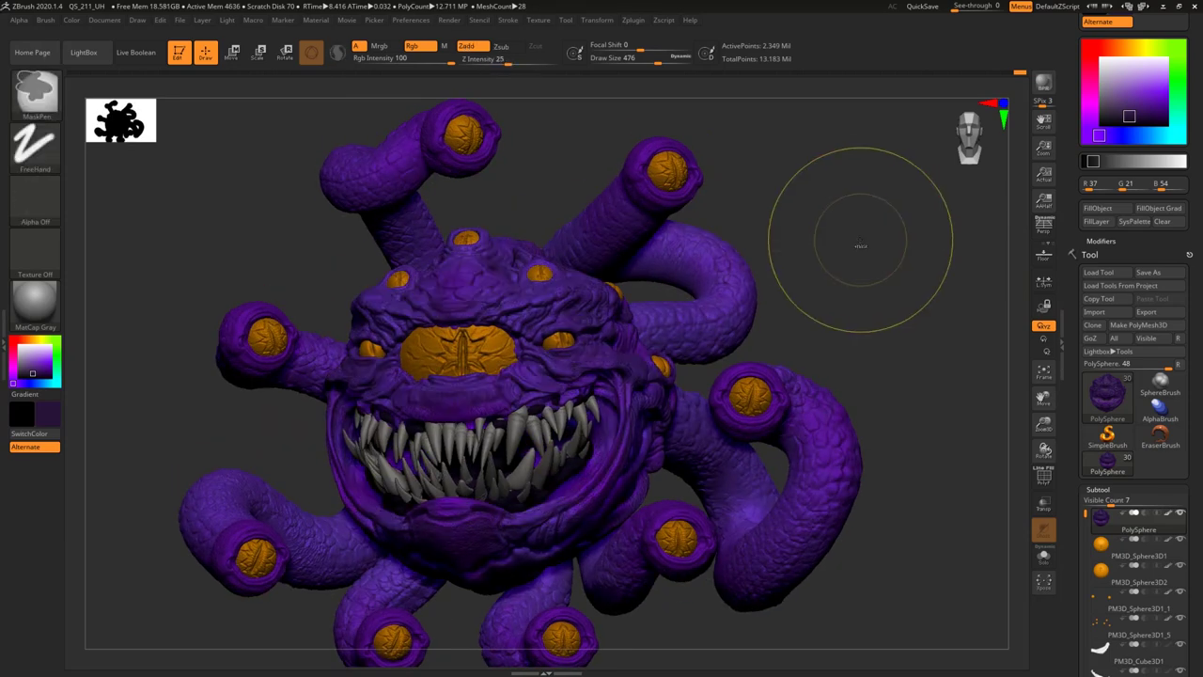
# Mask the head by cavity again and invert the mask.
pyautogui.moveTo(1074, 485); pyautogui.dragTo(1075, 5)
pyautogui.moveTo(1075, 649); pyautogui.dragTo(1076, 18)
pyautogui.click(1088, 440)
pyautogui.moveTo(1075, 188); pyautogui.dragTo(1076, 592)
pyautogui.keyDown('ctrl'); pyautogui.click(892, 314); pyautogui.keyUp('ctrl')
# Fill the head's cavities with dark violet (R 63, G 38, B 90) at Rgb Intensity 21 and clear the mask.
pyautogui.click(47, 411)
pyautogui.click(102, 452)
pyautogui.moveTo(447, 62); pyautogui.dragTo(375, 61)
pyautogui.moveTo(1074, 485); pyautogui.dragTo(1074, 658)
pyautogui.click(1103, 254)
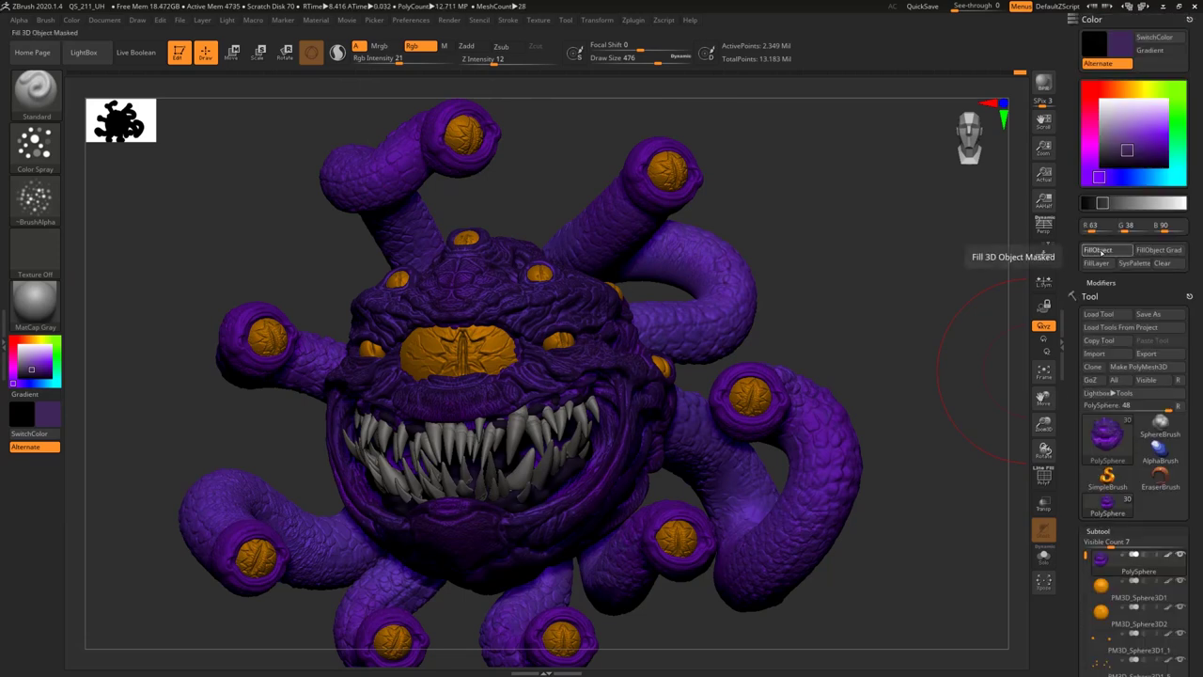
pyautogui.keyDown('ctrl'); pyautogui.moveTo(912, 209); pyautogui.dragTo(919, 230); pyautogui.keyUp('ctrl')
pyautogui.moveTo(920, 233); pyautogui.dragTo(910, 258)
pyautogui.hotkey('ctrl', 'z')
pyautogui.click(1098, 251)
pyautogui.keyDown('ctrl'); pyautogui.moveTo(979, 270); pyautogui.dragTo(916, 282); pyautogui.keyUp('ctrl')
# Select the tentacles PM3D_Sphere3D1_7, mask them by cavity and invert the mask.
pyautogui.press('n')
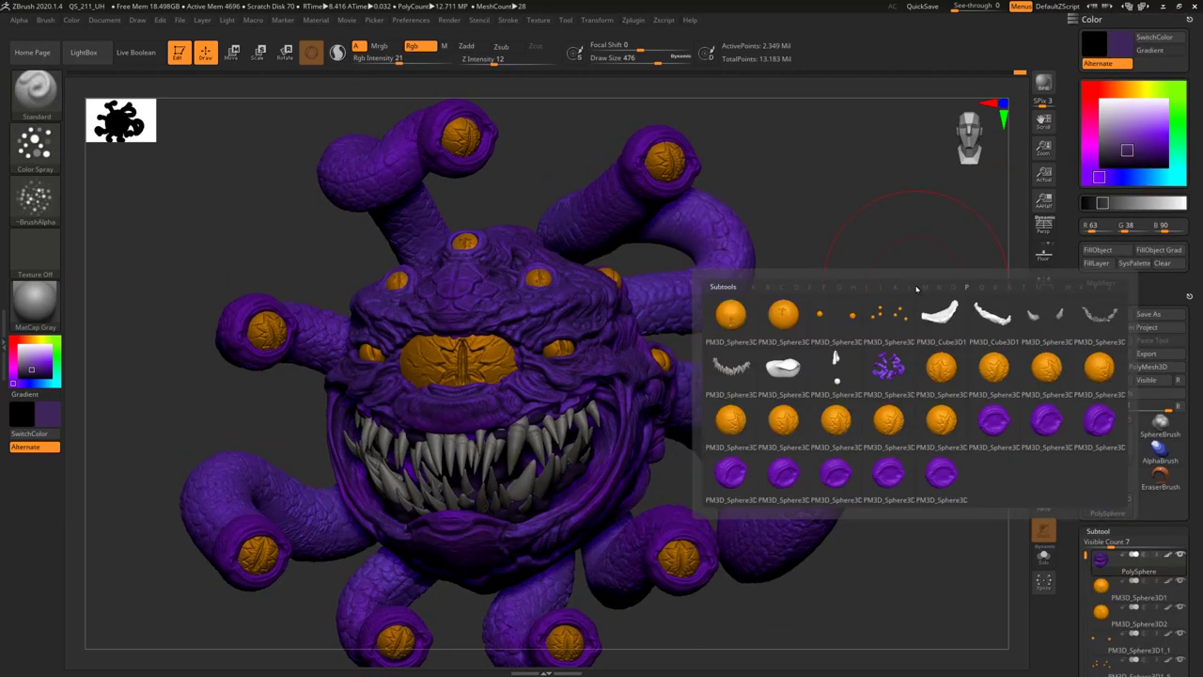
pyautogui.click(888, 366)
pyautogui.moveTo(1128, 648); pyautogui.dragTo(1118, 37)
pyautogui.click(1101, 225)
pyautogui.click(1119, 434)
pyautogui.keyDown('ctrl'); pyautogui.click(902, 285); pyautogui.keyUp('ctrl')
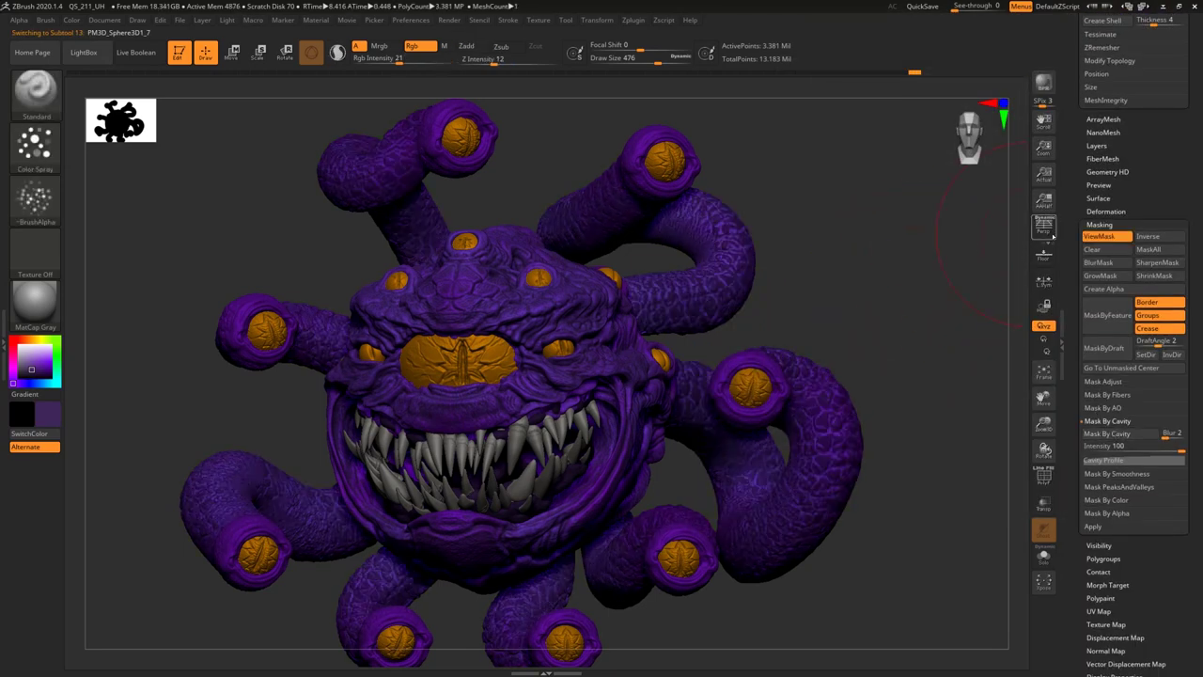
# Fill the tentacles' masked cavities with dark violet (R 63, G 38, B 90) at Rgb Intensity 21 and hide the mask.
pyautogui.moveTo(1093, 217); pyautogui.dragTo(1101, 254)
pyautogui.scroll(5, 1101, 257)
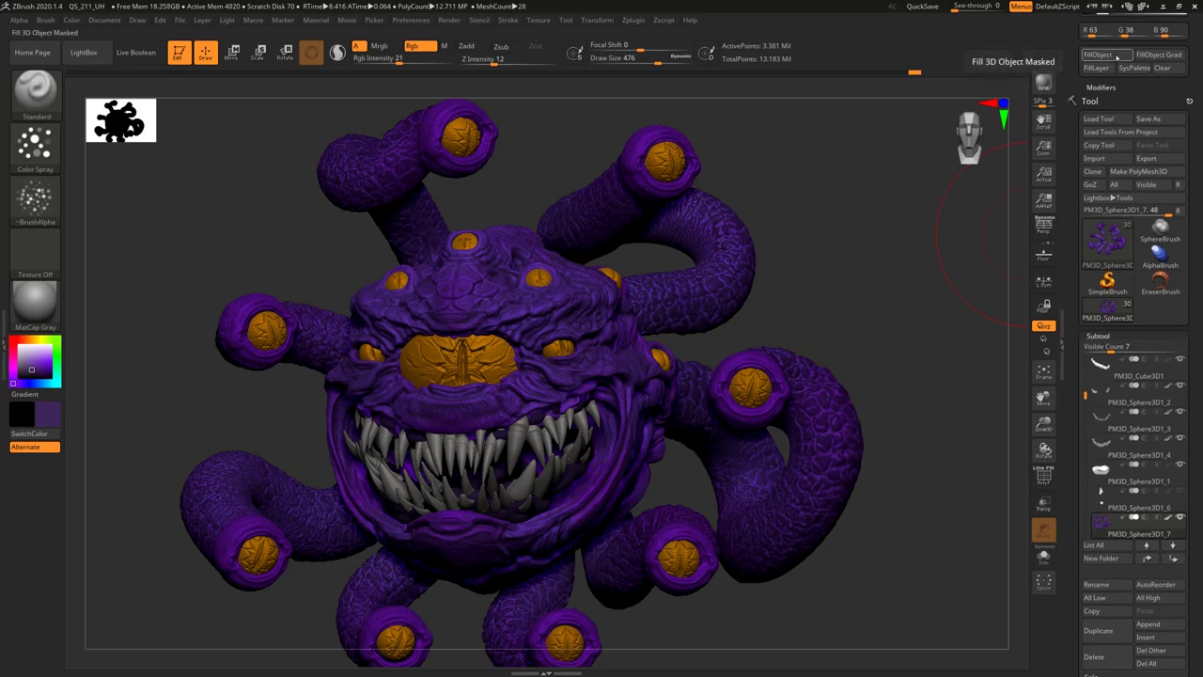
pyautogui.hotkey('ctrl', 'h')
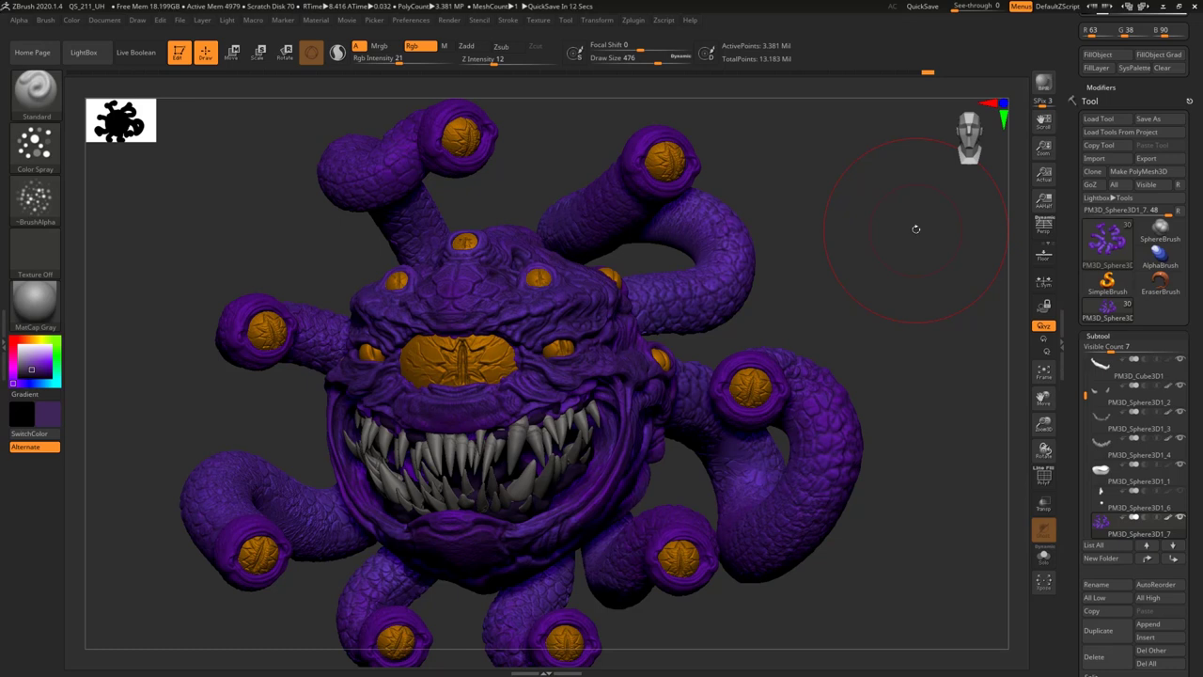
pyautogui.moveTo(807, 214)
pyautogui.mouseDown()
pyautogui.moveTo(808, 235)
pyautogui.moveTo(797, 185)
pyautogui.moveTo(824, 257)
pyautogui.moveTo(743, 179)
pyautogui.moveTo(847, 202)
pyautogui.moveTo(848, 151)
pyautogui.moveTo(806, 185)
pyautogui.moveTo(842, 182)
pyautogui.mouseUp()
# Select the central eye PM3D_Sphere3D1, set the brush colour to red-orange (R 244, G 51, B 2) and the Draw Size to 56.
pyautogui.press('n')
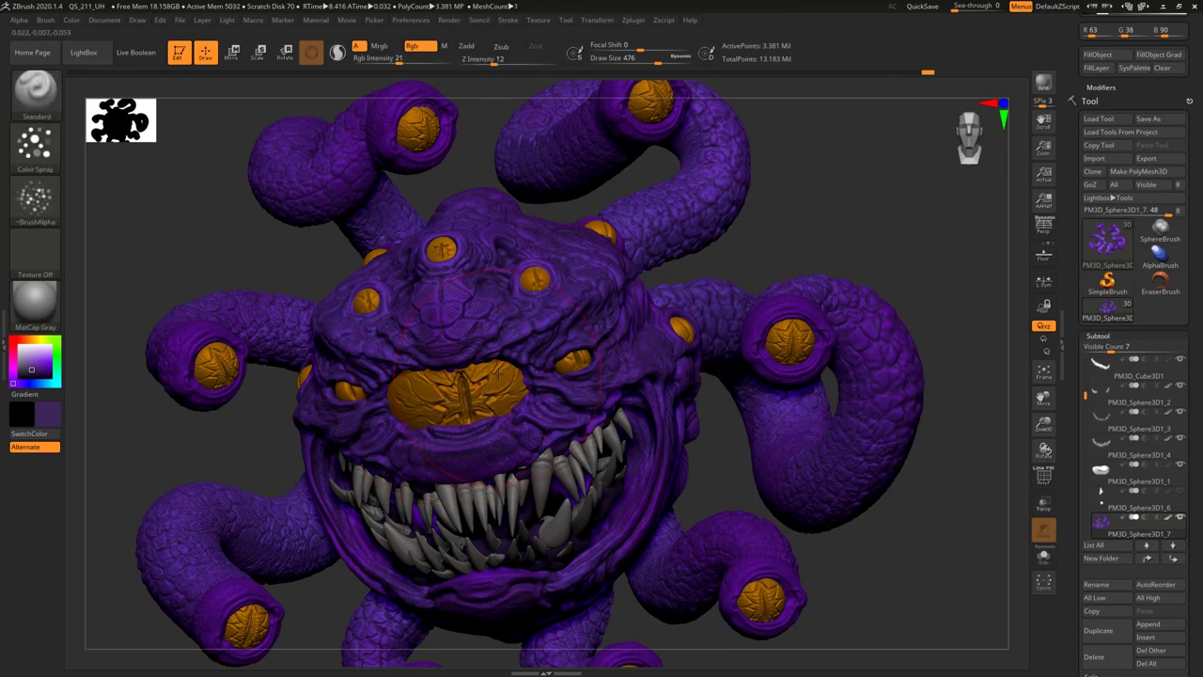
pyautogui.press('n')
pyautogui.click(361, 407)
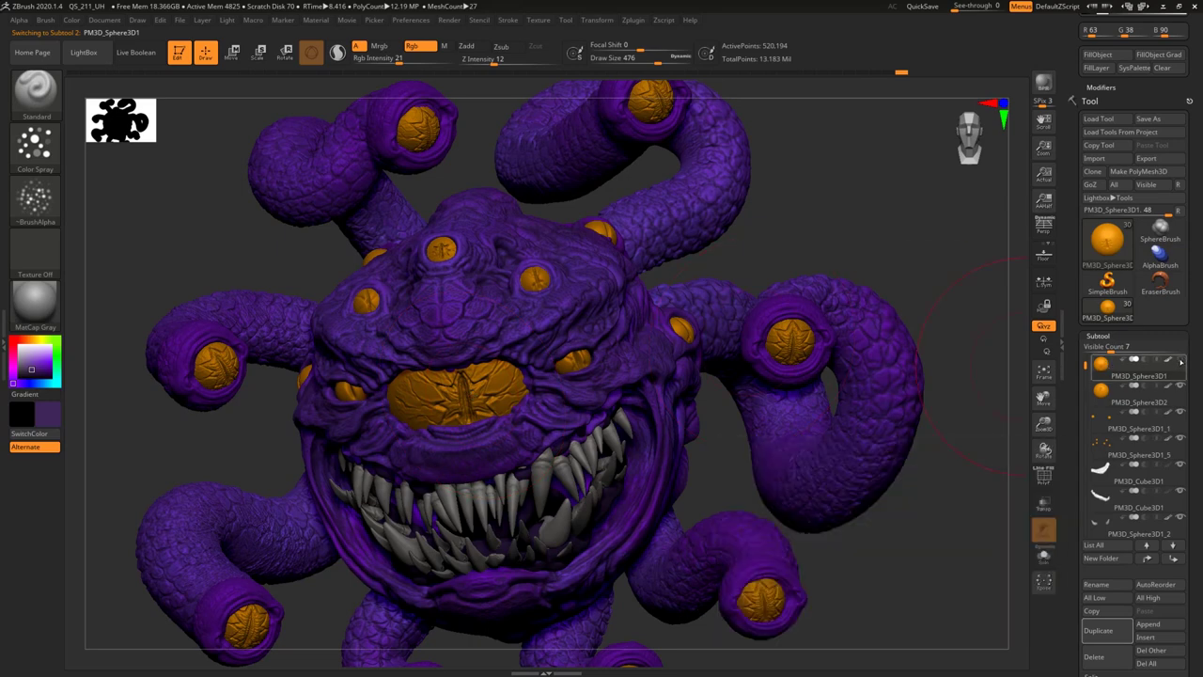
pyautogui.click(1168, 361)
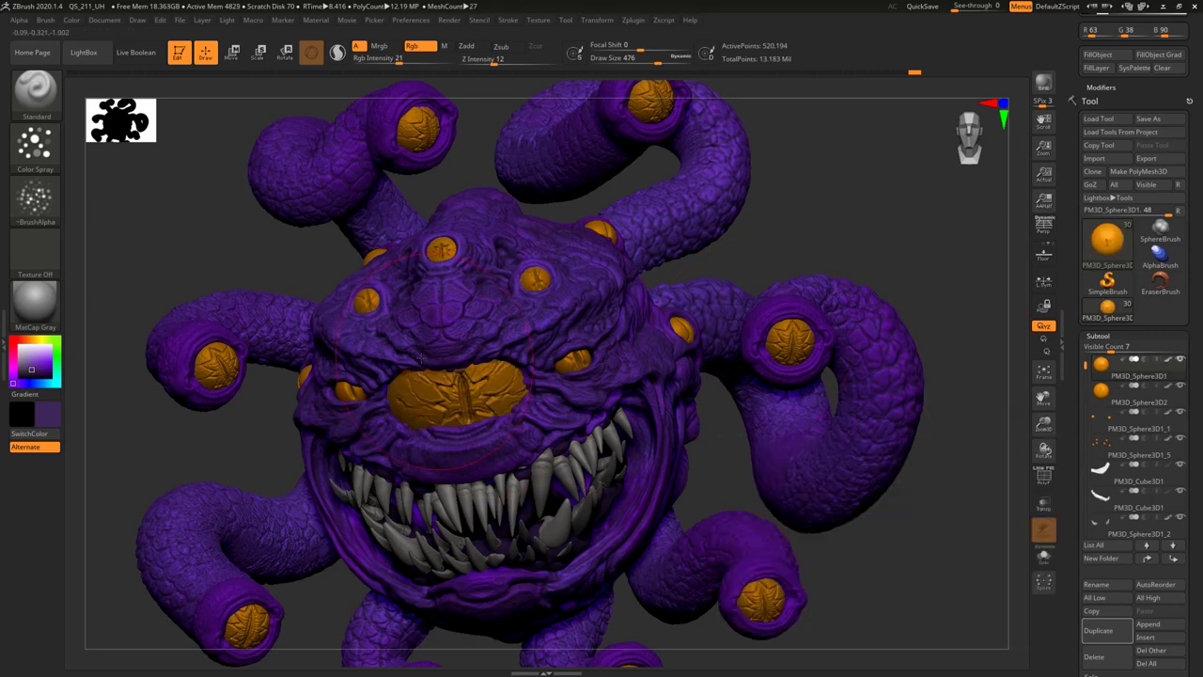
pyautogui.press('c')
pyautogui.moveTo(59, 386)
pyautogui.moveTo(95, 316); pyautogui.dragTo(79, 316)
pyautogui.press('space')
pyautogui.moveTo(442, 388); pyautogui.dragTo(433, 388)
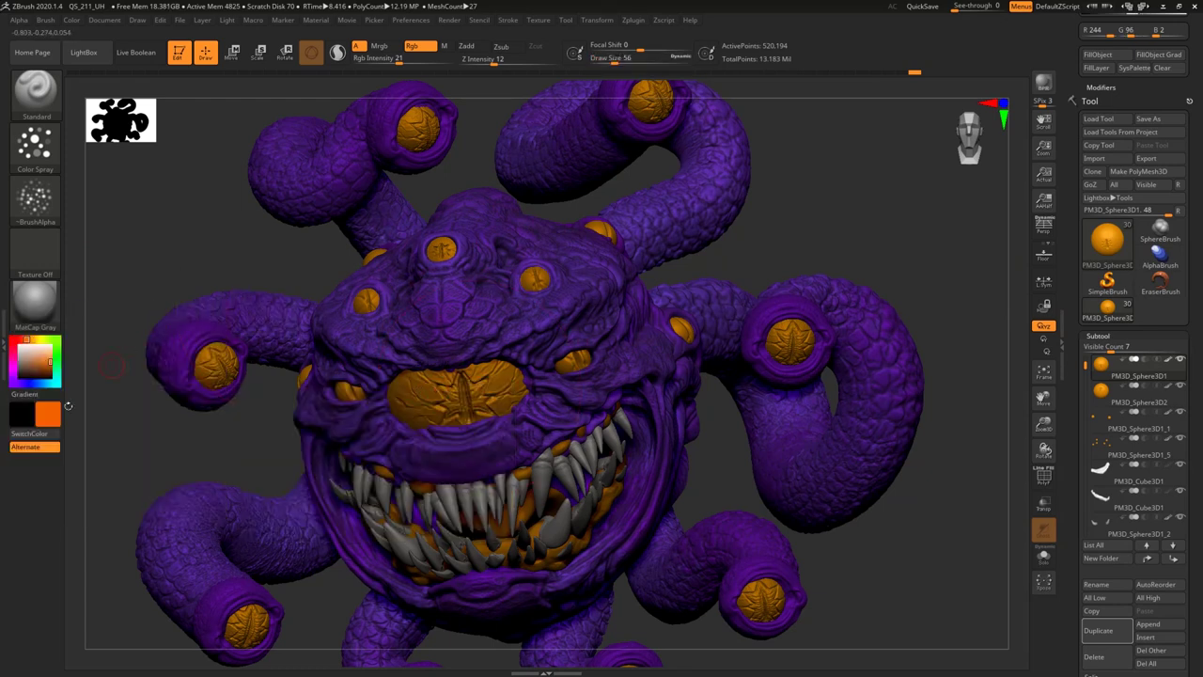
pyautogui.moveTo(54, 384)
pyautogui.click(66, 320)
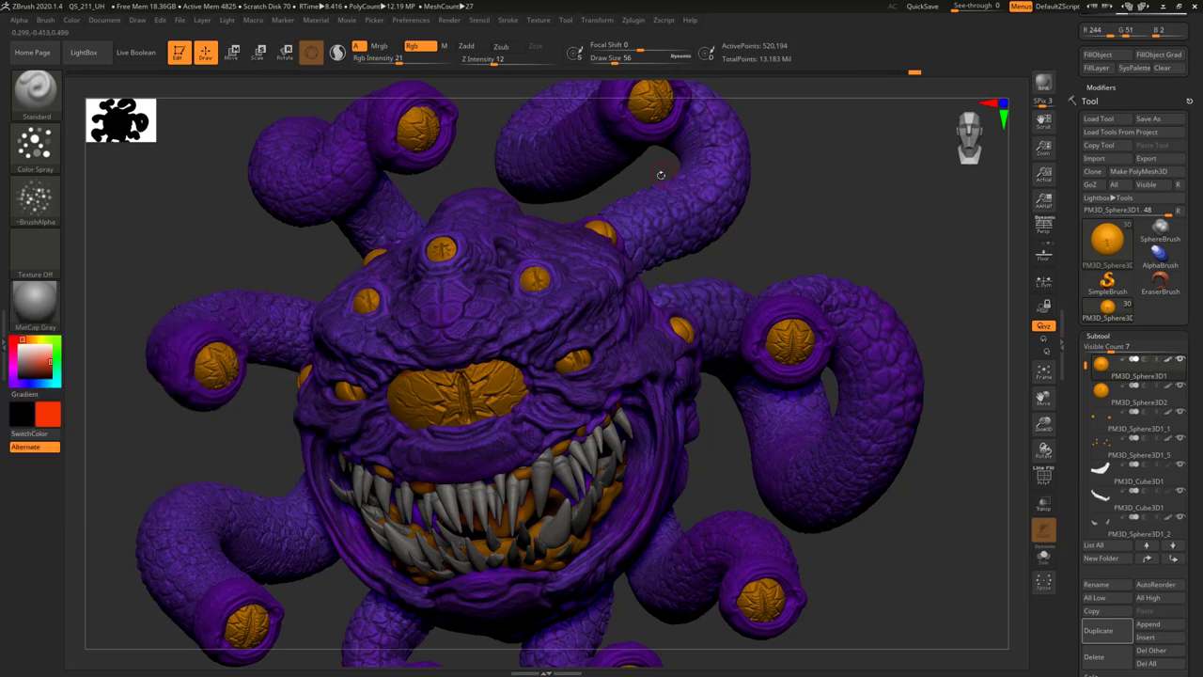
# Isolate the central eye, shade around its iris in reddish brown (R 167, G 64, B 20) at Draw Size 87, and pick light orange (R 243, G 188, B 80).
pyautogui.click(1043, 557)
pyautogui.press('space')
pyautogui.moveTo(420, 405); pyautogui.dragTo(425, 406)
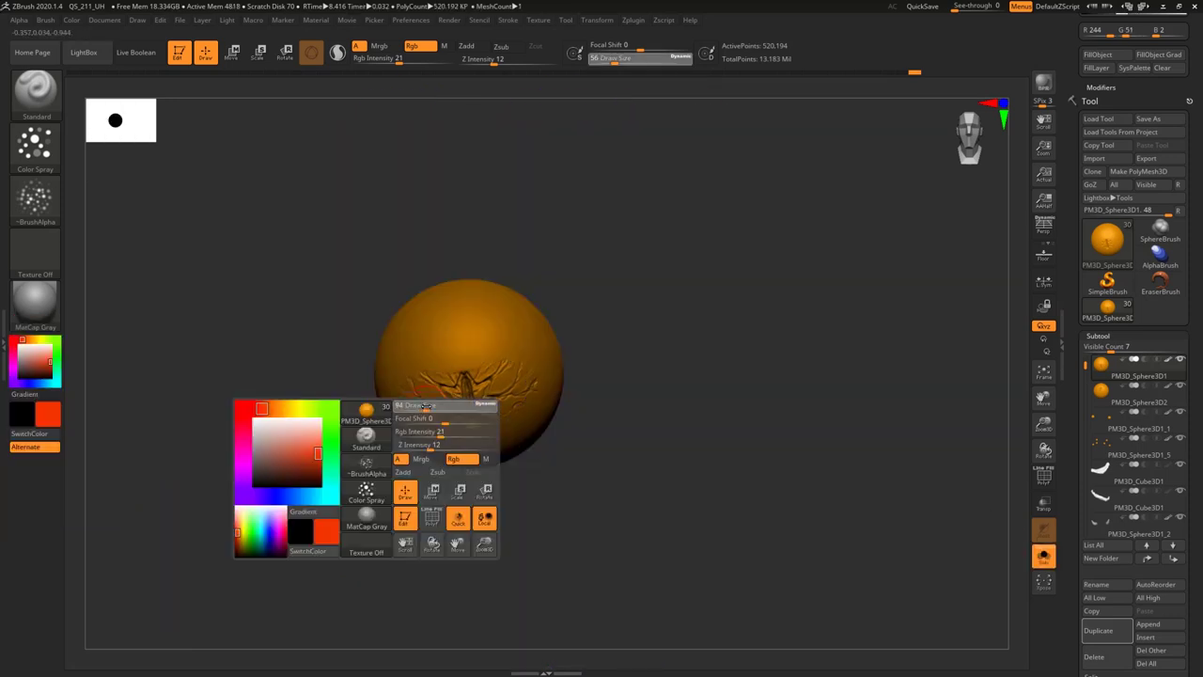
pyautogui.moveTo(52, 385)
pyautogui.click(130, 445)
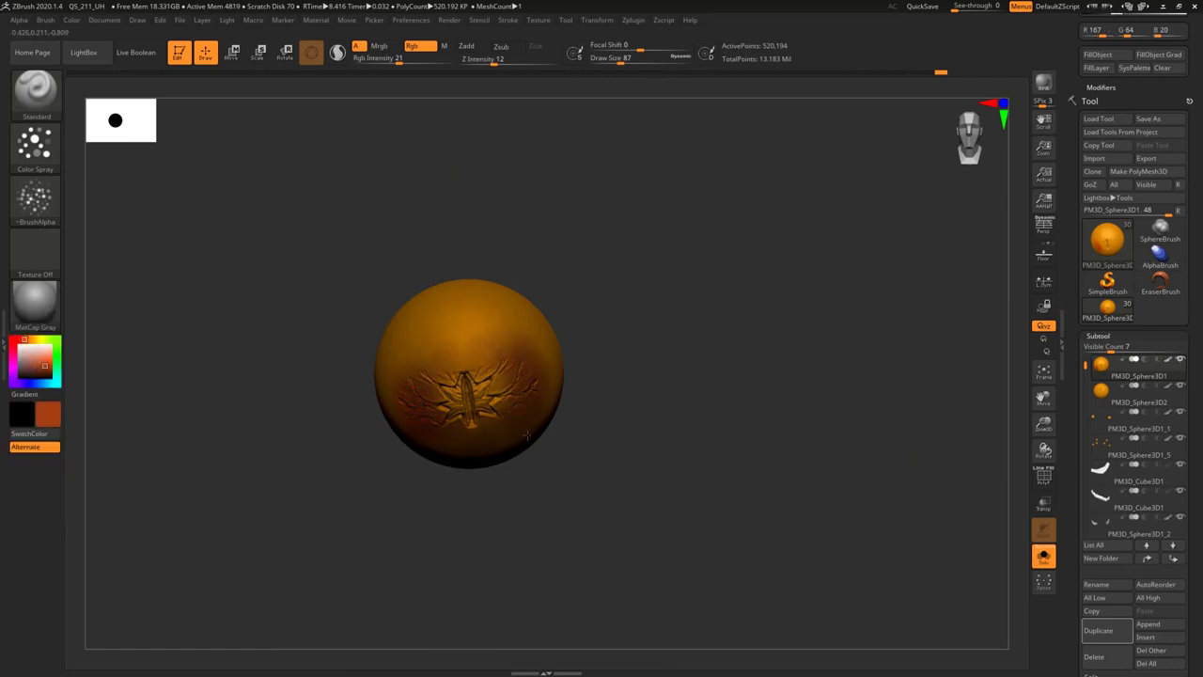
pyautogui.moveTo(414, 368); pyautogui.dragTo(469, 340)
pyautogui.moveTo(616, 326); pyautogui.dragTo(626, 259)
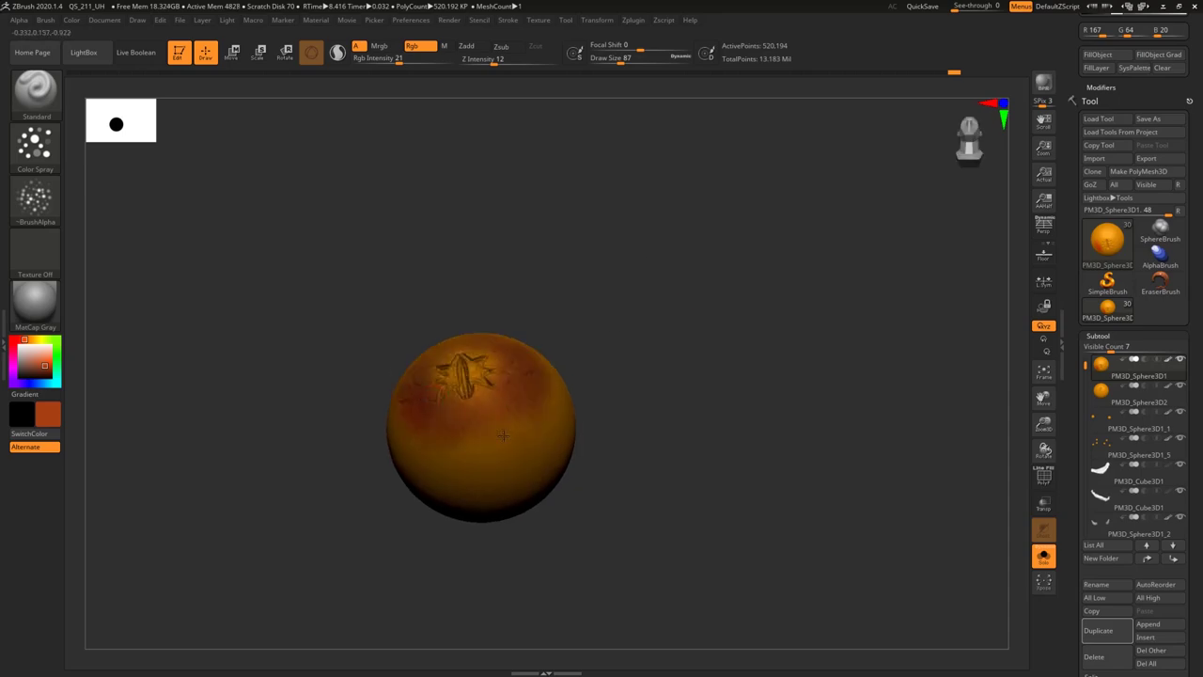
pyautogui.moveTo(508, 354); pyautogui.dragTo(494, 410, button='right')
pyautogui.press('c')
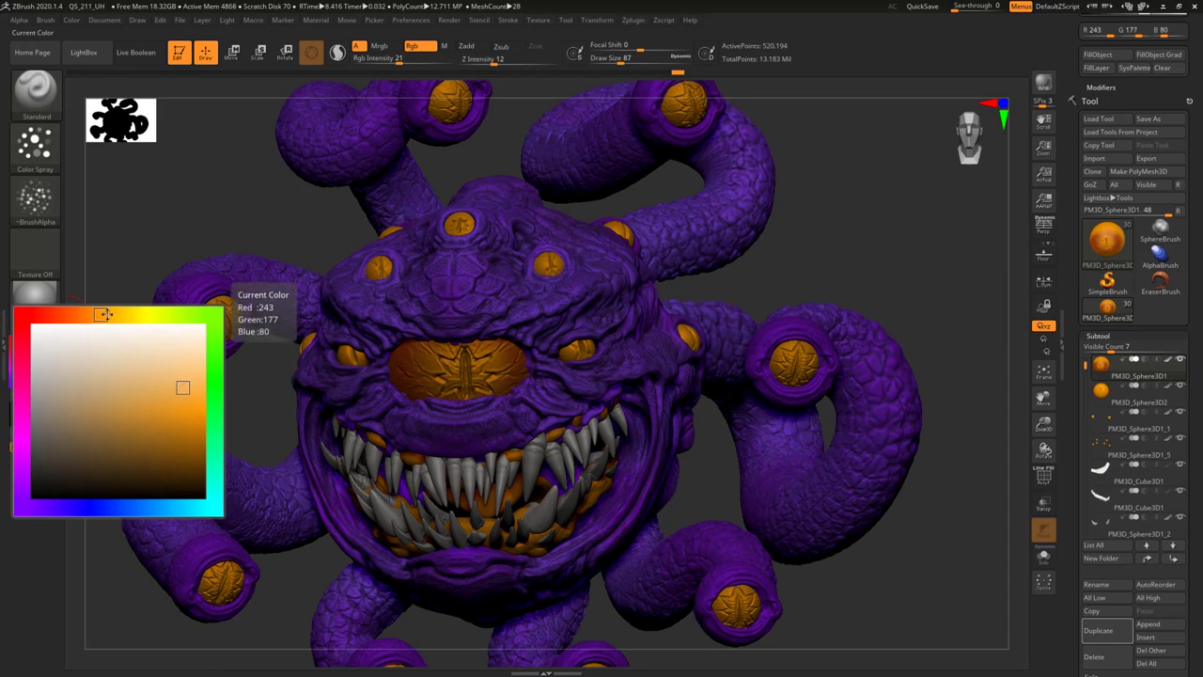
pyautogui.click(183, 380)
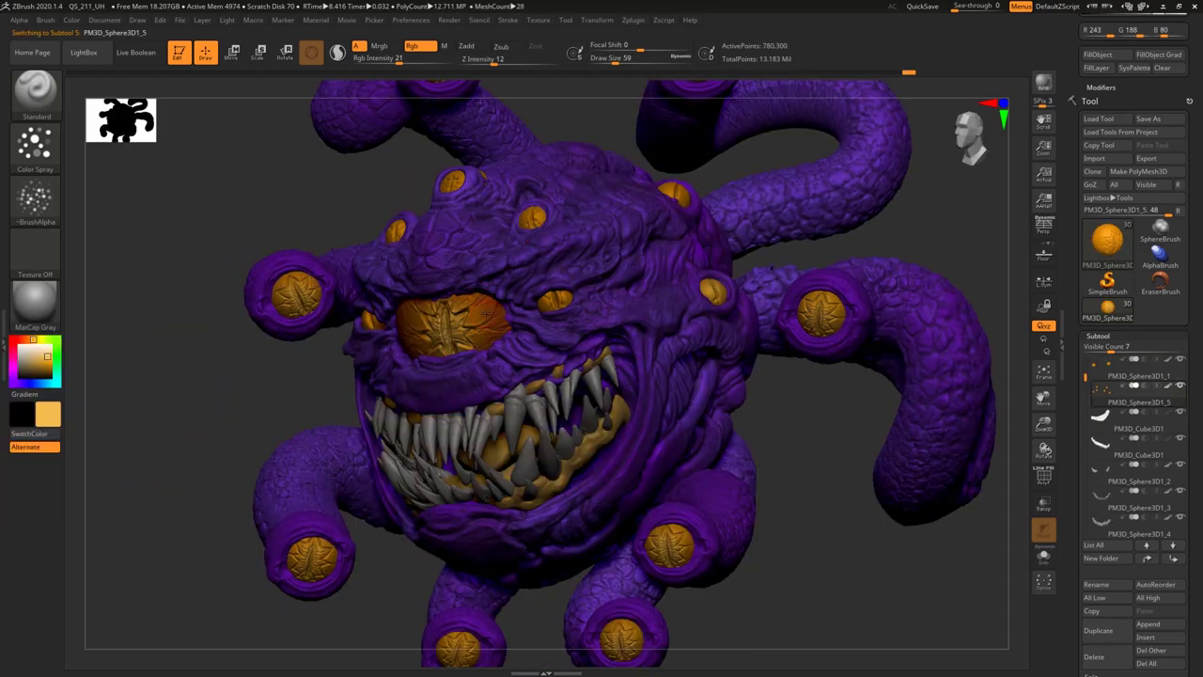
# Shade the eyes on the side and upper tentacles with burnt orange (R 170, G 78, B 18) at Draw Size 59.
pyautogui.press('c')
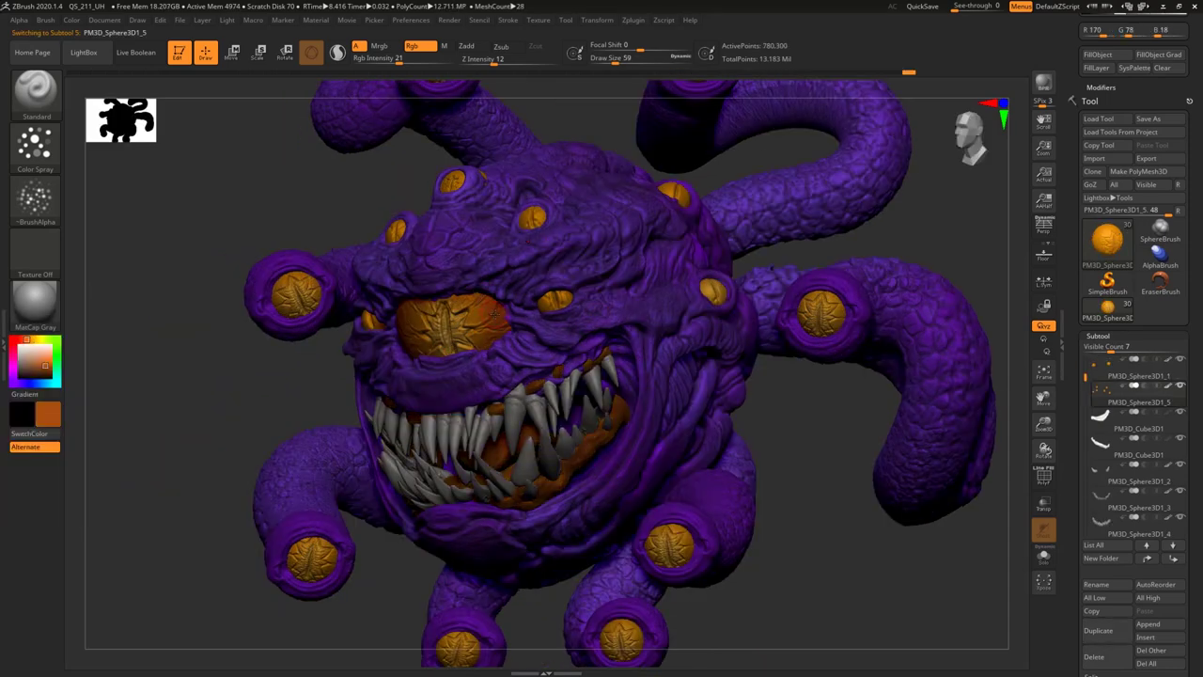
pyautogui.keyDown('alt'); pyautogui.click(828, 315); pyautogui.keyUp('alt')
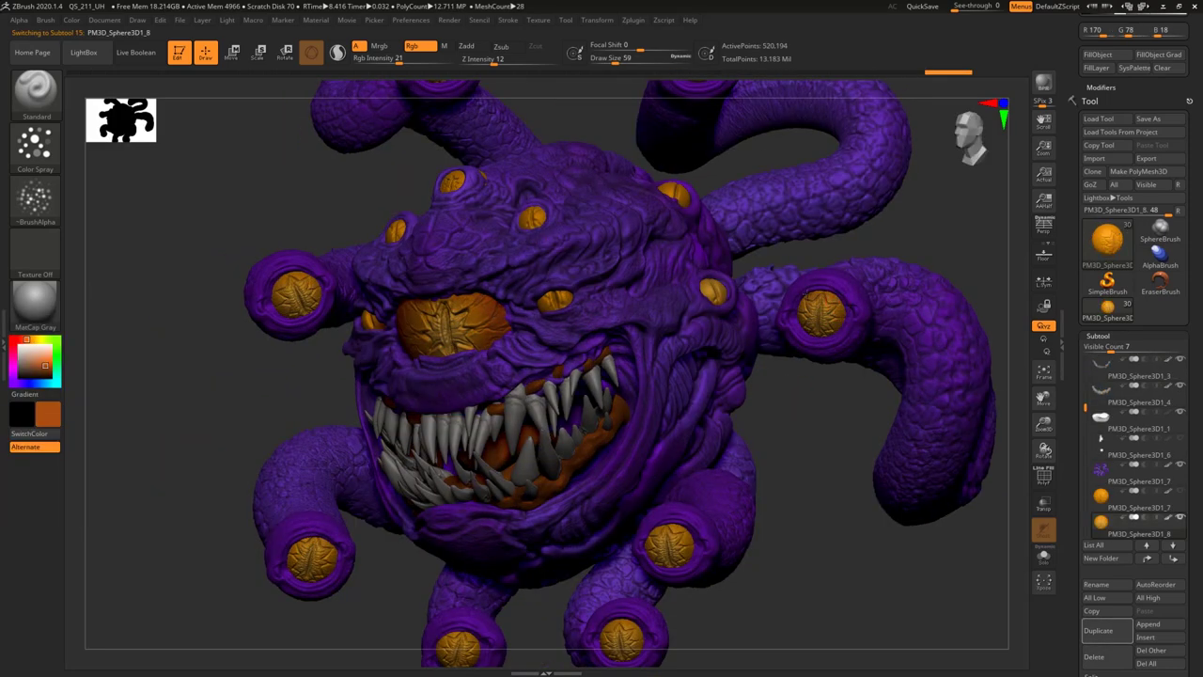
pyautogui.moveTo(810, 349); pyautogui.dragTo(821, 441)
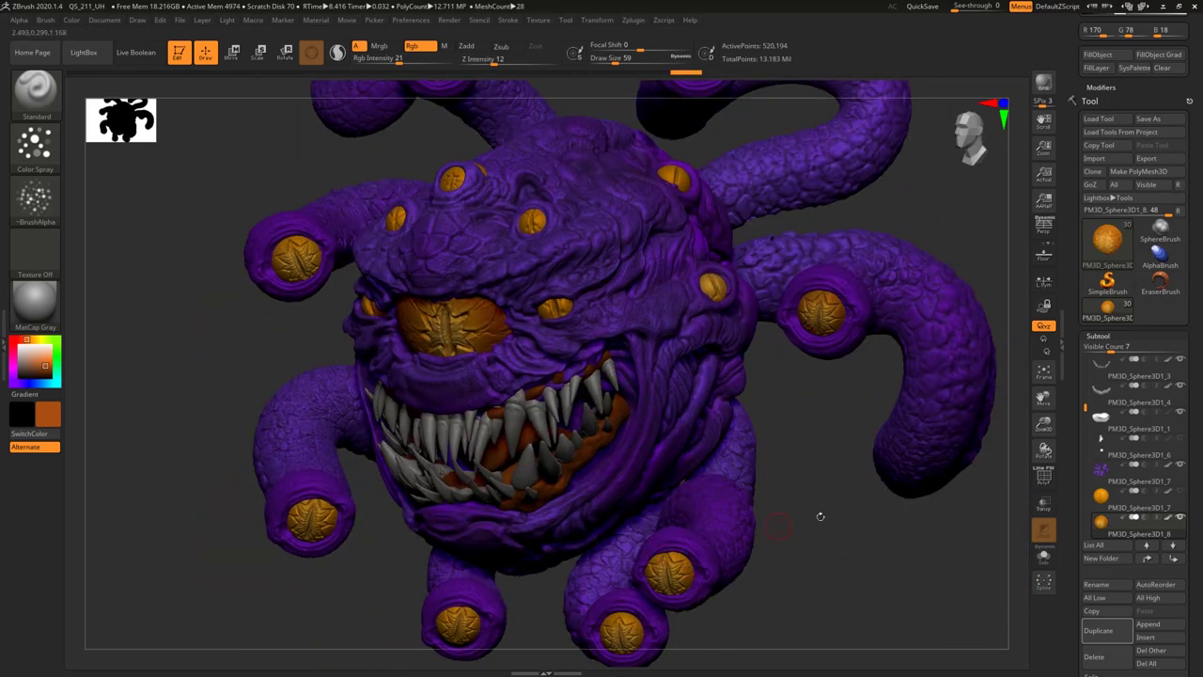
pyautogui.keyDown('alt'); pyautogui.moveTo(824, 518); pyautogui.dragTo(817, 674); pyautogui.keyUp('alt')
pyautogui.keyDown('alt'); pyautogui.click(679, 193); pyautogui.keyUp('alt')
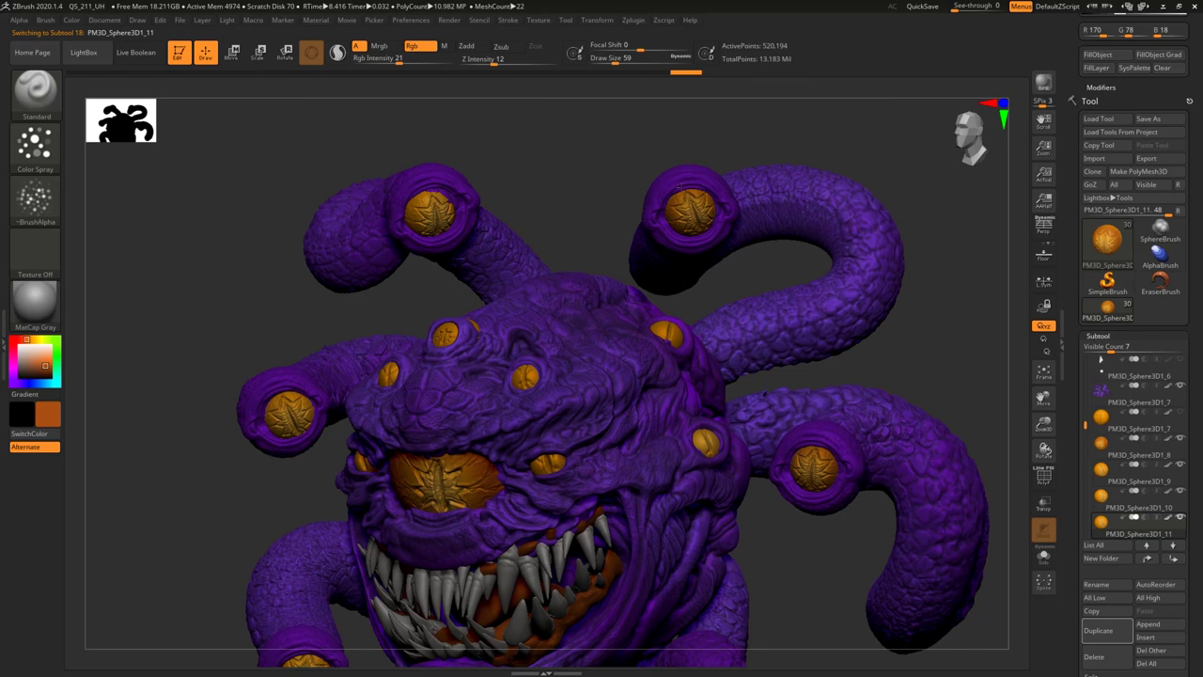
pyautogui.keyDown('alt'); pyautogui.click(432, 204); pyautogui.keyUp('alt')
pyautogui.hotkey('ctrl', 'z')
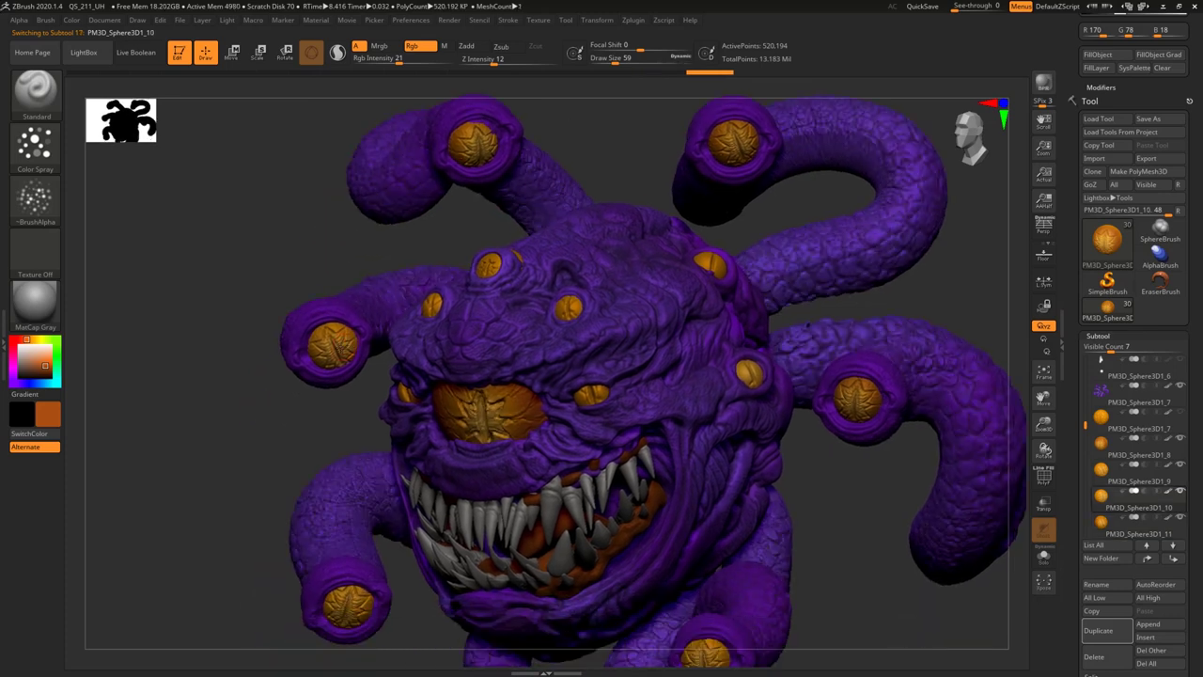
pyautogui.moveTo(348, 325); pyautogui.dragTo(322, 329)
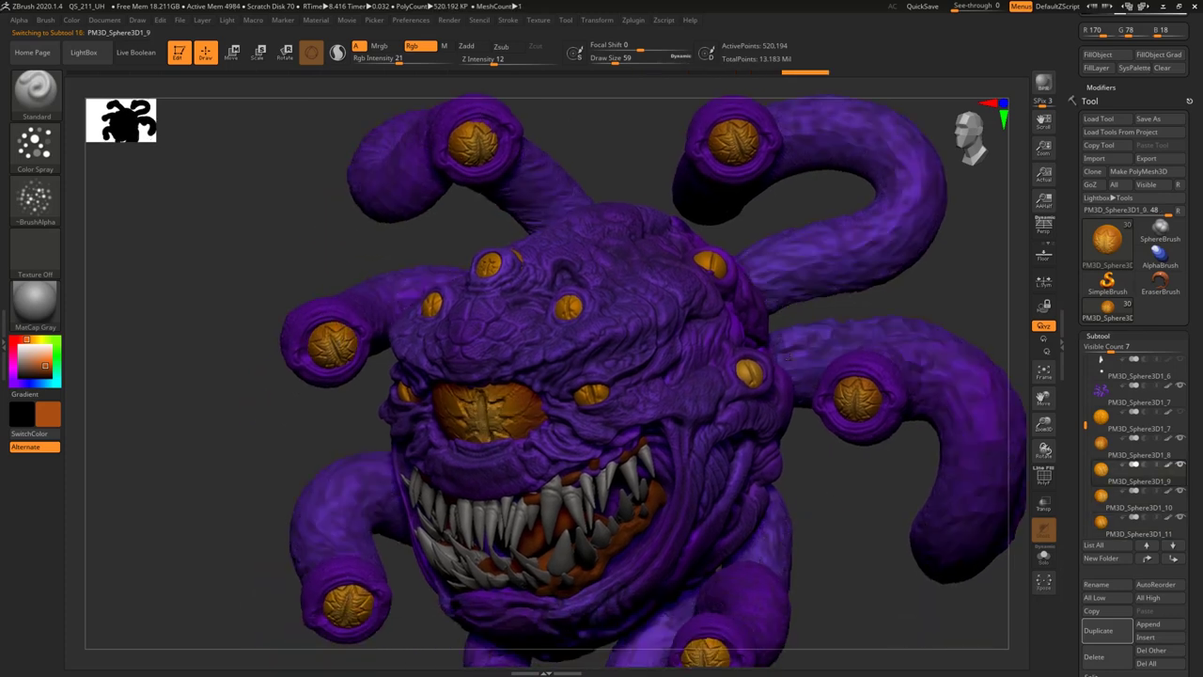
# Shade the eyes on the lower tentacles with the same burnt orange at Draw Size 59.
pyautogui.keyDown('alt'); pyautogui.moveTo(799, 381); pyautogui.dragTo(753, 203, button='right'); pyautogui.keyUp('alt')
pyautogui.keyDown('alt'); pyautogui.click(673, 479); pyautogui.keyUp('alt')
pyautogui.hotkey('ctrl', 'shift', 'z')
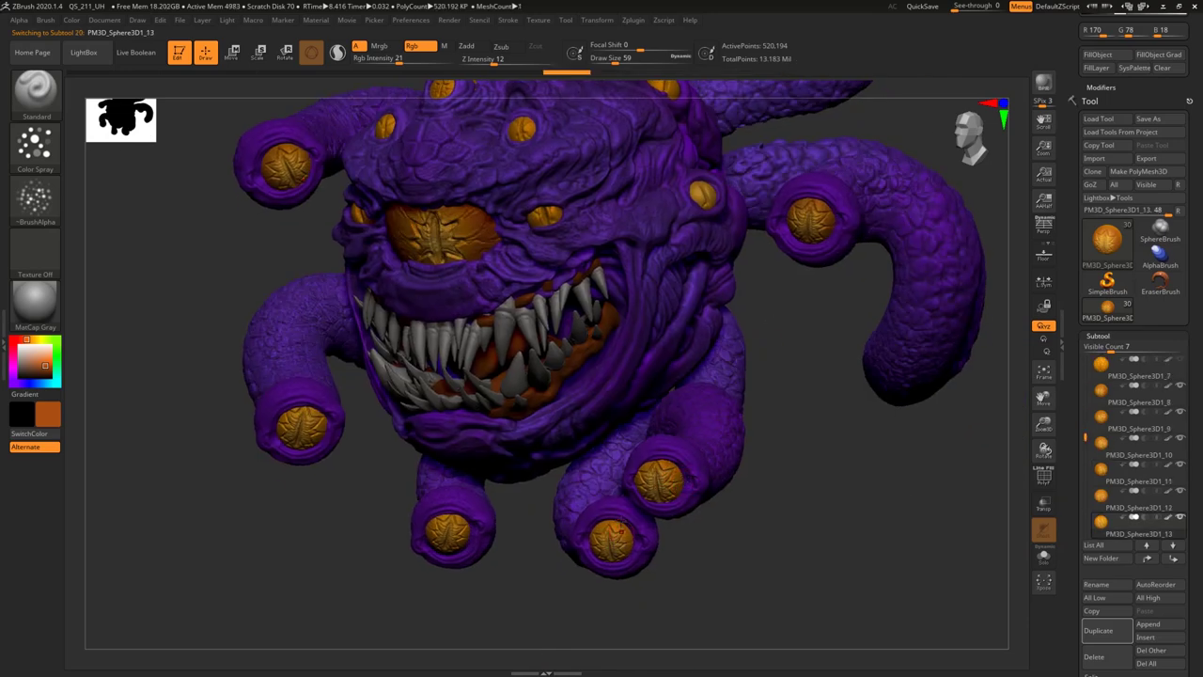
pyautogui.hotkey('ctrl', 'shift', 'z')
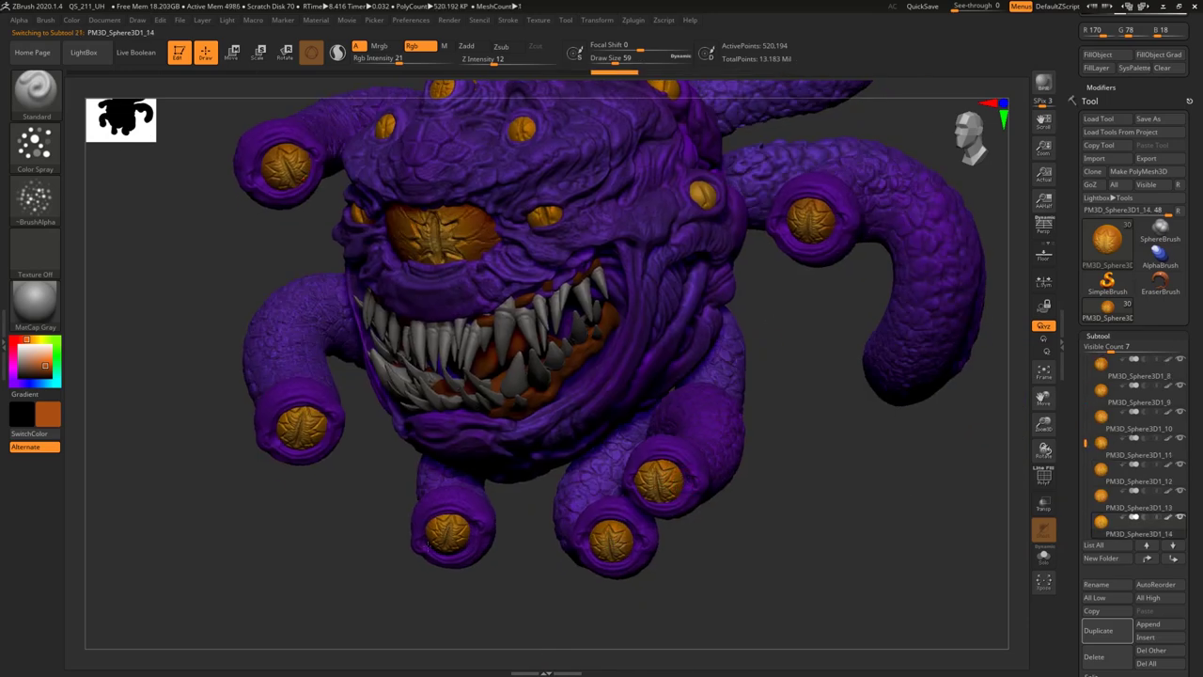
pyautogui.moveTo(282, 429)
pyautogui.mouseDown()
pyautogui.moveTo(286, 414)
pyautogui.moveTo(324, 416)
pyautogui.mouseUp()
# Fill the lower gum strip in the mouth with burnt orange (R 170, G 78, B 18).
pyautogui.moveTo(796, 408); pyautogui.dragTo(788, 534)
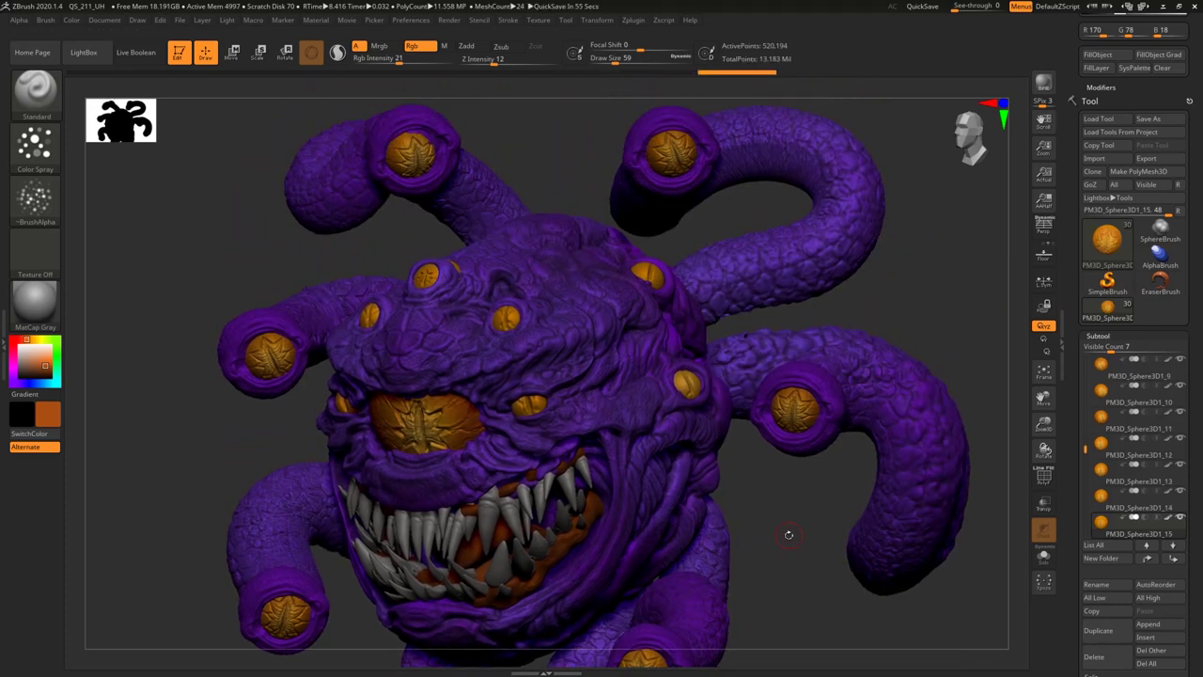
pyautogui.keyDown('alt'); pyautogui.moveTo(891, 270); pyautogui.dragTo(805, 283); pyautogui.keyUp('alt')
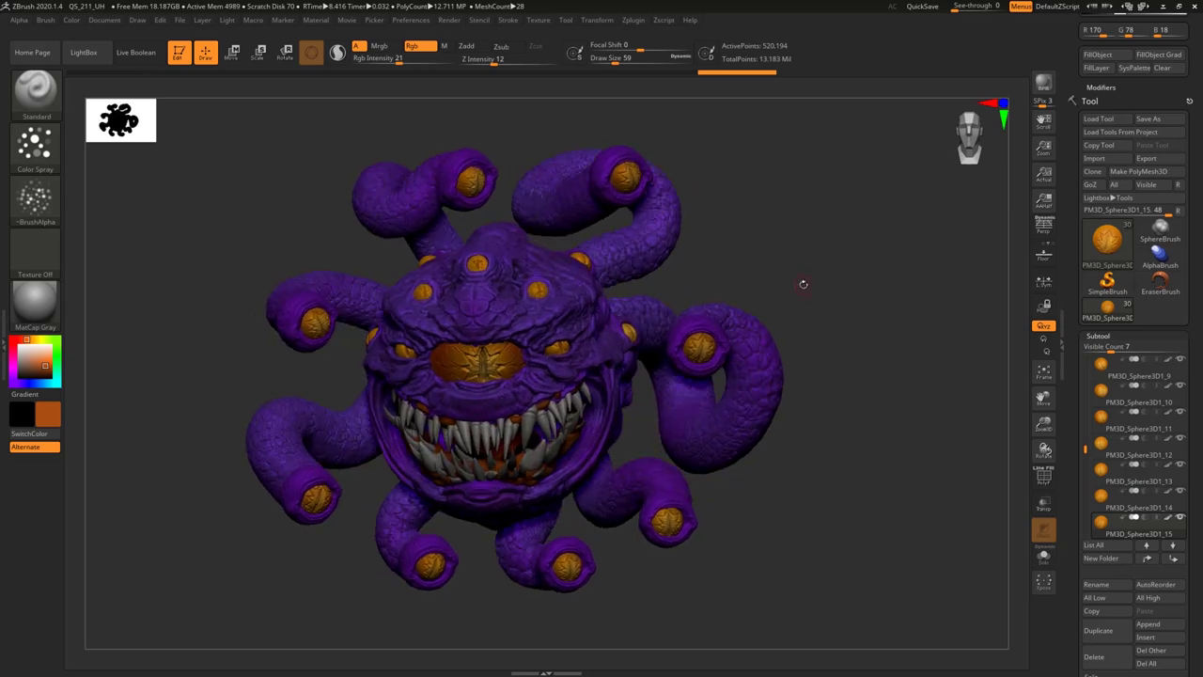
pyautogui.press('n')
pyautogui.click(878, 318)
pyautogui.click(1102, 59)
pyautogui.press('n')
pyautogui.click(932, 303)
pyautogui.click(1107, 57)
pyautogui.click(1107, 55)
# Fill the upper gum strip PM3D_Cube3D1 with burnt orange (R 170, G 78, B 18).
pyautogui.press('n')
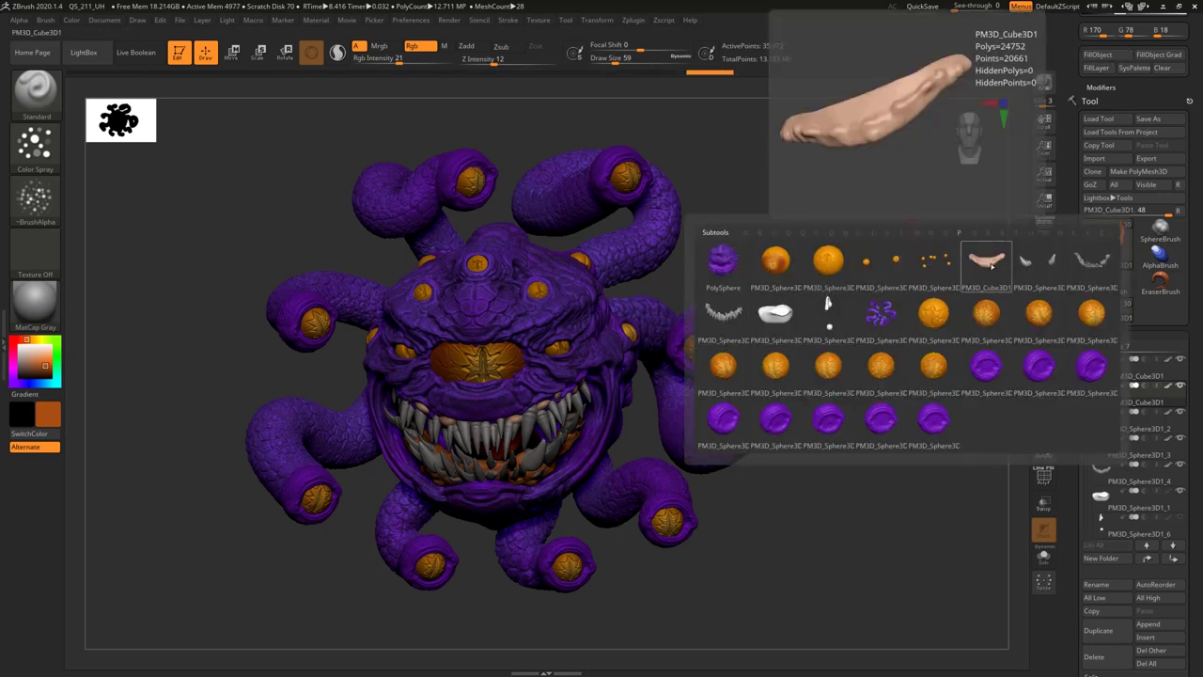
pyautogui.click(991, 266)
pyautogui.click(1102, 56)
pyautogui.press('n')
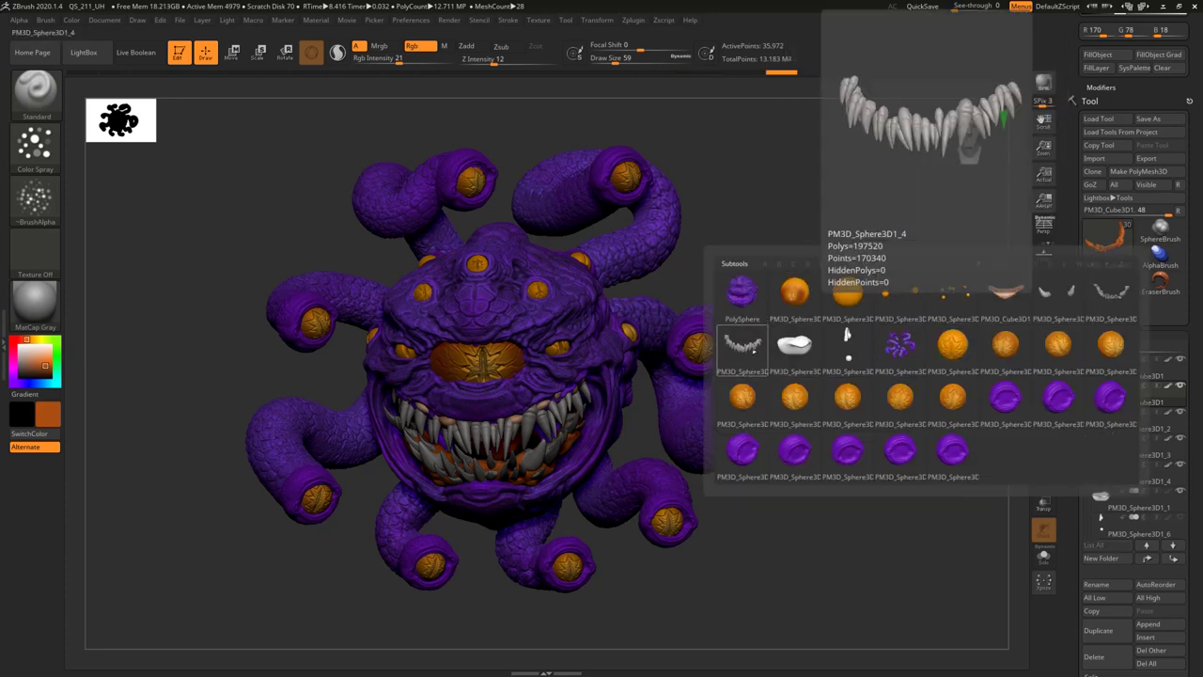
pyautogui.press('n')
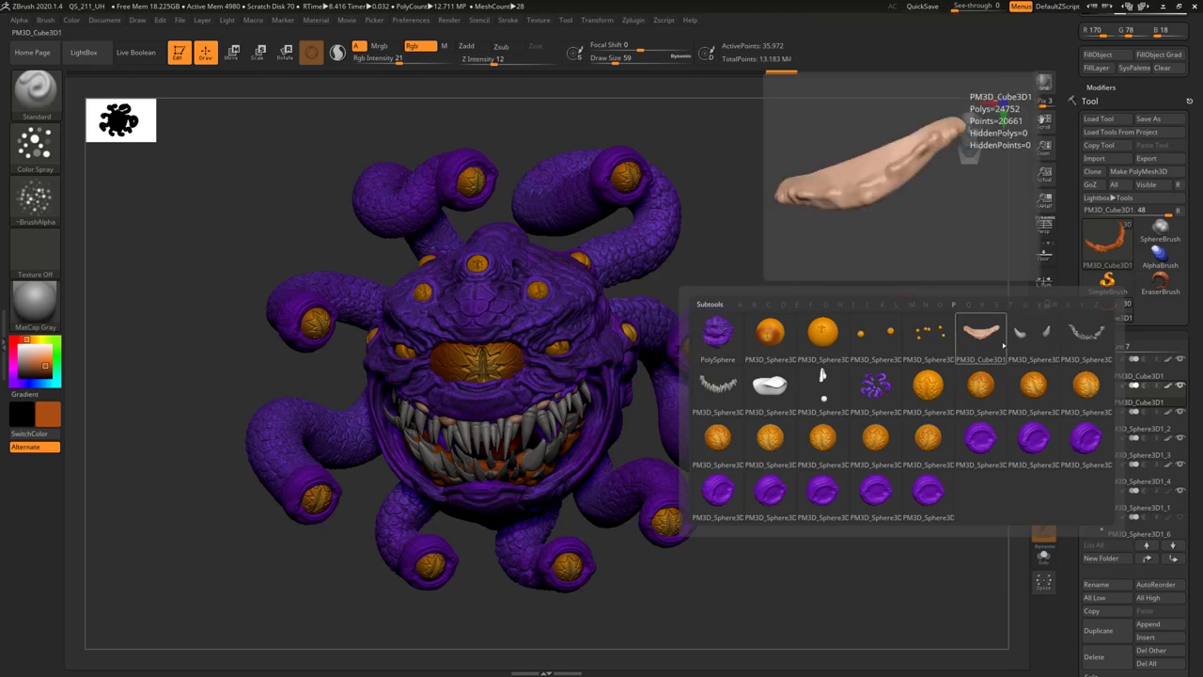
pyautogui.click(986, 338)
pyautogui.click(1100, 55)
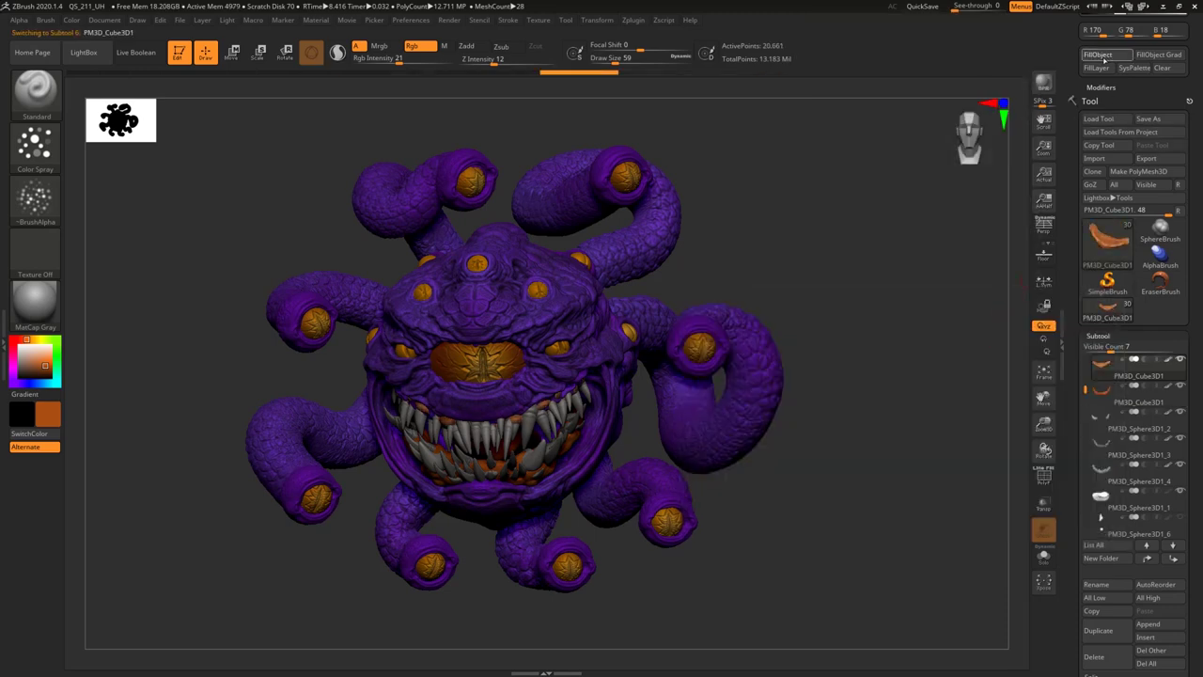
# Isolate the upper row of teeth, subdivide it to level 3 and paint the tooth roots burnt orange (R 170, G 78, B 18).
pyautogui.moveTo(905, 248); pyautogui.dragTo(872, 284)
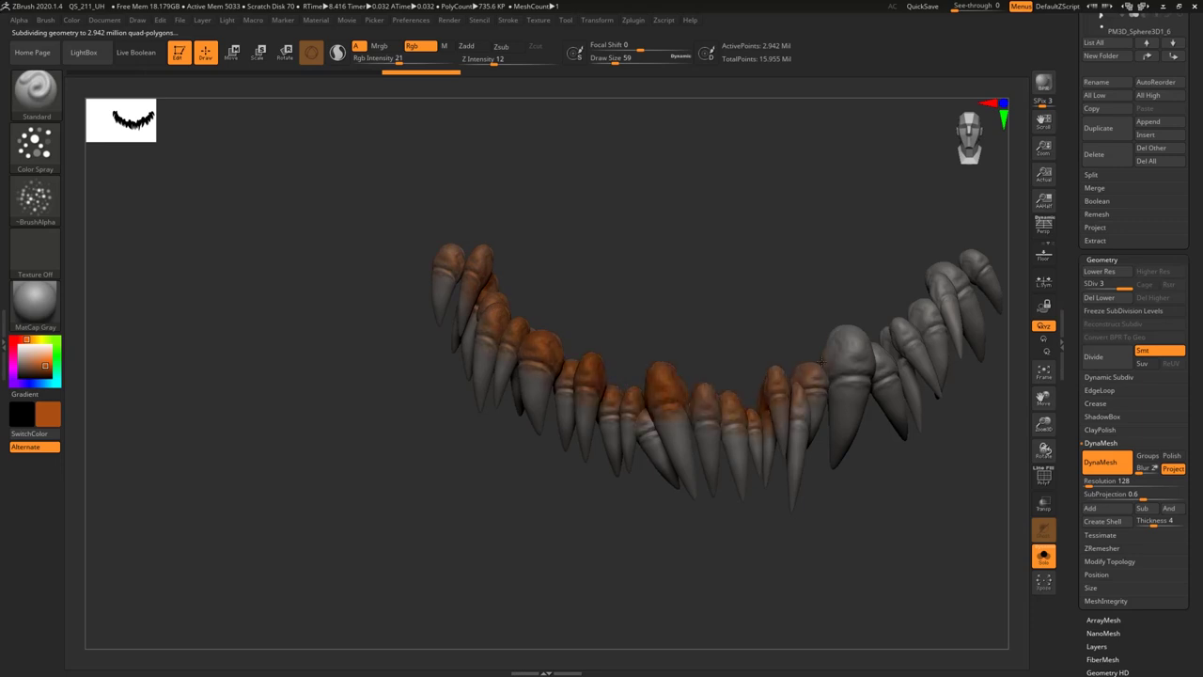
pyautogui.moveTo(822, 362); pyautogui.dragTo(974, 263)
pyautogui.moveTo(930, 222); pyautogui.dragTo(729, 226)
pyautogui.moveTo(580, 282)
pyautogui.mouseDown()
pyautogui.moveTo(513, 345)
pyautogui.moveTo(362, 399)
pyautogui.moveTo(184, 309)
pyautogui.moveTo(111, 214)
pyautogui.mouseUp()
pyautogui.moveTo(104, 306)
pyautogui.mouseDown()
pyautogui.moveTo(238, 285)
pyautogui.moveTo(803, 282)
pyautogui.moveTo(712, 298)
pyautogui.mouseUp()
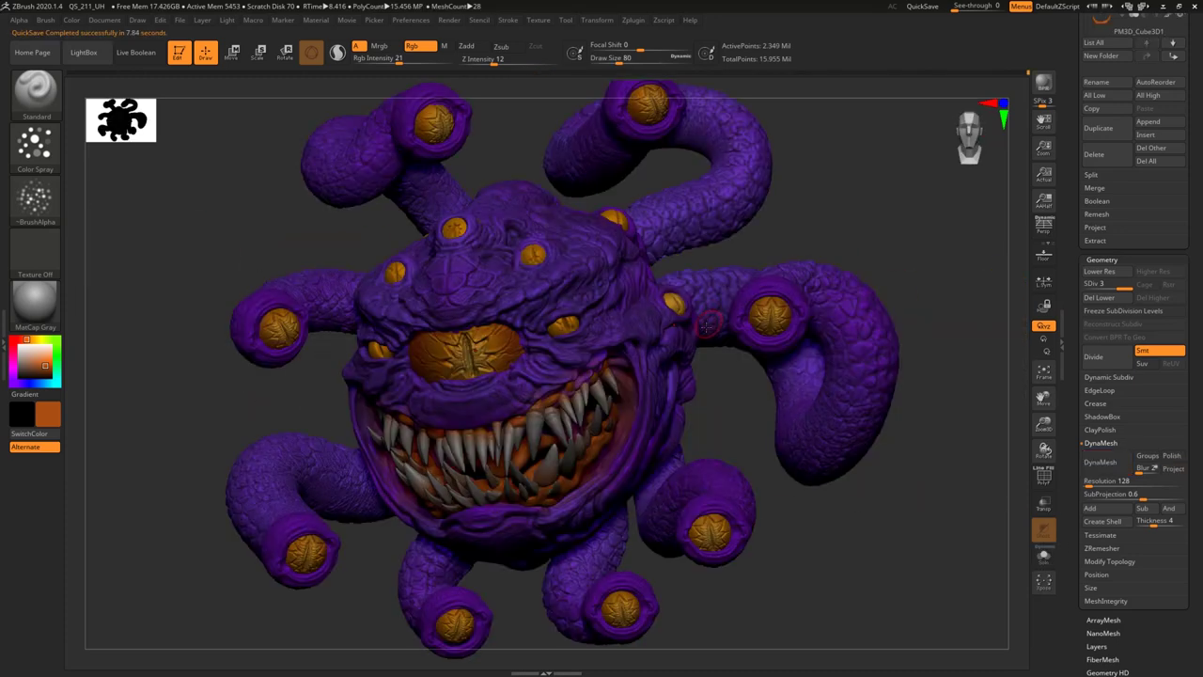
# Shade the small eyes on the head, PM3D_Sphere3D1_1 and PM3D_Sphere3D1_5, with burnt orange at Draw Size 41.
pyautogui.press('n')
pyautogui.click(647, 354)
pyautogui.press('space')
pyautogui.moveTo(549, 329); pyautogui.dragTo(544, 328)
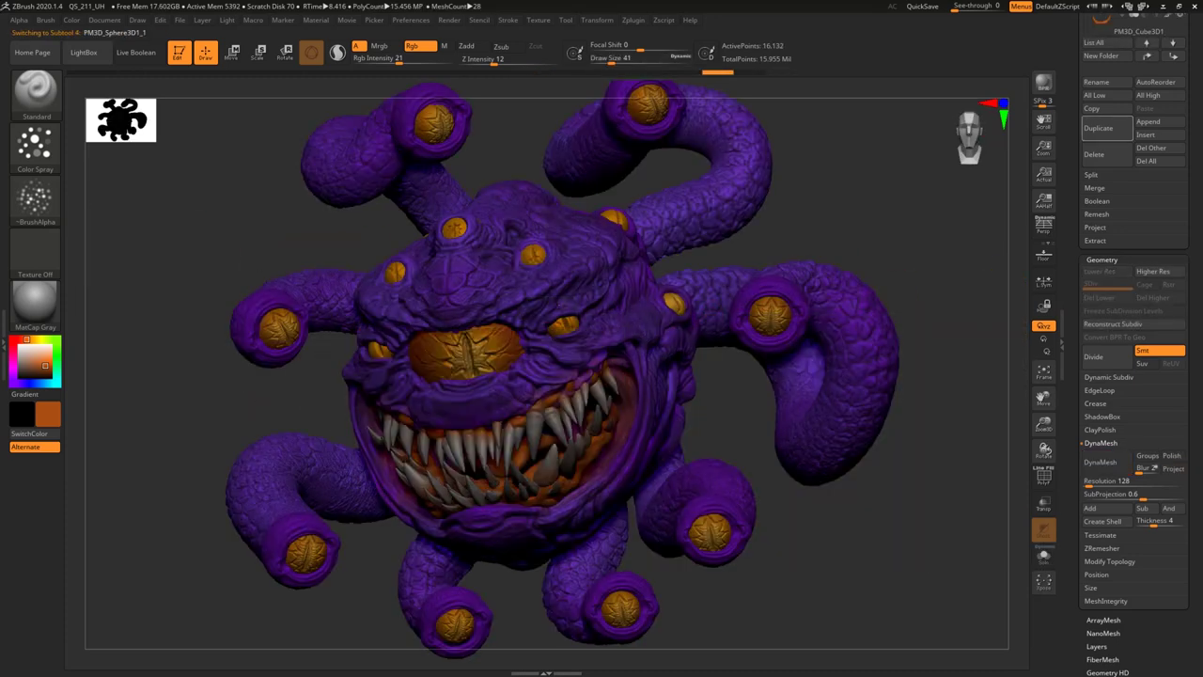
pyautogui.press('n')
pyautogui.click(596, 276)
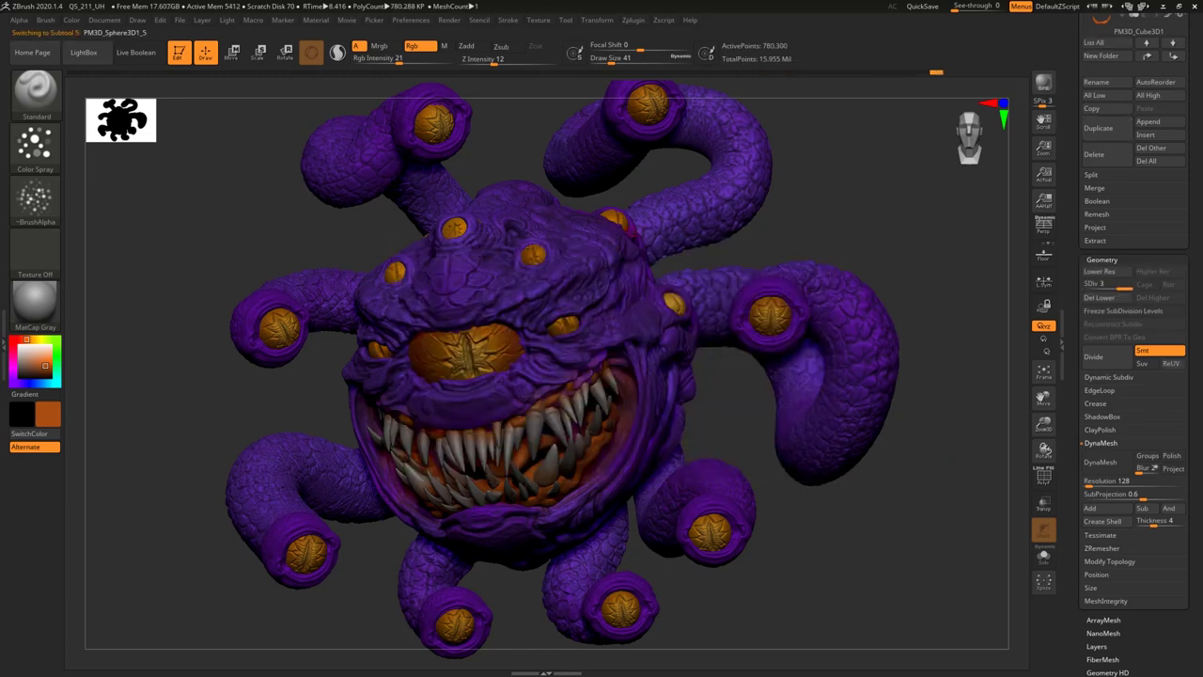
pyautogui.moveTo(962, 297); pyautogui.dragTo(933, 261)
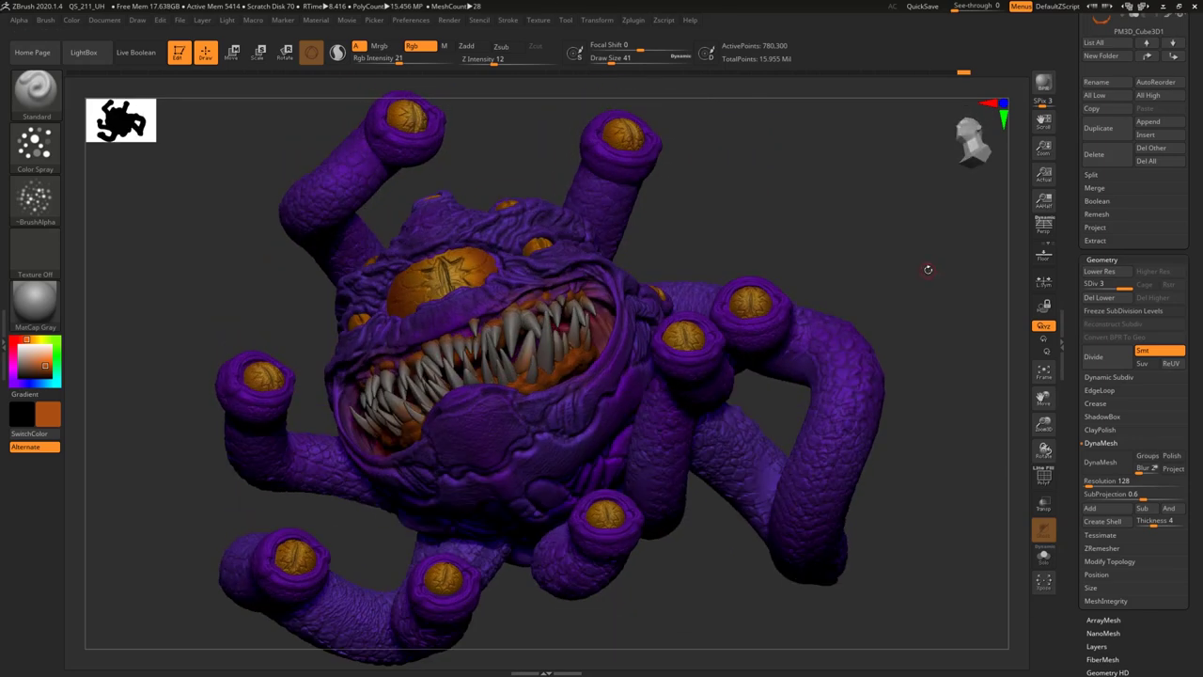
pyautogui.keyDown('shift'); pyautogui.moveTo(900, 329); pyautogui.dragTo(921, 333); pyautogui.keyUp('shift')
# Select the head PolySphere and paint its chin plate and underside with a muted lavender at Draw Size 182.
pyautogui.press('c')
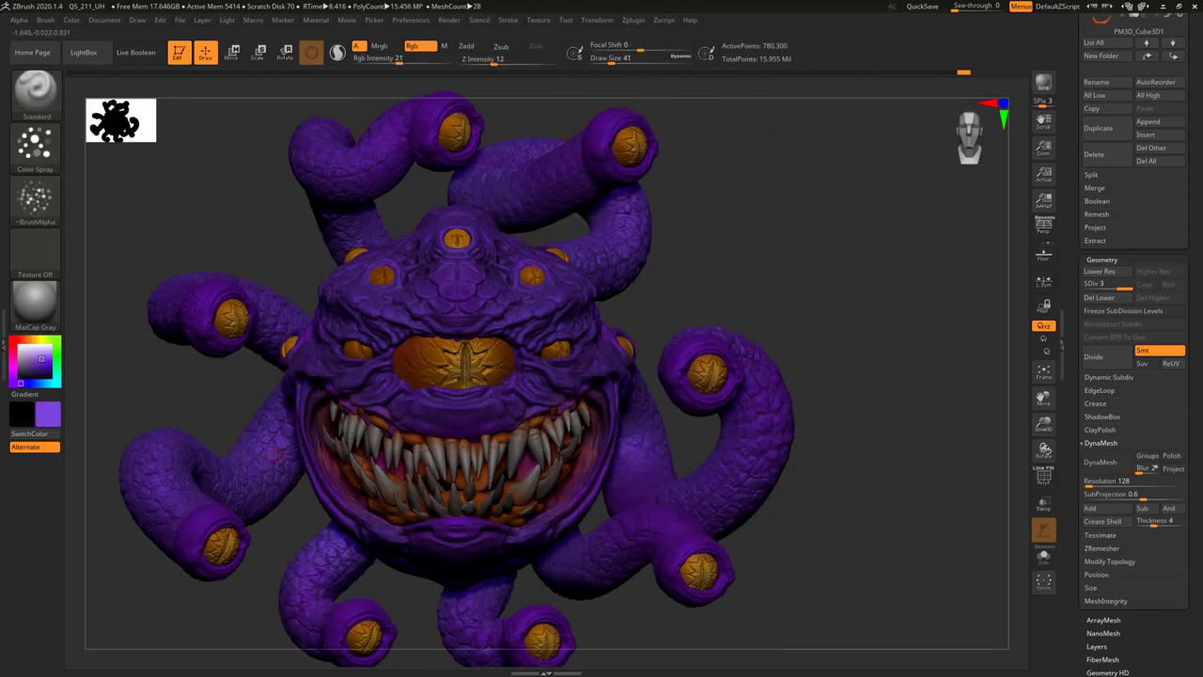
pyautogui.moveTo(47, 378)
pyautogui.click(105, 421)
pyautogui.click(77, 400)
pyautogui.press('v')
pyautogui.press('v')
pyautogui.press('space')
pyautogui.moveTo(759, 299)
pyautogui.mouseDown()
pyautogui.moveTo(780, 299)
pyautogui.moveTo(792, 252)
pyautogui.moveTo(787, 141)
pyautogui.mouseUp()
pyautogui.press('n')
pyautogui.click(262, 404)
pyautogui.moveTo(448, 368); pyautogui.dragTo(506, 381)
pyautogui.moveTo(795, 273)
pyautogui.mouseDown()
pyautogui.moveTo(792, 423)
pyautogui.moveTo(789, 372)
pyautogui.mouseUp()
pyautogui.moveTo(449, 287); pyautogui.dragTo(445, 321)
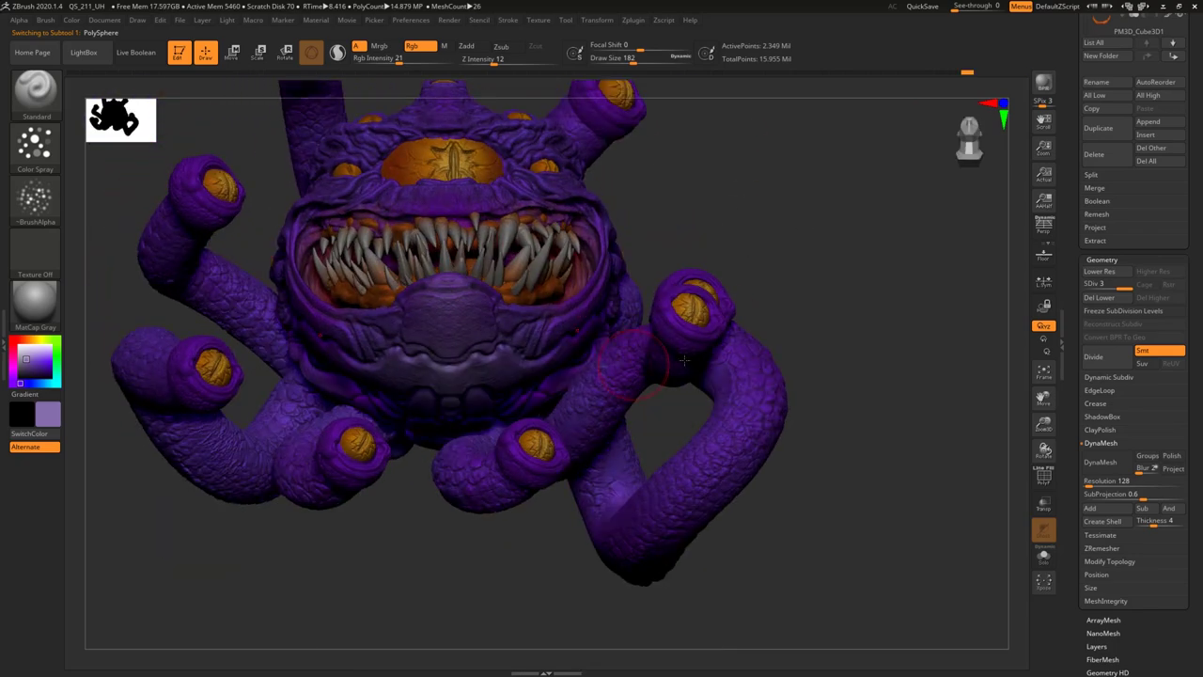
# Select the tentacles subtool PM3D_Sphere3D1_7 and brush muted lavender onto the tentacle skin at Draw Size 182.
pyautogui.press('n')
pyautogui.click(728, 433)
pyautogui.moveTo(802, 291); pyautogui.dragTo(764, 354)
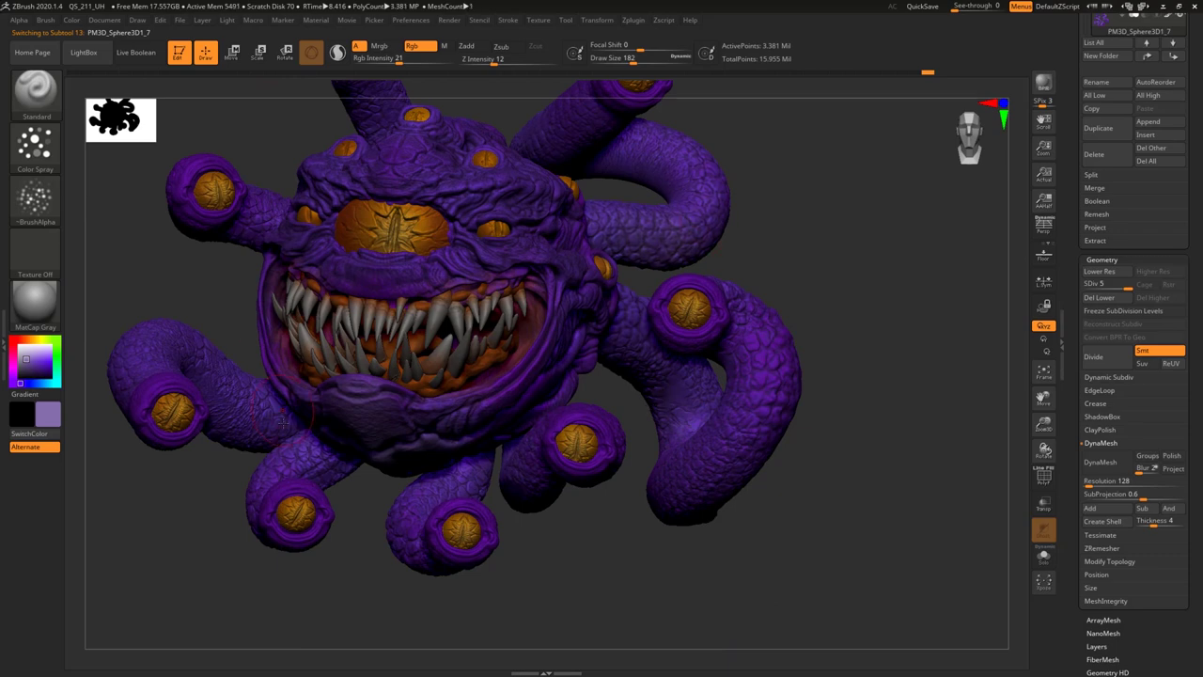
pyautogui.moveTo(254, 410); pyautogui.dragTo(188, 355)
# Select the head PolySphere and set the Draw Size to 44.
pyautogui.press('n')
pyautogui.press('n')
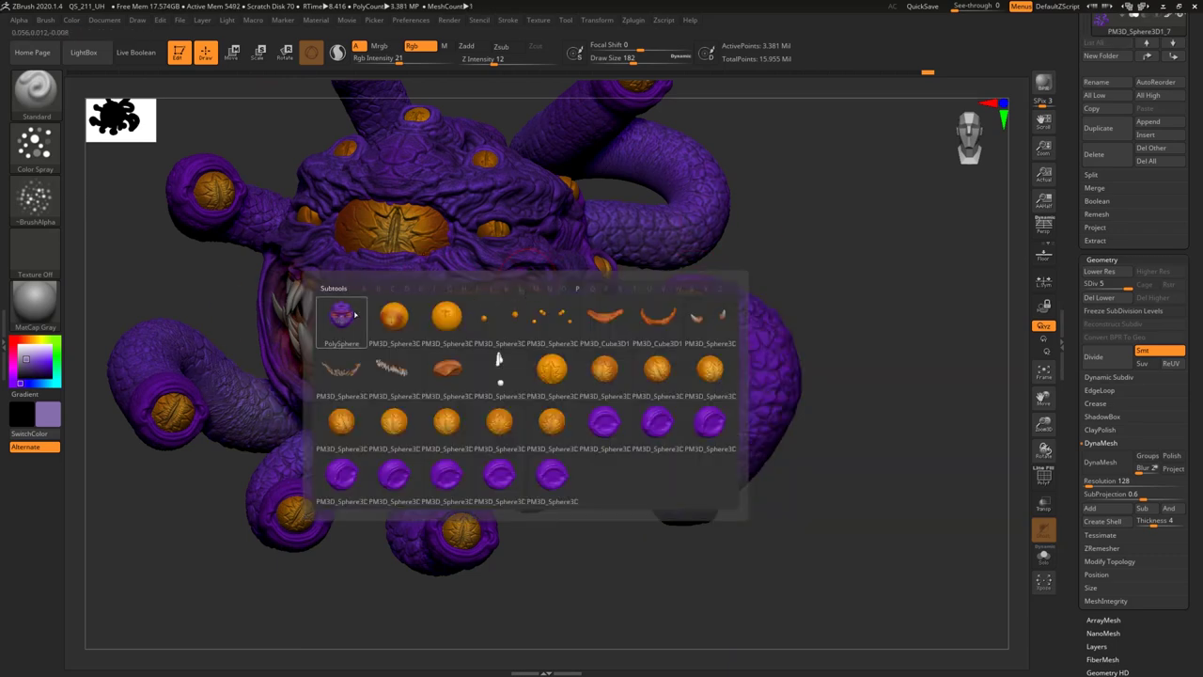
pyautogui.click(342, 323)
pyautogui.keyDown('shift'); pyautogui.moveTo(788, 259); pyautogui.dragTo(830, 231); pyautogui.keyUp('shift')
pyautogui.press('space')
pyautogui.moveTo(527, 297); pyautogui.dragTo(507, 298)
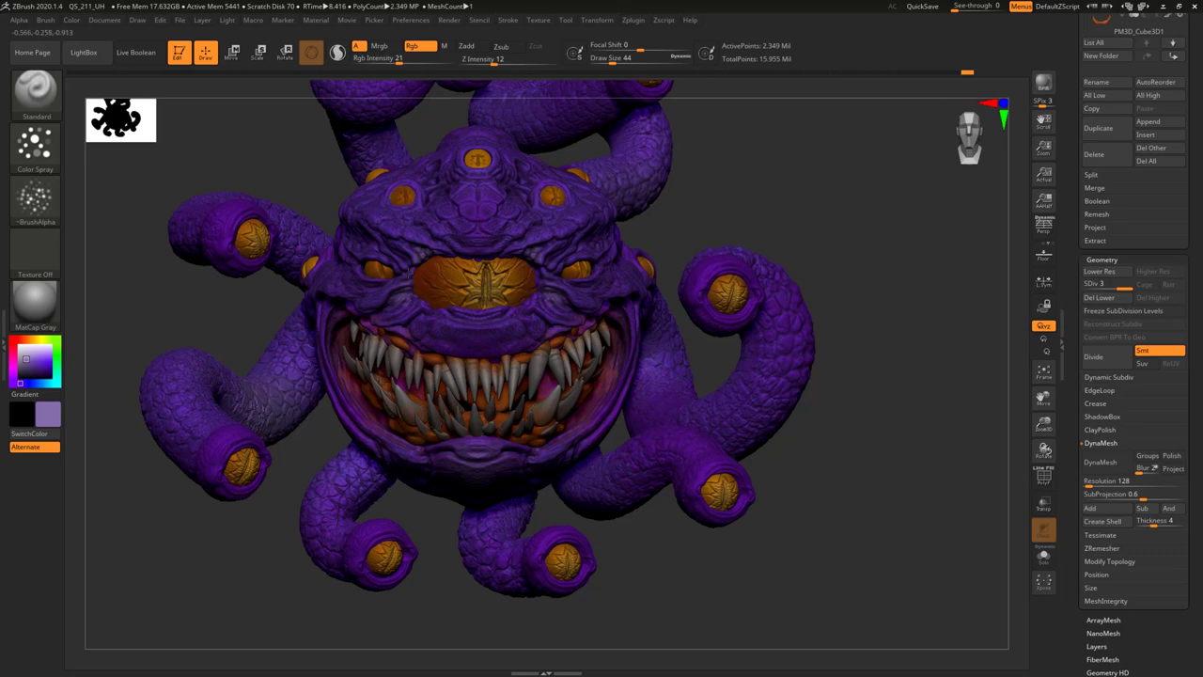
pyautogui.moveTo(817, 197); pyautogui.dragTo(773, 211)
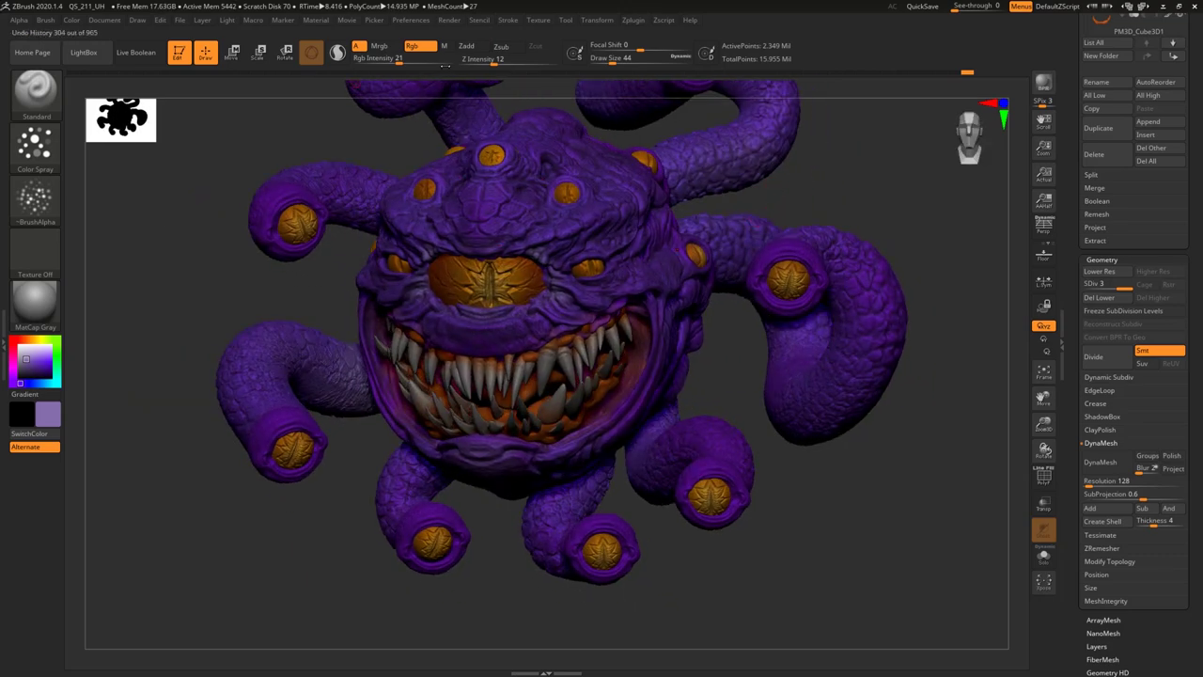
# Switch to material-only painting with BasicMaterial2 and fill the eyeball PM3D_Sphere3D1_8.
pyautogui.click(446, 46)
pyautogui.press('n')
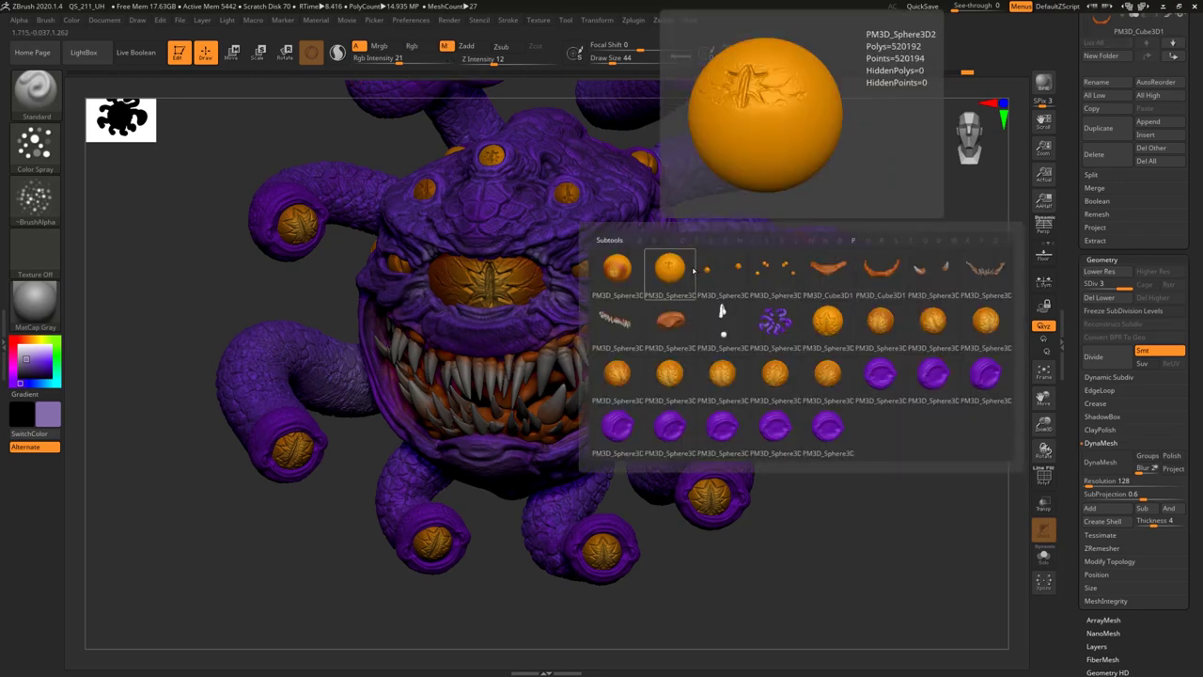
pyautogui.click(35, 302)
pyautogui.click(212, 510)
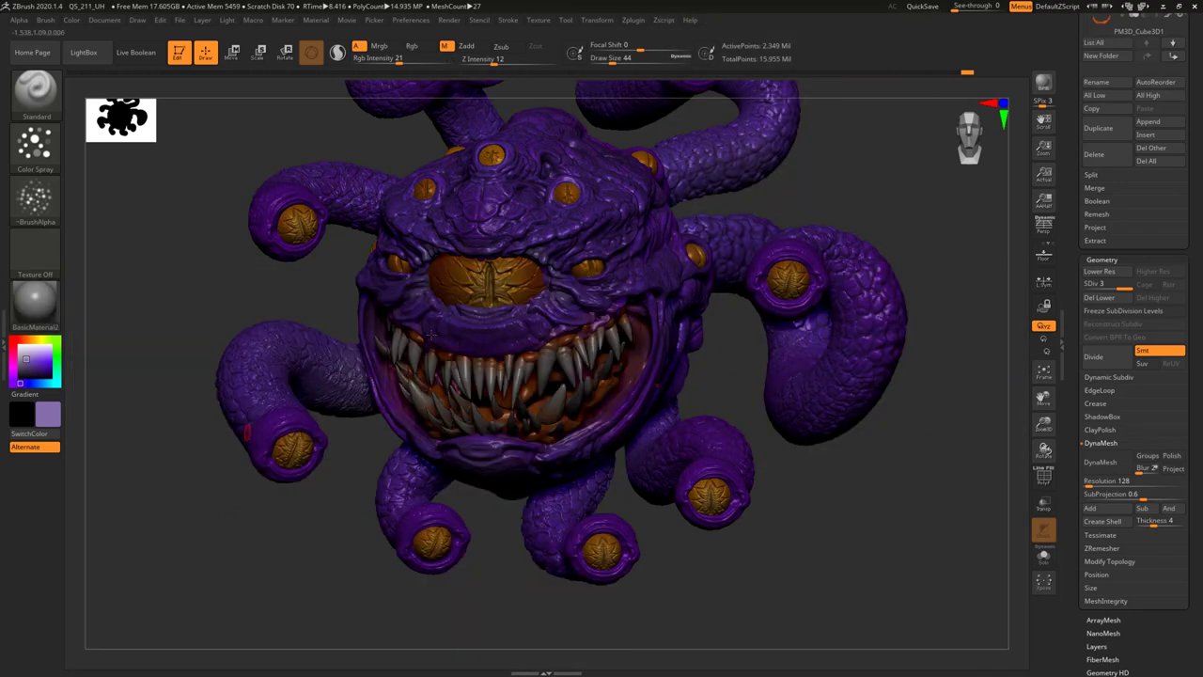
pyautogui.press('n')
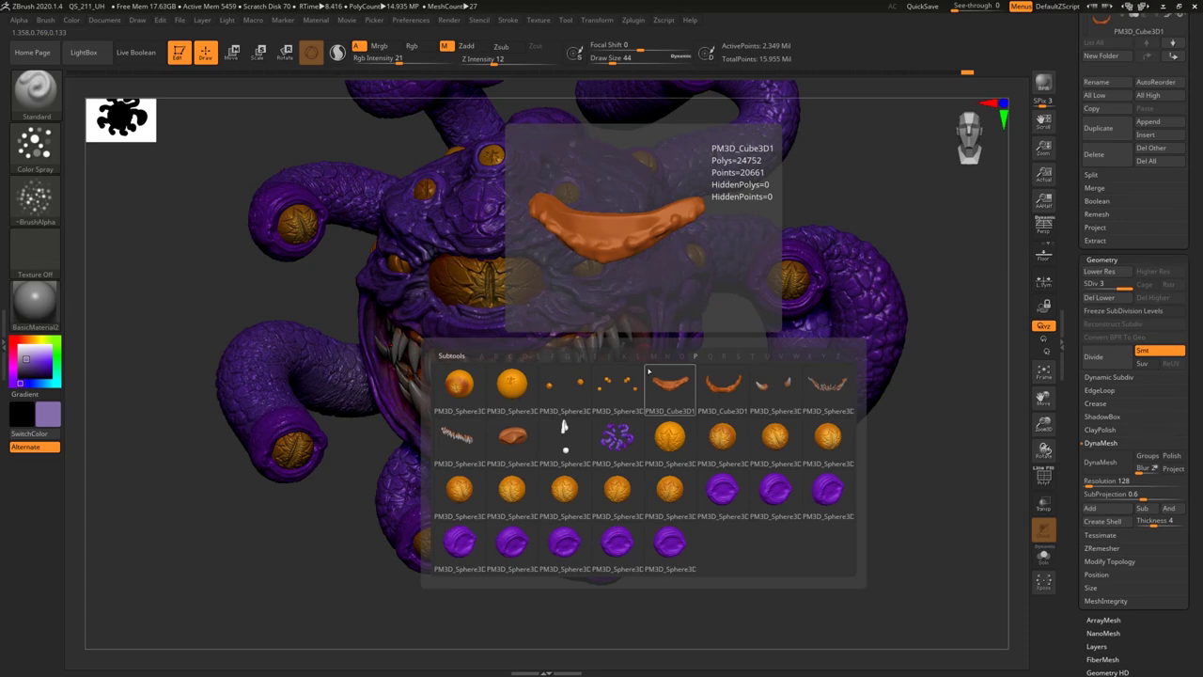
pyautogui.click(666, 459)
pyautogui.moveTo(1077, 129); pyautogui.dragTo(1078, 395)
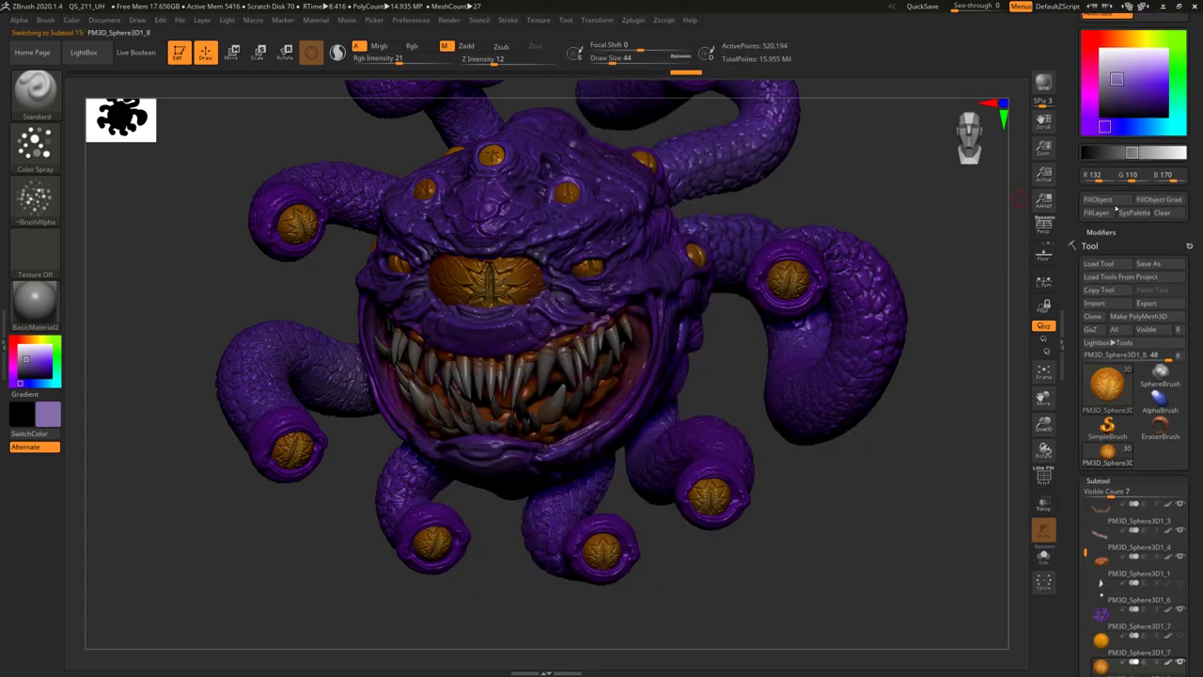
pyautogui.click(1107, 200)
# Fill the large central eye and the small head eyes, including PM3D_Sphere3D1_5, with BasicMaterial2.
pyautogui.press('n')
pyautogui.click(847, 224)
pyautogui.click(1103, 200)
pyautogui.press('n')
pyautogui.click(751, 295)
pyautogui.click(1098, 201)
pyautogui.press('n')
pyautogui.click(791, 308)
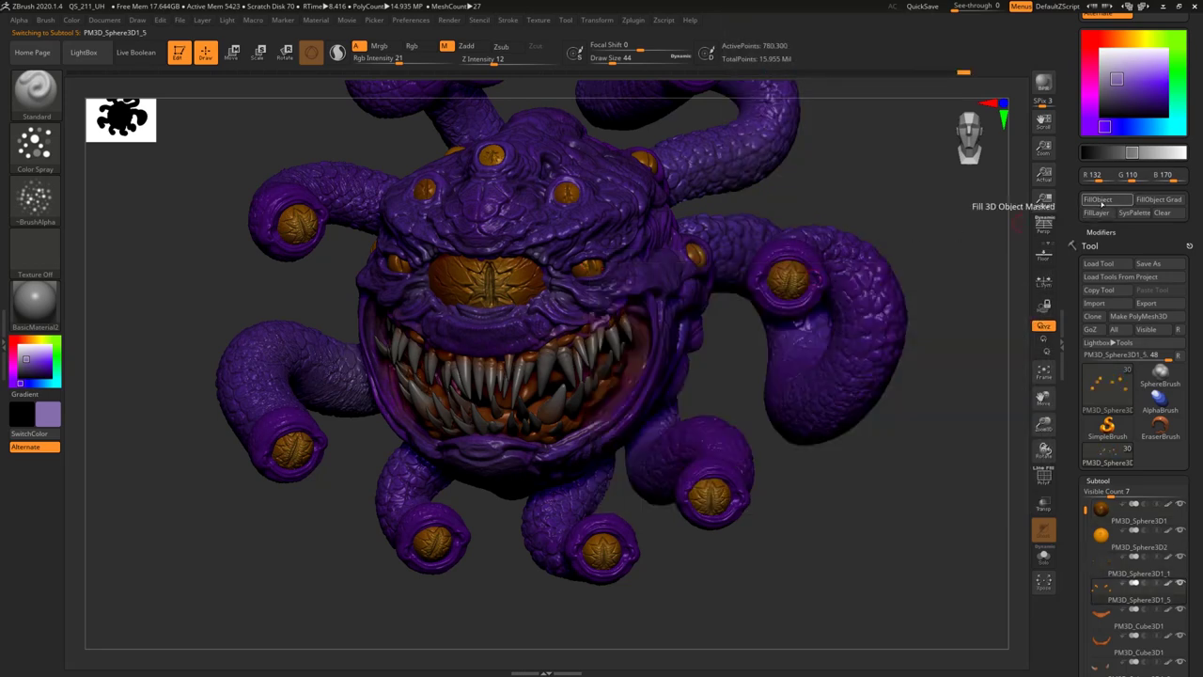
pyautogui.click(1103, 200)
# Fill the eyeballs PM3D_Sphere3D1_7 and PM3D_Sphere3D1_8 with BasicMaterial2.
pyautogui.press('n')
pyautogui.click(833, 388)
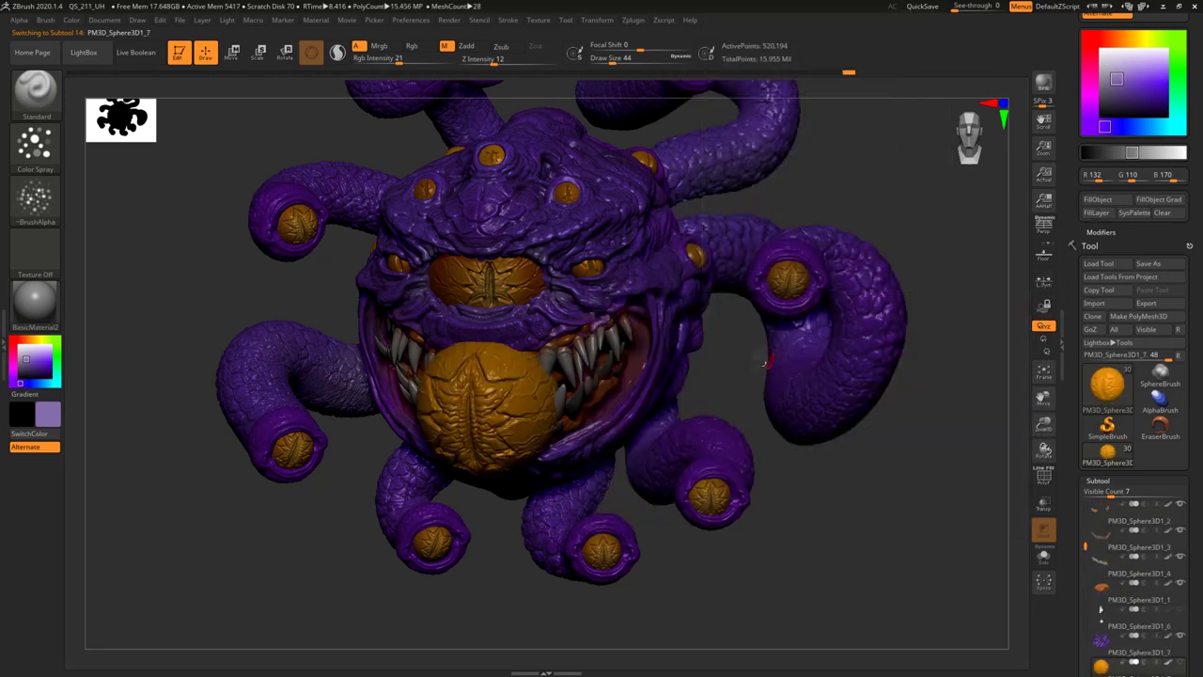
pyautogui.press('n')
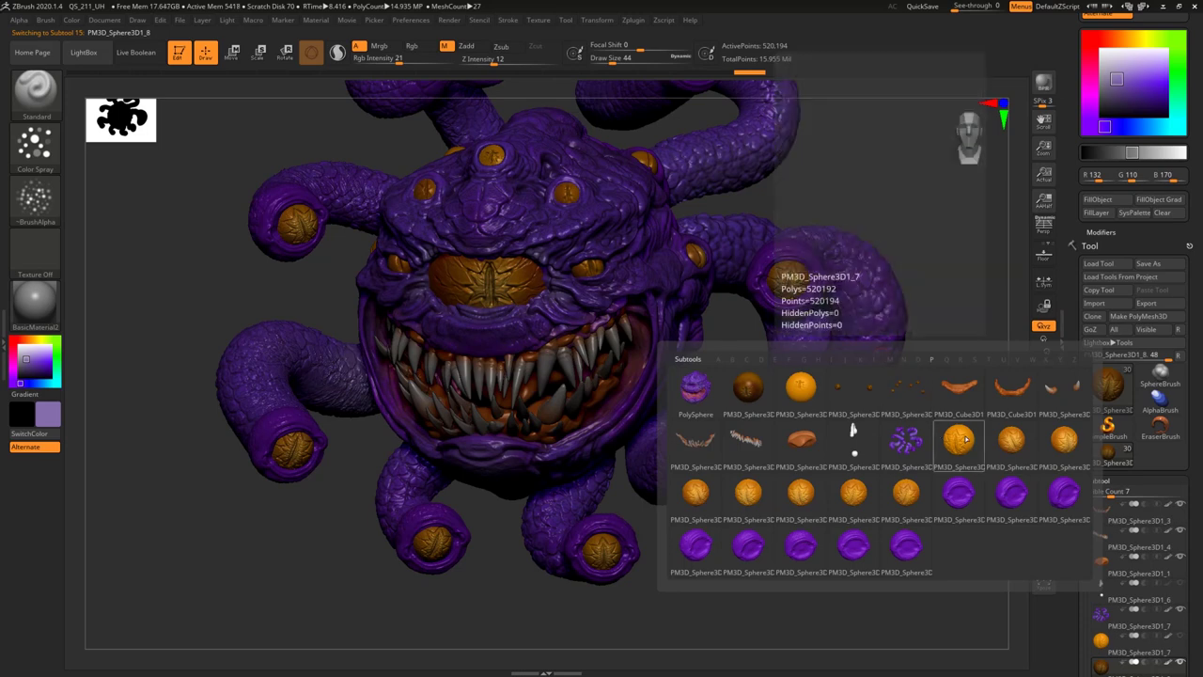
pyautogui.click(965, 437)
pyautogui.click(1105, 263)
pyautogui.click(382, 246)
pyautogui.press('n')
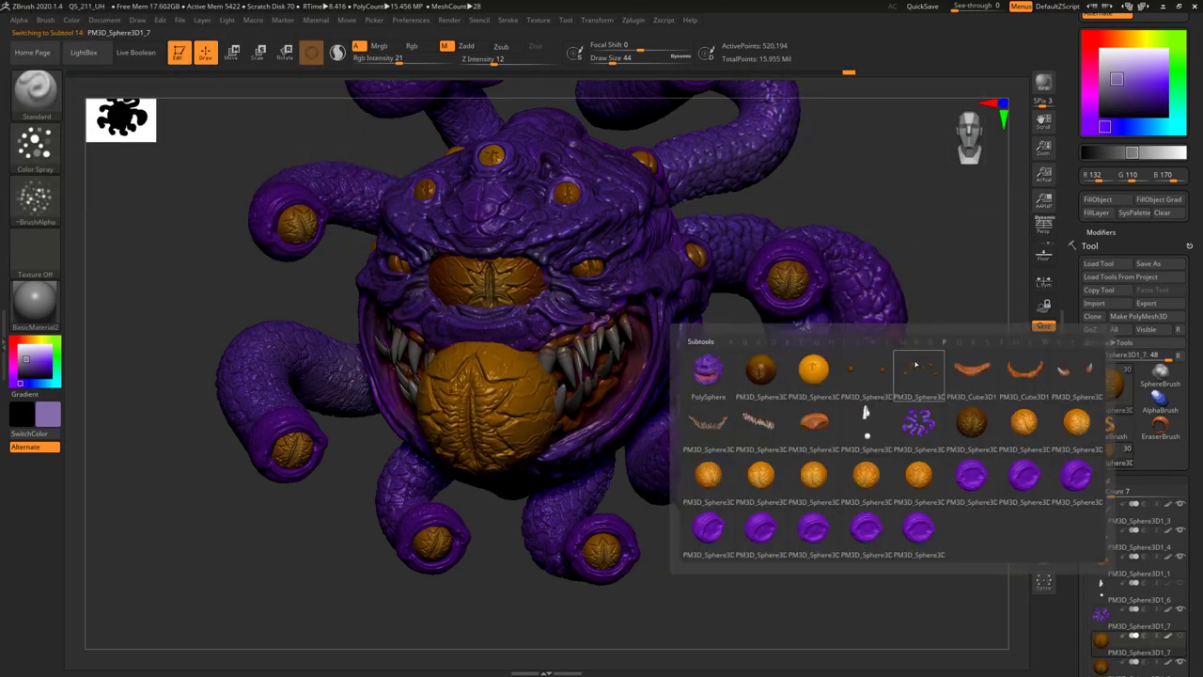
pyautogui.click(1027, 421)
pyautogui.click(1100, 201)
# Fill the remaining tentacle eyeballs, through PM3D_Sphere3D1_15, one after another with BasicMaterial2.
pyautogui.press('n')
pyautogui.click(1160, 305)
pyautogui.click(1098, 202)
pyautogui.press('n')
pyautogui.click(846, 398)
pyautogui.click(1099, 201)
pyautogui.press('n')
pyautogui.click(762, 520)
pyautogui.click(1099, 200)
pyautogui.press('n')
pyautogui.click(666, 576)
pyautogui.click(1102, 203)
pyautogui.press('n')
pyautogui.click(762, 573)
pyautogui.click(1105, 205)
pyautogui.press('n')
pyautogui.click(851, 512)
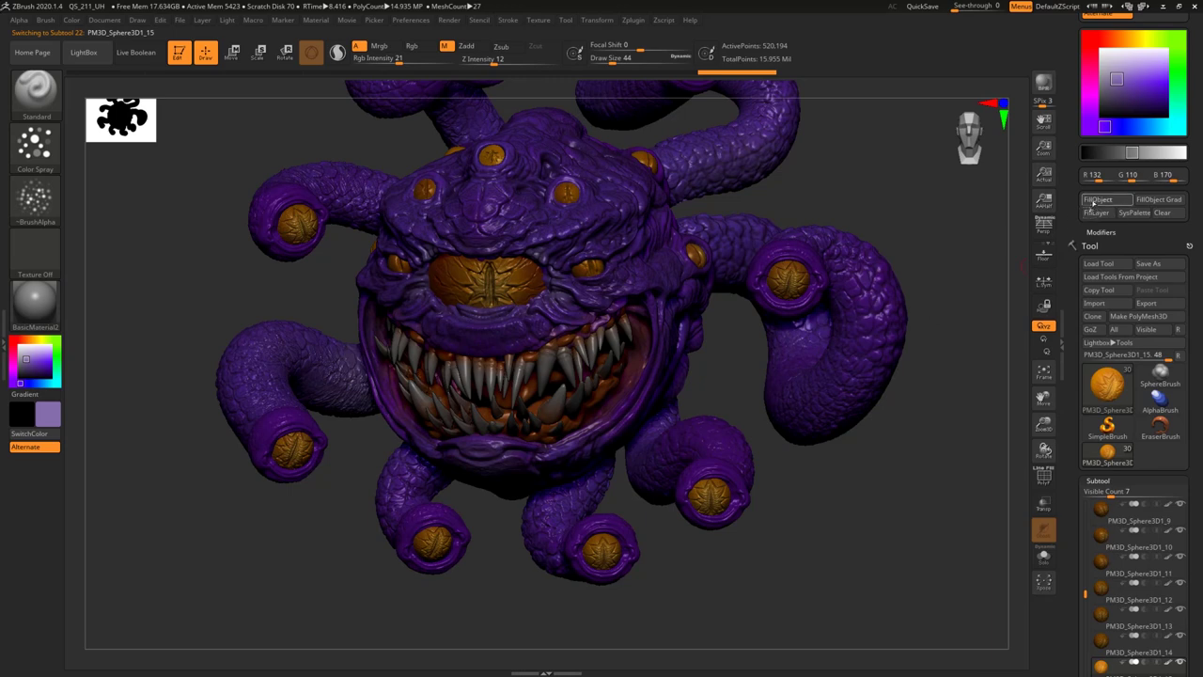
pyautogui.click(1095, 201)
# Preview SkinShade4, choose BasicMaterial instead, and fill the head PolySphere and the tentacles PM3D_Sphere3D1_7 with it.
pyautogui.click(46, 303)
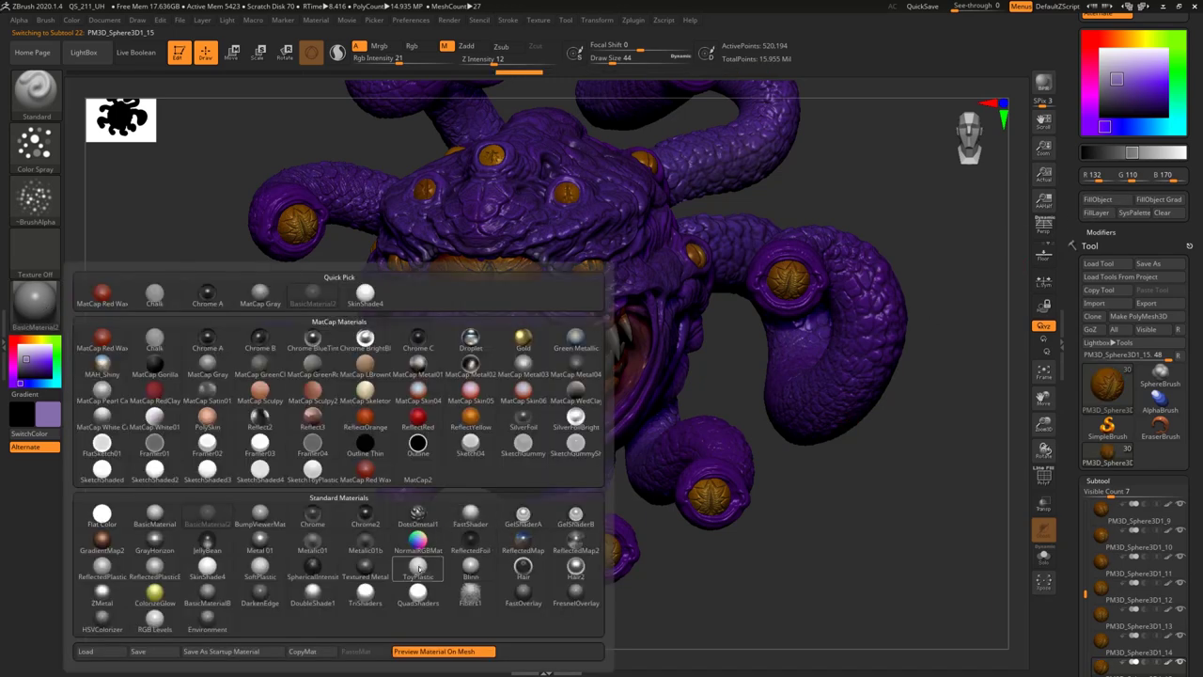
pyautogui.click(209, 568)
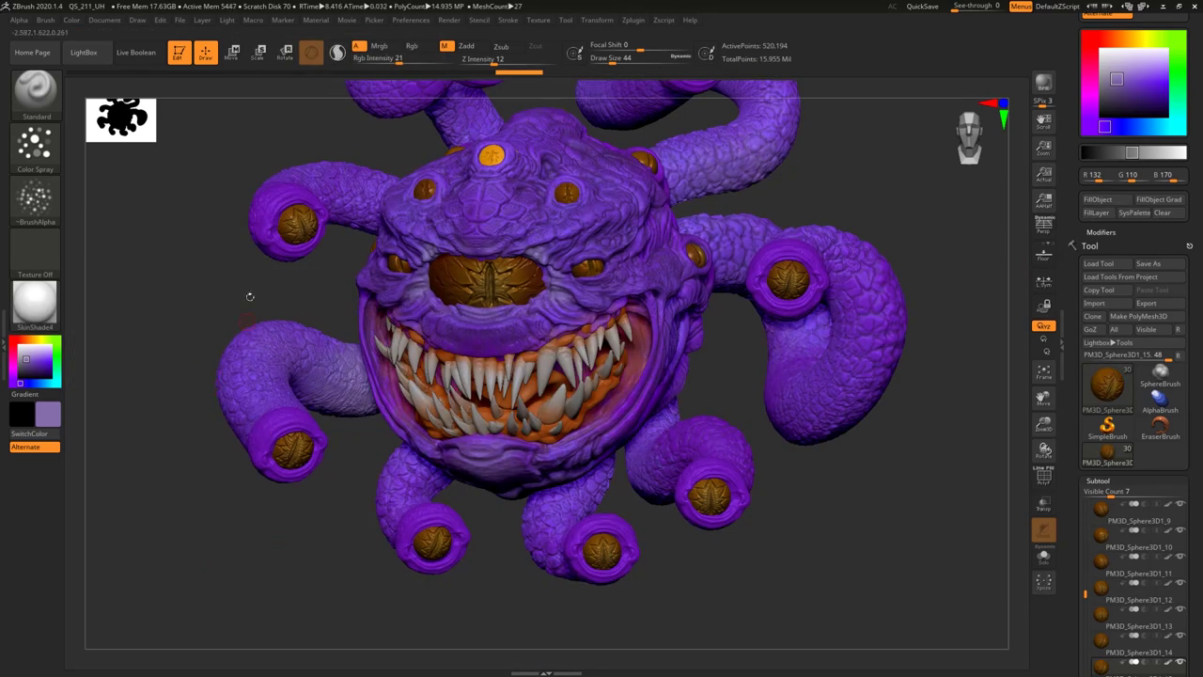
pyautogui.click(35, 301)
pyautogui.click(163, 515)
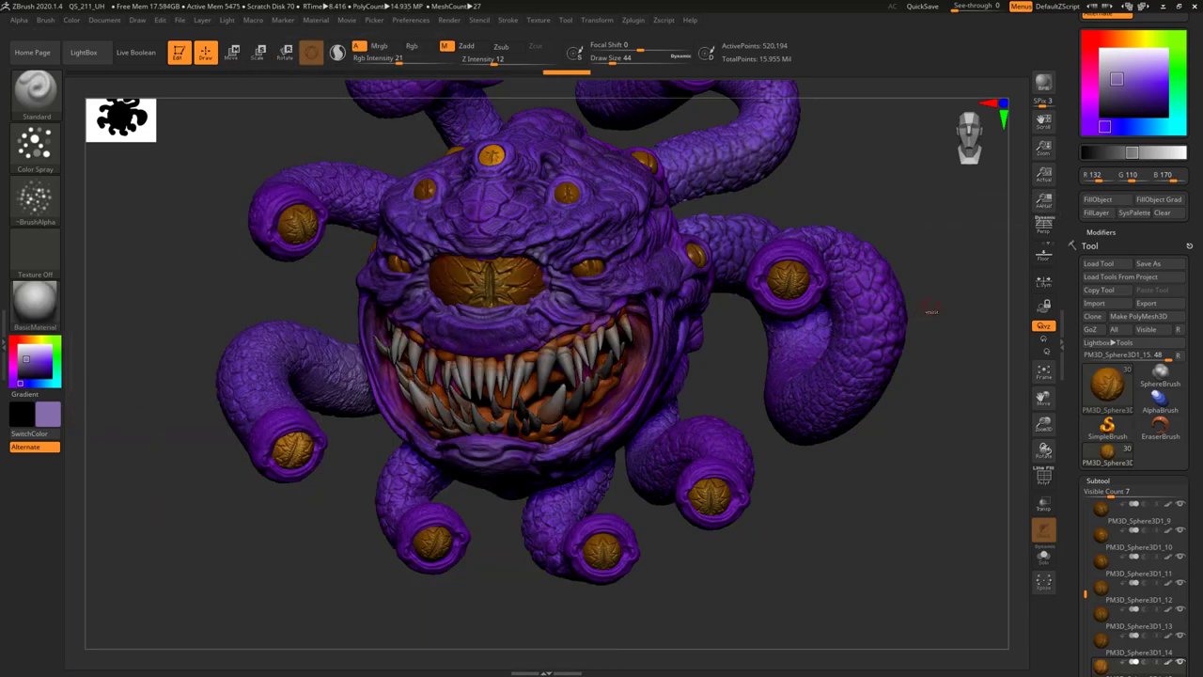
pyautogui.press('n')
pyautogui.click(772, 313)
pyautogui.click(1098, 199)
pyautogui.press('n')
pyautogui.click(712, 444)
pyautogui.click(1098, 200)
pyautogui.press('n')
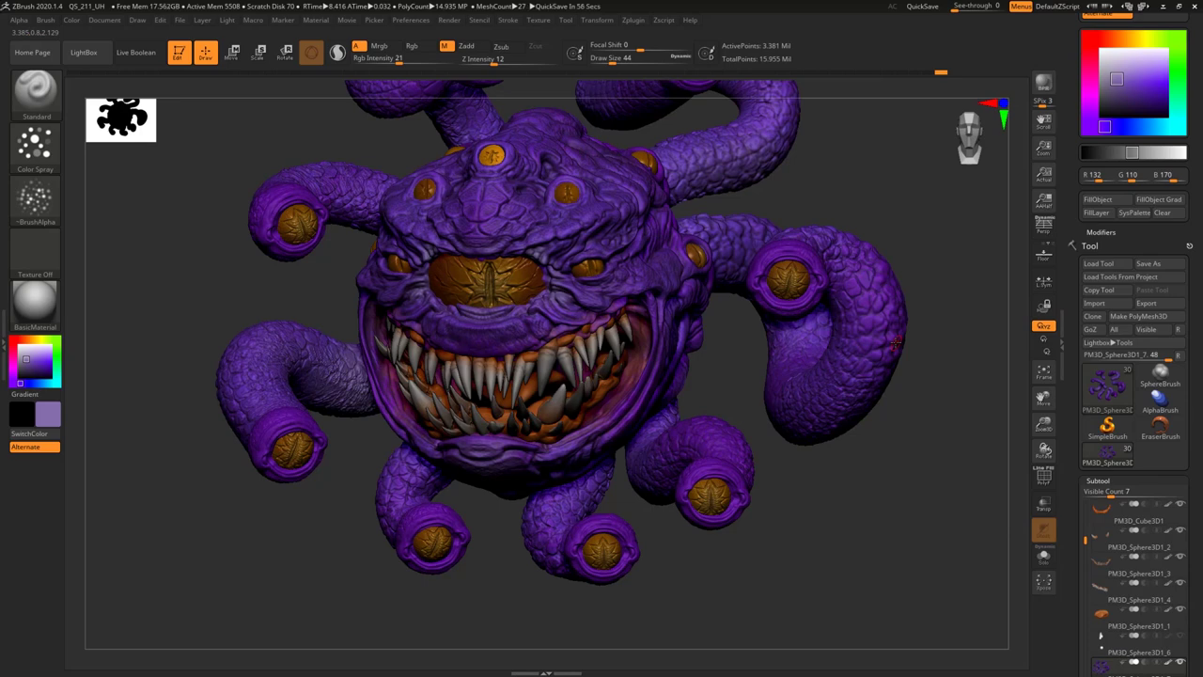
# Choose the SkinShade4 material and fill the teeth subtools with it one by one.
pyautogui.click(34, 301)
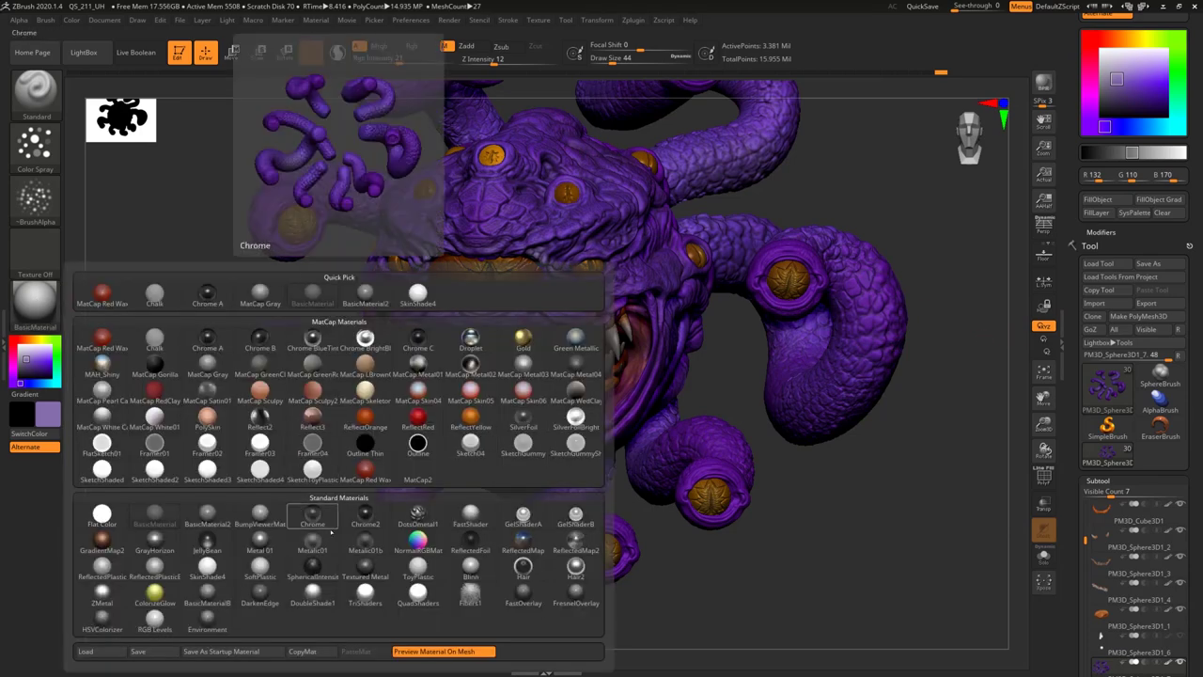
pyautogui.click(207, 568)
pyautogui.press('n')
pyautogui.click(618, 472)
pyautogui.click(1109, 200)
pyautogui.press('n')
pyautogui.click(667, 458)
pyautogui.click(1108, 200)
pyautogui.press('n')
pyautogui.click(975, 445)
pyautogui.click(1109, 200)
pyautogui.press('n')
pyautogui.click(890, 469)
pyautogui.click(1108, 200)
# Choose BasicMaterial and fill all eight tentacle eyelid subtools with it one by one.
pyautogui.press('n')
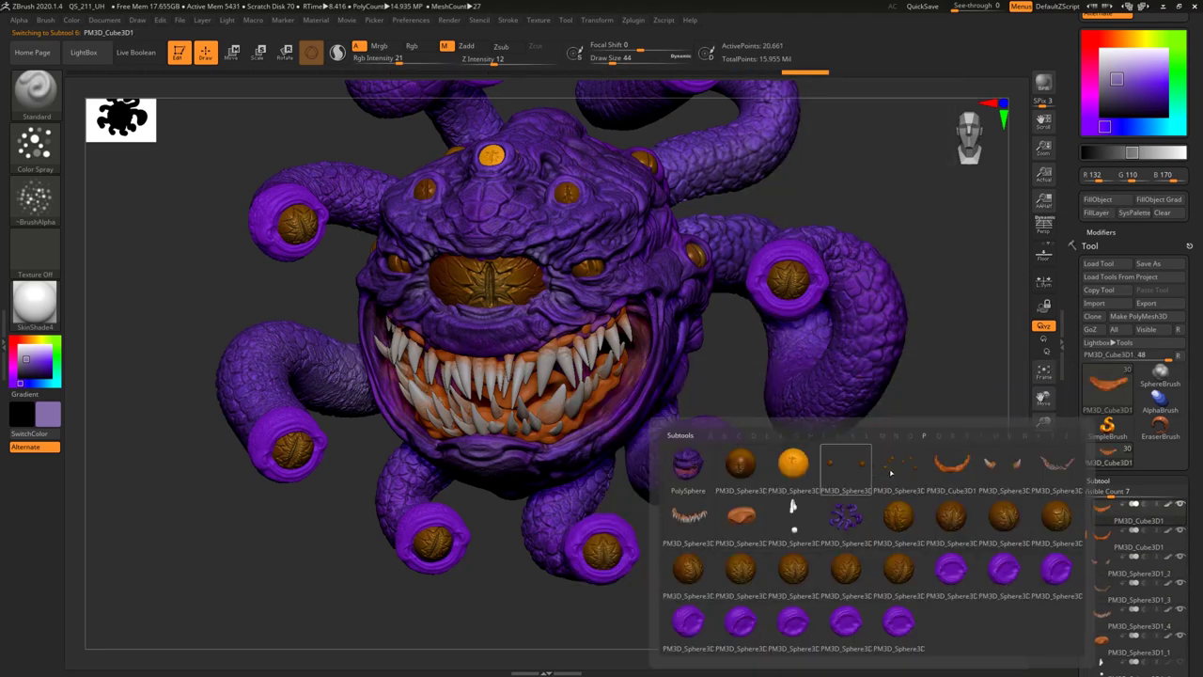
pyautogui.click(743, 518)
pyautogui.press('n')
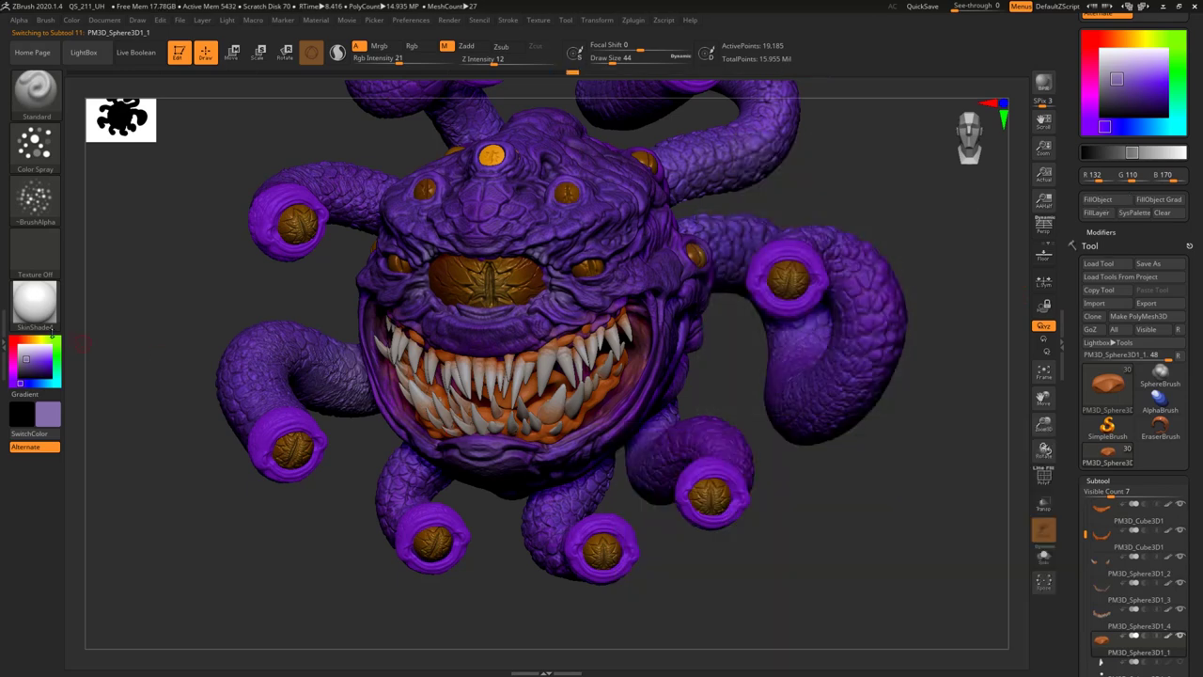
pyautogui.click(35, 302)
pyautogui.click(158, 508)
pyautogui.press('n')
pyautogui.click(879, 568)
pyautogui.click(1098, 200)
pyautogui.press('n')
pyautogui.click(850, 628)
pyautogui.click(1098, 200)
pyautogui.press('n')
pyautogui.click(899, 628)
pyautogui.click(1096, 200)
pyautogui.press('n')
pyautogui.click(1058, 570)
pyautogui.click(1098, 201)
pyautogui.press('n')
pyautogui.click(750, 626)
pyautogui.click(1100, 200)
pyautogui.press('n')
pyautogui.click(658, 627)
pyautogui.click(1104, 201)
pyautogui.press('n')
pyautogui.click(633, 628)
pyautogui.click(1102, 200)
pyautogui.press('n')
pyautogui.click(868, 628)
pyautogui.click(1101, 200)
# Select the top head eyeball PM3D_Sphere3D2 and fill it with BasicMaterial2.
pyautogui.press('n')
pyautogui.click(710, 467)
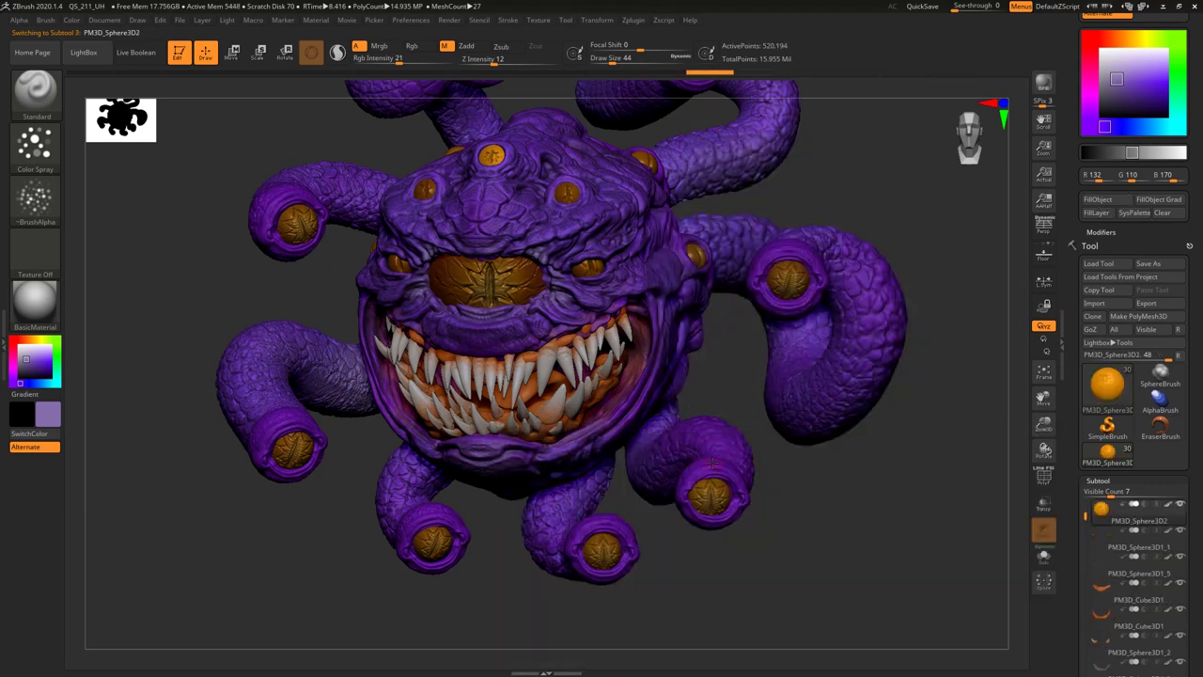
pyautogui.click(48, 313)
pyautogui.click(260, 523)
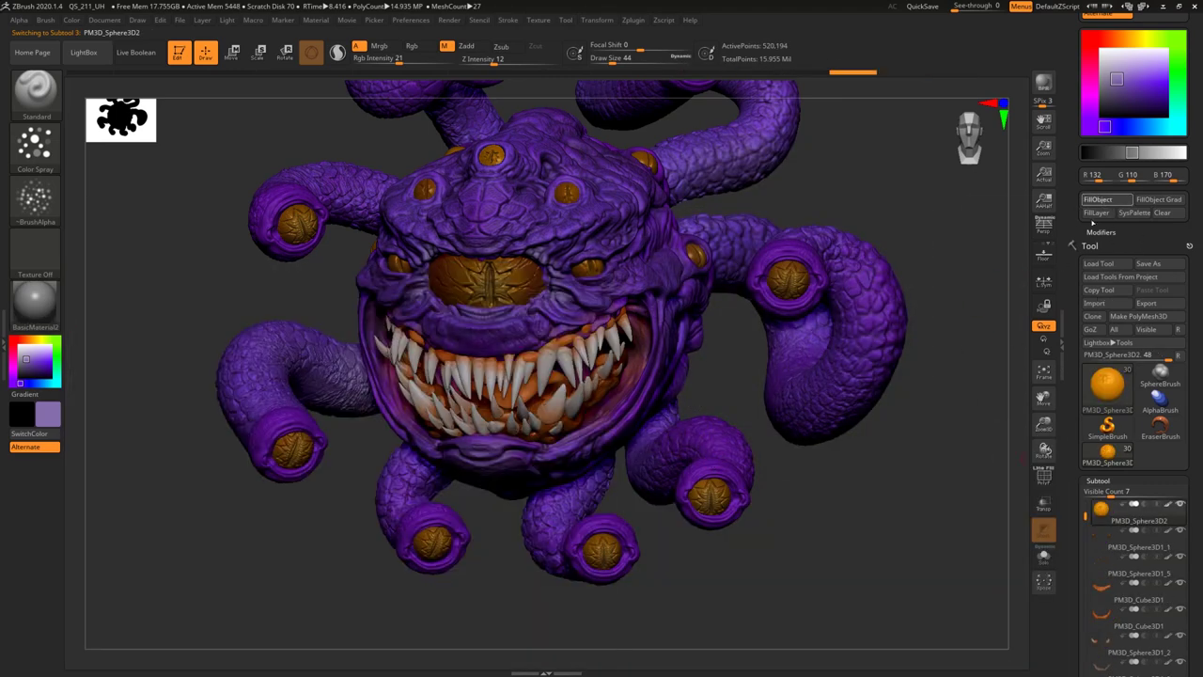
pyautogui.click(1102, 200)
# Frame the whole monster from the front and run a BPR render.
pyautogui.press('n')
pyautogui.click(560, 470)
pyautogui.keyDown('alt'); pyautogui.moveTo(959, 452); pyautogui.dragTo(940, 414); pyautogui.keyUp('alt')
pyautogui.moveTo(1006, 329); pyautogui.dragTo(969, 356)
pyautogui.click(1043, 83)
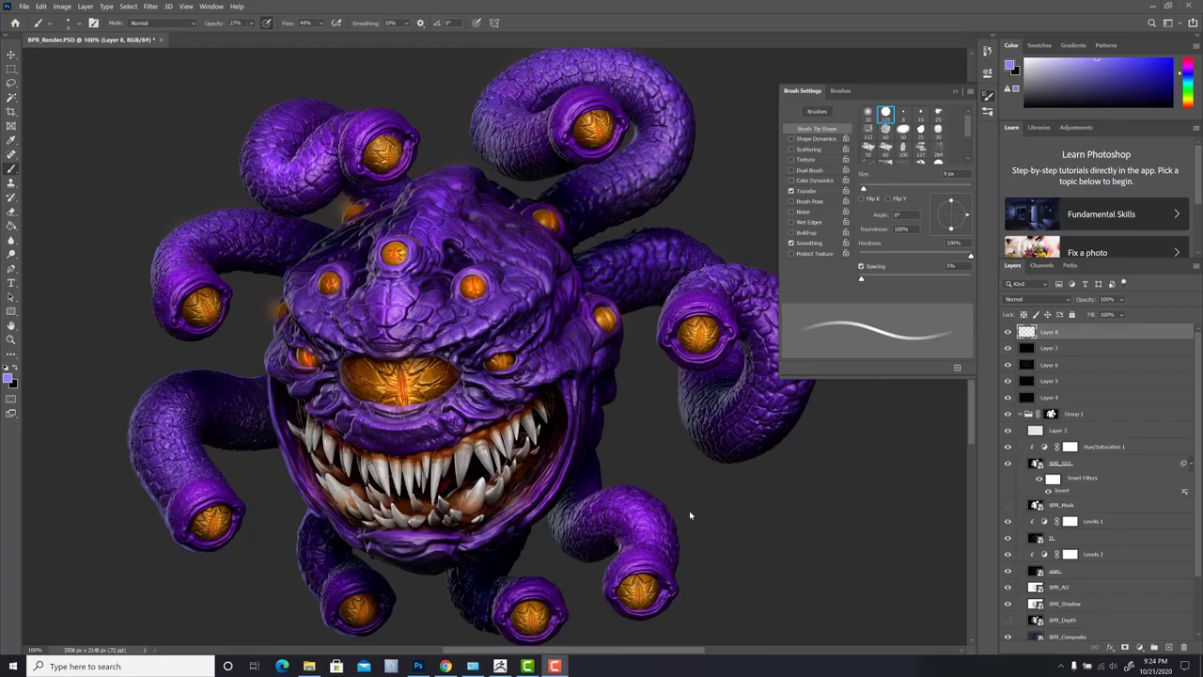
# In Photoshop, paint thin lavender rim highlights along the upper-left tentacles on Layer 8 with a 9 px brush at 27% opacity.
pyautogui.click(249, 98)
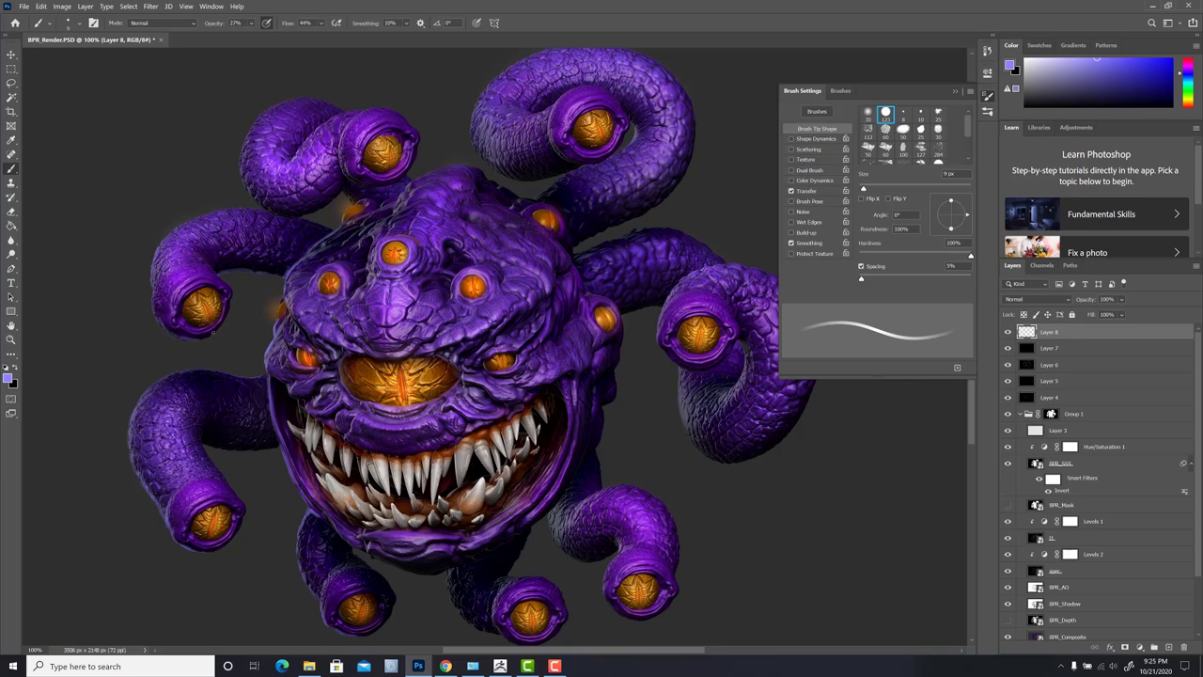
pyautogui.moveTo(187, 223)
pyautogui.mouseDown()
pyautogui.moveTo(257, 211)
pyautogui.moveTo(253, 197)
pyautogui.moveTo(300, 214)
pyautogui.moveTo(272, 210)
pyautogui.mouseUp()
pyautogui.hotkey('ctrl', 'z')
pyautogui.moveTo(320, 101); pyautogui.dragTo(332, 107)
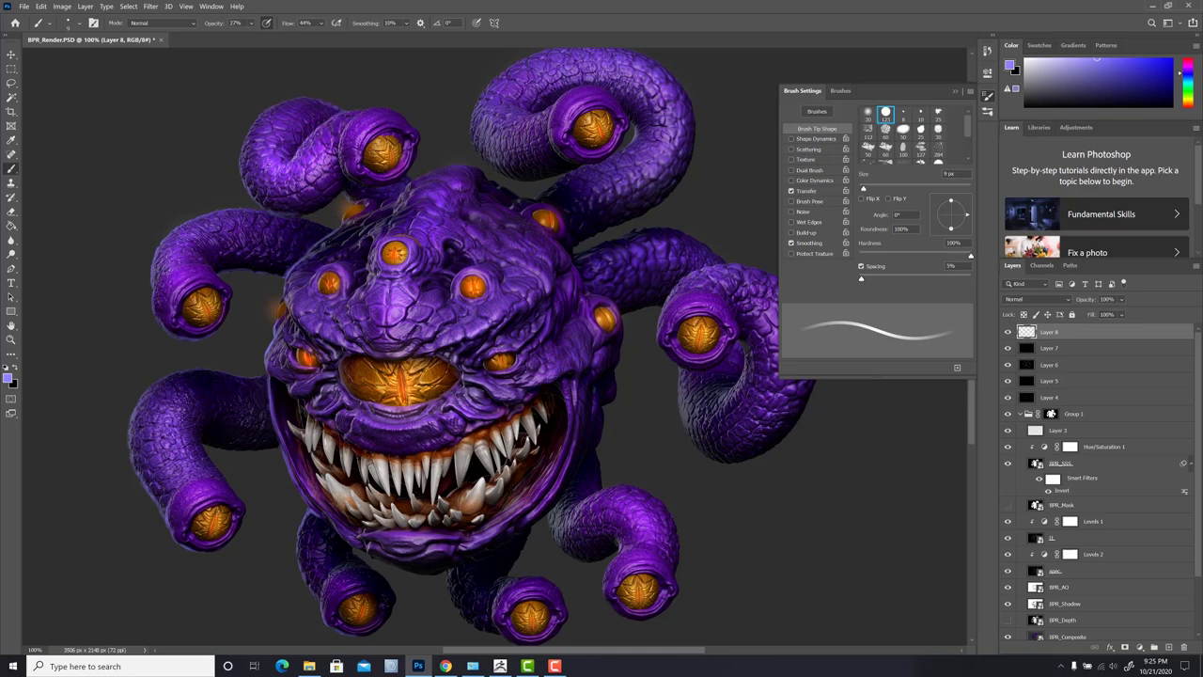
pyautogui.moveTo(343, 114)
pyautogui.mouseDown()
pyautogui.moveTo(377, 110)
pyautogui.moveTo(418, 132)
pyautogui.mouseUp()
pyautogui.moveTo(351, 182); pyautogui.dragTo(386, 187)
pyautogui.moveTo(304, 213); pyautogui.dragTo(344, 187)
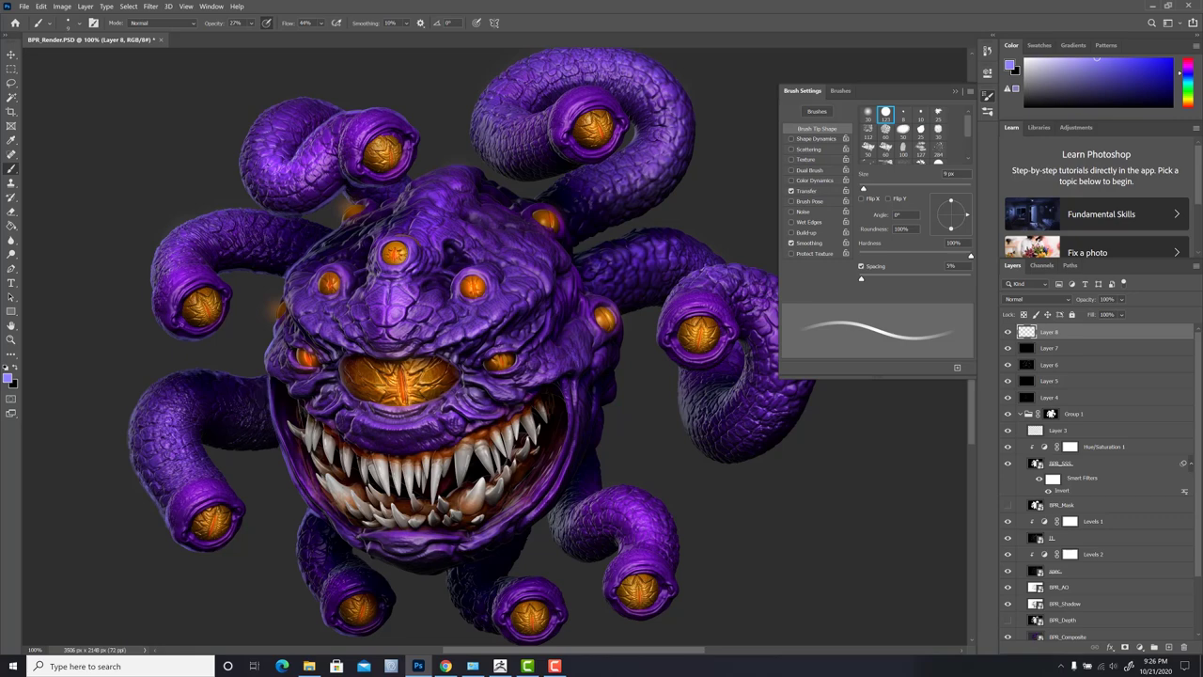
# Paint lavender rim highlights along the top of the head and the outline of the large upper-right tentacle.
pyautogui.moveTo(405, 189)
pyautogui.mouseDown()
pyautogui.moveTo(429, 174)
pyautogui.moveTo(484, 176)
pyautogui.mouseUp()
pyautogui.moveTo(536, 56)
pyautogui.mouseDown()
pyautogui.moveTo(477, 119)
pyautogui.moveTo(483, 158)
pyautogui.moveTo(510, 178)
pyautogui.moveTo(580, 167)
pyautogui.mouseUp()
pyautogui.moveTo(517, 195); pyautogui.dragTo(484, 177)
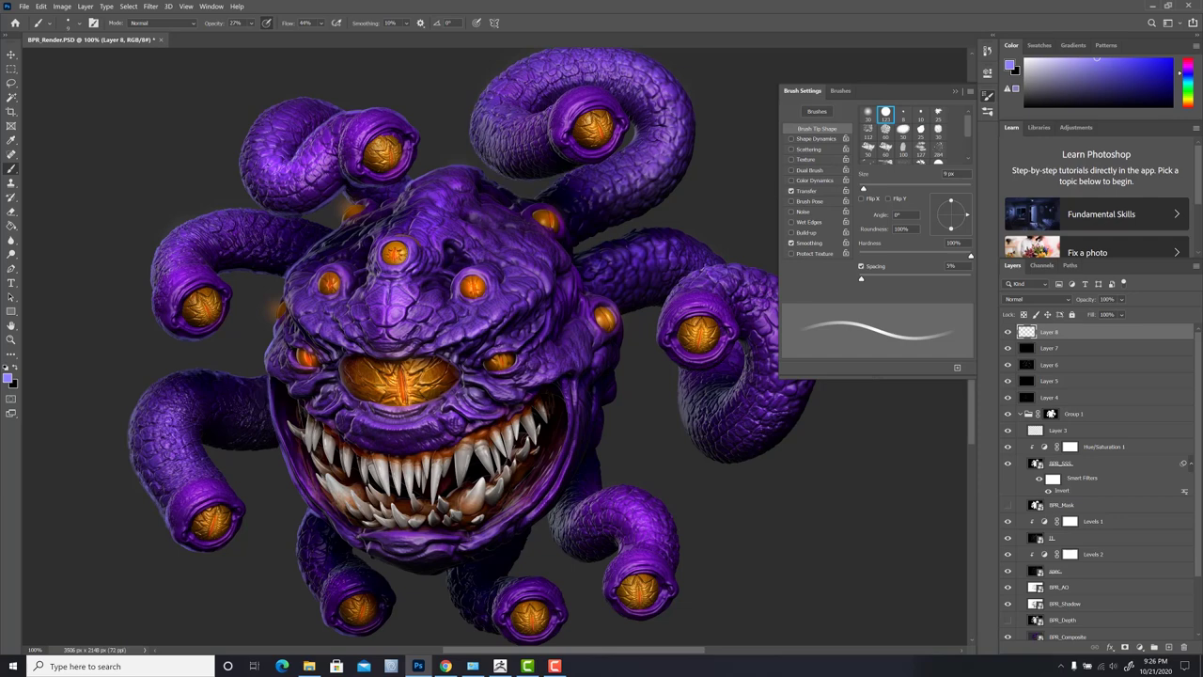
pyautogui.moveTo(480, 97); pyautogui.dragTo(529, 57)
pyautogui.moveTo(710, 150); pyautogui.dragTo(655, 183)
# Add lavender rim strokes along the right side of the head and the middle-right tentacle.
pyautogui.moveTo(515, 287)
pyautogui.mouseDown()
pyautogui.moveTo(579, 262)
pyautogui.moveTo(633, 267)
pyautogui.mouseUp()
pyautogui.moveTo(521, 277)
pyautogui.mouseDown()
pyautogui.moveTo(608, 228)
pyautogui.moveTo(634, 194)
pyautogui.mouseUp()
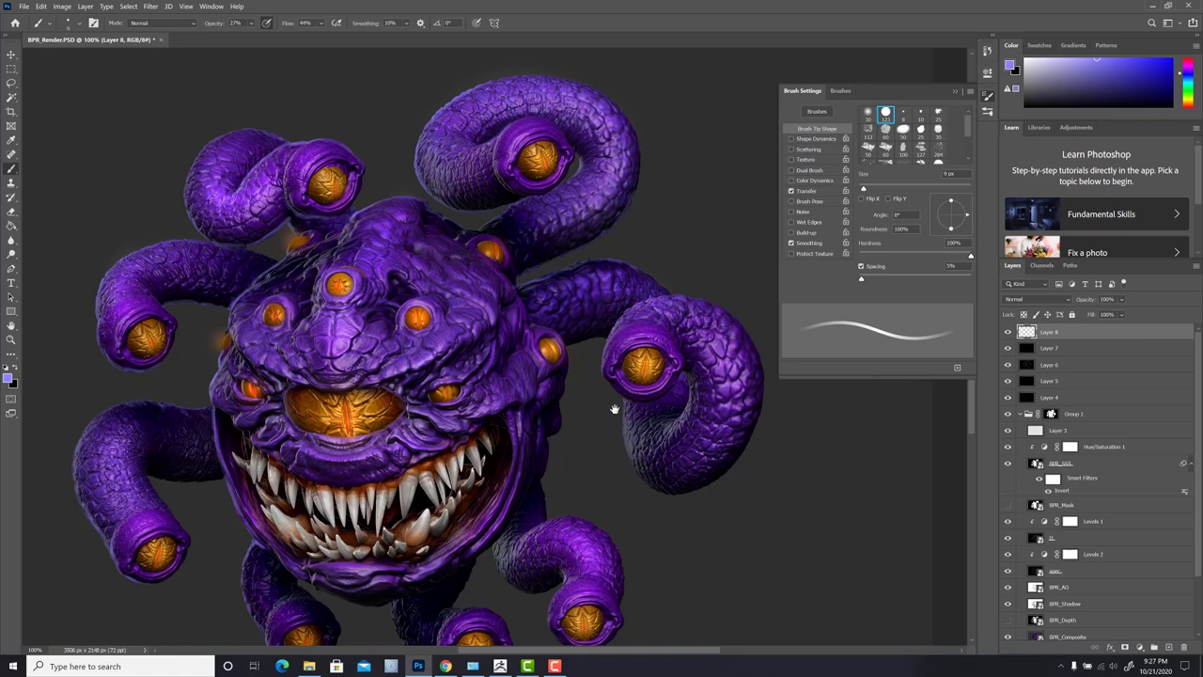
pyautogui.moveTo(611, 431); pyautogui.dragTo(615, 334)
pyautogui.moveTo(570, 259); pyautogui.dragTo(544, 387)
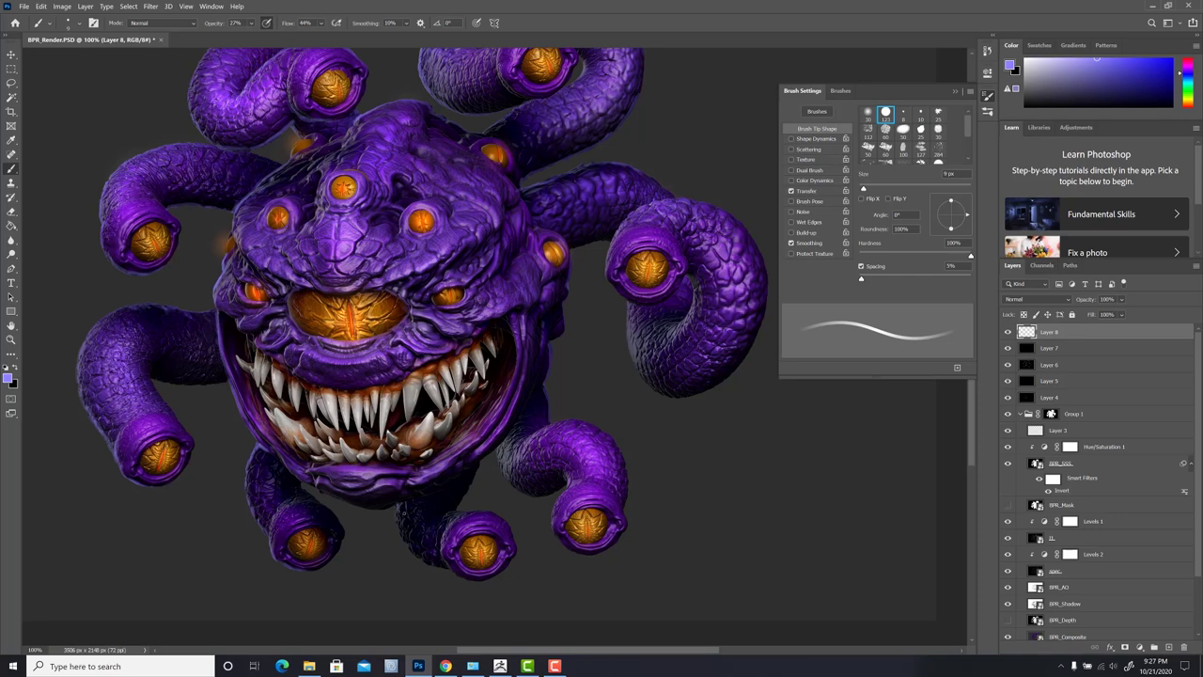
# Paint lavender rim highlights along the chin, the lower tentacles and the underside of the right tentacle.
pyautogui.moveTo(399, 516)
pyautogui.mouseDown()
pyautogui.moveTo(414, 551)
pyautogui.moveTo(473, 580)
pyautogui.mouseUp()
pyautogui.moveTo(299, 484)
pyautogui.mouseDown()
pyautogui.moveTo(325, 508)
pyautogui.moveTo(331, 496)
pyautogui.moveTo(402, 504)
pyautogui.mouseUp()
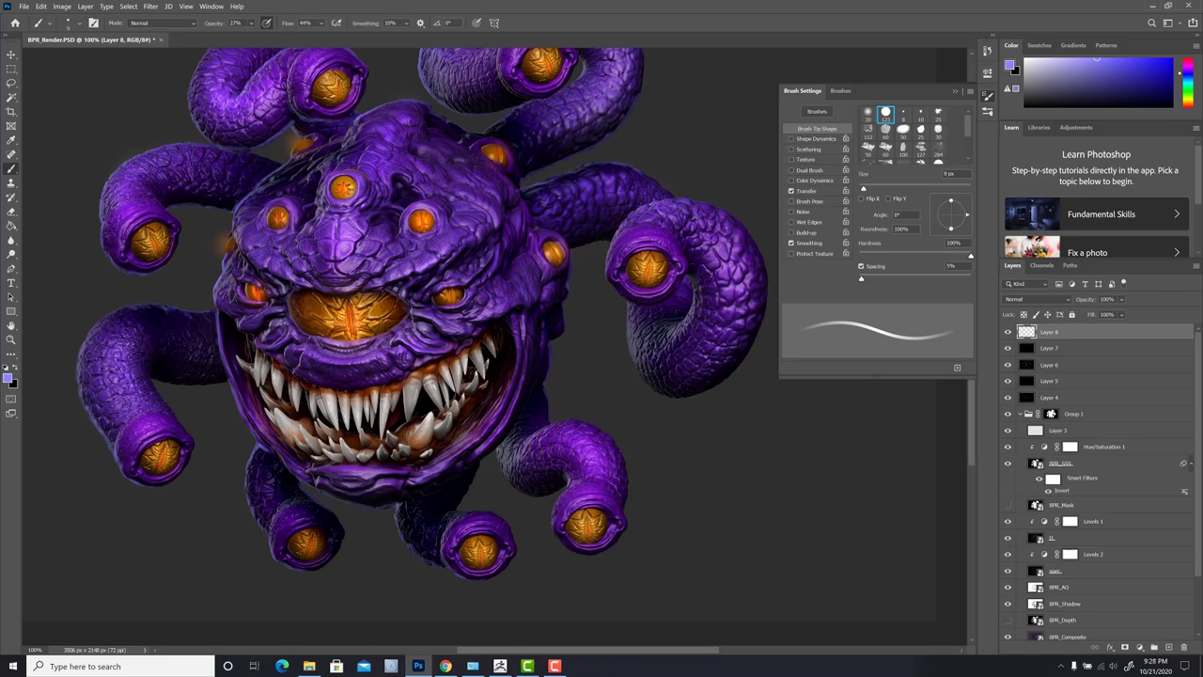
pyautogui.moveTo(498, 446)
pyautogui.mouseDown()
pyautogui.moveTo(509, 484)
pyautogui.moveTo(542, 495)
pyautogui.moveTo(567, 472)
pyautogui.moveTo(555, 475)
pyautogui.mouseUp()
pyautogui.moveTo(628, 332)
pyautogui.mouseDown()
pyautogui.moveTo(630, 357)
pyautogui.moveTo(672, 396)
pyautogui.moveTo(737, 367)
pyautogui.mouseUp()
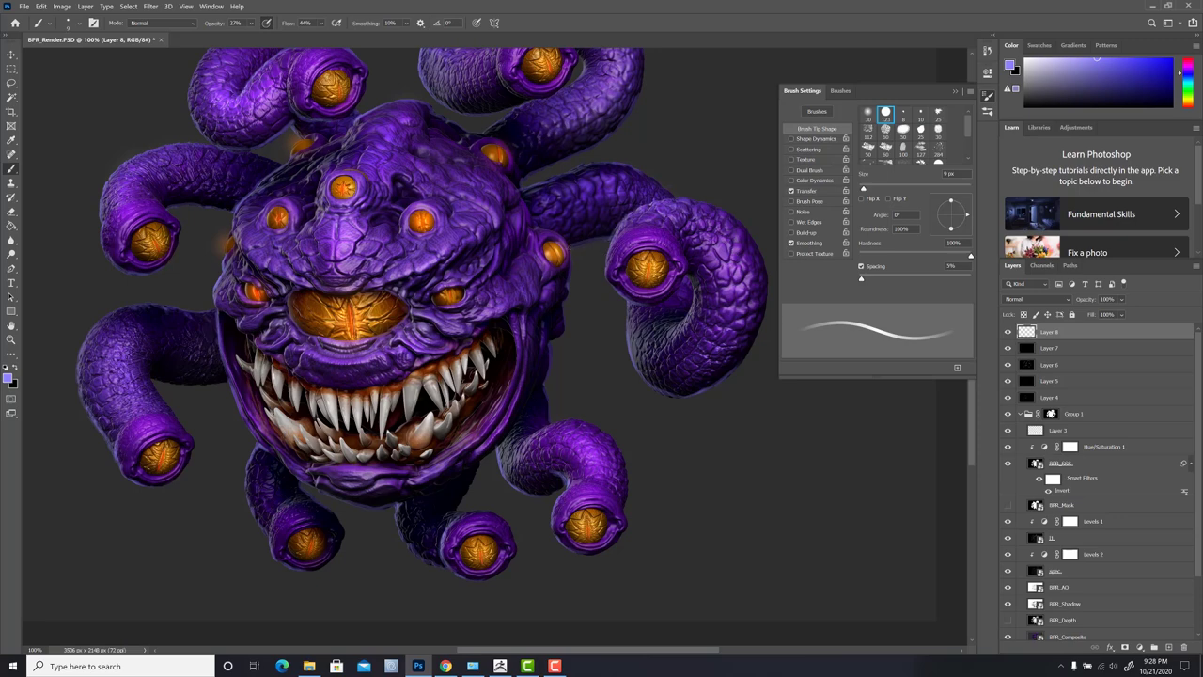
# Touch up the lavender rim highlights on the two upper tentacles.
pyautogui.moveTo(583, 181); pyautogui.dragTo(604, 265)
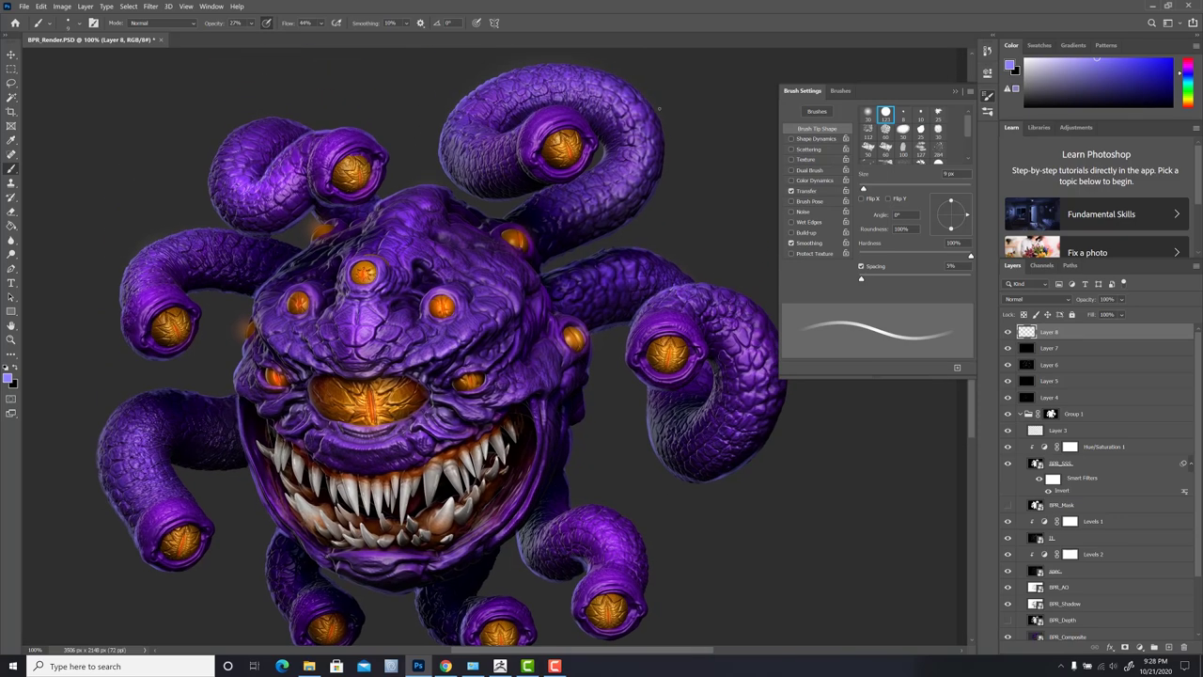
pyautogui.moveTo(598, 68); pyautogui.dragTo(508, 72)
pyautogui.moveTo(343, 237)
pyautogui.mouseDown()
pyautogui.moveTo(363, 175)
pyautogui.moveTo(292, 187)
pyautogui.moveTo(292, 177)
pyautogui.mouseUp()
pyautogui.moveTo(609, 255); pyautogui.dragTo(569, 188)
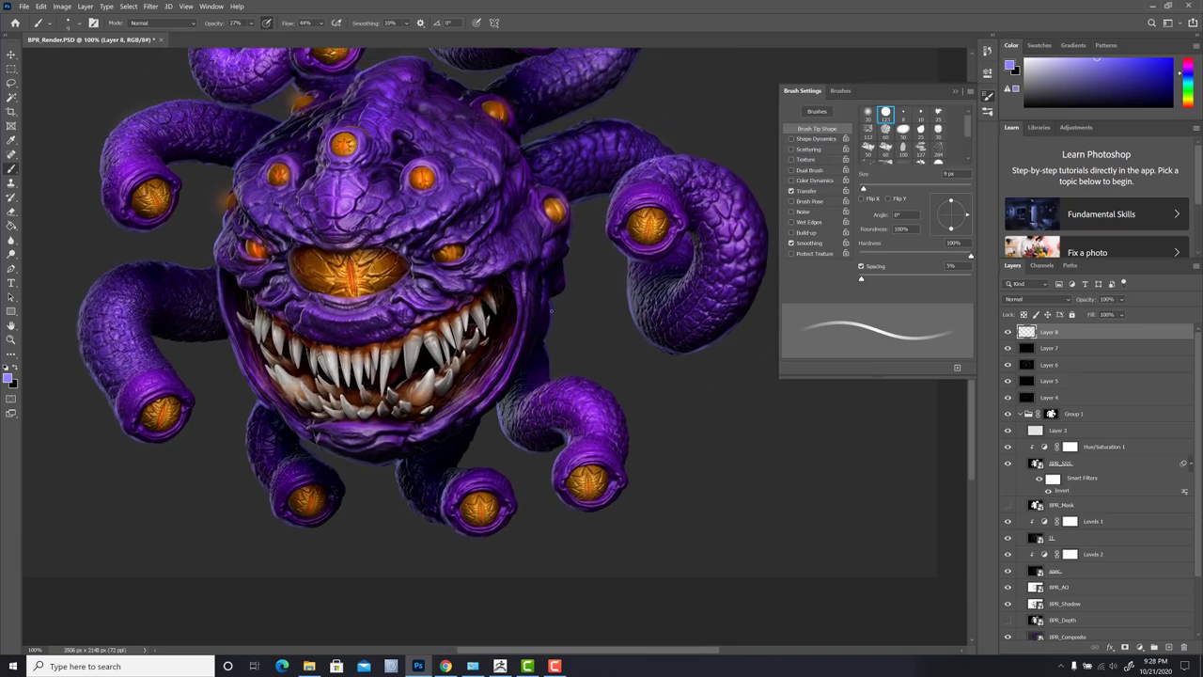
# Compare the image with and without Layer 8, and check the rim highlights across the whole composition.
pyautogui.click(1008, 333)
pyautogui.click(1009, 333)
pyautogui.moveTo(666, 395); pyautogui.dragTo(716, 473)
pyautogui.press('z')
pyautogui.keyDown('alt'); pyautogui.click(651, 408); pyautogui.keyUp('alt')
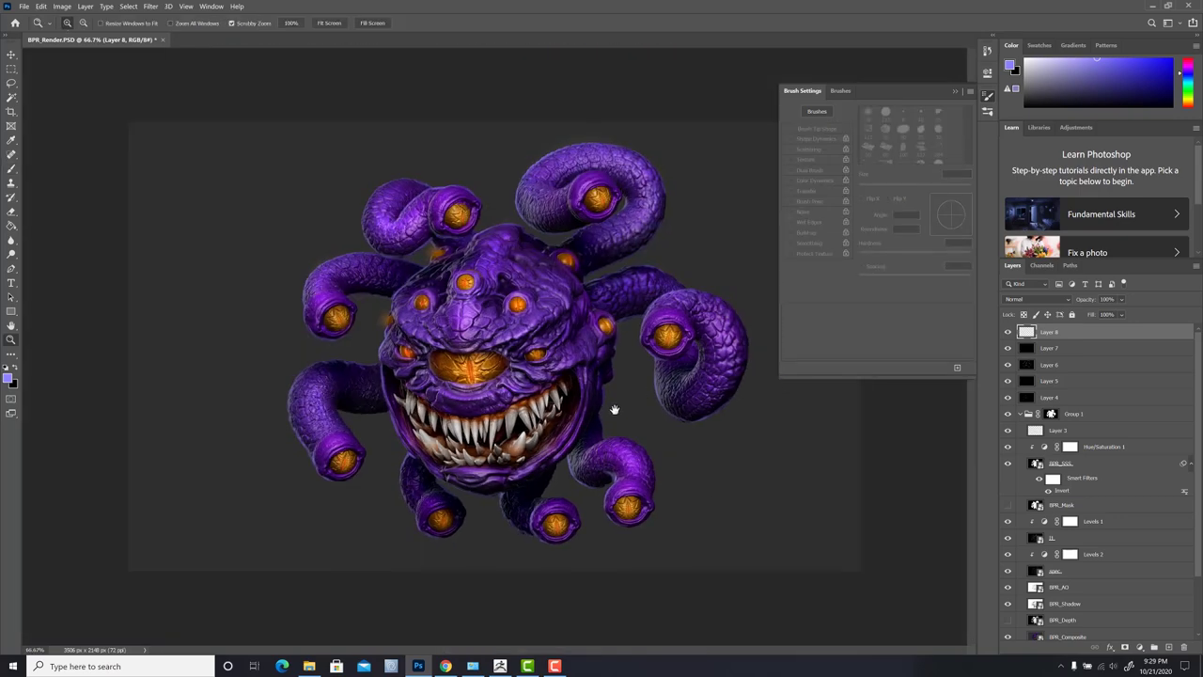
pyautogui.click(467, 335)
pyautogui.press('b')
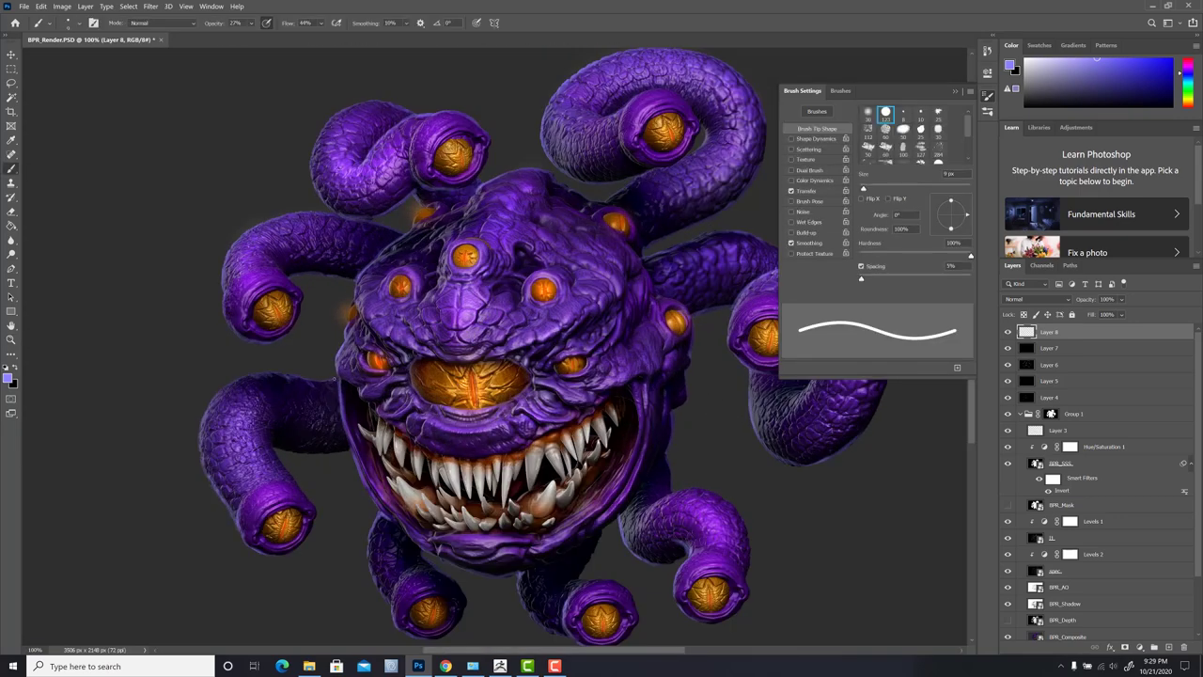
# Extend the lavender rim highlights along the lower-left and middle-left tentacles, undoing a stroke beside the central eye.
pyautogui.moveTo(334, 378); pyautogui.dragTo(273, 378)
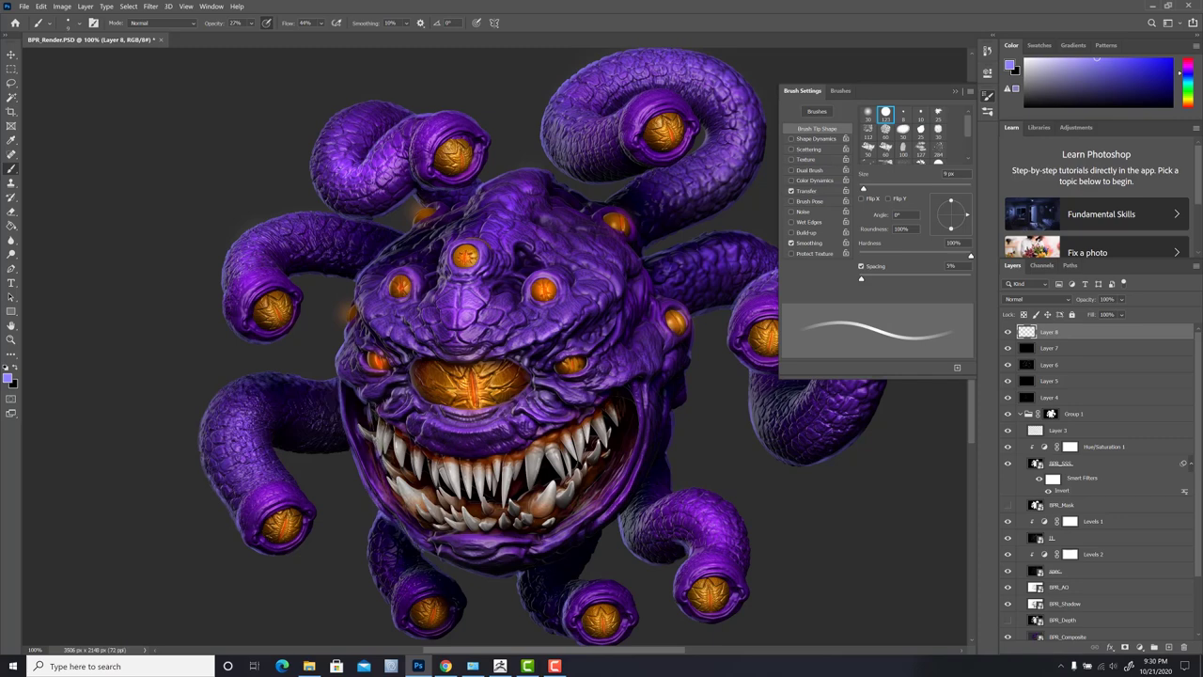
pyautogui.moveTo(411, 363); pyautogui.dragTo(411, 387)
pyautogui.hotkey('ctrl', 'z')
pyautogui.moveTo(299, 315)
pyautogui.mouseDown()
pyautogui.moveTo(290, 330)
pyautogui.moveTo(298, 308)
pyautogui.mouseUp()
pyautogui.moveTo(260, 228); pyautogui.dragTo(292, 218)
# Choose a paler lavender foreground colour and paint rim highlights along the left edge of the head.
pyautogui.click(9, 378)
pyautogui.click(498, 164)
pyautogui.click(706, 156)
pyautogui.moveTo(341, 347); pyautogui.dragTo(340, 365)
pyautogui.moveTo(362, 311); pyautogui.dragTo(352, 329)
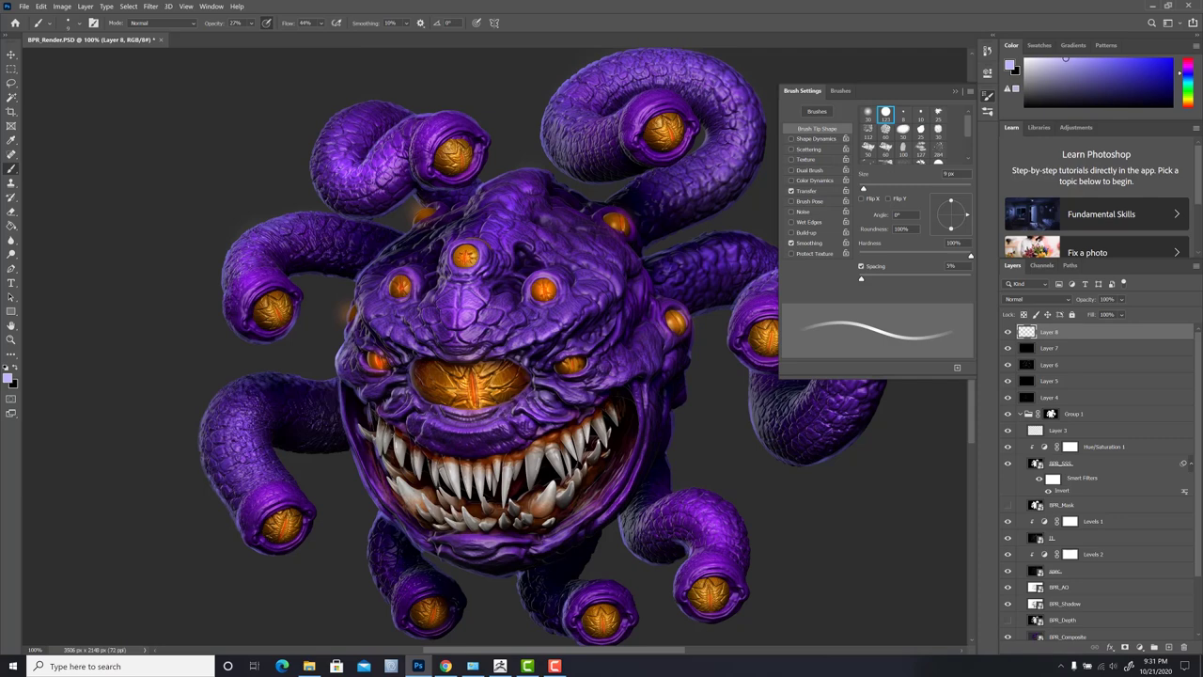
# Add a fine stroke over the left teeth, then sample light grey from the lower teeth and reduce the brush to 7 px.
pyautogui.moveTo(395, 452)
pyautogui.mouseDown()
pyautogui.moveTo(392, 424)
pyautogui.moveTo(432, 476)
pyautogui.moveTo(377, 485)
pyautogui.moveTo(397, 495)
pyautogui.mouseUp()
pyautogui.keyDown('alt'); pyautogui.click(549, 500); pyautogui.keyUp('alt')
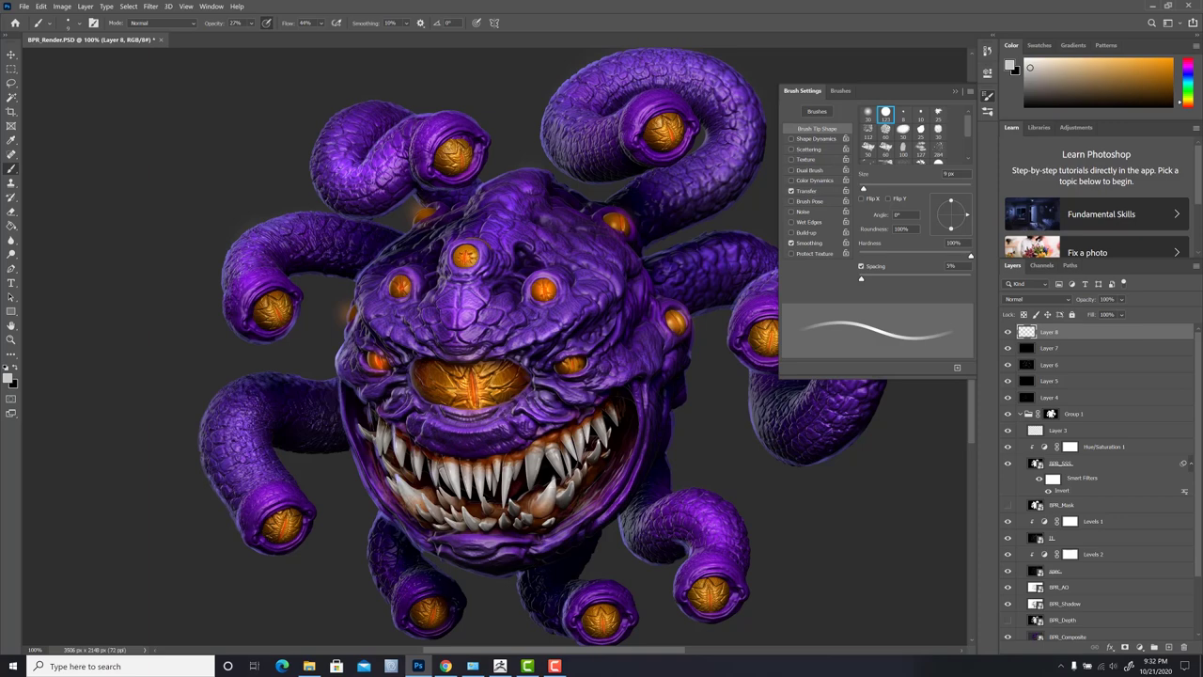
pyautogui.press('d')
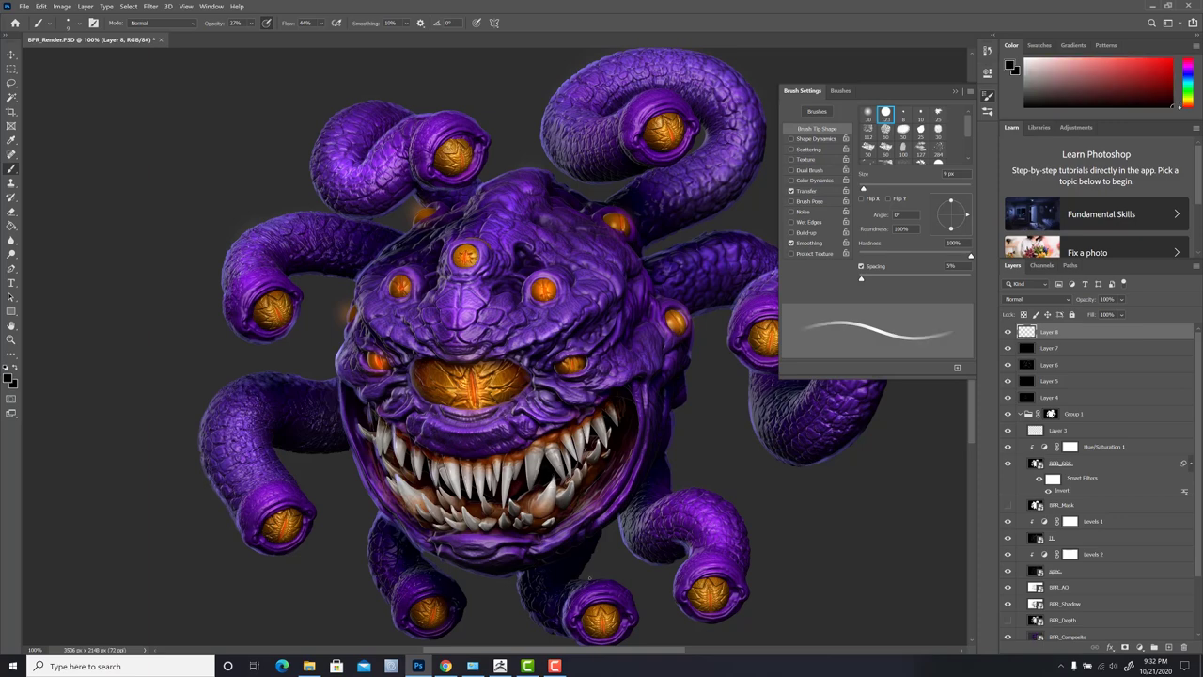
pyautogui.keyDown('alt'); pyautogui.click(548, 516); pyautogui.keyUp('alt')
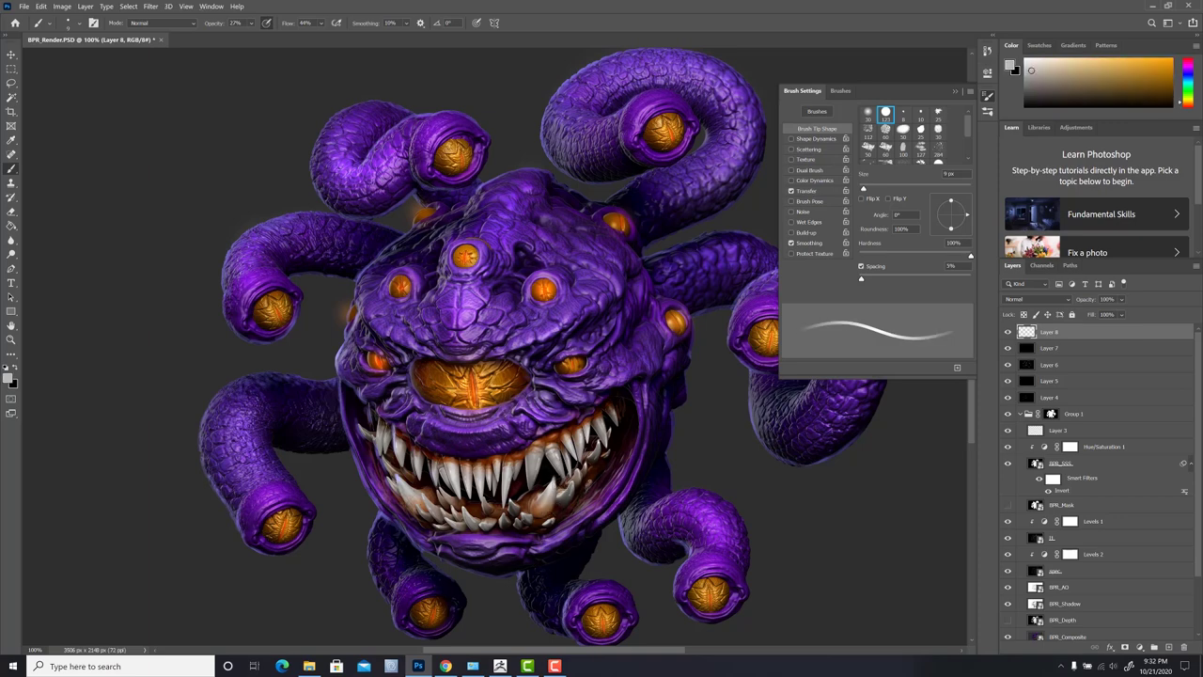
pyautogui.press('[')
pyautogui.press('[')
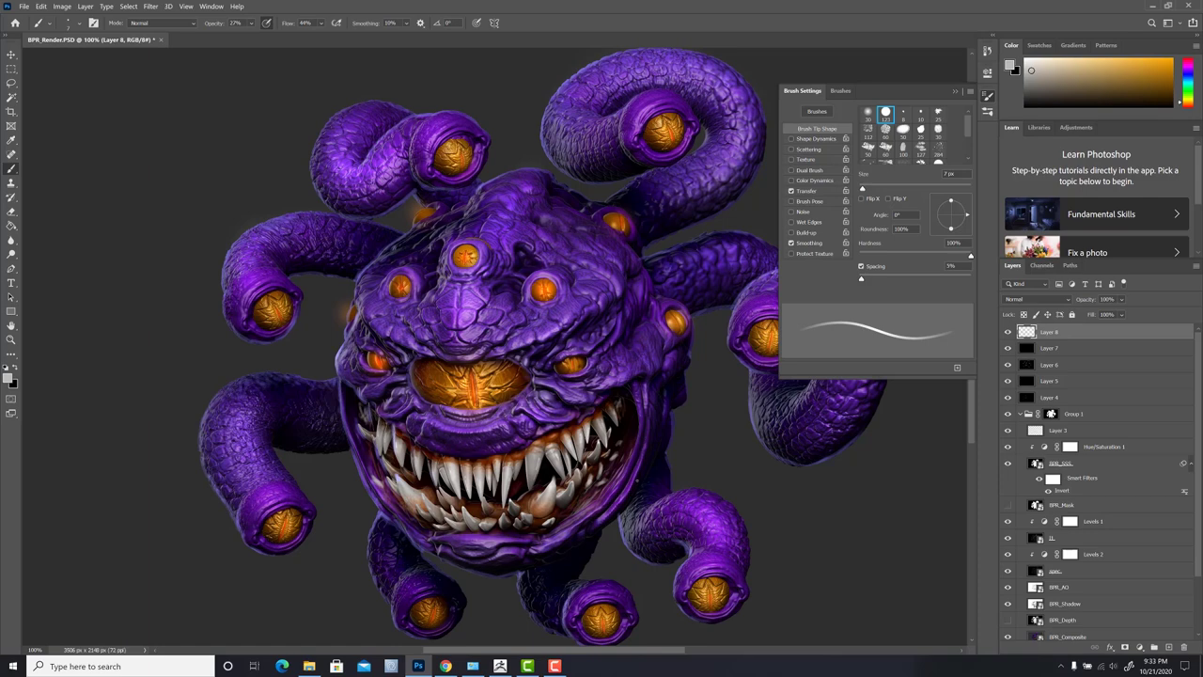
# Sample a light purple from the brow ridge and paint thin highlights around the lids of the large central eye.
pyautogui.keyDown('alt'); pyautogui.click(455, 403); pyautogui.keyUp('alt')
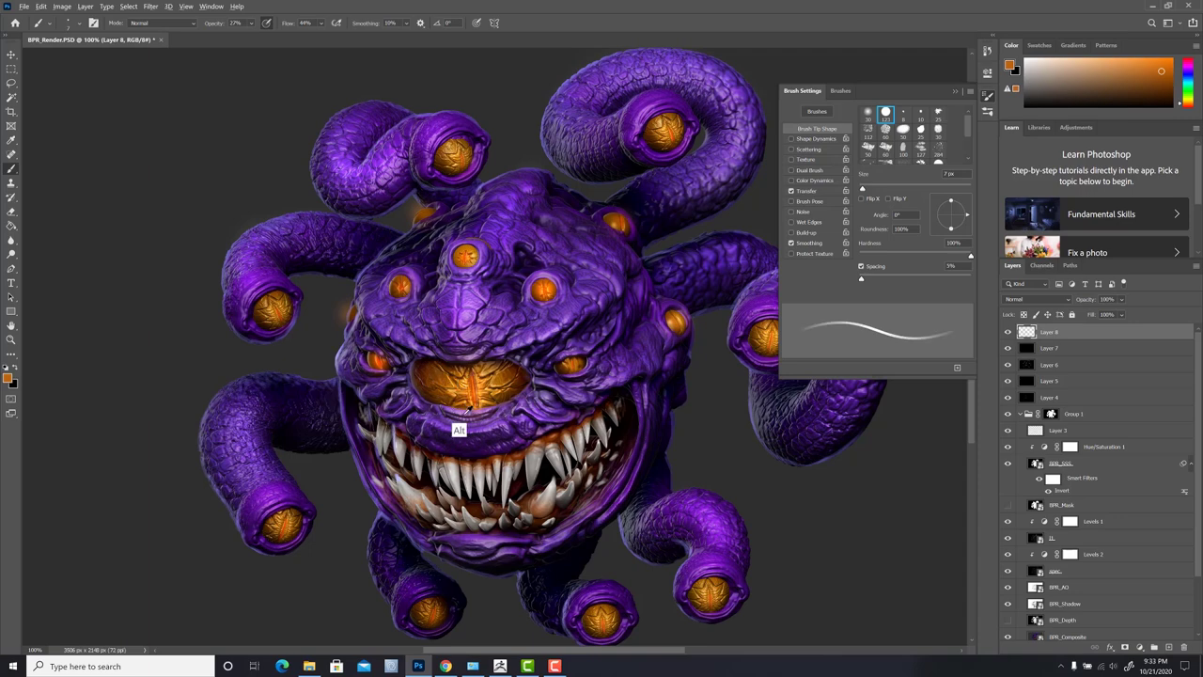
pyautogui.keyDown('alt'); pyautogui.click(467, 318); pyautogui.keyUp('alt')
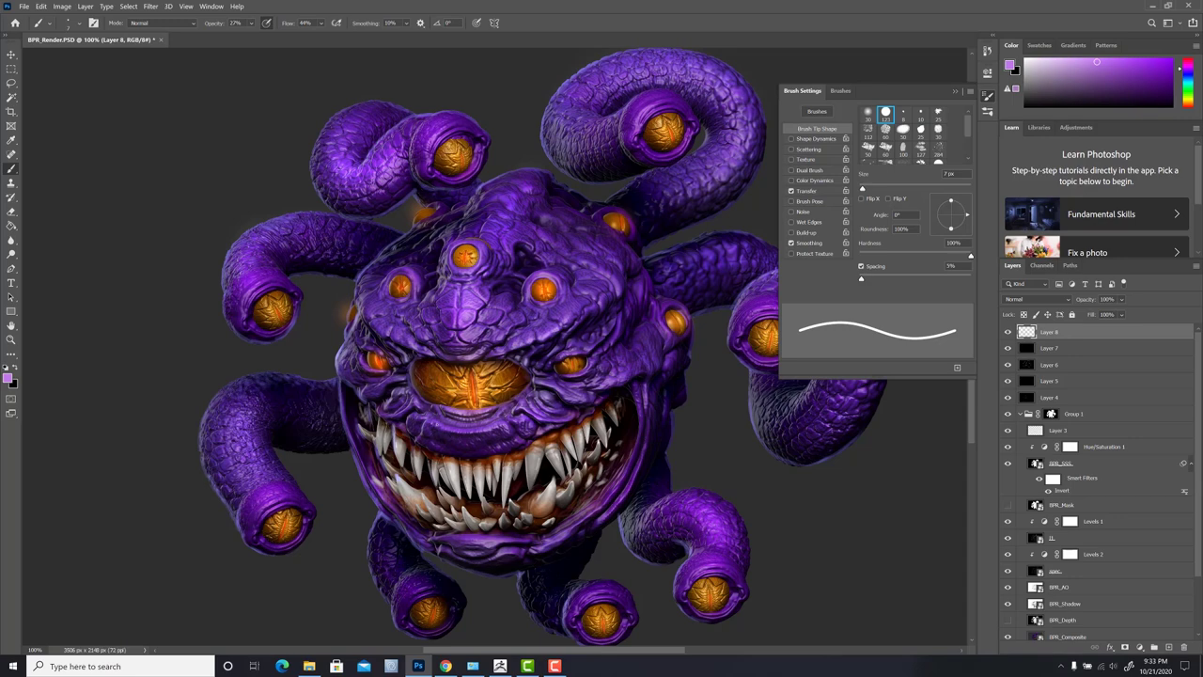
pyautogui.moveTo(461, 423); pyautogui.dragTo(451, 414)
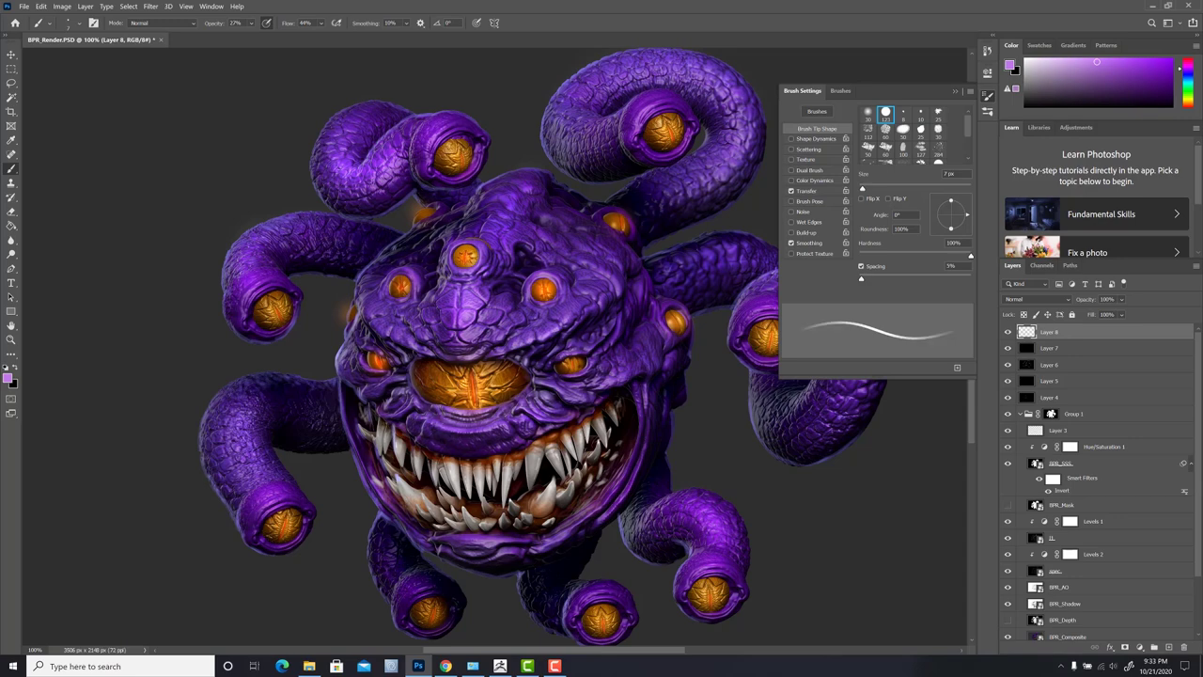
pyautogui.moveTo(428, 404); pyautogui.dragTo(417, 395)
pyautogui.moveTo(502, 407); pyautogui.dragTo(520, 393)
pyautogui.moveTo(407, 372)
pyautogui.mouseDown()
pyautogui.moveTo(405, 383)
pyautogui.moveTo(393, 375)
pyautogui.moveTo(419, 357)
pyautogui.mouseUp()
pyautogui.moveTo(517, 363)
pyautogui.mouseDown()
pyautogui.moveTo(536, 372)
pyautogui.moveTo(517, 363)
pyautogui.mouseUp()
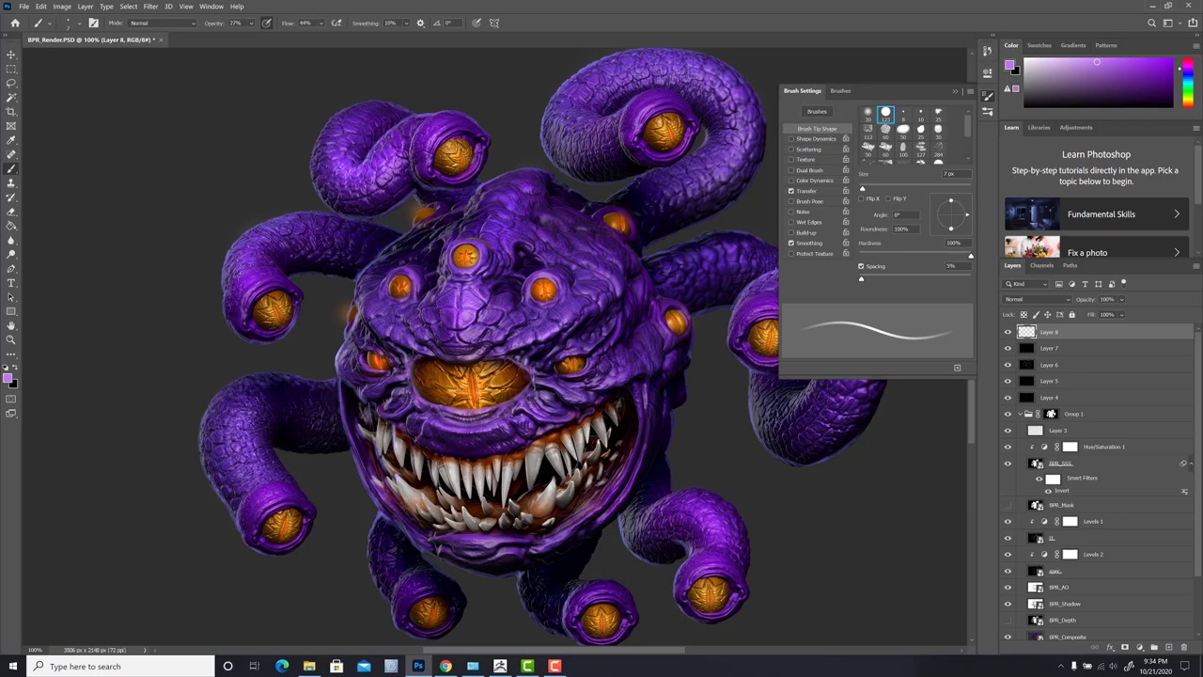
# Highlight the brow ridge, the left jaw edge and the lower-left tentacle with purples sampled from the skin.
pyautogui.keyDown('alt'); pyautogui.click(466, 329); pyautogui.keyUp('alt')
pyautogui.moveTo(473, 318); pyautogui.dragTo(466, 344)
pyautogui.keyDown('alt'); pyautogui.click(385, 181); pyautogui.keyUp('alt')
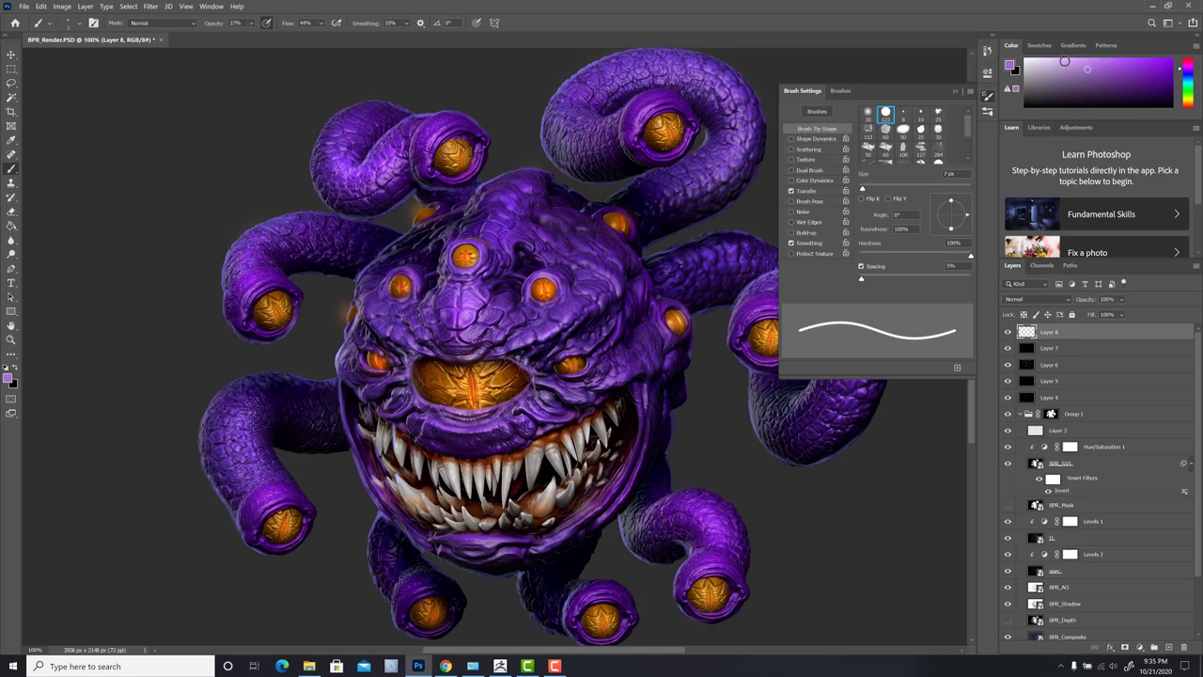
pyautogui.moveTo(360, 469); pyautogui.dragTo(370, 496)
pyautogui.moveTo(273, 445); pyautogui.dragTo(279, 461)
pyautogui.moveTo(220, 396); pyautogui.dragTo(274, 372)
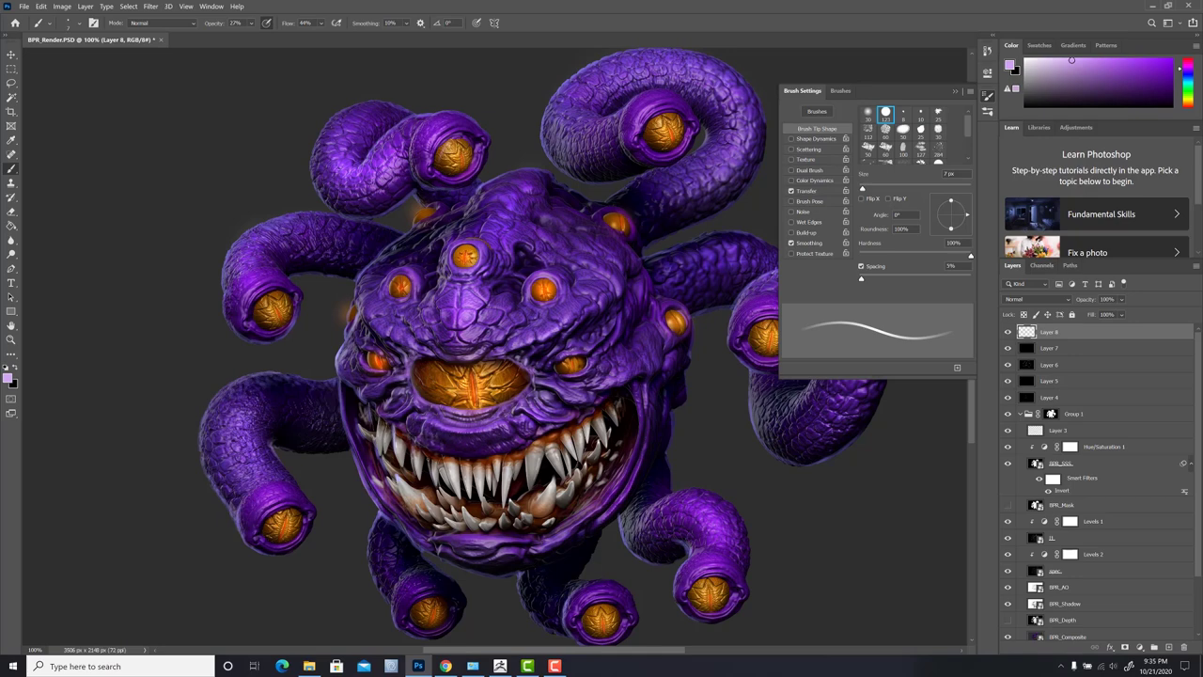
# Paint thin light-purple saliva strands between the upper and lower teeth and down to the lower lip.
pyautogui.moveTo(524, 467); pyautogui.dragTo(521, 501)
pyautogui.moveTo(625, 403)
pyautogui.mouseDown()
pyautogui.moveTo(620, 461)
pyautogui.moveTo(628, 442)
pyautogui.mouseUp()
pyautogui.moveTo(389, 441); pyautogui.dragTo(395, 502)
pyautogui.moveTo(369, 412)
pyautogui.mouseDown()
pyautogui.moveTo(378, 470)
pyautogui.moveTo(377, 450)
pyautogui.mouseUp()
pyautogui.moveTo(366, 438); pyautogui.dragTo(372, 465)
pyautogui.moveTo(357, 398); pyautogui.dragTo(364, 441)
pyautogui.moveTo(547, 455); pyautogui.dragTo(540, 481)
pyautogui.moveTo(542, 465)
pyautogui.mouseDown()
pyautogui.moveTo(538, 492)
pyautogui.moveTo(495, 507)
pyautogui.moveTo(505, 538)
pyautogui.mouseUp()
pyautogui.moveTo(482, 536)
pyautogui.mouseDown()
pyautogui.moveTo(503, 536)
pyautogui.moveTo(444, 562)
pyautogui.moveTo(423, 534)
pyautogui.moveTo(427, 506)
pyautogui.moveTo(460, 518)
pyautogui.moveTo(463, 533)
pyautogui.mouseUp()
# Pick a paler lavender, reduce the brush to 5 px and add finer saliva strands across the left and centre teeth.
pyautogui.click(1054, 62)
pyautogui.moveTo(438, 507)
pyautogui.mouseDown()
pyautogui.moveTo(424, 460)
pyautogui.moveTo(373, 438)
pyautogui.mouseUp()
pyautogui.press('[')
pyautogui.press('[')
pyautogui.moveTo(511, 477); pyautogui.dragTo(524, 518)
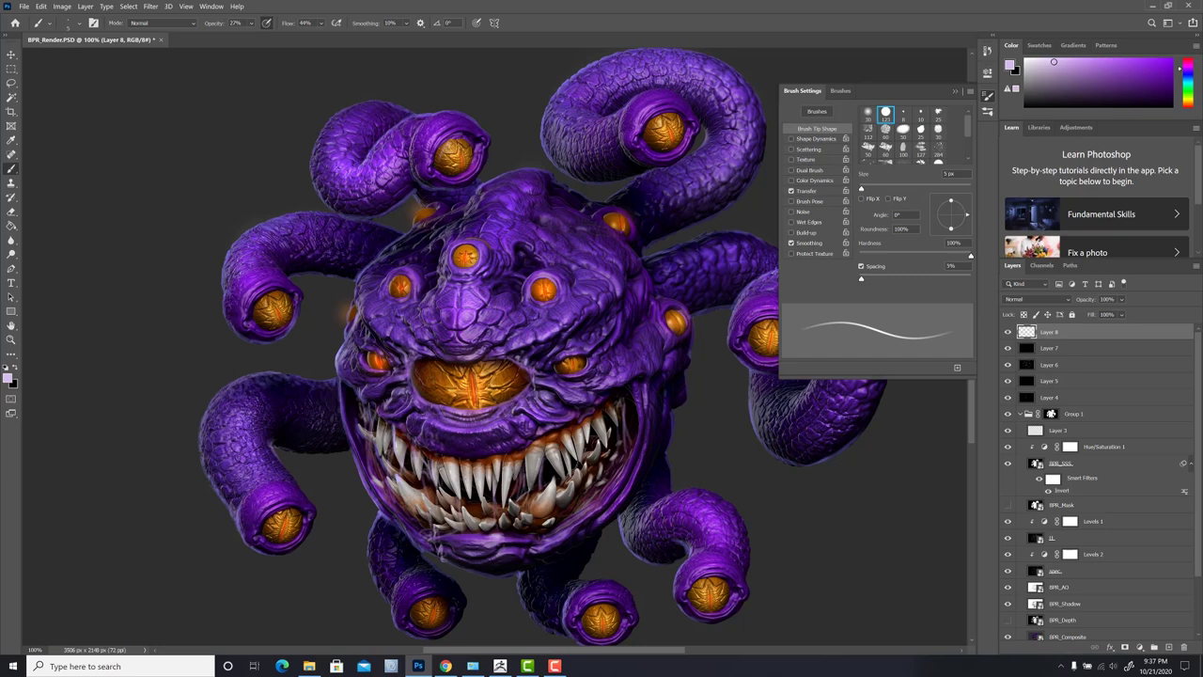
pyautogui.moveTo(450, 490); pyautogui.dragTo(448, 528)
# Paint fine pale strands between the teeth toward the right corner of the mouth.
pyautogui.moveTo(551, 461); pyautogui.dragTo(554, 482)
pyautogui.moveTo(558, 440); pyautogui.dragTo(563, 451)
pyautogui.moveTo(566, 475); pyautogui.dragTo(550, 519)
pyautogui.moveTo(564, 503); pyautogui.dragTo(559, 518)
pyautogui.moveTo(607, 416); pyautogui.dragTo(604, 465)
pyautogui.moveTo(610, 437); pyautogui.dragTo(594, 492)
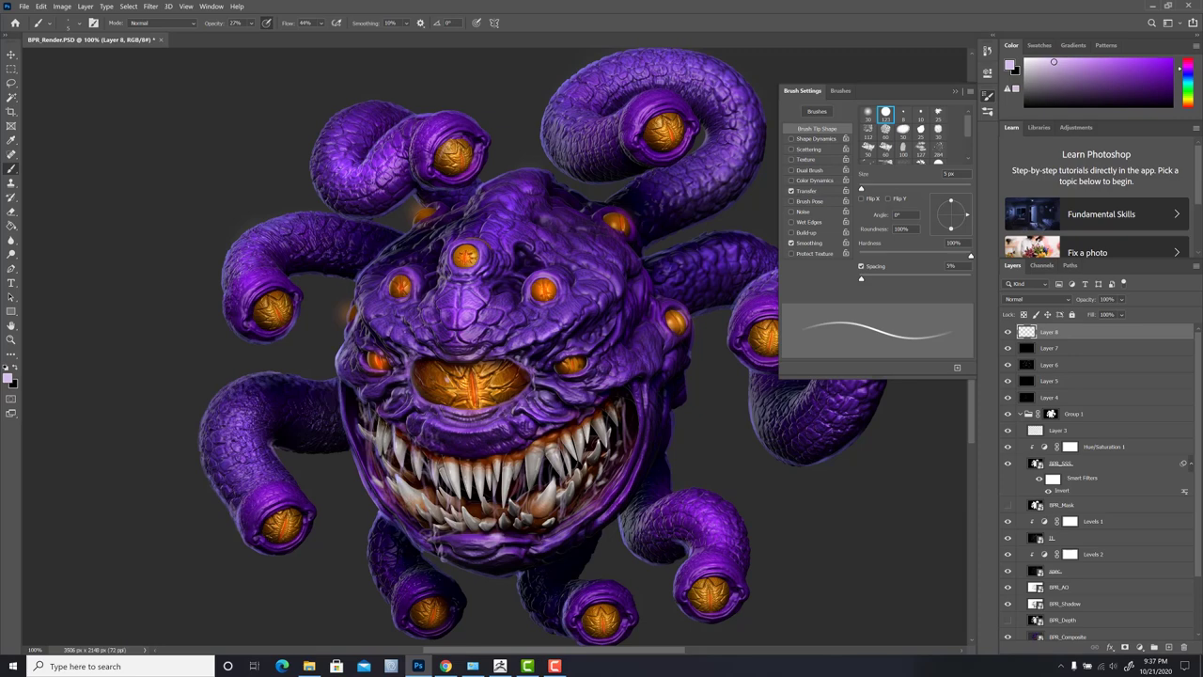
# Paint thin slime strands between the head and the left tentacles and beneath the upper-right tentacle.
pyautogui.moveTo(389, 215); pyautogui.dragTo(386, 239)
pyautogui.moveTo(416, 190); pyautogui.dragTo(421, 222)
pyautogui.moveTo(580, 177)
pyautogui.mouseDown()
pyautogui.moveTo(584, 208)
pyautogui.moveTo(591, 183)
pyautogui.mouseUp()
pyautogui.moveTo(353, 466); pyautogui.dragTo(340, 451)
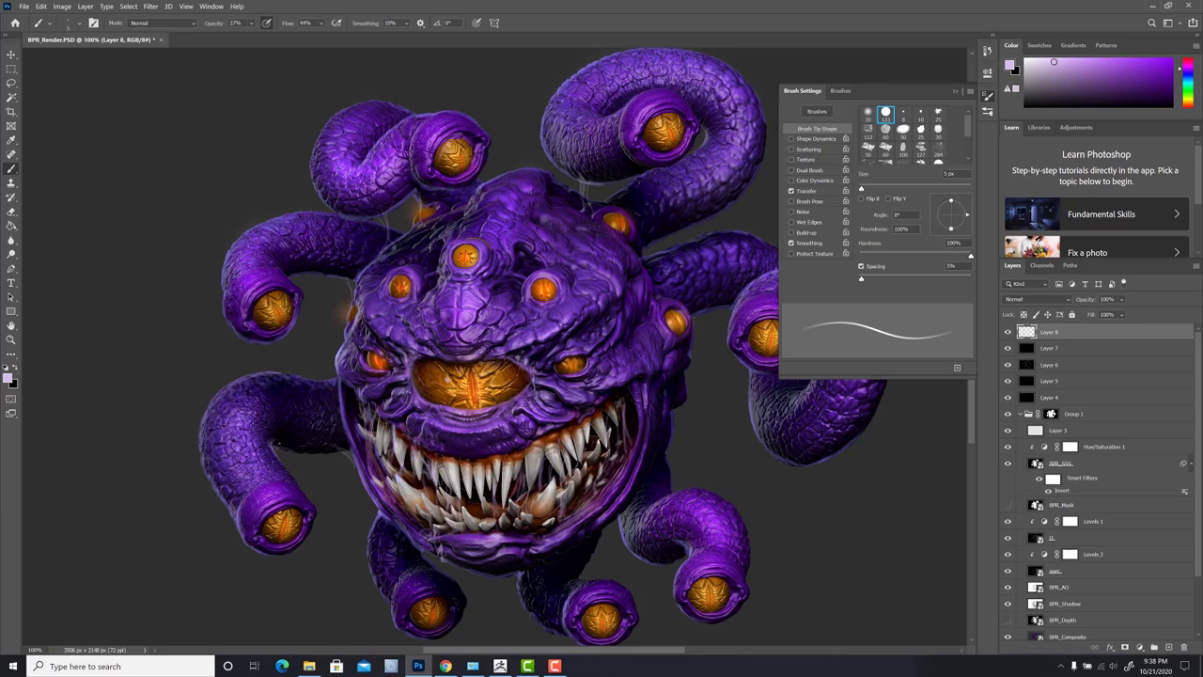
# Add hanging slime strands beside the right side eye and at the base of the middle-right tentacle.
pyautogui.moveTo(714, 400); pyautogui.dragTo(630, 372)
pyautogui.moveTo(617, 284); pyautogui.dragTo(610, 315)
pyautogui.moveTo(583, 208); pyautogui.dragTo(573, 224)
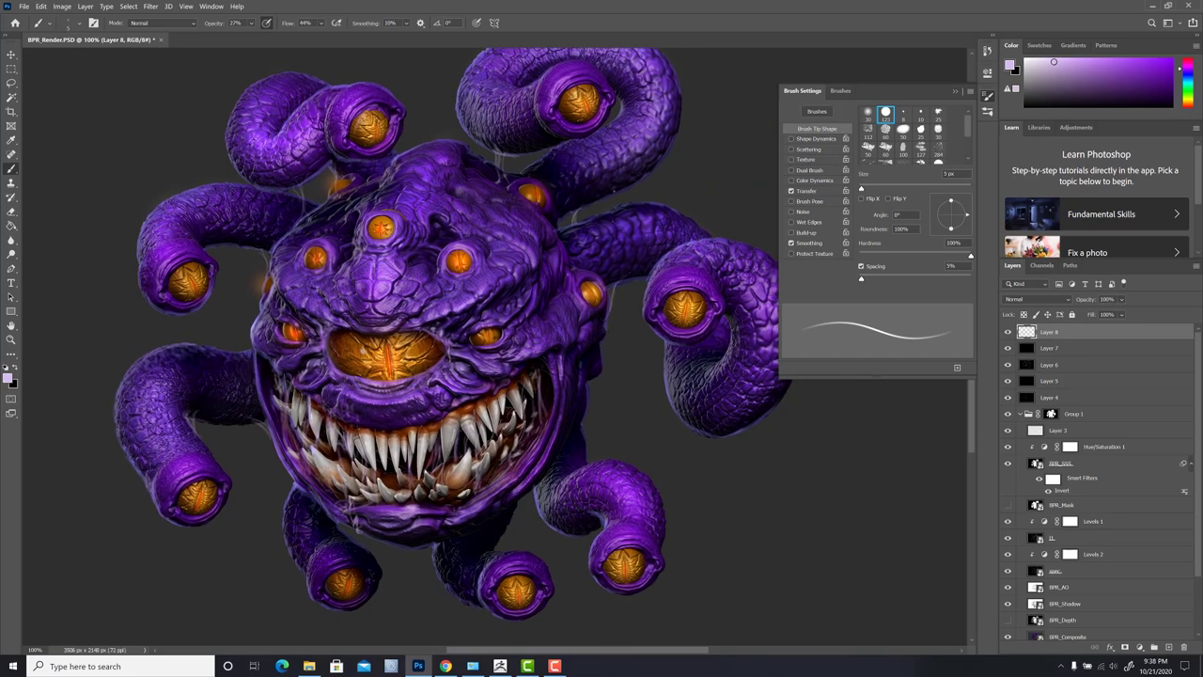
# Paint slime strands from the jaw to the lower-right tentacle and inside the curl of the middle-right tentacle.
pyautogui.moveTo(573, 390); pyautogui.dragTo(566, 308)
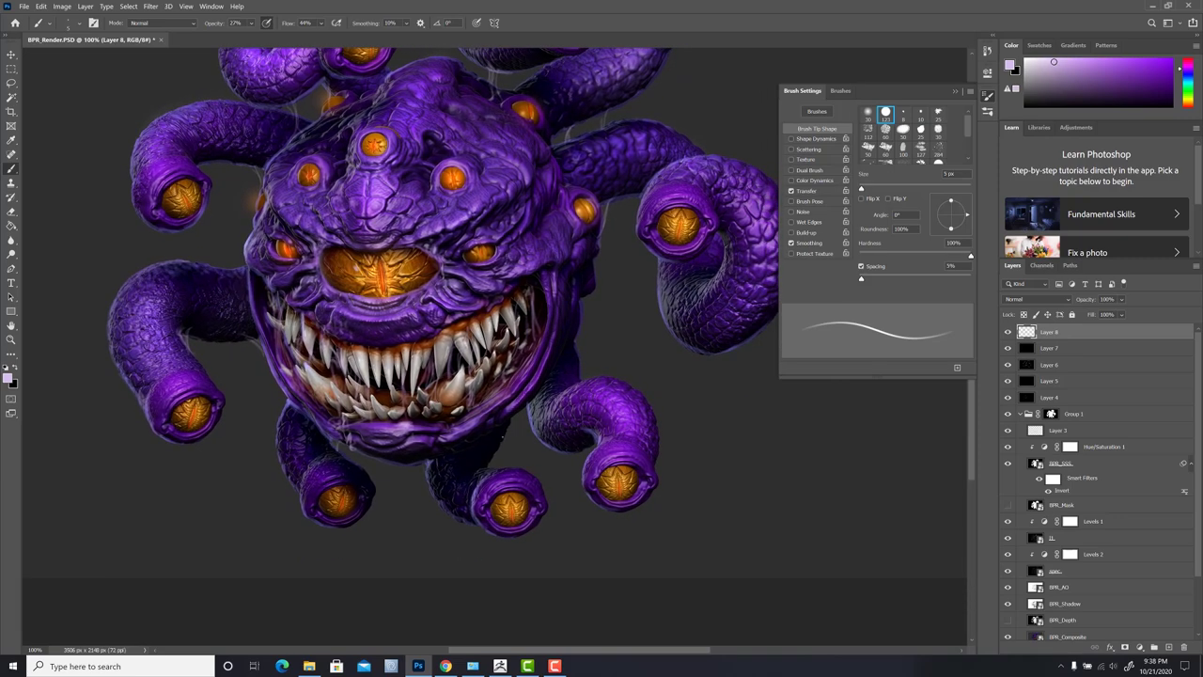
pyautogui.moveTo(505, 439)
pyautogui.mouseDown()
pyautogui.moveTo(525, 430)
pyautogui.moveTo(528, 405)
pyautogui.mouseUp()
pyautogui.moveTo(713, 239); pyautogui.dragTo(699, 259)
pyautogui.moveTo(713, 251); pyautogui.dragTo(699, 286)
pyautogui.moveTo(704, 260); pyautogui.dragTo(693, 285)
# Paint small pale glints on the eyes of the left and lower tentacles.
pyautogui.moveTo(651, 329); pyautogui.dragTo(599, 369)
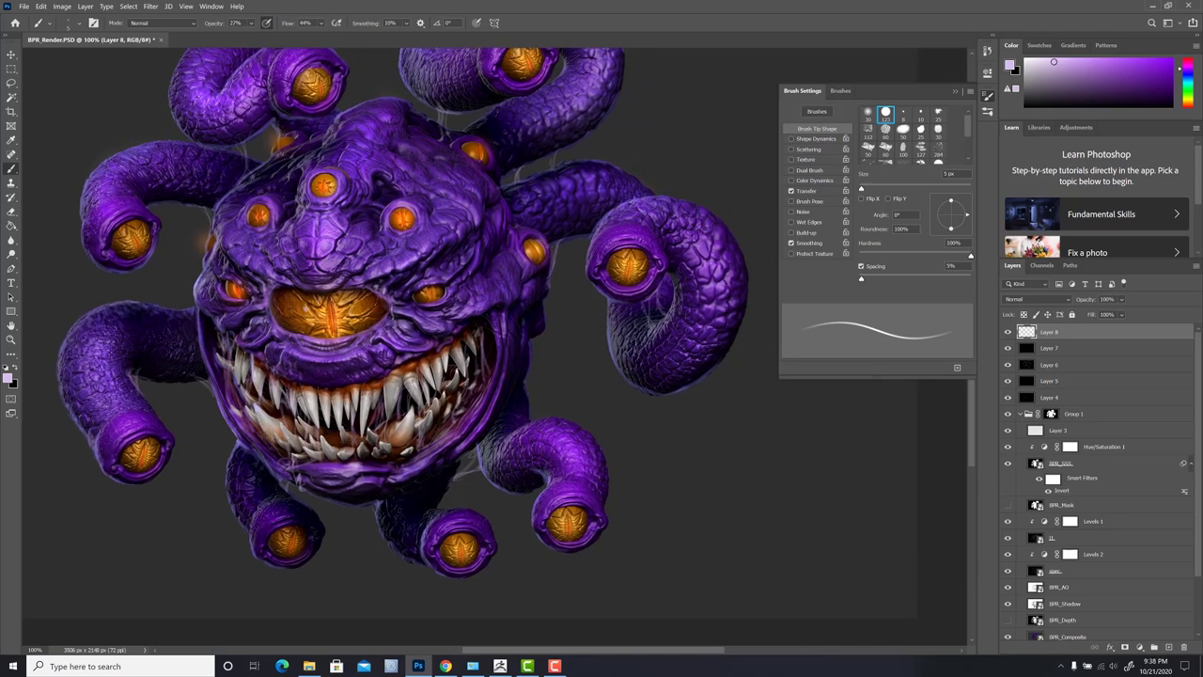
pyautogui.moveTo(144, 439); pyautogui.dragTo(162, 444)
pyautogui.moveTo(128, 221); pyautogui.dragTo(145, 226)
pyautogui.moveTo(128, 221); pyautogui.dragTo(147, 229)
pyautogui.moveTo(297, 526); pyautogui.dragTo(306, 544)
pyautogui.moveTo(454, 529); pyautogui.dragTo(471, 533)
pyautogui.moveTo(454, 527); pyautogui.dragTo(473, 525)
pyautogui.moveTo(470, 516); pyautogui.dragTo(476, 531)
pyautogui.moveTo(552, 491); pyautogui.dragTo(567, 504)
# Add thin slime strands under the chin and a pale stroke on the lower-left tentacle.
pyautogui.moveTo(450, 484); pyautogui.dragTo(443, 495)
pyautogui.moveTo(365, 503); pyautogui.dragTo(376, 511)
pyautogui.moveTo(299, 502); pyautogui.dragTo(294, 485)
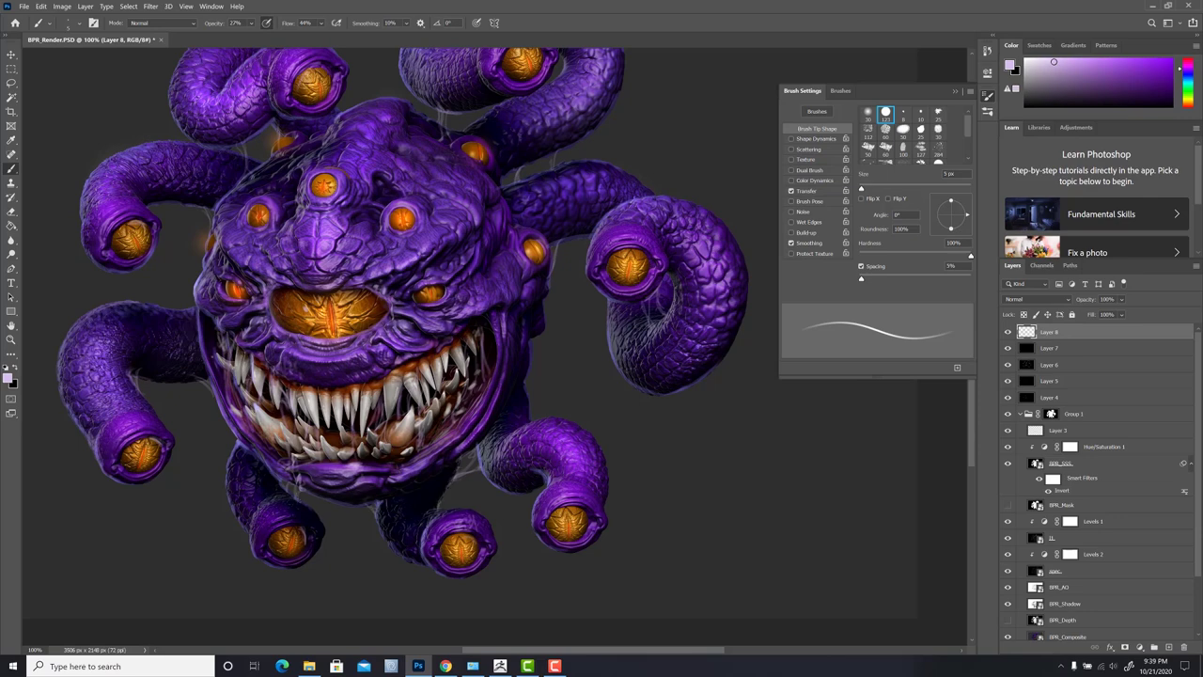
pyautogui.moveTo(154, 408); pyautogui.dragTo(168, 378)
# Paint slime strands below the upper tentacles and the chin, and drips under the middle-left and middle-right tentacle eyes.
pyautogui.moveTo(442, 209); pyautogui.dragTo(520, 256)
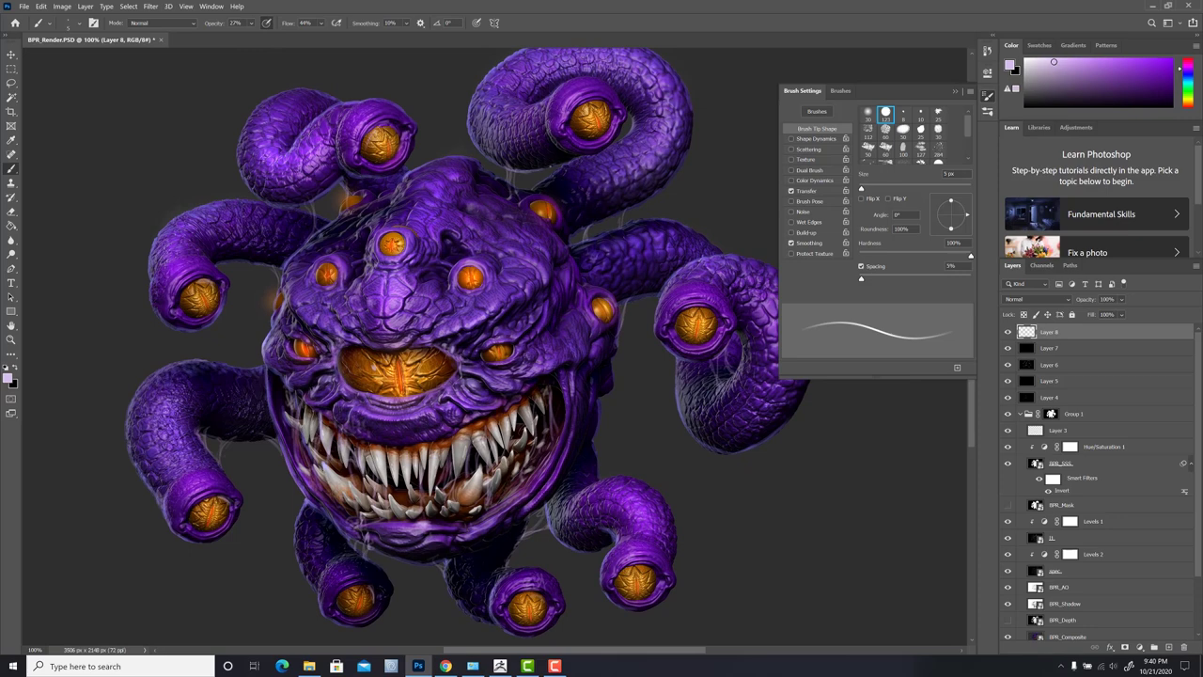
pyautogui.moveTo(392, 193)
pyautogui.mouseDown()
pyautogui.moveTo(401, 182)
pyautogui.moveTo(347, 172)
pyautogui.mouseUp()
pyautogui.moveTo(477, 156)
pyautogui.mouseDown()
pyautogui.moveTo(496, 141)
pyautogui.moveTo(526, 158)
pyautogui.mouseUp()
pyautogui.moveTo(274, 295)
pyautogui.mouseDown()
pyautogui.moveTo(254, 262)
pyautogui.moveTo(199, 242)
pyautogui.mouseUp()
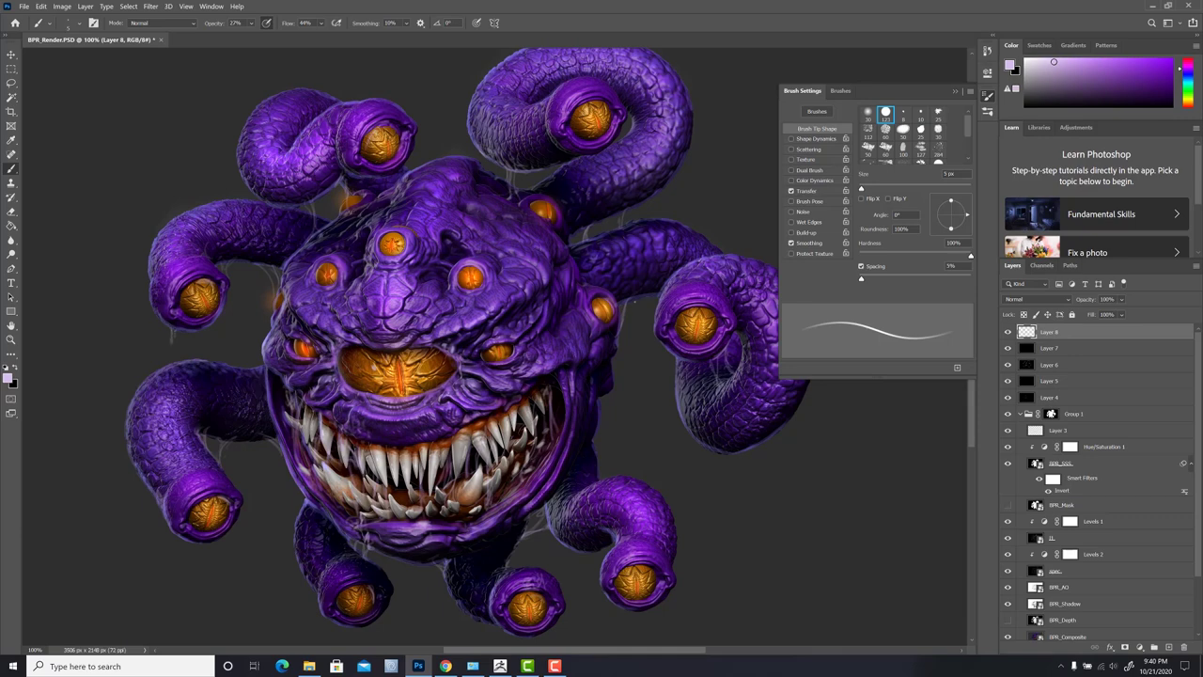
pyautogui.moveTo(667, 348); pyautogui.dragTo(667, 364)
pyautogui.moveTo(455, 557); pyautogui.dragTo(515, 524)
# Collapse the brush settings and hide Layer 1 to put the creature on a black background.
pyautogui.click(956, 93)
pyautogui.moveTo(668, 443)
pyautogui.mouseDown()
pyautogui.moveTo(698, 381)
pyautogui.moveTo(689, 424)
pyautogui.mouseUp()
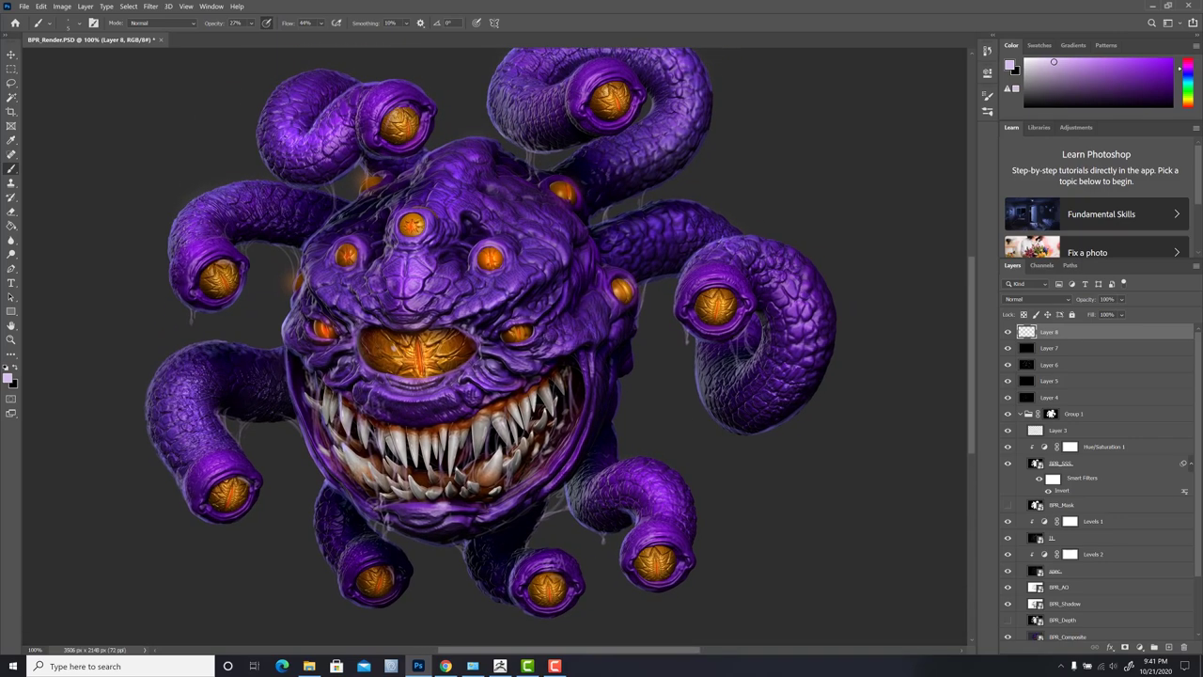
pyautogui.scroll(-3, 1196, 397)
pyautogui.click(1009, 616)
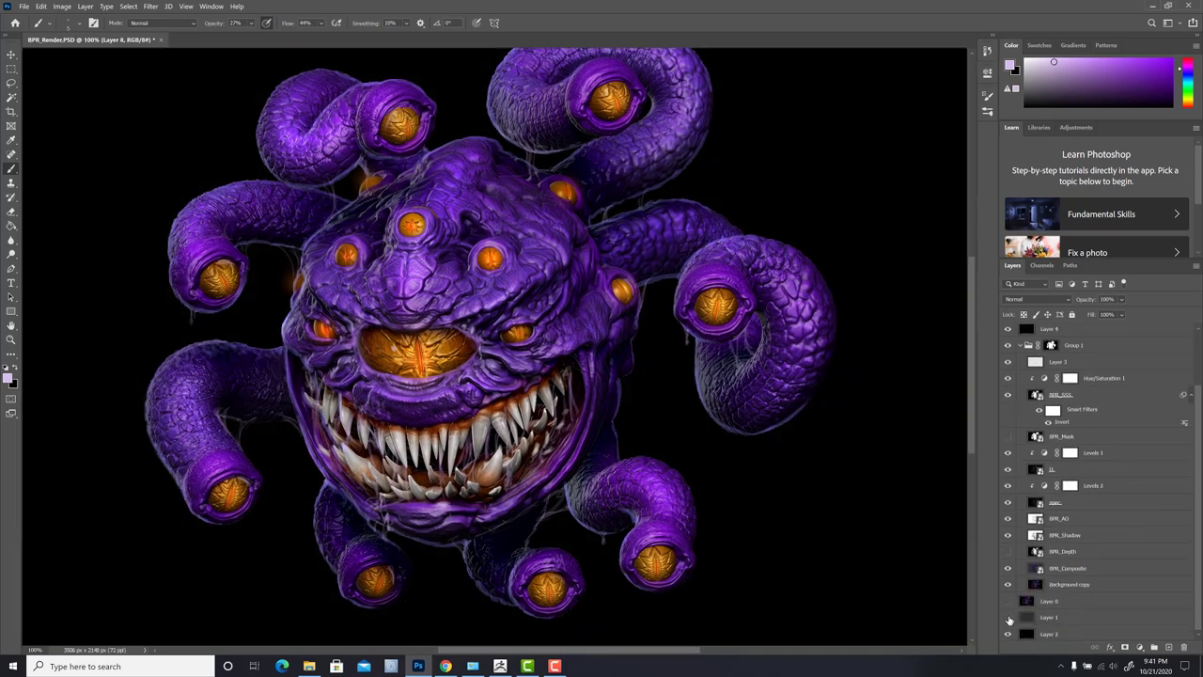
pyautogui.scroll(3, 1085, 377)
# Add saliva strands at the right corner of the mouth and over the lower teeth, then sample a purple beside the mouth.
pyautogui.moveTo(559, 361); pyautogui.dragTo(581, 401)
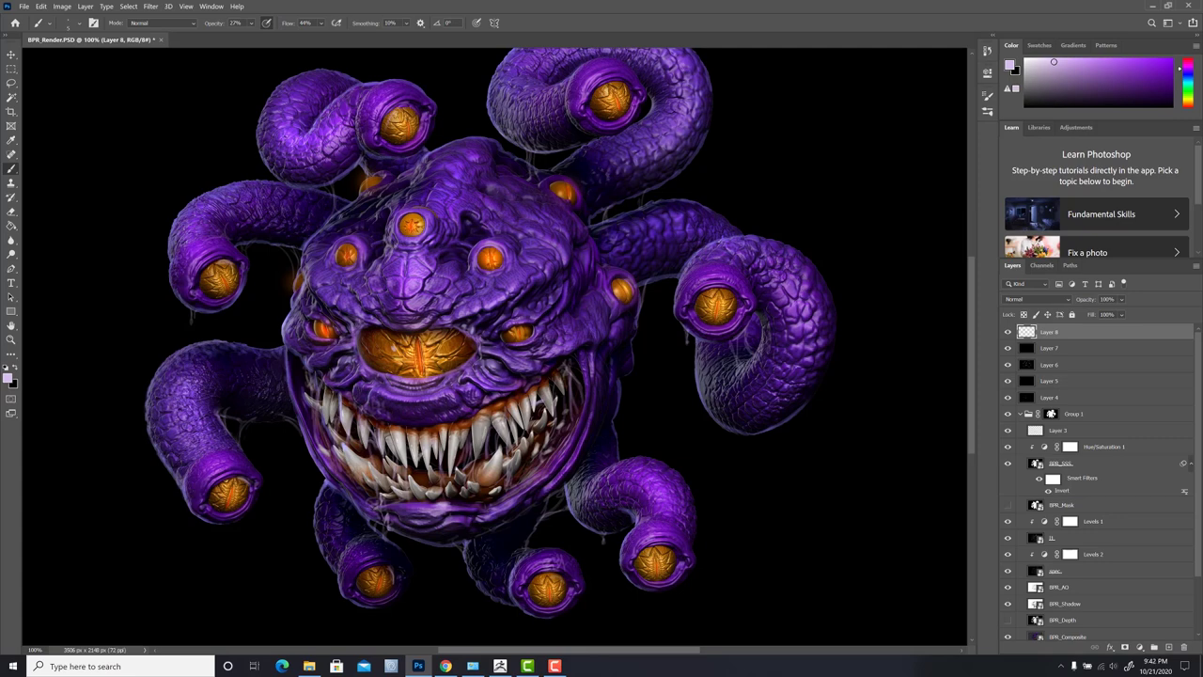
pyautogui.moveTo(416, 466); pyautogui.dragTo(419, 485)
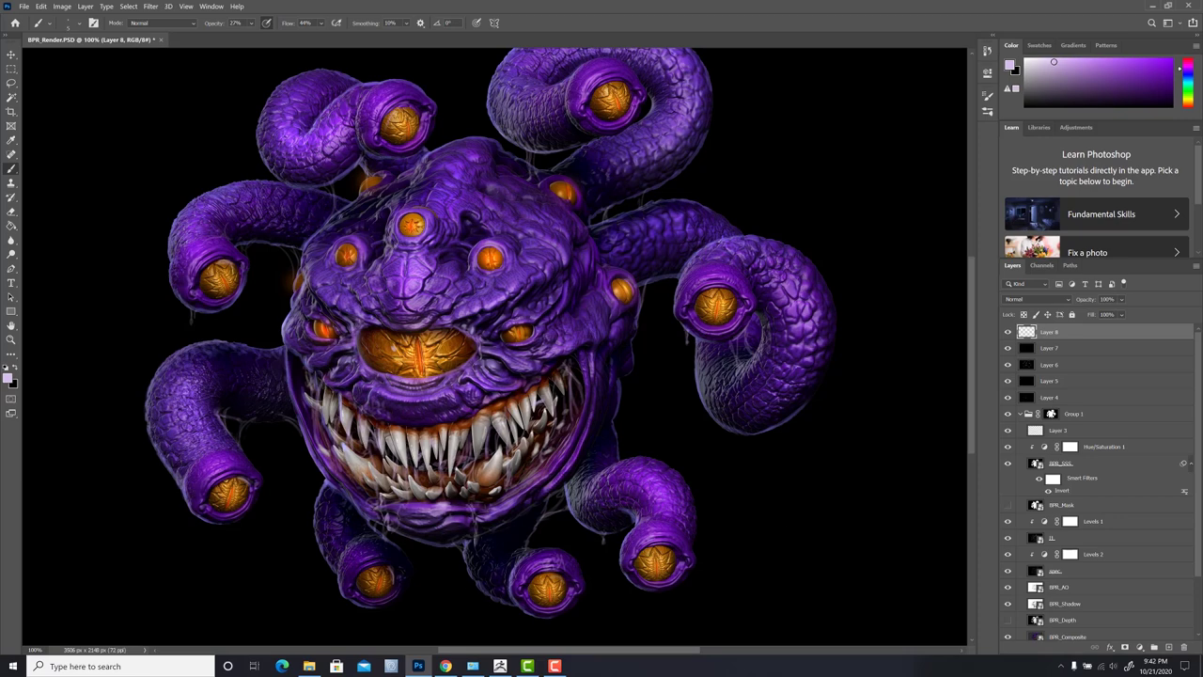
pyautogui.press('d')
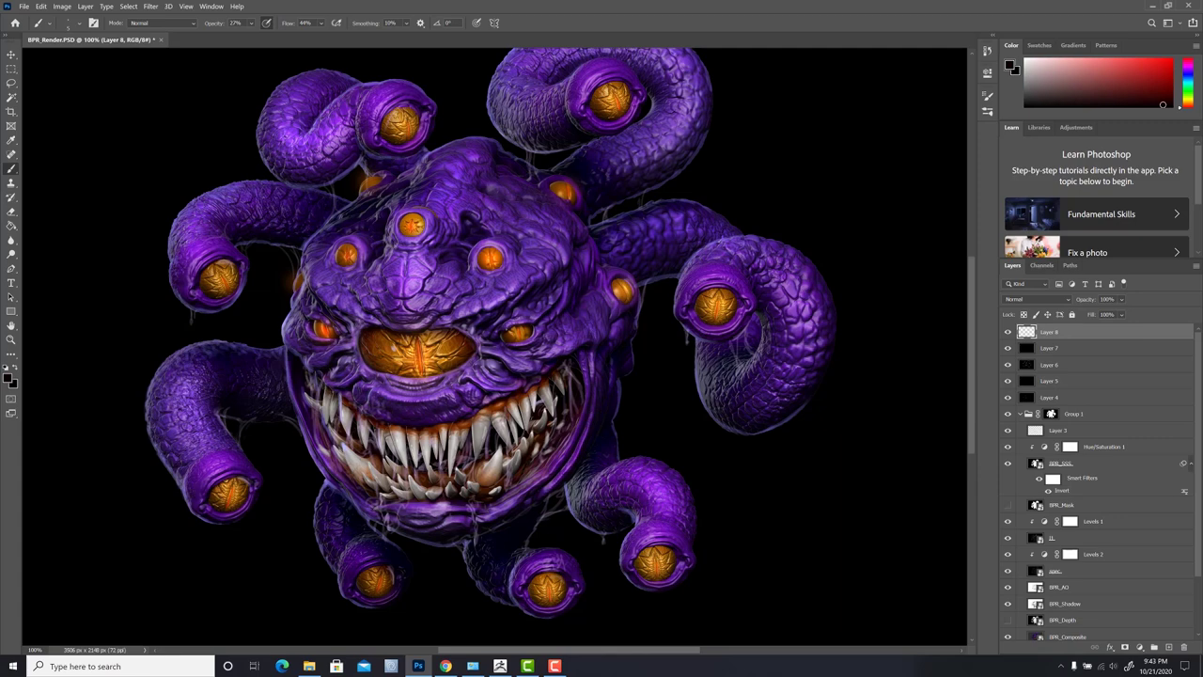
pyautogui.keyDown('alt'); pyautogui.click(566, 368); pyautogui.keyUp('alt')
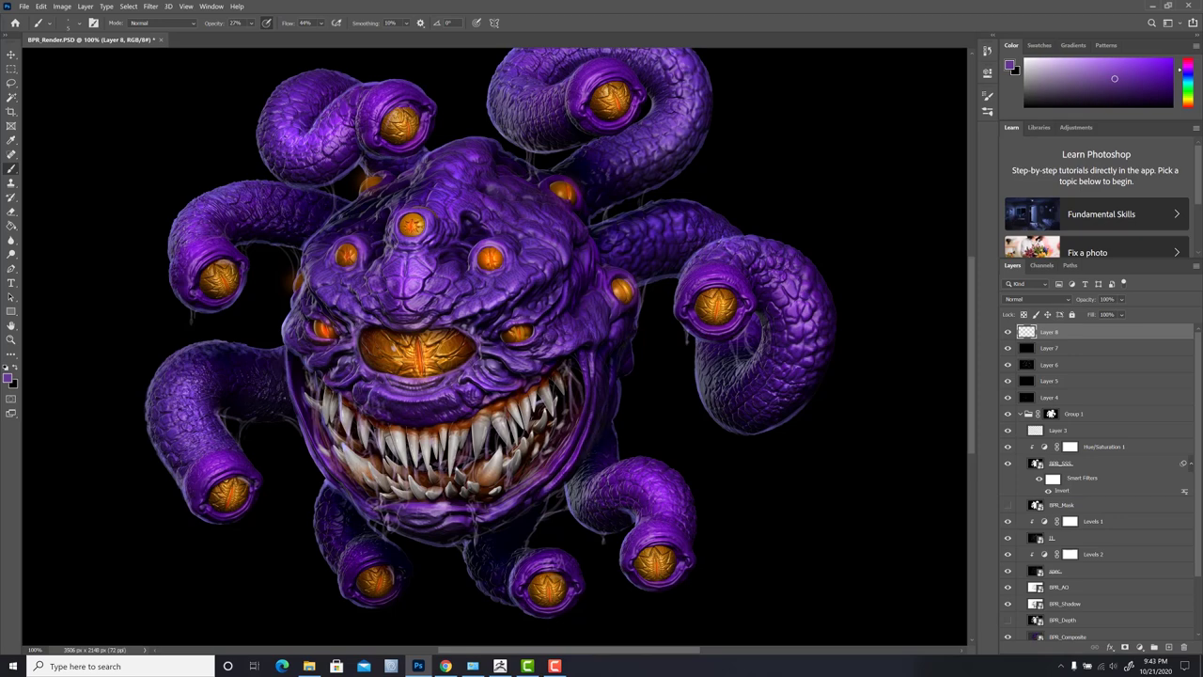
# Switch the foreground to white and paint rim strokes along the left edge of the head and the left tentacles.
pyautogui.press('d')
pyautogui.press('x')
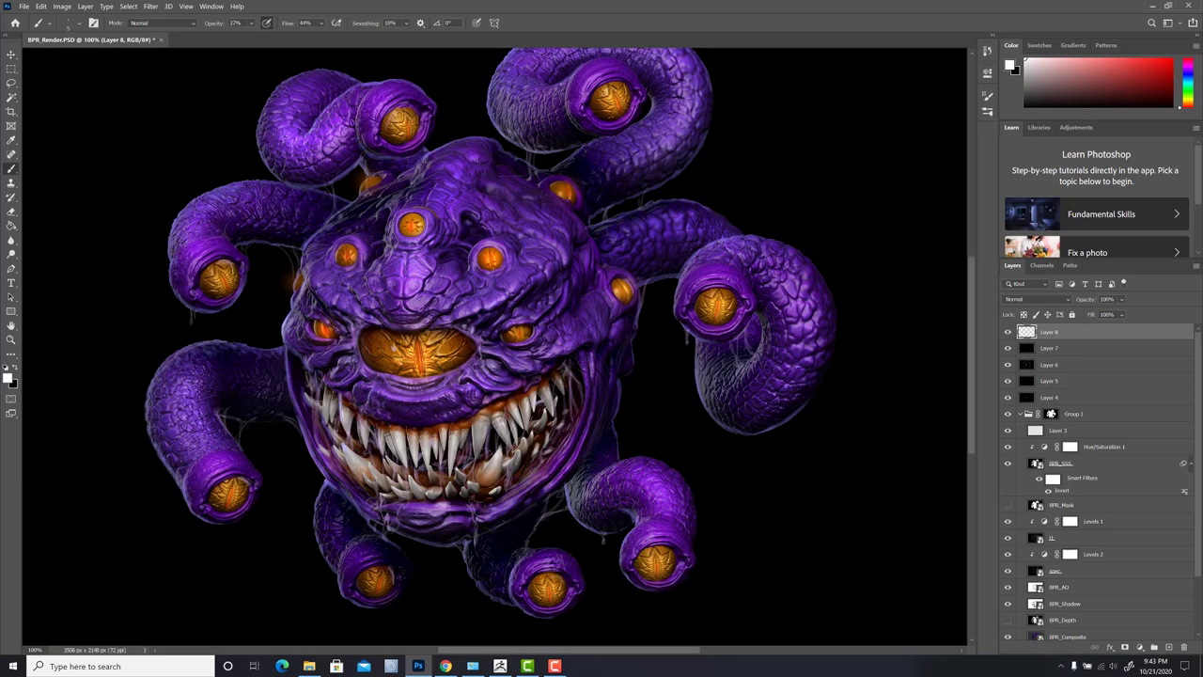
pyautogui.moveTo(300, 430); pyautogui.dragTo(284, 350)
pyautogui.moveTo(150, 379); pyautogui.dragTo(160, 456)
pyautogui.moveTo(171, 272)
pyautogui.mouseDown()
pyautogui.moveTo(177, 289)
pyautogui.moveTo(189, 202)
pyautogui.moveTo(213, 189)
pyautogui.mouseUp()
# Paint white glints on the middle-left and two upper tentacle eyes and a stroke by the small upper-left head eye.
pyautogui.moveTo(439, 414)
pyautogui.mouseDown()
pyautogui.moveTo(559, 363)
pyautogui.moveTo(498, 440)
pyautogui.mouseUp()
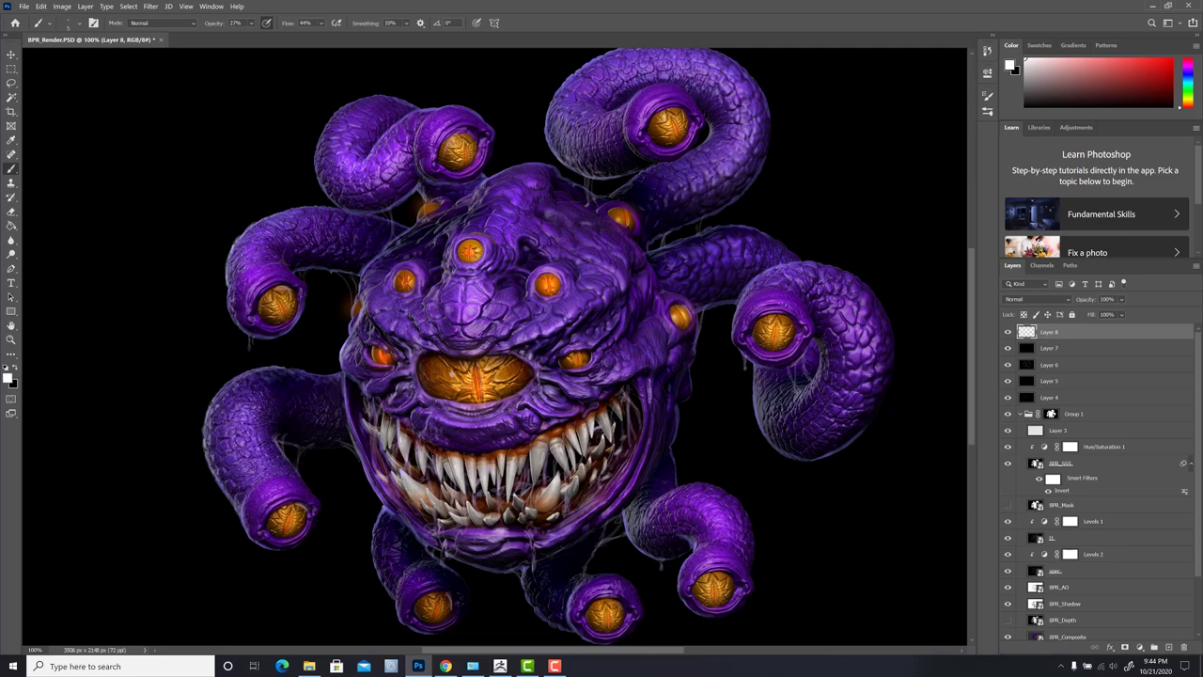
pyautogui.moveTo(263, 297)
pyautogui.mouseDown()
pyautogui.moveTo(259, 312)
pyautogui.moveTo(281, 326)
pyautogui.moveTo(298, 310)
pyautogui.moveTo(291, 284)
pyautogui.mouseUp()
pyautogui.moveTo(441, 144); pyautogui.dragTo(455, 171)
pyautogui.moveTo(649, 128); pyautogui.dragTo(653, 142)
pyautogui.moveTo(454, 202)
pyautogui.mouseDown()
pyautogui.moveTo(467, 196)
pyautogui.moveTo(417, 217)
pyautogui.mouseUp()
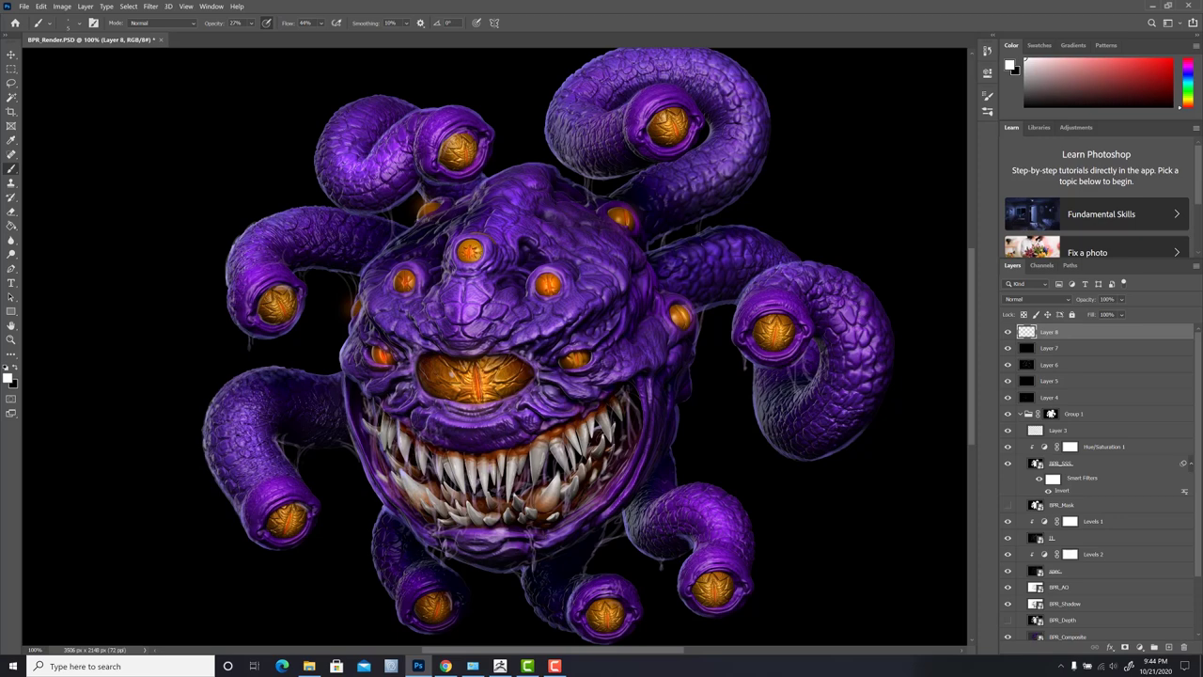
# Add white rim strokes along the outlines of the two upper tentacles, the lower-left tentacle and the left cheek.
pyautogui.moveTo(328, 123); pyautogui.dragTo(322, 164)
pyautogui.moveTo(547, 128); pyautogui.dragTo(552, 100)
pyautogui.moveTo(570, 150)
pyautogui.mouseDown()
pyautogui.moveTo(573, 165)
pyautogui.moveTo(609, 176)
pyautogui.moveTo(621, 159)
pyautogui.mouseUp()
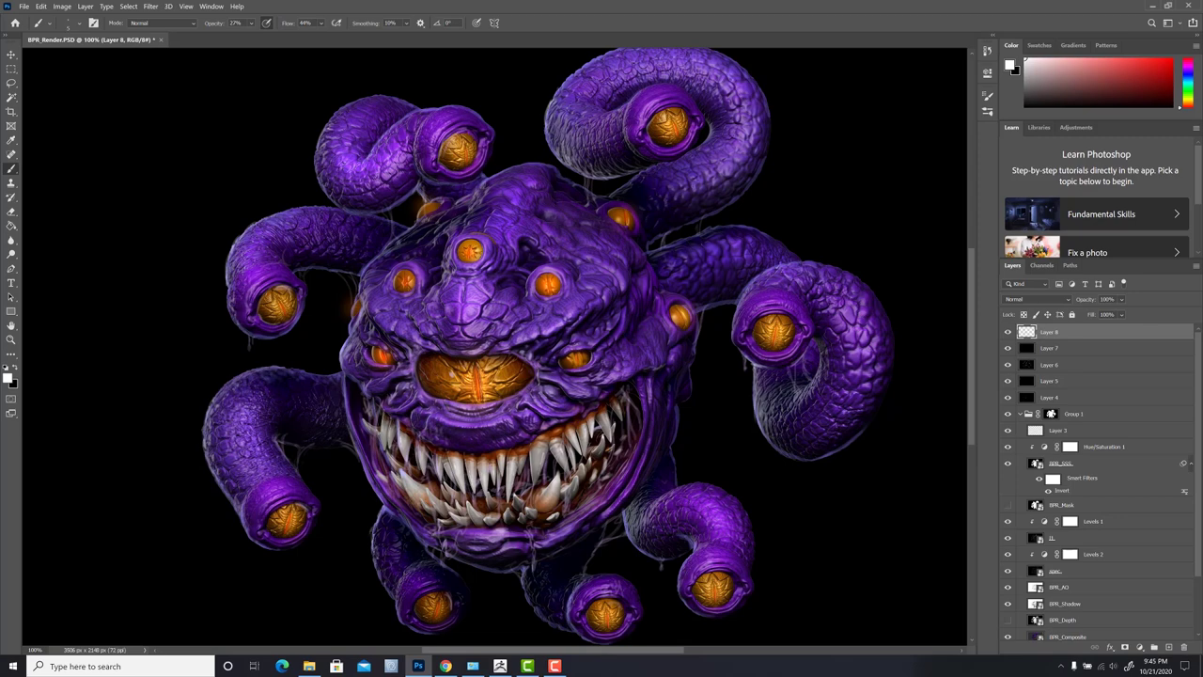
pyautogui.moveTo(204, 454)
pyautogui.mouseDown()
pyautogui.moveTo(209, 405)
pyautogui.moveTo(270, 368)
pyautogui.moveTo(320, 374)
pyautogui.moveTo(347, 419)
pyautogui.mouseUp()
pyautogui.moveTo(344, 373); pyautogui.dragTo(359, 384)
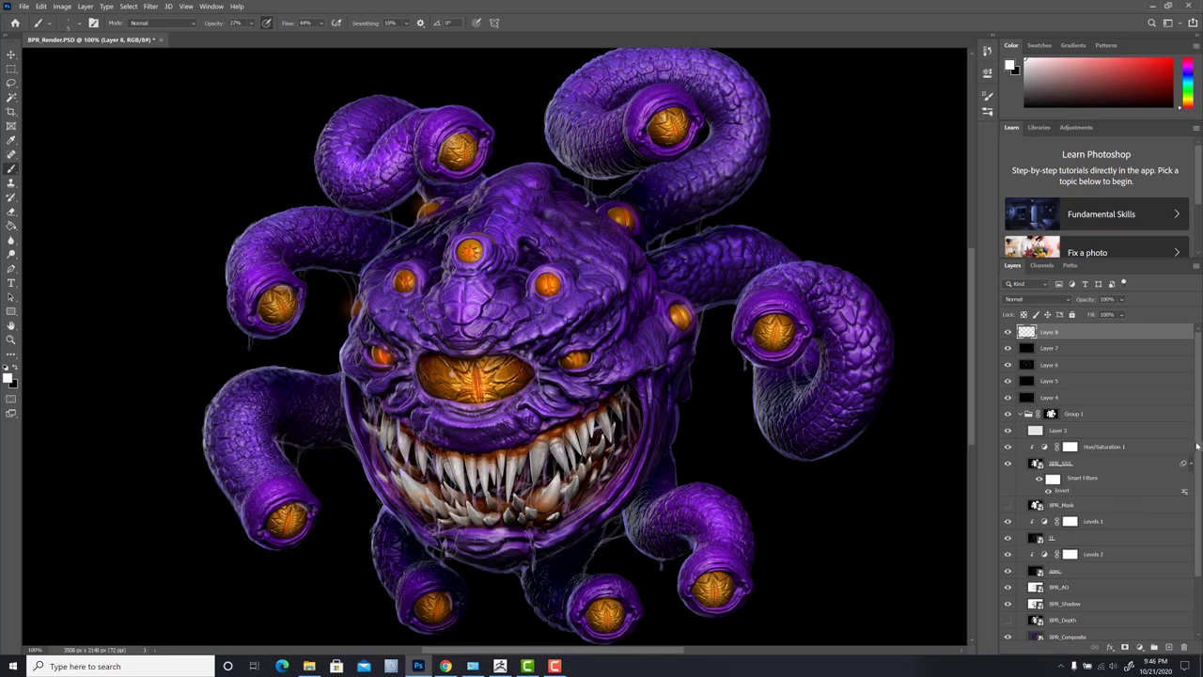
# Set the fill of the BPR_AO layer to 100%.
pyautogui.scroll(-3, 1143, 493)
pyautogui.click(1110, 529)
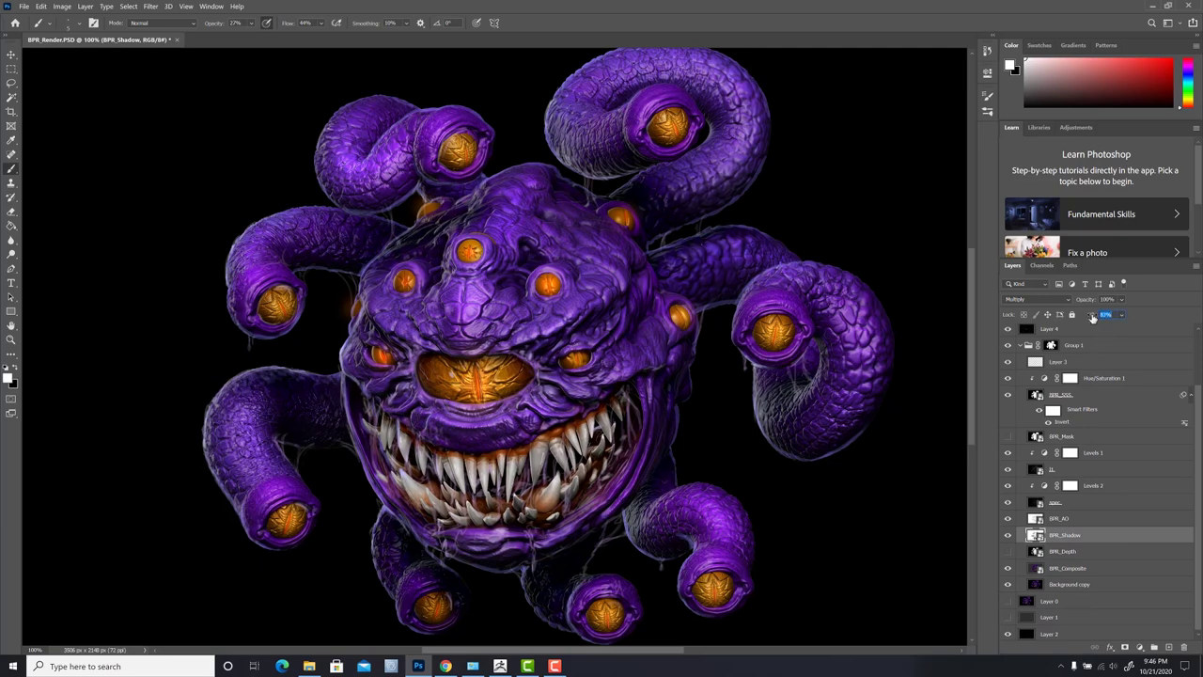
pyautogui.click(1075, 517)
pyautogui.click(1091, 316)
pyautogui.write('100')
pyautogui.press('Return')
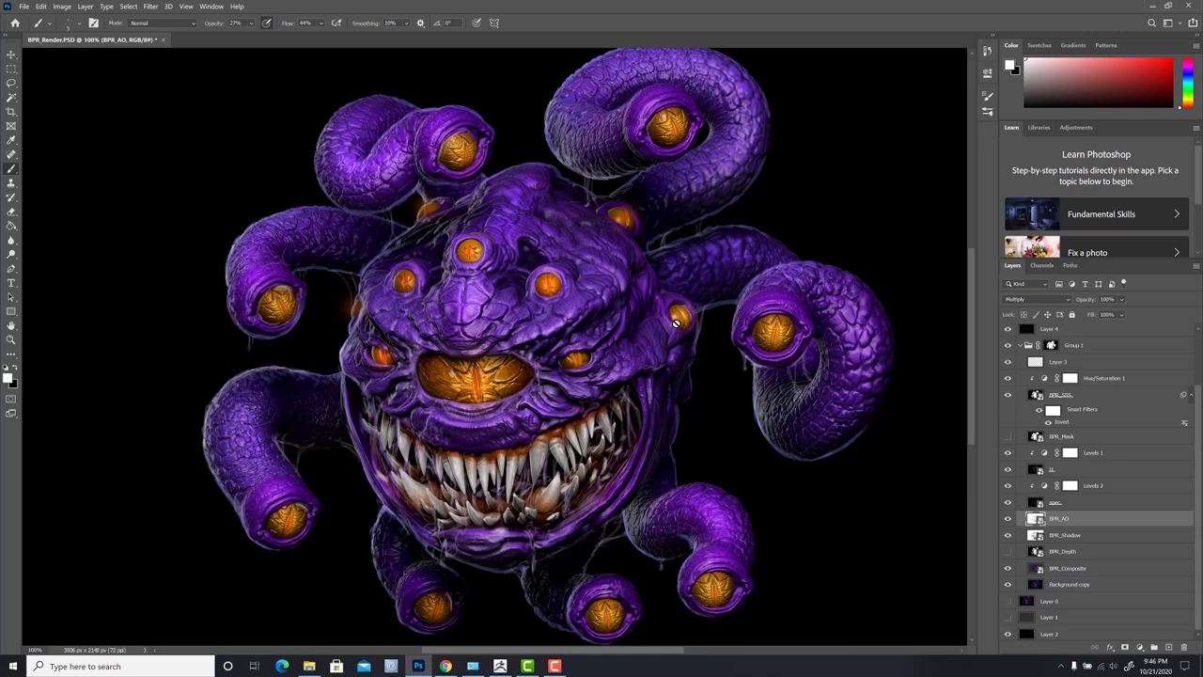
pyautogui.click(568, 365)
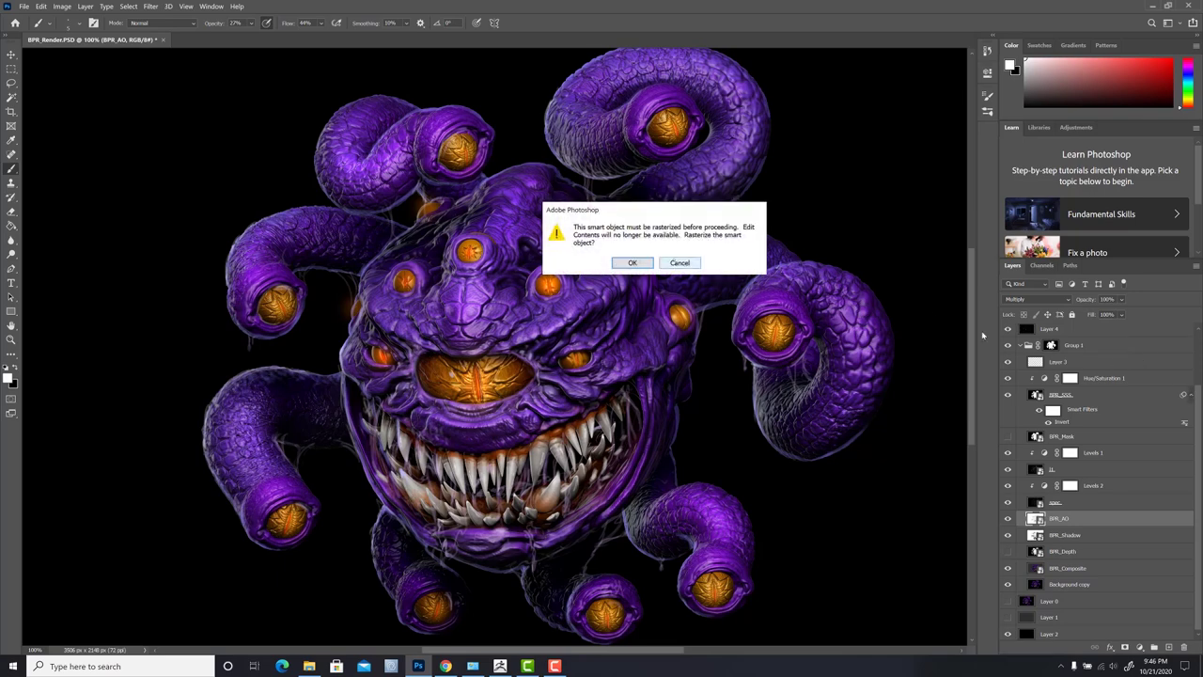
# Select Layer 8 and paint white strokes on the two left tentacles and the left side of the forehead.
pyautogui.scroll(3, 1139, 461)
pyautogui.click(1147, 333)
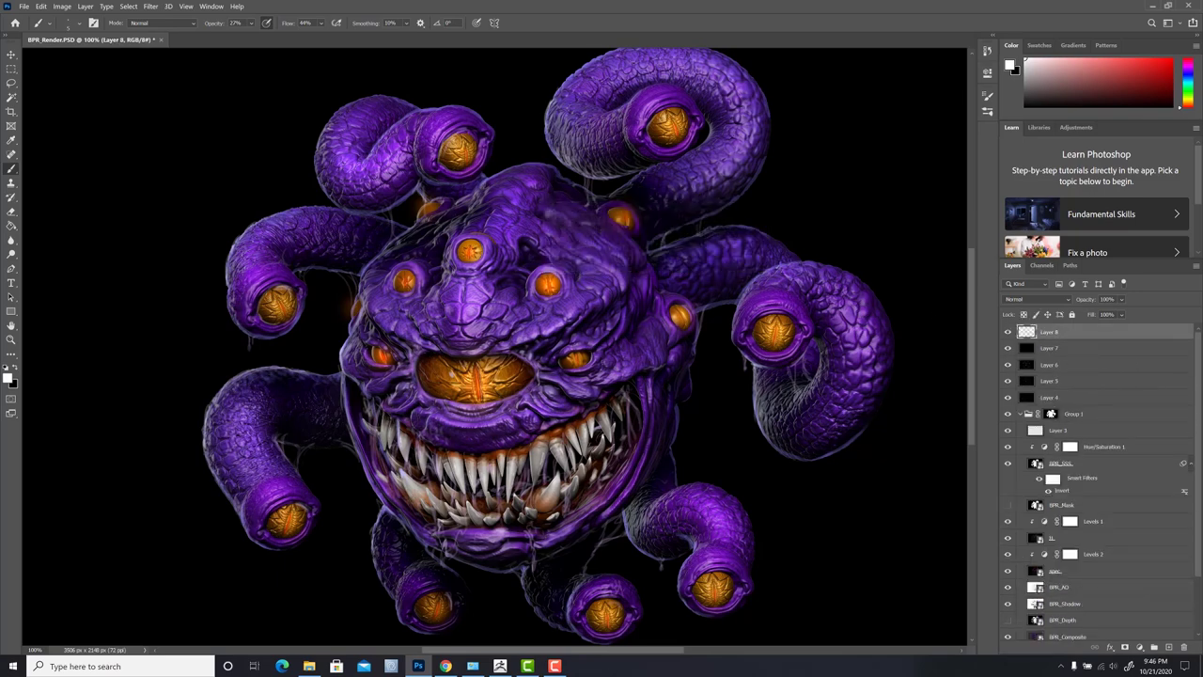
pyautogui.moveTo(226, 302)
pyautogui.mouseDown()
pyautogui.moveTo(231, 315)
pyautogui.moveTo(226, 288)
pyautogui.mouseUp()
pyautogui.moveTo(325, 194)
pyautogui.mouseDown()
pyautogui.moveTo(341, 209)
pyautogui.moveTo(322, 179)
pyautogui.mouseUp()
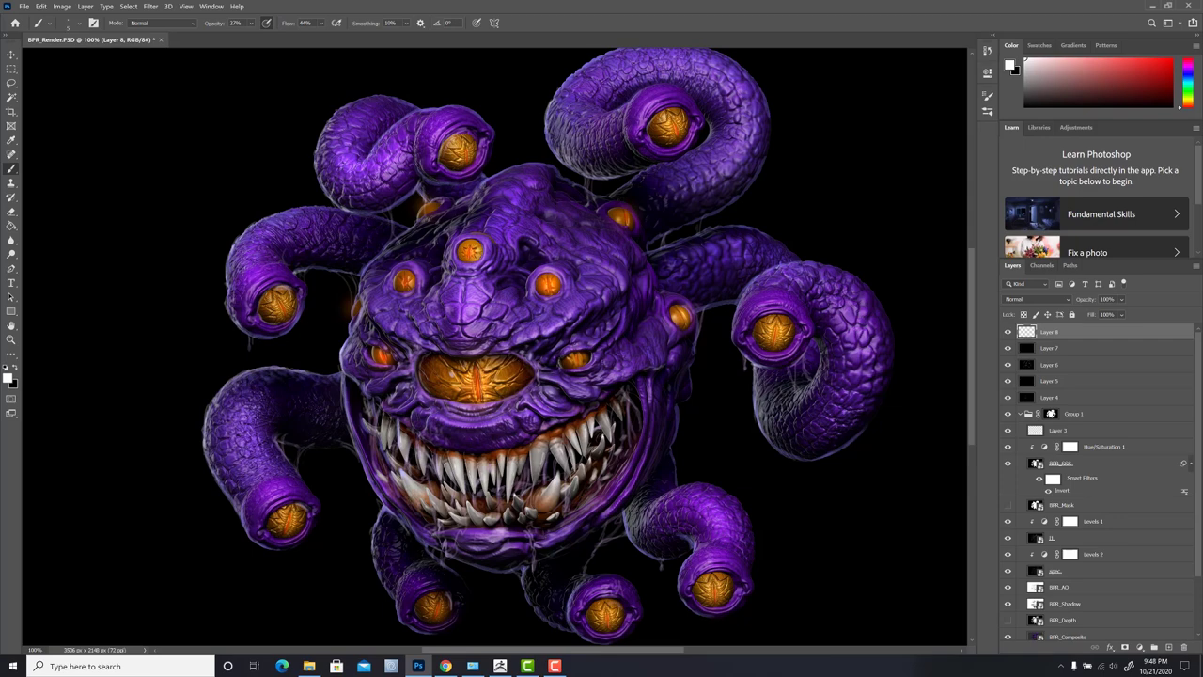
pyautogui.moveTo(429, 276); pyautogui.dragTo(442, 291)
# Create a new layer in Linear Dodge (Add) mode and set the foreground colour to bright red.
pyautogui.click(1196, 266)
pyautogui.click(1123, 272)
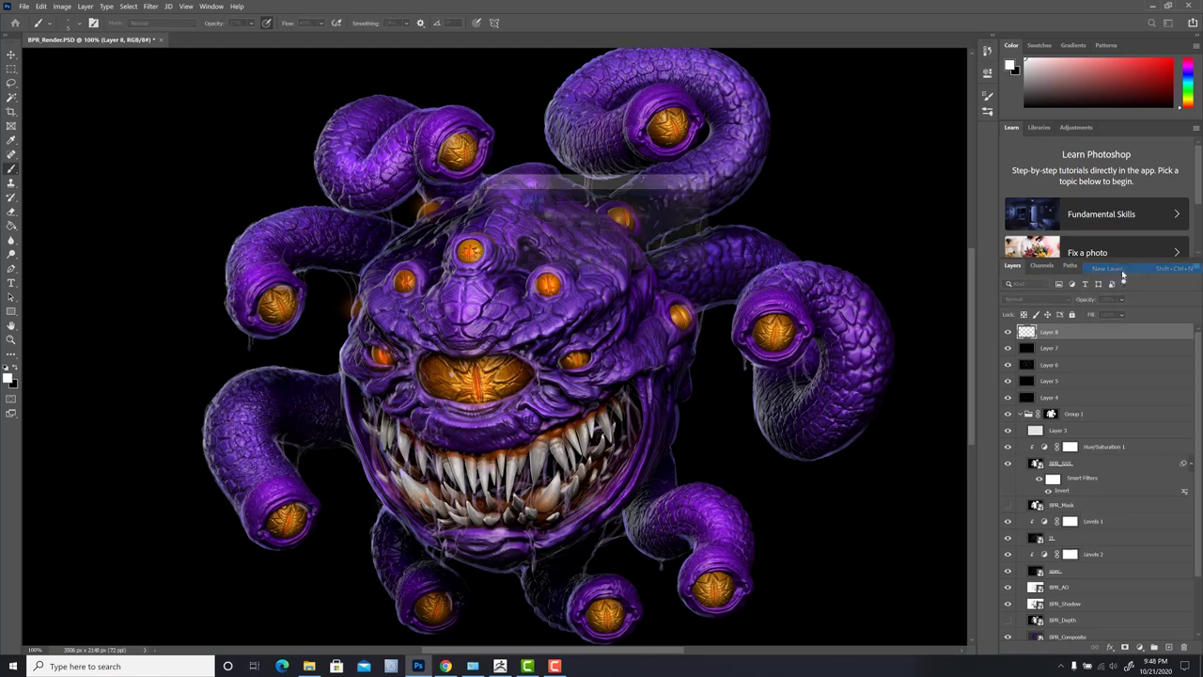
pyautogui.click(572, 249)
pyautogui.click(561, 371)
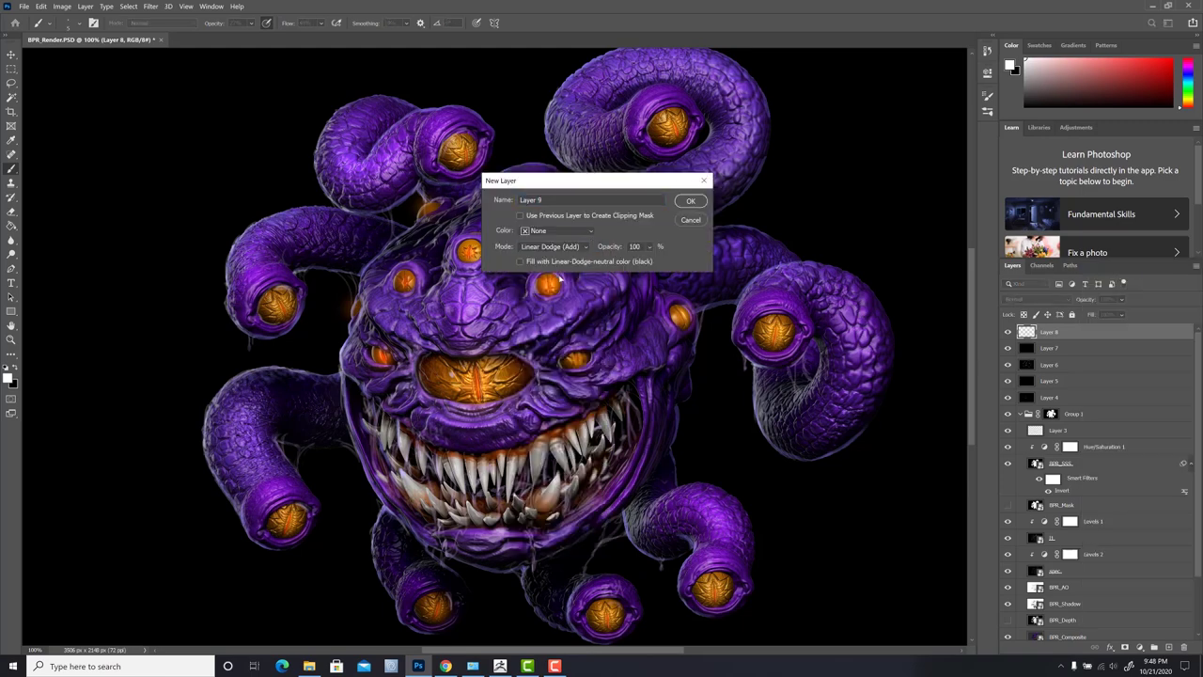
pyautogui.press('Return')
pyautogui.click(1172, 64)
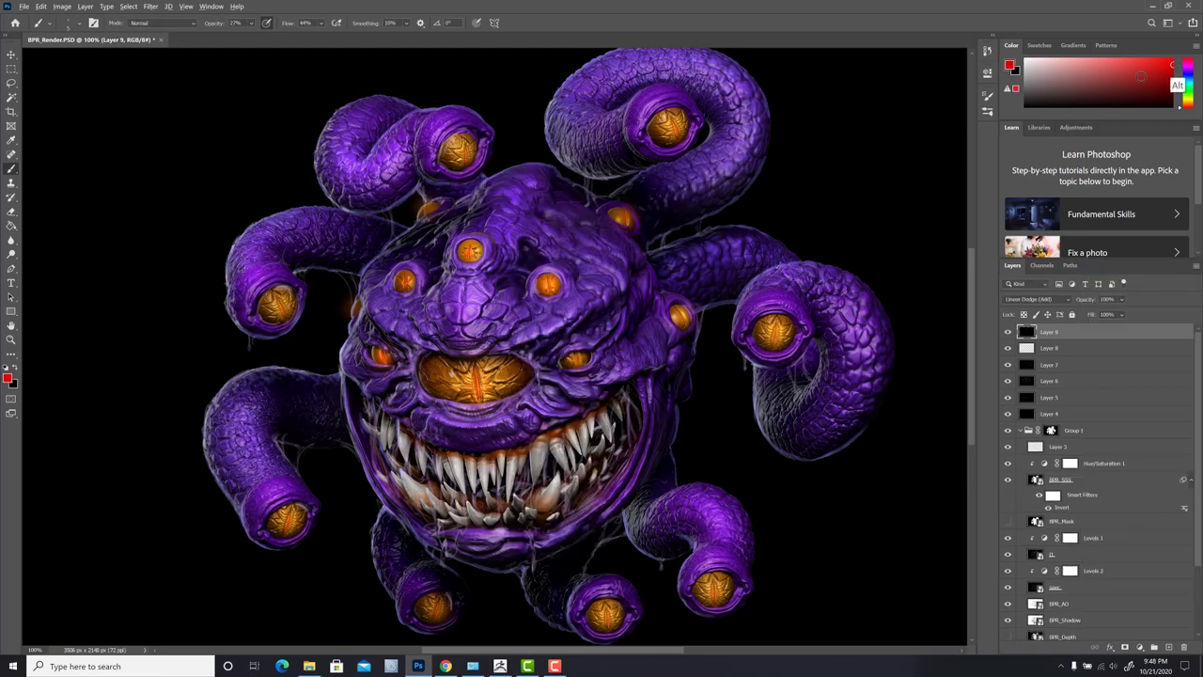
# Choose the soft round brush, enlarge it to 200 px, lower its opacity and paint a faint red glow around the lower-left tentacle eye.
pyautogui.click(869, 113)
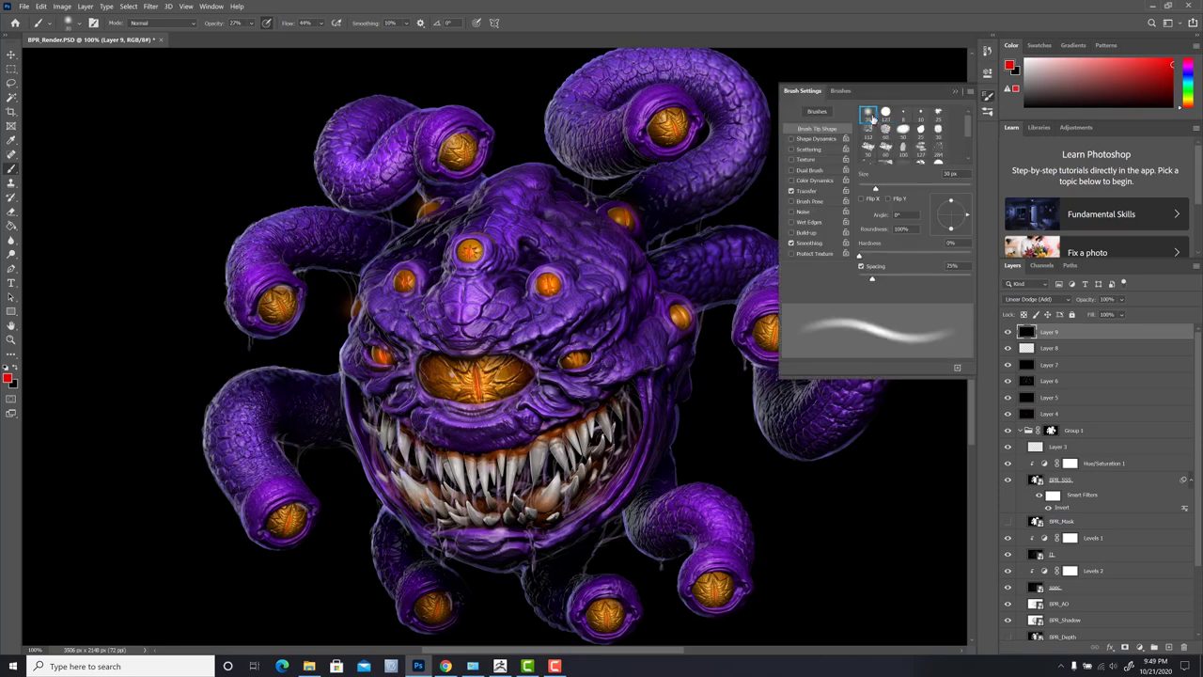
pyautogui.click(671, 6)
pyautogui.press(']')
pyautogui.press(']')
pyautogui.press(']')
pyautogui.press(']')
pyautogui.press(']')
pyautogui.press(']')
pyautogui.press(']')
pyautogui.press(']')
pyautogui.moveTo(217, 27); pyautogui.dragTo(213, 29)
pyautogui.moveTo(276, 521)
pyautogui.mouseDown()
pyautogui.moveTo(300, 534)
pyautogui.moveTo(281, 544)
pyautogui.mouseUp()
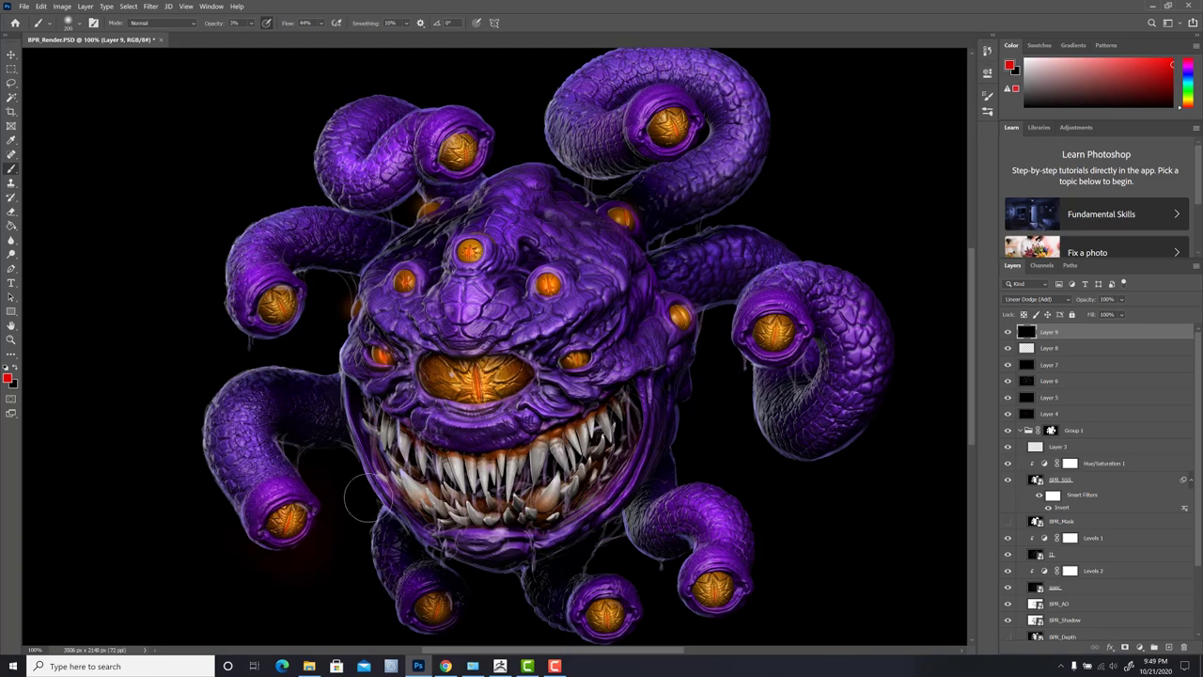
# Raise the brush opacity and paint large red glows over the lower-left, middle-left, central and right tentacle eyes.
pyautogui.moveTo(214, 26); pyautogui.dragTo(223, 27)
pyautogui.moveTo(272, 554)
pyautogui.mouseDown()
pyautogui.moveTo(317, 545)
pyautogui.moveTo(306, 574)
pyautogui.moveTo(284, 523)
pyautogui.mouseUp()
pyautogui.press(']')
pyautogui.press(']')
pyautogui.press(']')
pyautogui.press(']')
pyautogui.press(']')
pyautogui.click(281, 312)
pyautogui.click(477, 378)
pyautogui.click(775, 340)
# Reduce the brush to 400 px and dab red glows over the two upper and three bottom tentacle eyes.
pyautogui.press('[')
pyautogui.press('[')
pyautogui.click(688, 134)
pyautogui.click(472, 157)
pyautogui.click(722, 598)
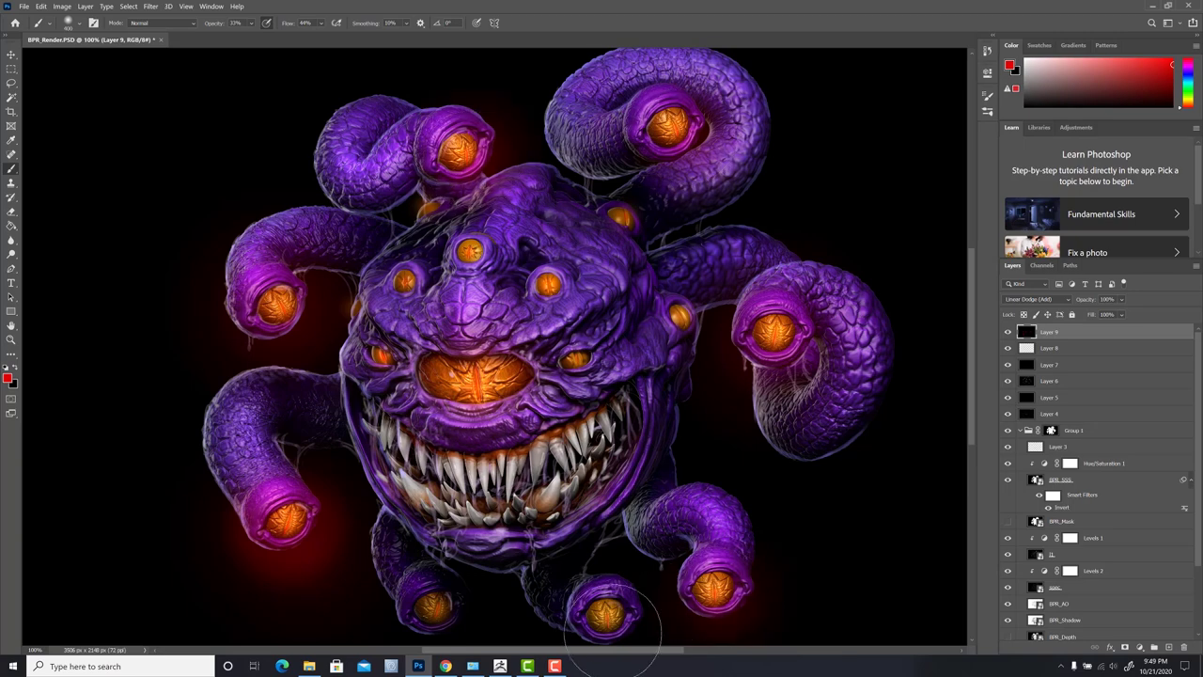
pyautogui.click(614, 630)
pyautogui.click(439, 618)
# Add red glows to the small head eyes with a 150 px brush and set Layer 9's fill to 37%.
pyautogui.press('[')
pyautogui.press('[')
pyautogui.press('[')
pyautogui.press('[')
pyautogui.press('[')
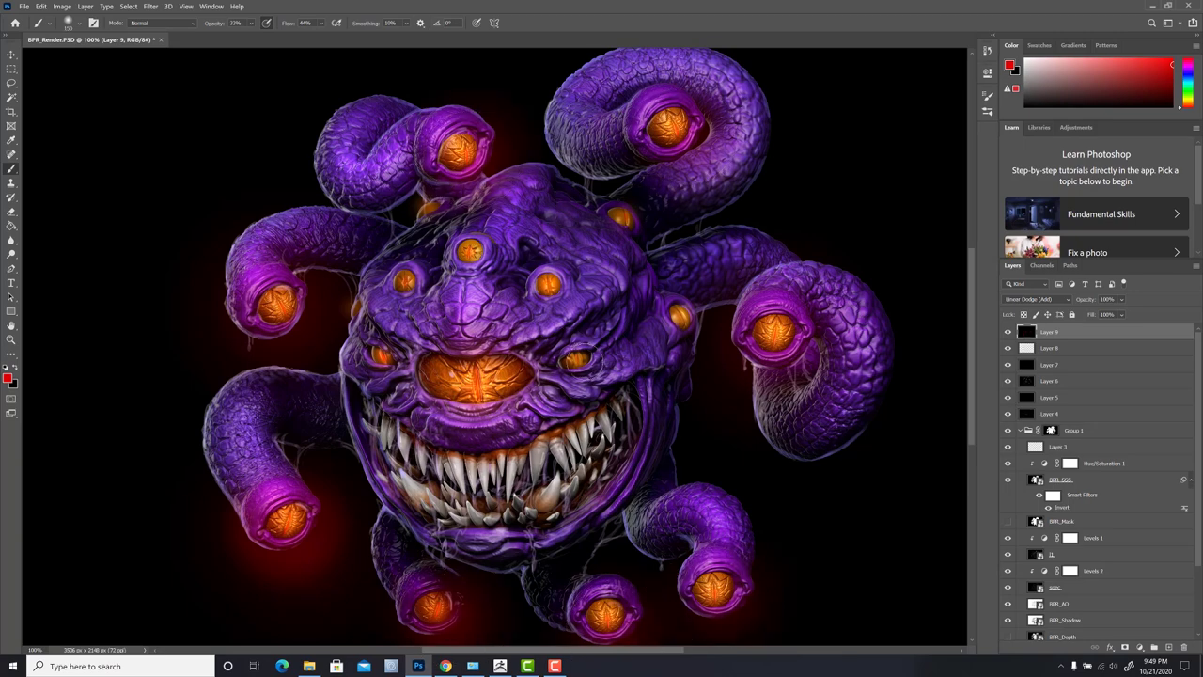
pyautogui.click(580, 362)
pyautogui.click(477, 255)
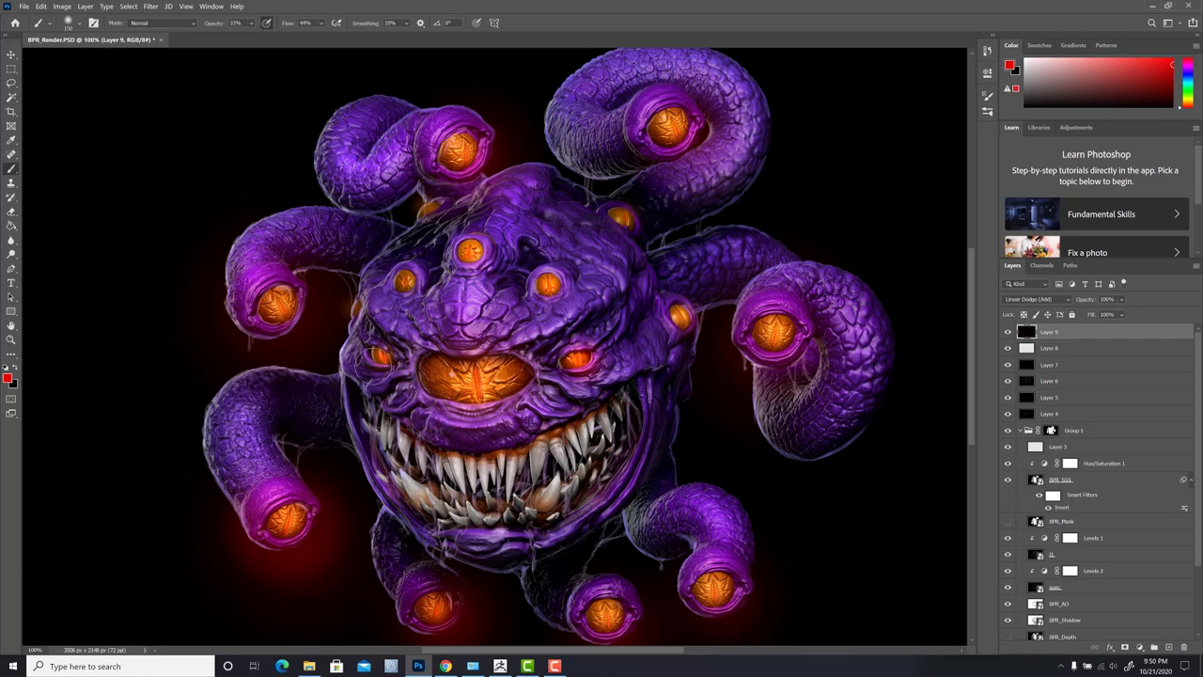
pyautogui.moveTo(1097, 316); pyautogui.dragTo(1093, 316)
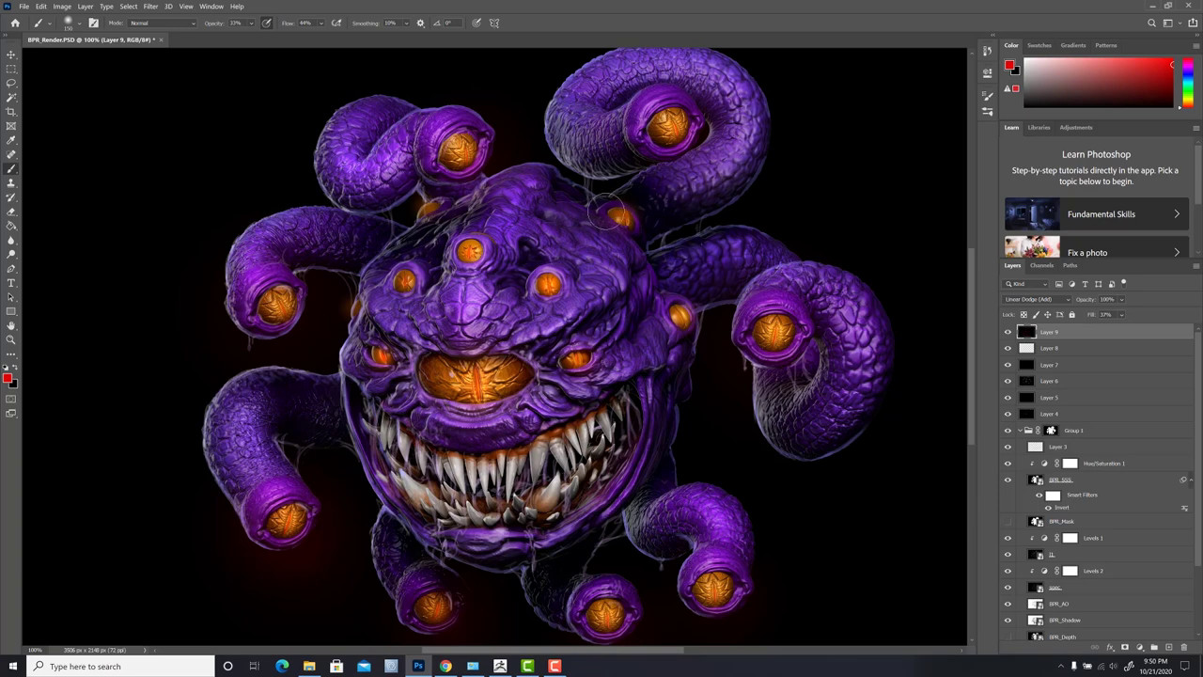
# Create a new layer above the red glow in Color Dodge mode at 100% opacity.
pyautogui.click(1195, 266)
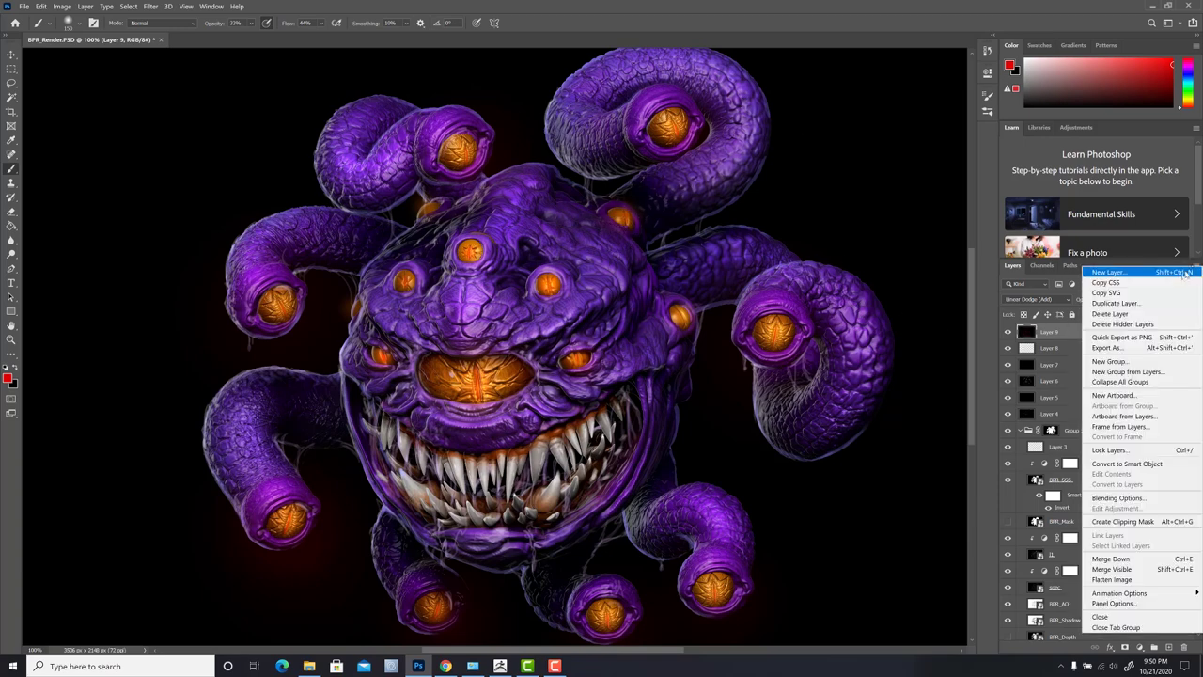
pyautogui.click(1118, 272)
pyautogui.click(557, 246)
pyautogui.click(552, 361)
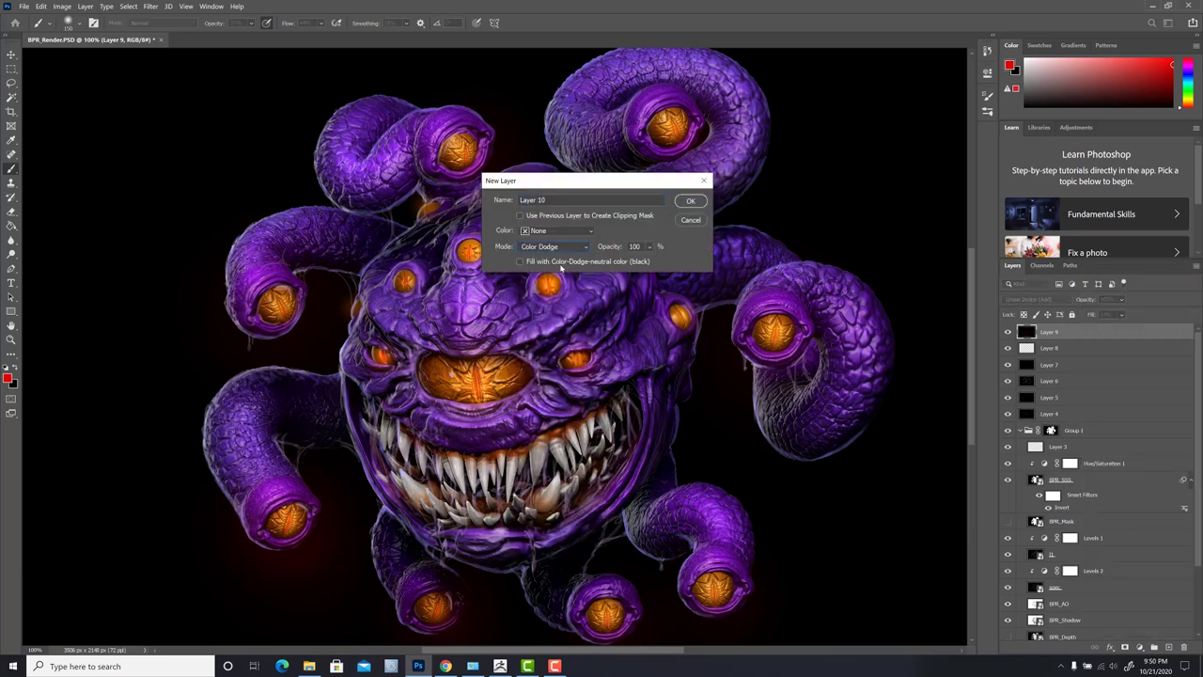
pyautogui.click(690, 200)
# With a small white brush, paint bright highlights on the central eye, the left and right tentacle eyes and the teeth.
pyautogui.press('[')
pyautogui.press('[')
pyautogui.press('[')
pyautogui.press('[')
pyautogui.press('[')
pyautogui.press('[')
pyautogui.press('[')
pyautogui.press('[')
pyautogui.press('[')
pyautogui.press('[')
pyautogui.press('[')
pyautogui.press('[')
pyautogui.press('[')
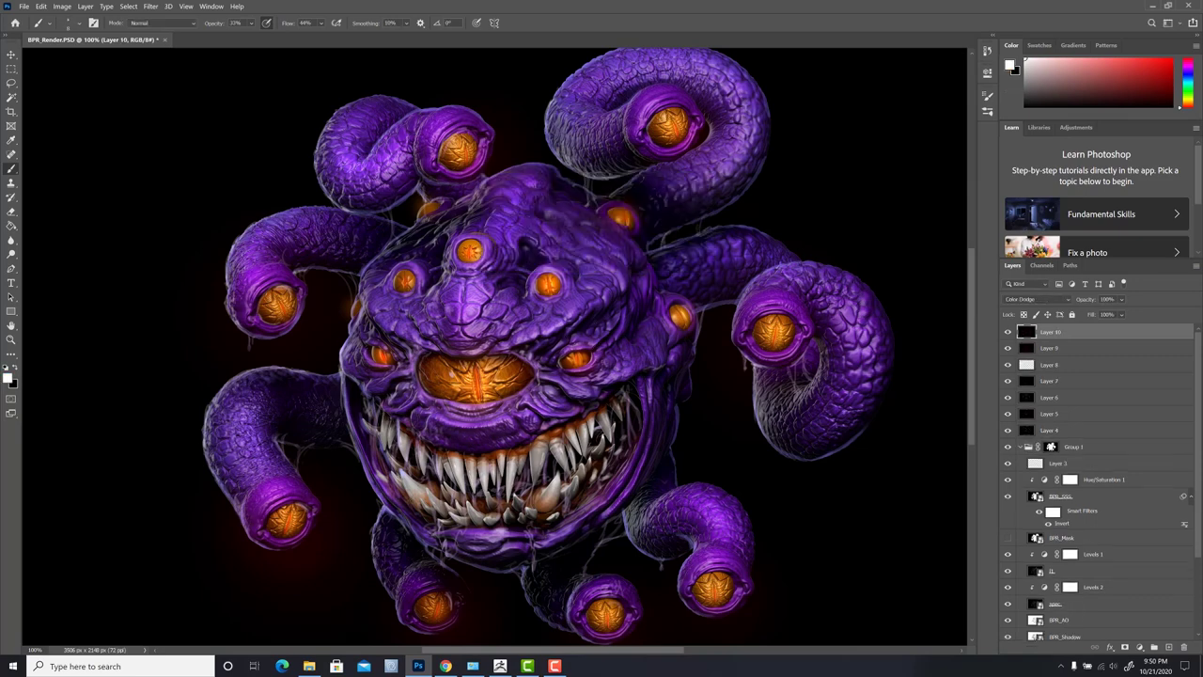
pyautogui.moveTo(476, 372); pyautogui.dragTo(476, 389)
pyautogui.moveTo(260, 276); pyautogui.dragTo(256, 282)
pyautogui.moveTo(282, 505); pyautogui.dragTo(270, 487)
pyautogui.moveTo(777, 318); pyautogui.dragTo(777, 342)
pyautogui.moveTo(534, 451)
pyautogui.mouseDown()
pyautogui.moveTo(531, 473)
pyautogui.moveTo(543, 445)
pyautogui.mouseUp()
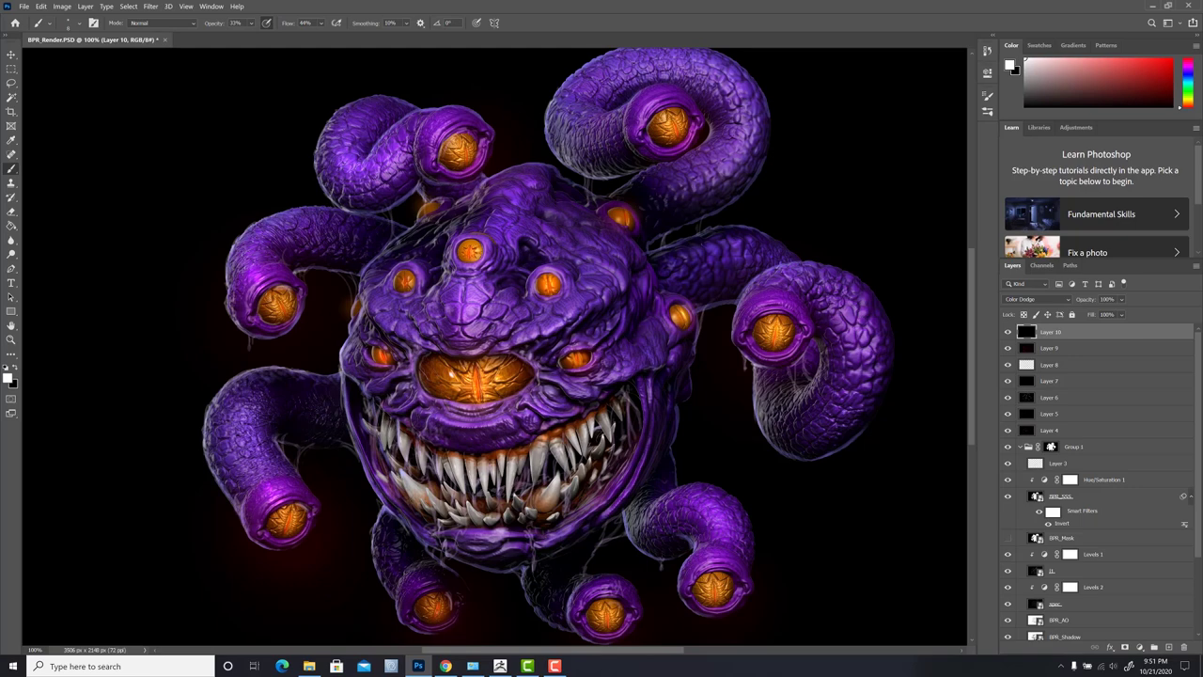
# Add white highlight strokes to the central eye's pupil, the lower-right jaw, the upper-left tentacle and the forehead.
pyautogui.moveTo(480, 381); pyautogui.dragTo(481, 402)
pyautogui.moveTo(626, 532); pyautogui.dragTo(629, 539)
pyautogui.moveTo(413, 160)
pyautogui.mouseDown()
pyautogui.moveTo(424, 122)
pyautogui.moveTo(358, 108)
pyautogui.mouseUp()
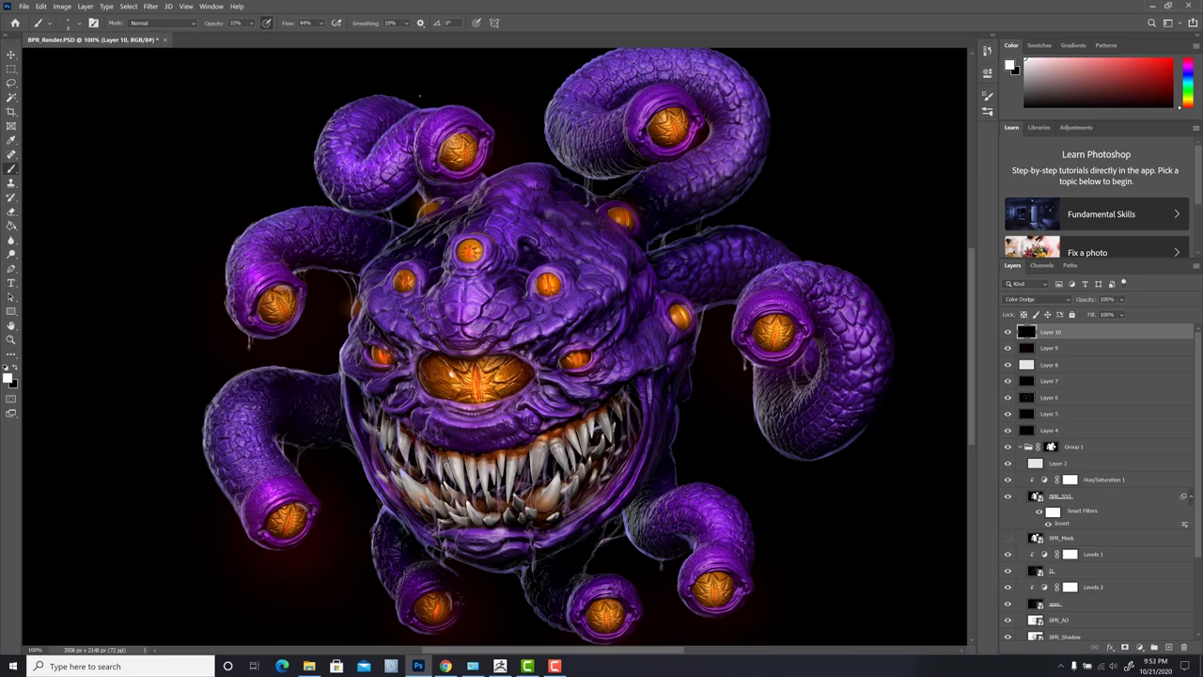
pyautogui.moveTo(445, 314); pyautogui.dragTo(448, 288)
# Show the adjustment options, compare the whole image with and without the red glow, and set Layer 9's fill to 31%.
pyautogui.click(1039, 127)
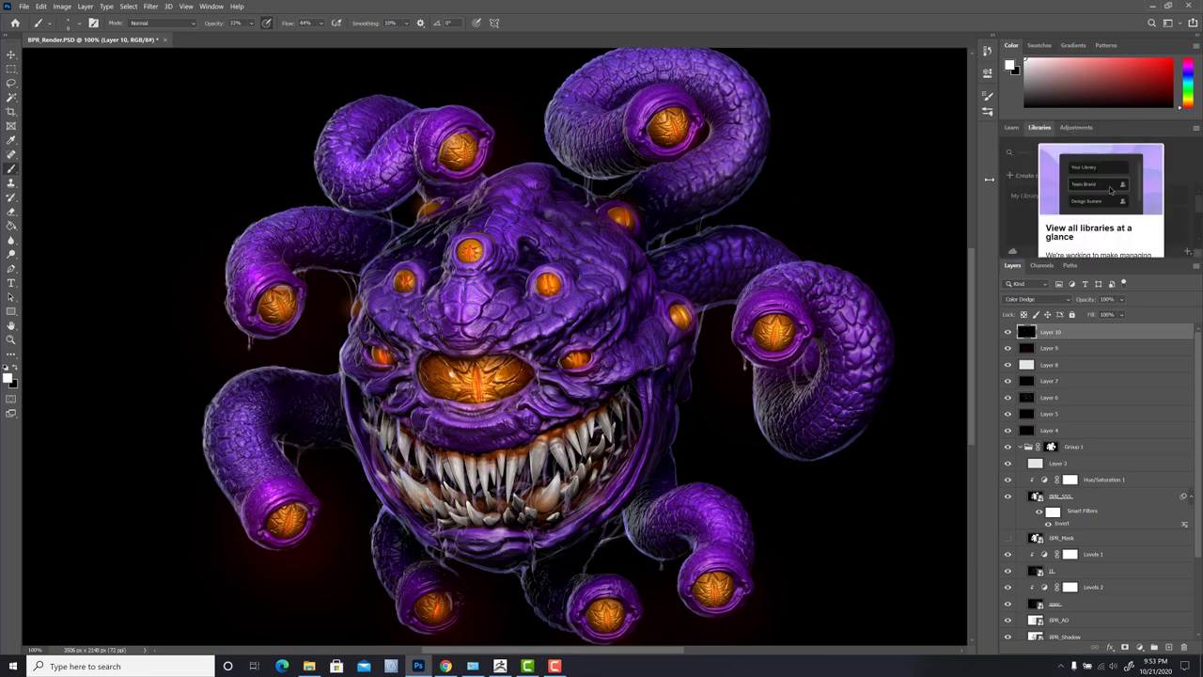
pyautogui.click(1076, 127)
pyautogui.press('z')
pyautogui.keyDown('alt'); pyautogui.click(792, 224); pyautogui.keyUp('alt')
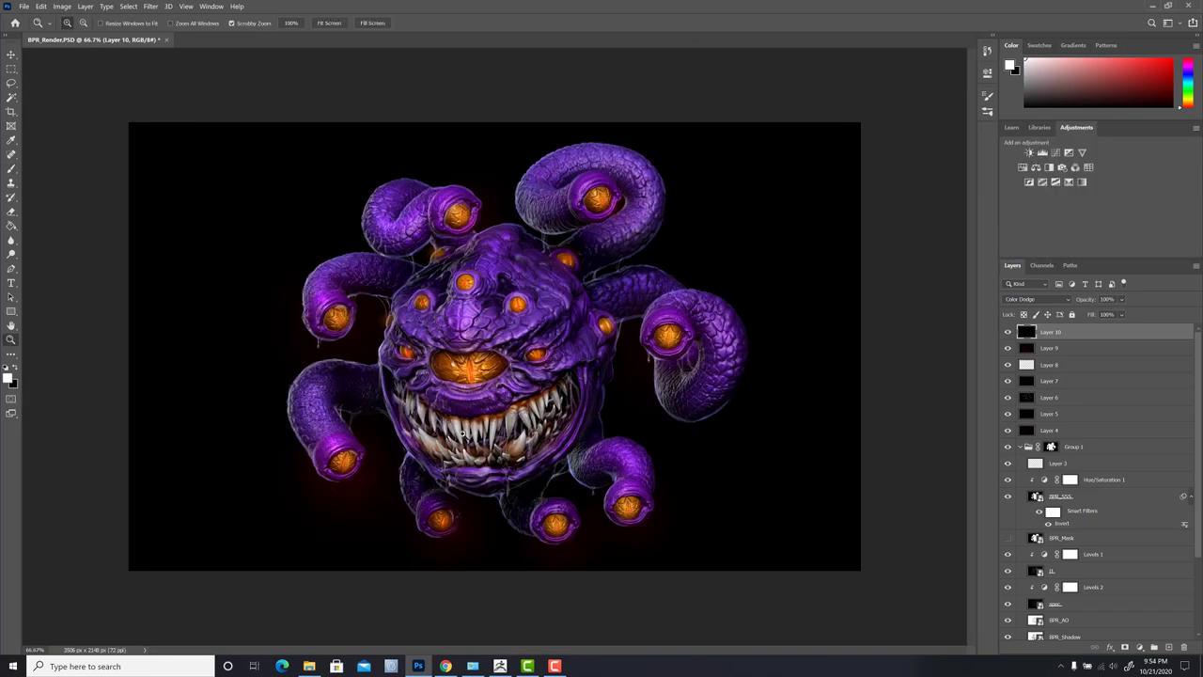
pyautogui.click(1009, 349)
pyautogui.click(1009, 349)
pyautogui.click(1055, 348)
pyautogui.click(1092, 316)
pyautogui.moveTo(1092, 318); pyautogui.dragTo(1082, 318)
pyautogui.click(1010, 349)
pyautogui.click(1009, 350)
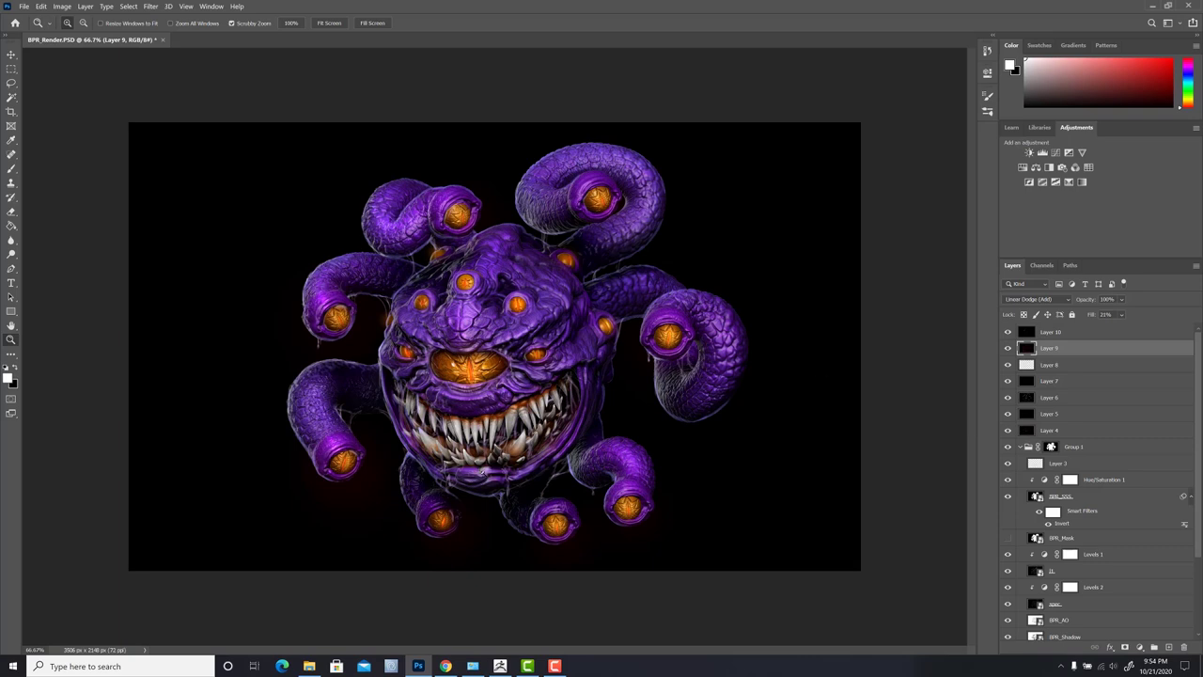
# Select Layer 1 near the bottom of the layer stack.
pyautogui.scroll(-3, 1192, 385)
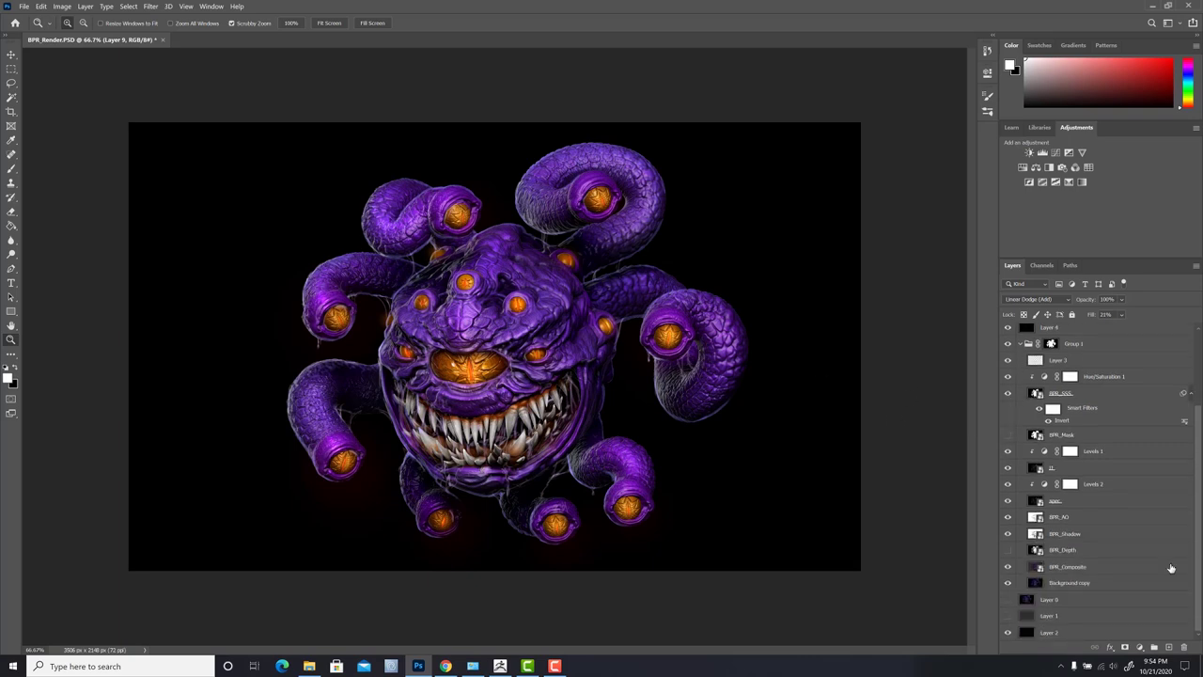
pyautogui.click(1107, 616)
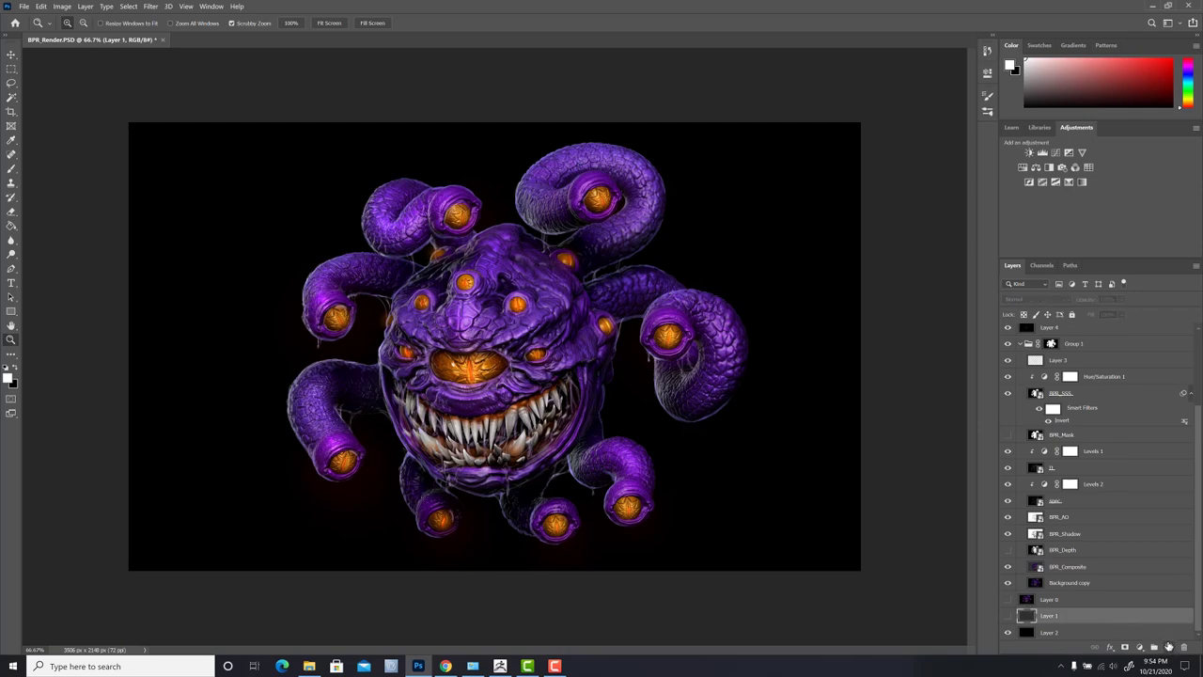